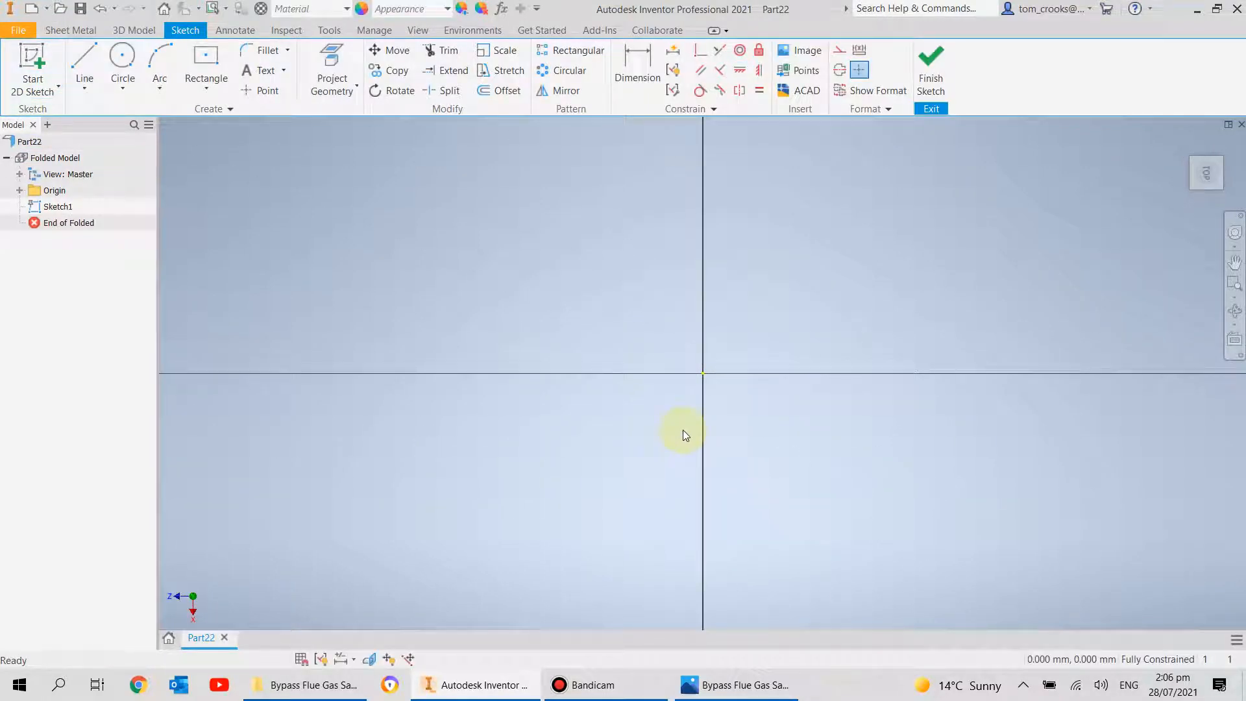
# - Draw a 600 mm diameter circle centred on the origin and finish the sketch
pyautogui.click(123, 57)
pyautogui.click(703, 374)
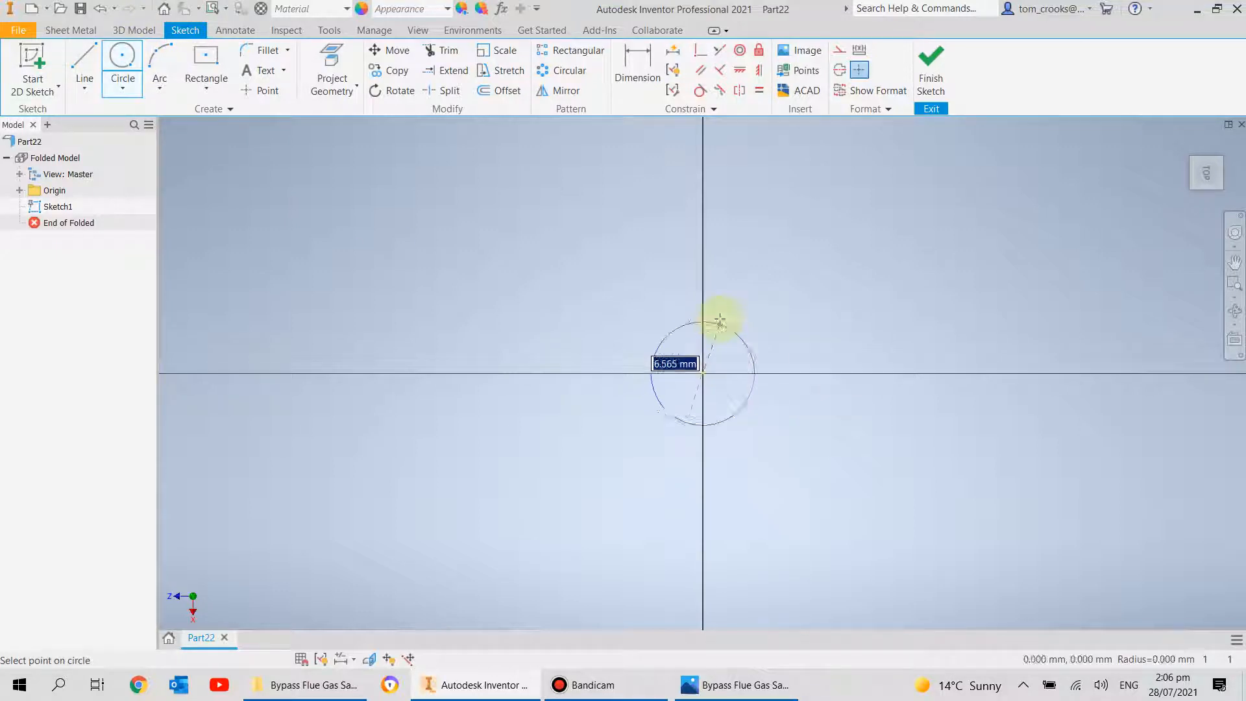
pyautogui.write('600')
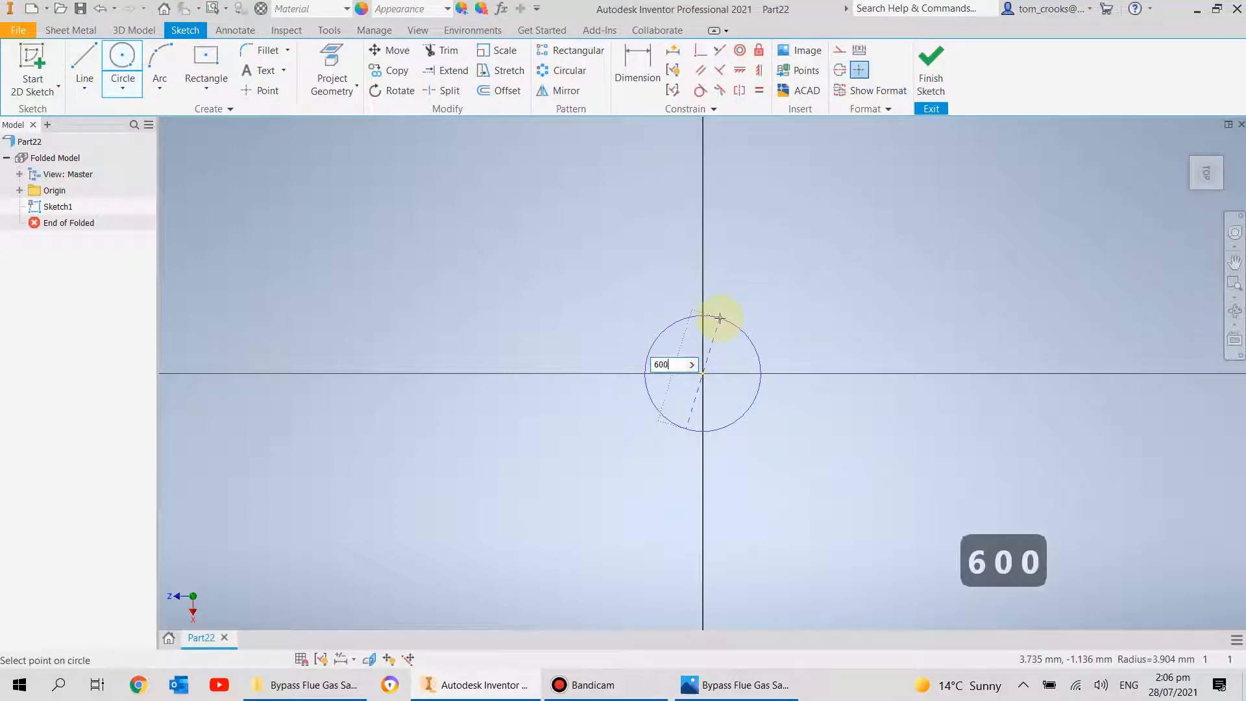
pyautogui.press('Return')
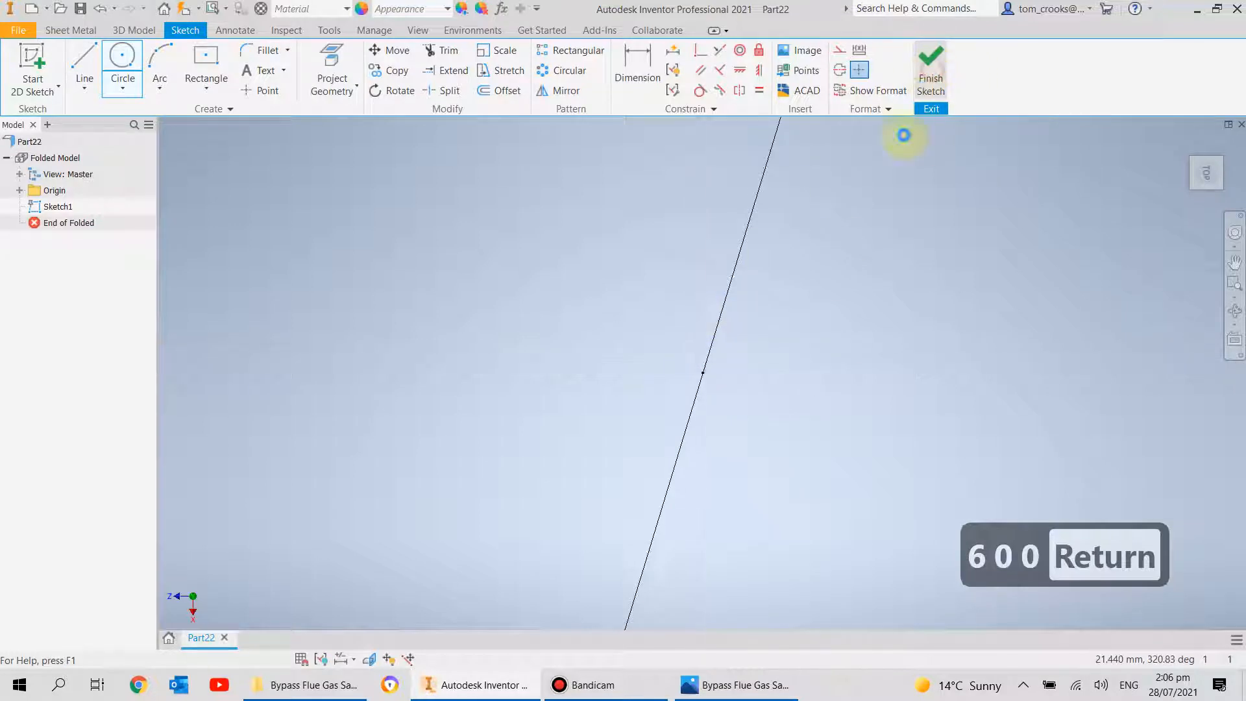
# - Create a work plane offset 400 mm above the XZ origin plane
pyautogui.moveTo(668, 362); pyautogui.dragTo(607, 419, button='middle')
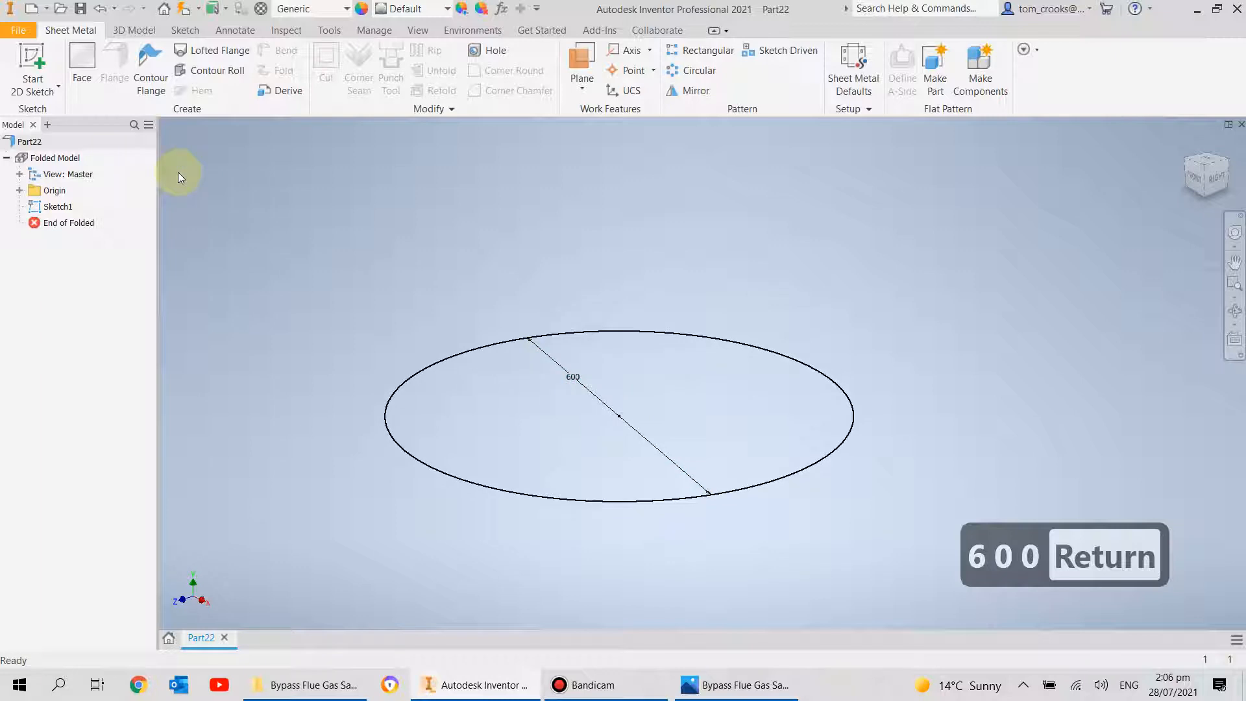
pyautogui.click(582, 81)
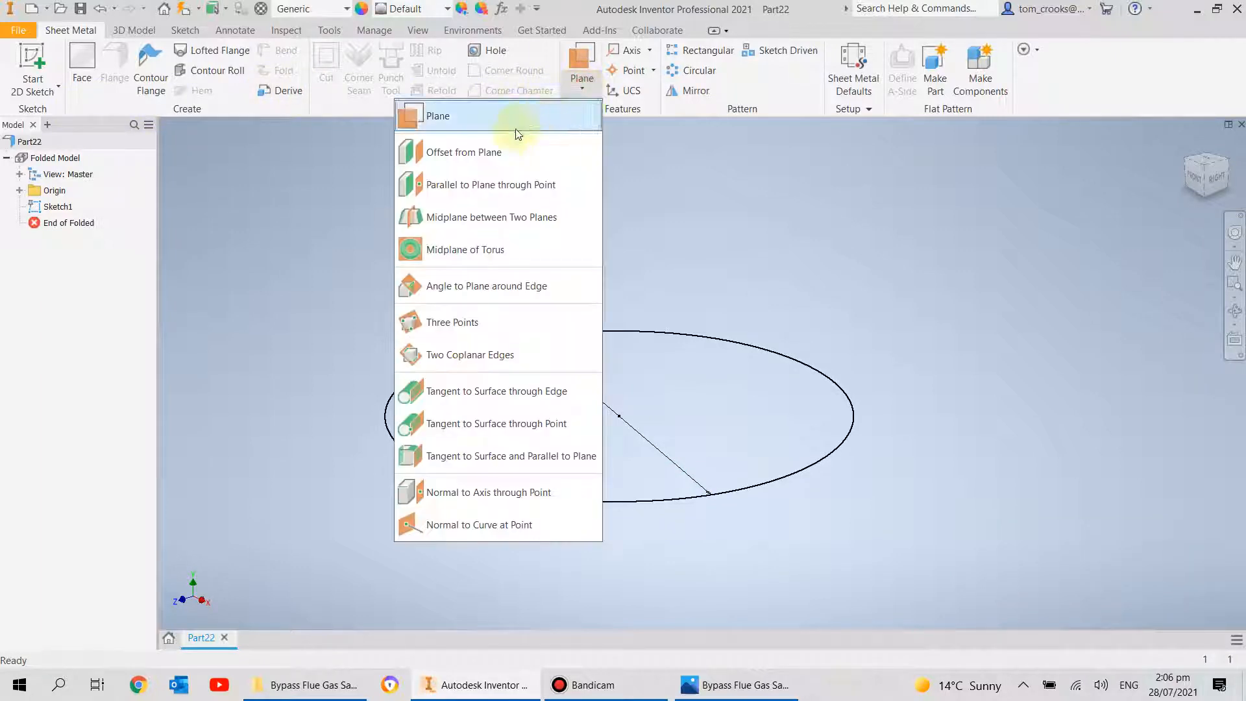
pyautogui.click(489, 157)
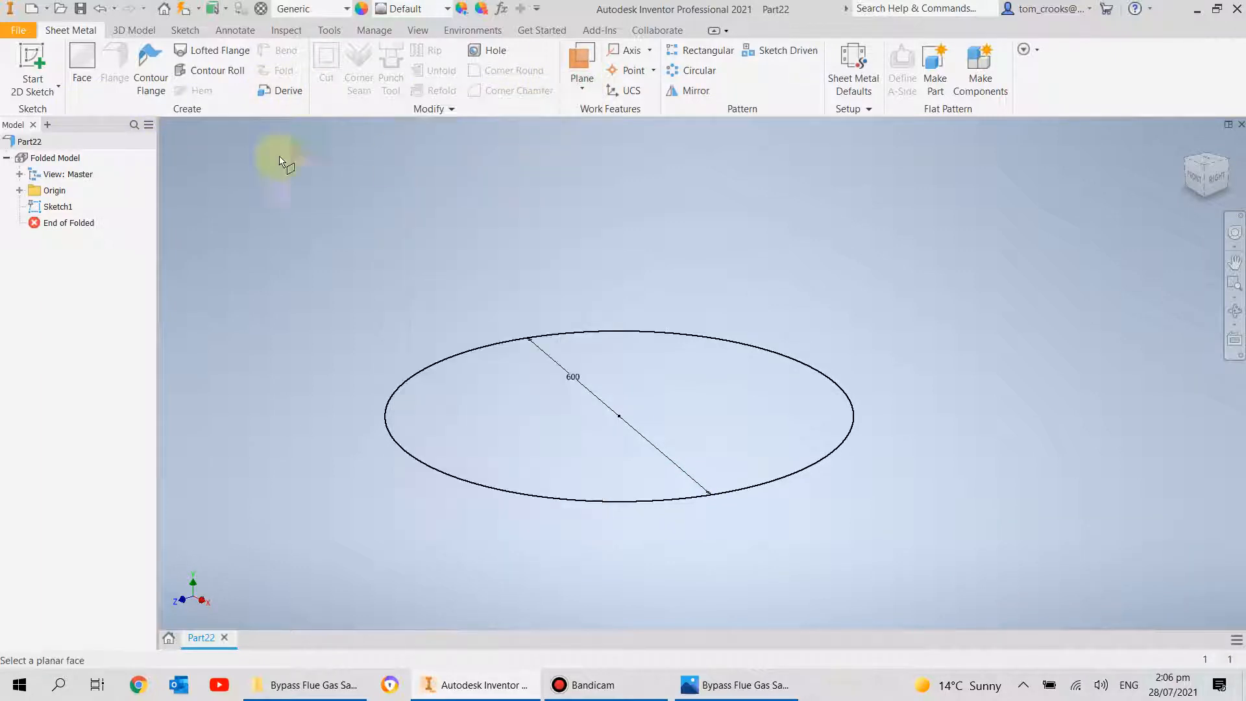
pyautogui.click(20, 191)
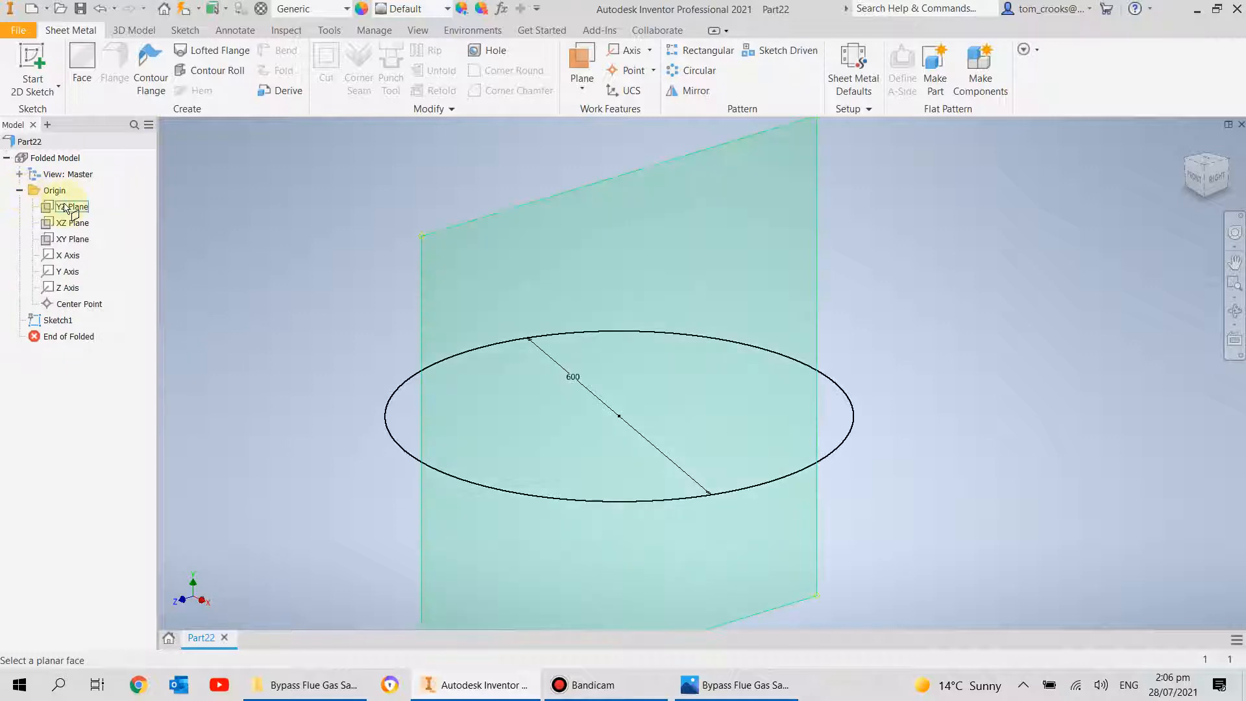
pyautogui.click(91, 222)
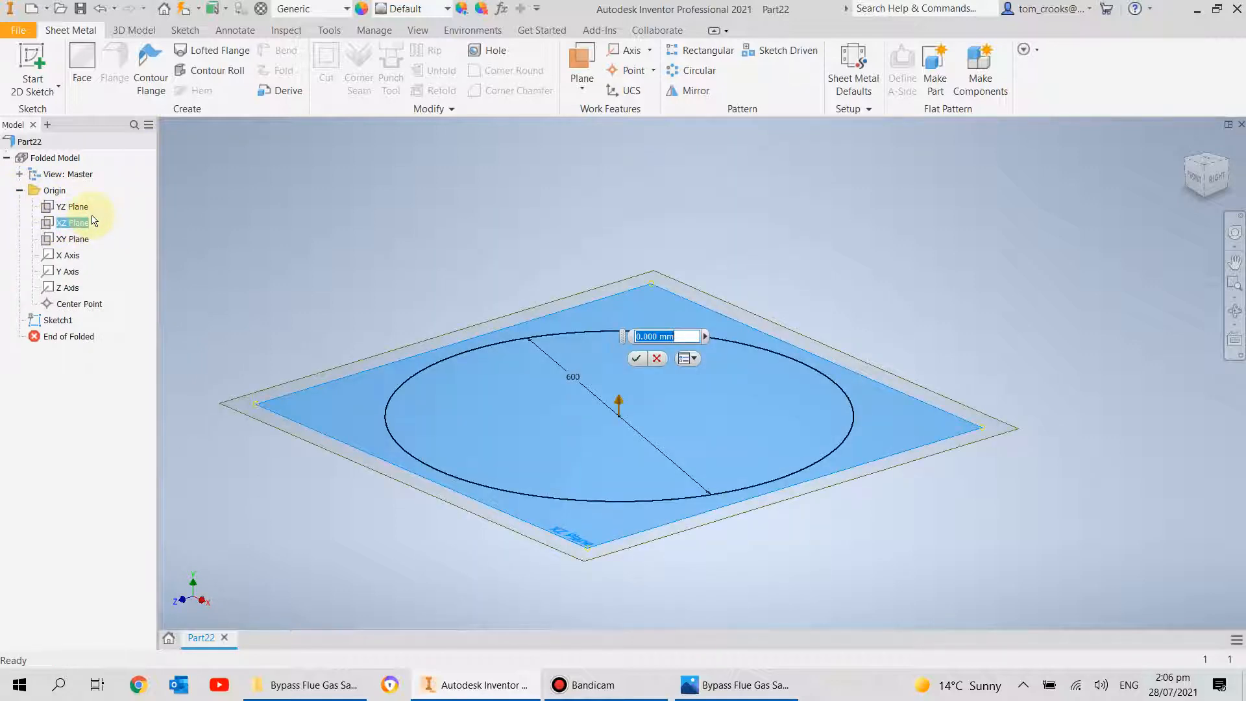
pyautogui.write('400')
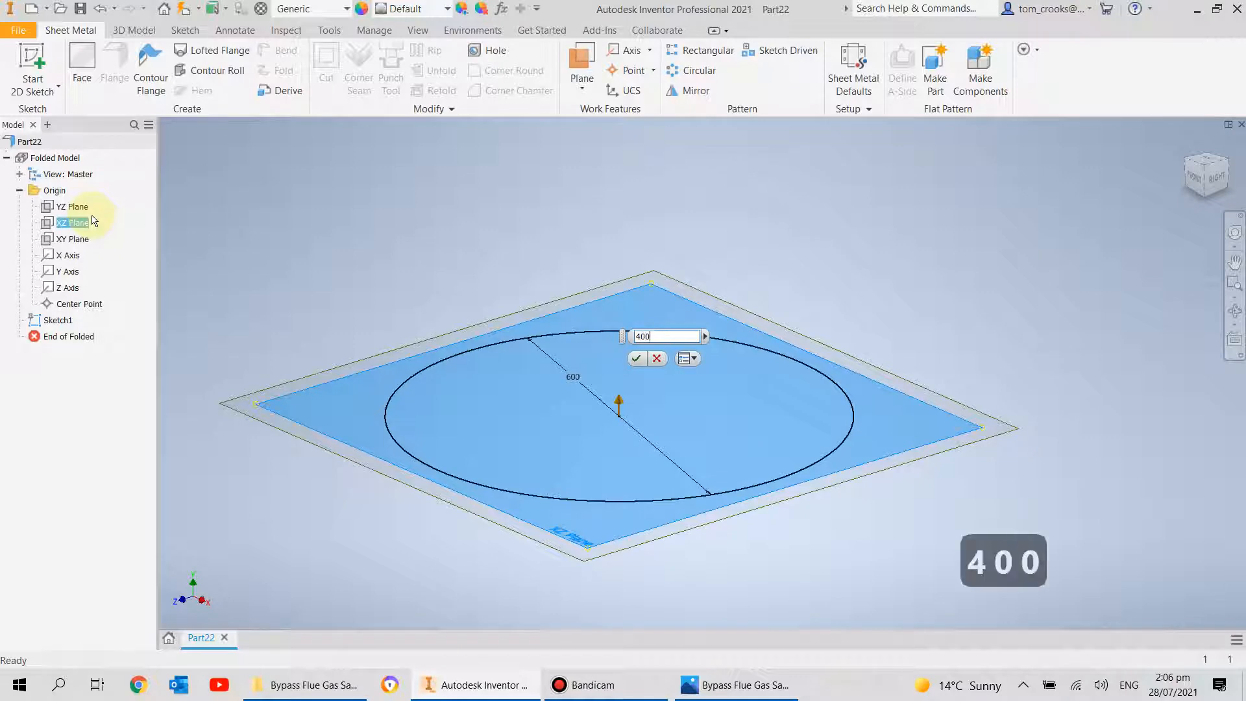
pyautogui.press('Return')
# - Start a sketch on the offset work plane and draw a 600 mm diameter circle centred on the origin
pyautogui.scroll(-3, 367, 341)
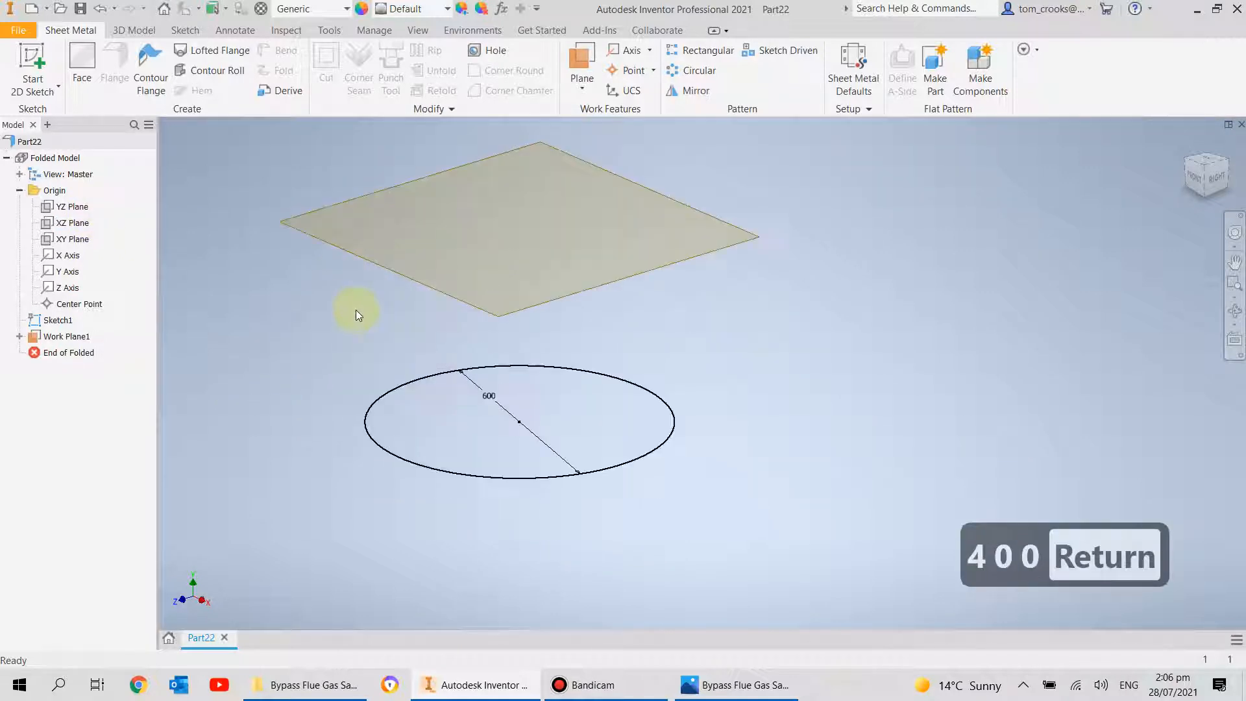
pyautogui.click(39, 62)
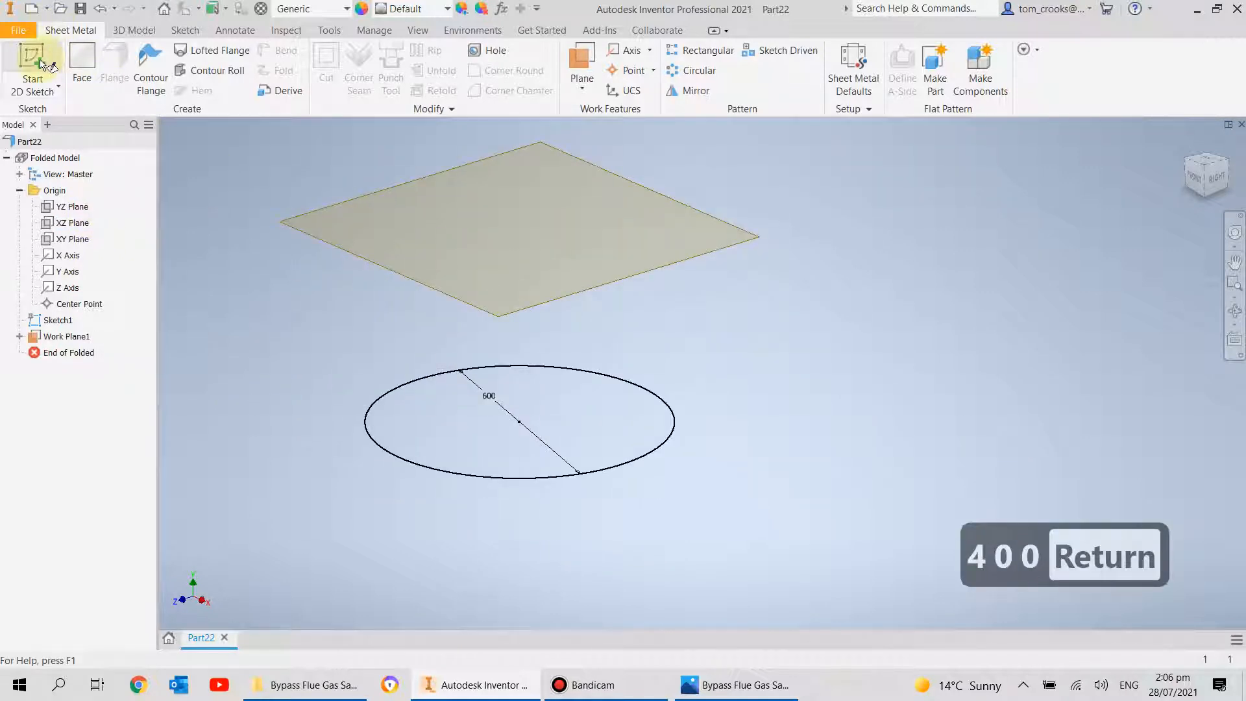
pyautogui.click(405, 275)
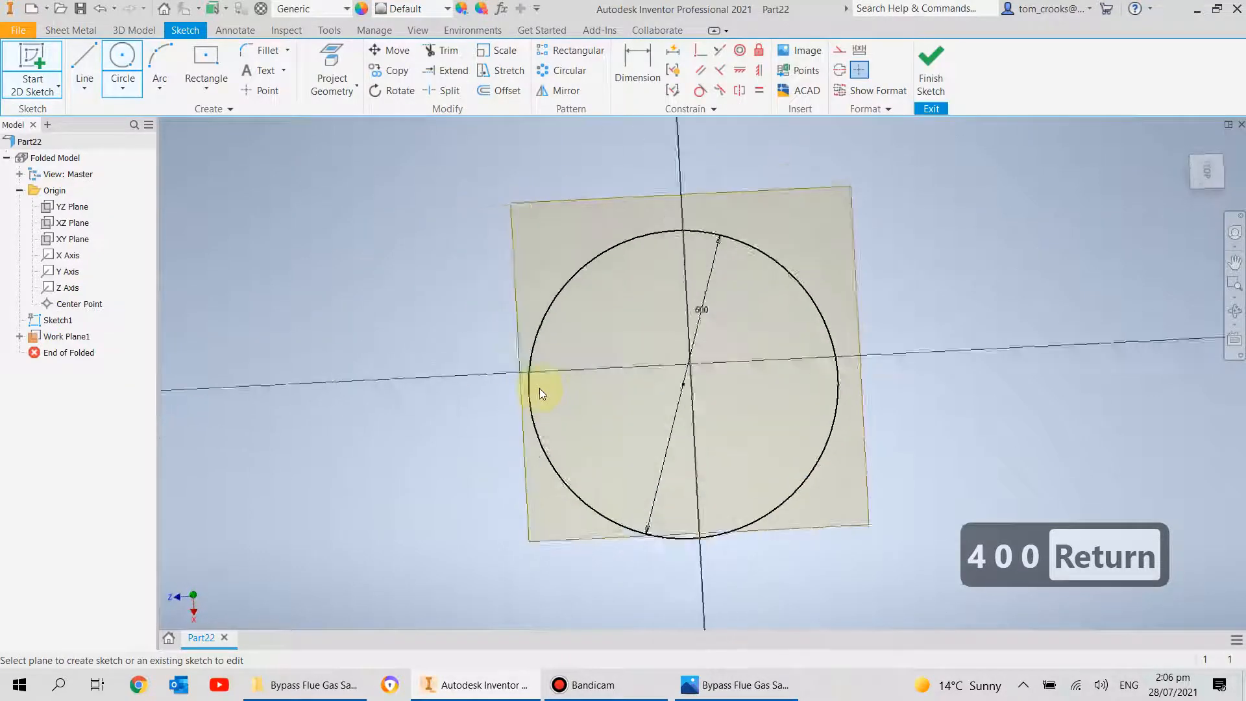
pyautogui.click(120, 58)
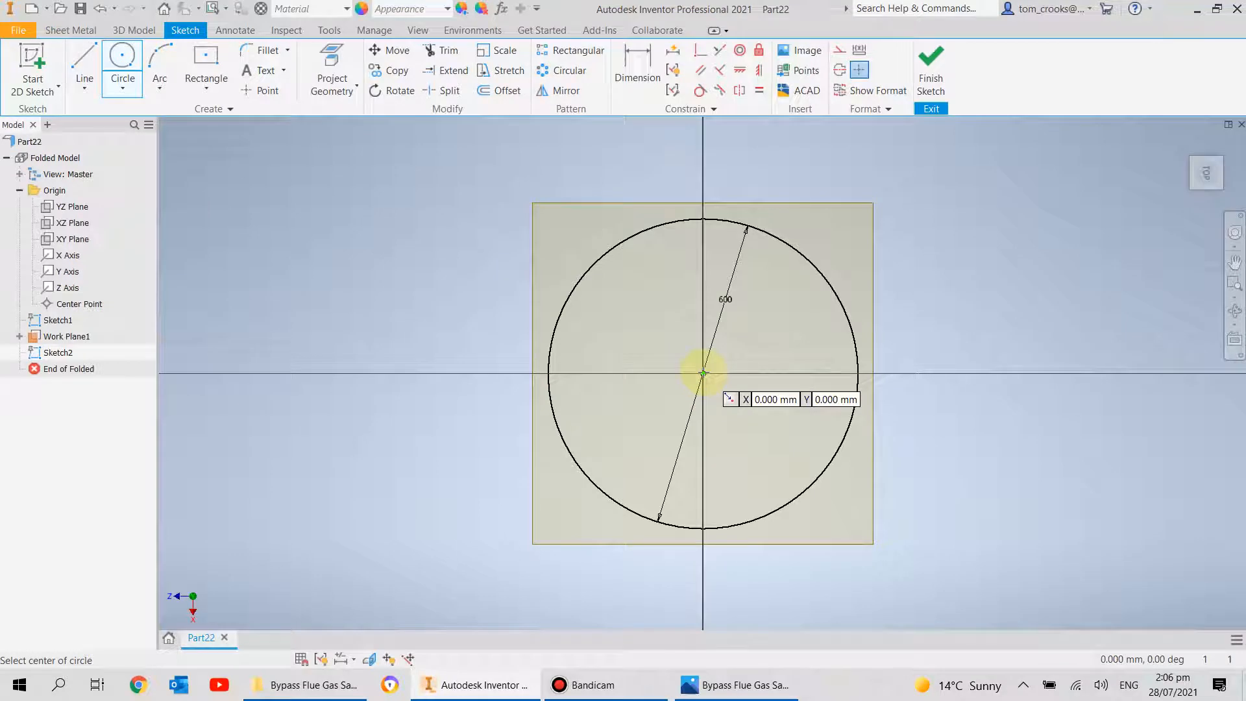
pyautogui.click(703, 373)
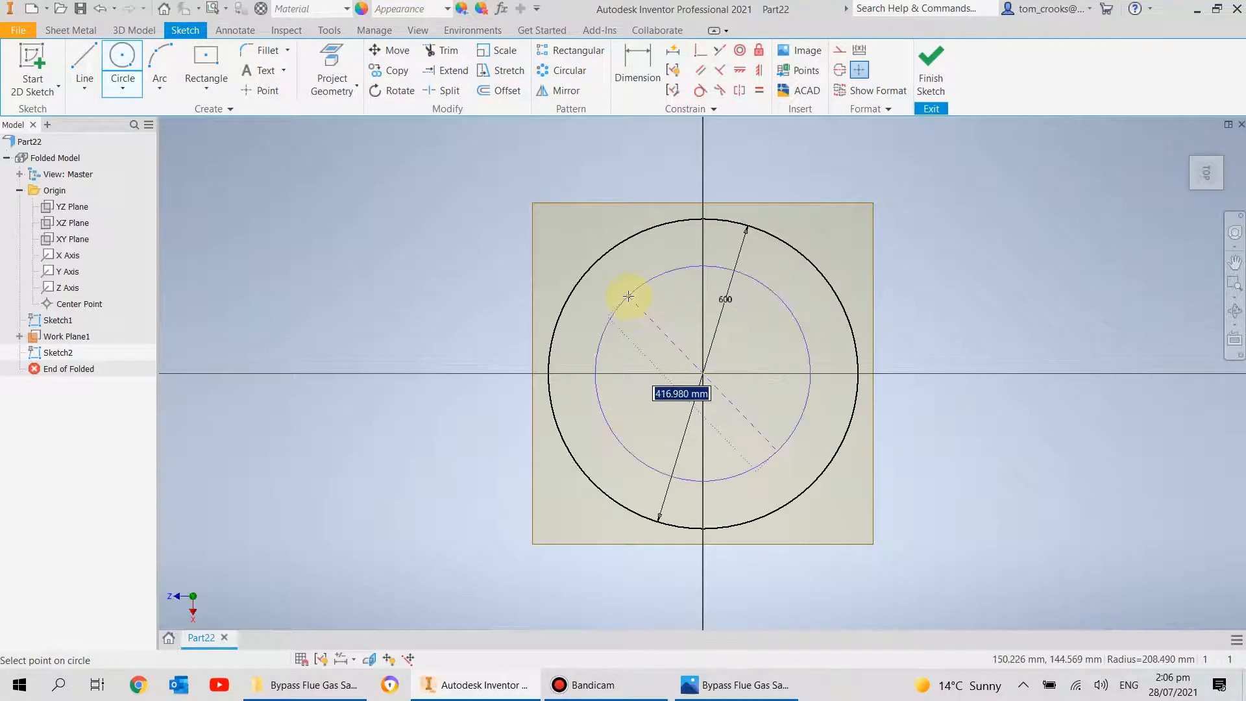
pyautogui.write('600')
pyautogui.press('Return')
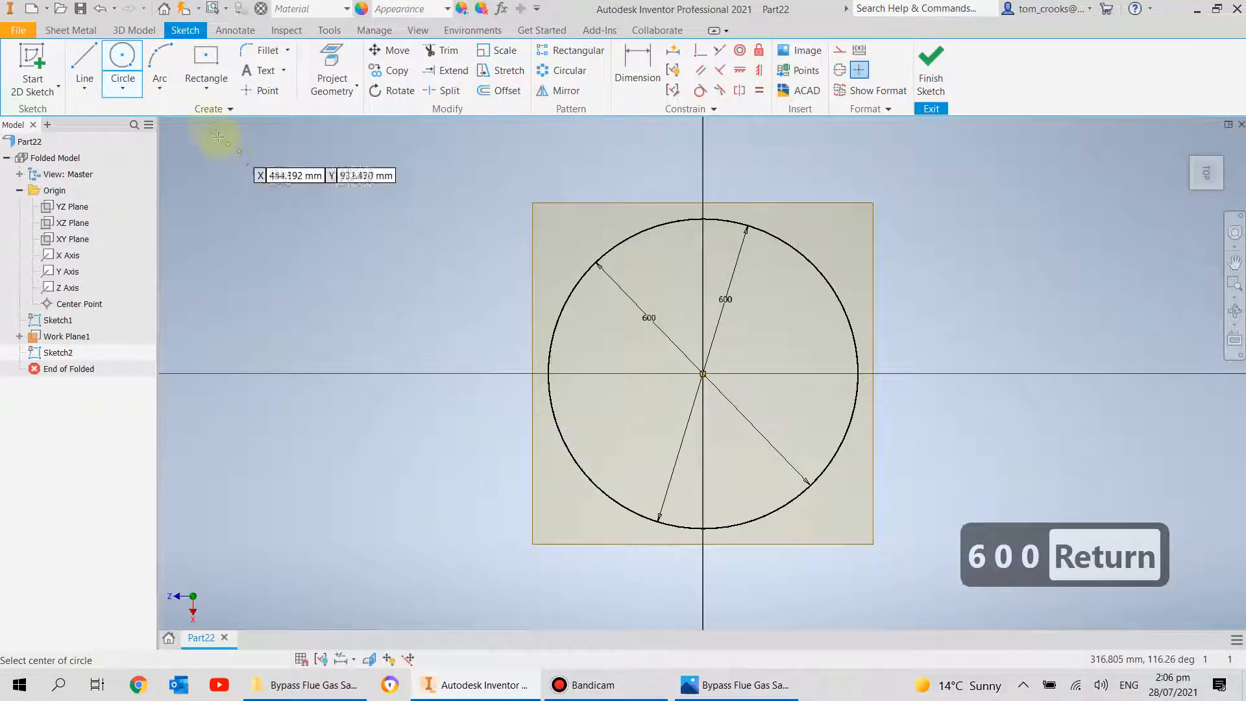
# - Draw a horizontal construction line from the upper circle's centre to its edge on the positive Z side and finish the sketch
pyautogui.click(839, 51)
pyautogui.click(82, 58)
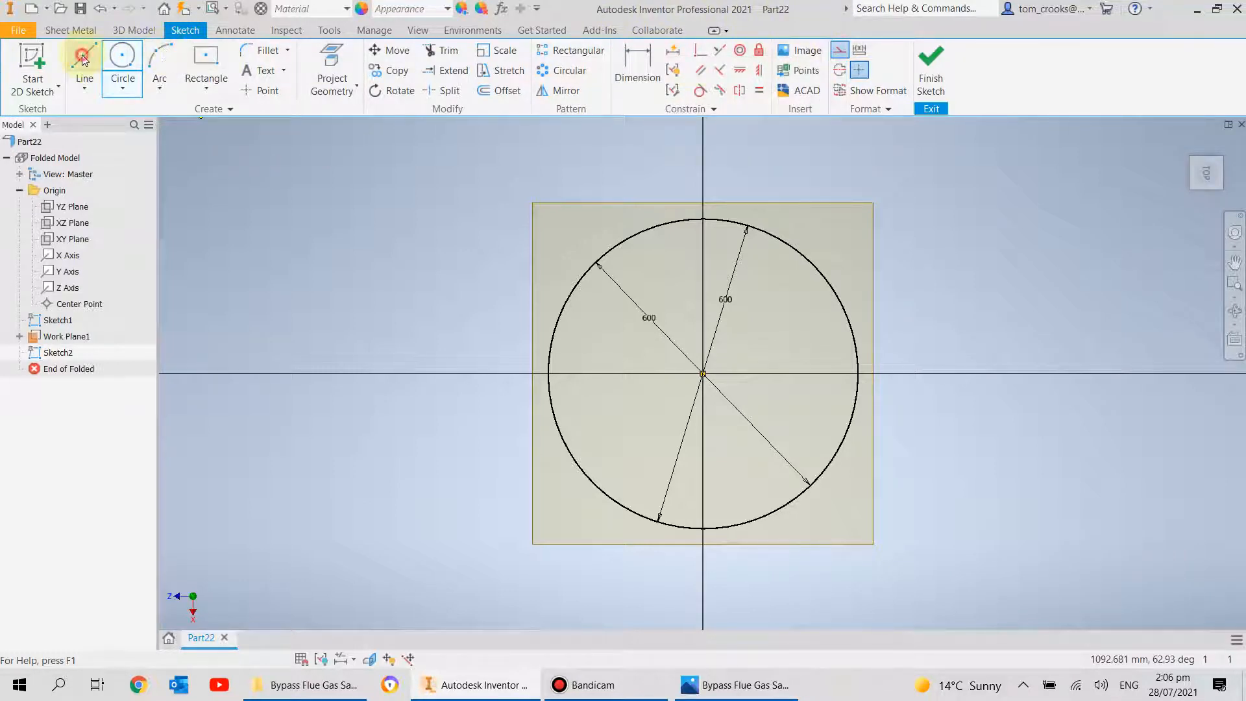
pyautogui.click(703, 373)
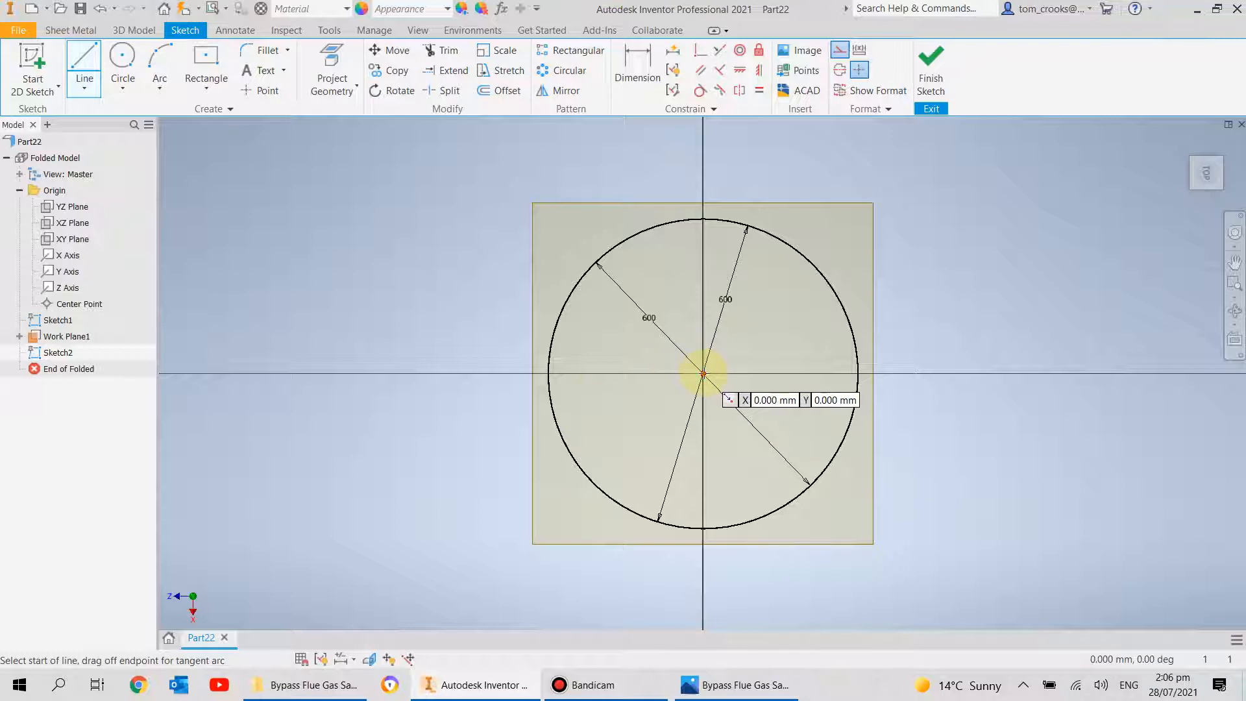
pyautogui.click(549, 373)
pyautogui.scroll(-3, 553, 402)
pyautogui.scroll(8, 554, 363)
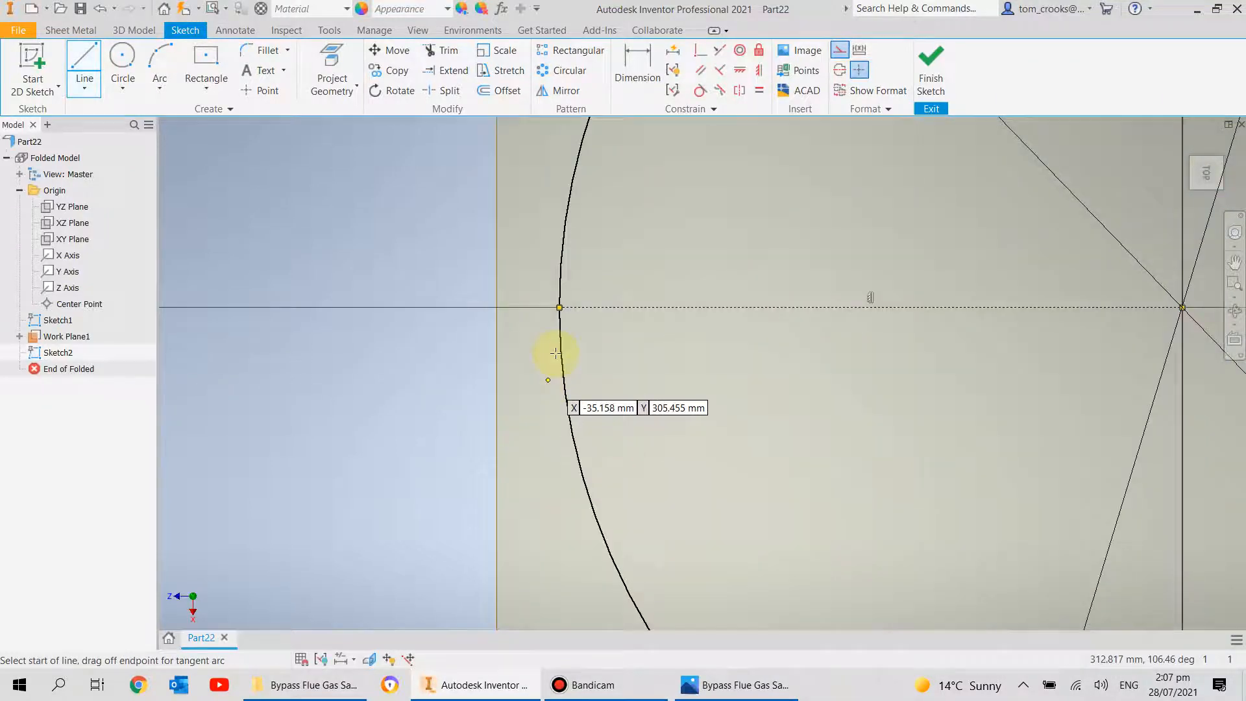
pyautogui.click(934, 74)
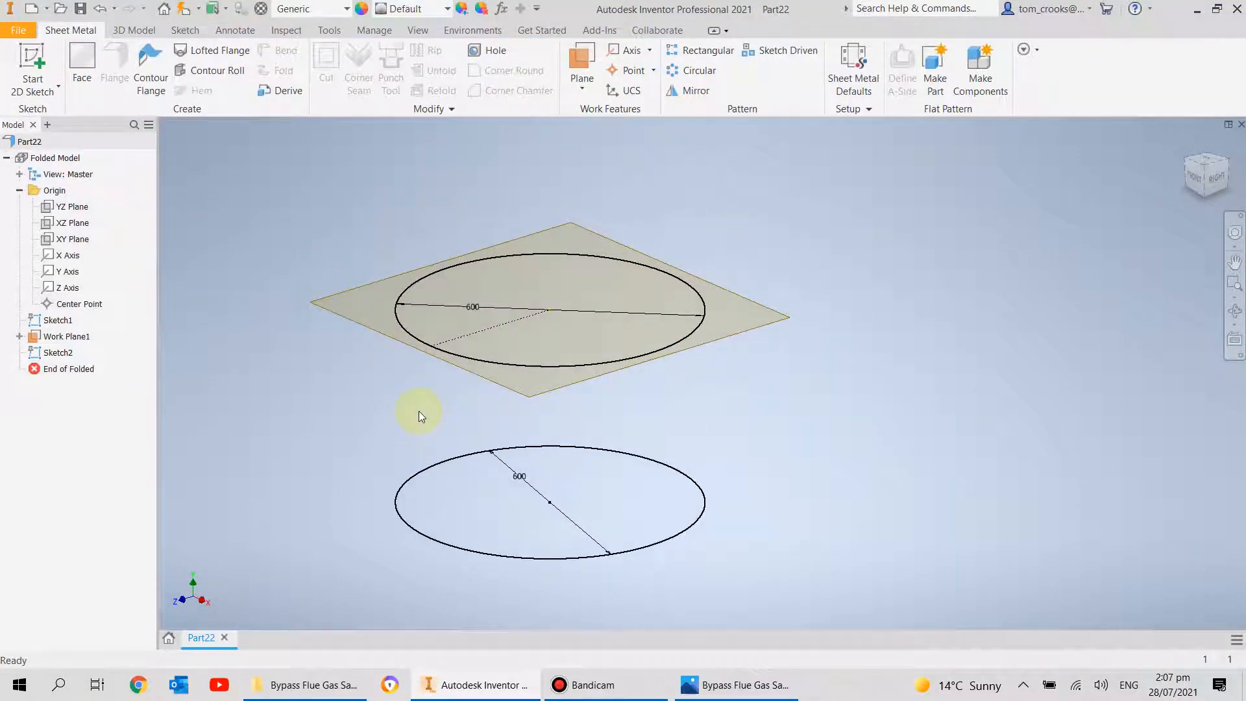
# - Check the reference drawing's heights and create a second work plane offset 300 mm above the first one
pyautogui.moveTo(396, 416); pyautogui.dragTo(455, 498, button='middle')
pyautogui.scroll(-3, 423, 442)
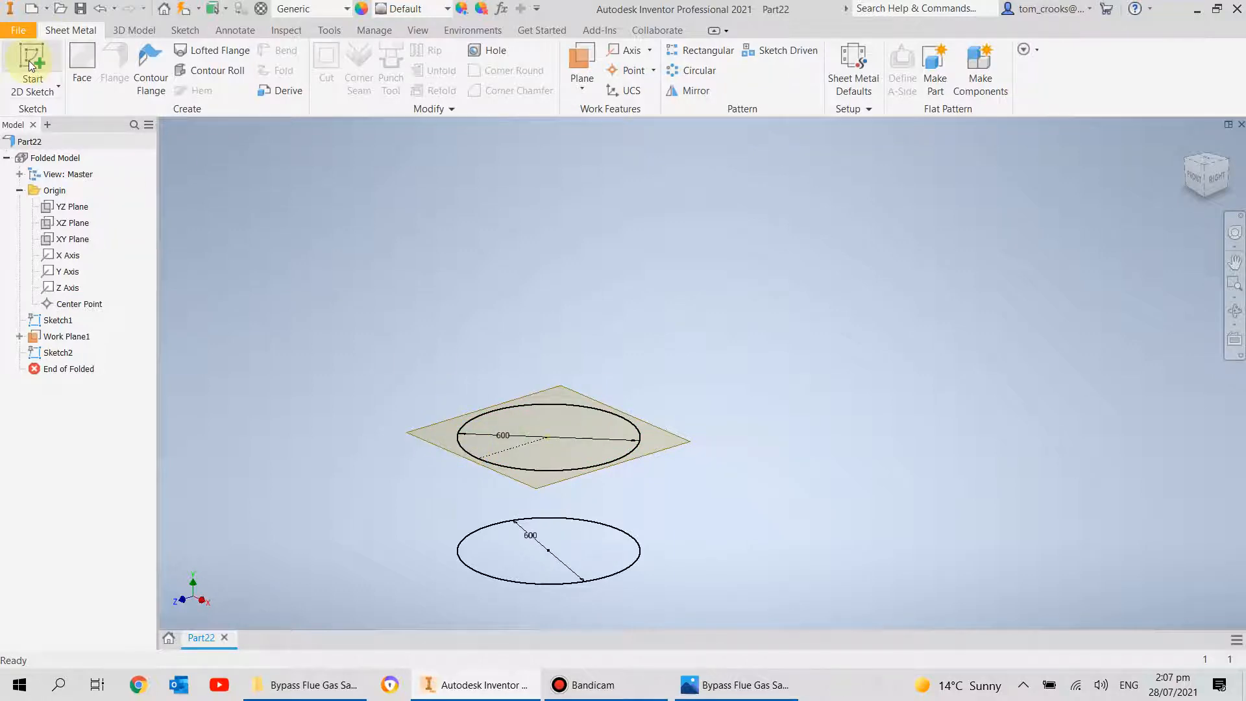
pyautogui.click(582, 88)
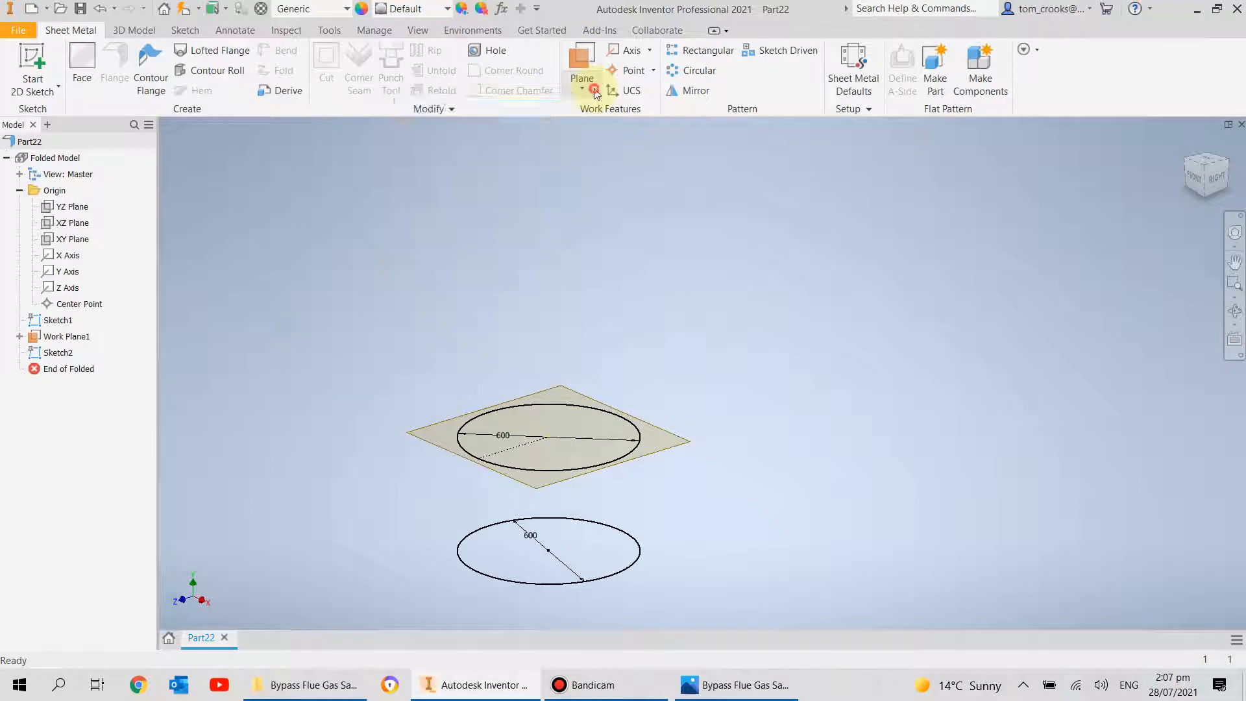
pyautogui.click(536, 158)
pyautogui.click(554, 482)
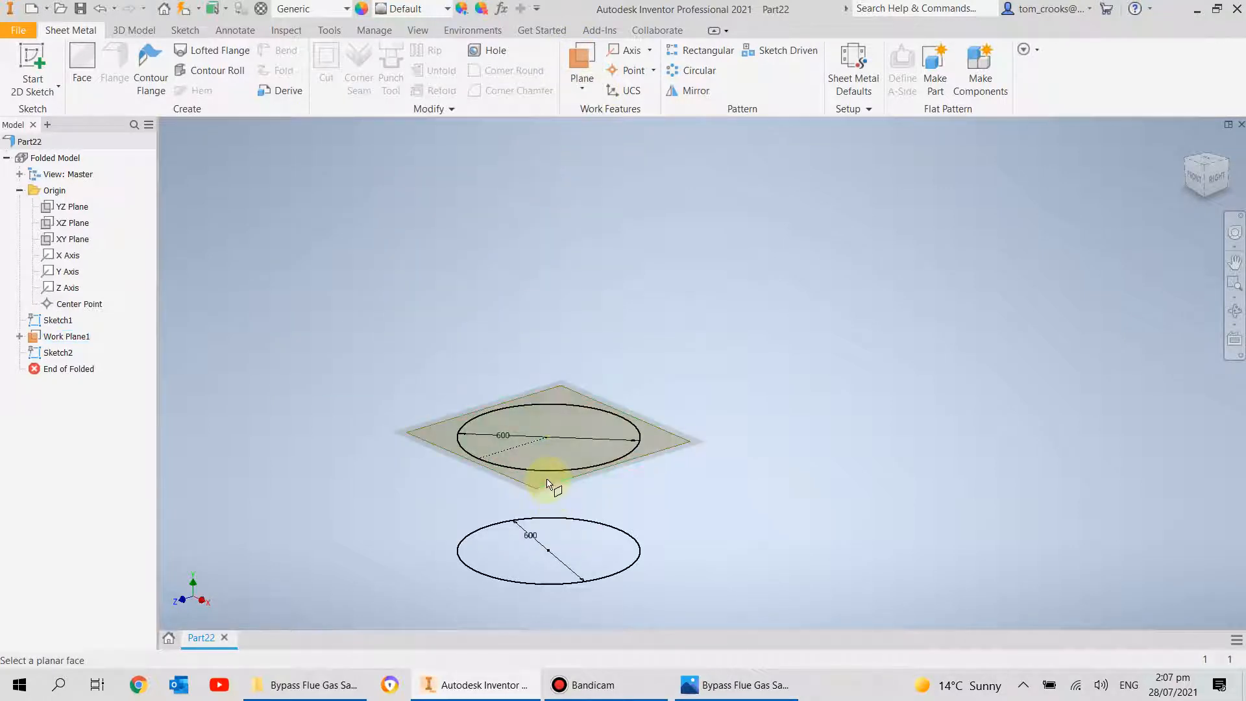
pyautogui.click(552, 484)
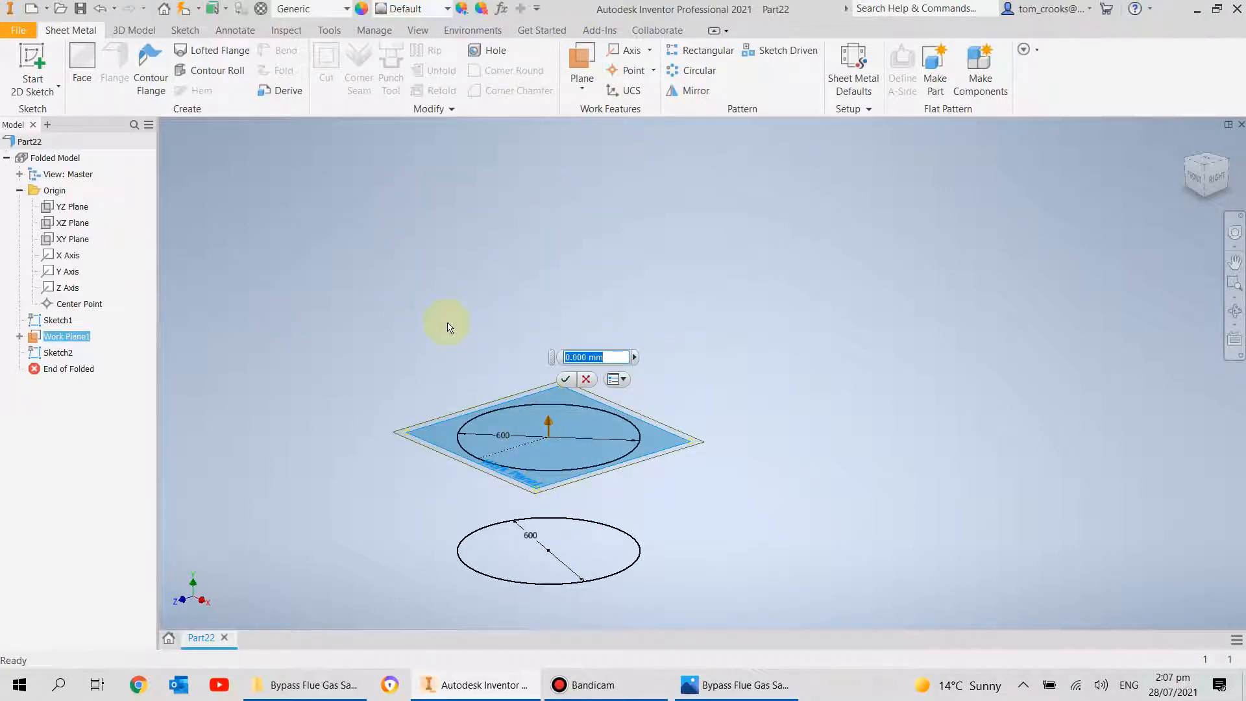
pyautogui.click(720, 685)
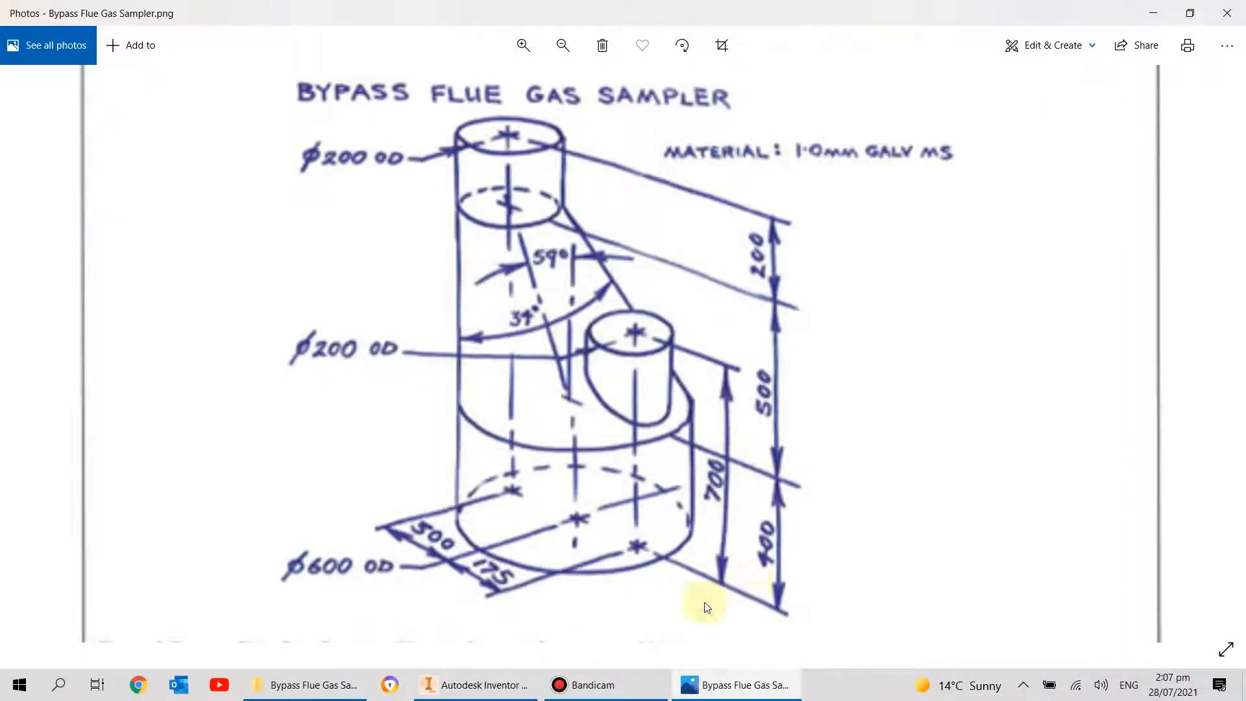
pyautogui.click(477, 685)
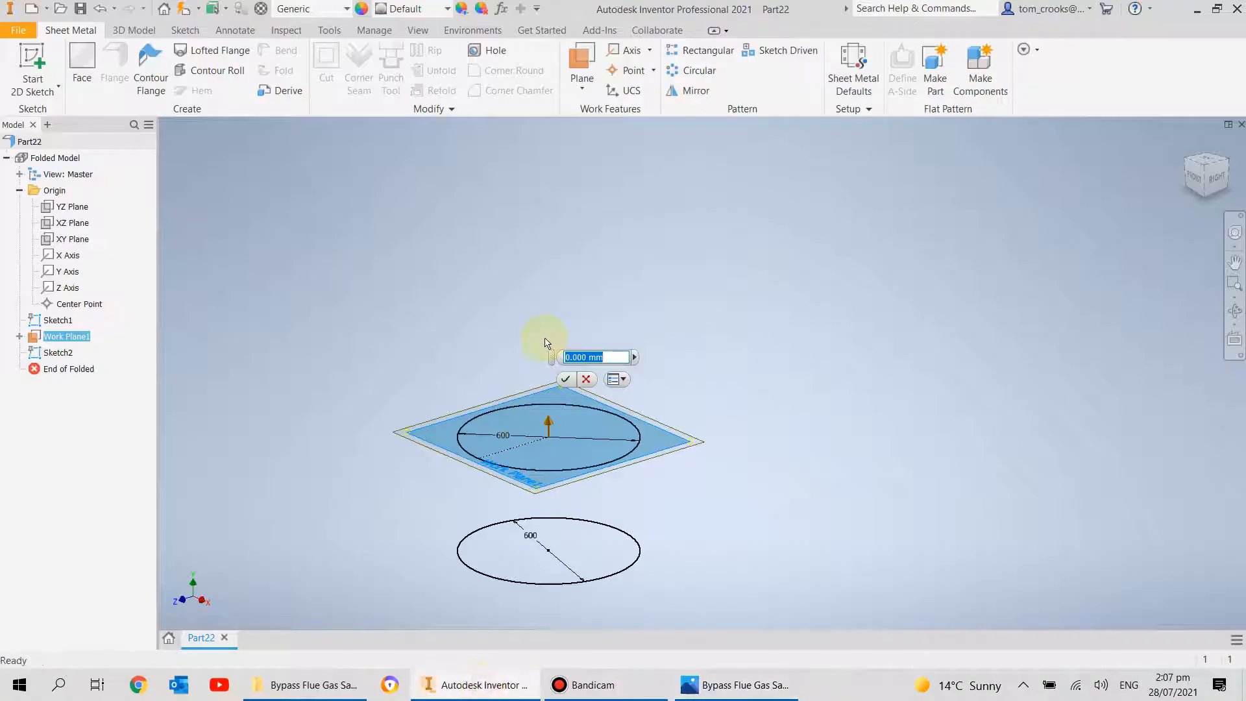
pyautogui.write('300')
pyautogui.press('Return')
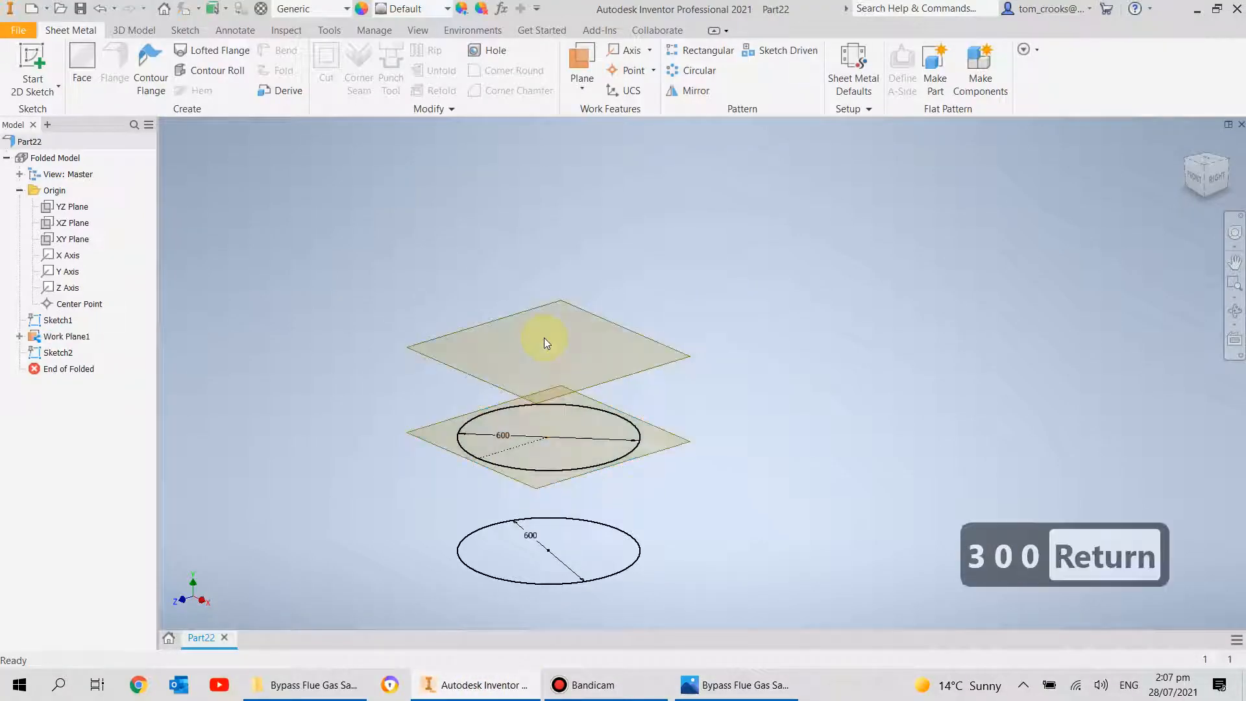
# - Sketch a 200 mm diameter circle on the new upper plane, centred about 152 mm from the origin toward negative Z
pyautogui.click(31, 52)
pyautogui.click(643, 375)
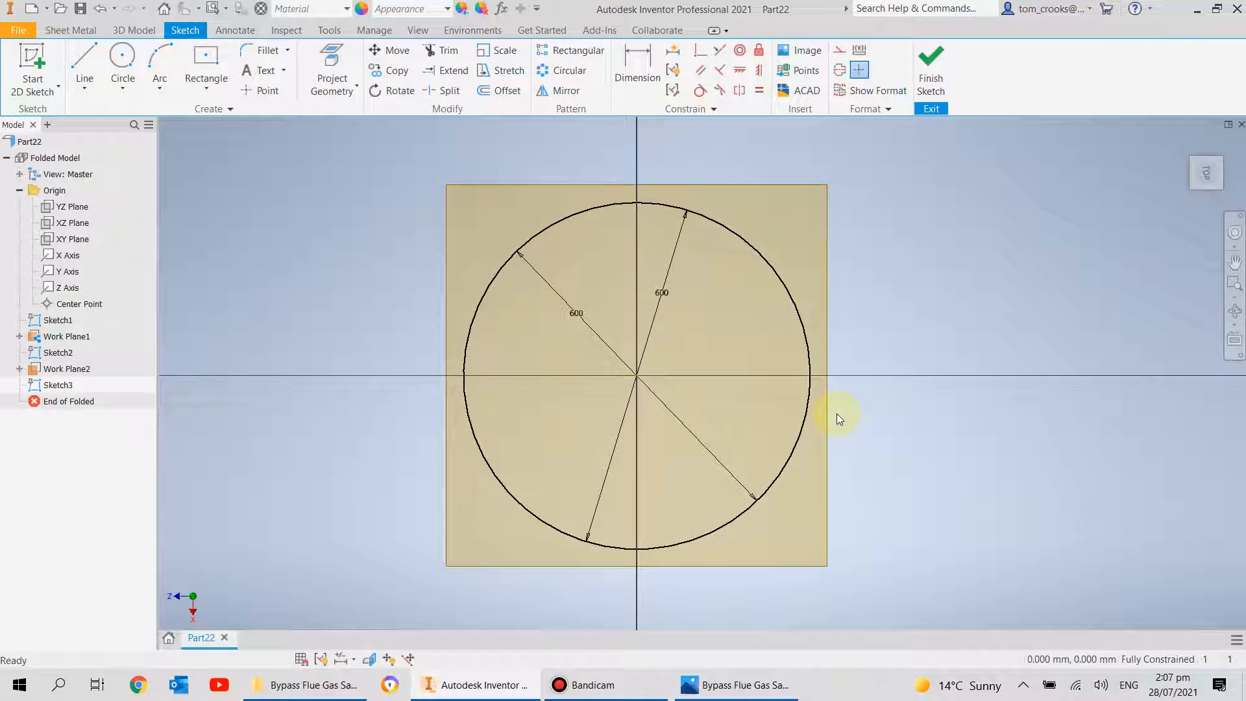
pyautogui.click(123, 62)
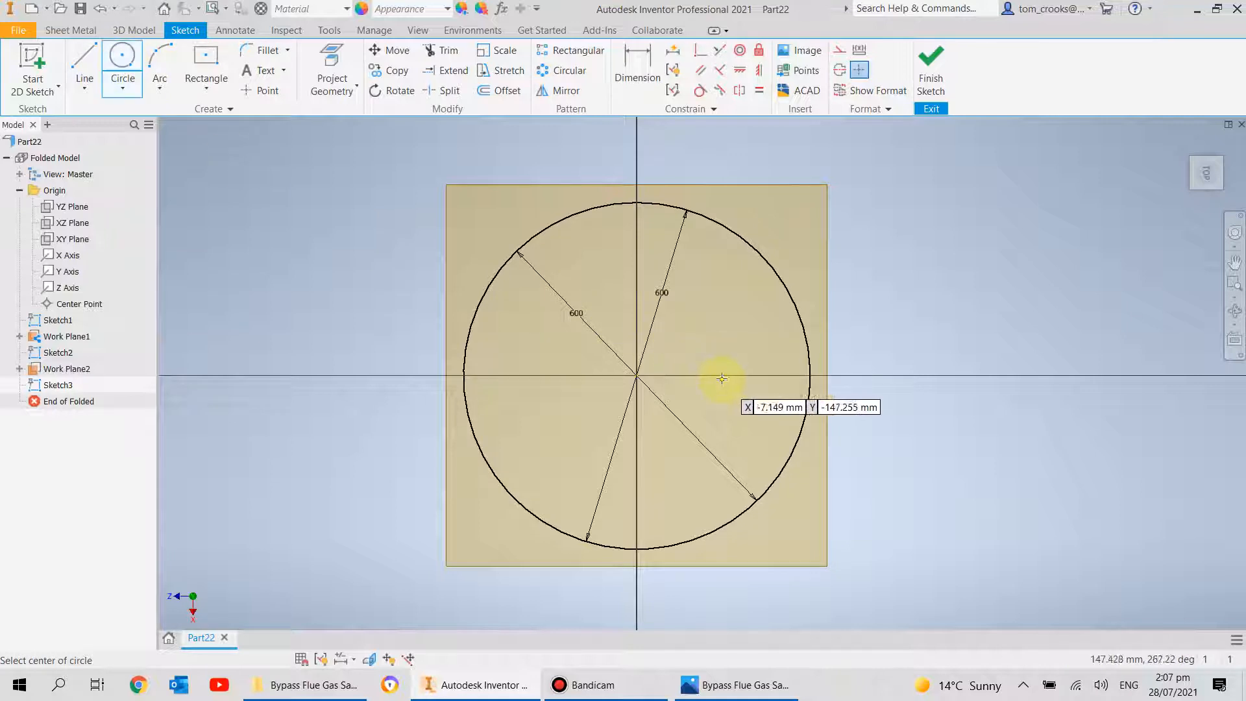
pyautogui.click(722, 376)
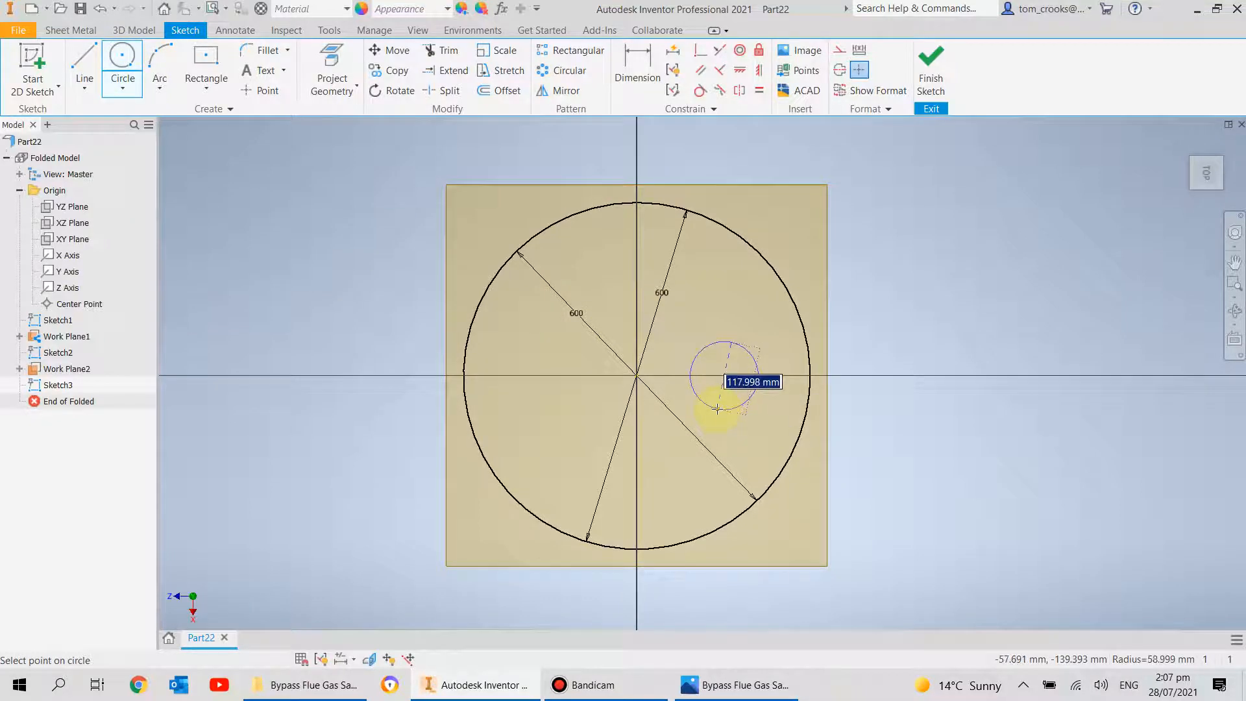
pyautogui.write('200')
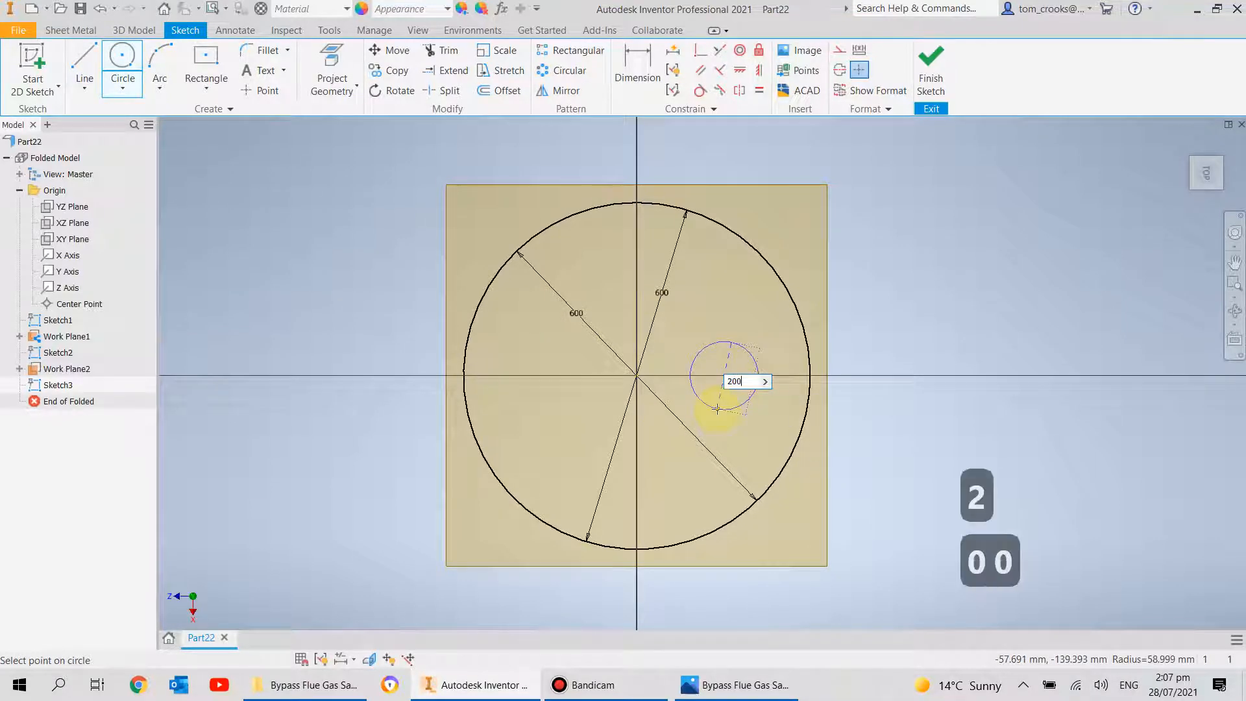
pyautogui.press('Return')
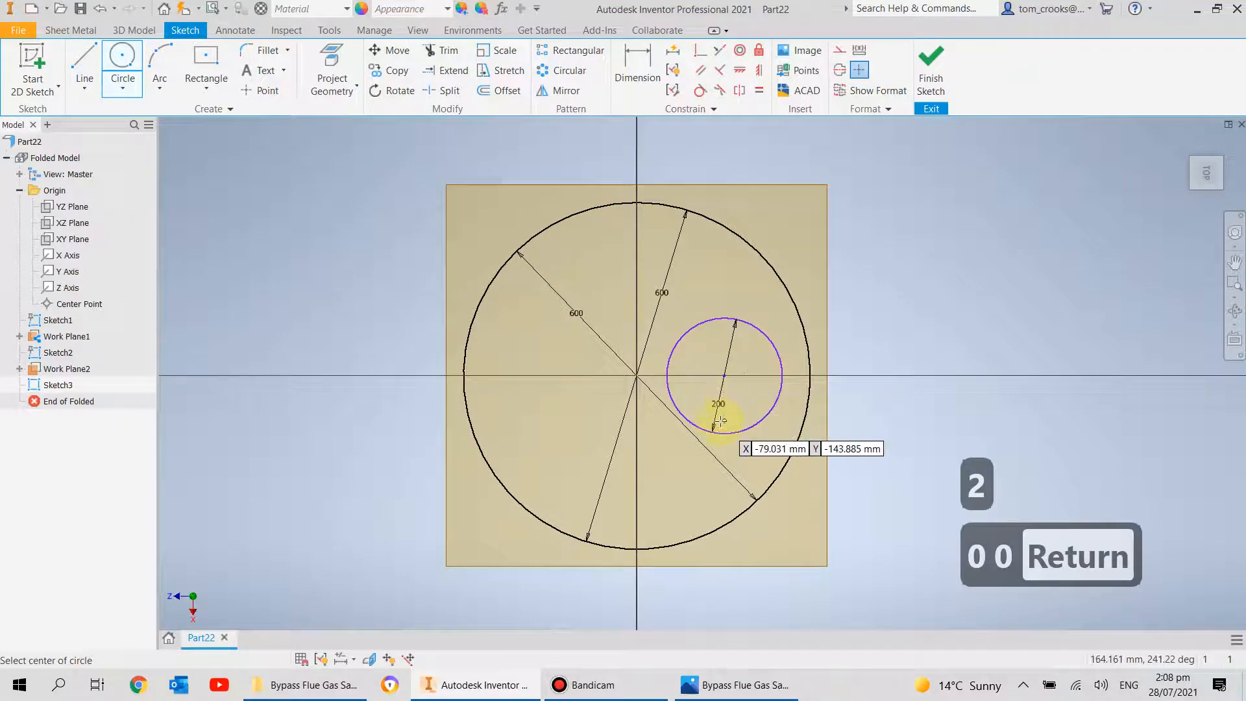
# - Dimension the horizontal distance between the small circle's centre and the origin as 175 mm
pyautogui.click(636, 71)
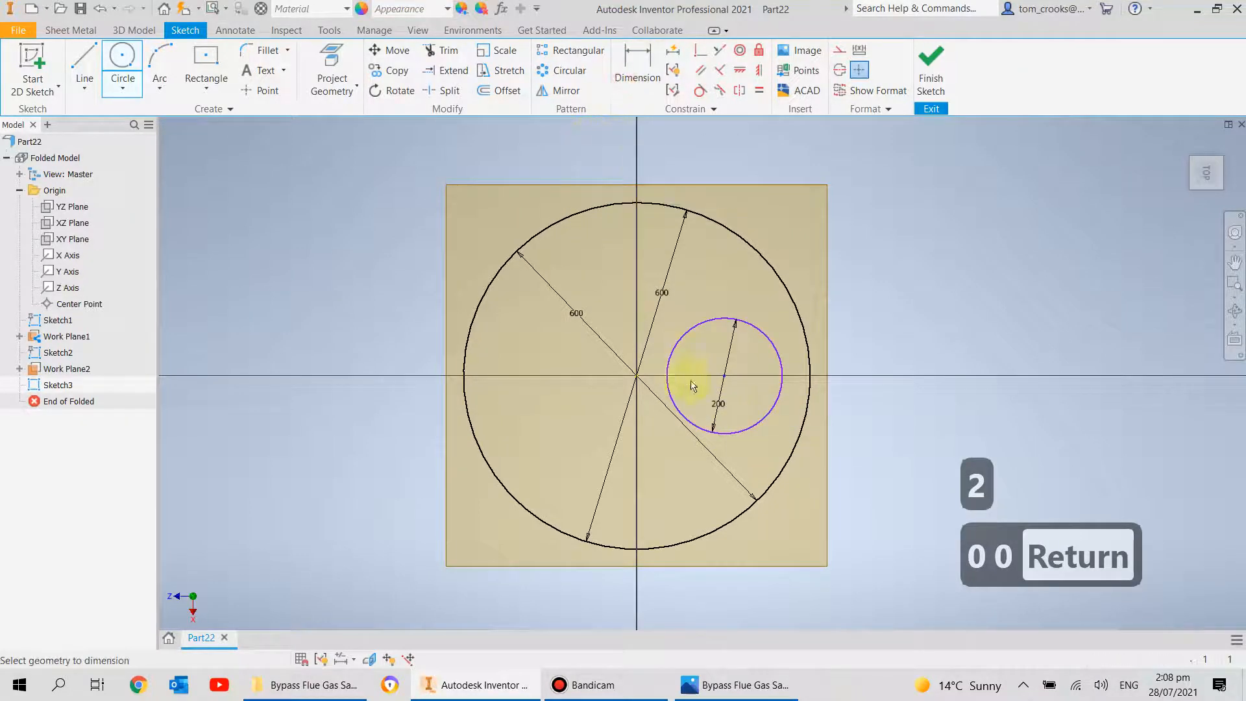
pyautogui.click(724, 377)
pyautogui.click(636, 376)
pyautogui.click(673, 300)
pyautogui.write('1')
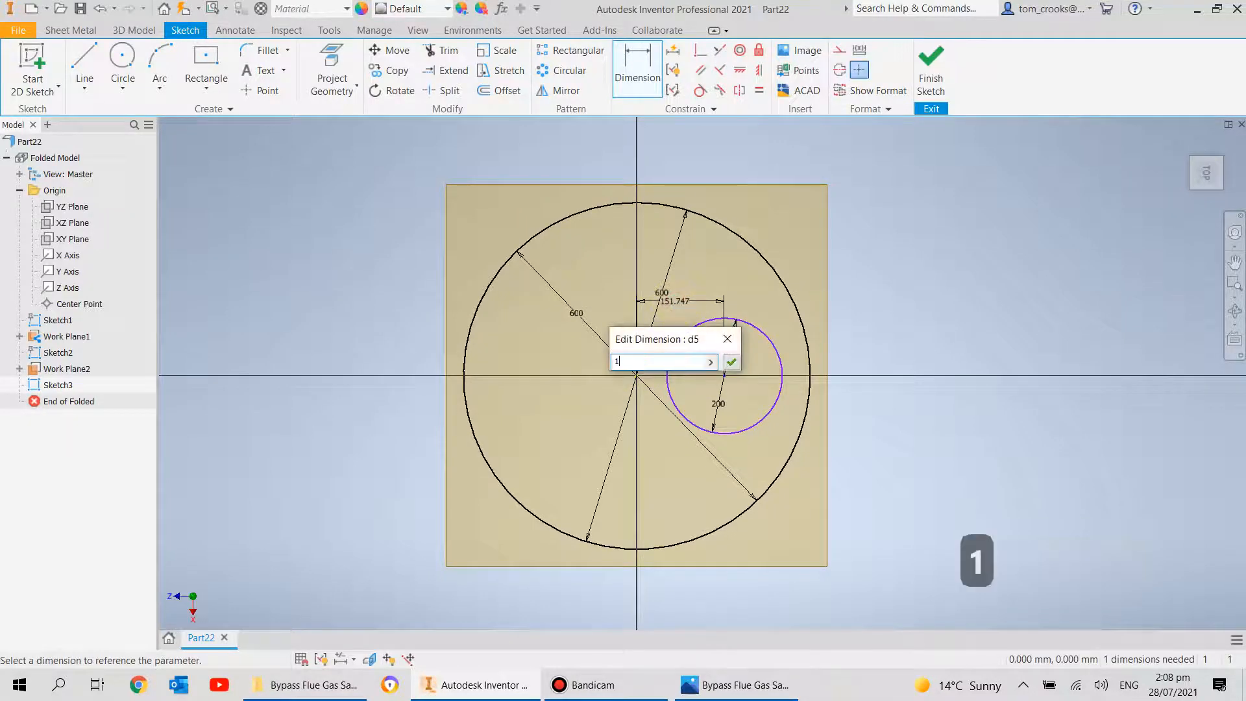
pyautogui.write('75')
pyautogui.press('Return')
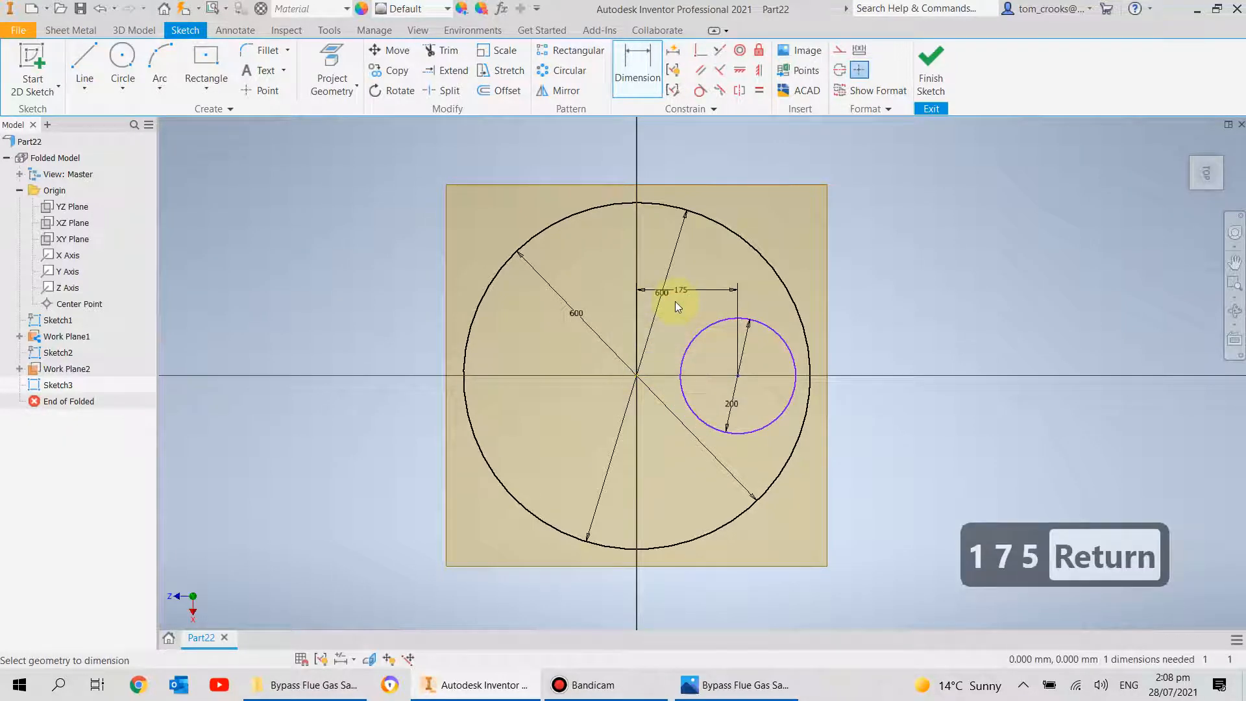
# - Try a Horizontal constraint between the small circle's centre and the origin, and undo it
pyautogui.click(738, 71)
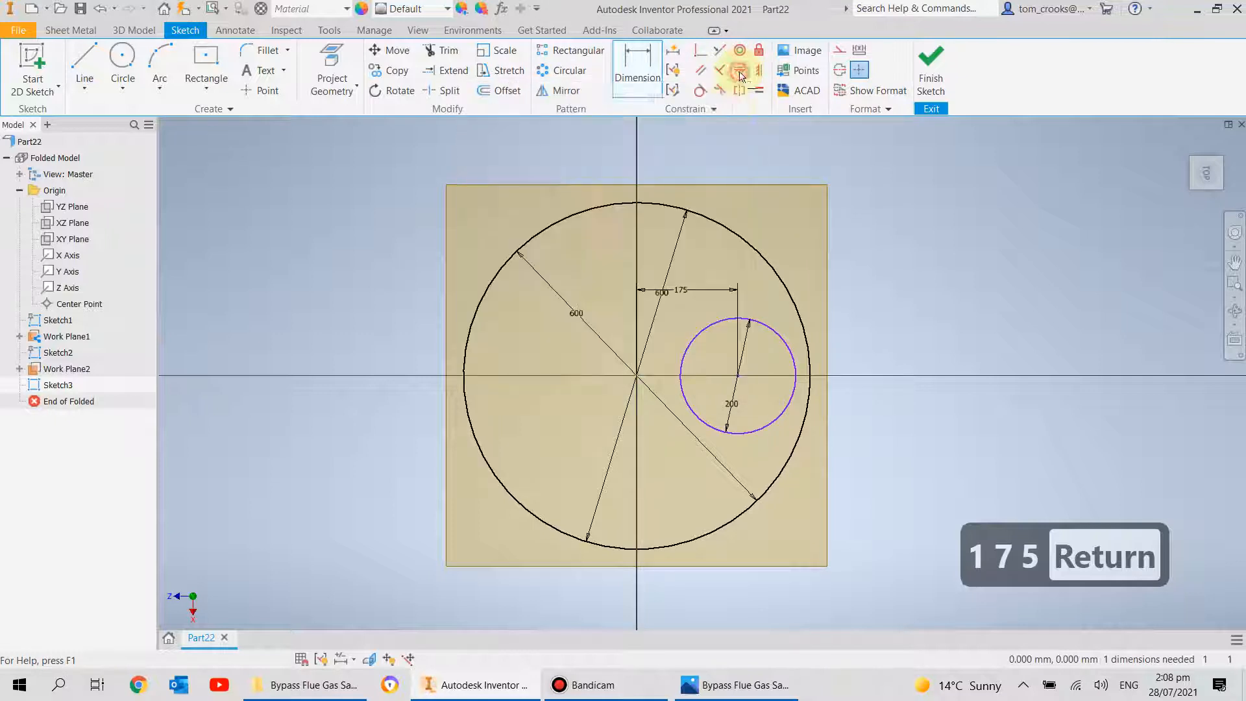
pyautogui.click(738, 375)
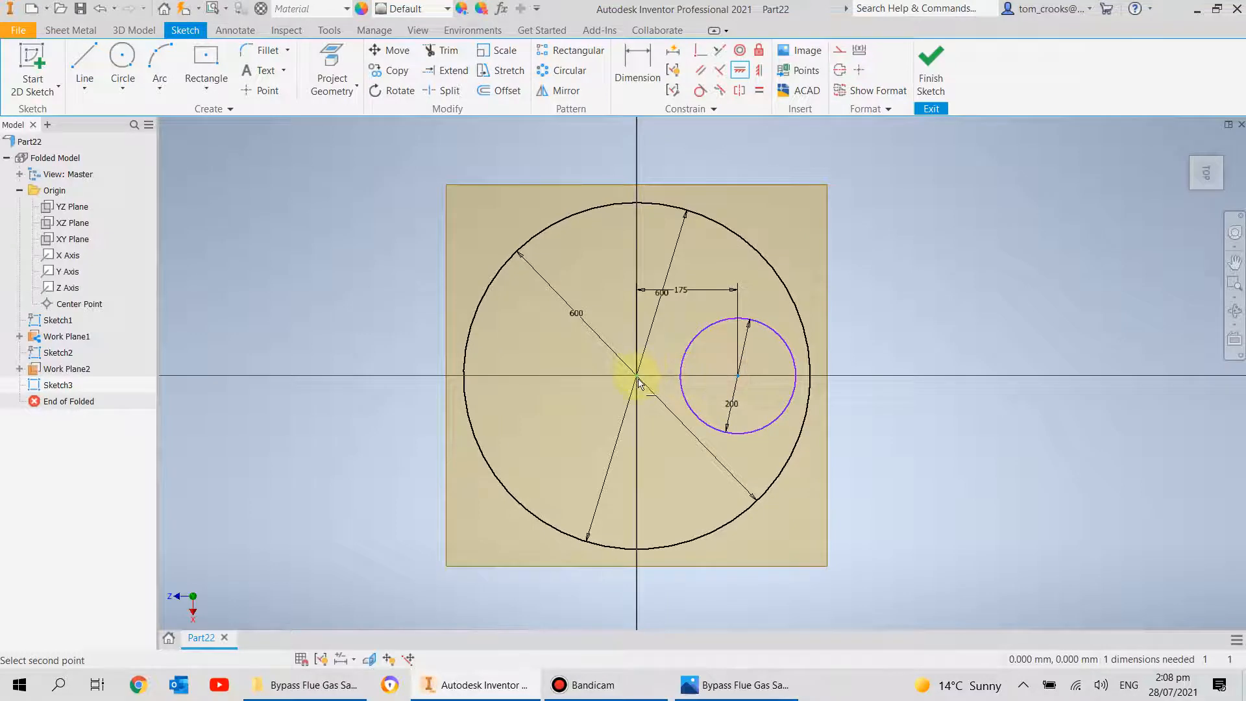
pyautogui.click(637, 378)
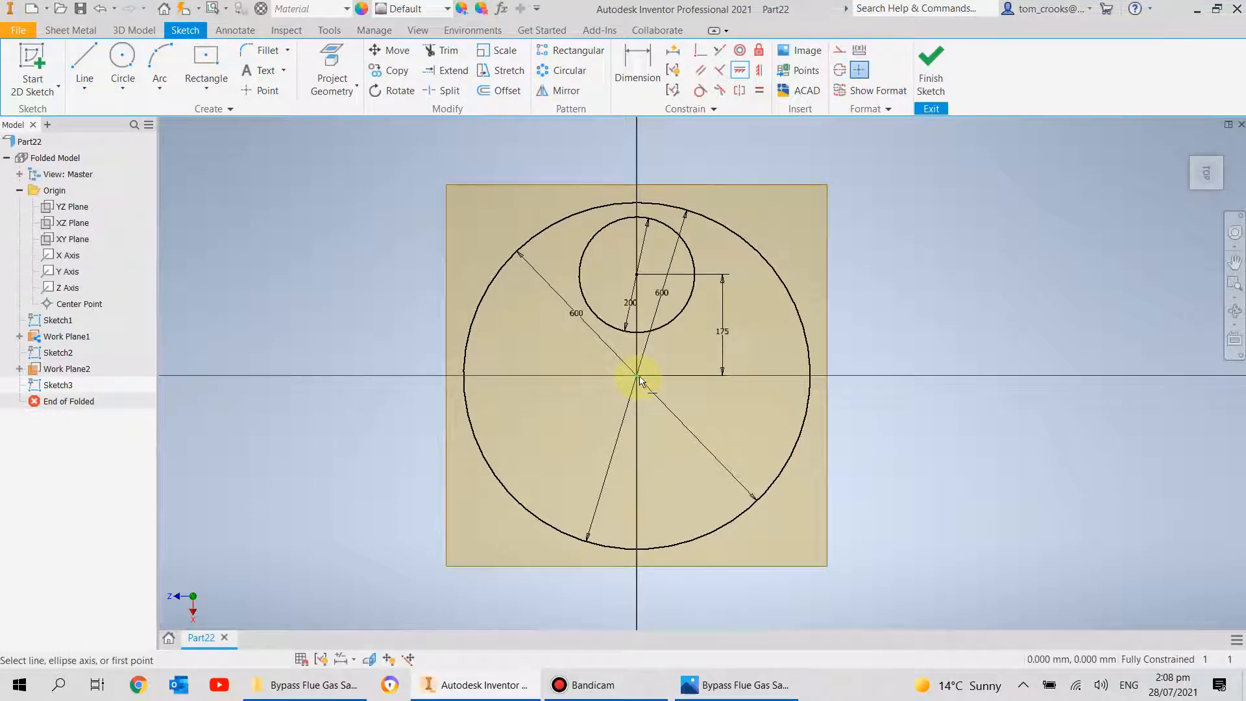
pyautogui.hotkey('ctrl', 'z')
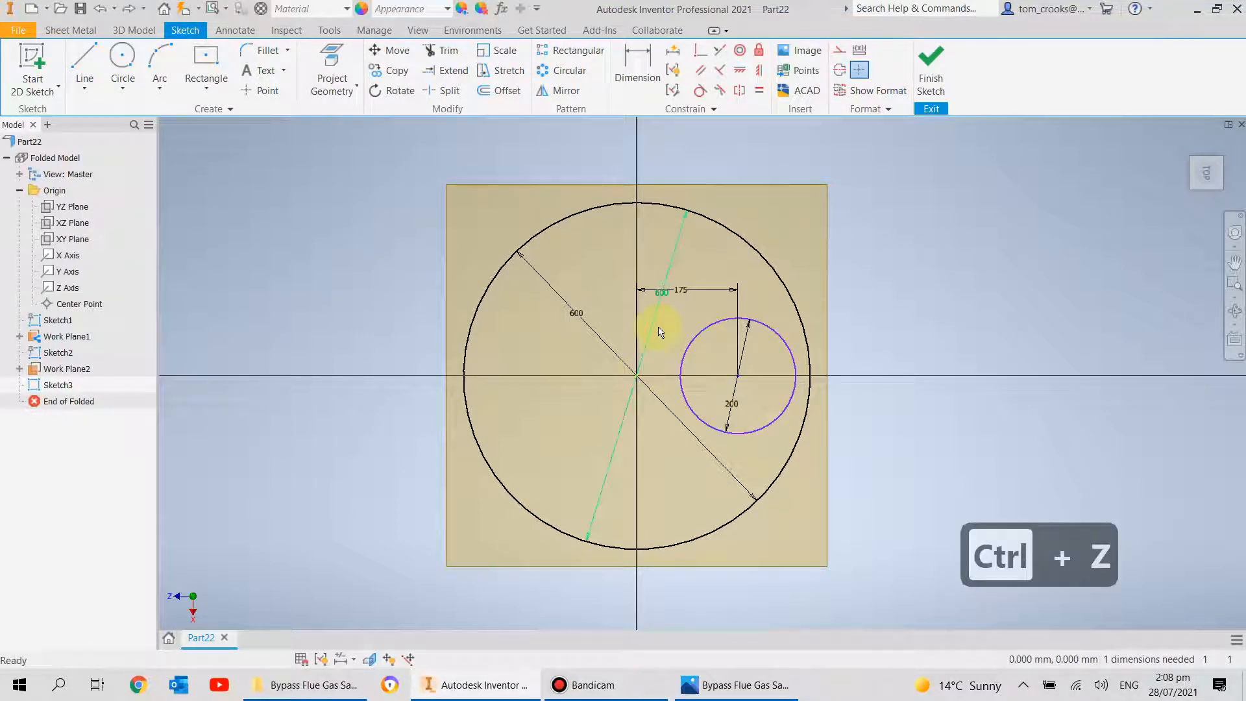
# - Align the small circle's centre with the origin using a Vertical constraint and finish the sketch
pyautogui.click(758, 69)
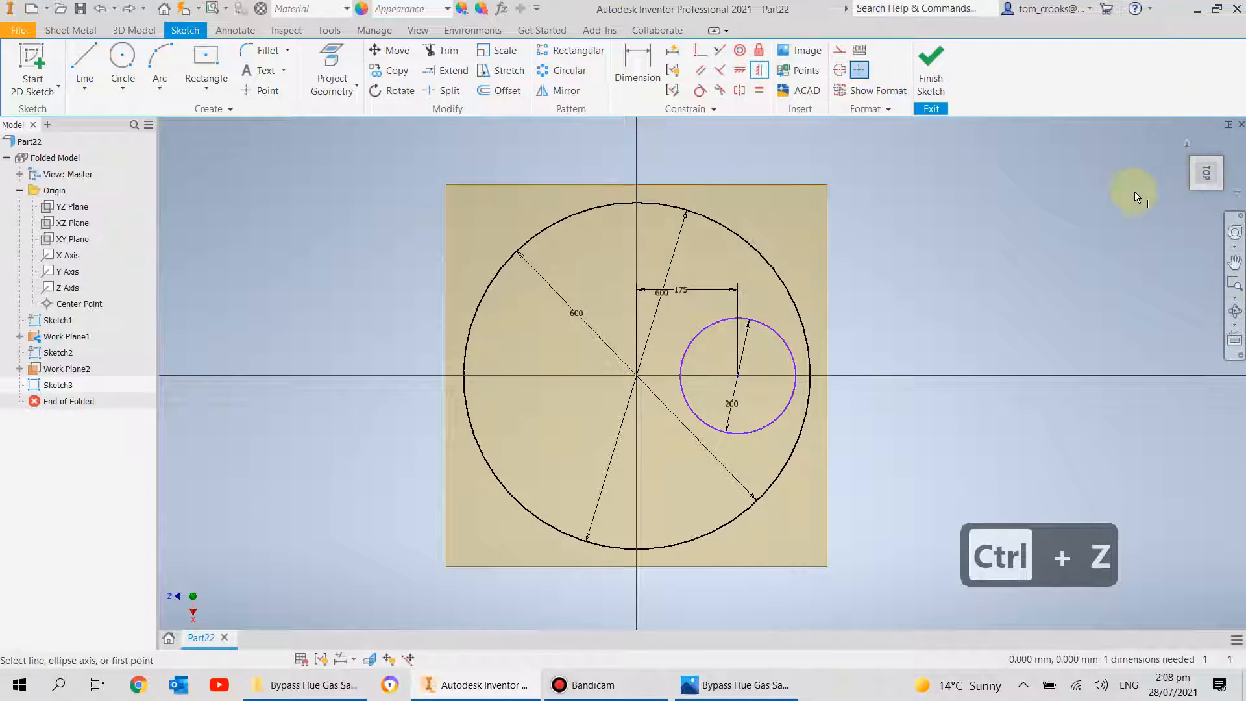
pyautogui.click(738, 376)
pyautogui.click(636, 376)
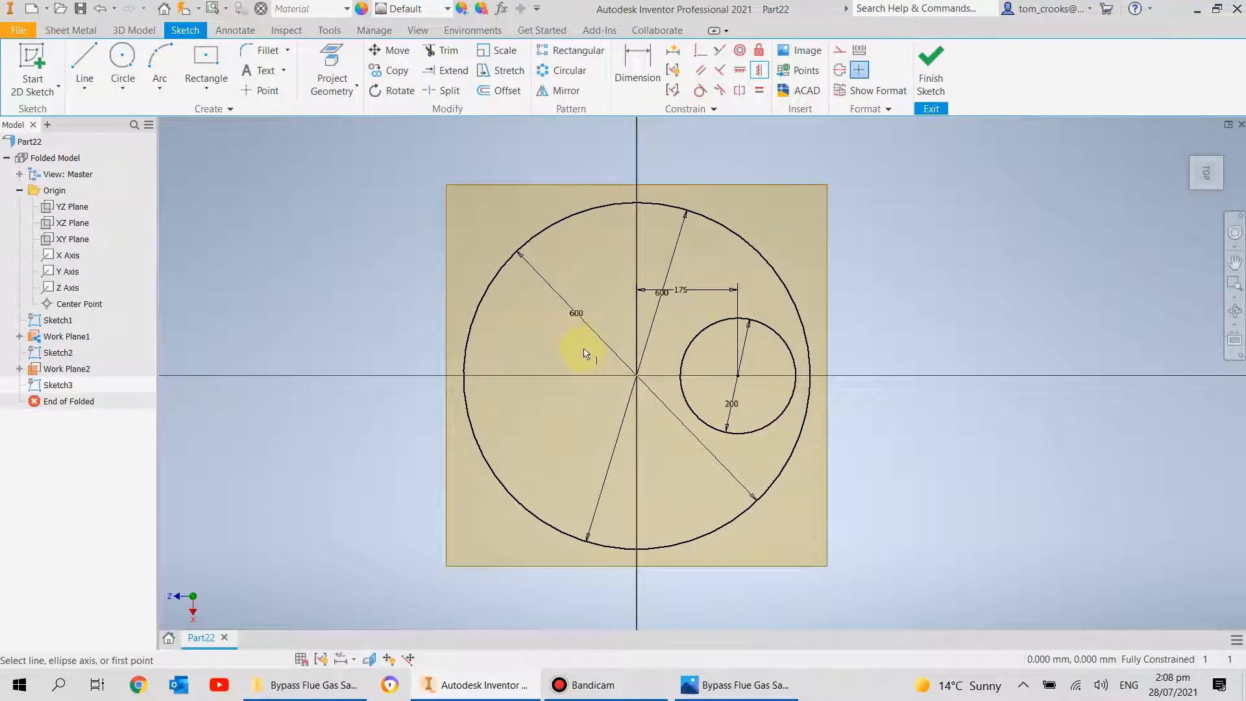
pyautogui.click(930, 73)
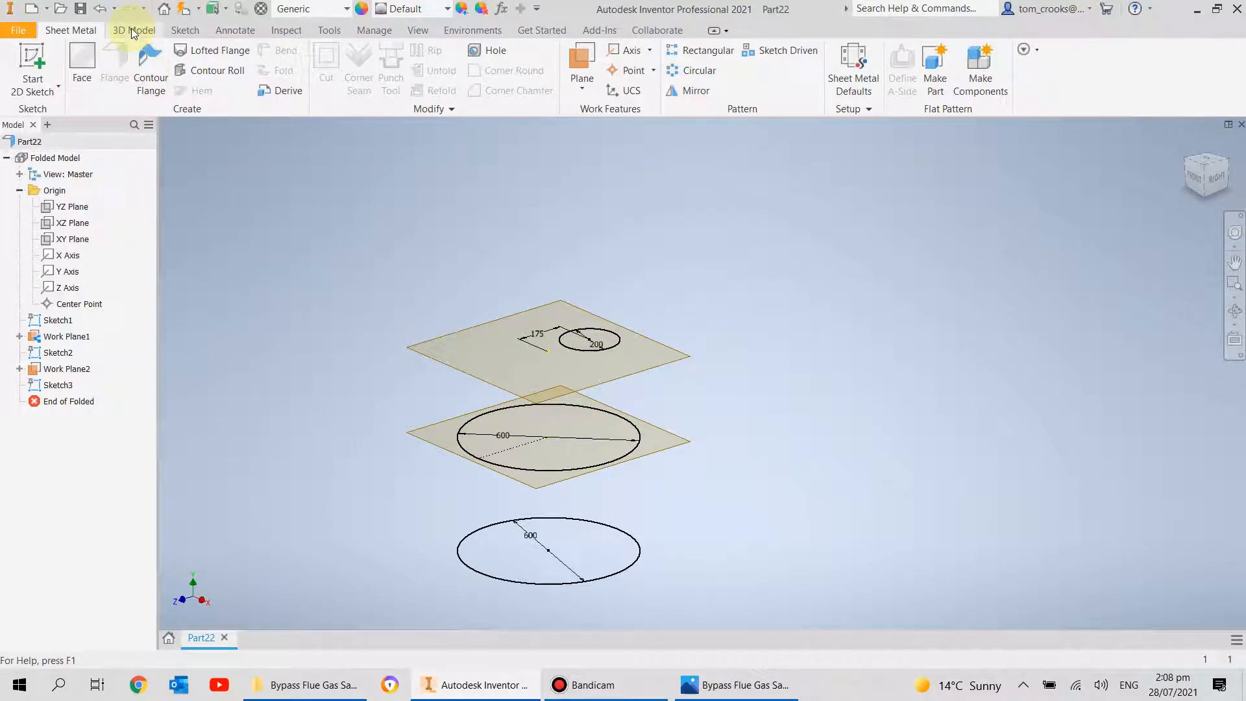
# - Create a third work plane offset 500 mm above the first work plane, the one carrying the 600 mm circle
pyautogui.click(582, 86)
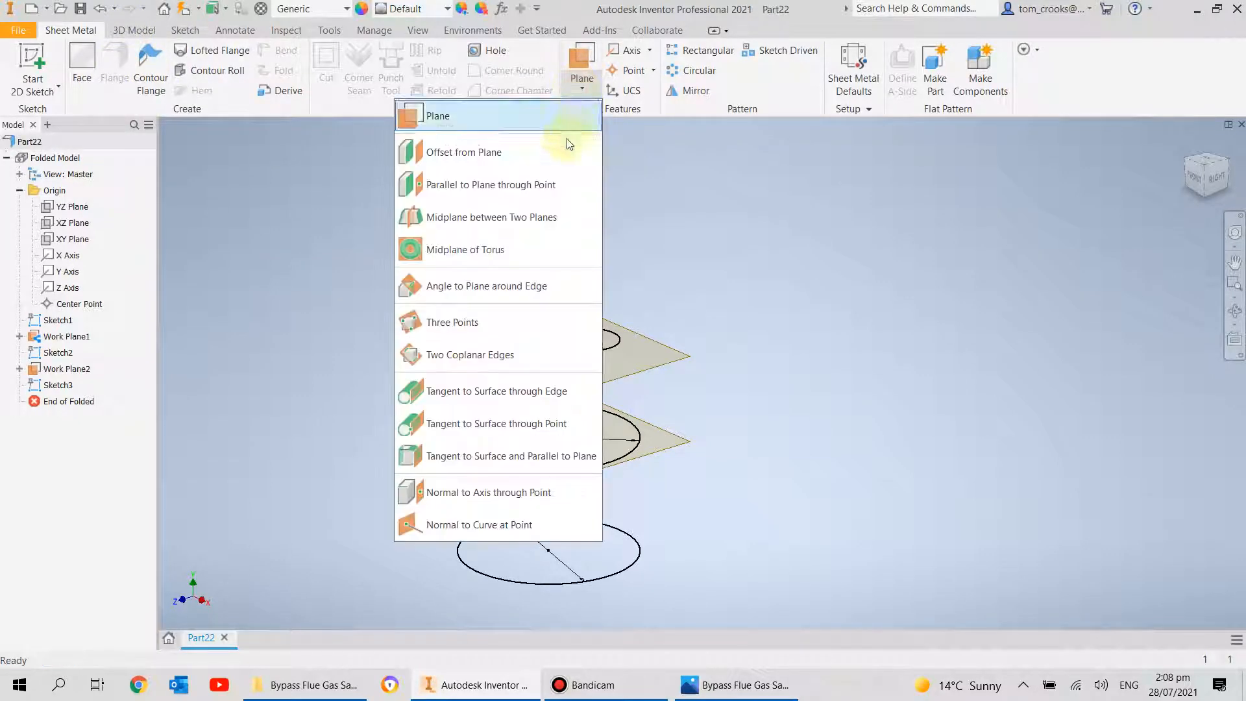
pyautogui.click(562, 144)
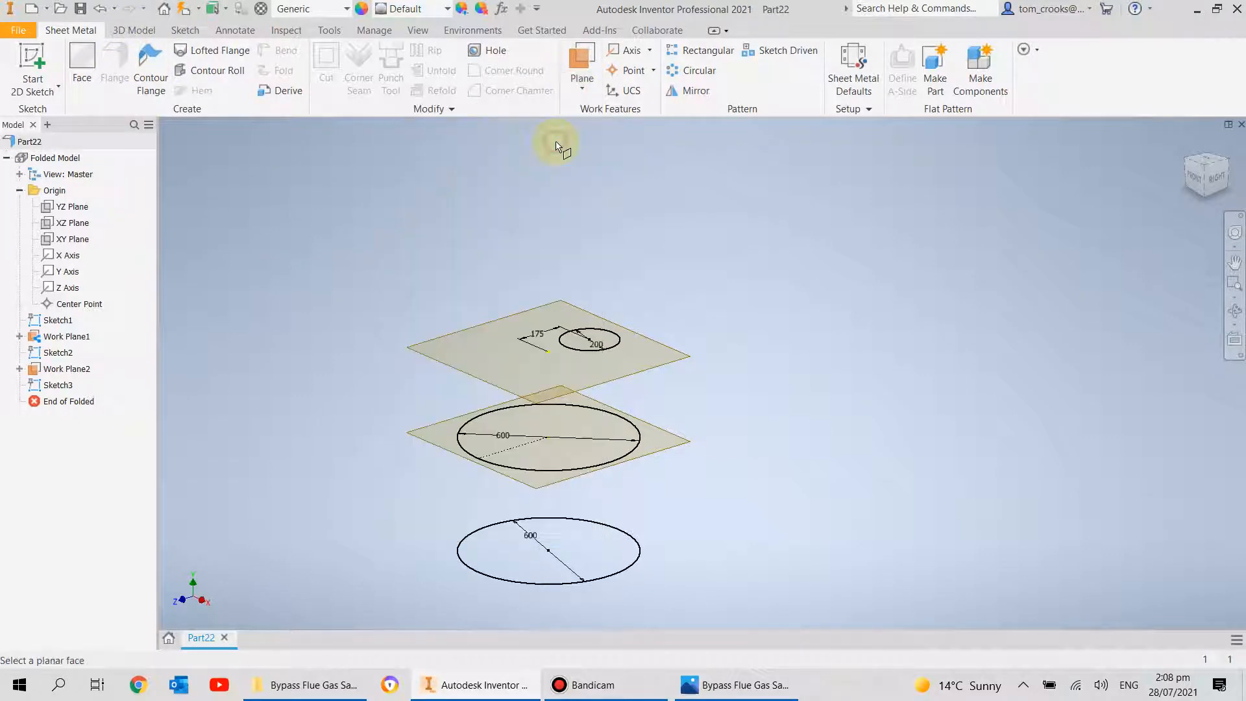
pyautogui.click(534, 485)
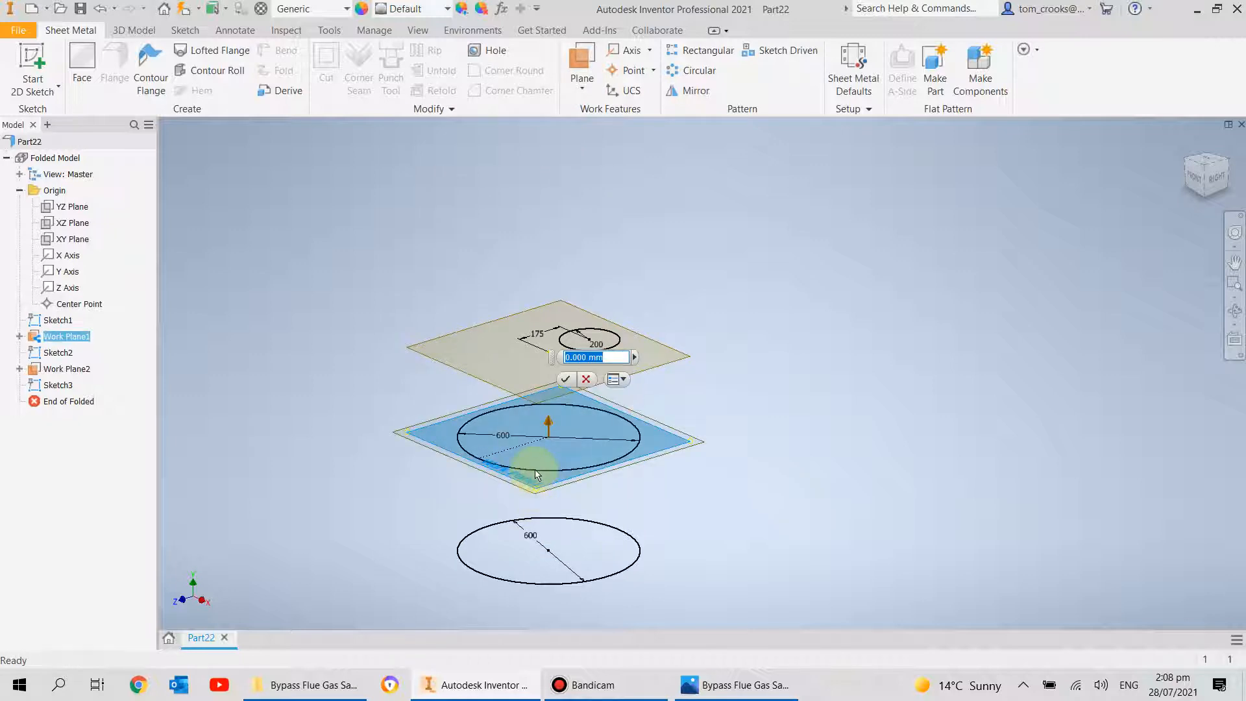
pyautogui.write('500')
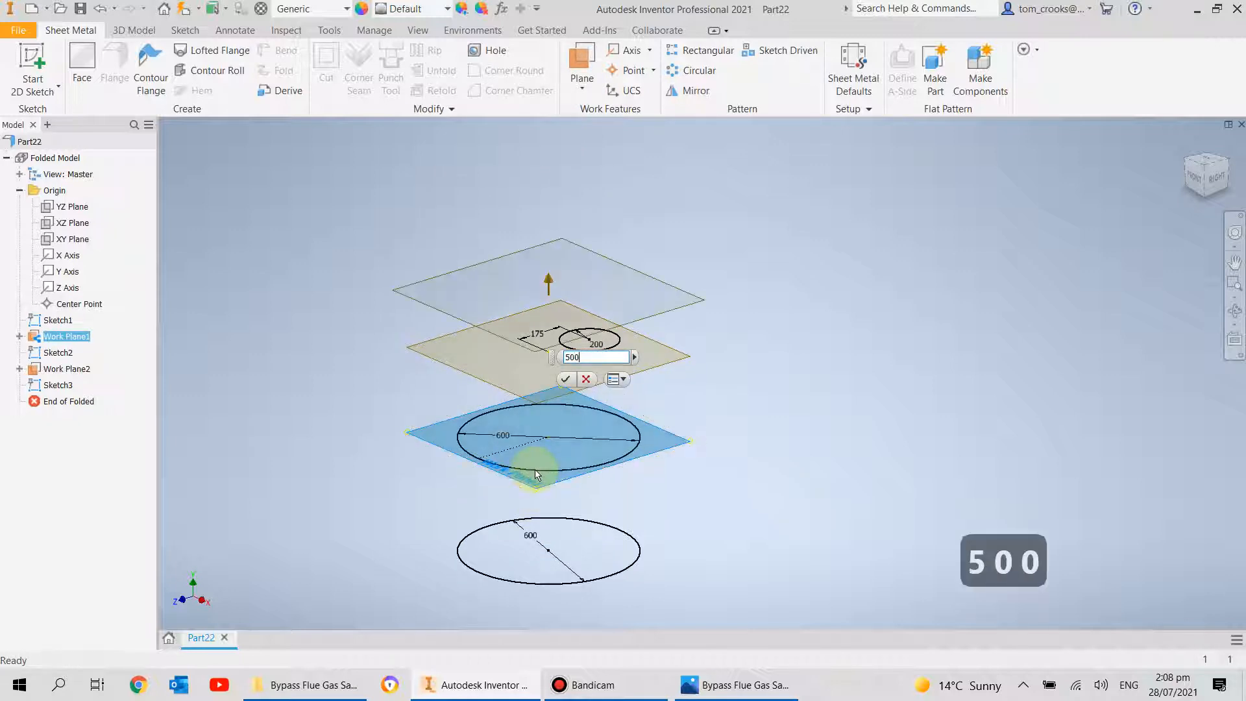
pyautogui.press('Return')
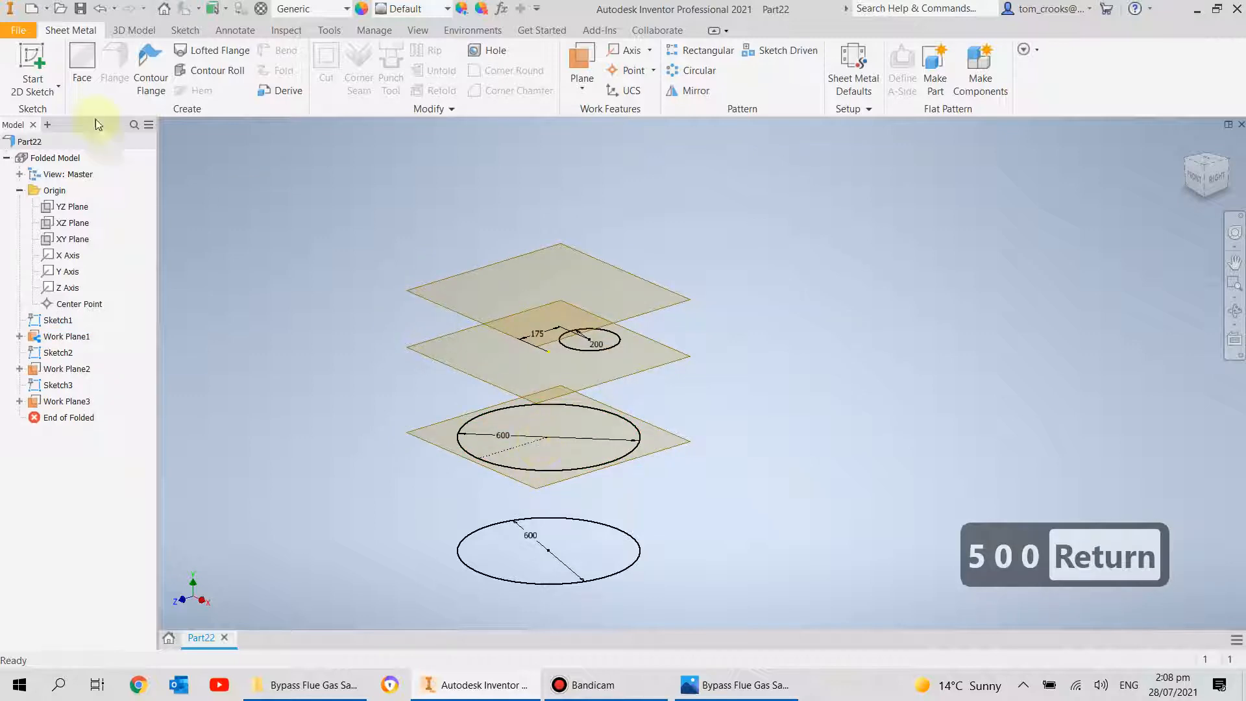
# - Sketch a 200 mm diameter circle on the new top plane, centred about 198 mm from the origin toward positive Z
pyautogui.click(28, 55)
pyautogui.click(441, 301)
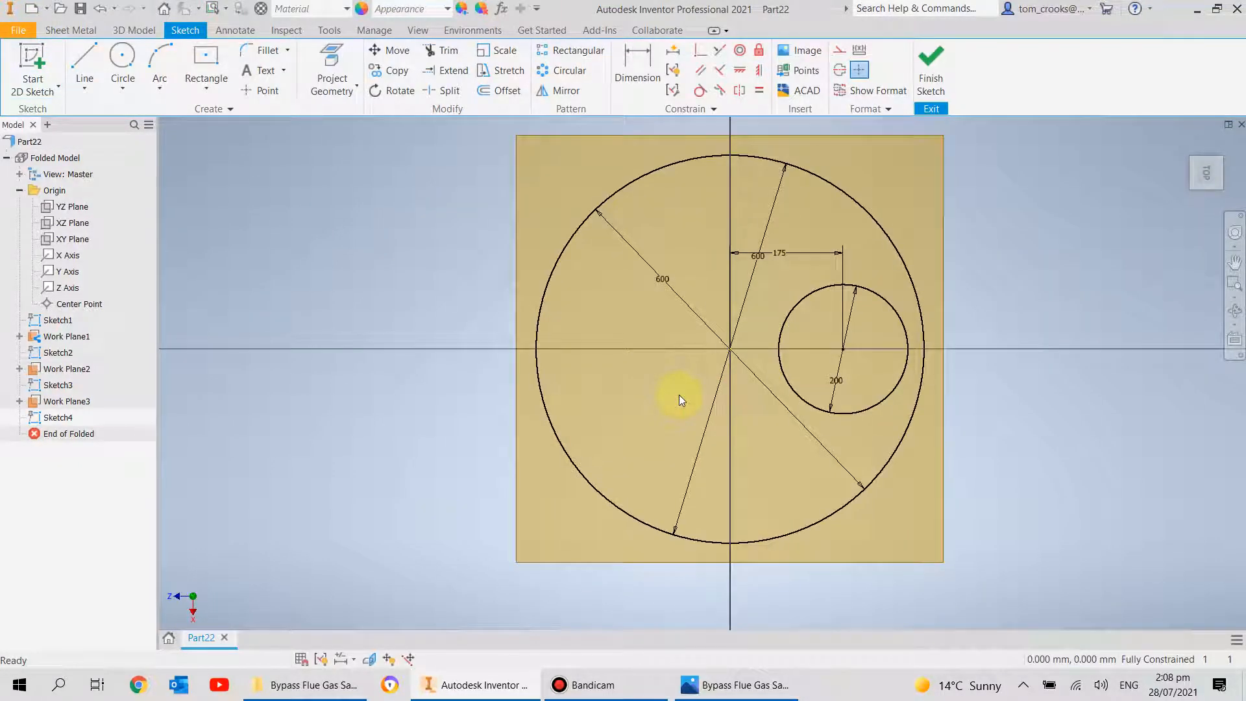
pyautogui.click(117, 62)
pyautogui.click(597, 350)
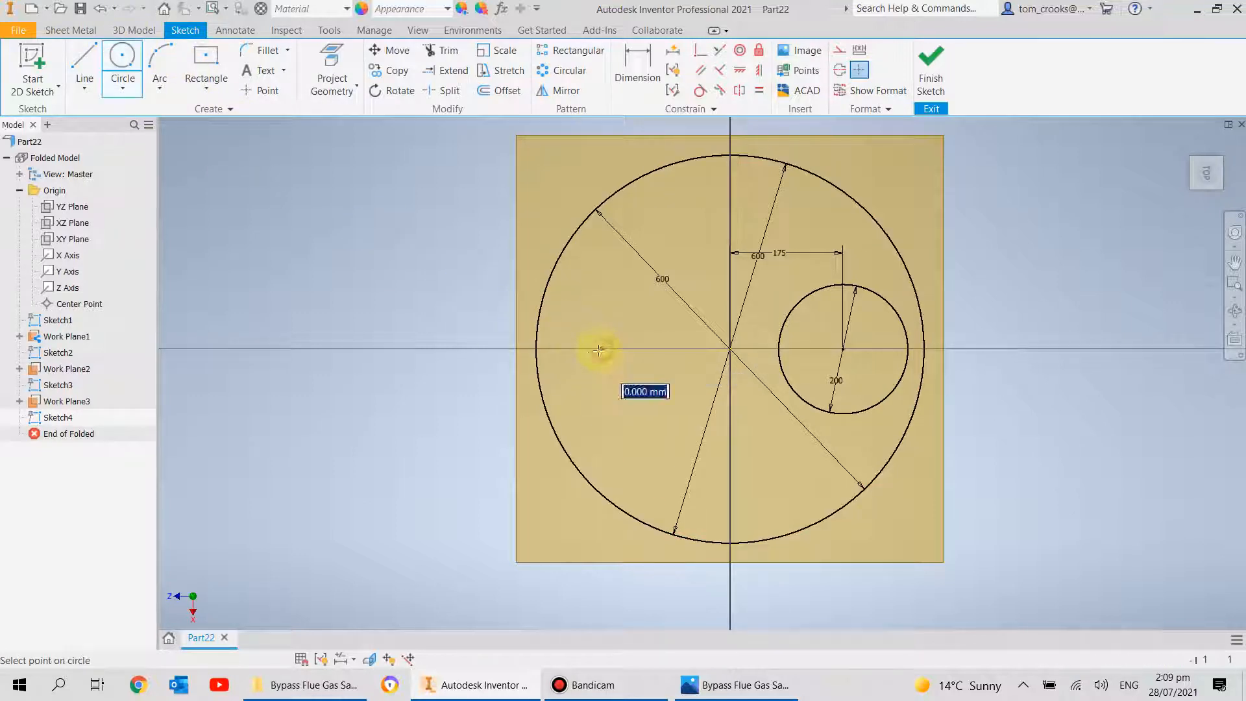
pyautogui.write('200')
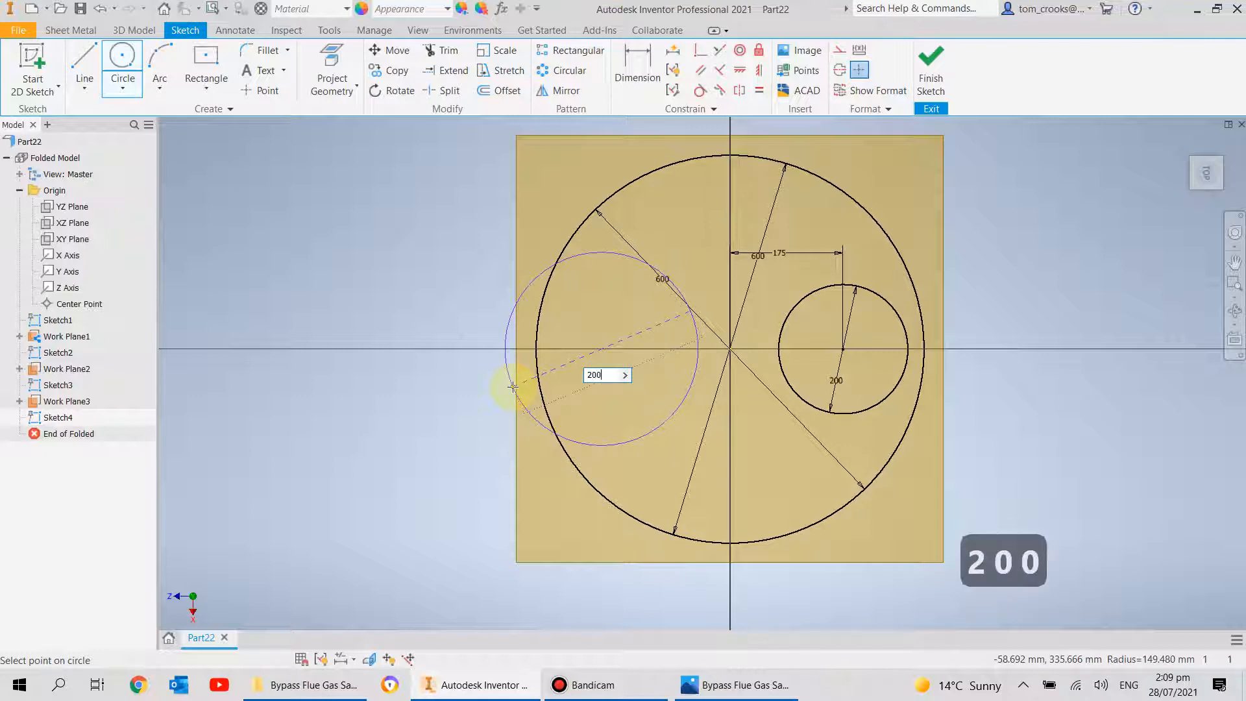
pyautogui.press('Return')
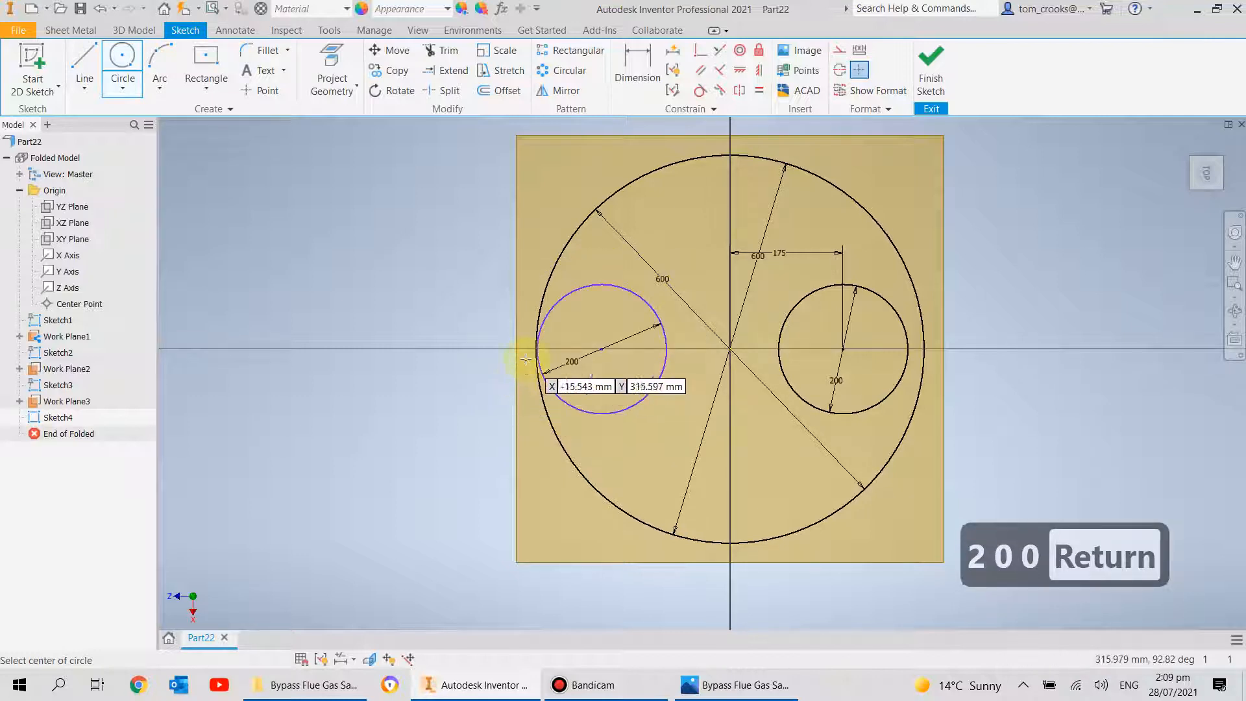
# - Dimension the horizontal distance between the new circle's centre and the origin as 300 mm
pyautogui.click(638, 68)
pyautogui.click(731, 352)
pyautogui.click(603, 350)
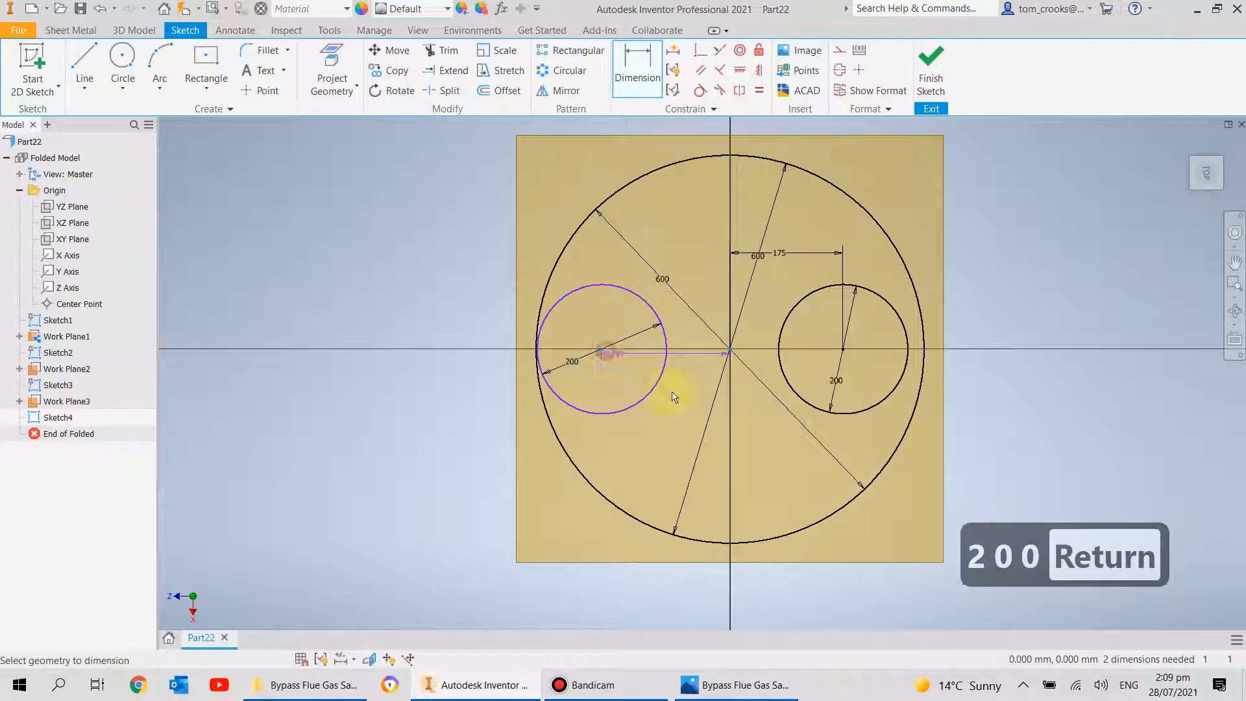
pyautogui.click(704, 418)
pyautogui.write('300')
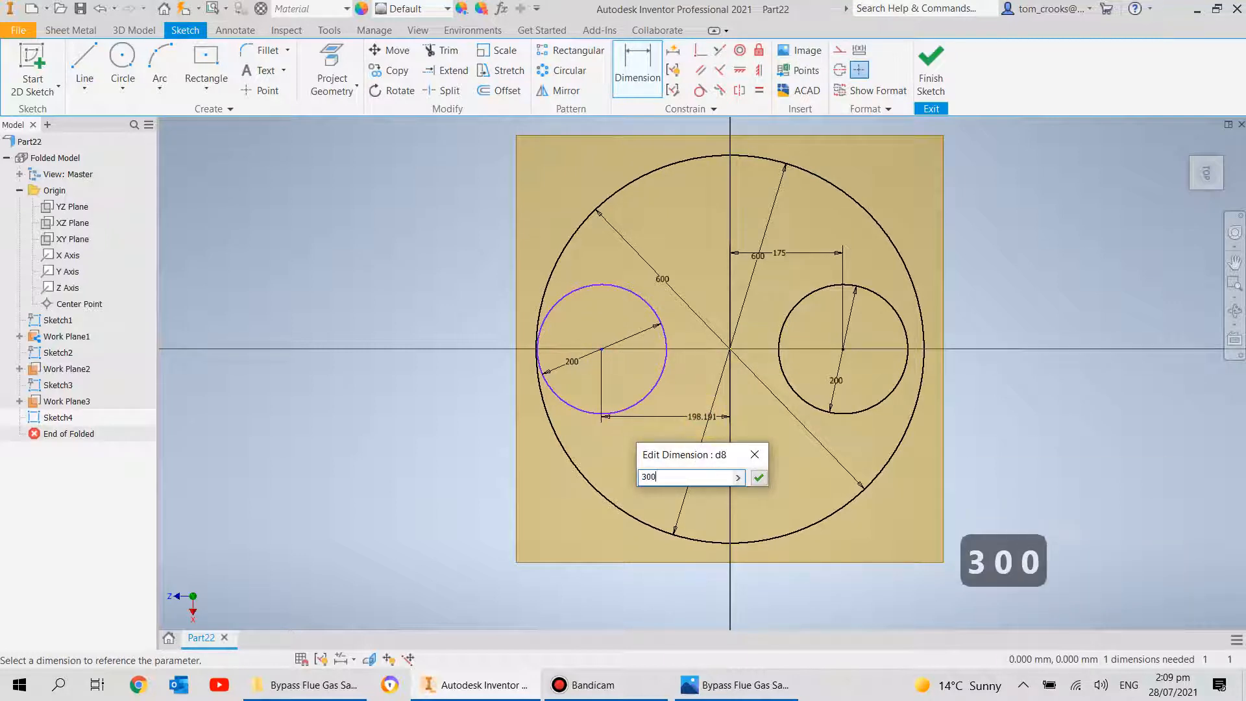
pyautogui.press('Return')
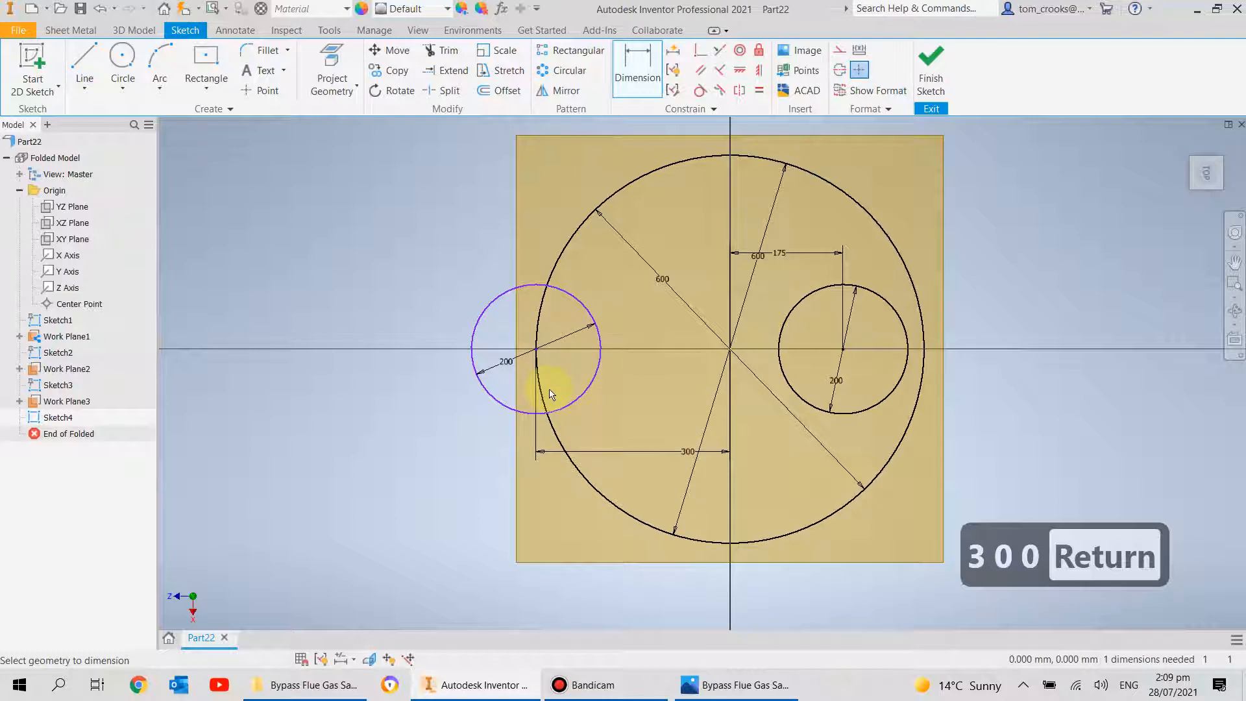
# - Apply a Vertical constraint between the new circle's centre and the origin
pyautogui.click(759, 70)
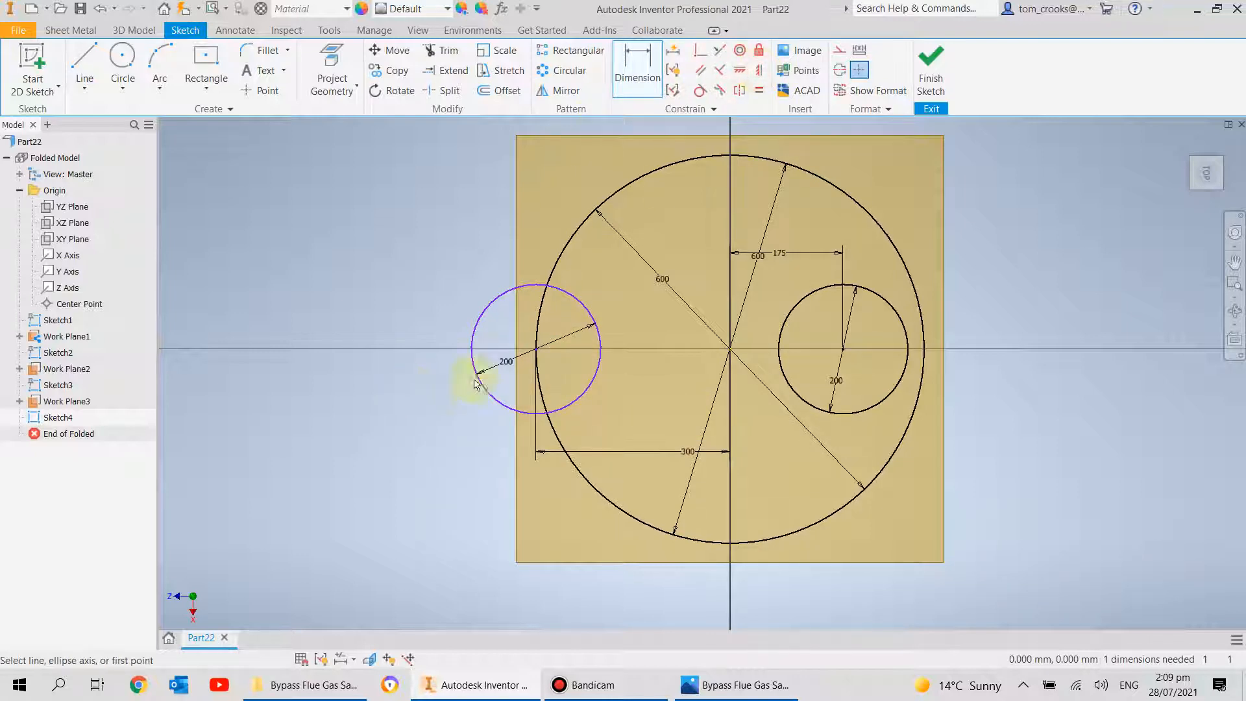
pyautogui.click(536, 349)
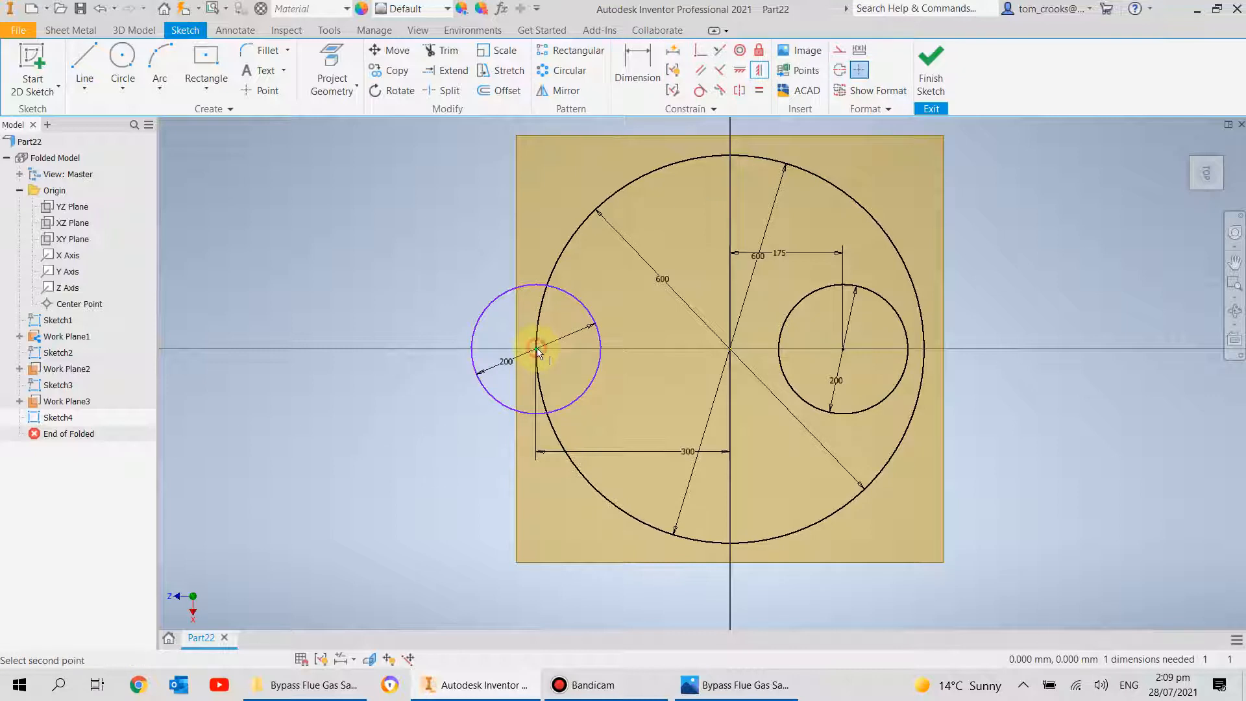
pyautogui.click(731, 350)
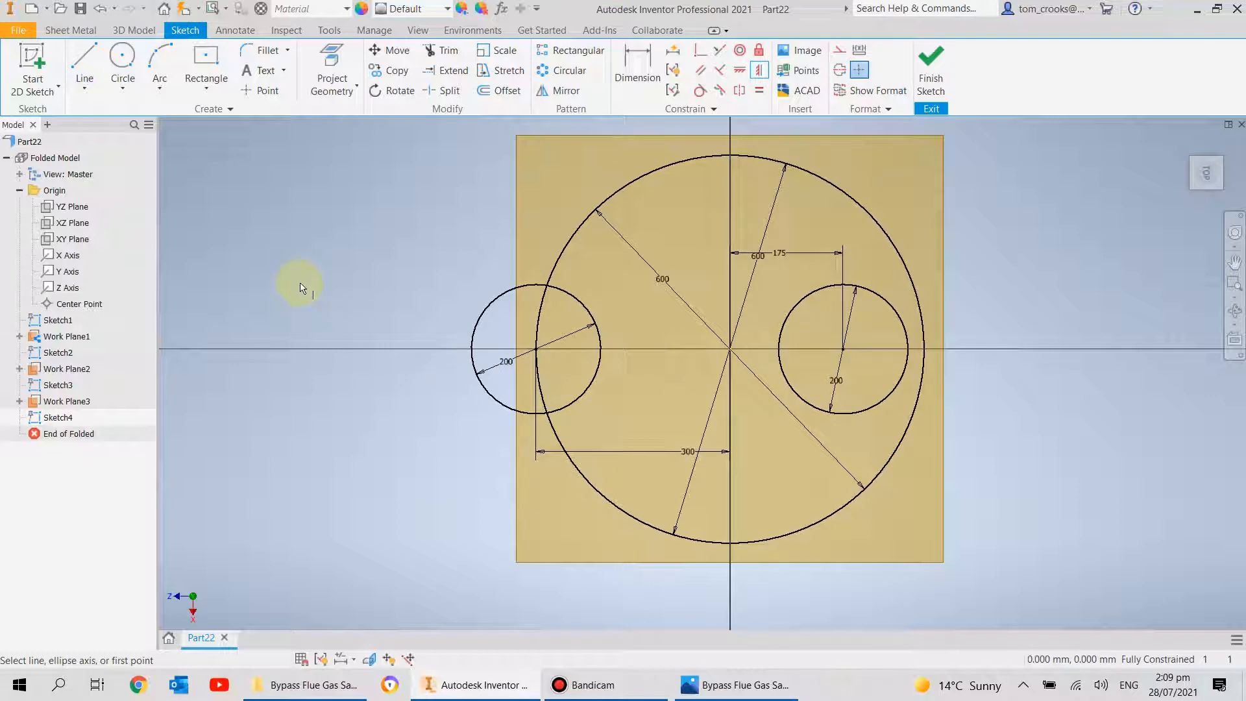
# - Draw a construction line from the top-plane circle's centre to its edge on the positive Z side and finish the sketch
pyautogui.click(840, 51)
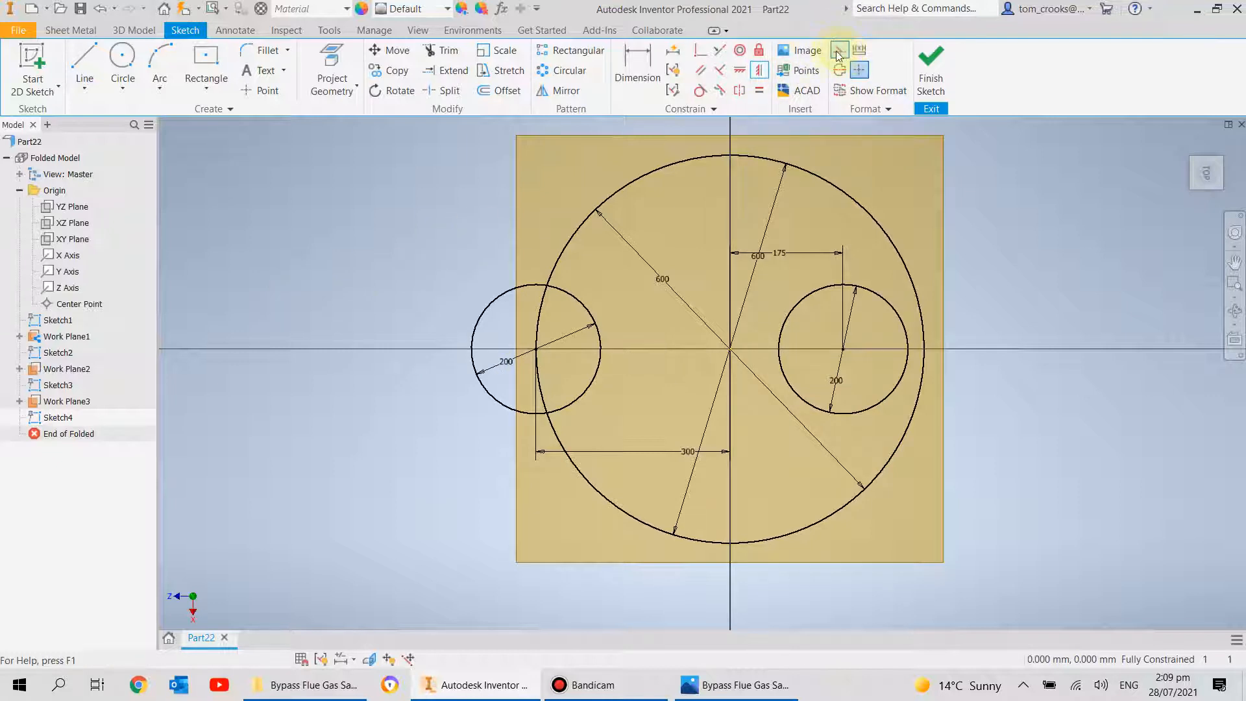
pyautogui.click(84, 63)
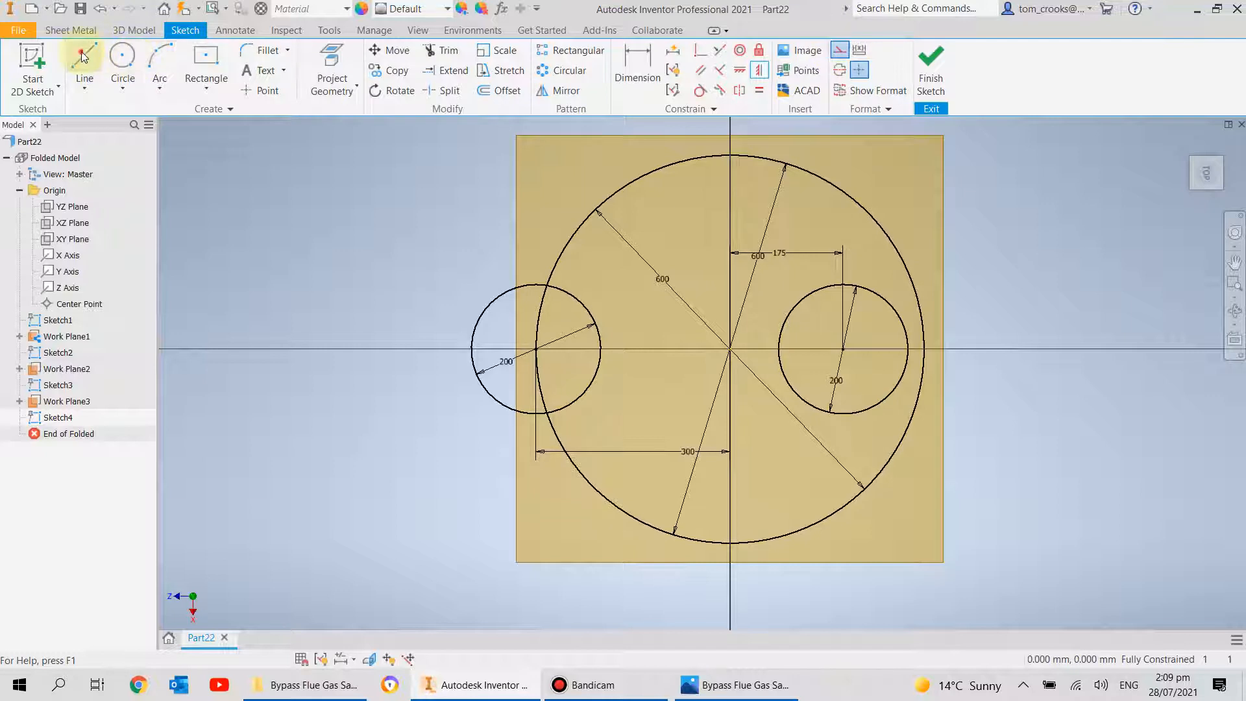
pyautogui.click(533, 349)
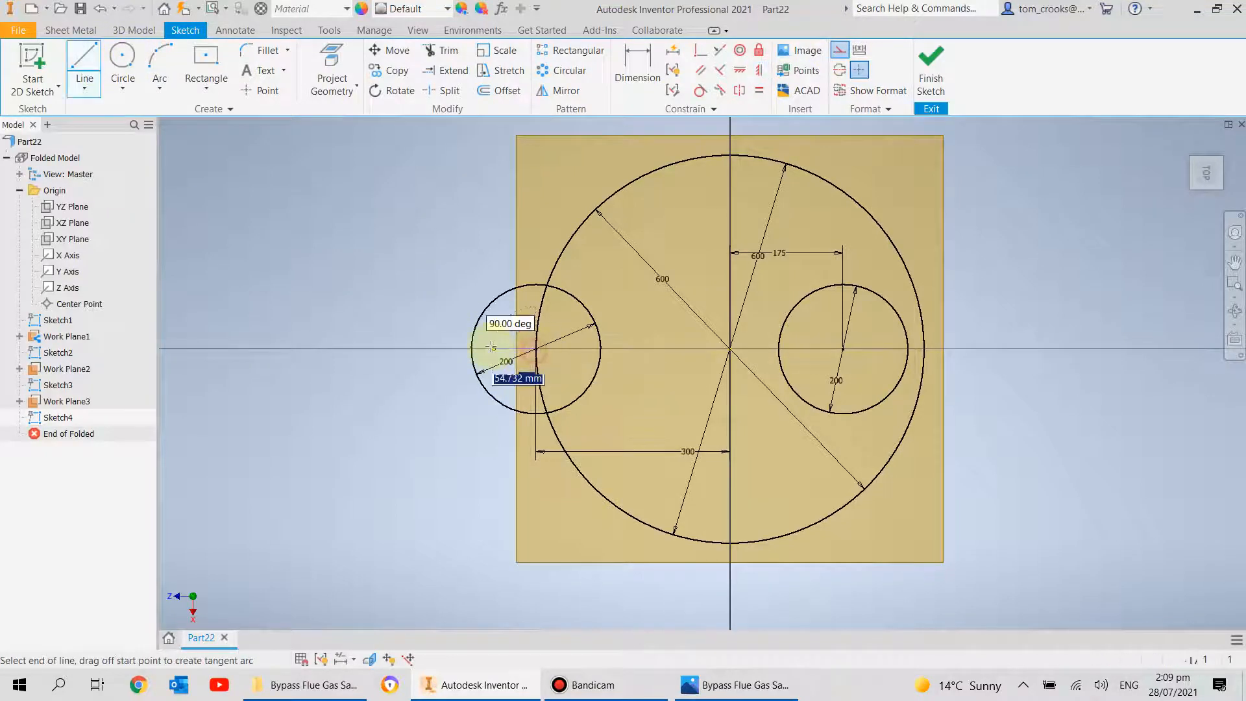
pyautogui.click(471, 349)
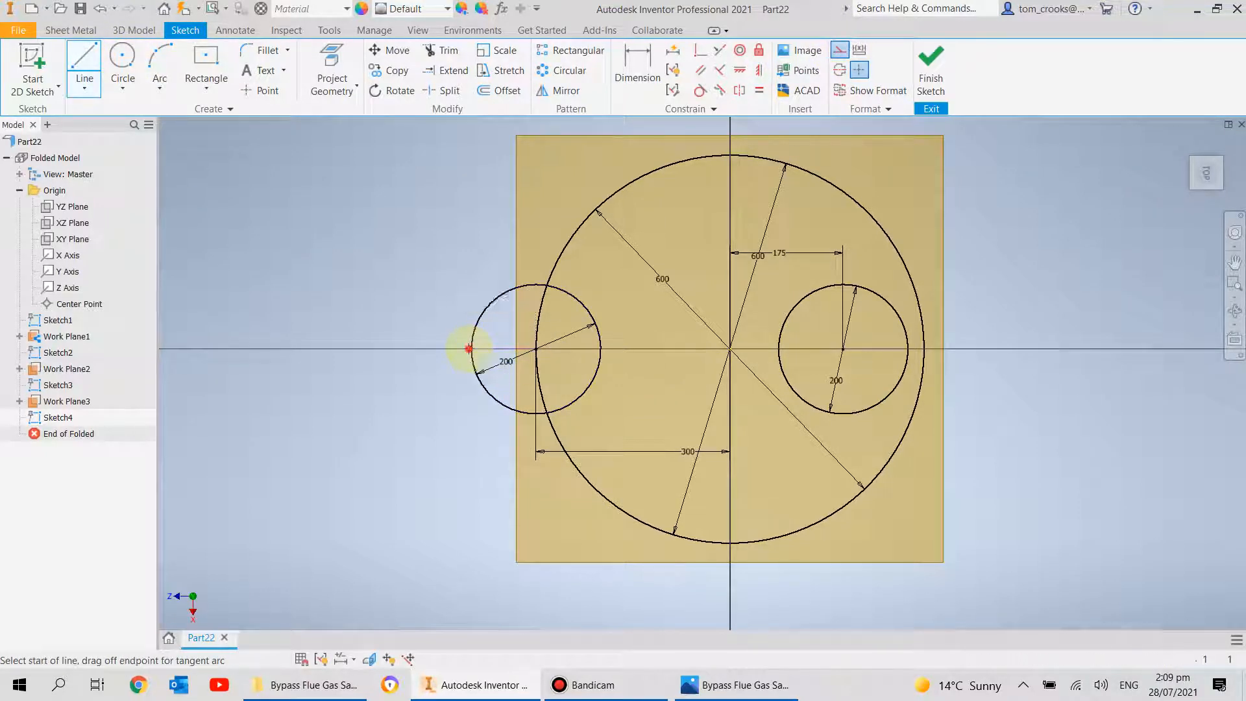
pyautogui.click(918, 77)
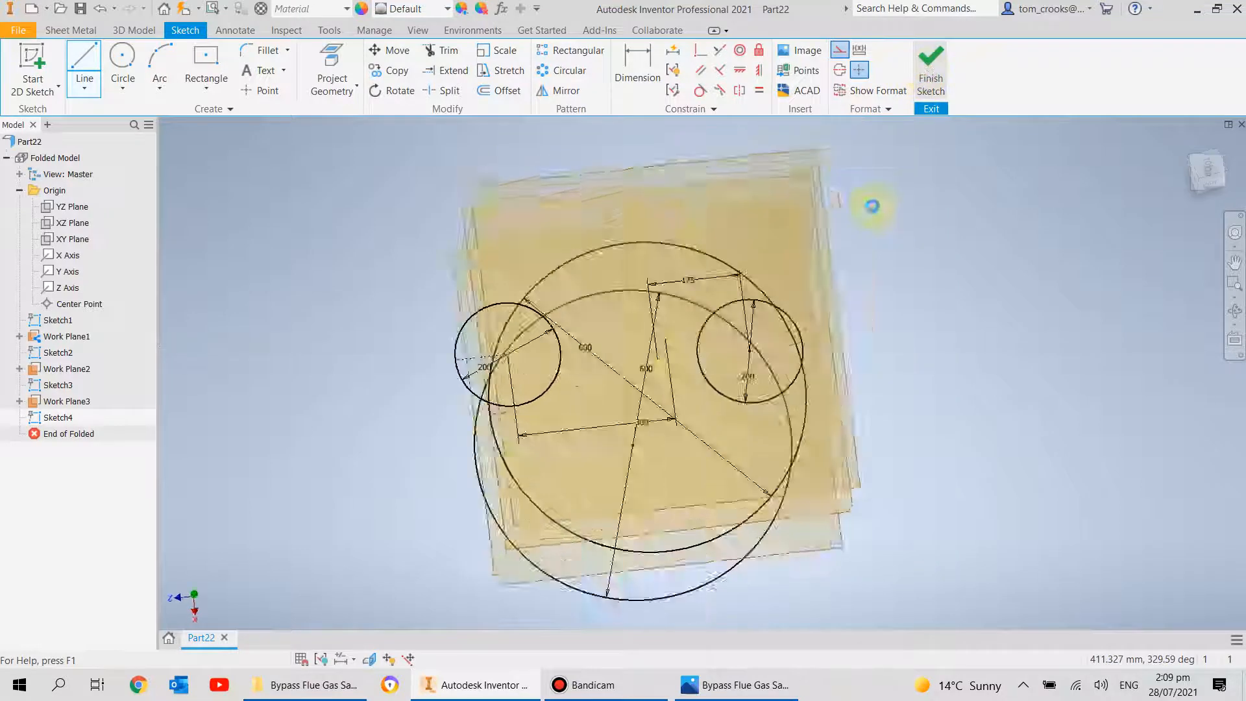
# - Edit the second work plane's sketch, adding a construction line from the 200 mm circle's centre to its positive Z edge, and finish it
pyautogui.scroll(3, 430, 348)
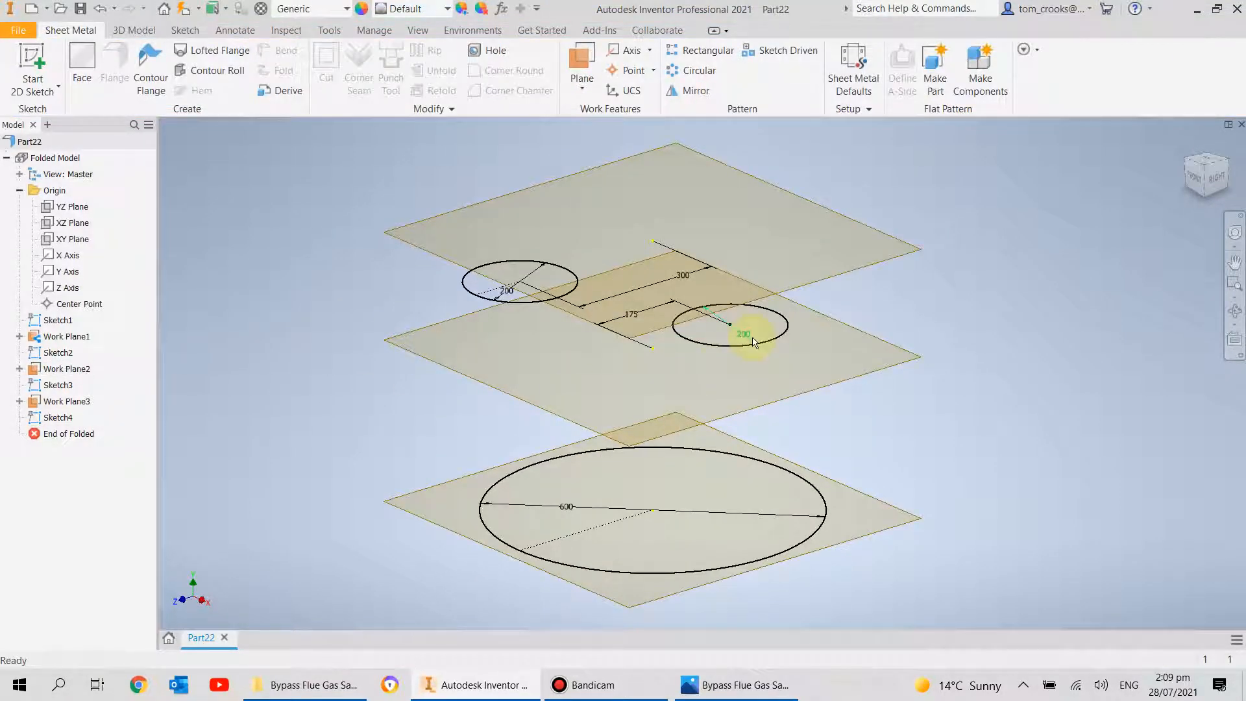
pyautogui.click(60, 385)
pyautogui.rightClick(59, 385)
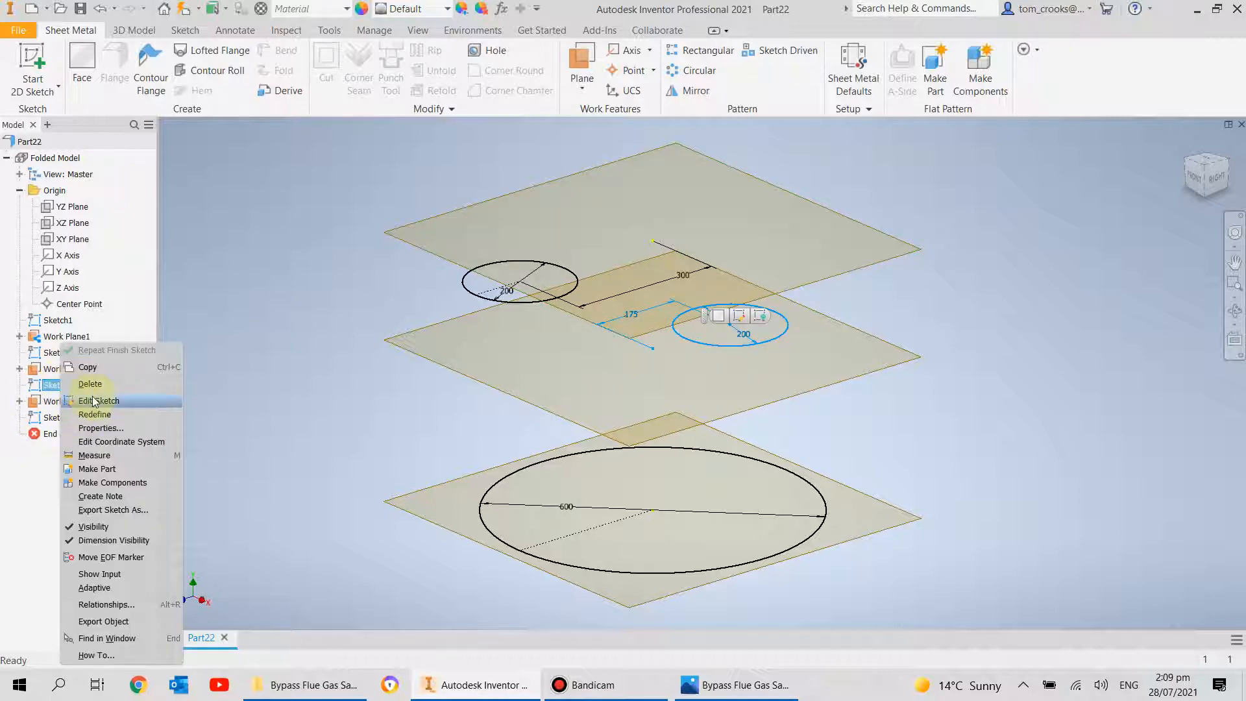
pyautogui.click(88, 397)
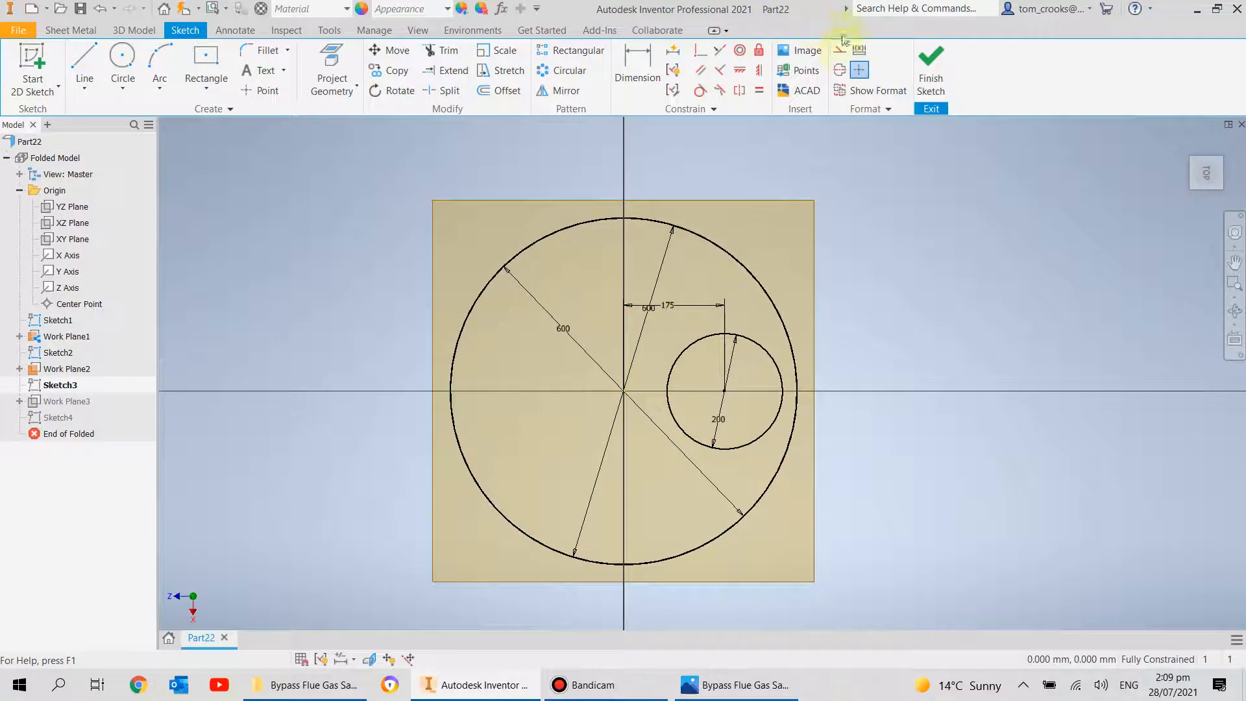
pyautogui.click(839, 50)
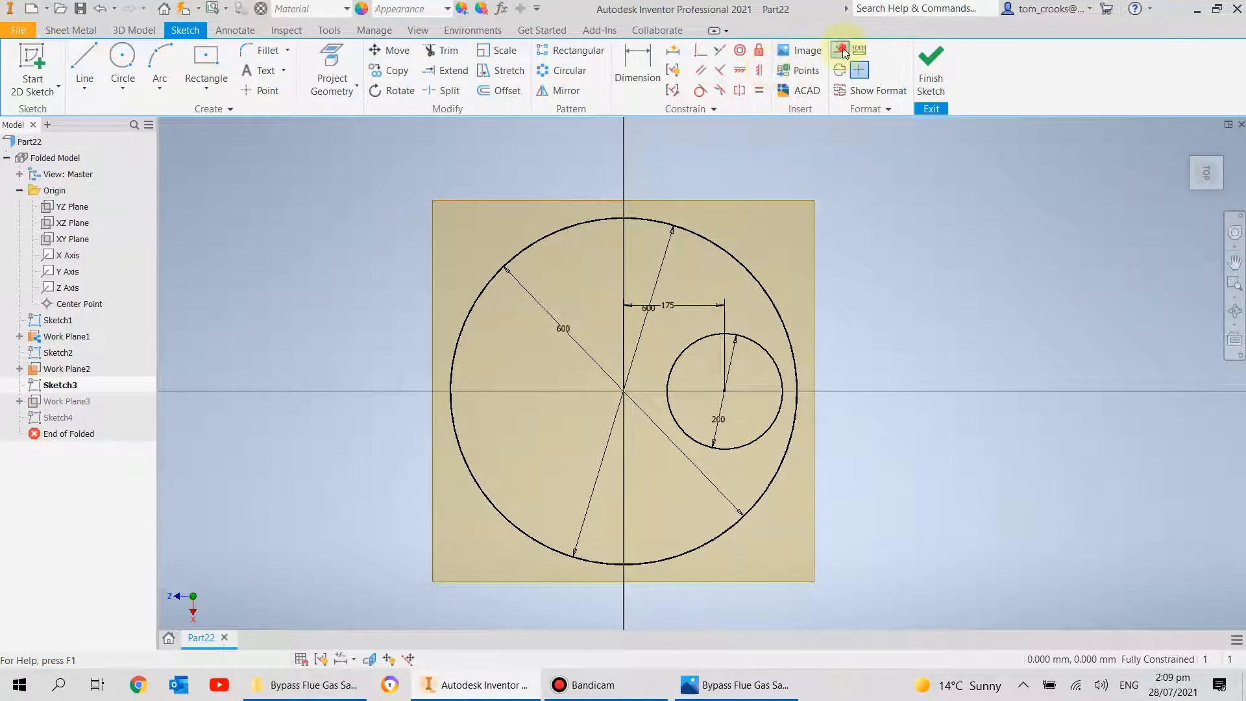
pyautogui.click(84, 70)
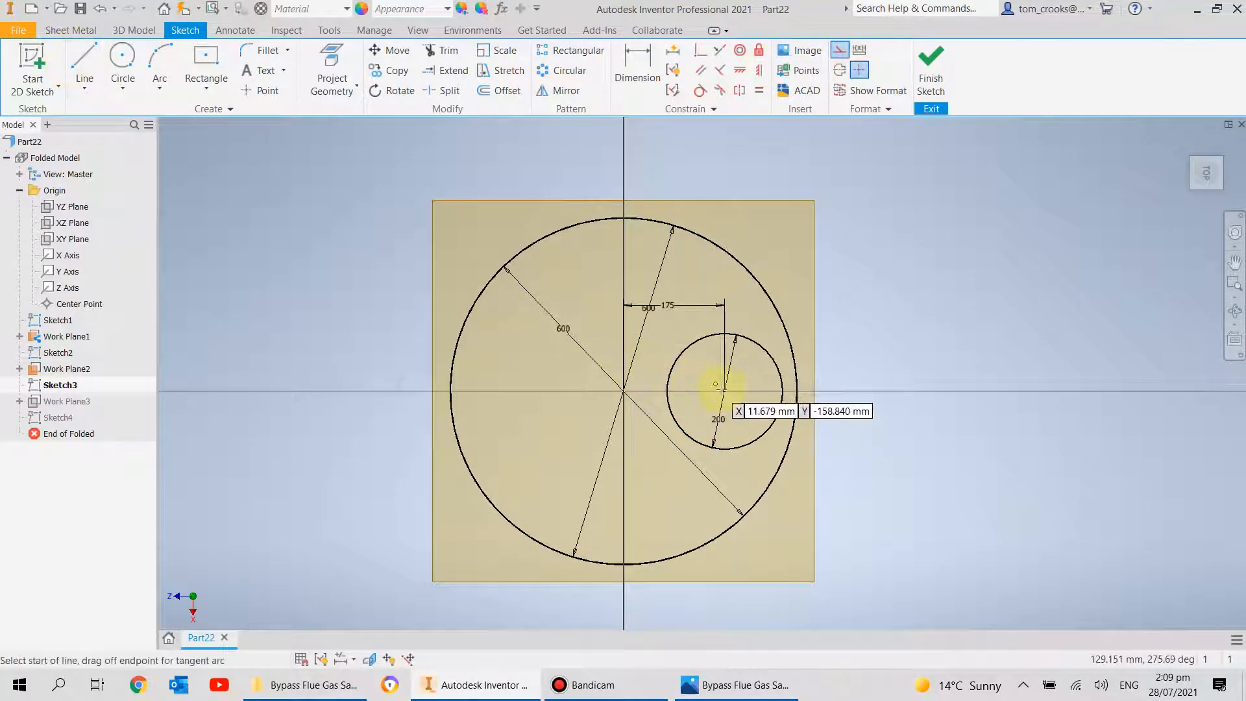
pyautogui.moveTo(724, 390); pyautogui.dragTo(667, 391)
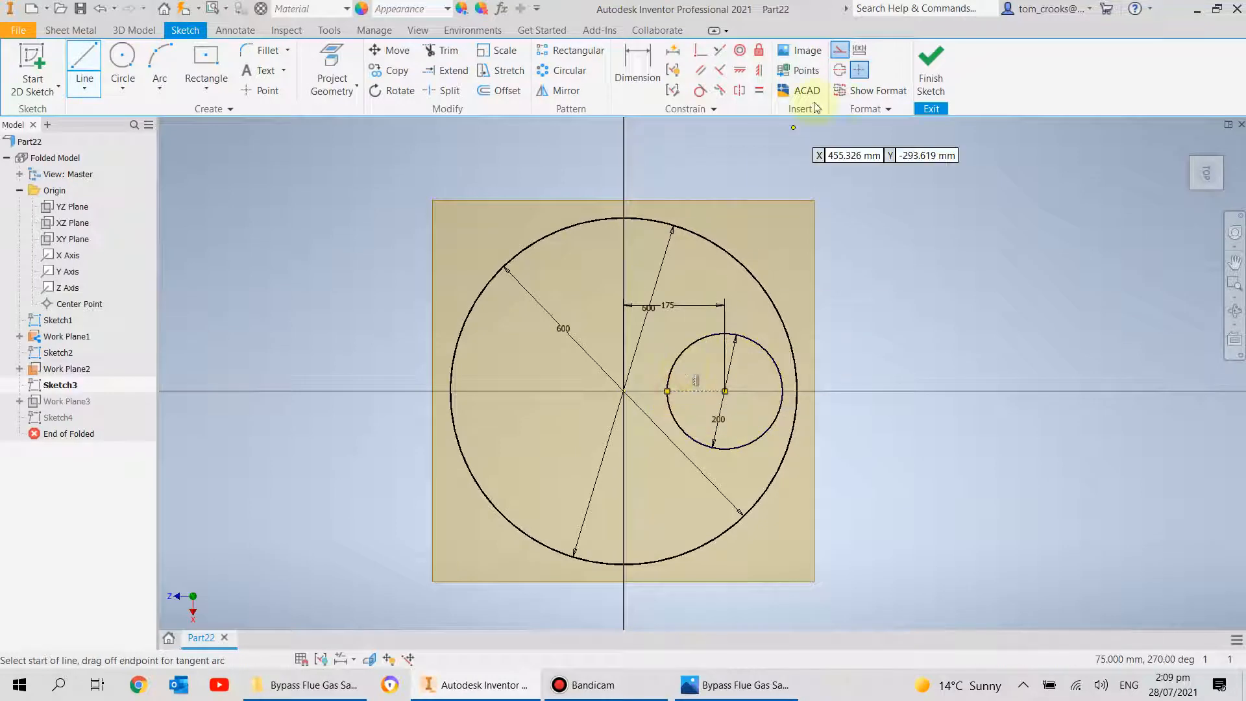
pyautogui.click(930, 68)
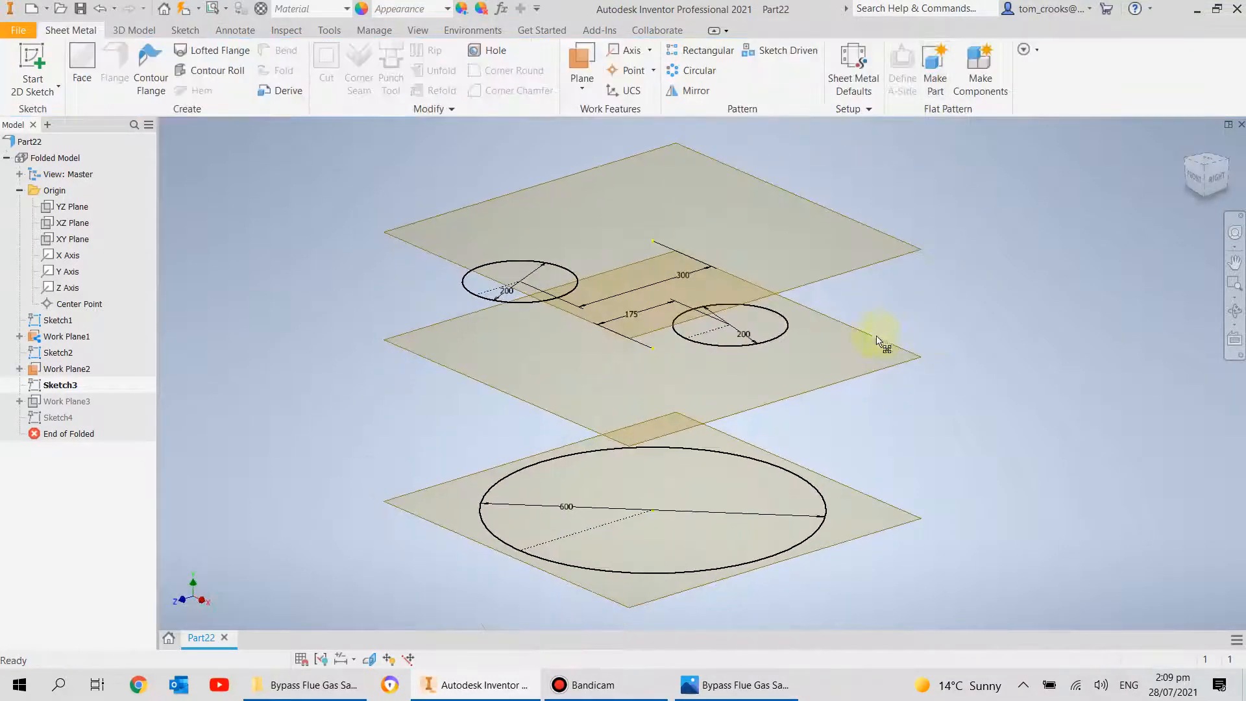
pyautogui.moveTo(872, 485); pyautogui.dragTo(807, 419, button='middle')
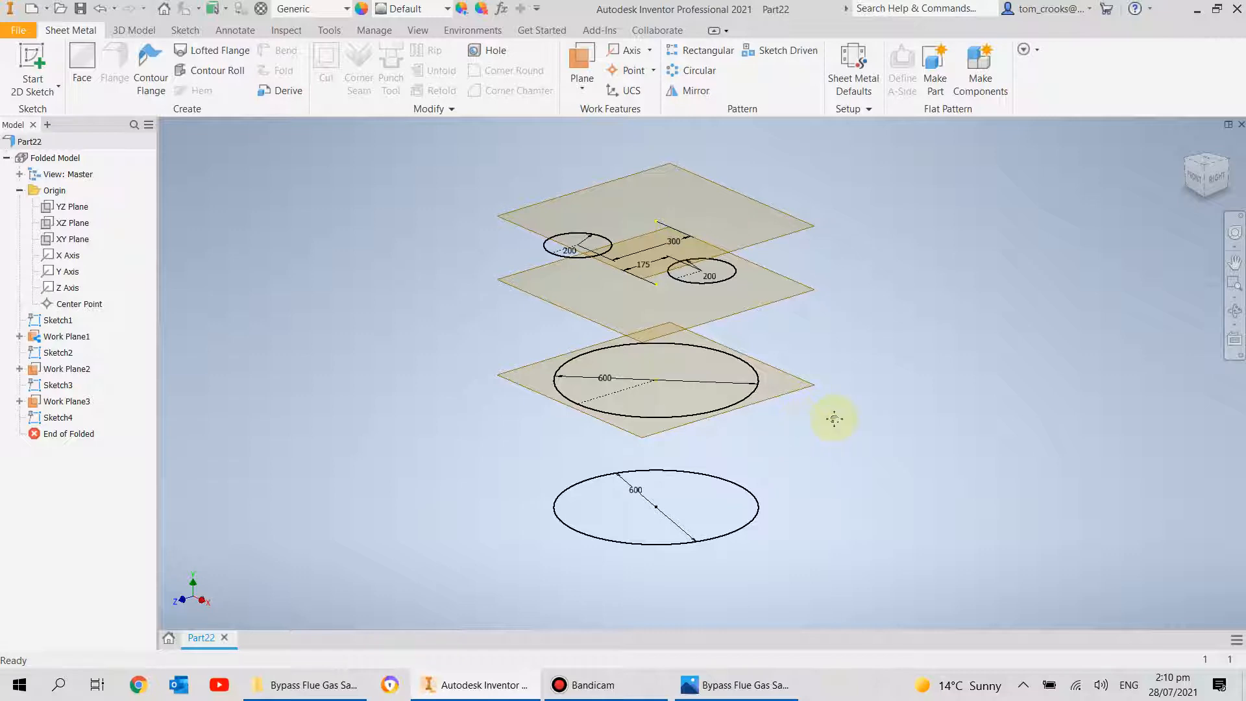
# - Create a work plane offset 200 mm above the topmost existing work plane
pyautogui.moveTo(834, 418); pyautogui.dragTo(801, 436, button='middle')
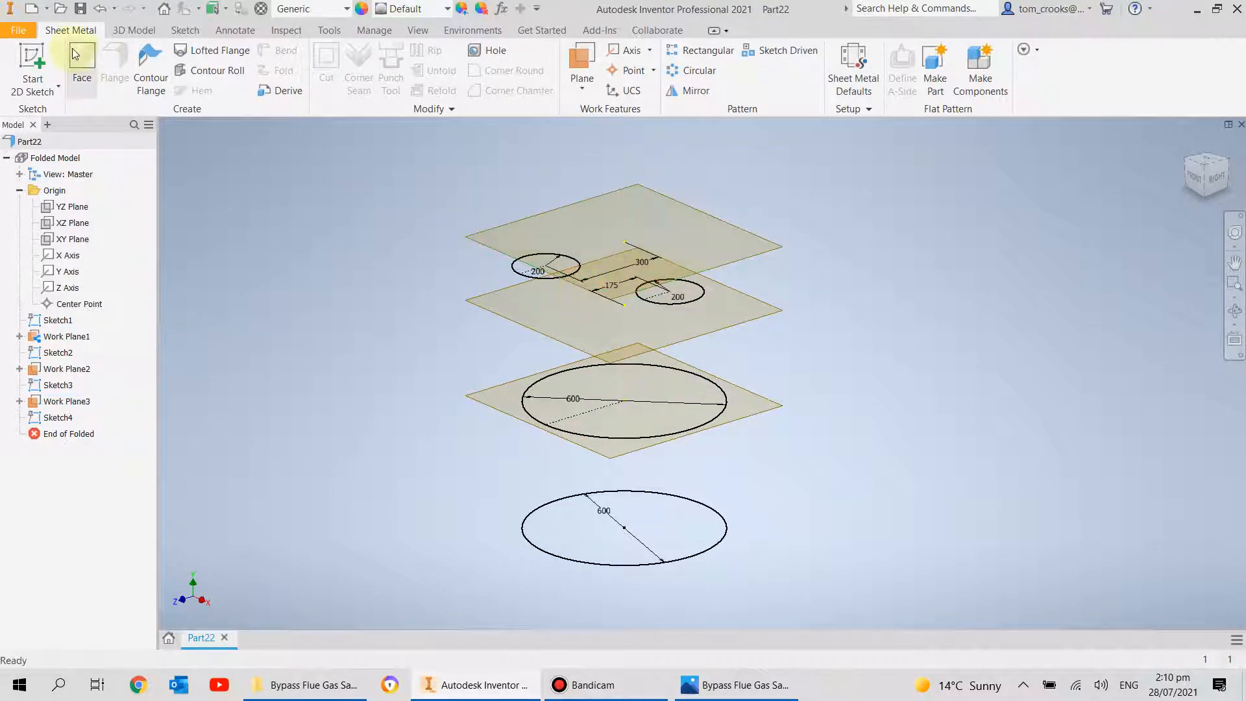
pyautogui.click(571, 87)
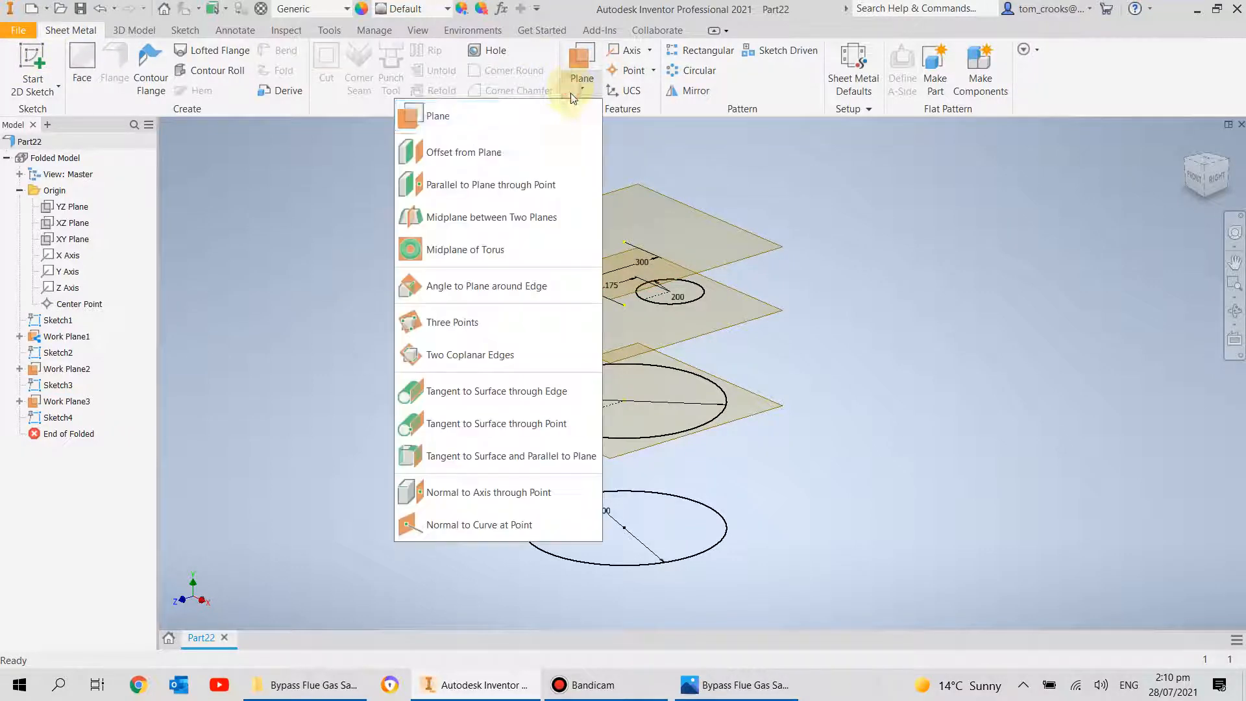
pyautogui.click(545, 151)
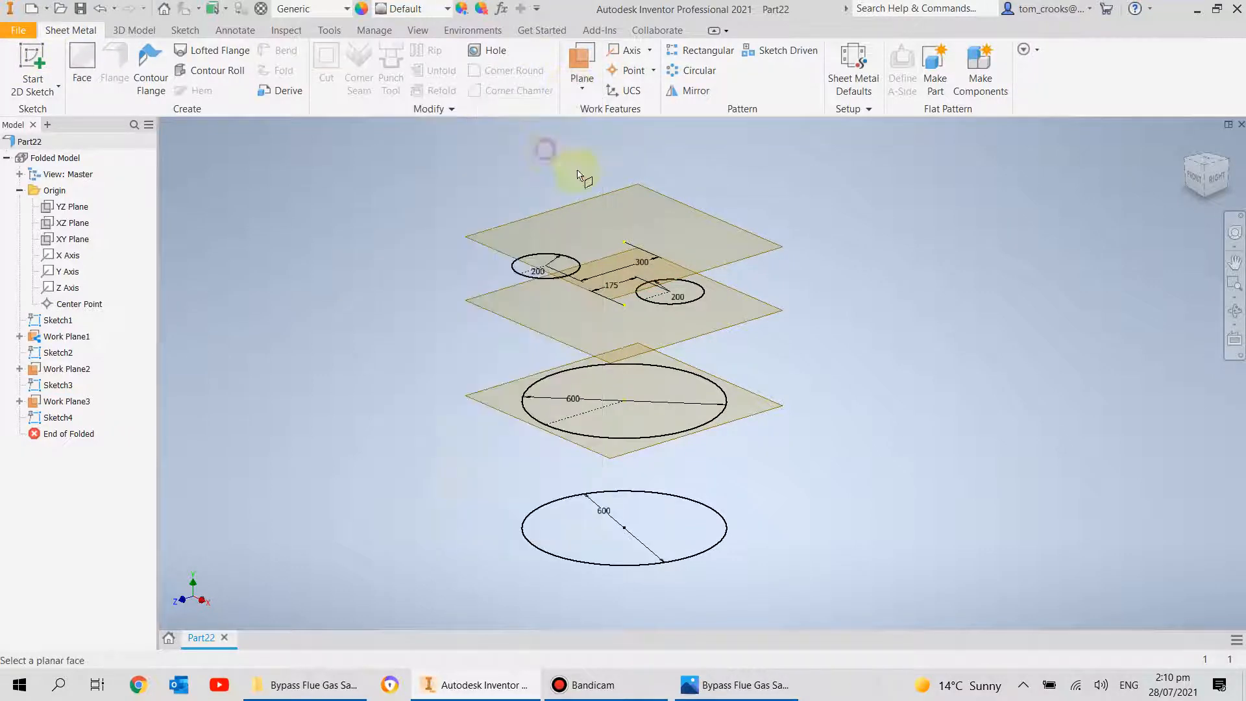
pyautogui.click(739, 257)
pyautogui.write('200')
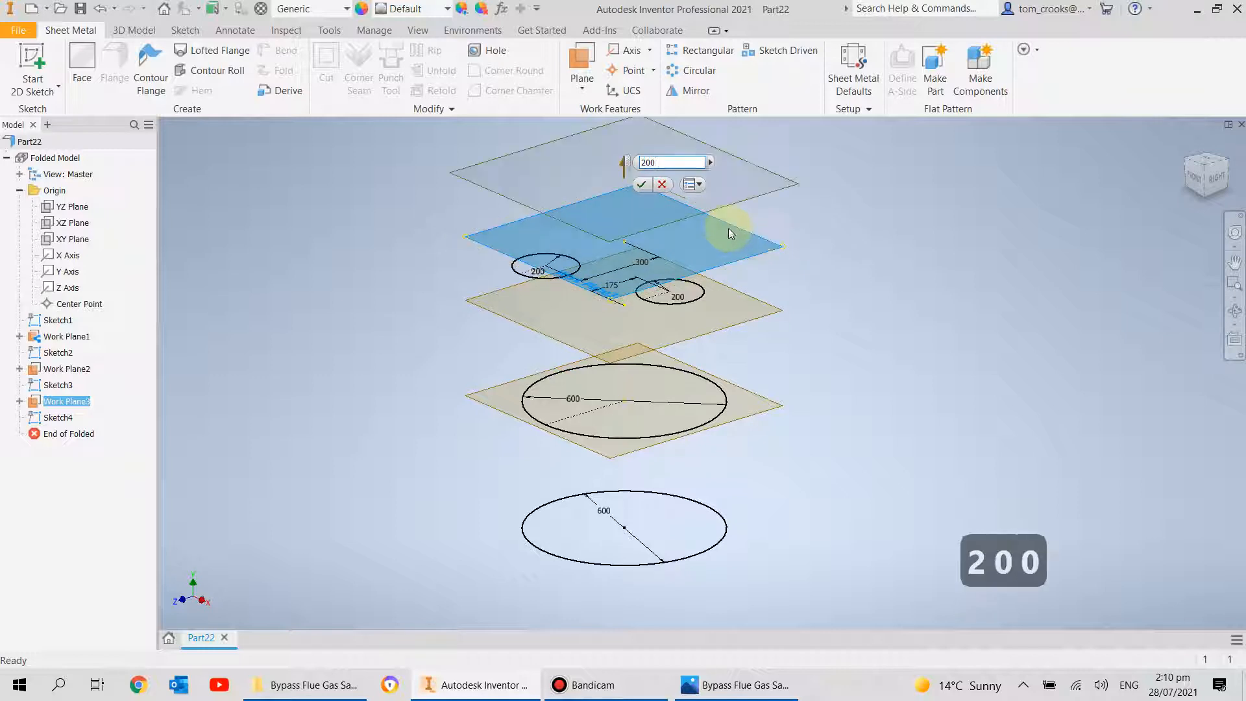
pyautogui.press('Return')
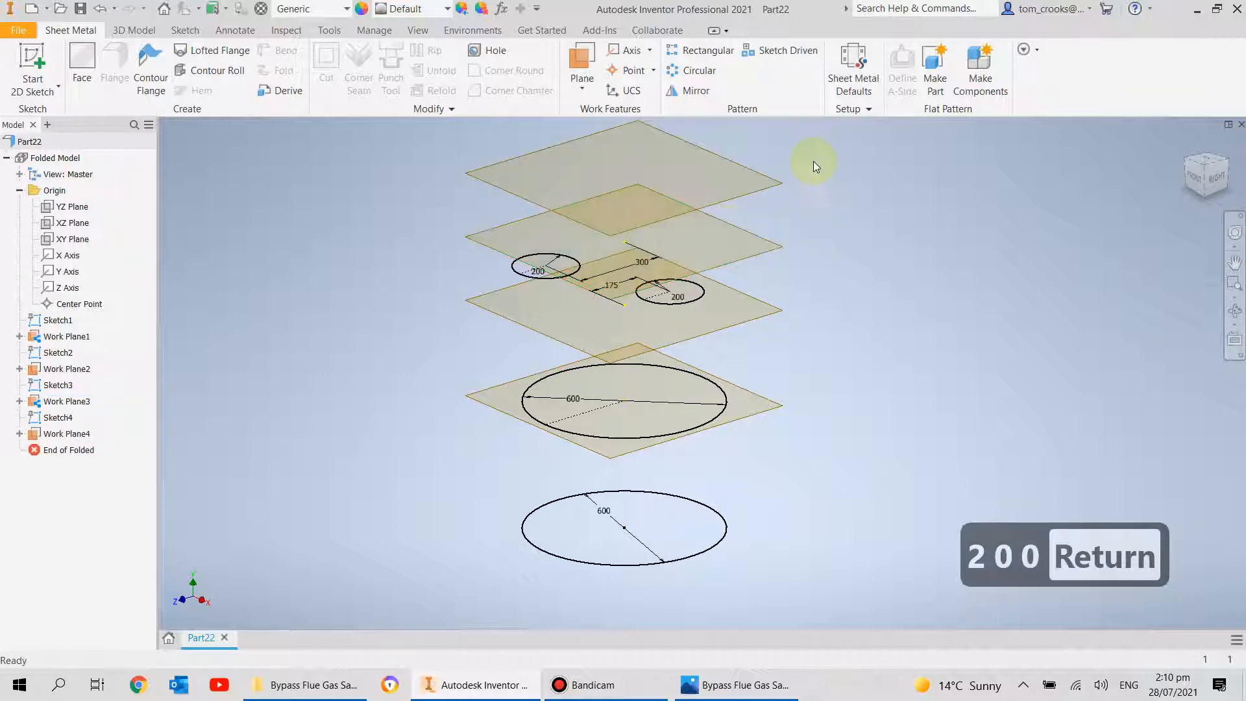
# - Start a sketch on the new top work plane and project the centre of the 200 mm circle located 300 mm from the origin
pyautogui.click(31, 61)
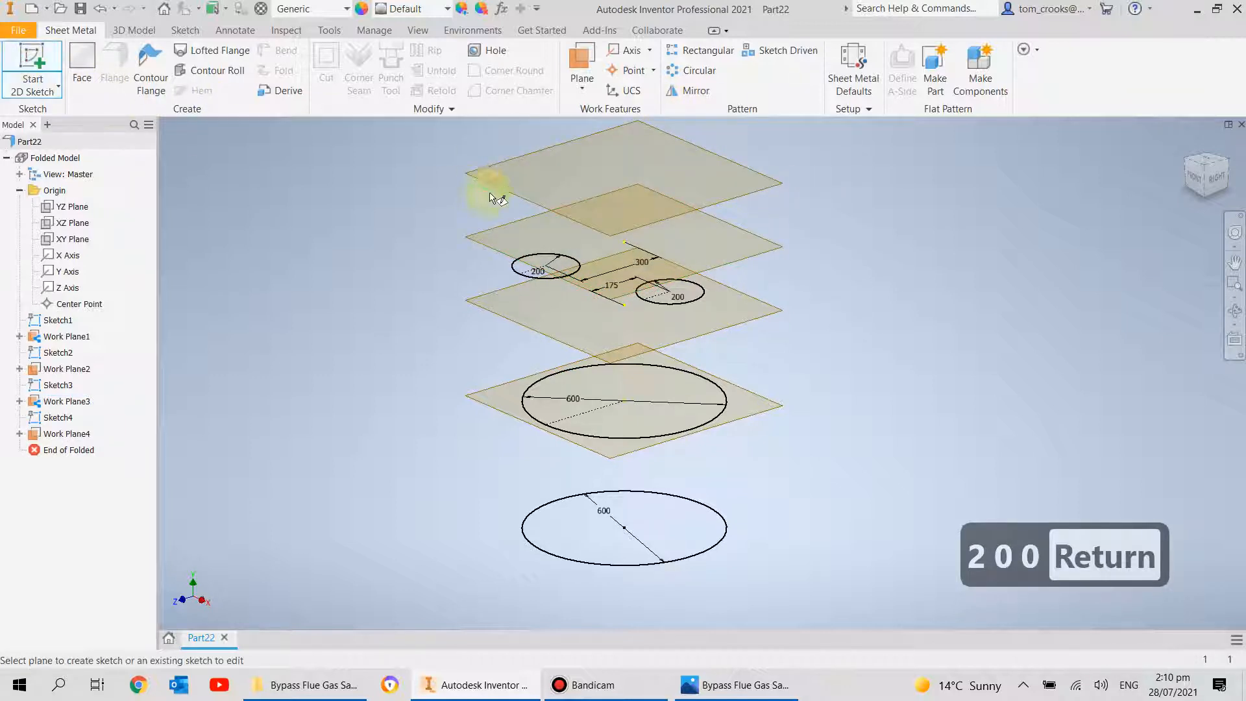
pyautogui.click(531, 196)
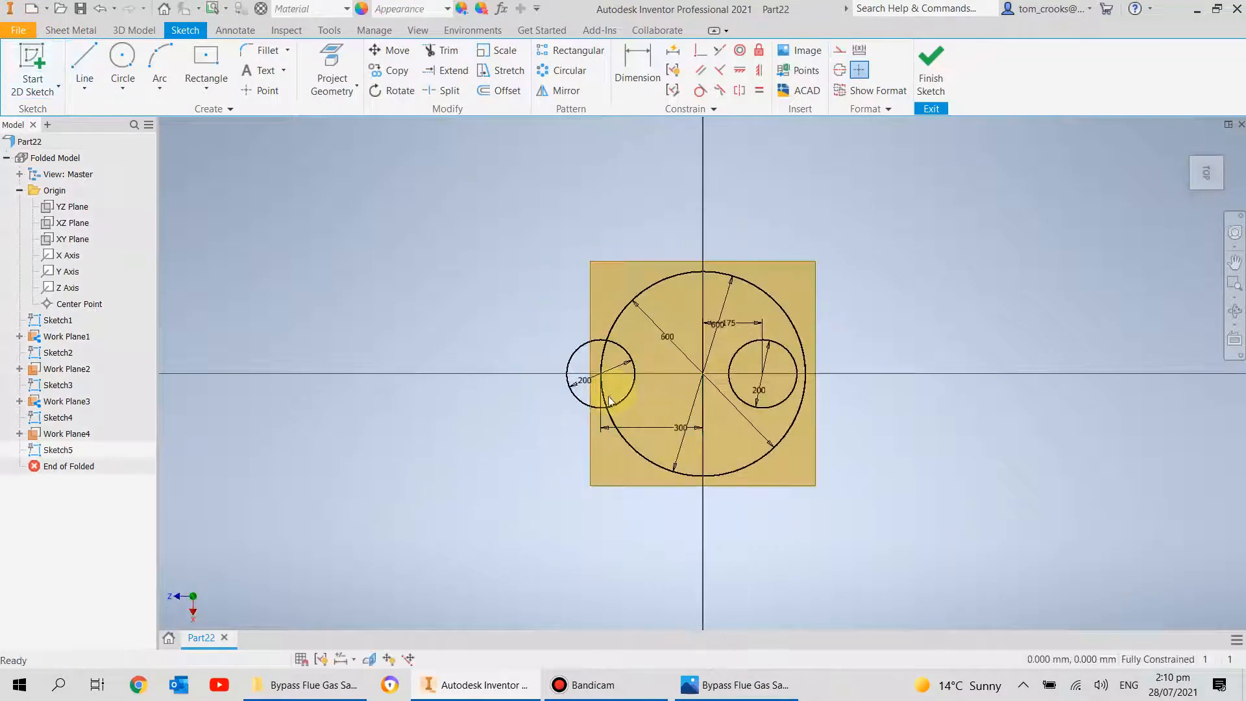
pyautogui.scroll(-3, 609, 399)
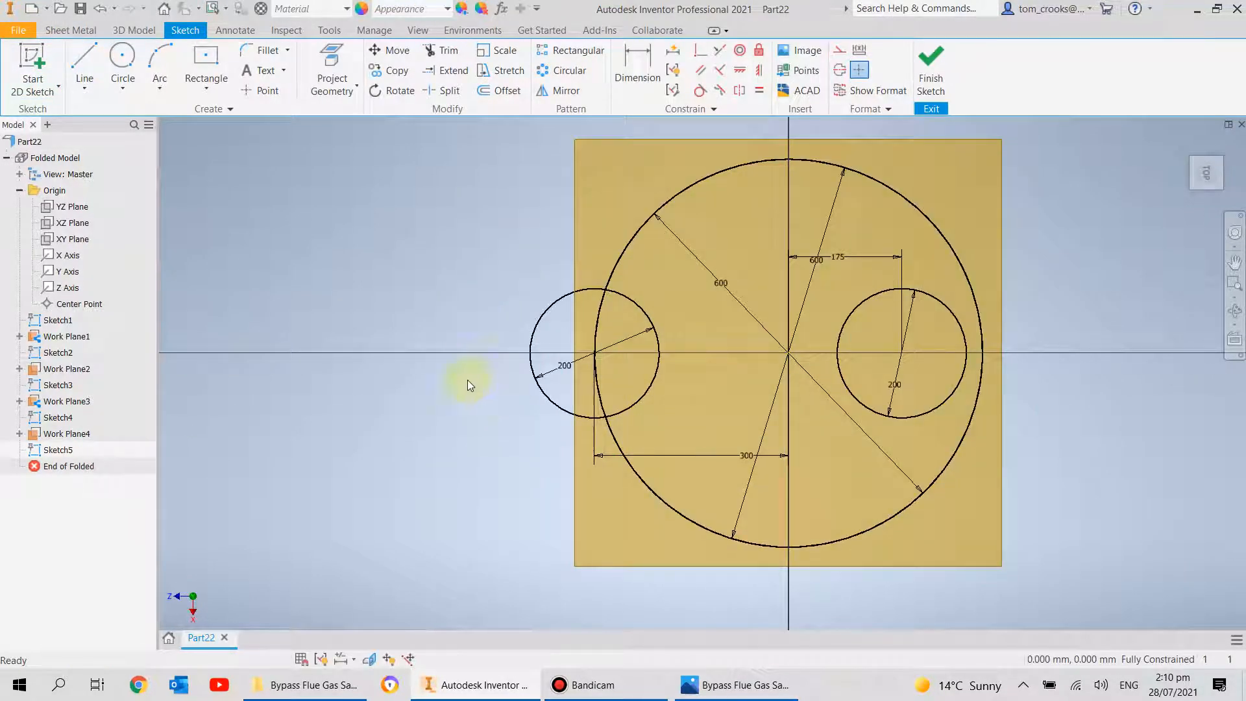
pyautogui.click(121, 56)
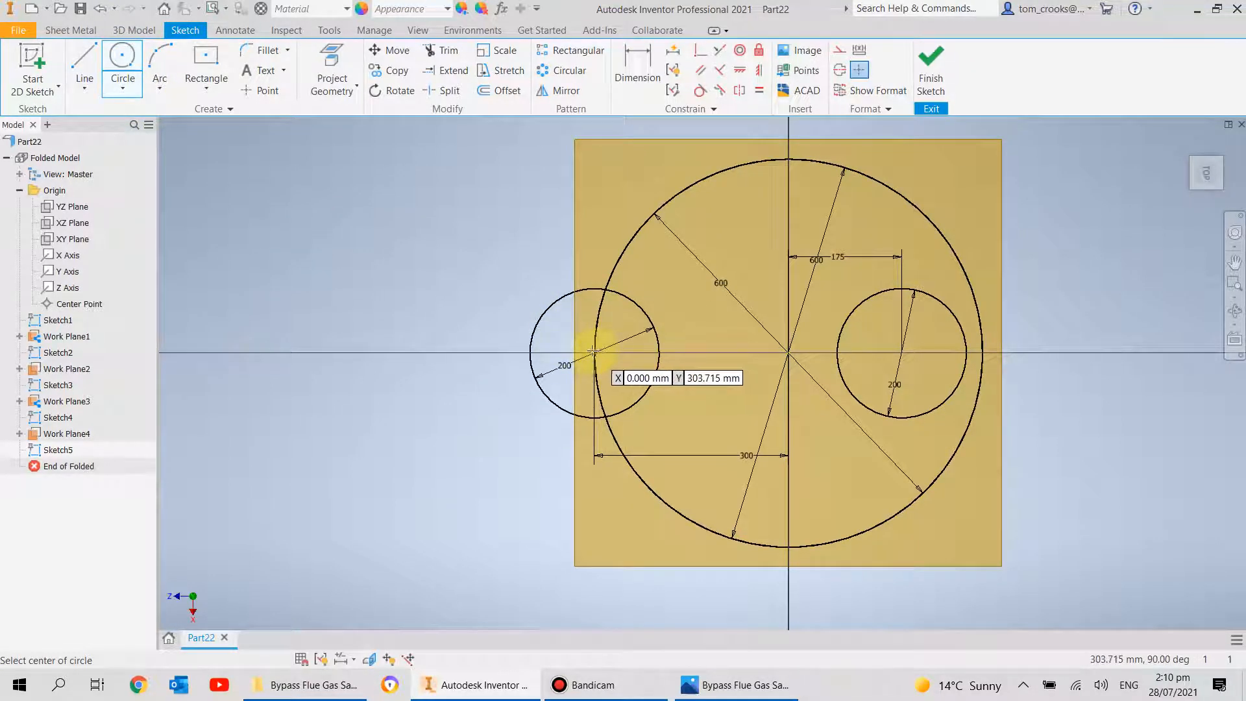
pyautogui.press('Escape')
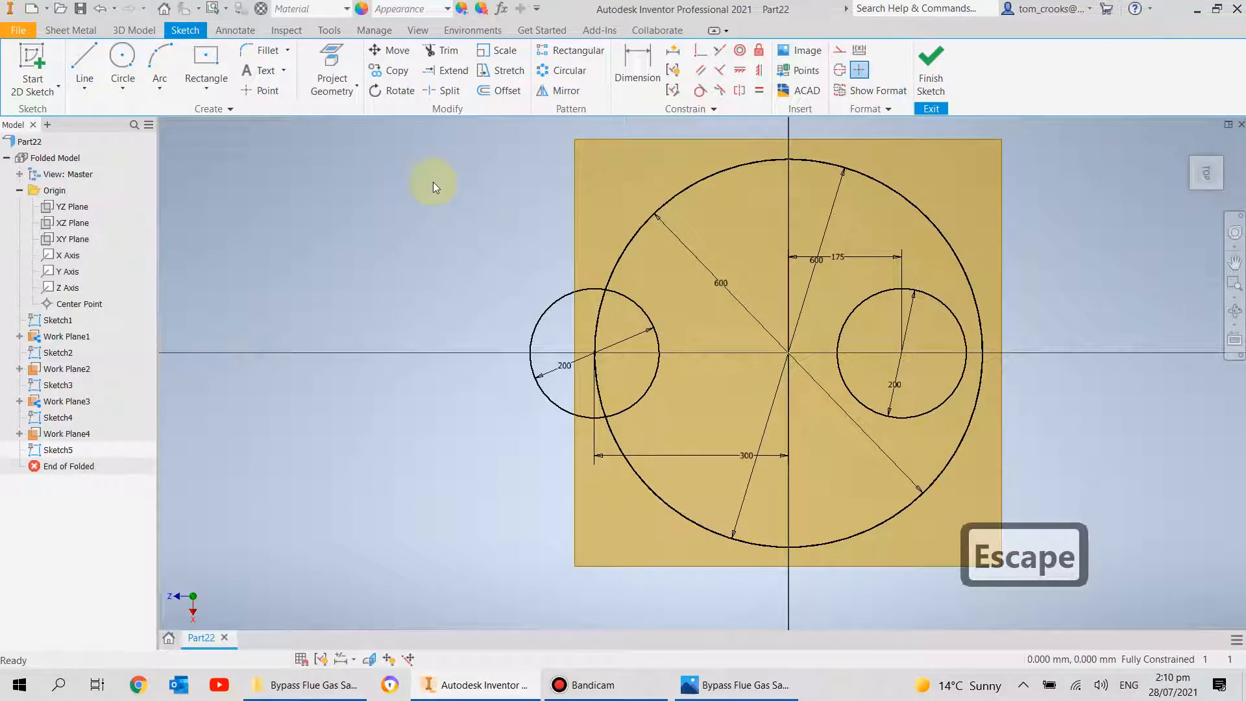
pyautogui.click(331, 65)
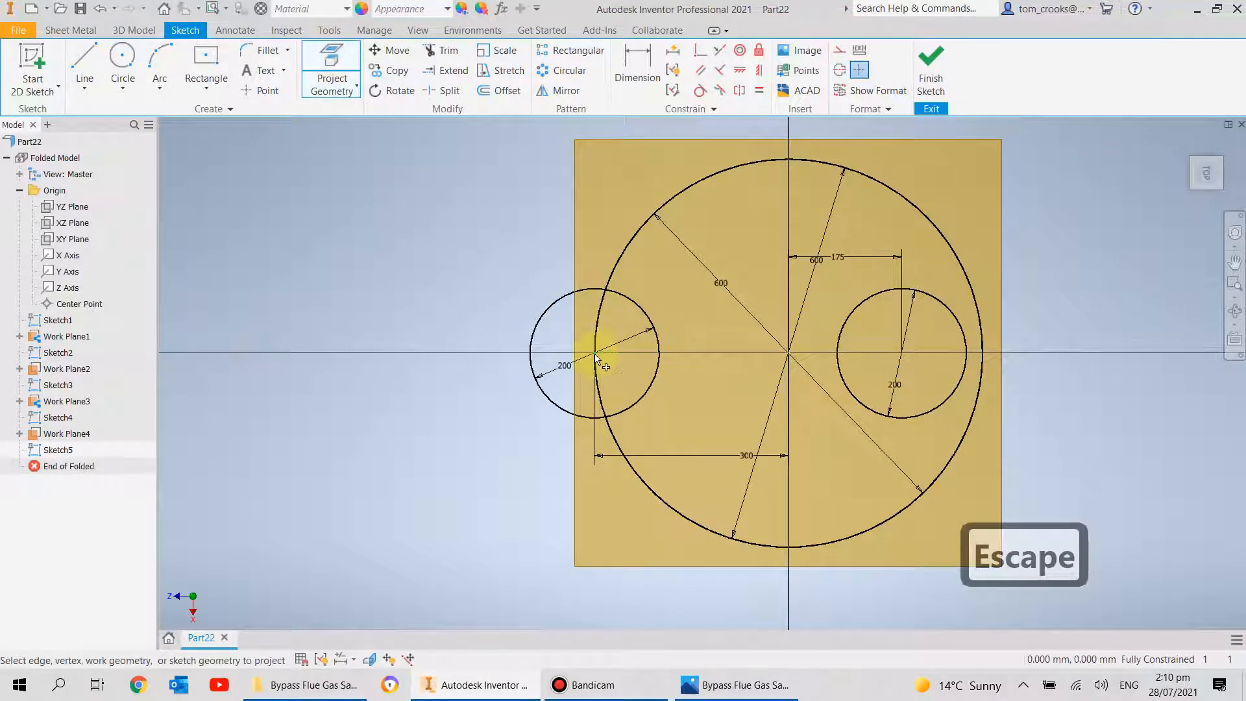
pyautogui.click(594, 354)
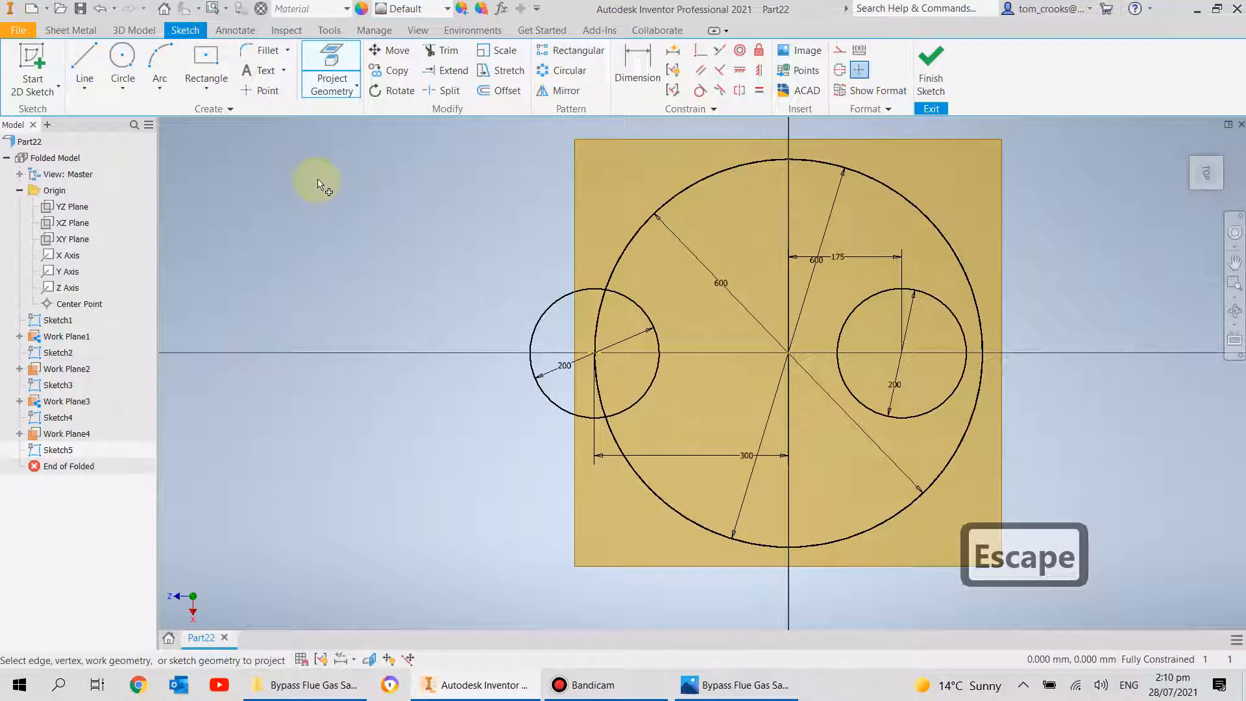
# - Draw a 200 mm diameter circle centred on the projected point and finish the sketch
pyautogui.click(122, 57)
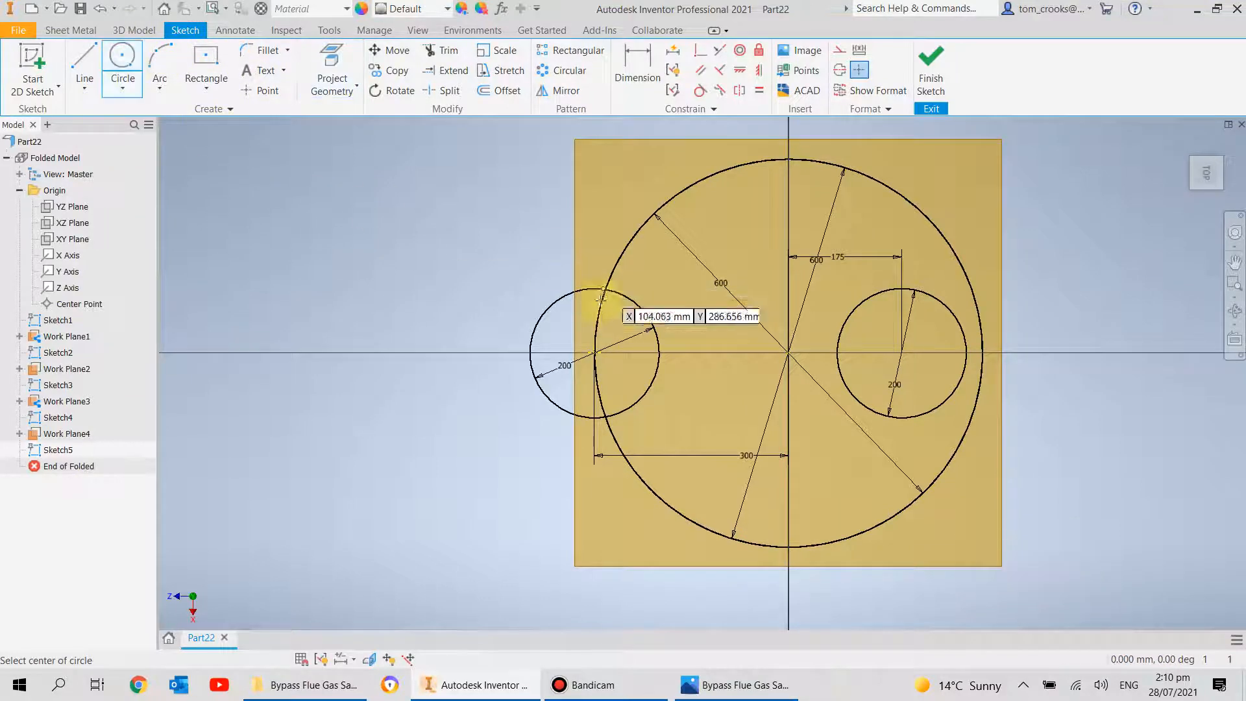
pyautogui.click(595, 352)
pyautogui.write('200')
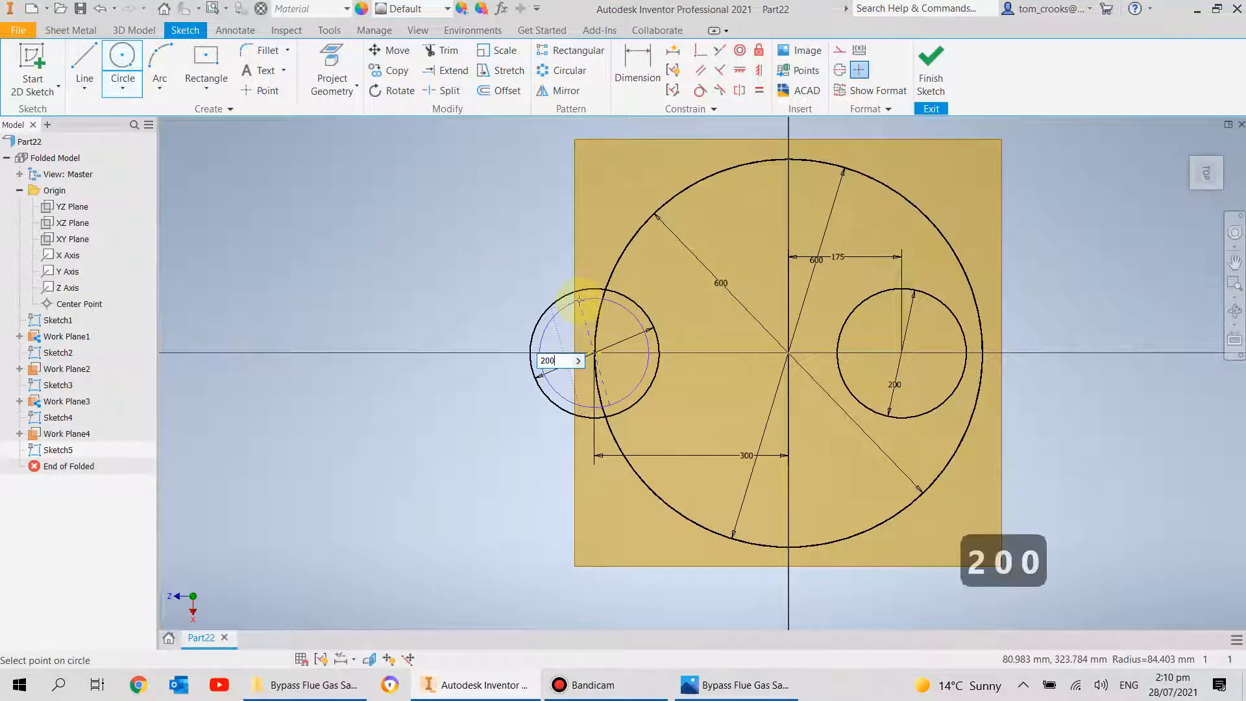
pyautogui.press('Return')
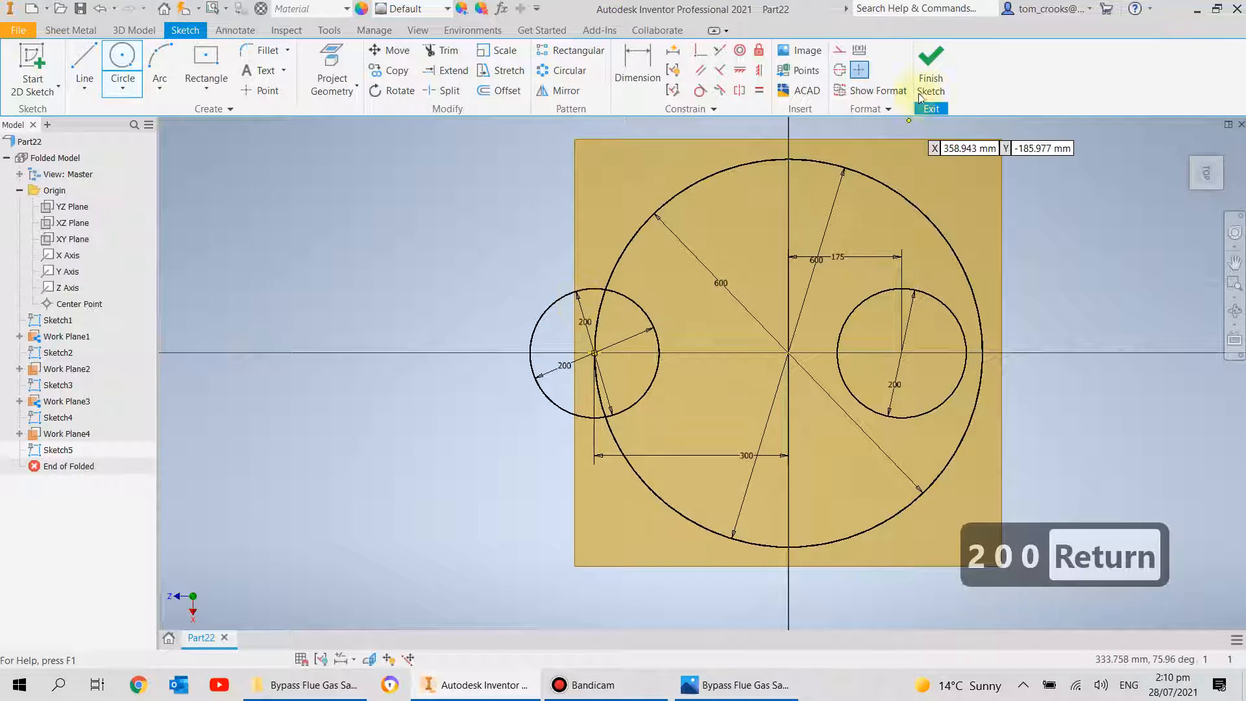
pyautogui.click(931, 78)
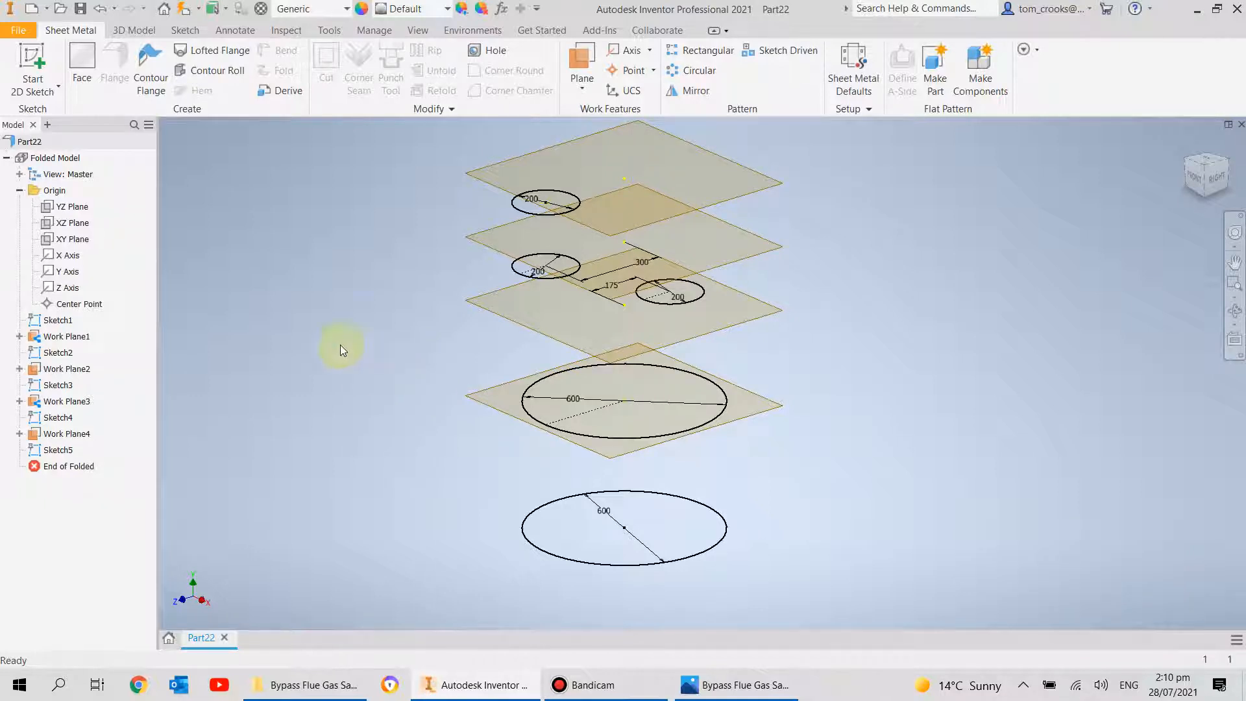
# - Save the part as Whole drawing in the Bypass Flue Gas Sampler folder, replacing the existing file
pyautogui.click(18, 32)
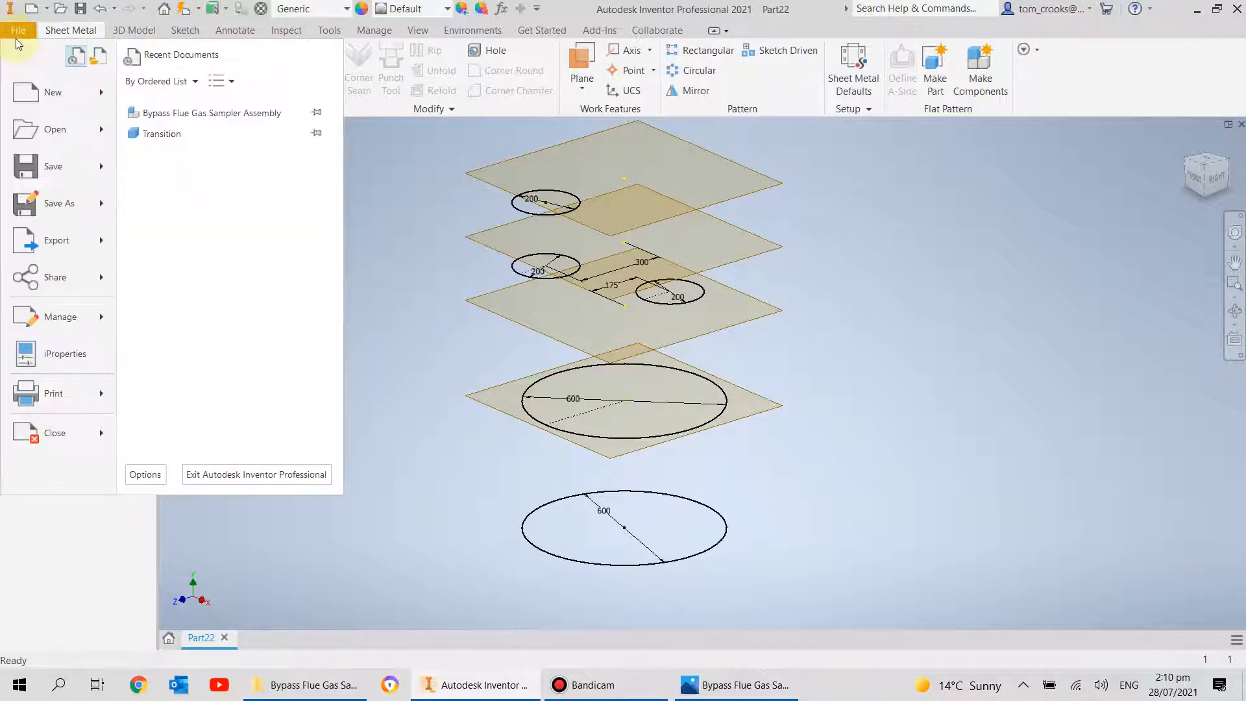
pyautogui.click(57, 203)
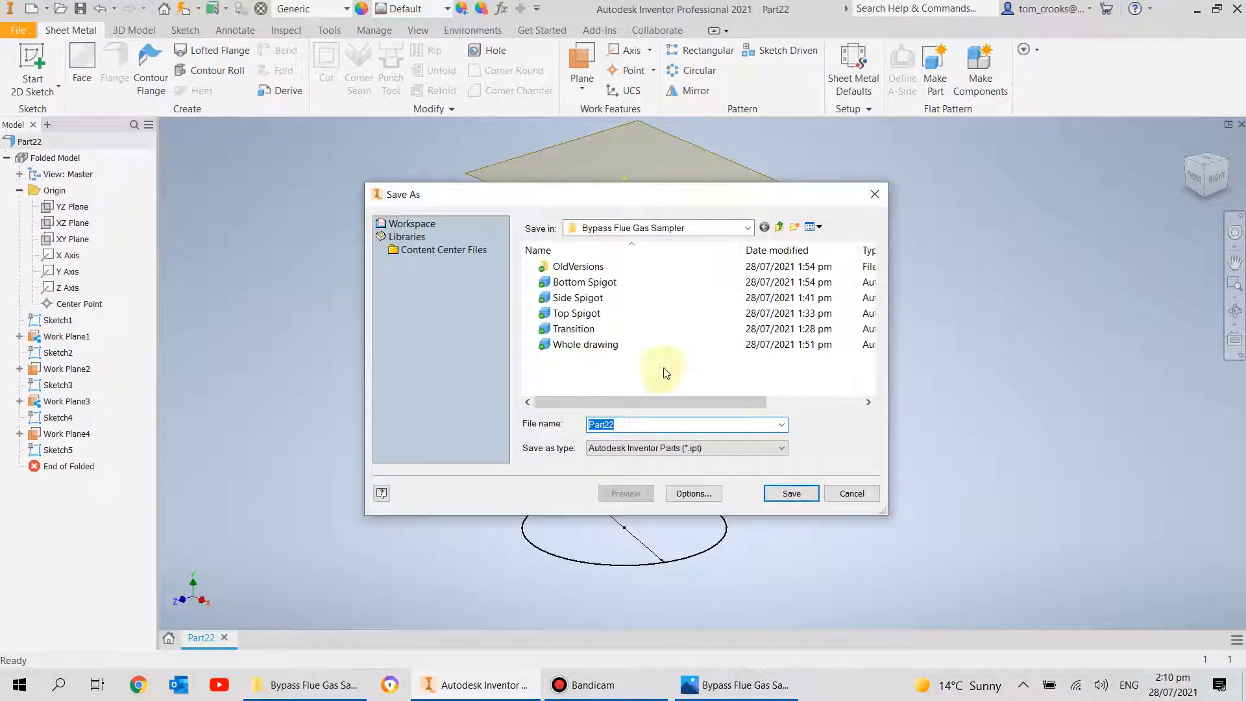
pyautogui.click(587, 344)
pyautogui.click(790, 493)
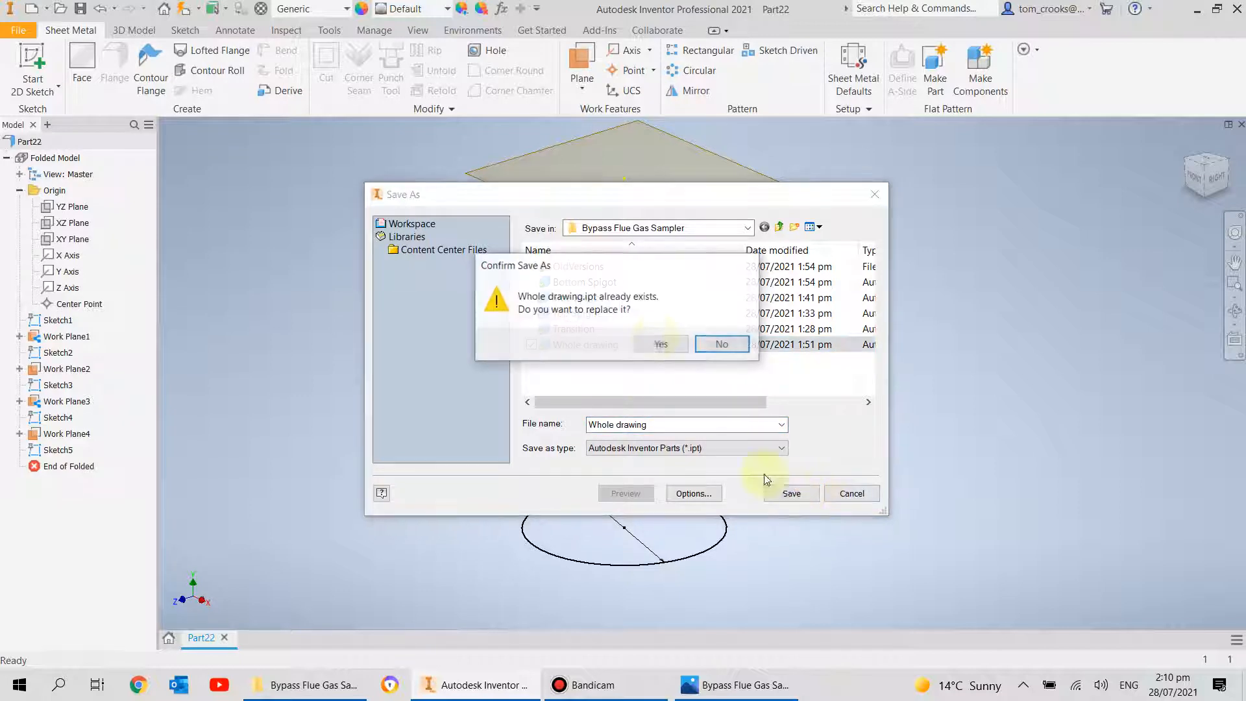
pyautogui.click(661, 340)
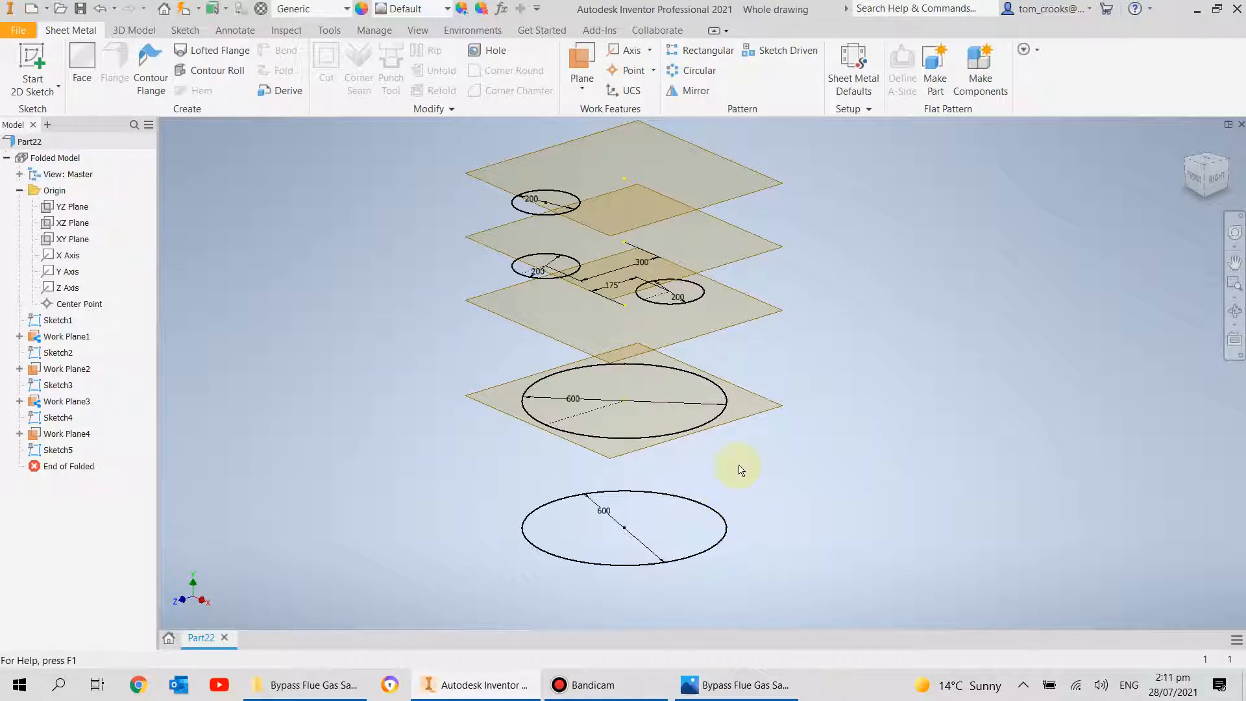
# - Place work points where the construction lines meet the edges of the upper 600 mm circle and the two 200 mm circles below the top one
pyautogui.moveTo(756, 469); pyautogui.dragTo(661, 457, button='middle')
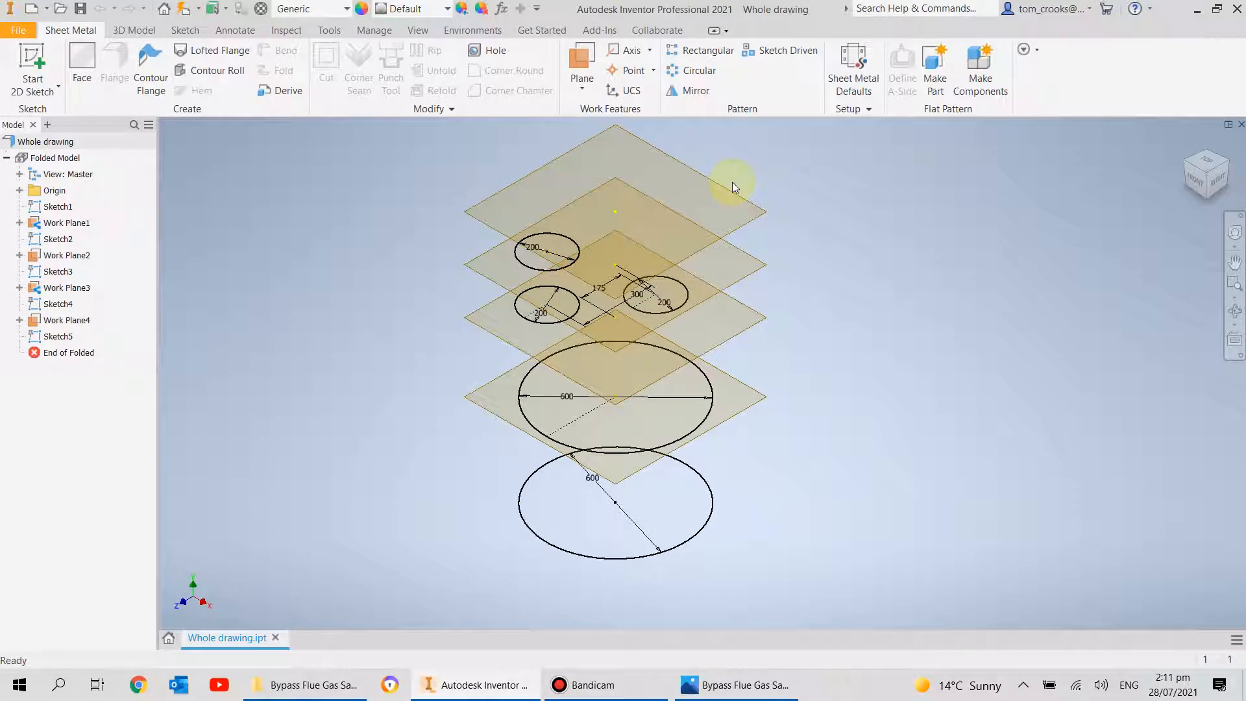
pyautogui.click(610, 72)
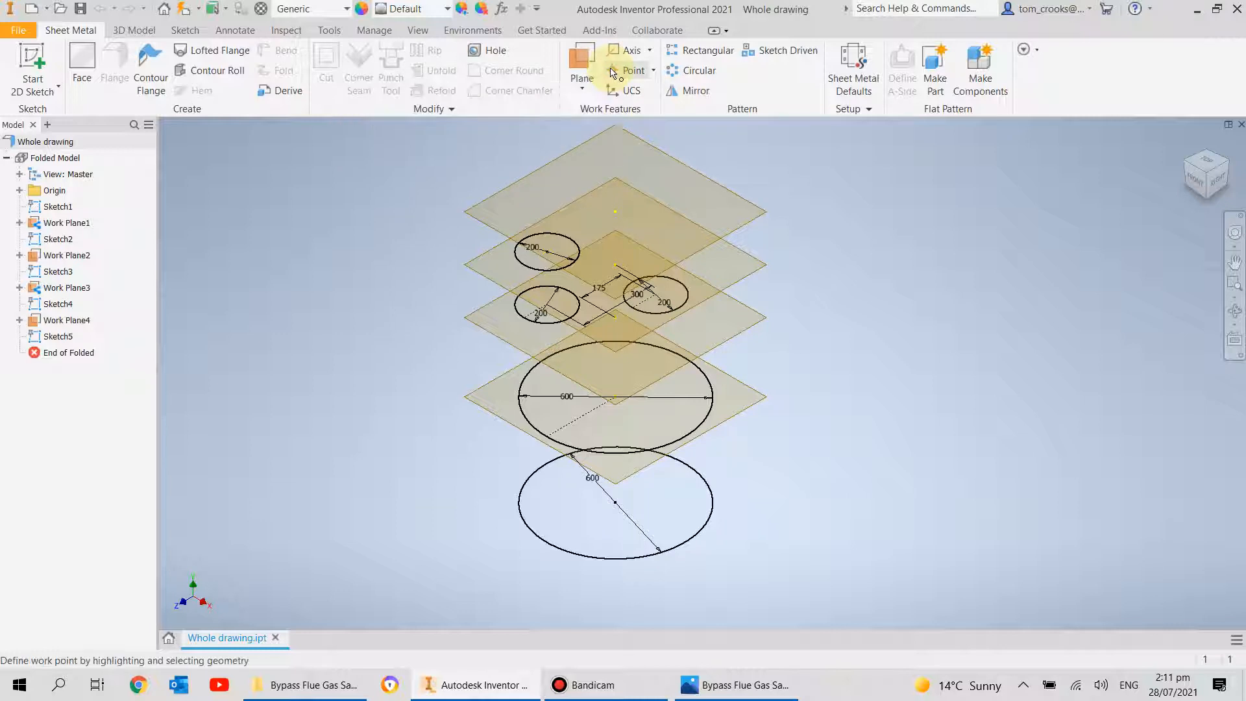
pyautogui.click(525, 320)
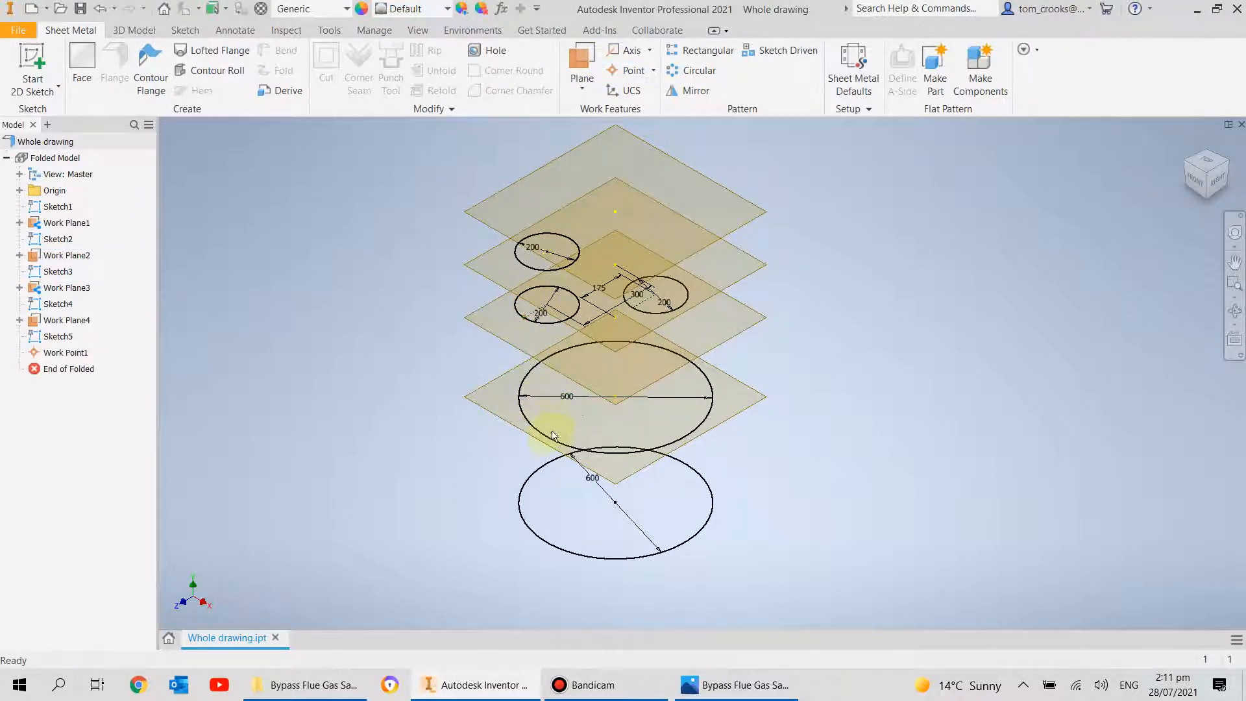
pyautogui.click(627, 70)
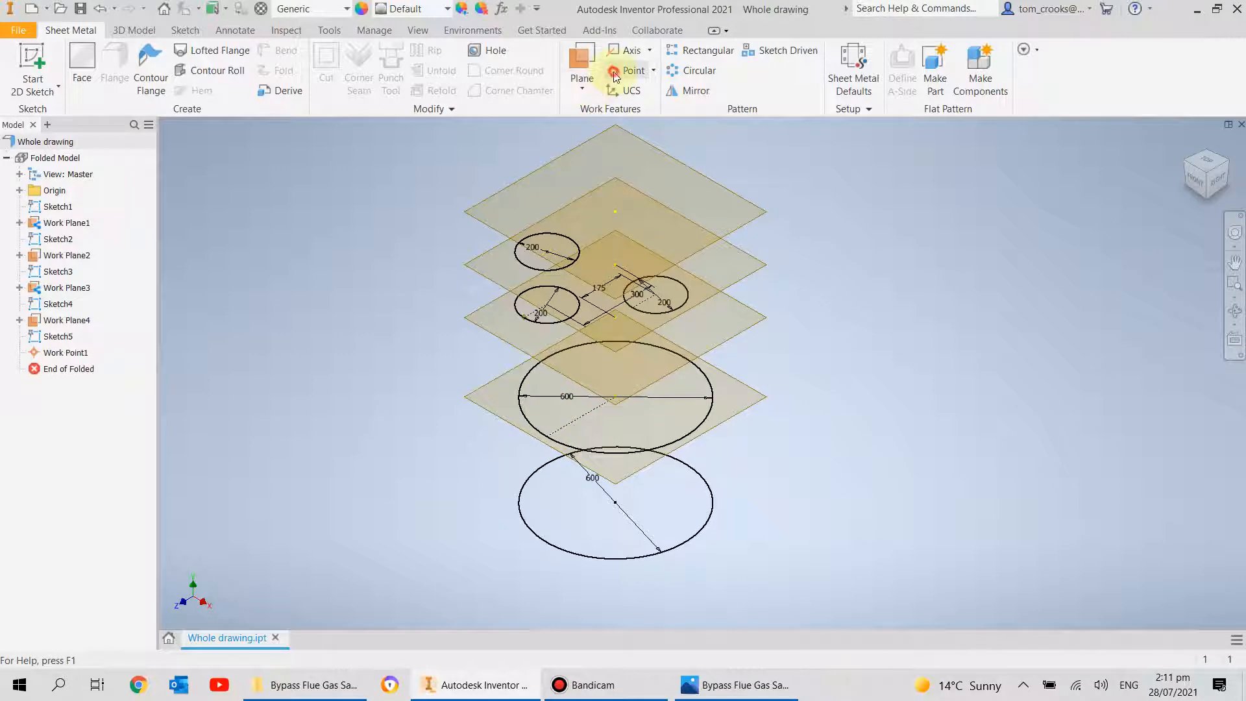
pyautogui.click(546, 436)
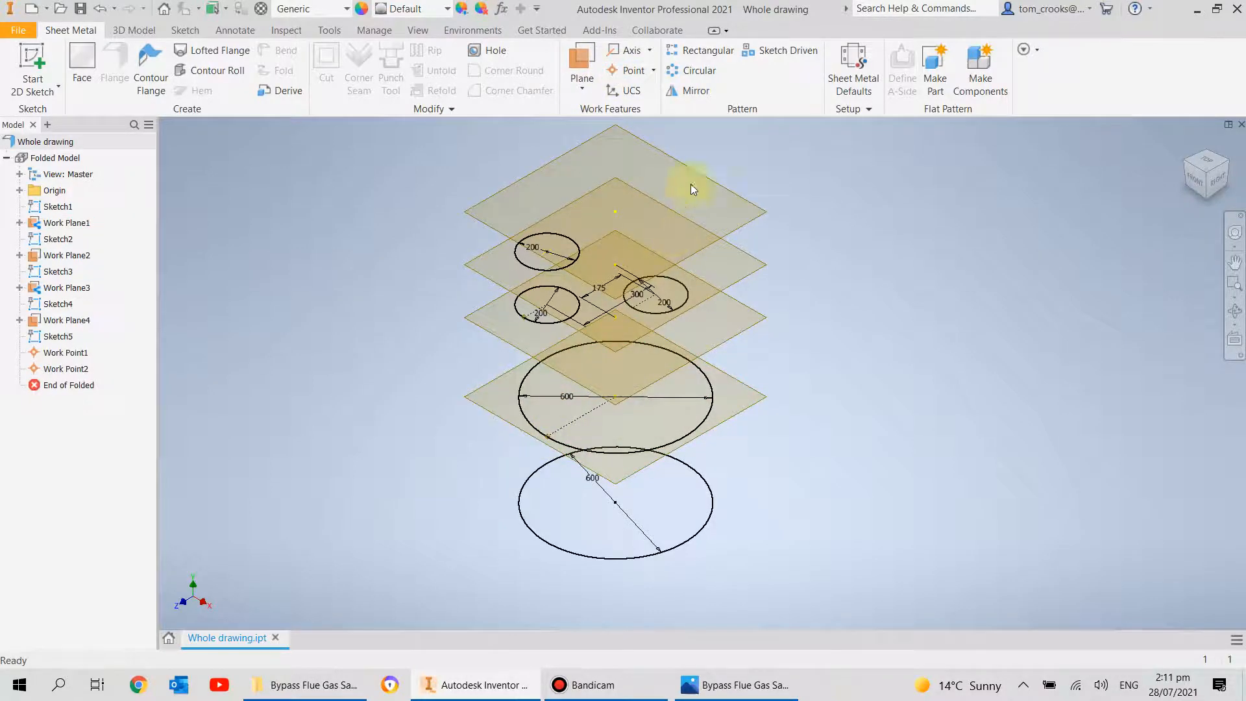
pyautogui.click(632, 71)
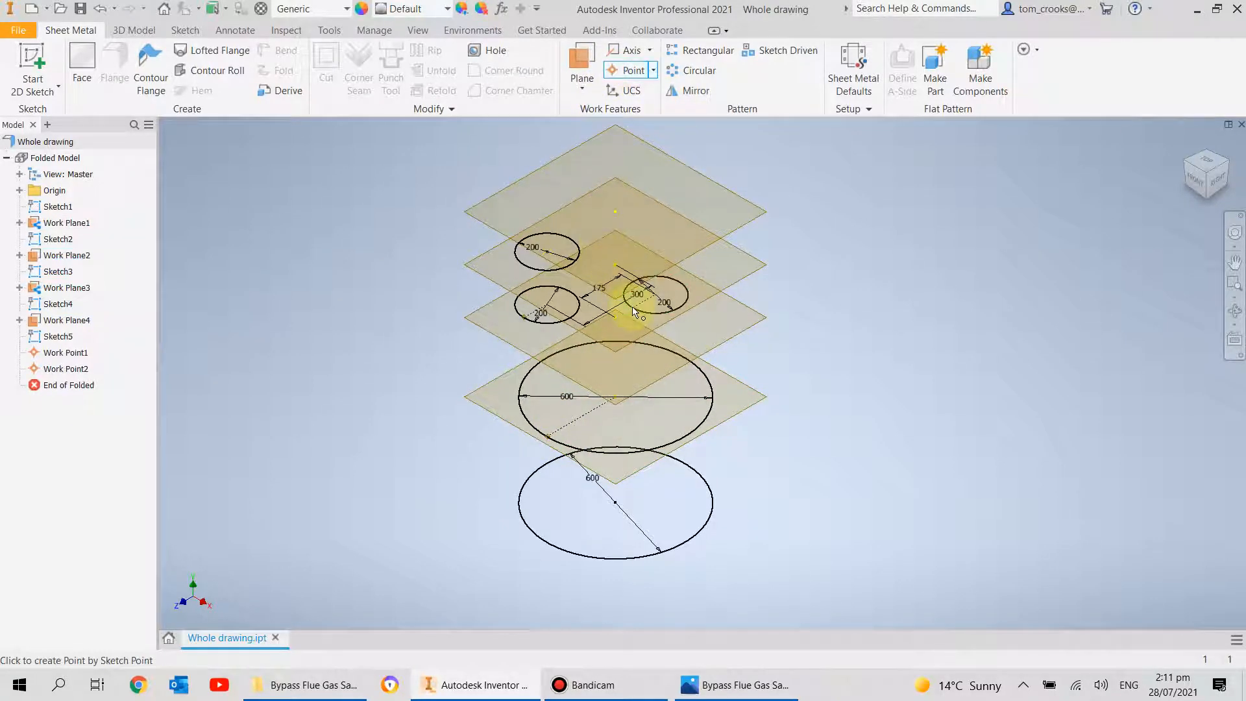
pyautogui.click(634, 309)
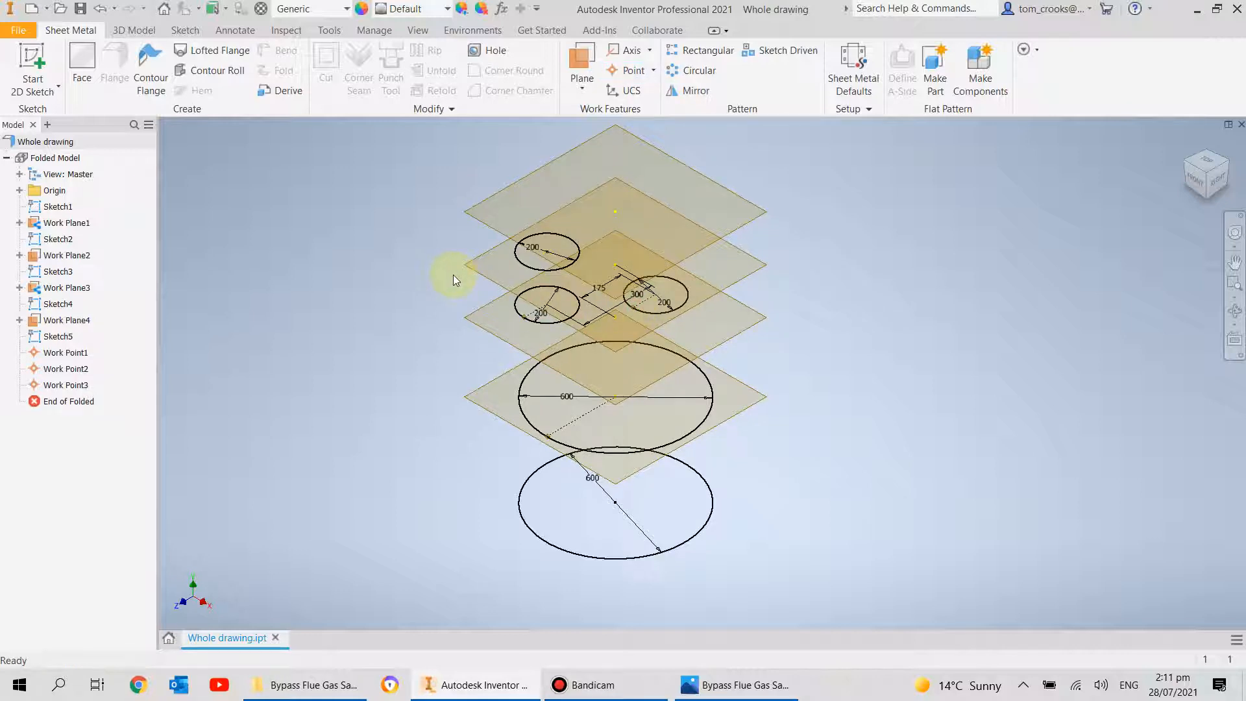
# - Override the sheet metal rule's thickness with 1 mm in the sheet metal defaults and save the part
pyautogui.click(870, 64)
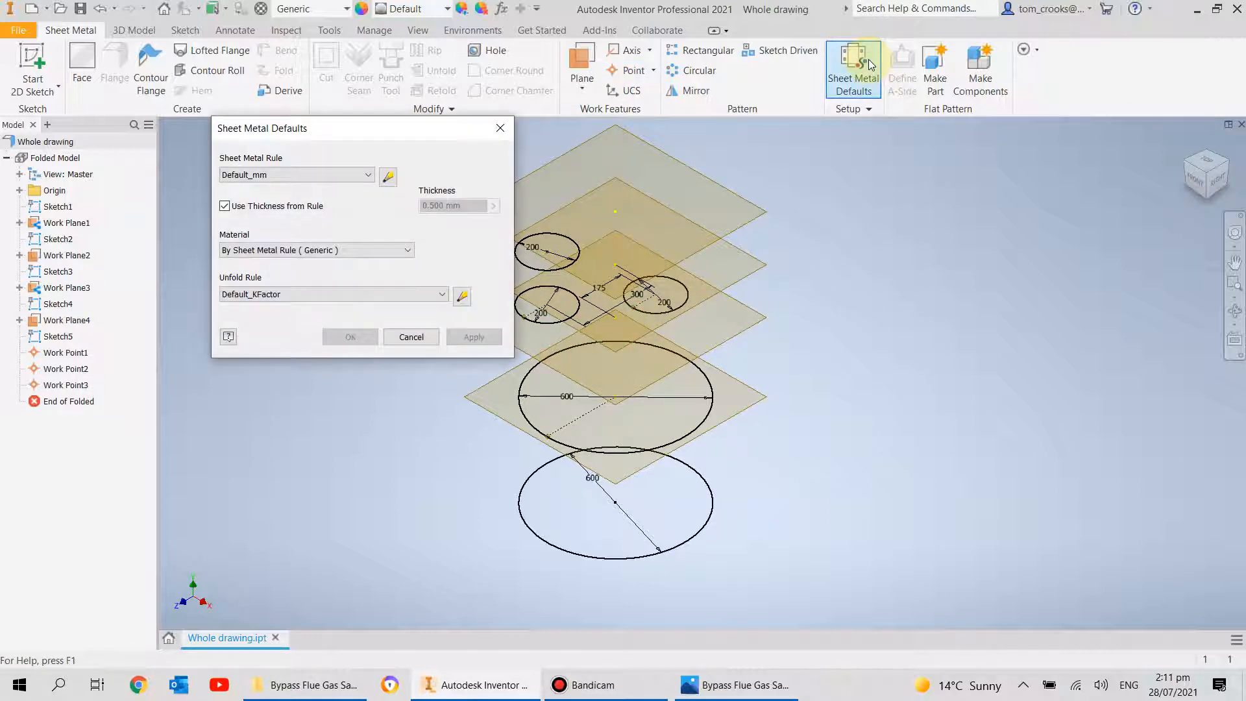
pyautogui.click(225, 206)
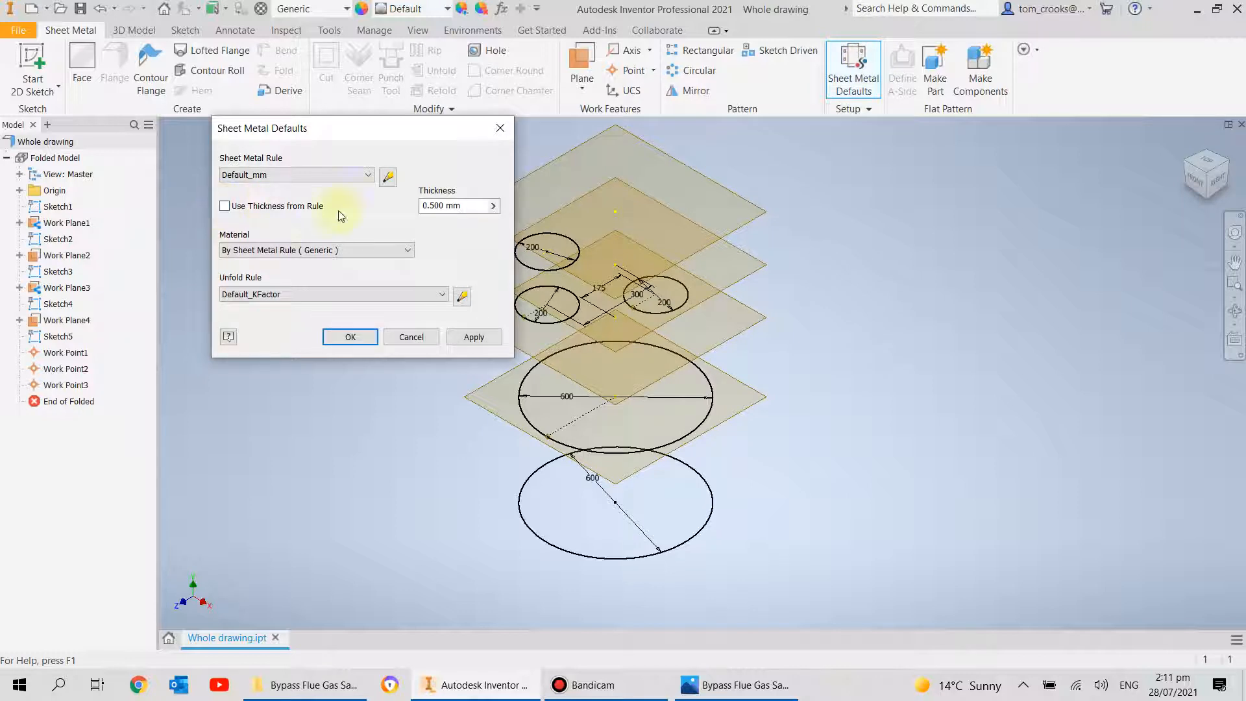
pyautogui.moveTo(485, 205); pyautogui.dragTo(422, 206)
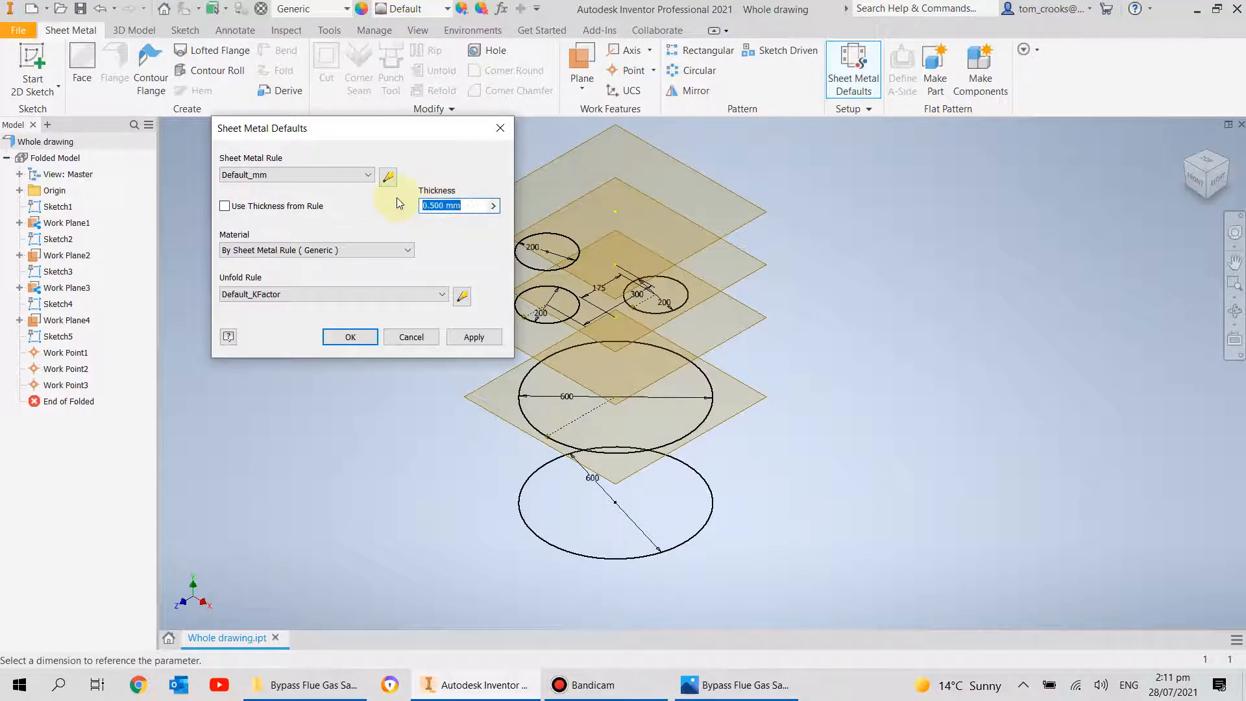
pyautogui.write('1mm')
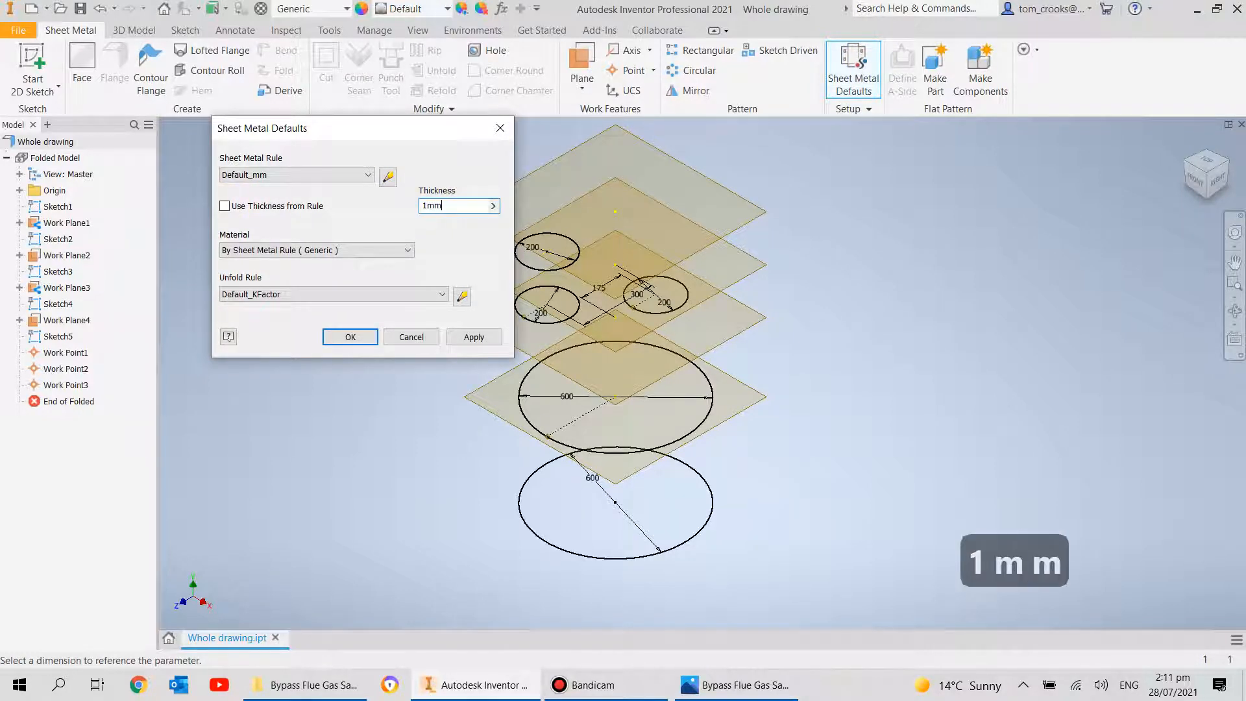
pyautogui.click(474, 338)
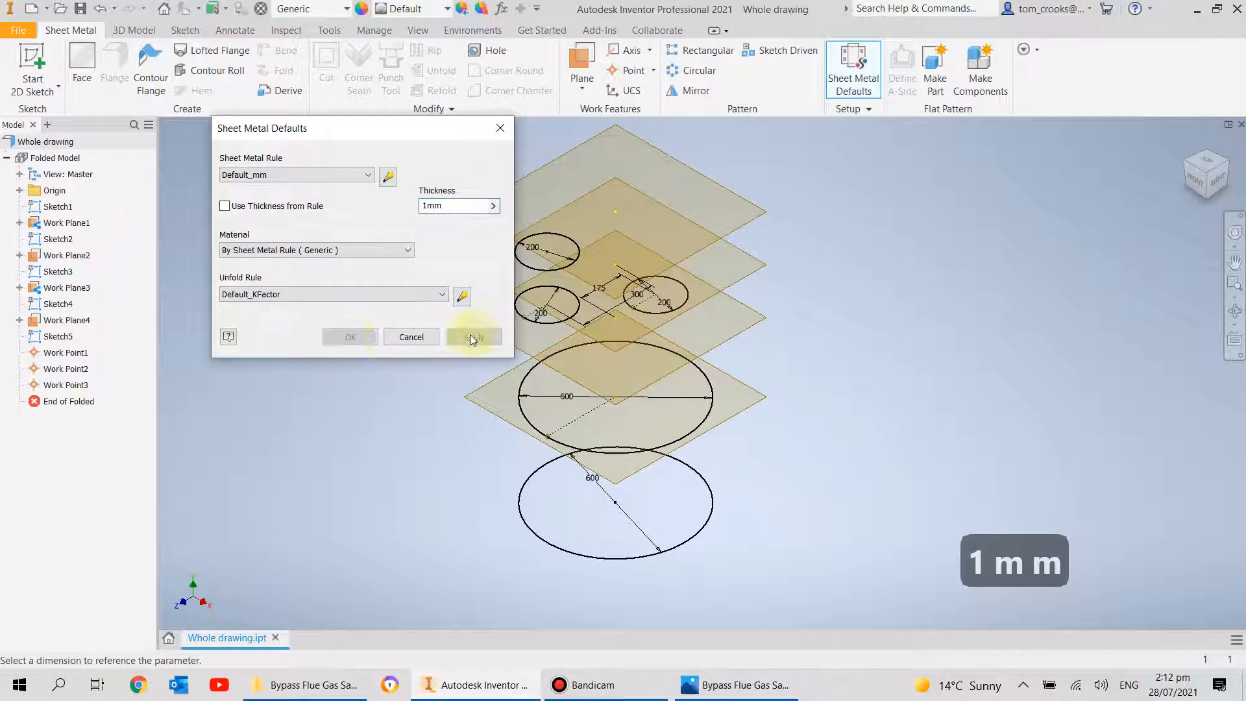
pyautogui.click(500, 128)
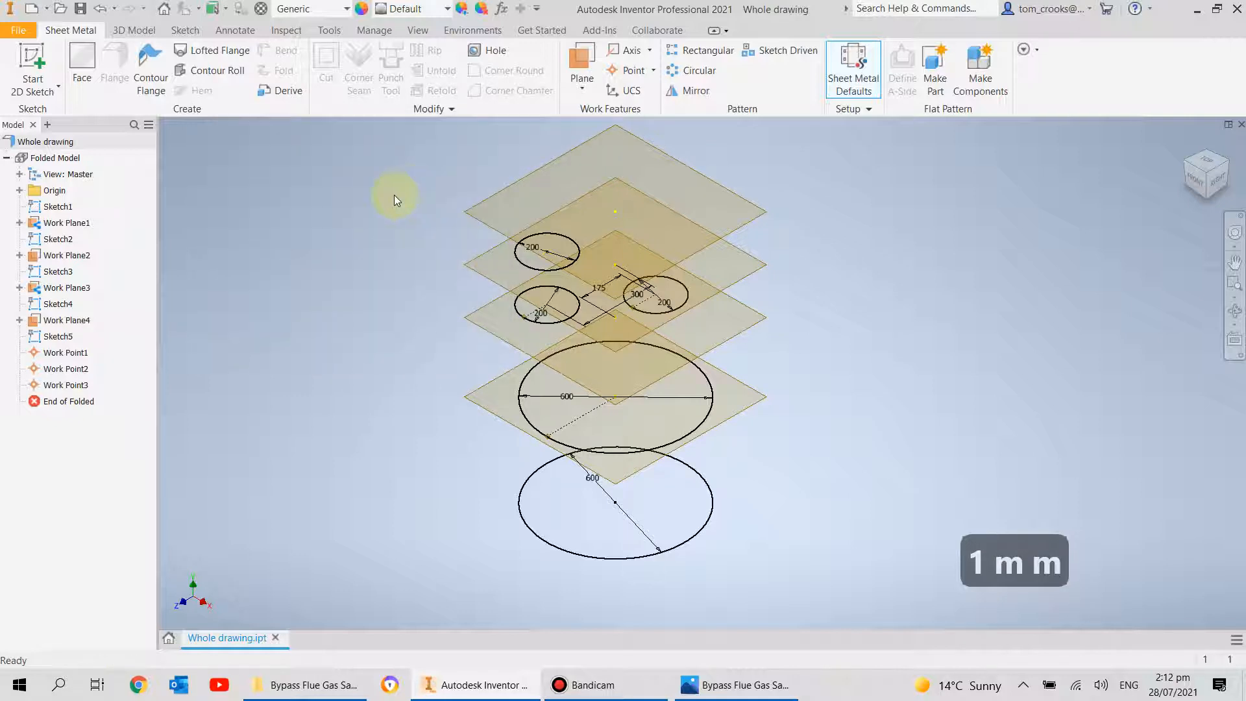
pyautogui.hotkey('ctrl', 's')
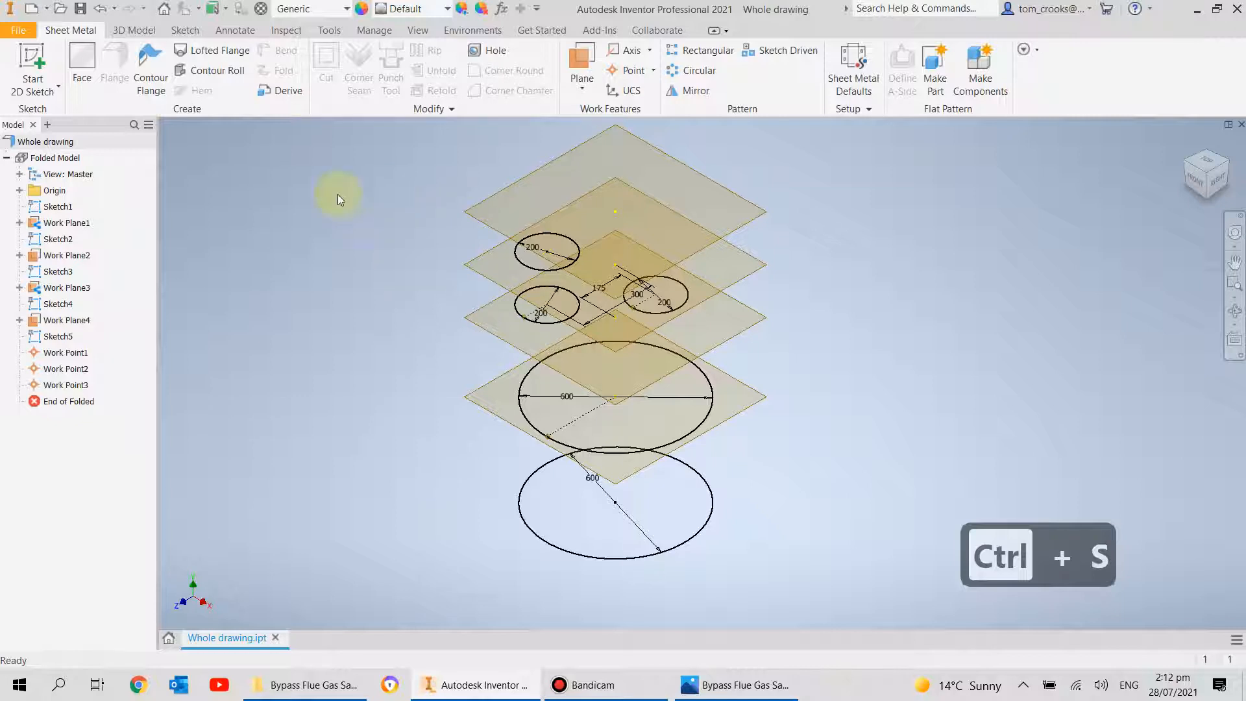
# - Create a die-formed lofted flange between the two 600 mm circles, with the material thickness offset to the inside
pyautogui.click(212, 53)
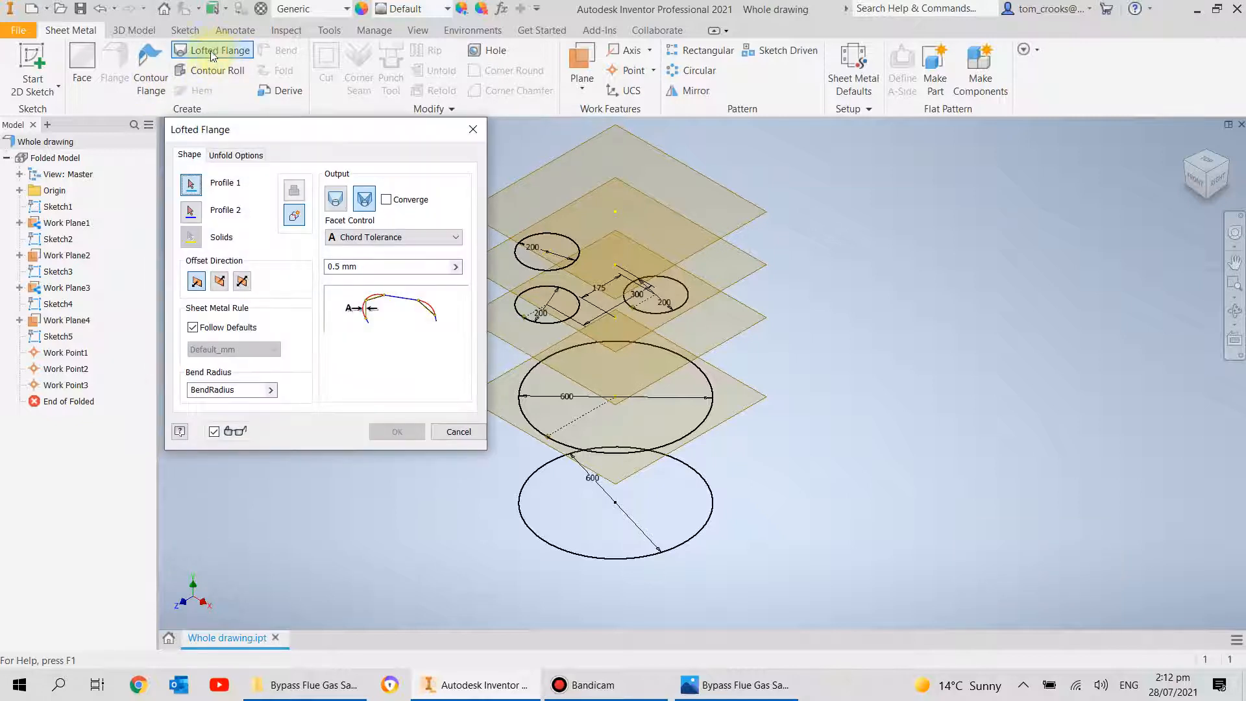
pyautogui.click(552, 545)
pyautogui.click(586, 447)
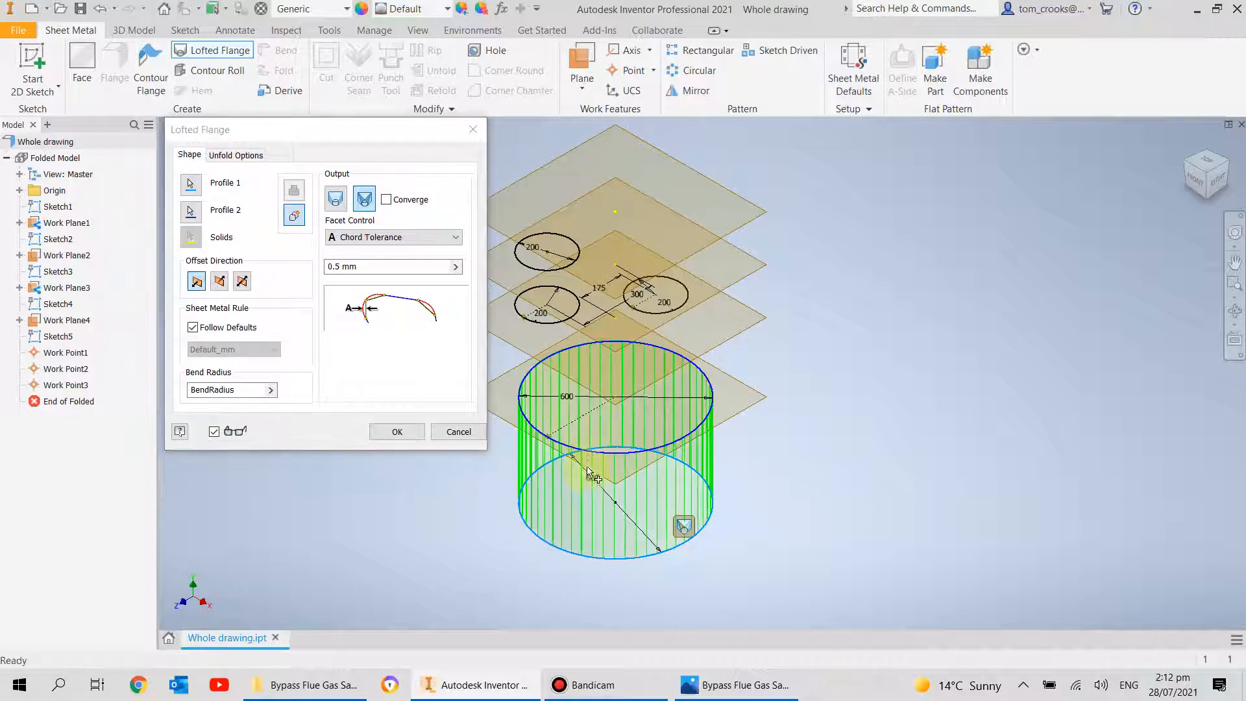
pyautogui.scroll(4, 678, 408)
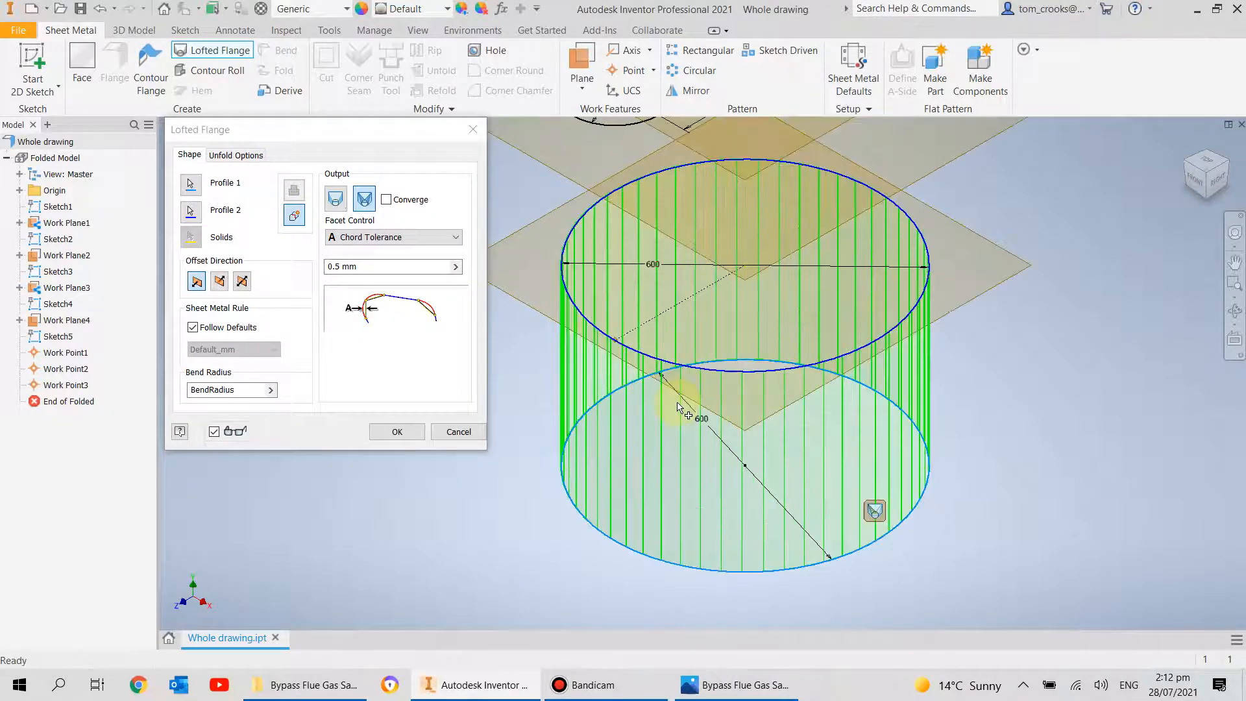
pyautogui.click(336, 201)
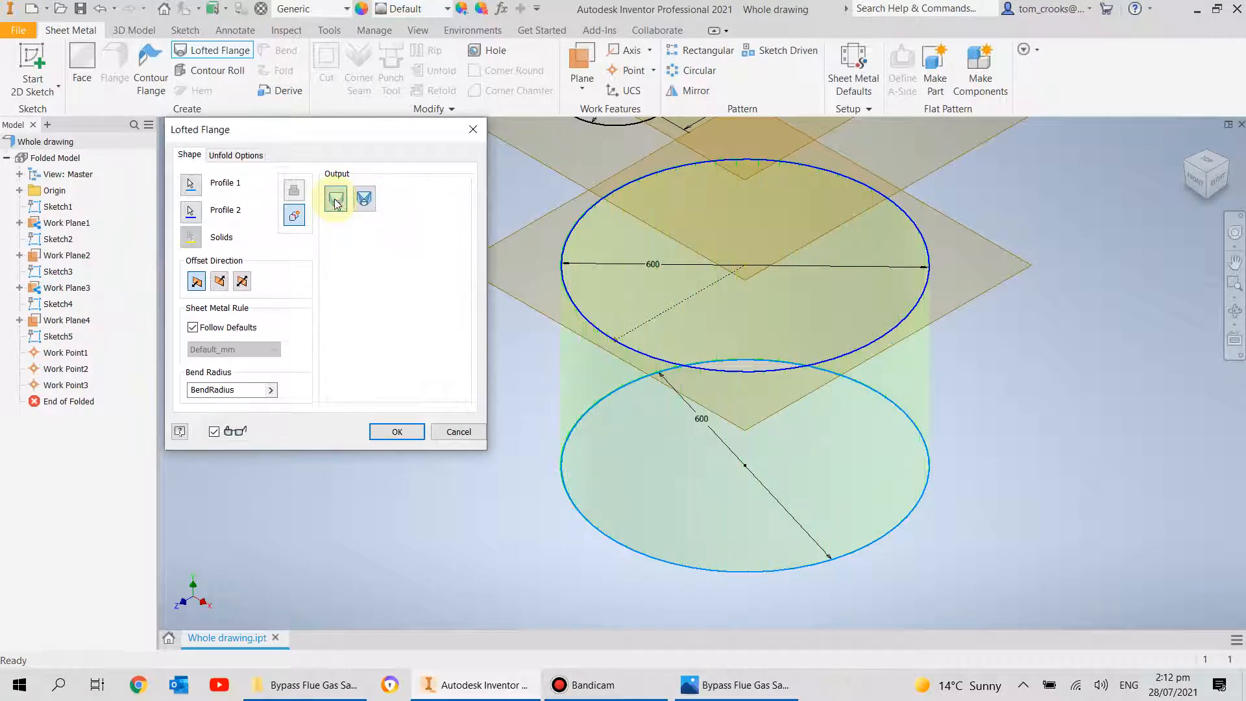
pyautogui.scroll(5, 581, 209)
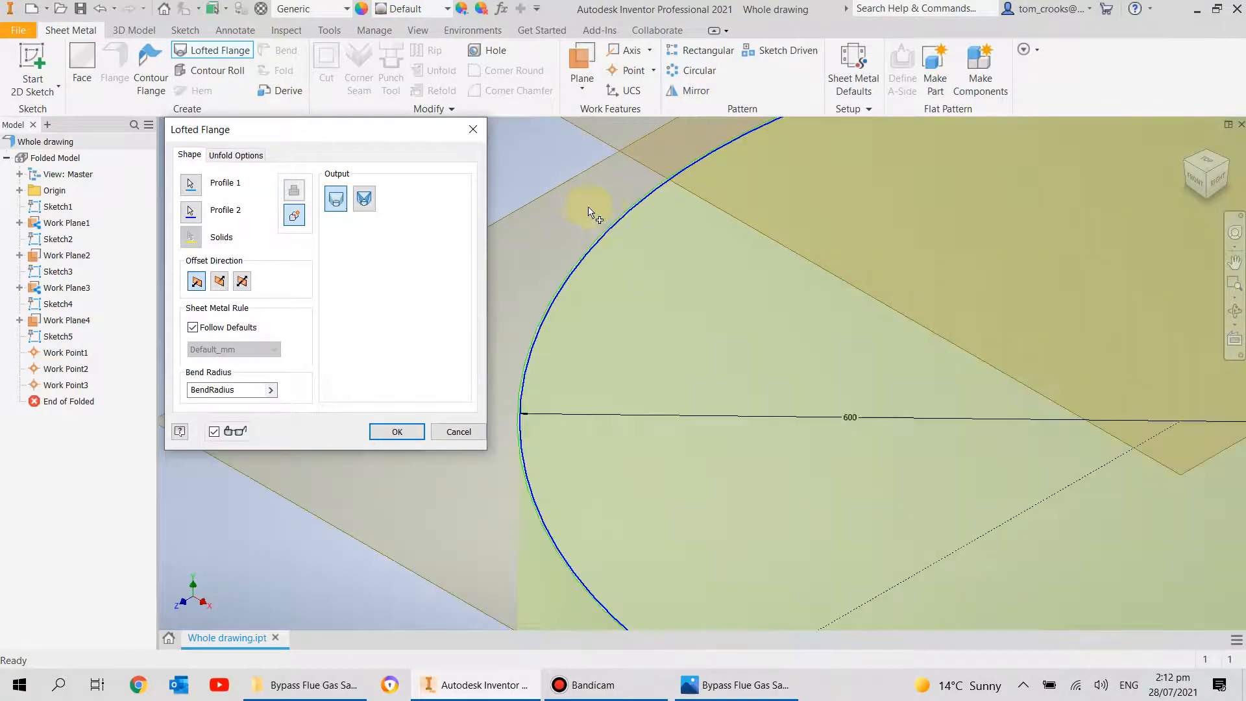
pyautogui.scroll(3, 616, 218)
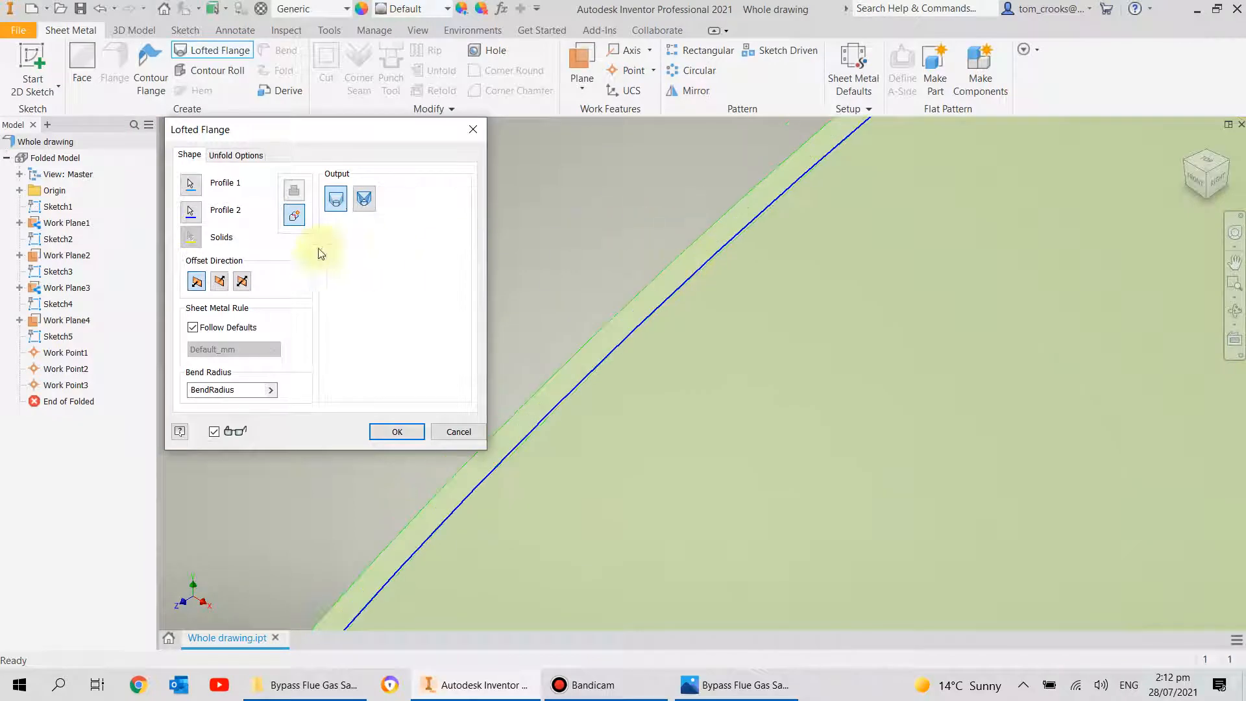
pyautogui.click(220, 283)
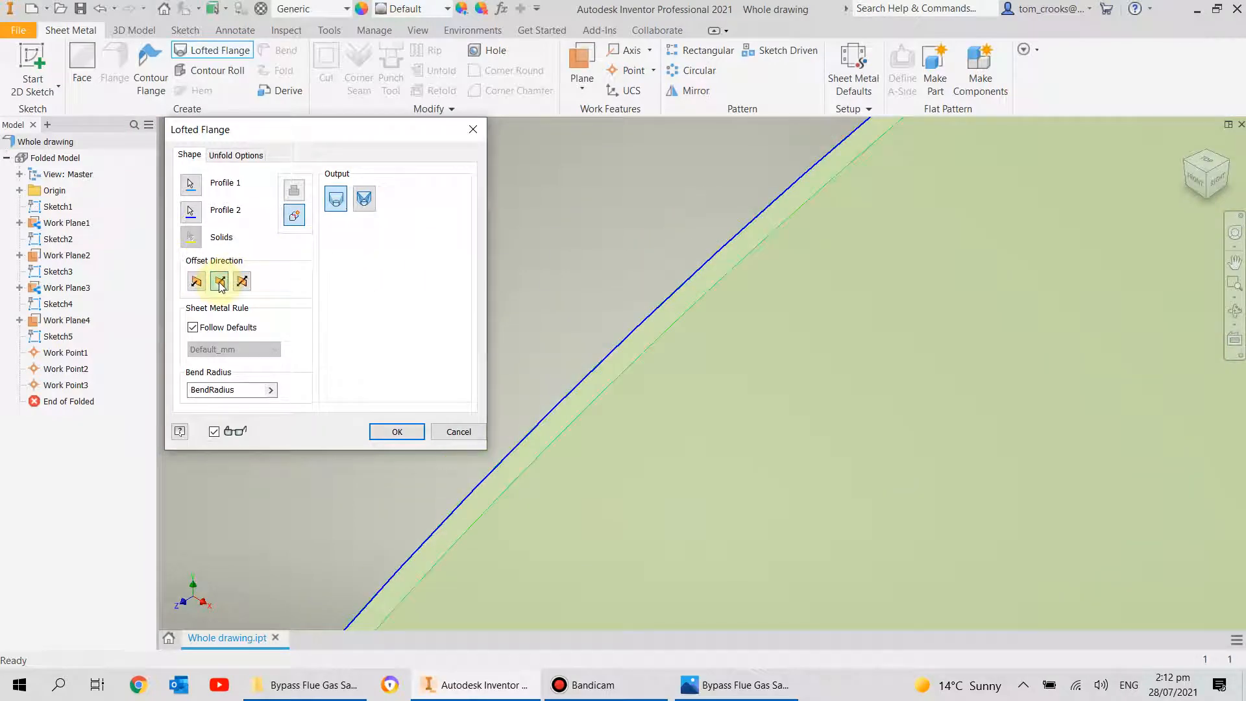
pyautogui.scroll(-8, 619, 324)
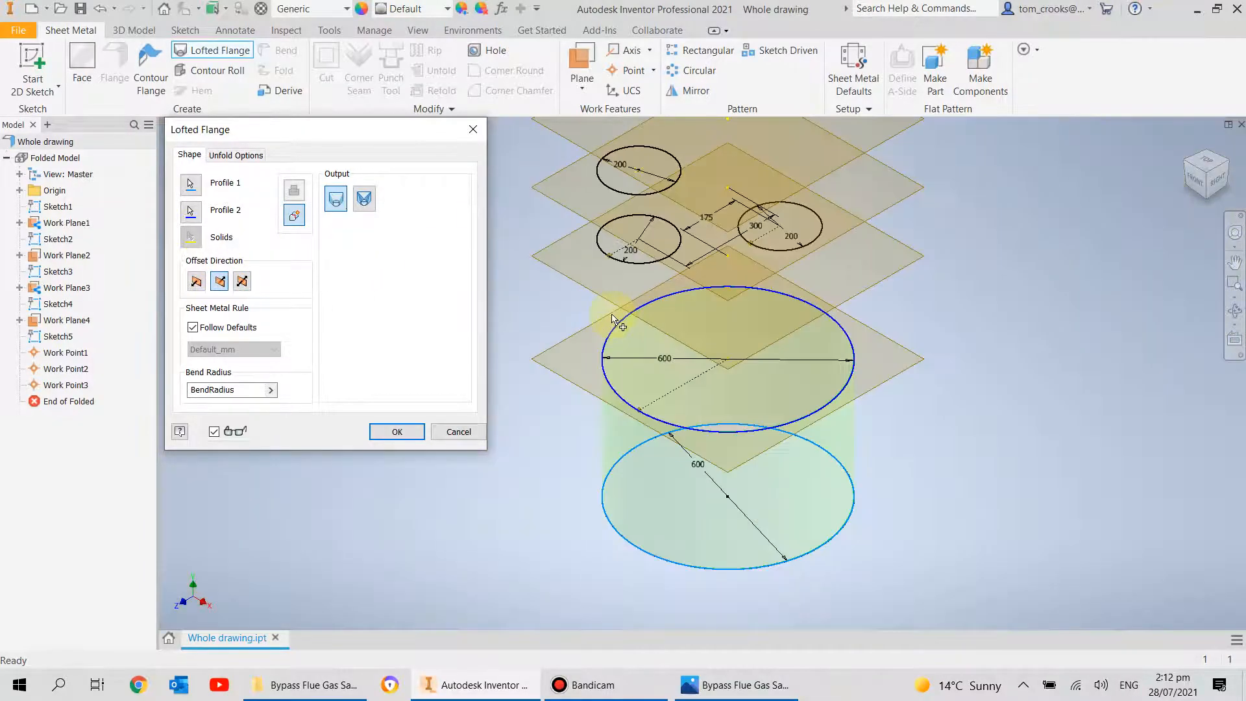
pyautogui.click(393, 431)
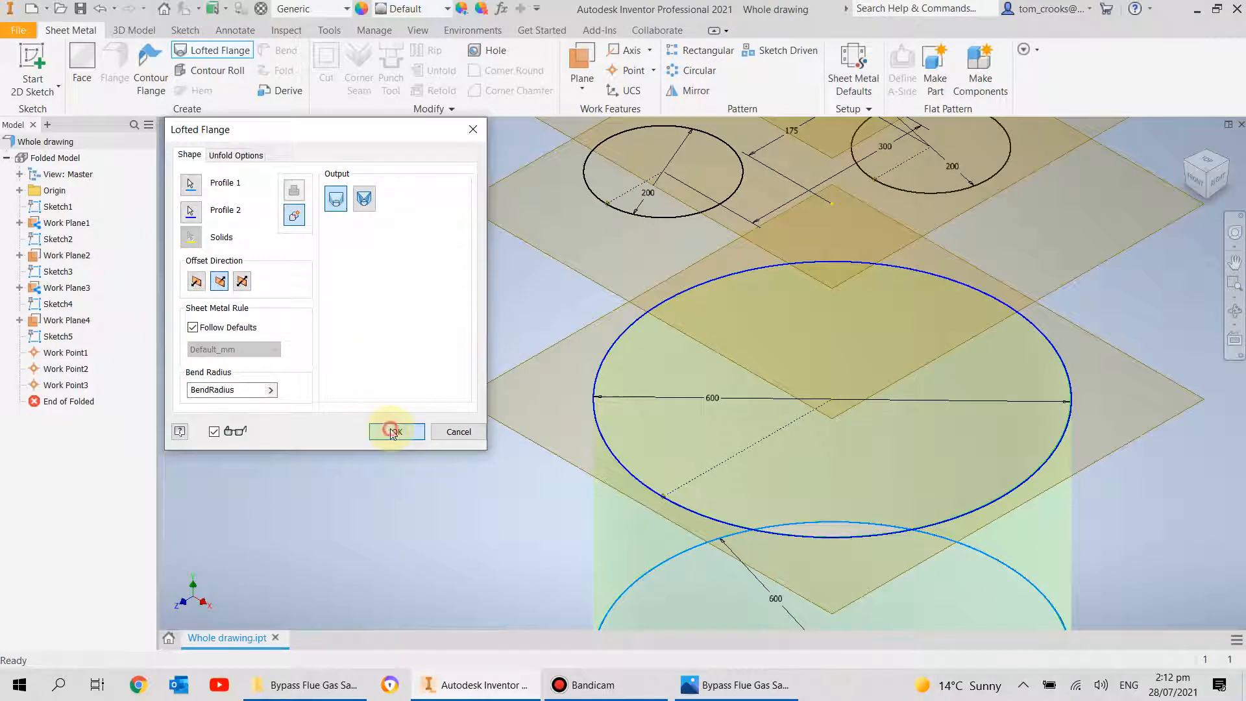
# - Rip the cylinder wall with a single-point rip at the work point on its upper edge, using a 0.1 mm gap
pyautogui.scroll(-5, 390, 428)
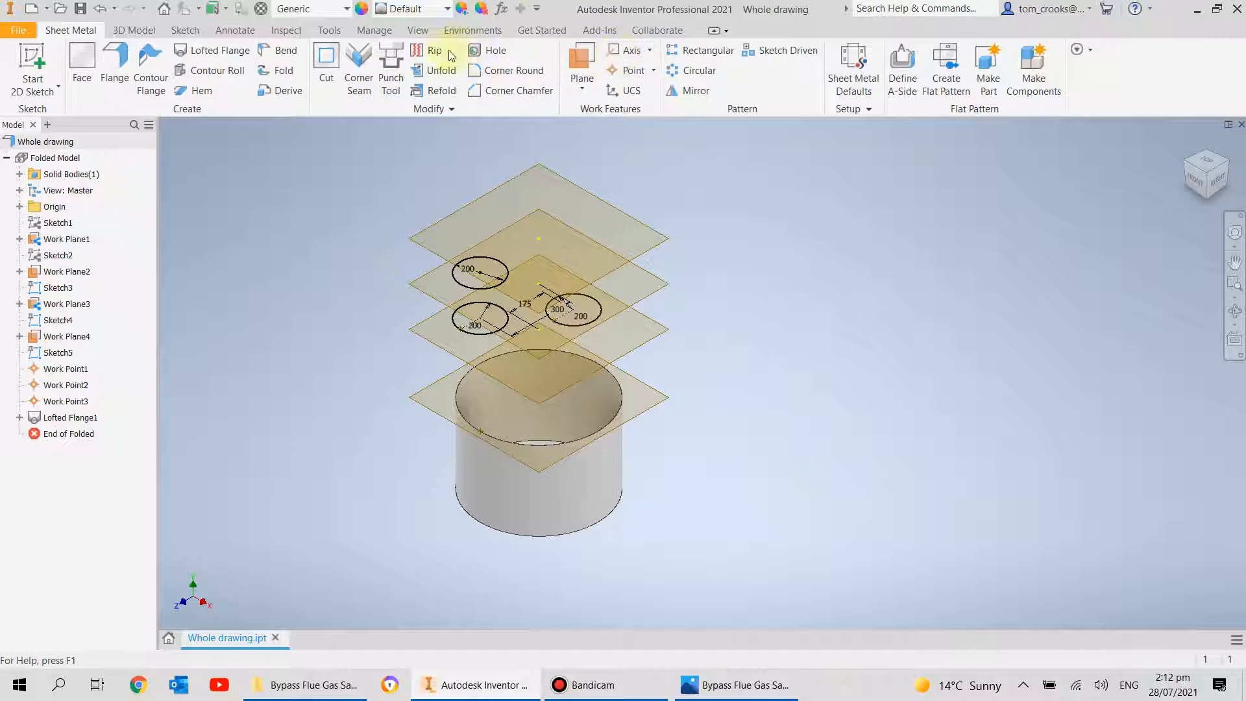
pyautogui.click(425, 51)
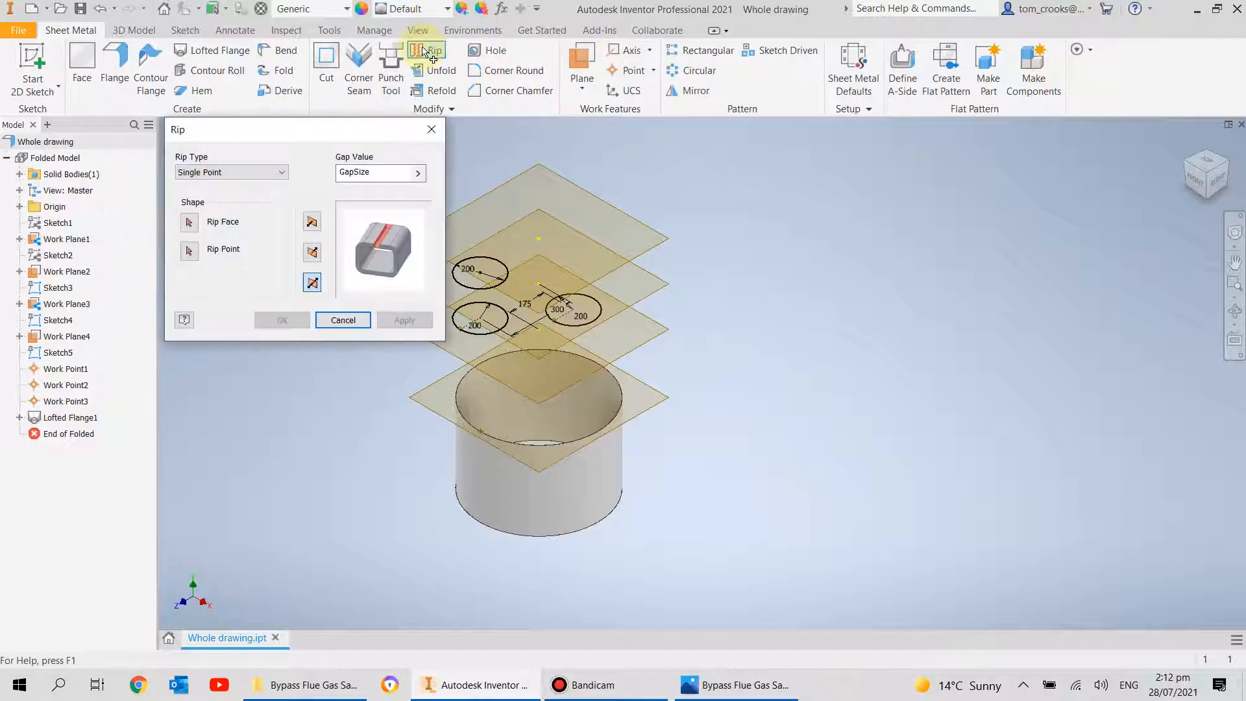
pyautogui.click(502, 476)
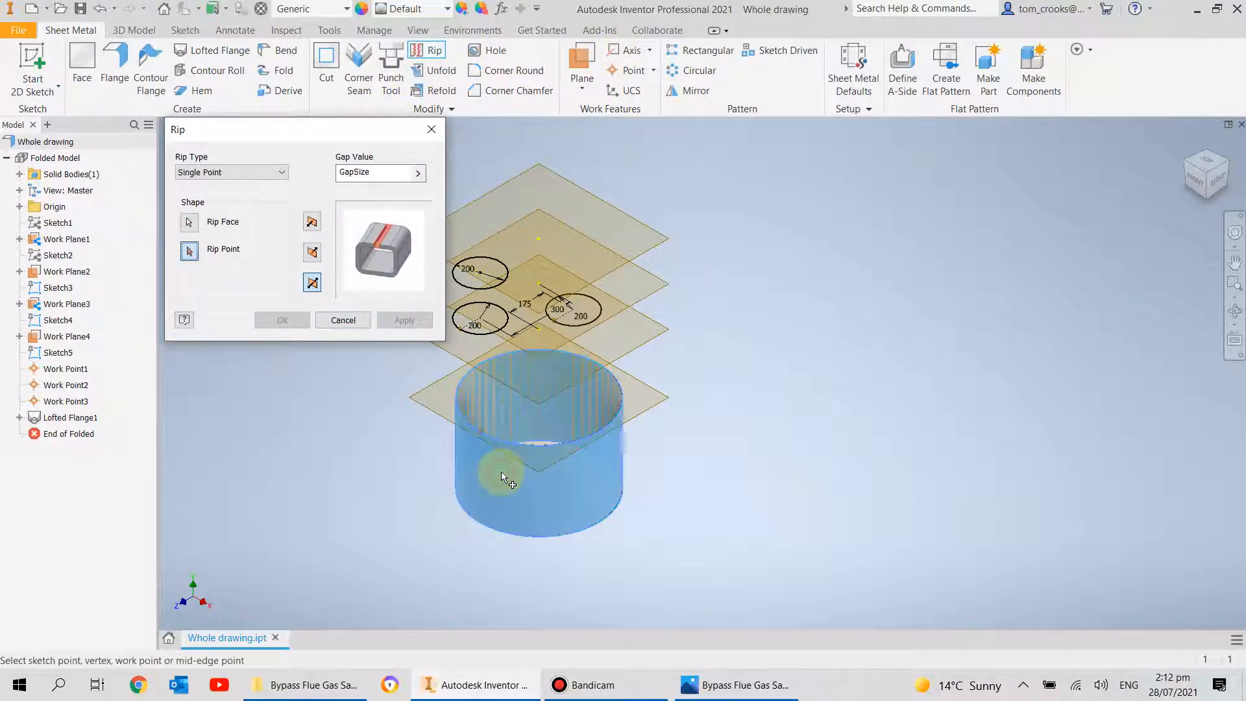
pyautogui.click(481, 432)
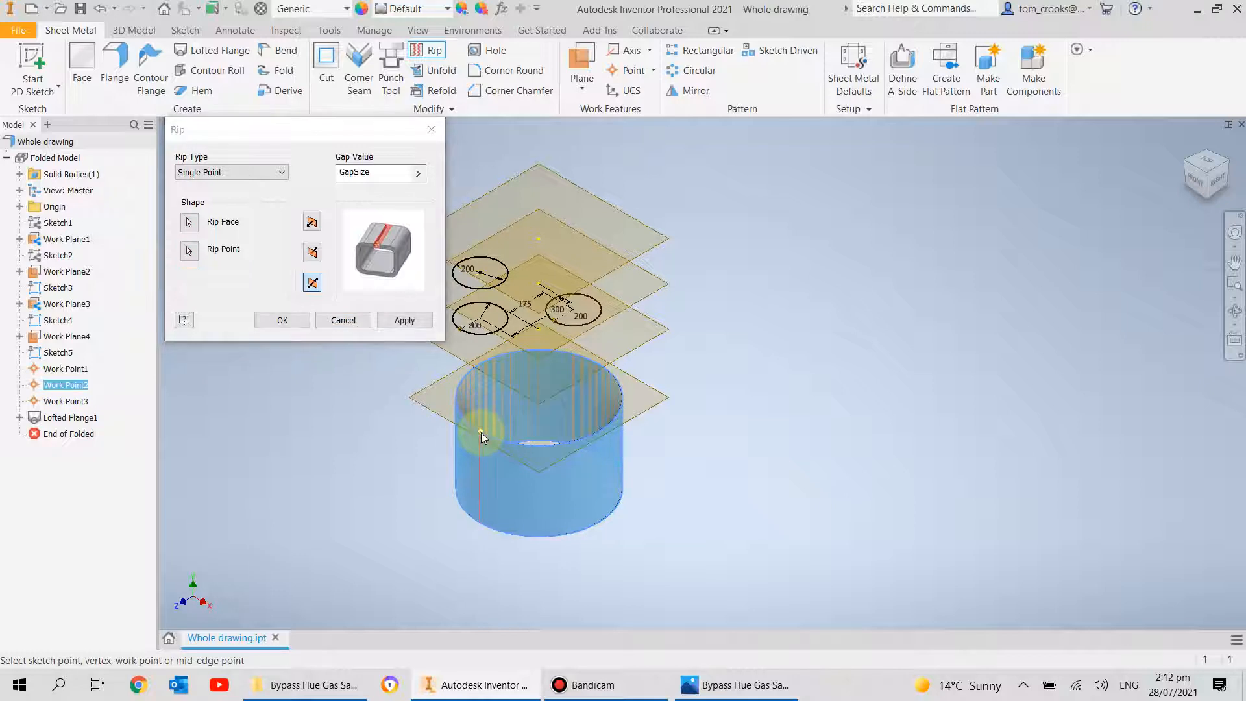
pyautogui.scroll(-5, 454, 457)
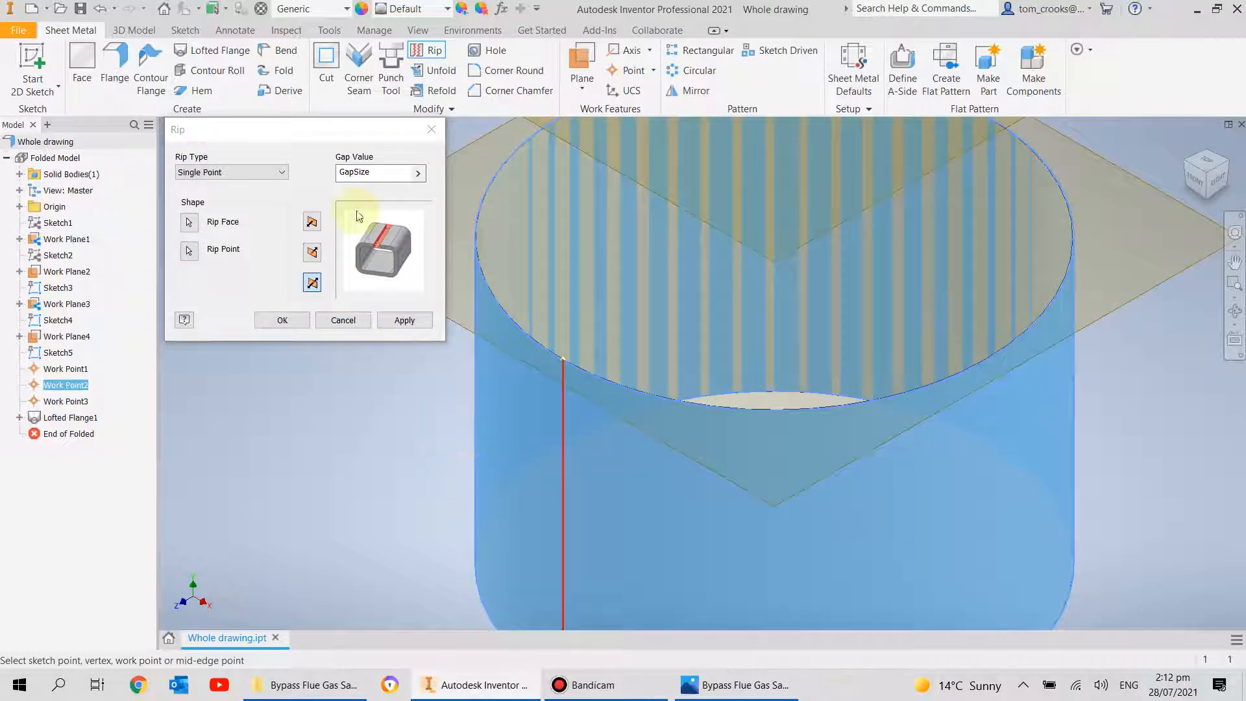
pyautogui.moveTo(373, 172); pyautogui.dragTo(320, 173)
pyautogui.write('0.1')
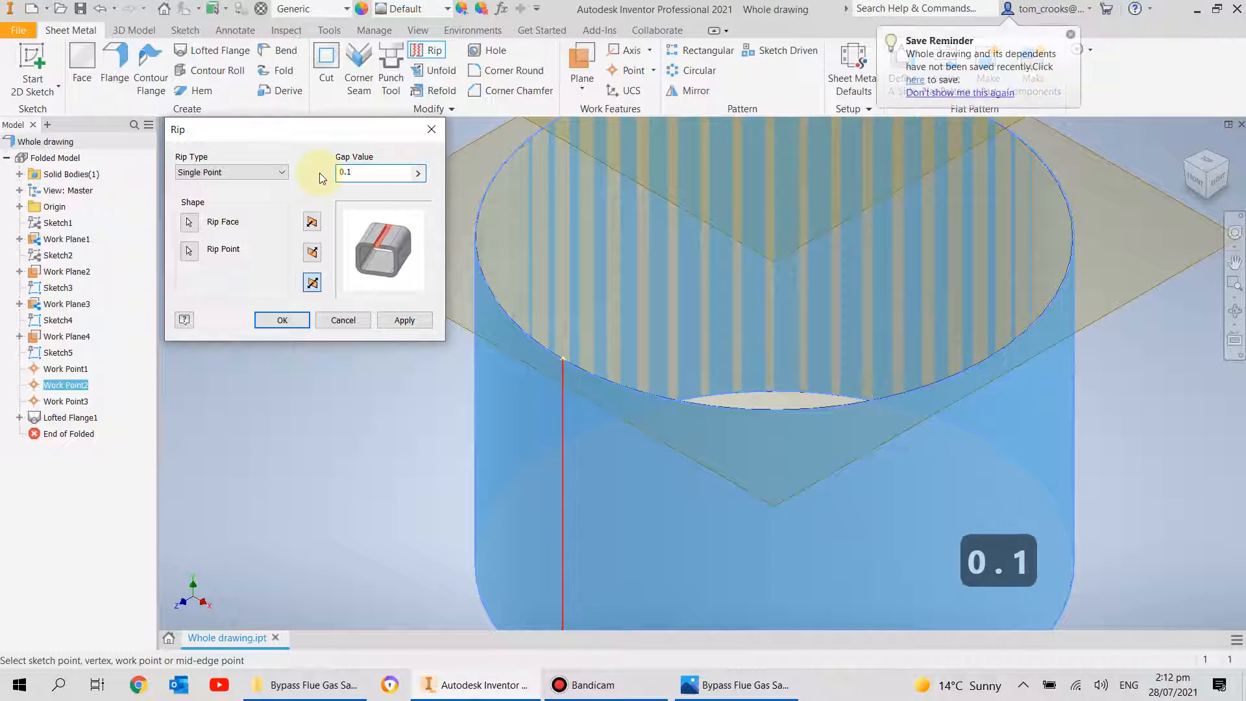
pyautogui.press('Return')
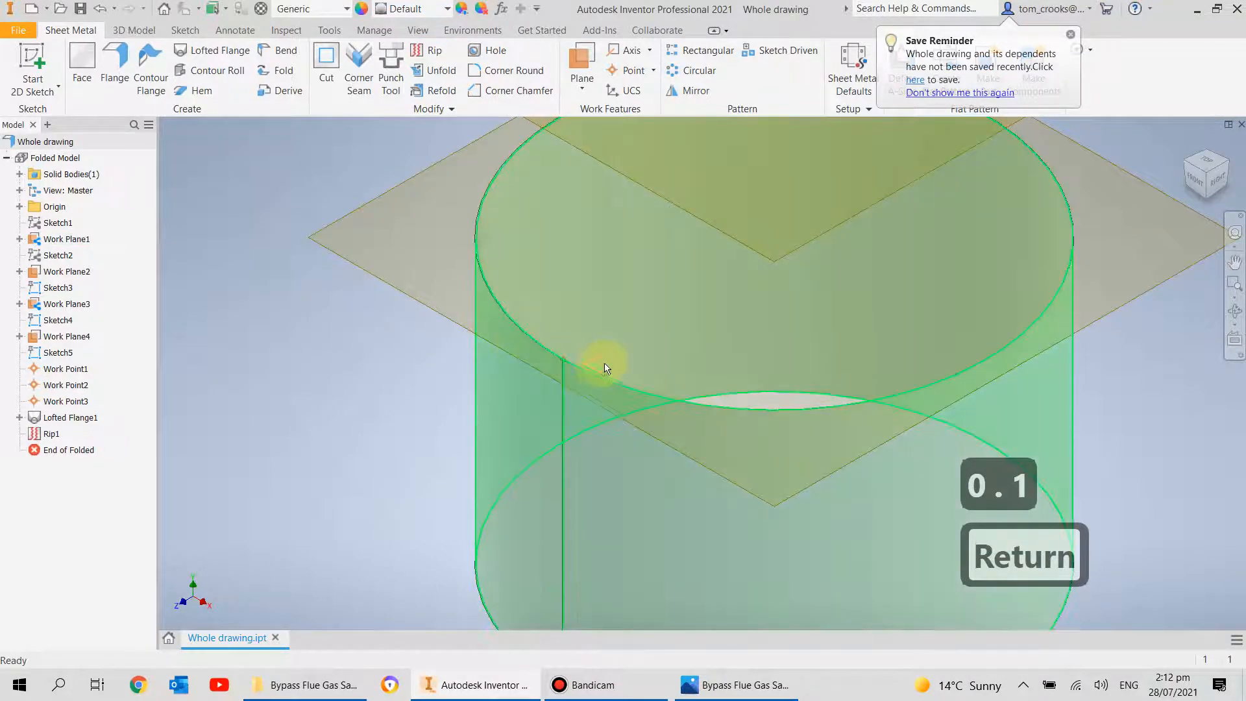
# - Create the flat pattern of the ripped cylinder and return to the folded part
pyautogui.scroll(-3, 513, 427)
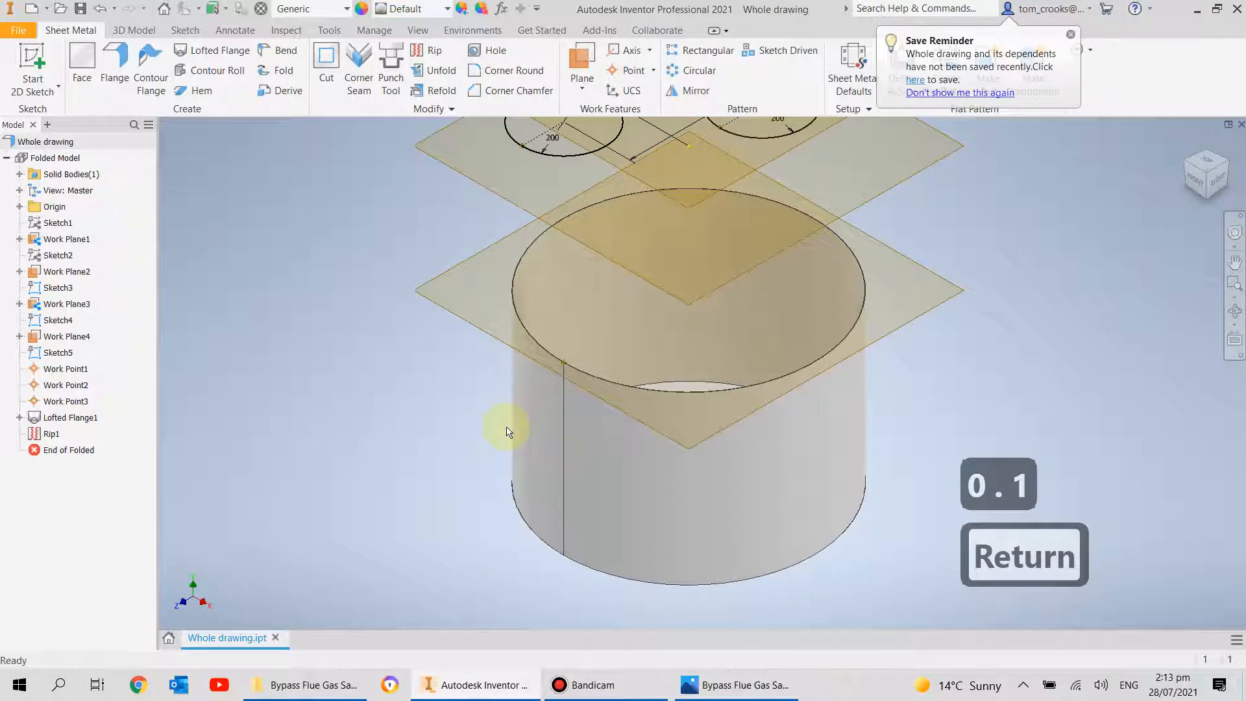
pyautogui.scroll(-3, 506, 425)
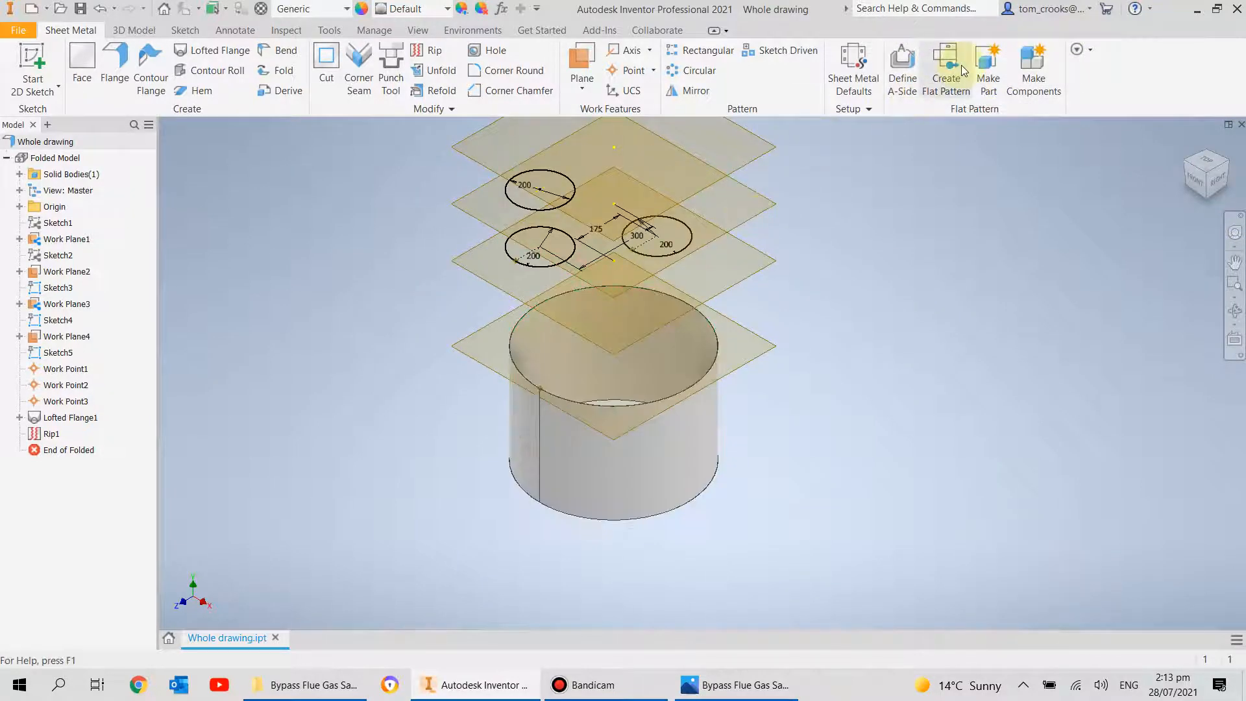
pyautogui.click(951, 59)
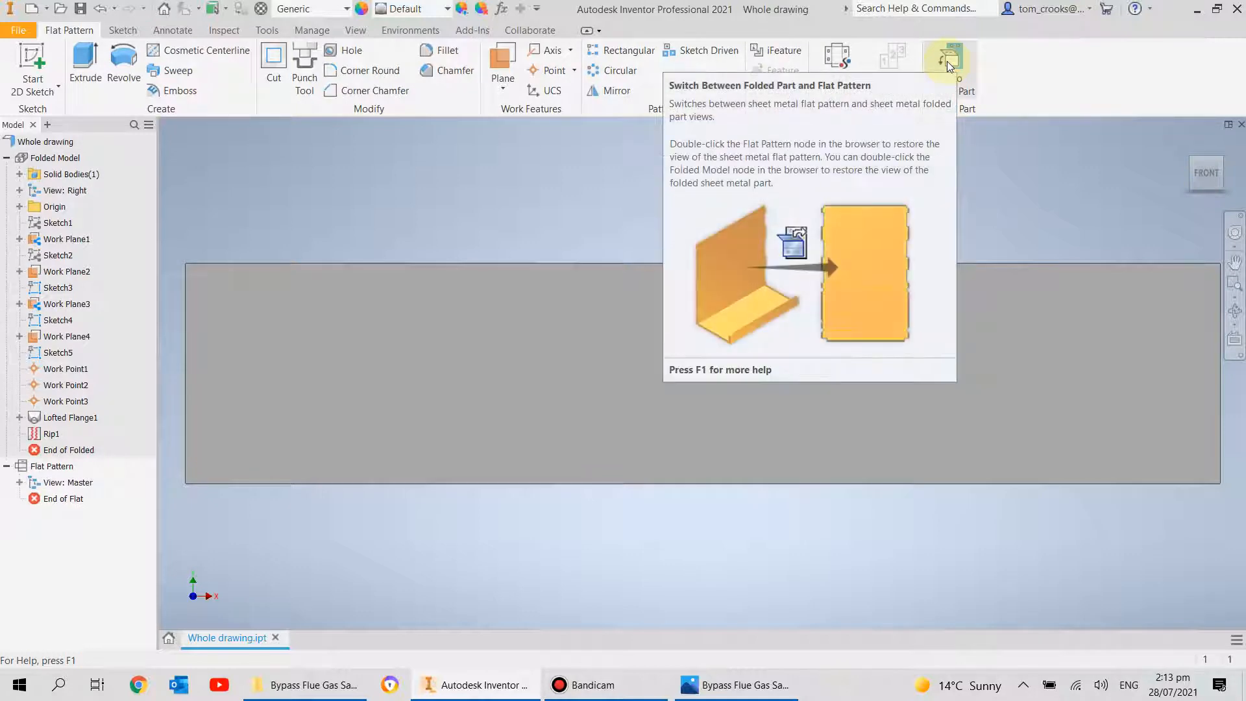
pyautogui.click(948, 61)
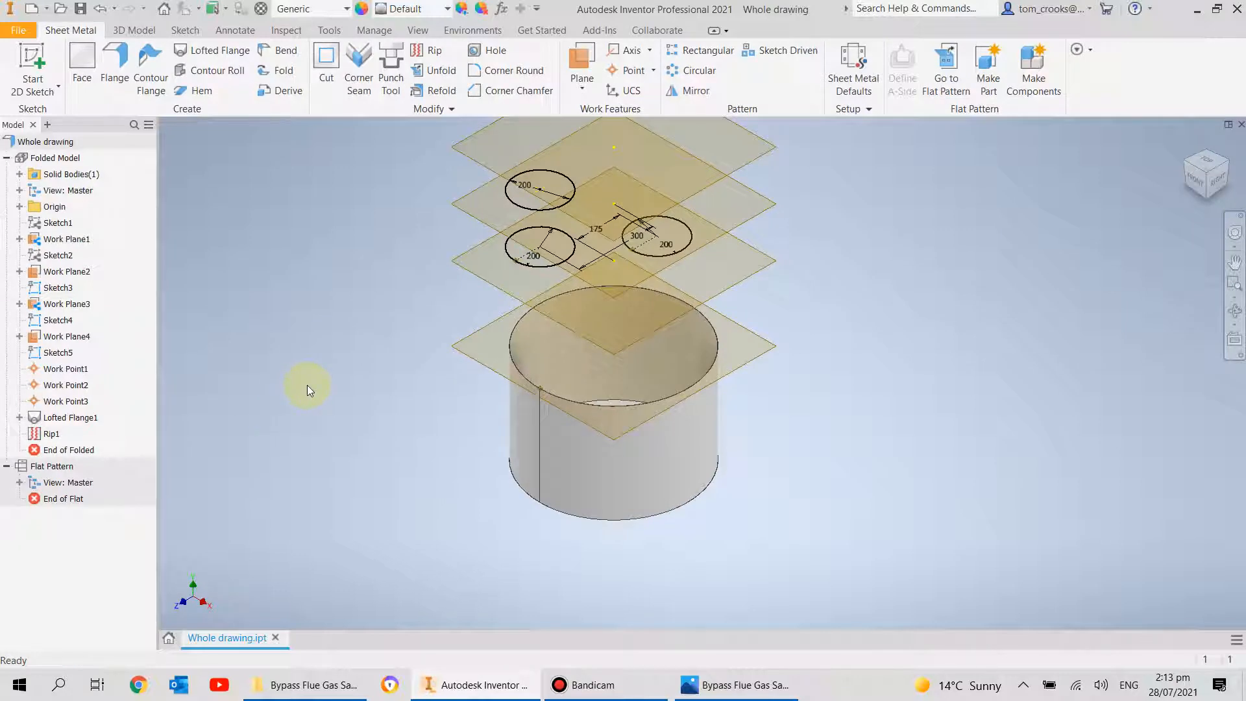
# - Hide all the sketches, work planes and work points so that only the cylinder is shown
pyautogui.click(65, 401)
pyautogui.keyDown('shift'); pyautogui.click(64, 370); pyautogui.keyUp('shift')
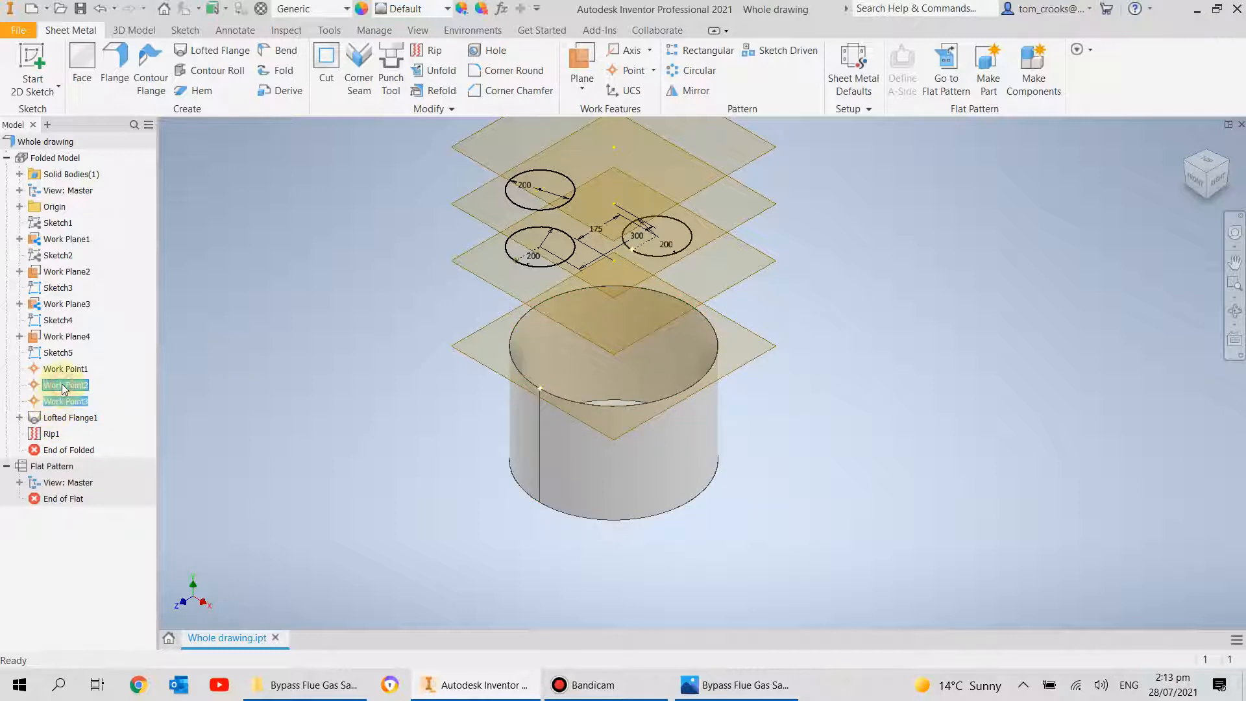
pyautogui.keyDown('shift'); pyautogui.click(58, 353); pyautogui.keyUp('shift')
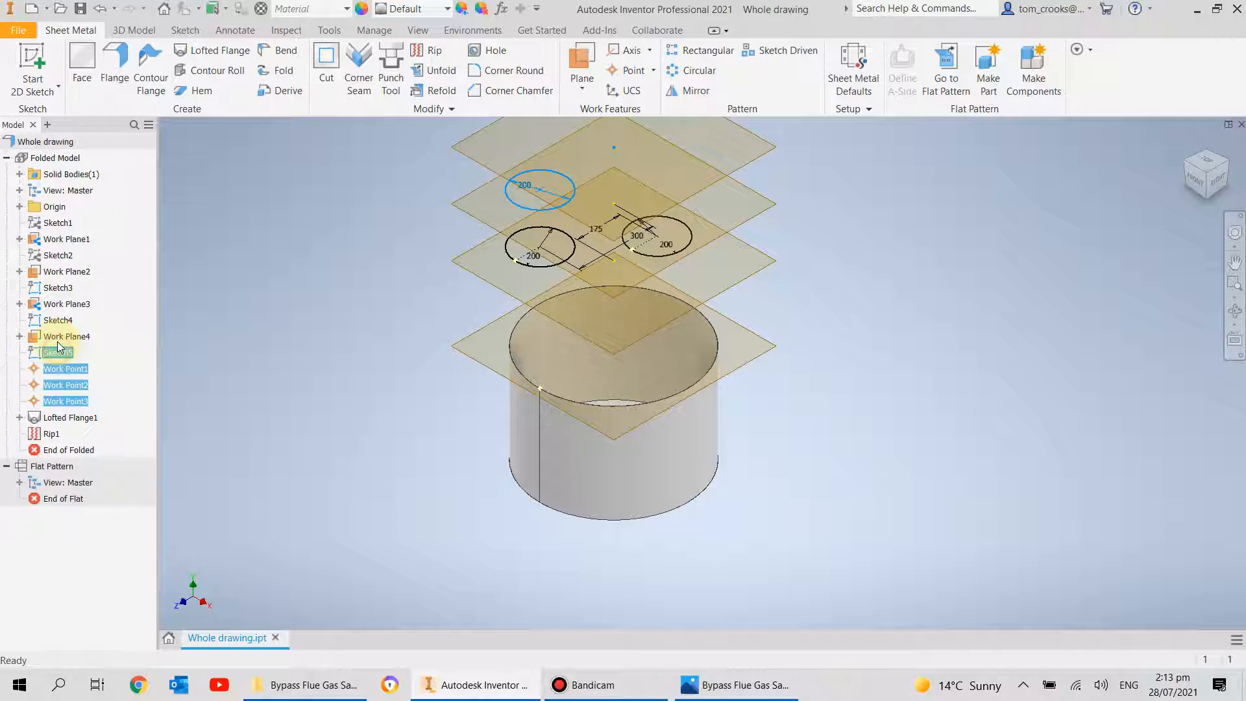
pyautogui.keyDown('shift'); pyautogui.click(62, 336); pyautogui.keyUp('shift')
pyautogui.keyDown('shift'); pyautogui.click(58, 320); pyautogui.keyUp('shift')
pyautogui.keyDown('shift'); pyautogui.click(57, 304); pyautogui.keyUp('shift')
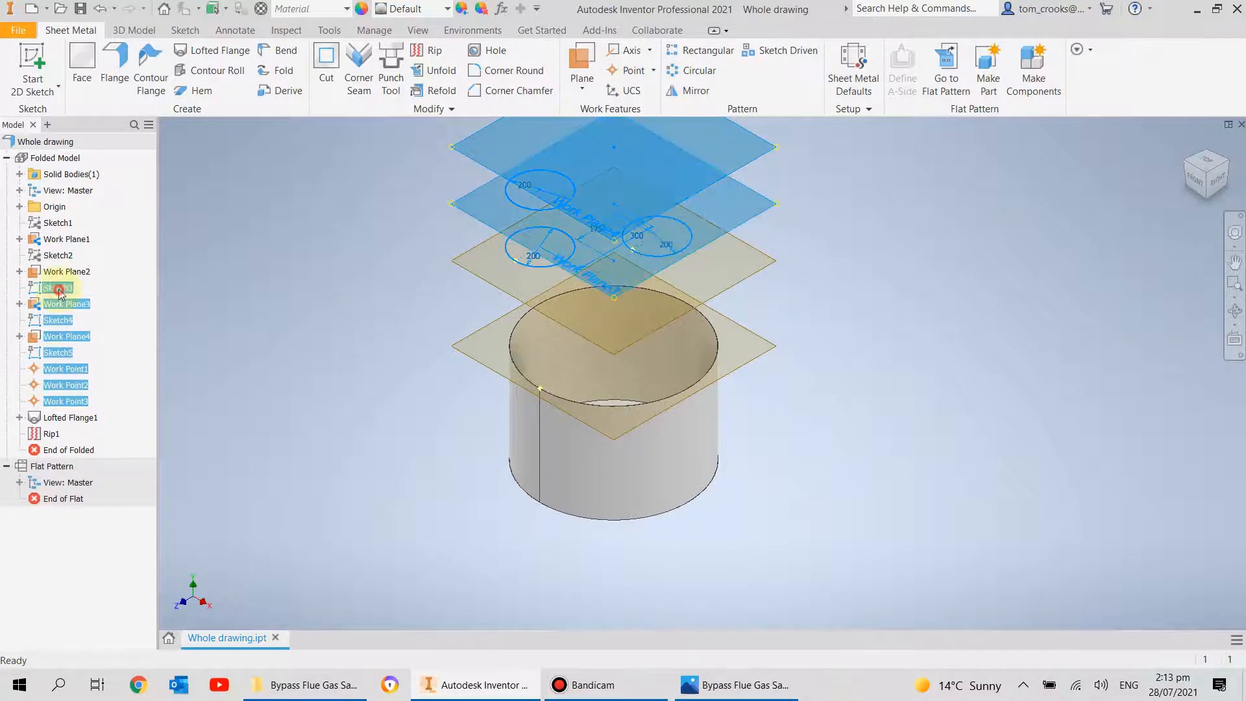
pyautogui.keyDown('shift'); pyautogui.click(58, 287); pyautogui.keyUp('shift')
pyautogui.keyDown('shift'); pyautogui.click(61, 271); pyautogui.keyUp('shift')
pyautogui.keyDown('shift'); pyautogui.click(58, 255); pyautogui.keyUp('shift')
pyautogui.keyDown('shift'); pyautogui.click(56, 240); pyautogui.keyUp('shift')
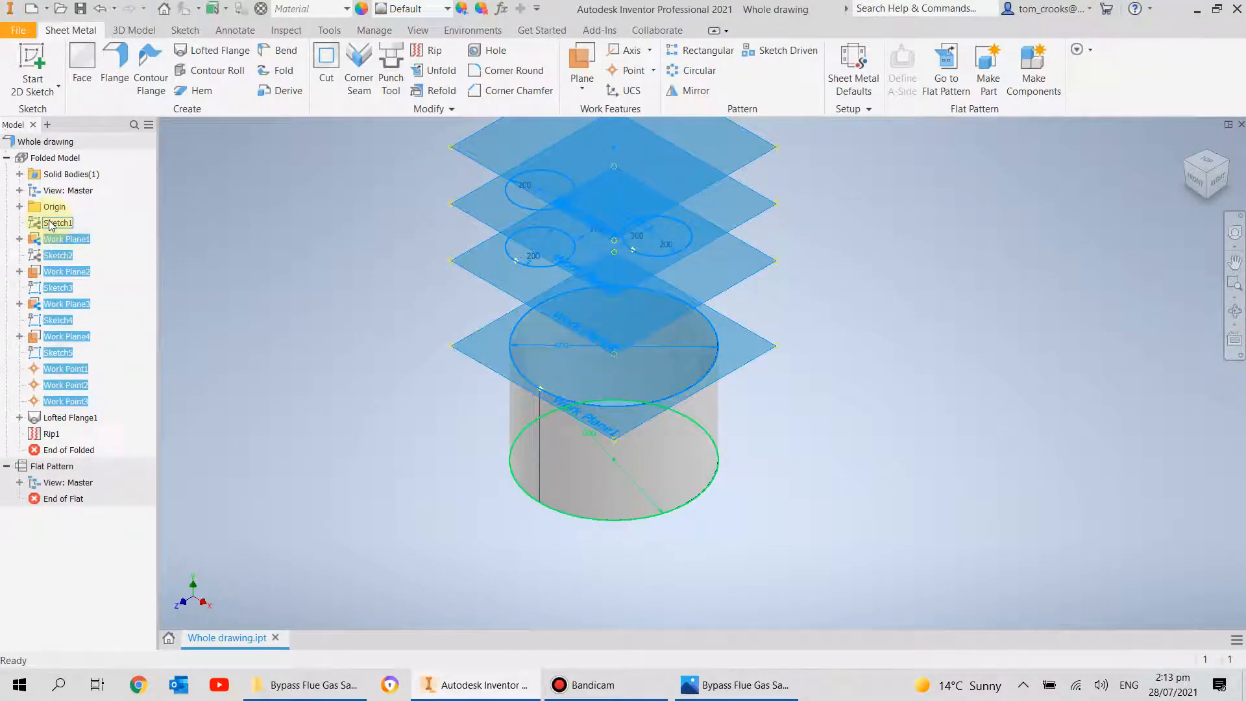
pyautogui.keyDown('shift'); pyautogui.click(50, 224); pyautogui.keyUp('shift')
pyautogui.rightClick(50, 224)
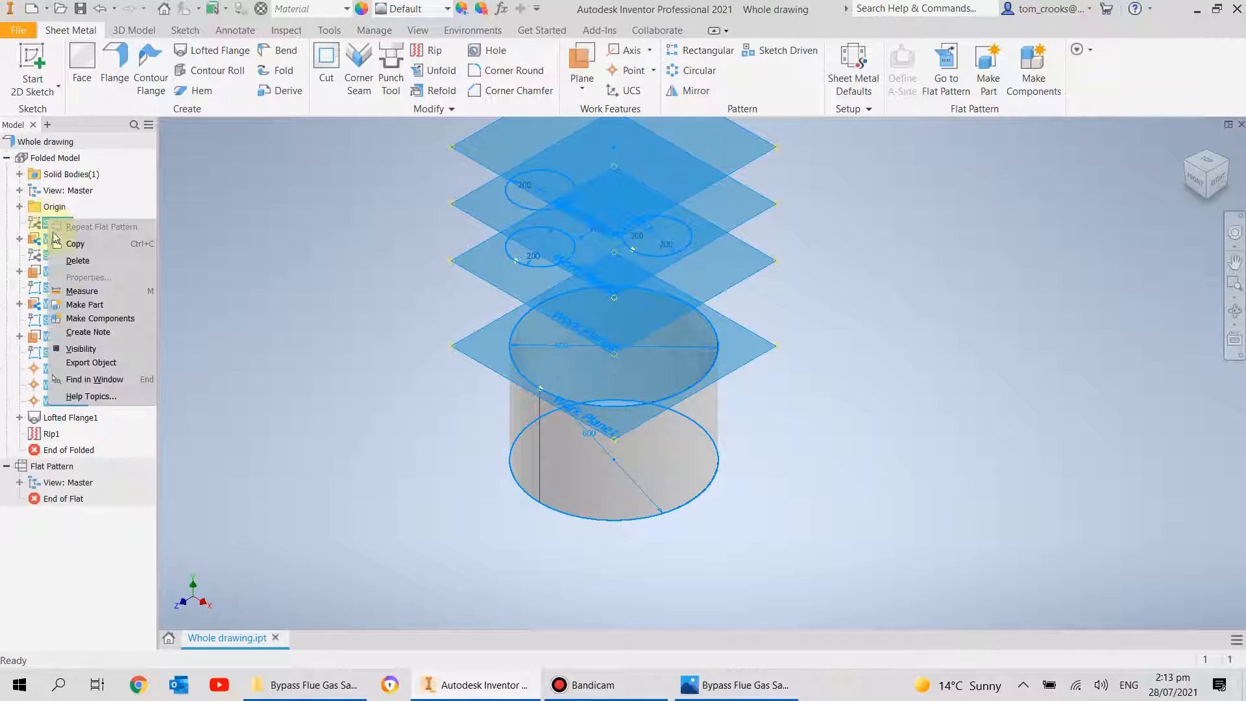
pyautogui.click(80, 351)
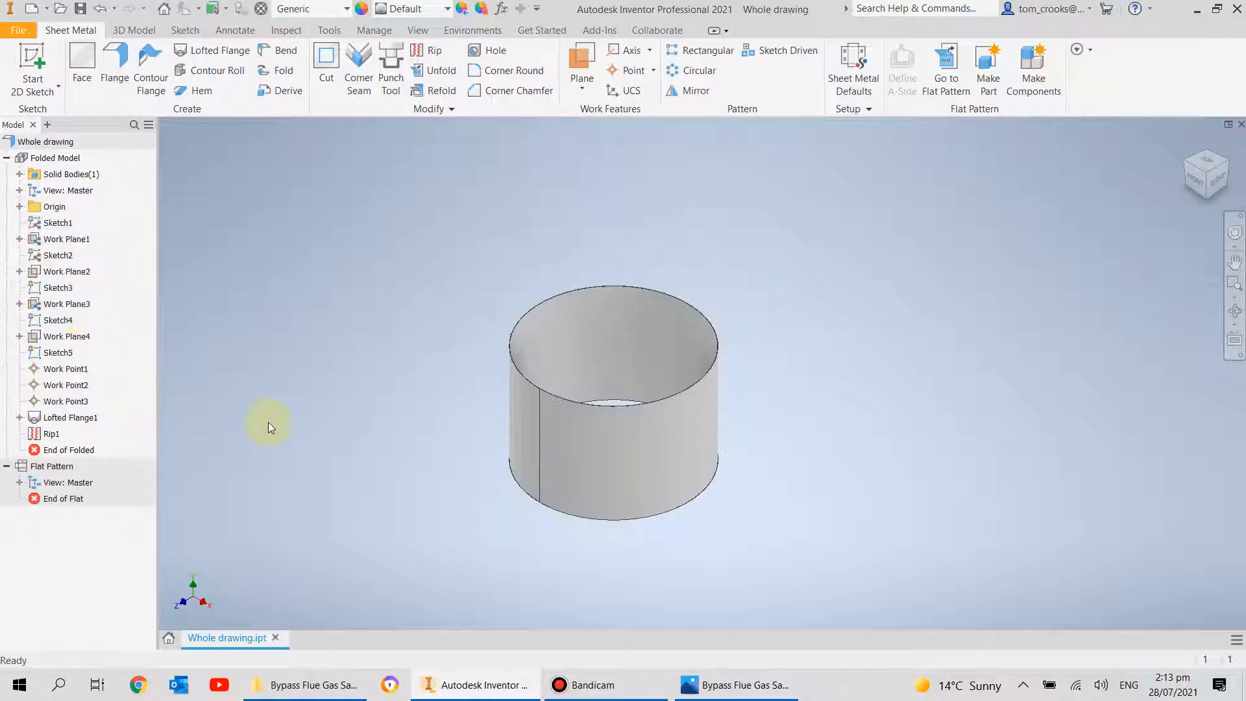
# - Collapse the folded model's feature list and save the part as Bottom Spigot in the Bypass Flue Gas Sampler folder, replacing the existing file
pyautogui.scroll(-4, 523, 398)
pyautogui.scroll(3, 406, 390)
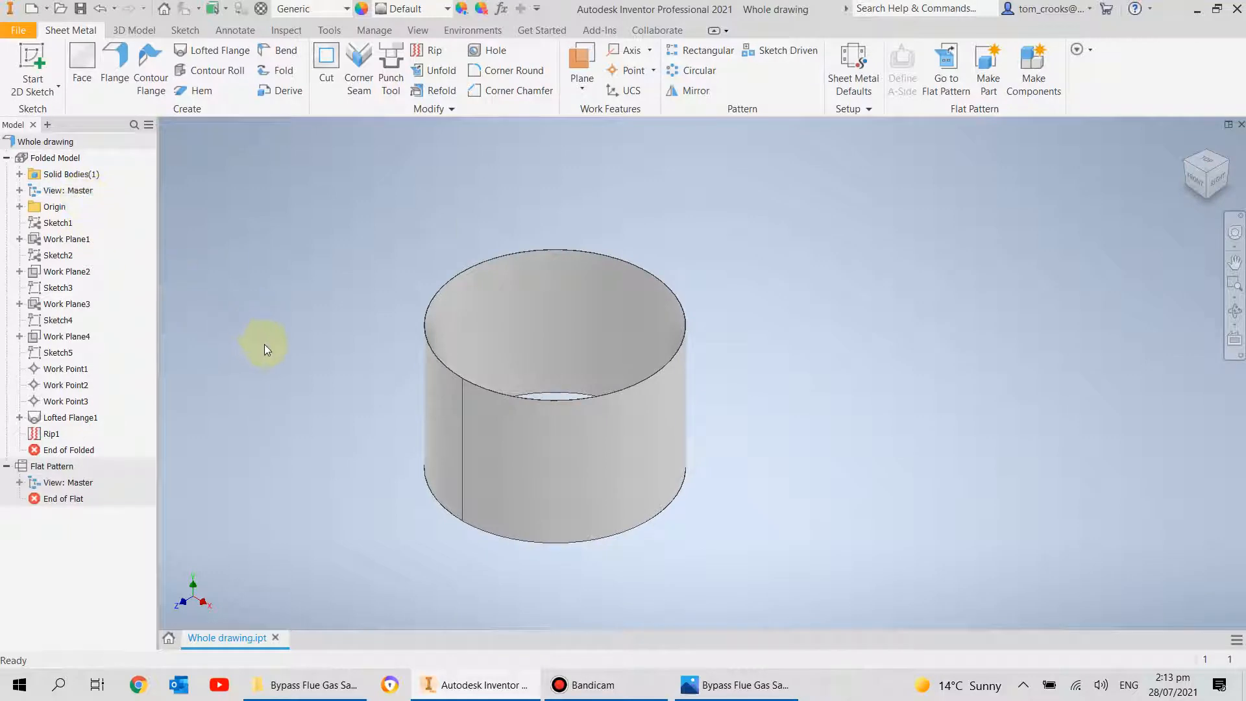
pyautogui.click(45, 141)
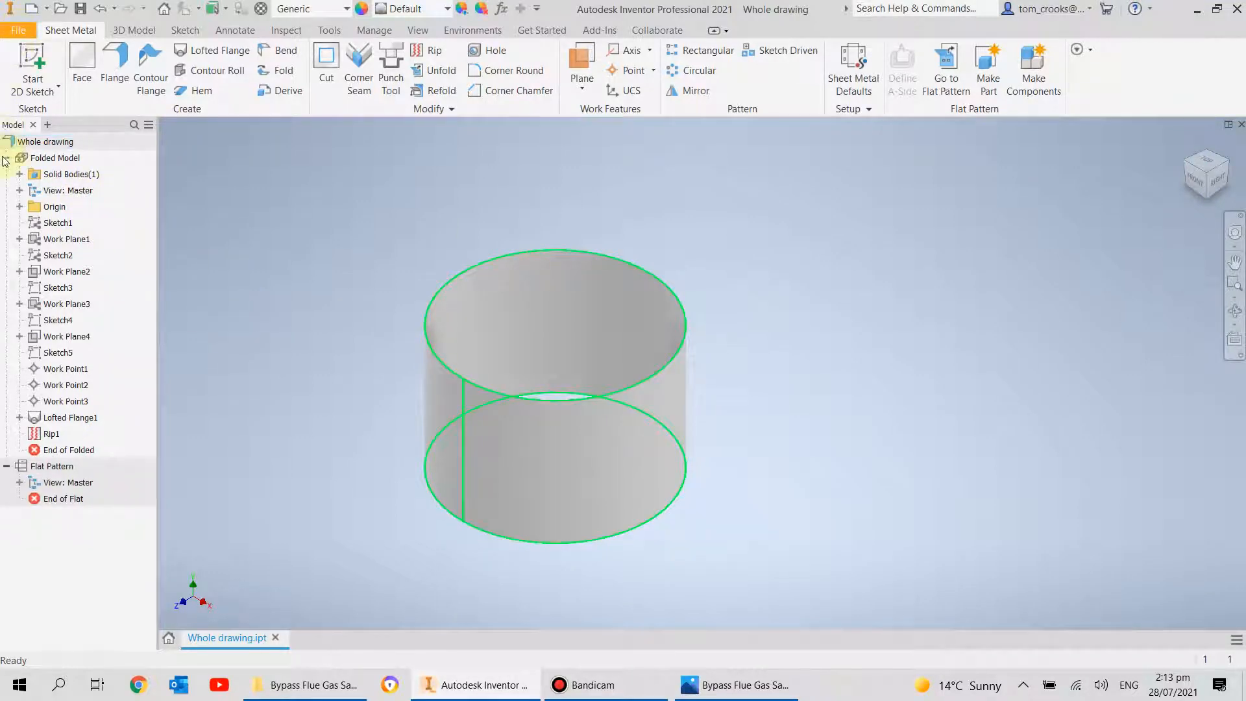
pyautogui.click(7, 158)
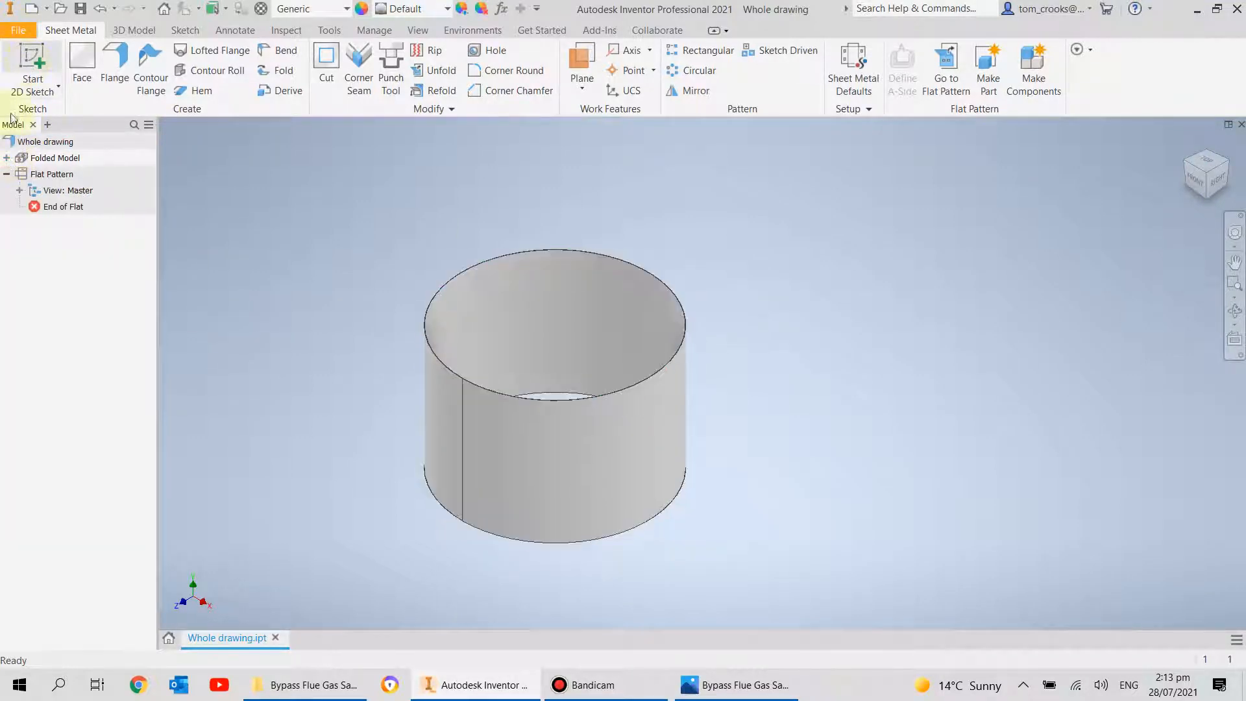
pyautogui.click(17, 29)
pyautogui.click(52, 205)
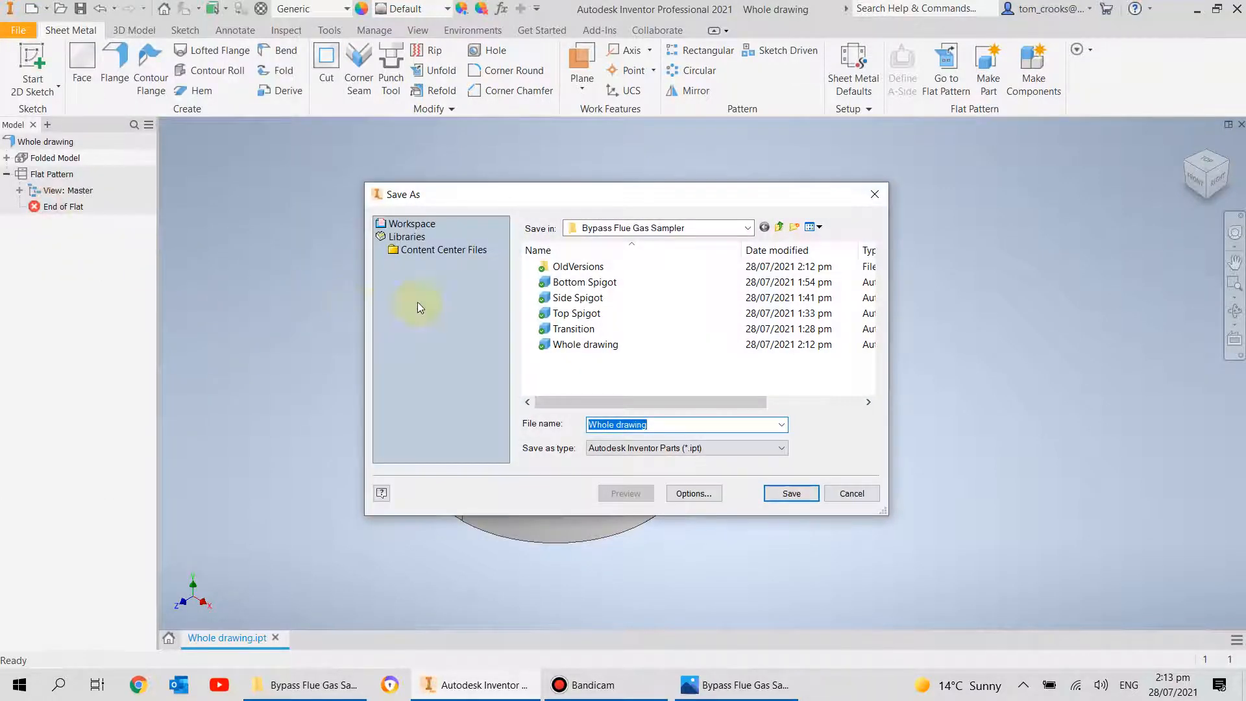
pyautogui.click(551, 283)
pyautogui.click(788, 493)
pyautogui.click(661, 345)
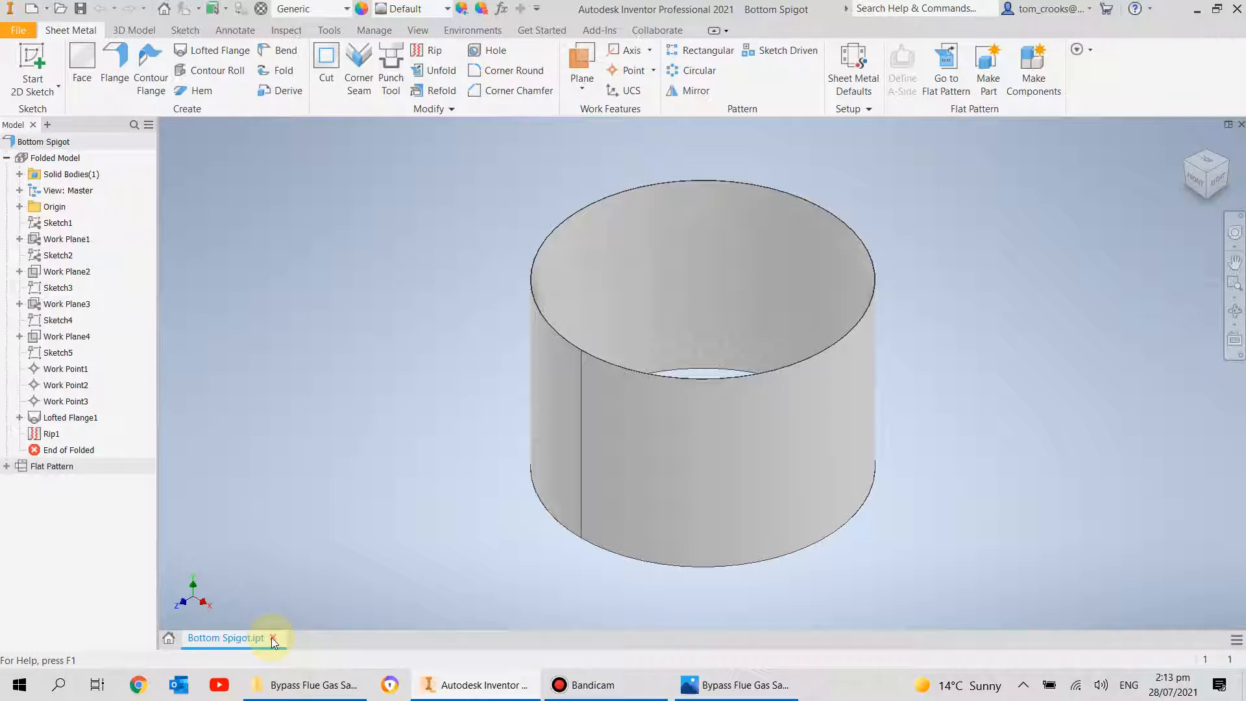
# - Close the Bottom Spigot part and reopen Whole drawing from the recent documents
pyautogui.click(273, 638)
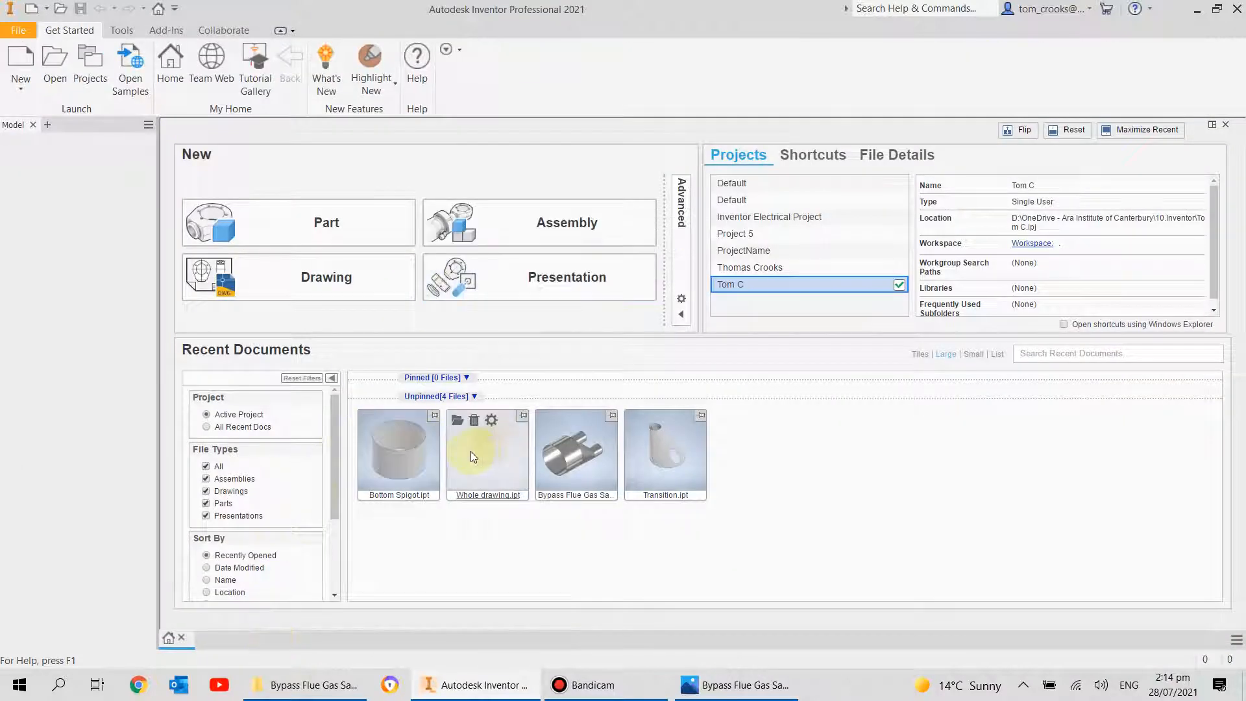
pyautogui.click(479, 456)
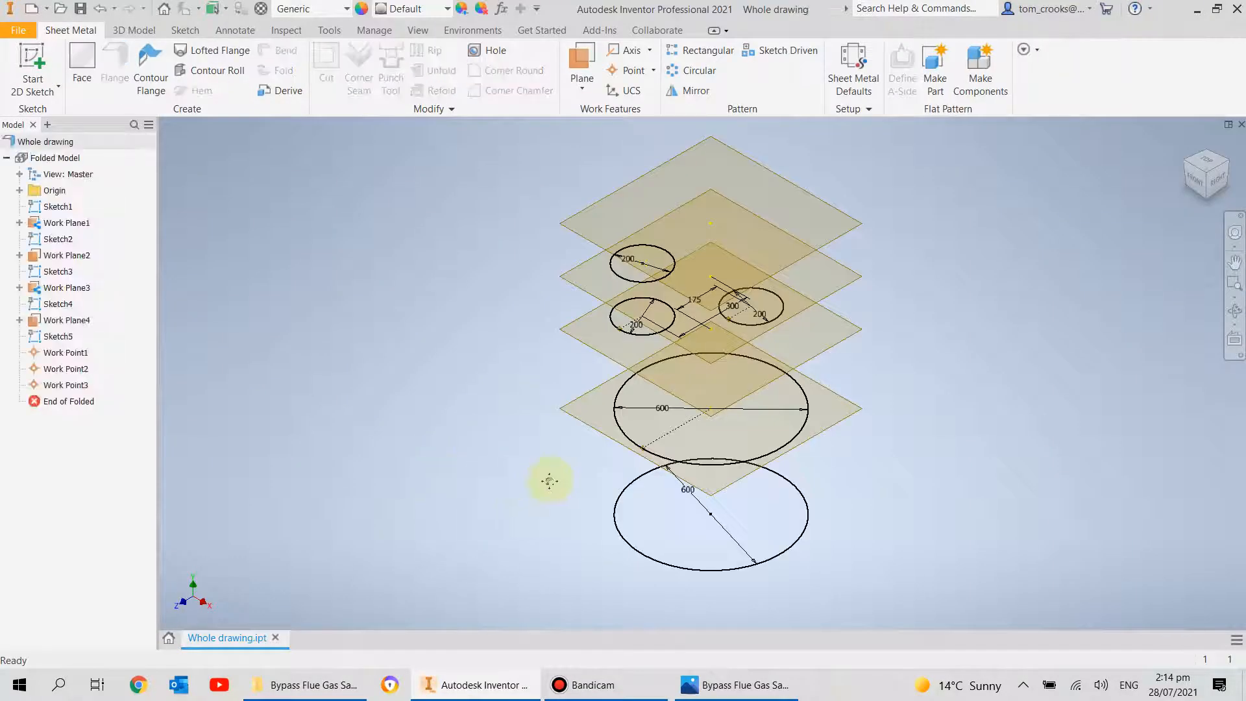
# - Create a die-formed lofted flange from the upper 600 mm circle to the 200 mm circle directly above it, offsetting the thickness inward
pyautogui.moveTo(549, 480); pyautogui.dragTo(379, 496, button='middle')
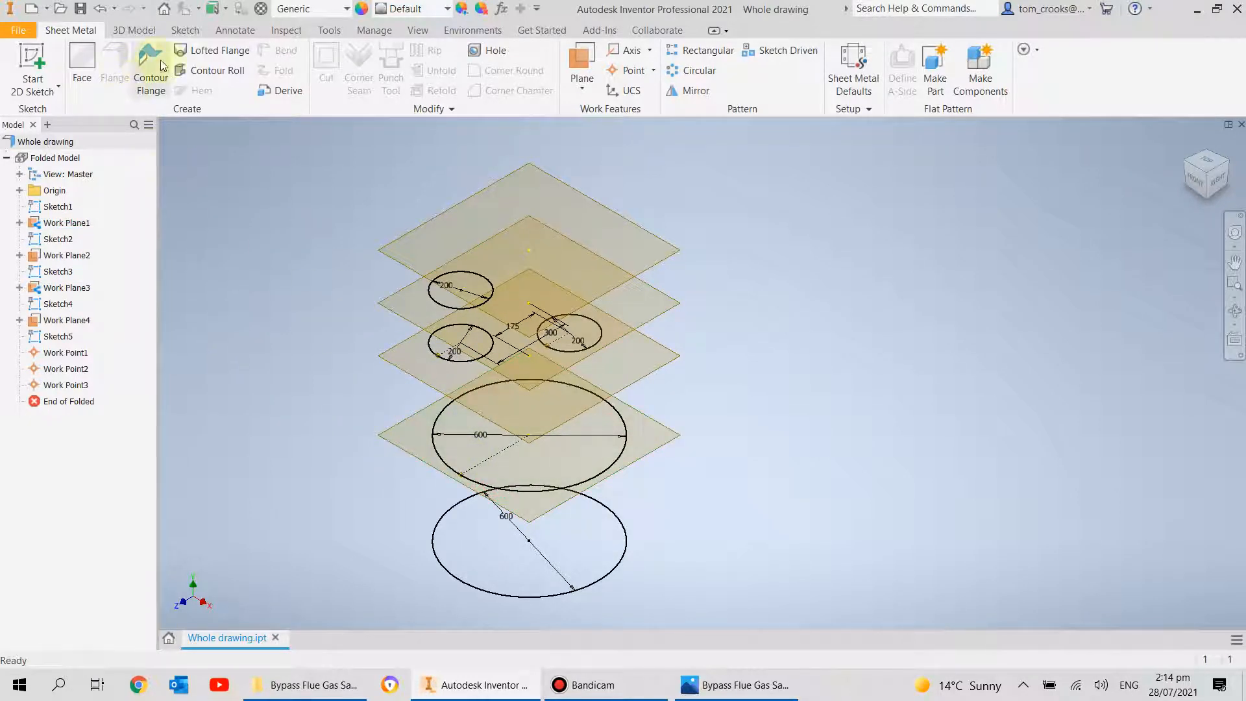
pyautogui.click(194, 52)
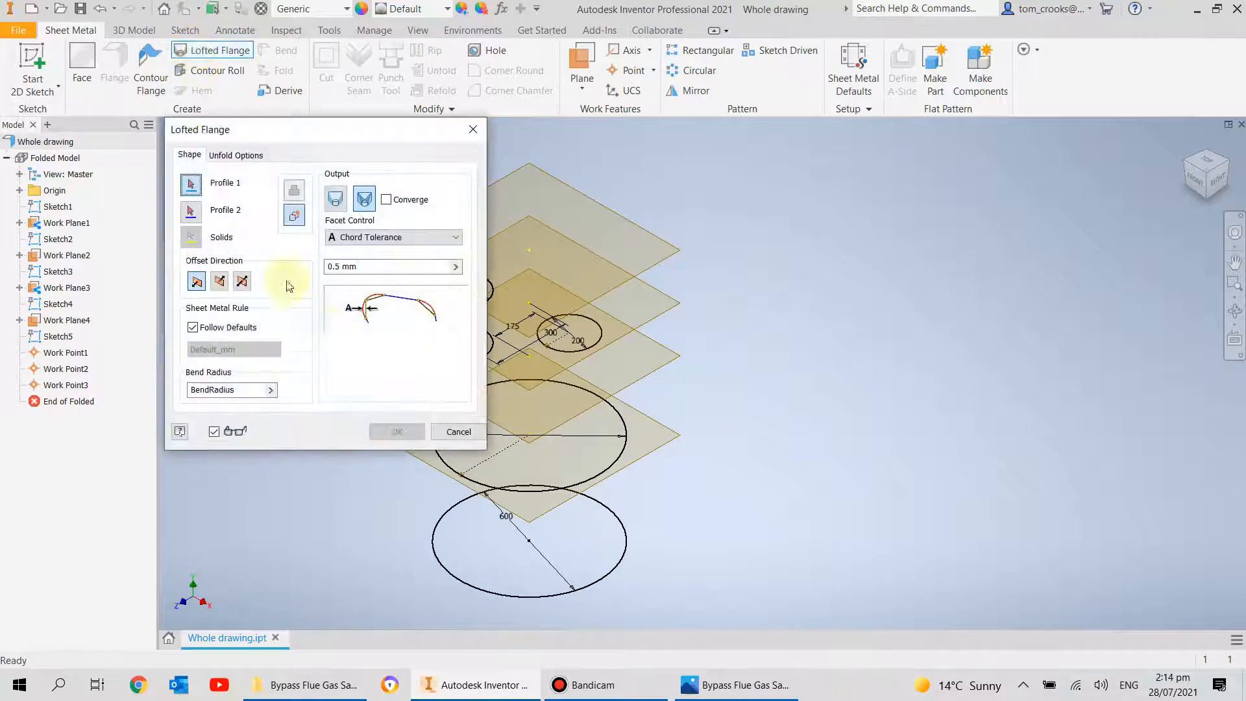
pyautogui.click(517, 491)
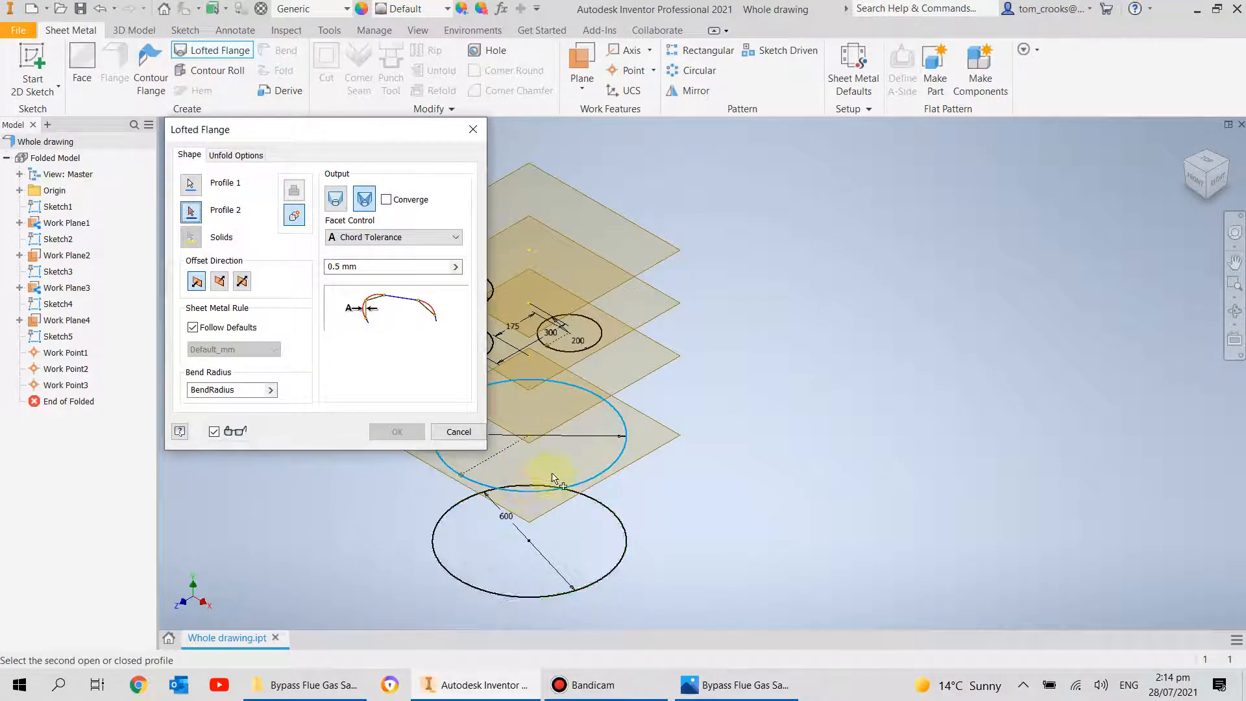
pyautogui.moveTo(519, 494); pyautogui.dragTo(846, 476, button='middle')
pyautogui.click(791, 339)
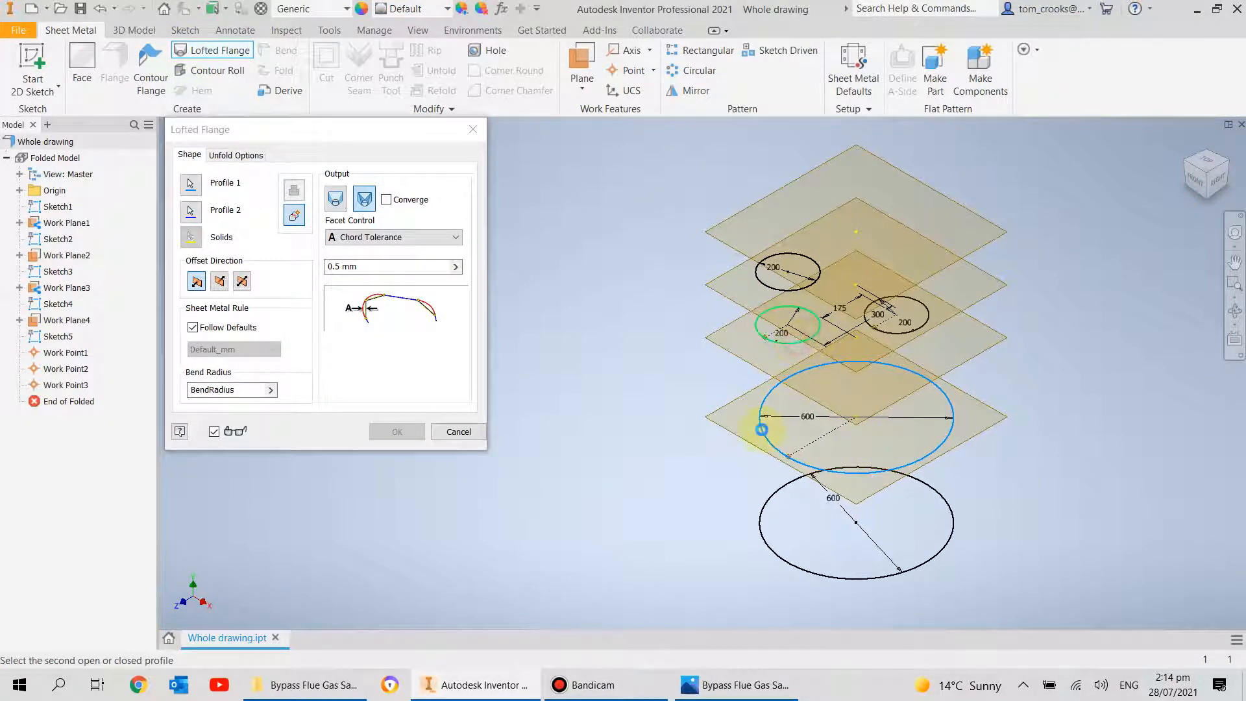
pyautogui.click(335, 201)
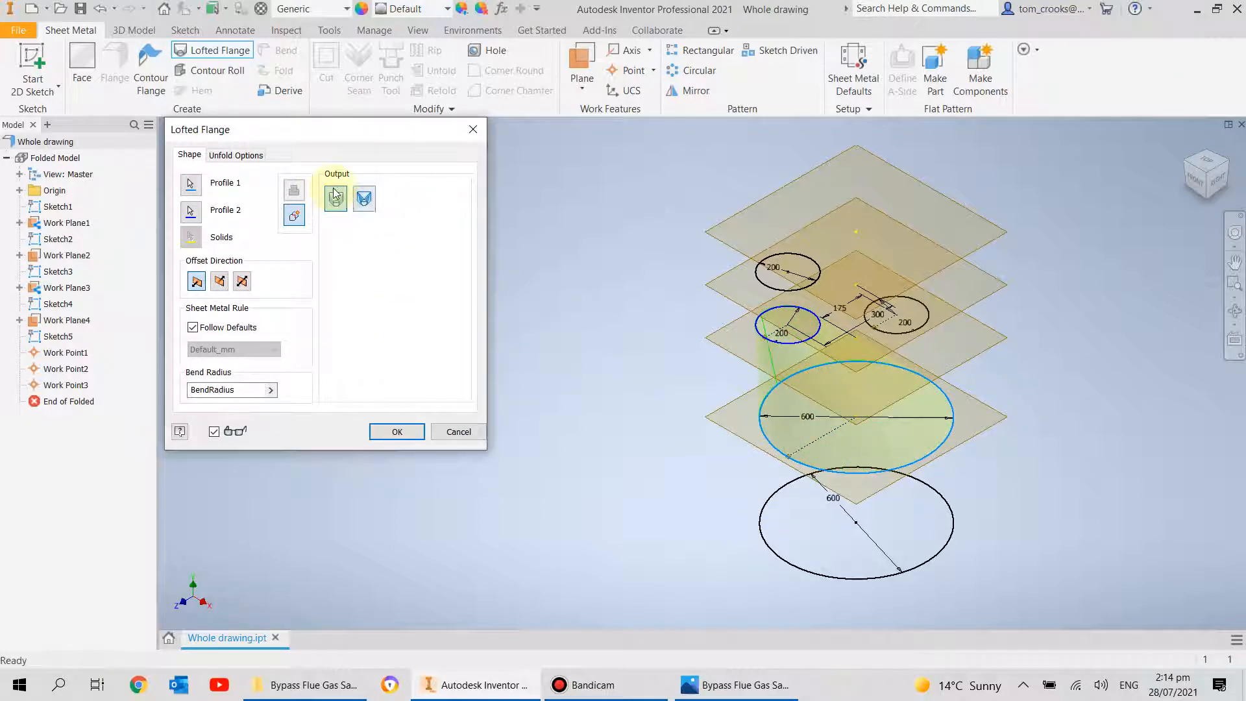
pyautogui.scroll(-3, 817, 334)
pyautogui.scroll(-5, 805, 315)
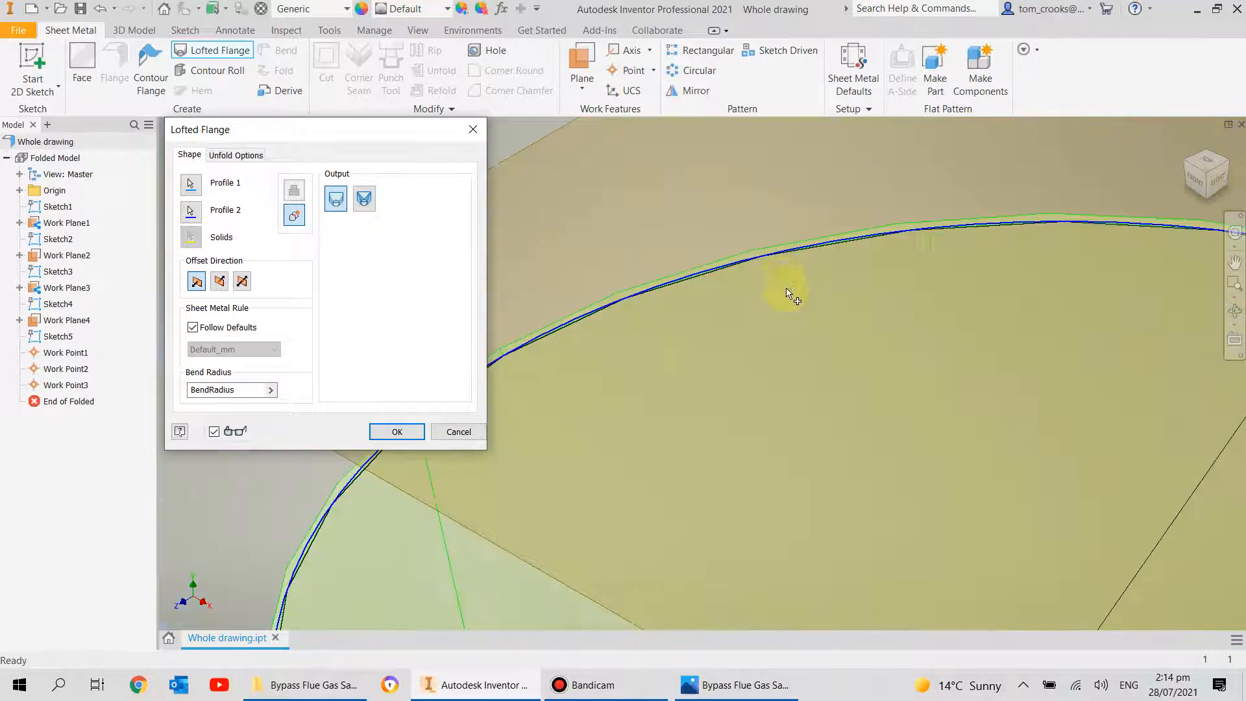
pyautogui.click(220, 281)
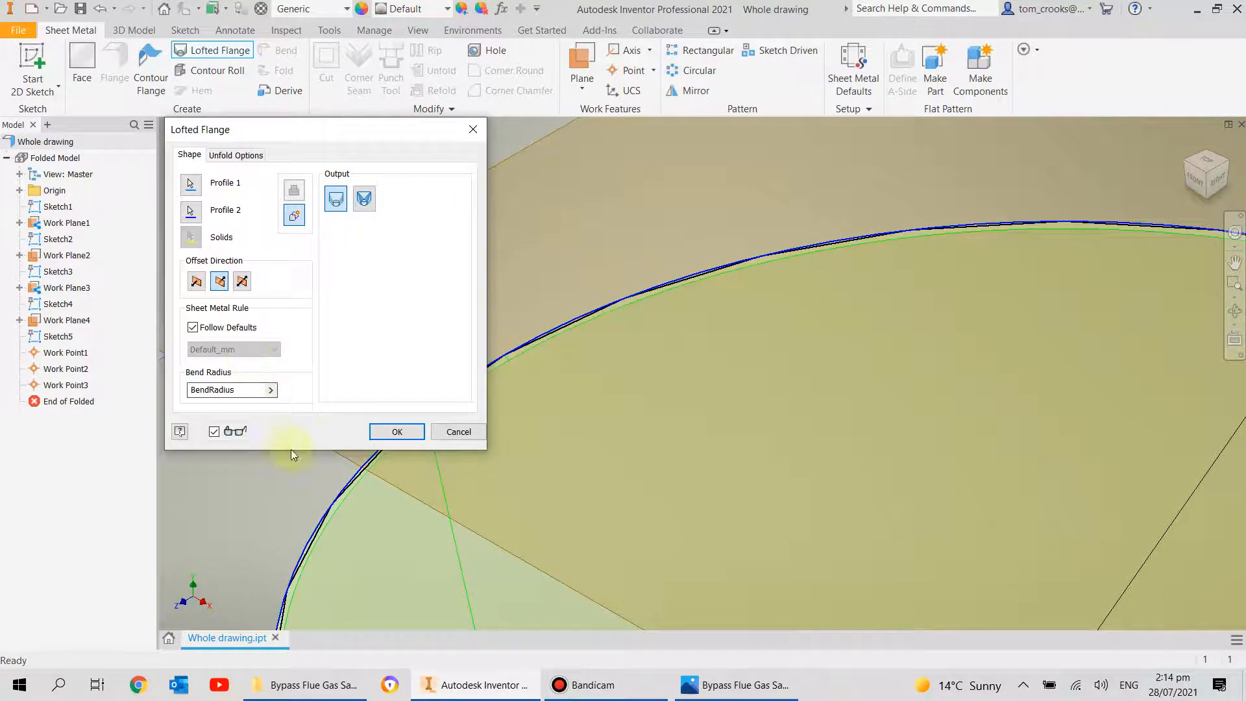
pyautogui.click(397, 431)
pyautogui.scroll(6, 358, 353)
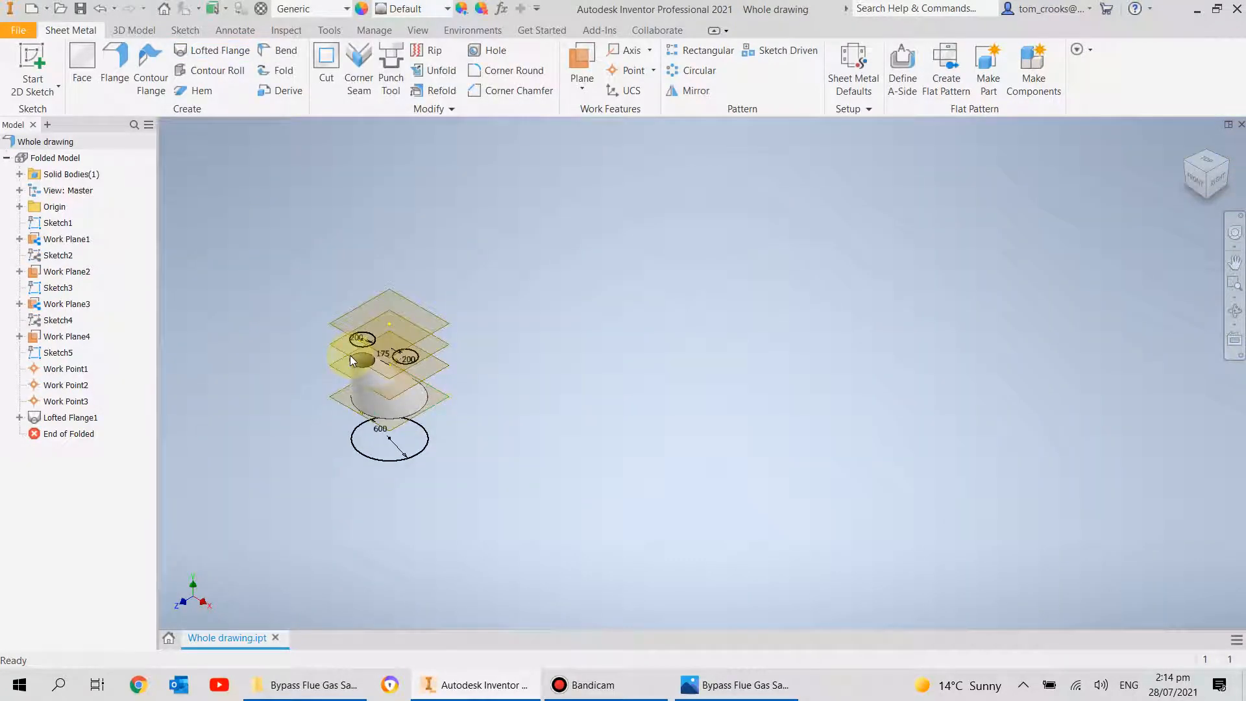
# - Rip the lofted transition at the work point on its small upper rim, using a single-point rip with a 0.1 mm gap
pyautogui.scroll(-3, 349, 356)
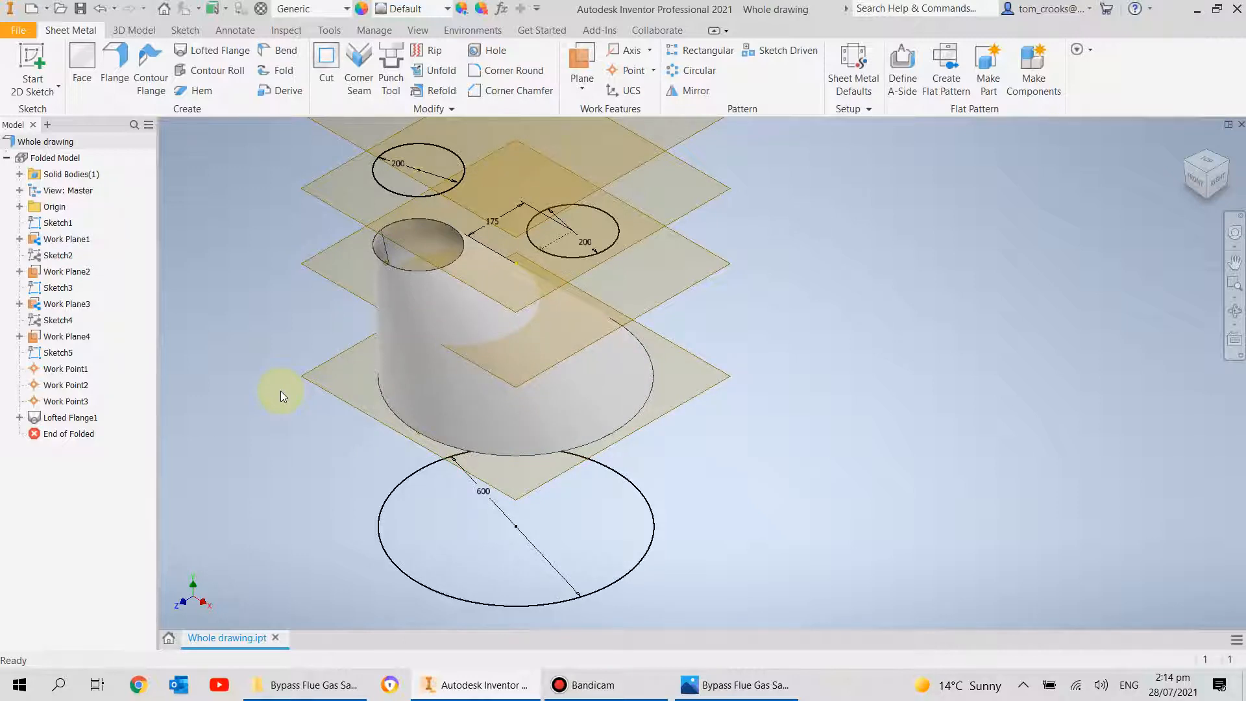
pyautogui.moveTo(280, 391); pyautogui.dragTo(363, 412, button='middle')
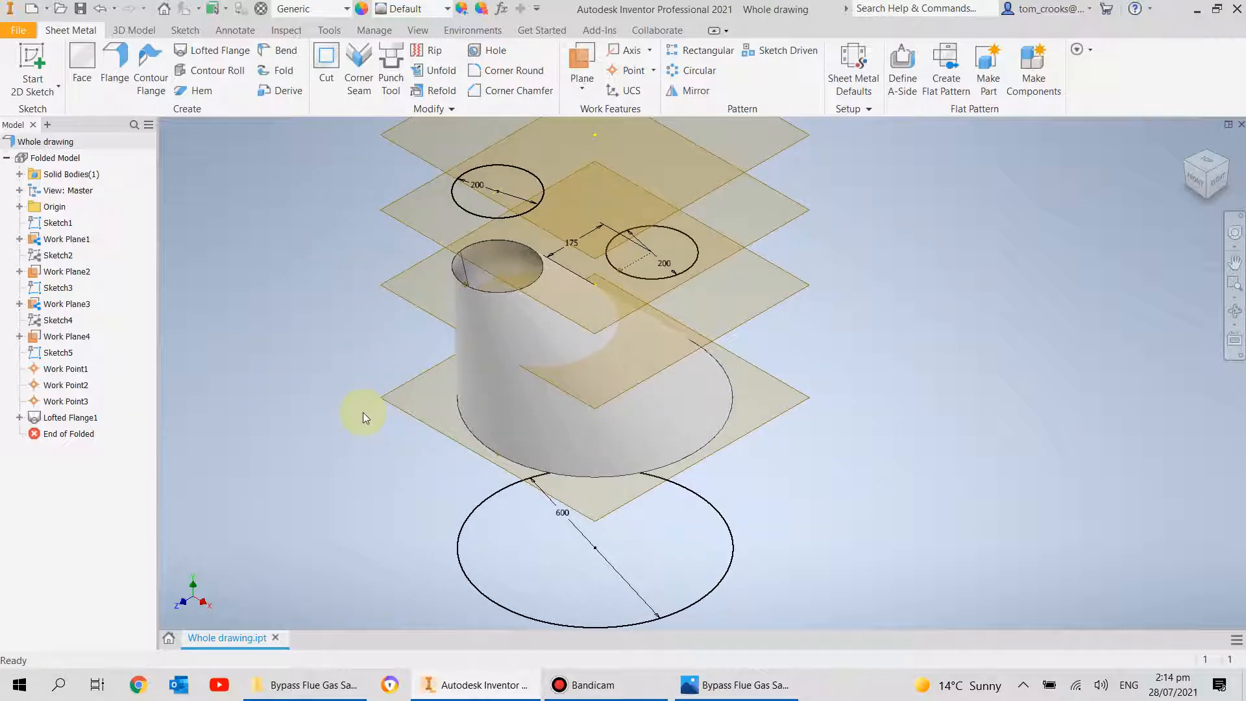
pyautogui.scroll(2, 363, 412)
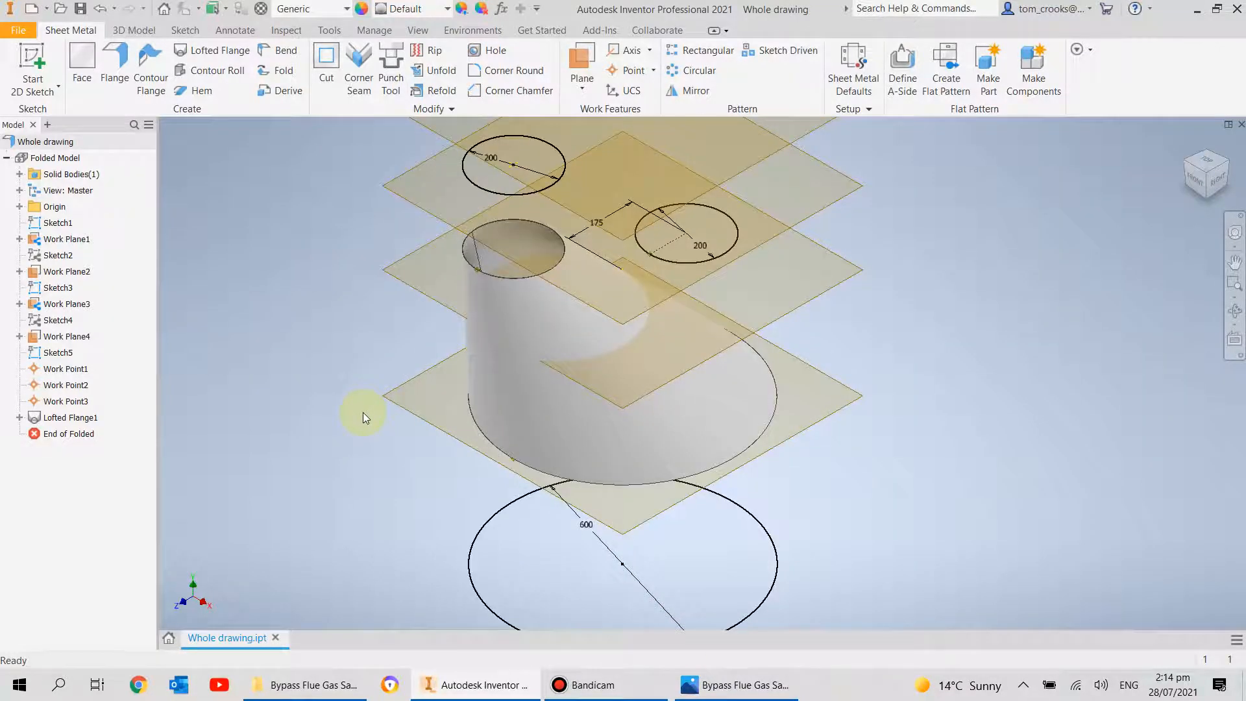
pyautogui.moveTo(363, 411); pyautogui.dragTo(318, 422, button='middle')
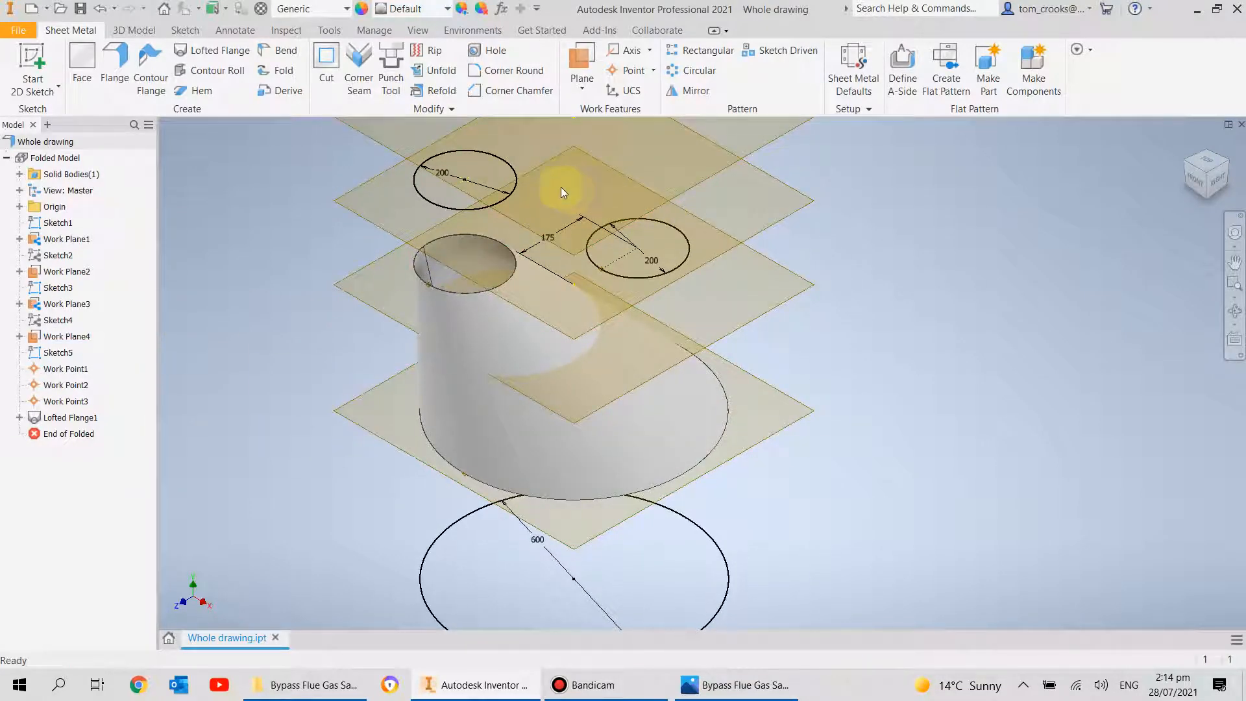
pyautogui.click(429, 51)
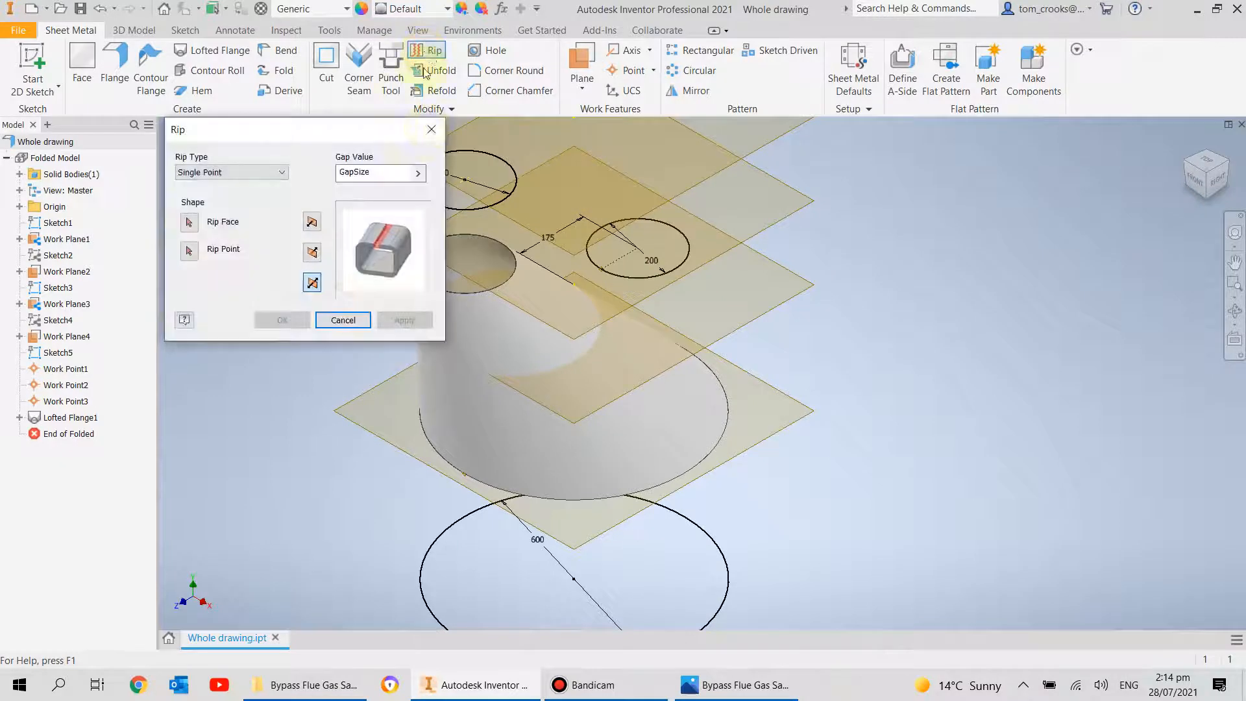
pyautogui.click(476, 366)
pyautogui.moveTo(466, 369); pyautogui.dragTo(604, 387, button='middle')
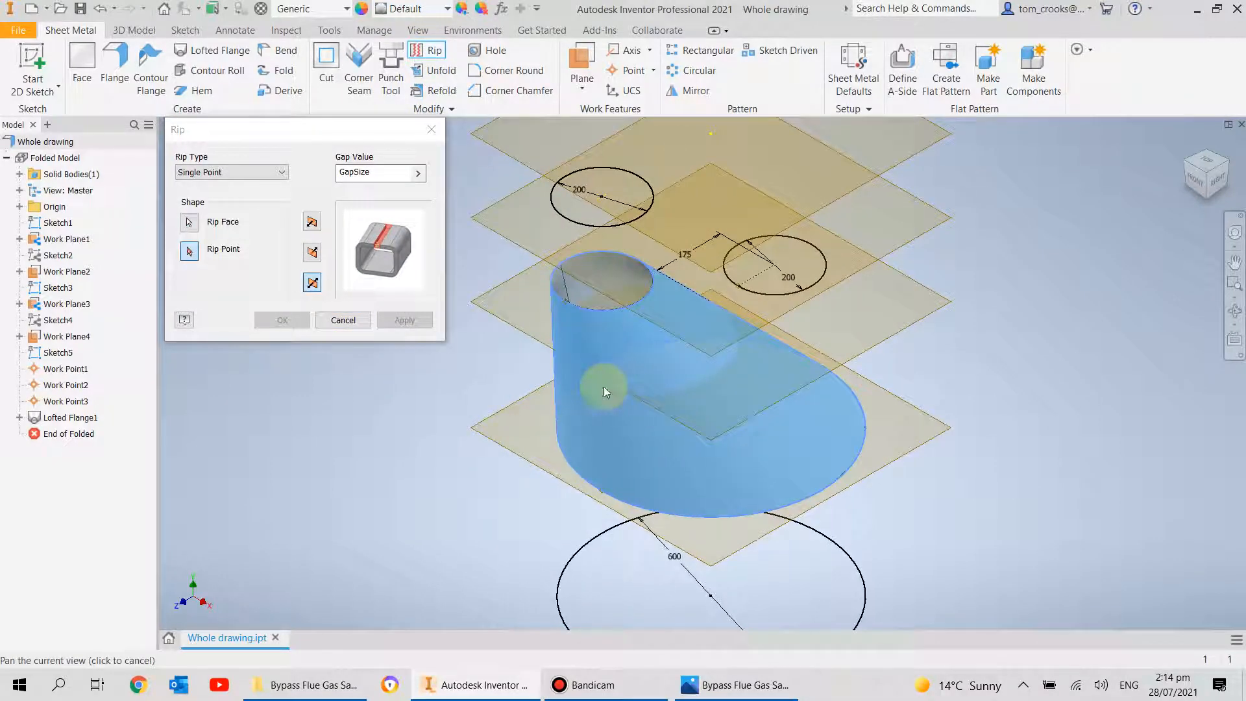
pyautogui.click(565, 301)
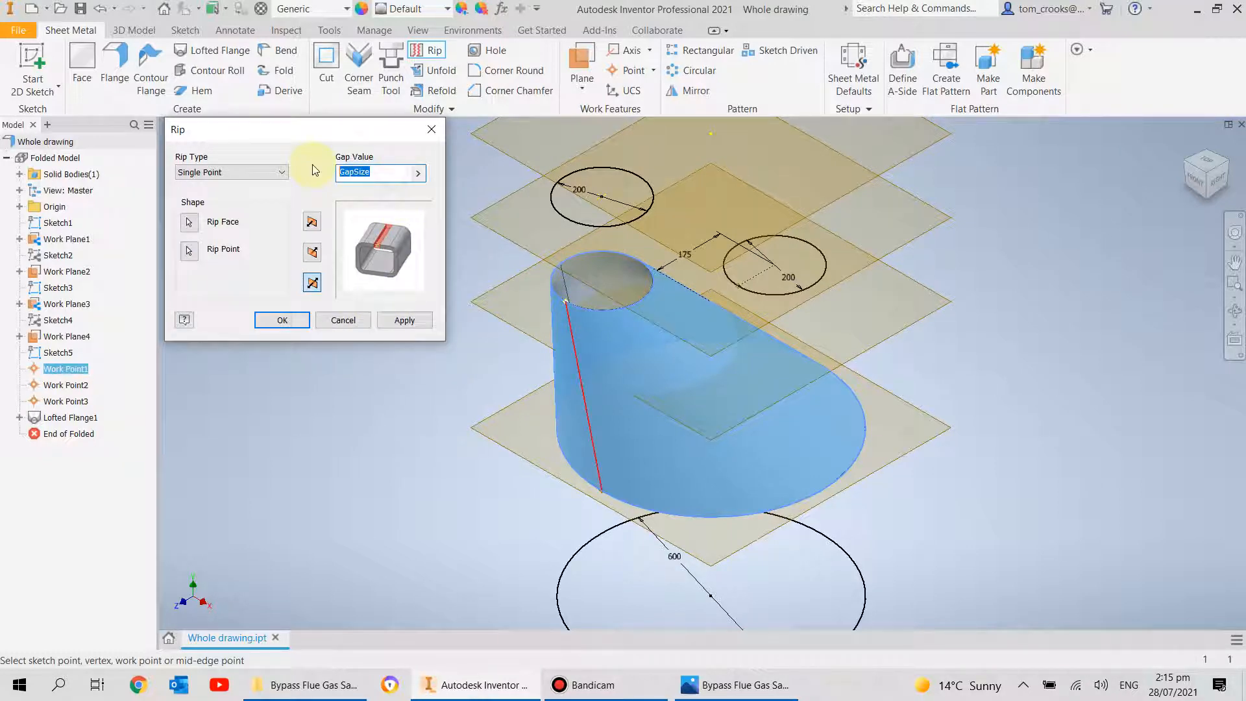
pyautogui.write('0.1')
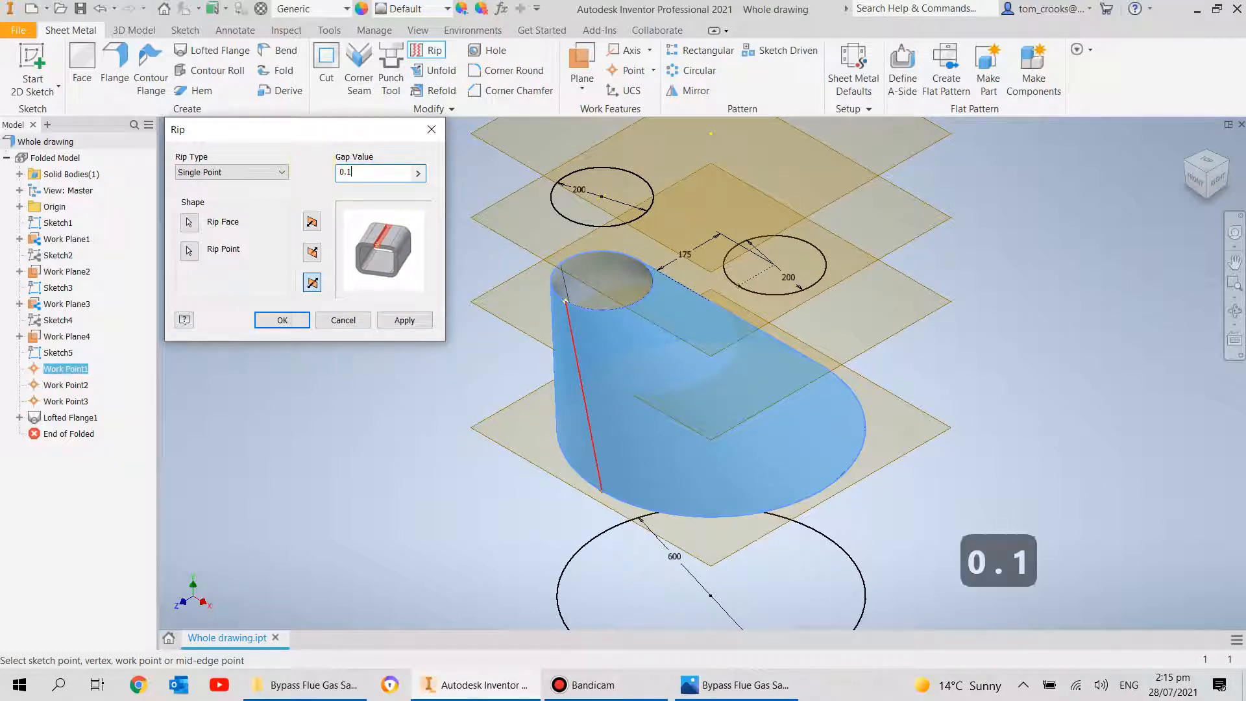
pyautogui.press('Return')
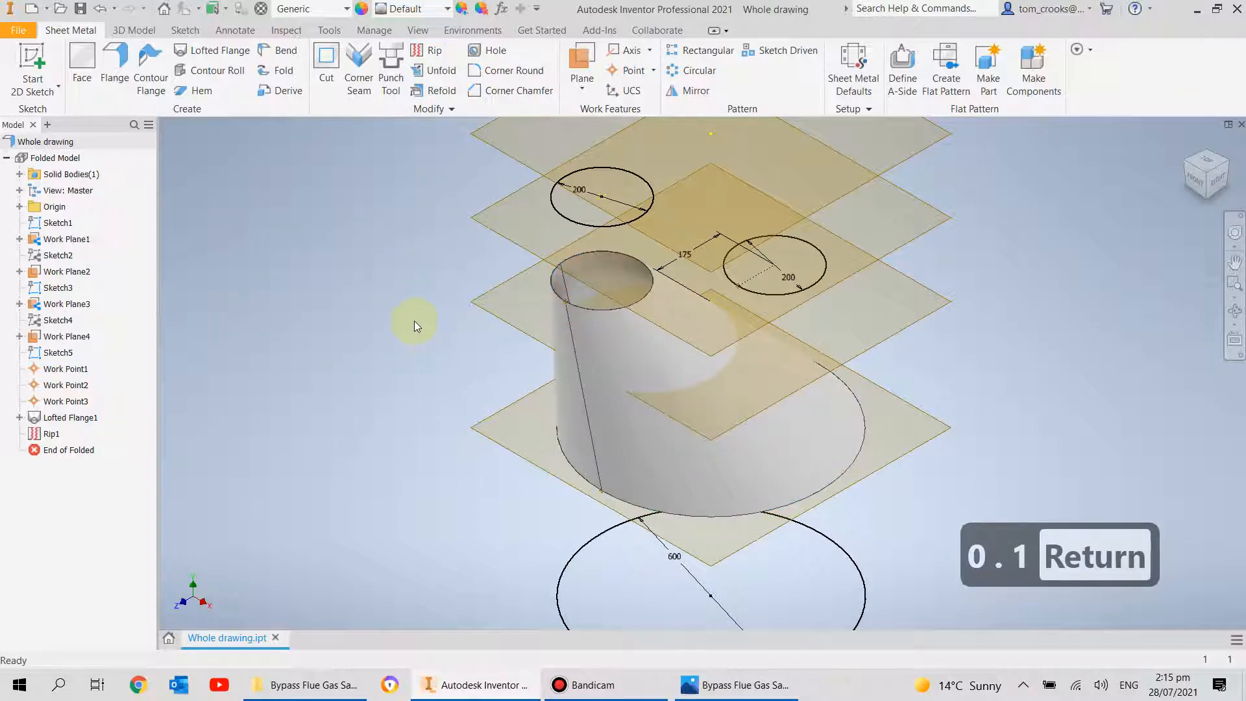
# - Cut the side opening through the transition's sloping wall using the 200 mm circle above it, with extents set to All
pyautogui.scroll(-3, 414, 320)
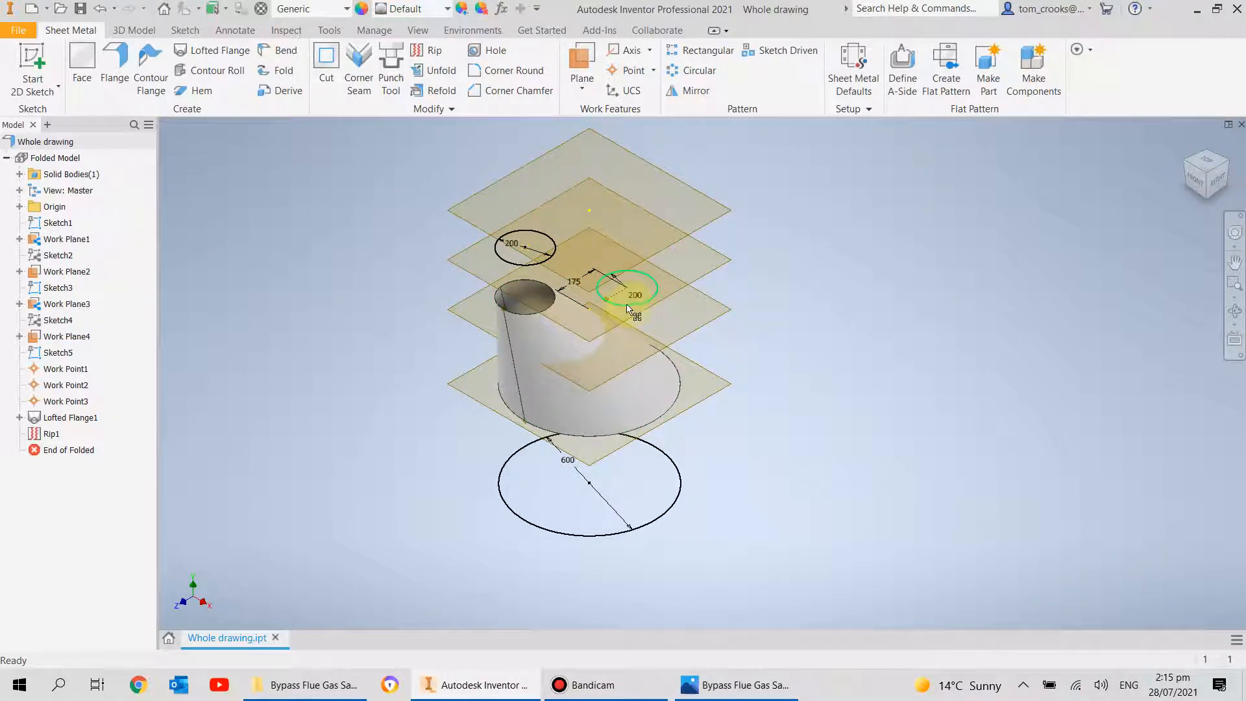
pyautogui.click(330, 60)
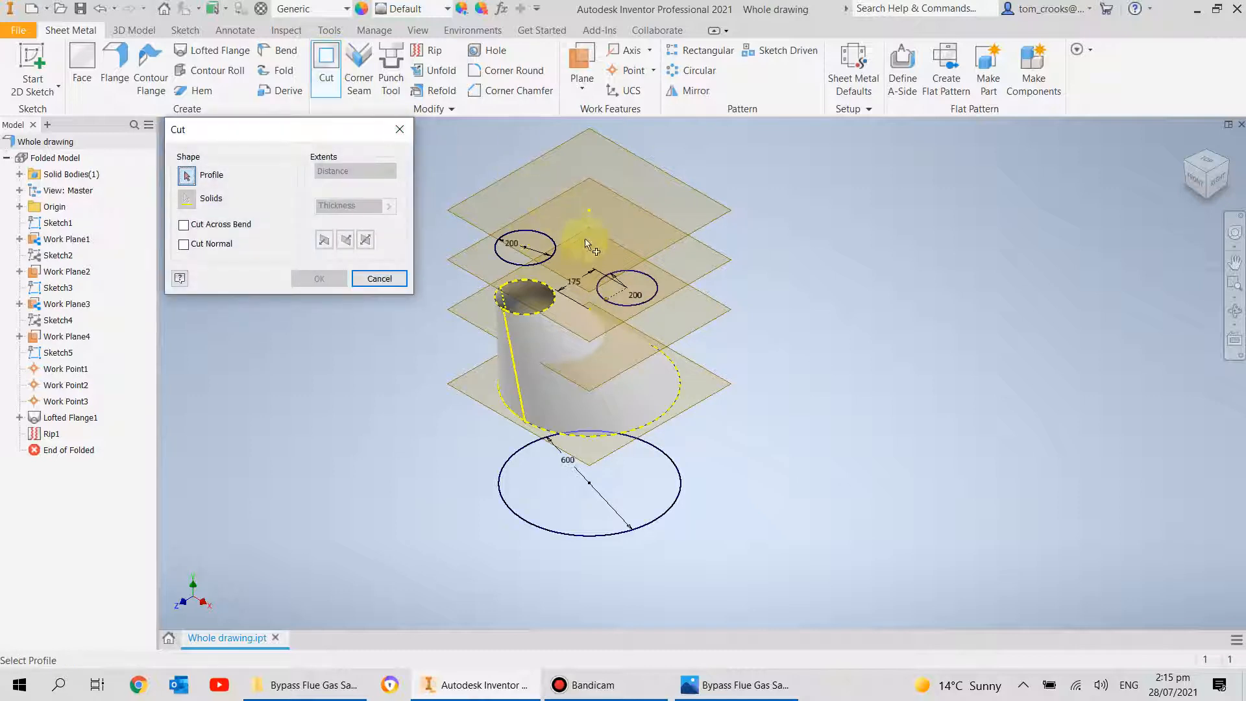
pyautogui.click(622, 295)
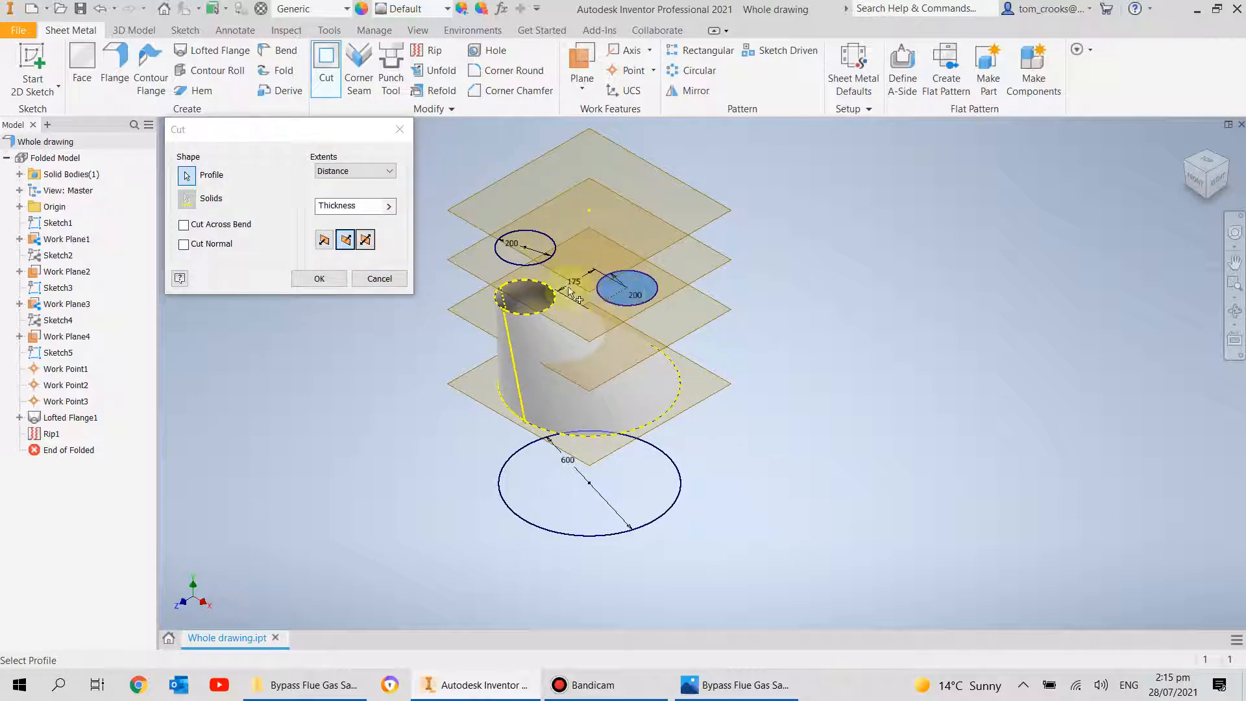
pyautogui.click(388, 171)
pyautogui.click(365, 227)
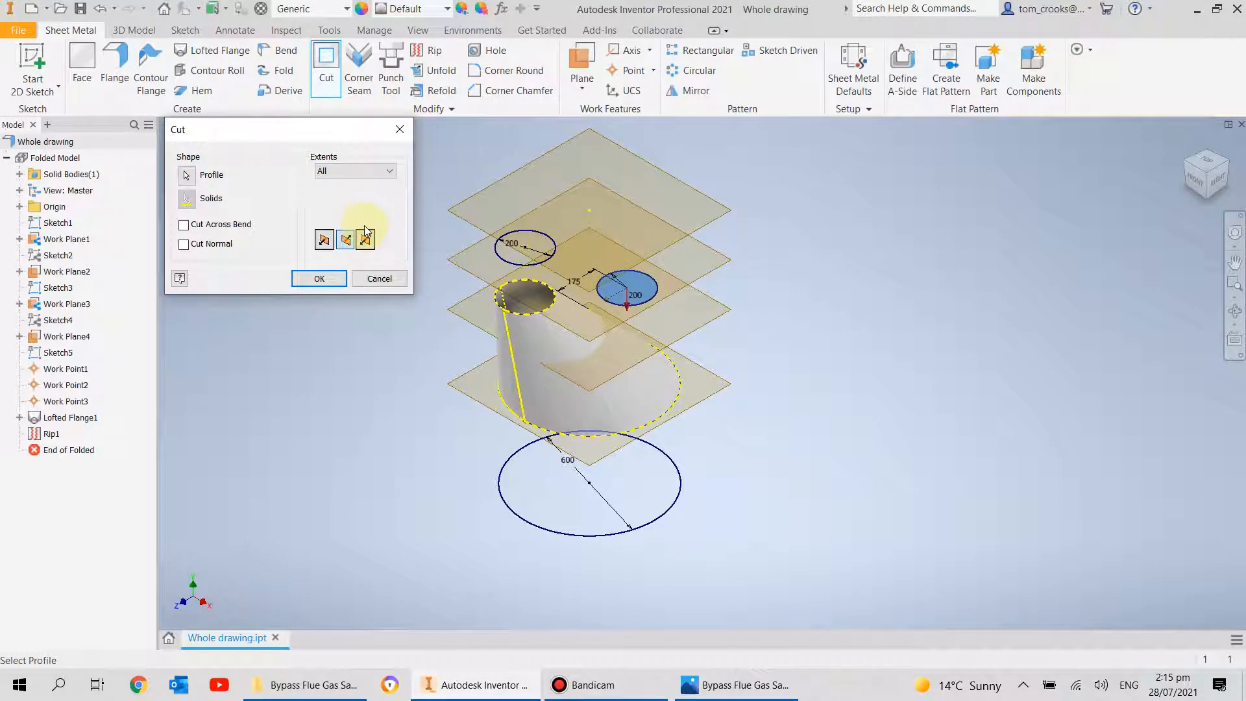
pyautogui.moveTo(660, 299)
pyautogui.keyDown('shift'); pyautogui.mouseDown(button='middle')
pyautogui.moveTo(646, 354)
pyautogui.moveTo(662, 282)
pyautogui.mouseUp(button='middle'); pyautogui.keyUp('shift')
pyautogui.click(326, 279)
pyautogui.keyDown('shift'); pyautogui.moveTo(749, 344); pyautogui.dragTo(712, 364, button='middle'); pyautogui.keyUp('shift')
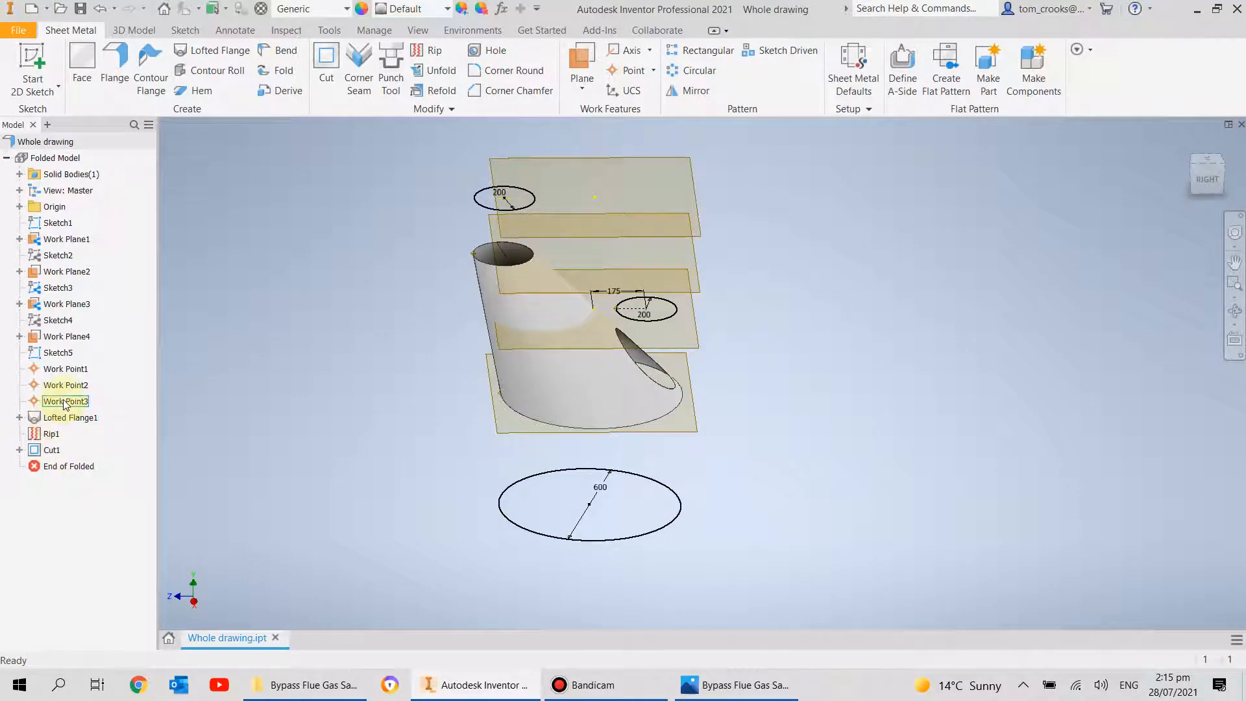
# - Hide all the sketches, work planes and work points so that only the ripped transition is shown
pyautogui.click(57, 369)
pyautogui.keyDown('shift'); pyautogui.click(58, 336); pyautogui.keyUp('shift')
pyautogui.keyDown('shift'); pyautogui.click(58, 319); pyautogui.keyUp('shift')
pyautogui.keyDown('shift'); pyautogui.click(64, 303); pyautogui.keyUp('shift')
pyautogui.keyDown('shift'); pyautogui.click(57, 287); pyautogui.keyUp('shift')
pyautogui.keyDown('shift'); pyautogui.click(58, 271); pyautogui.keyUp('shift')
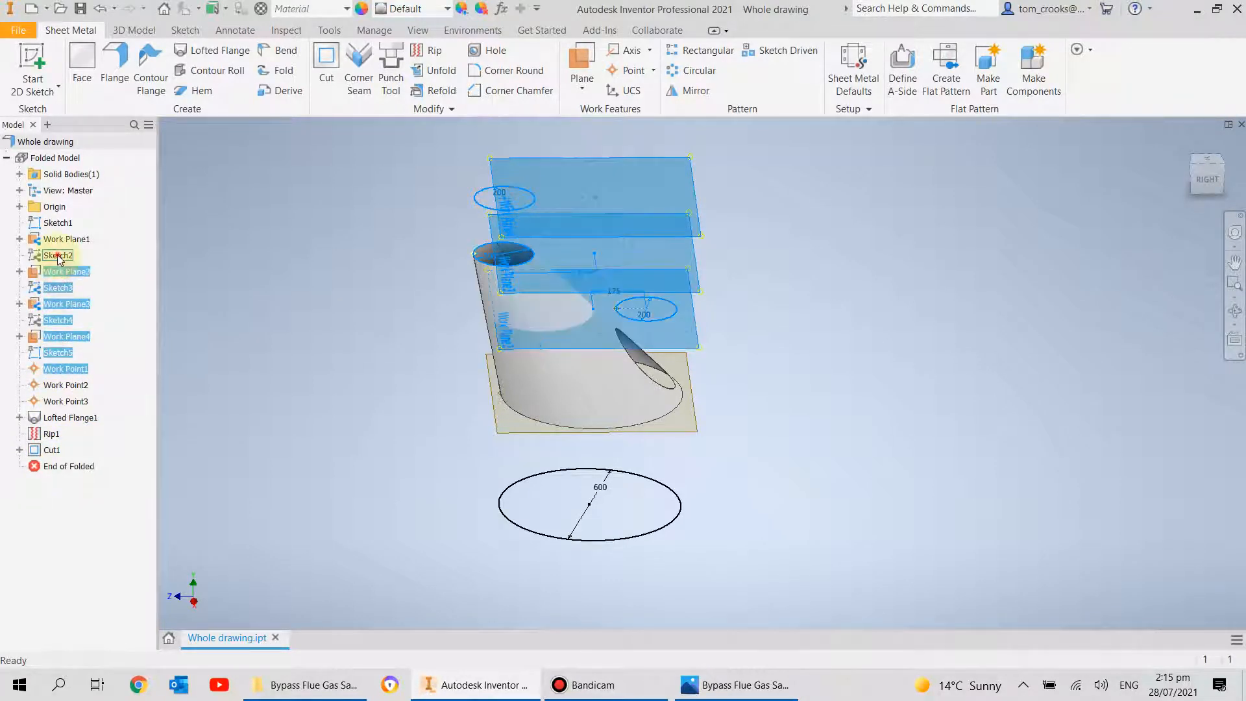
pyautogui.keyDown('shift'); pyautogui.click(58, 255); pyautogui.keyUp('shift')
pyautogui.keyDown('shift'); pyautogui.click(62, 239); pyautogui.keyUp('shift')
pyautogui.keyDown('shift'); pyautogui.click(58, 223); pyautogui.keyUp('shift')
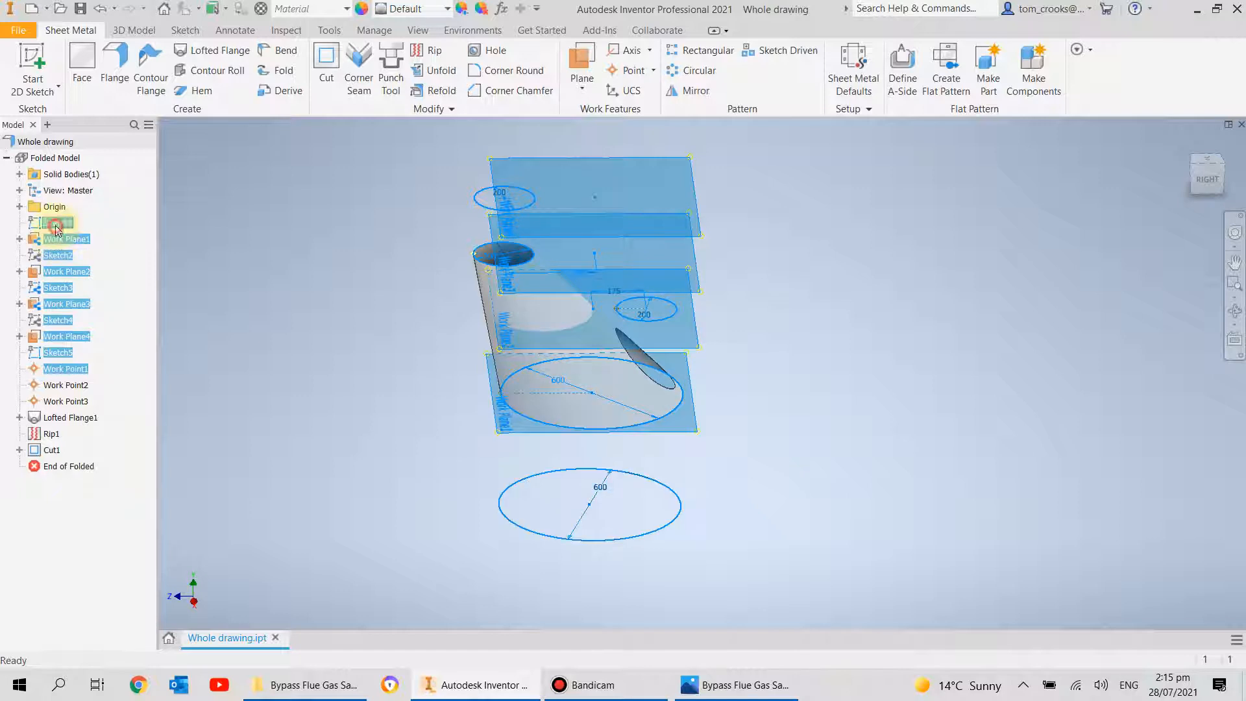
pyautogui.keyDown('shift'); pyautogui.click(64, 385); pyautogui.keyUp('shift')
pyautogui.keyDown('shift'); pyautogui.click(65, 401); pyautogui.keyUp('shift')
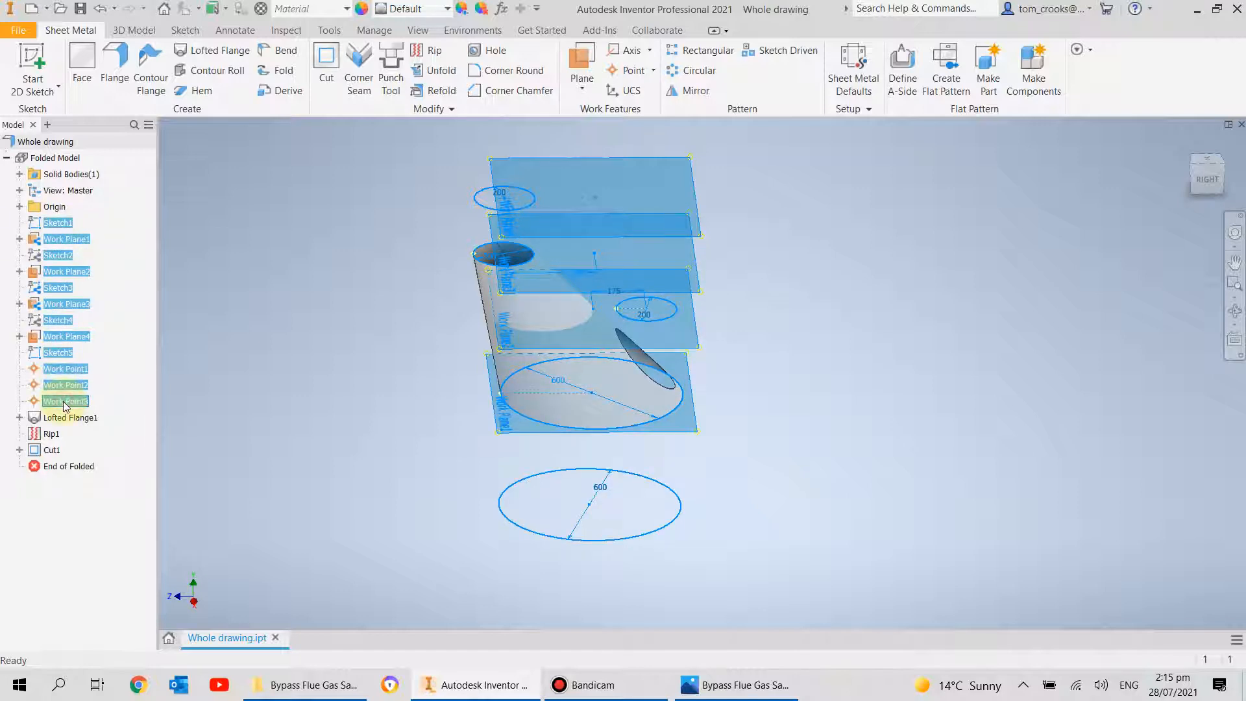
pyautogui.rightClick(65, 401)
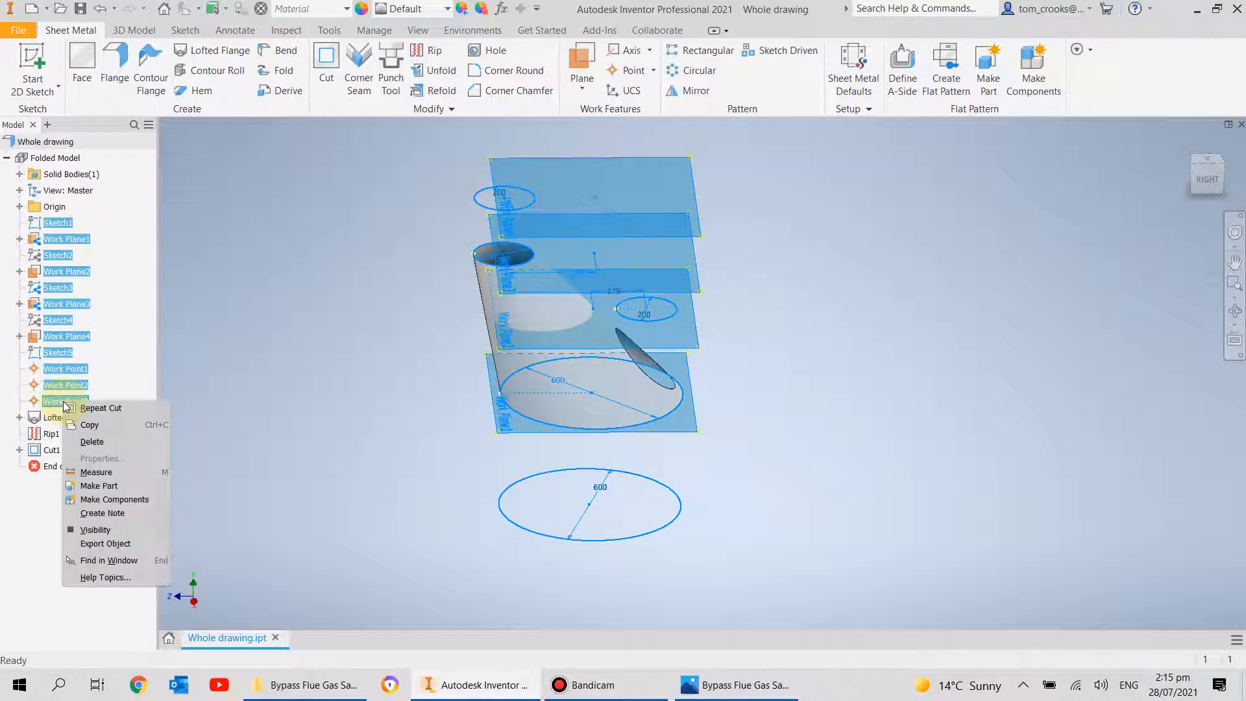
pyautogui.click(105, 528)
# - Create the flat pattern of the transition with its side opening and return to the folded part
pyautogui.keyDown('shift'); pyautogui.moveTo(379, 436); pyautogui.dragTo(357, 486, button='middle'); pyautogui.keyUp('shift')
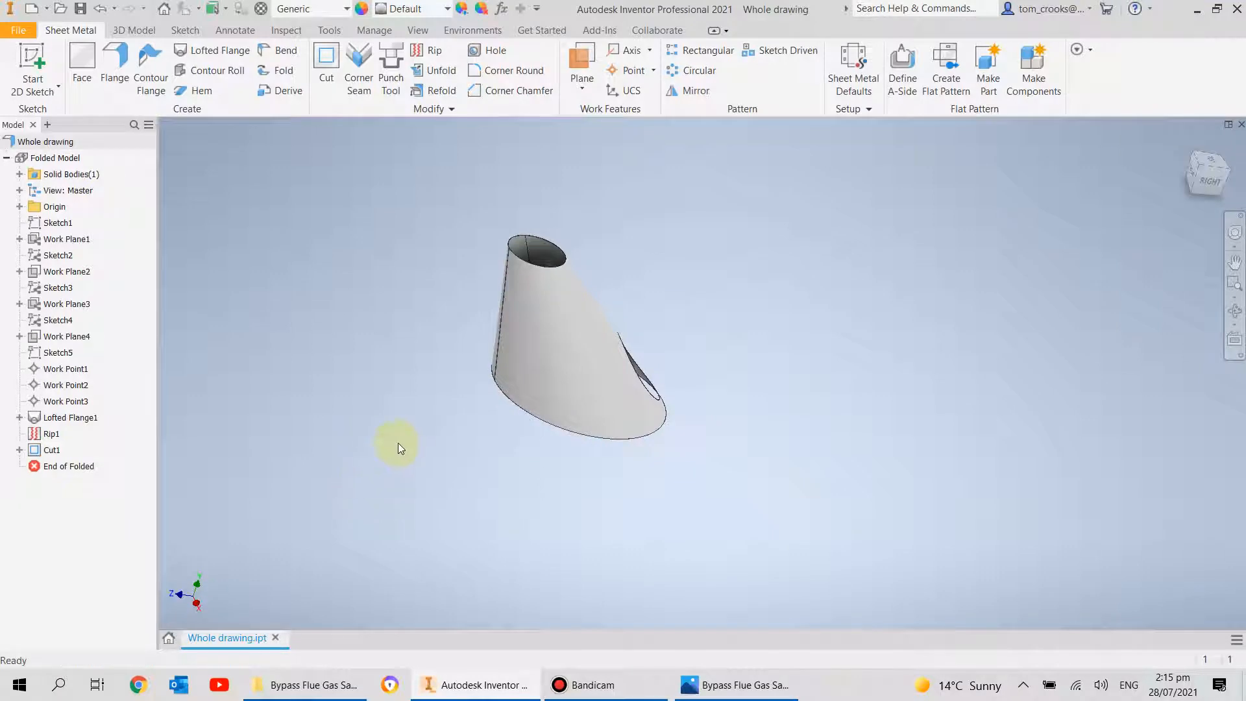
pyautogui.click(948, 68)
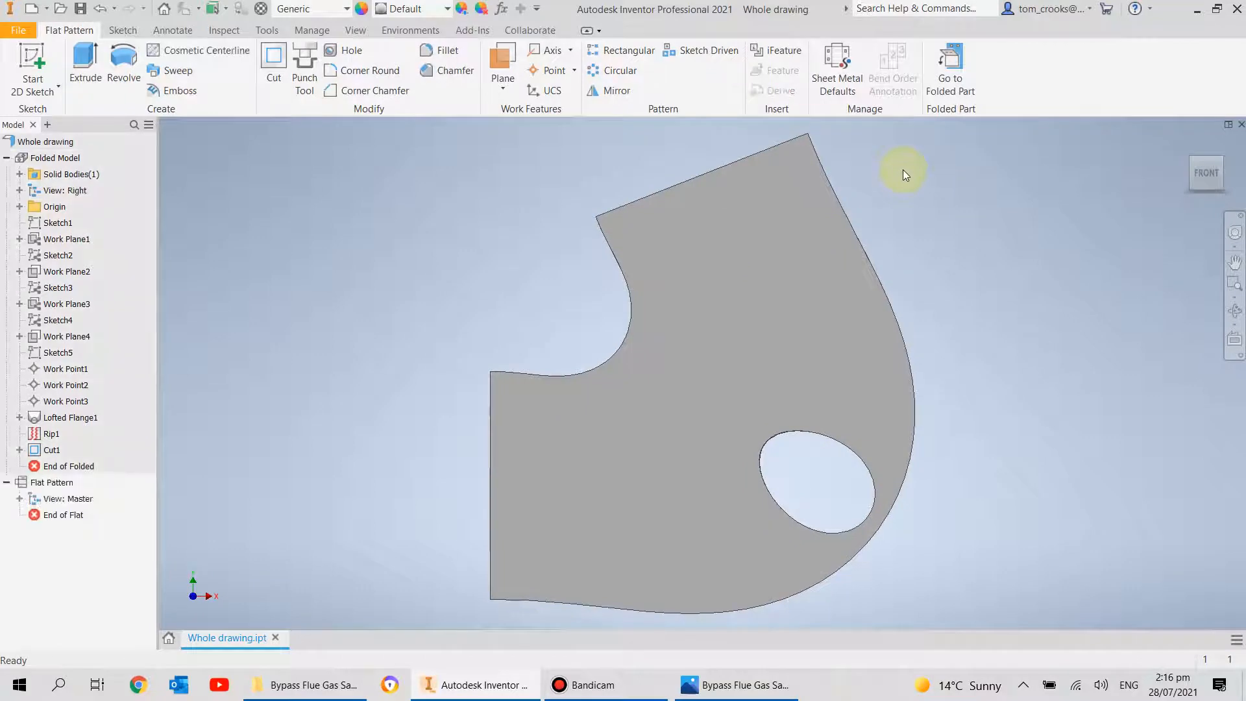
pyautogui.click(957, 72)
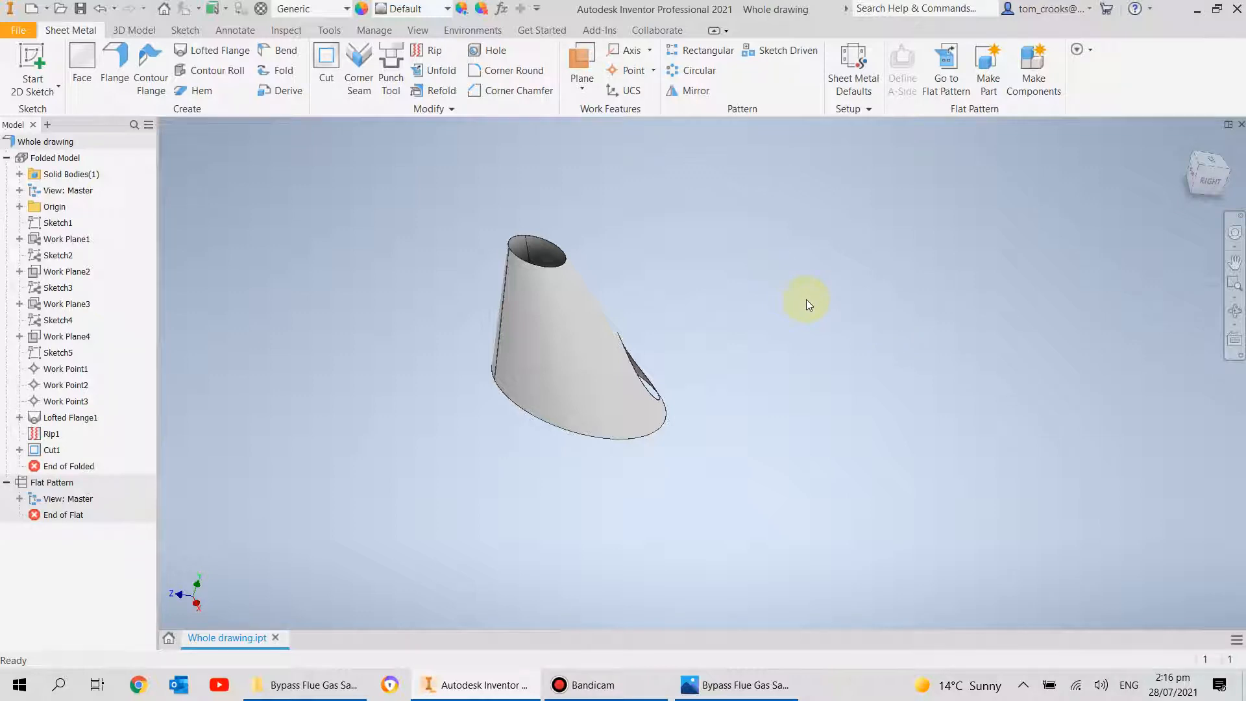
# - Save the part as Transition in the Bypass Flue Gas Sampler folder, replacing the existing file
pyautogui.click(18, 29)
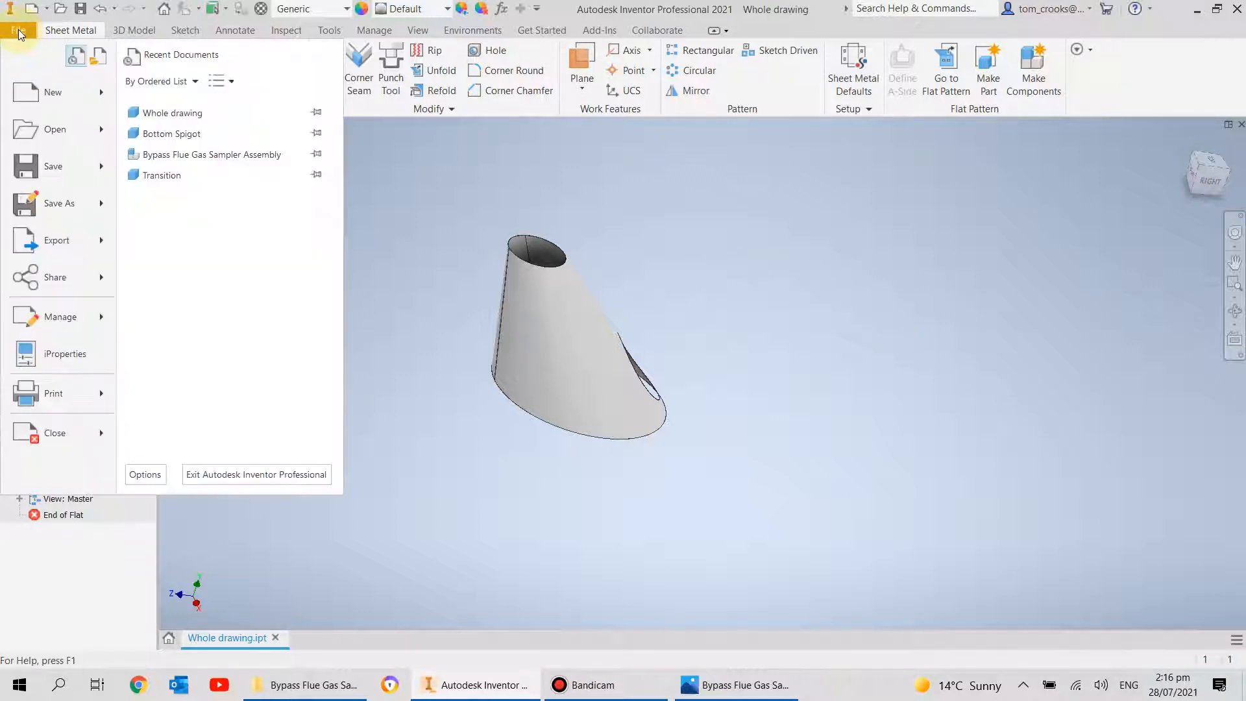
pyautogui.click(714, 404)
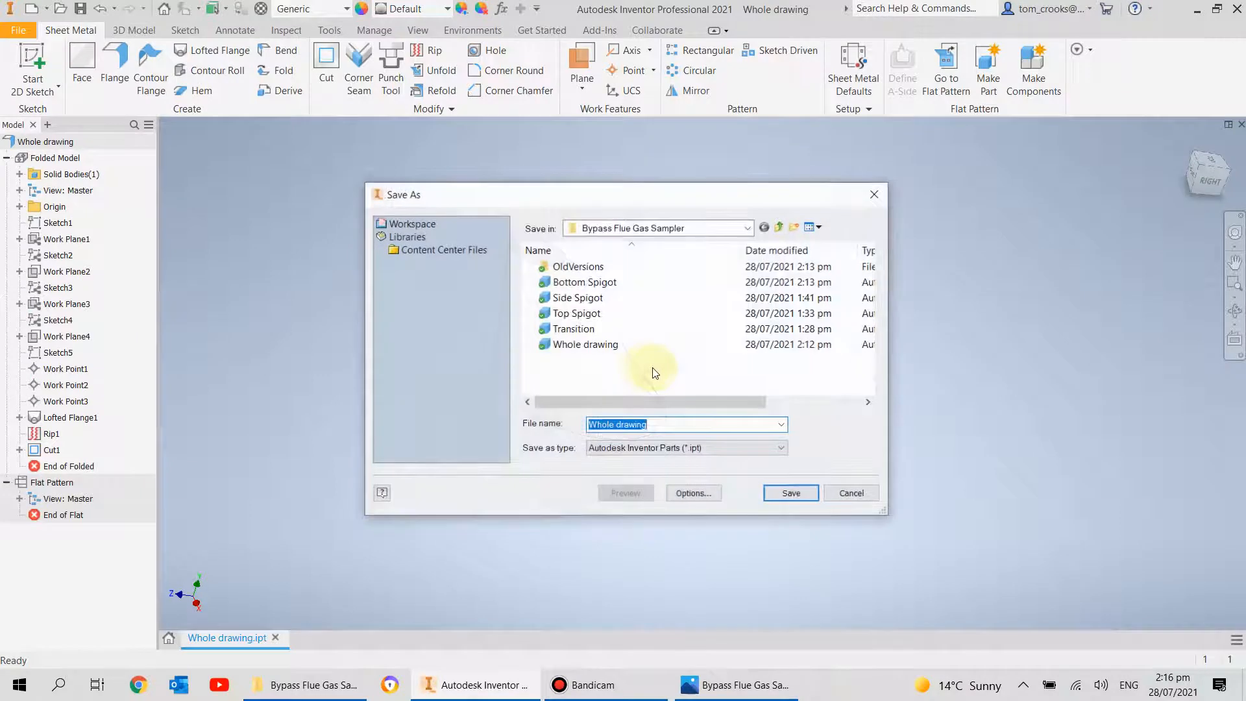
pyautogui.click(571, 328)
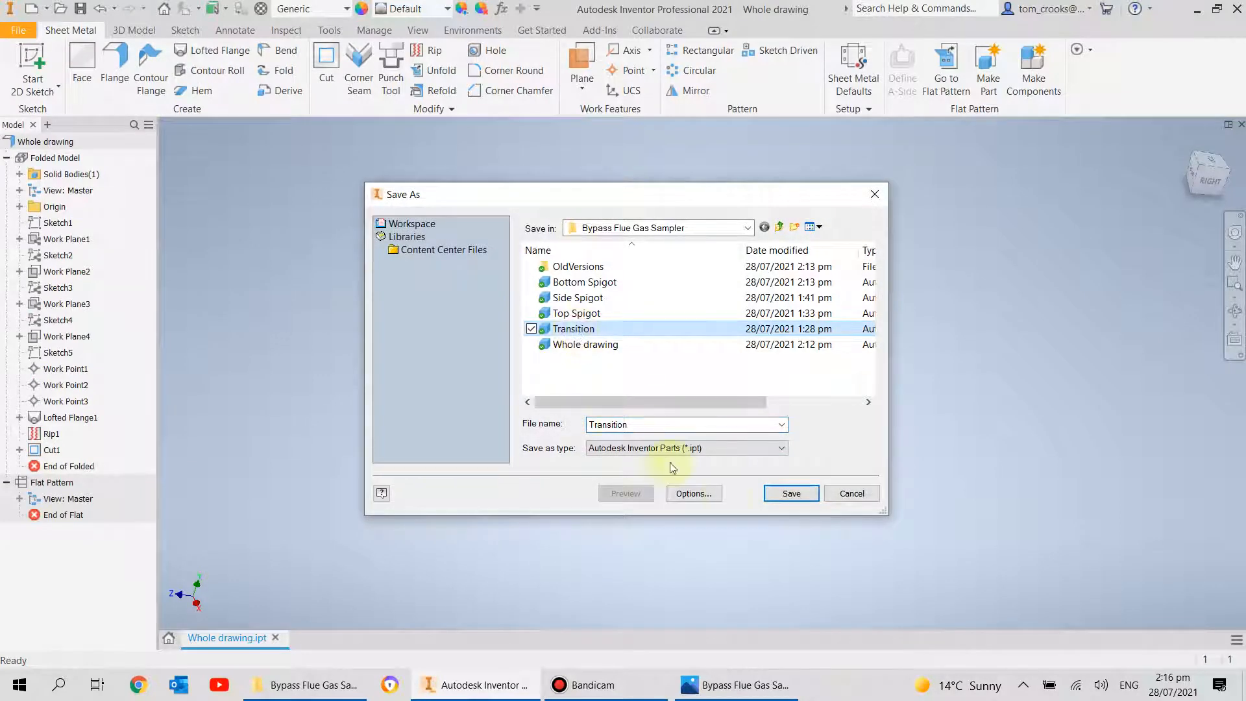
pyautogui.click(788, 494)
pyautogui.click(660, 345)
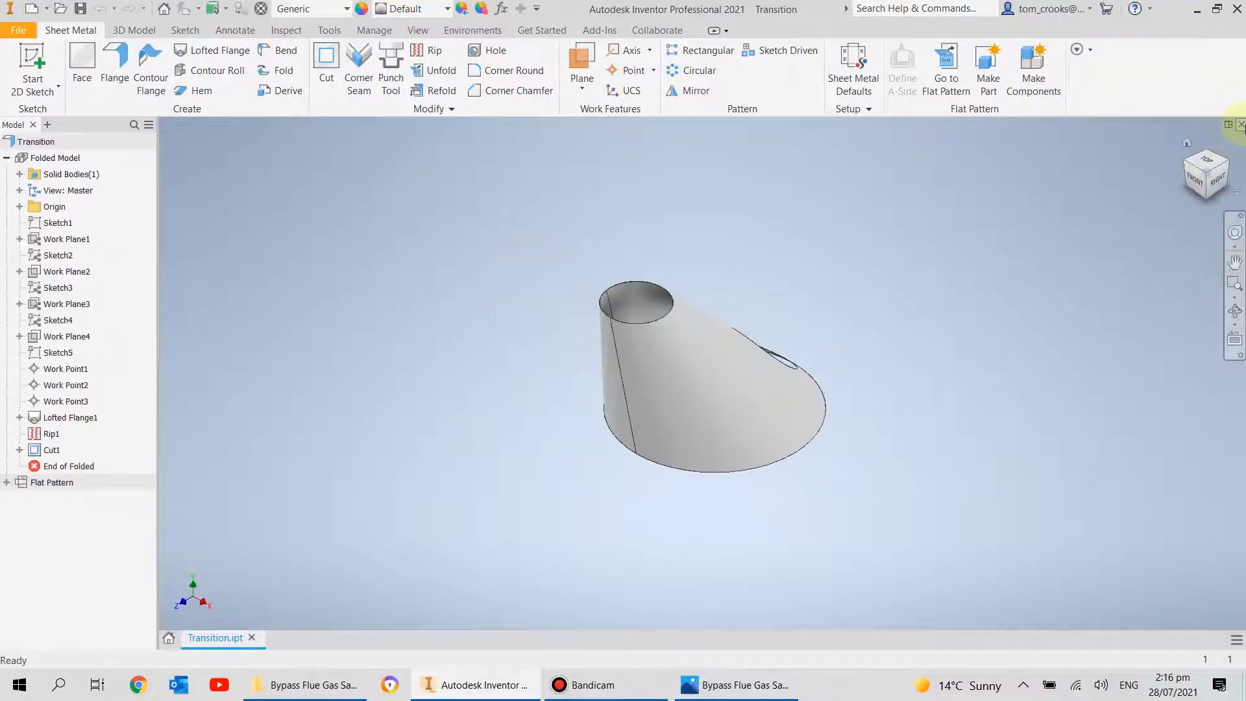
# - Close the Transition part and reopen Whole drawing from the recent documents
pyautogui.click(1241, 124)
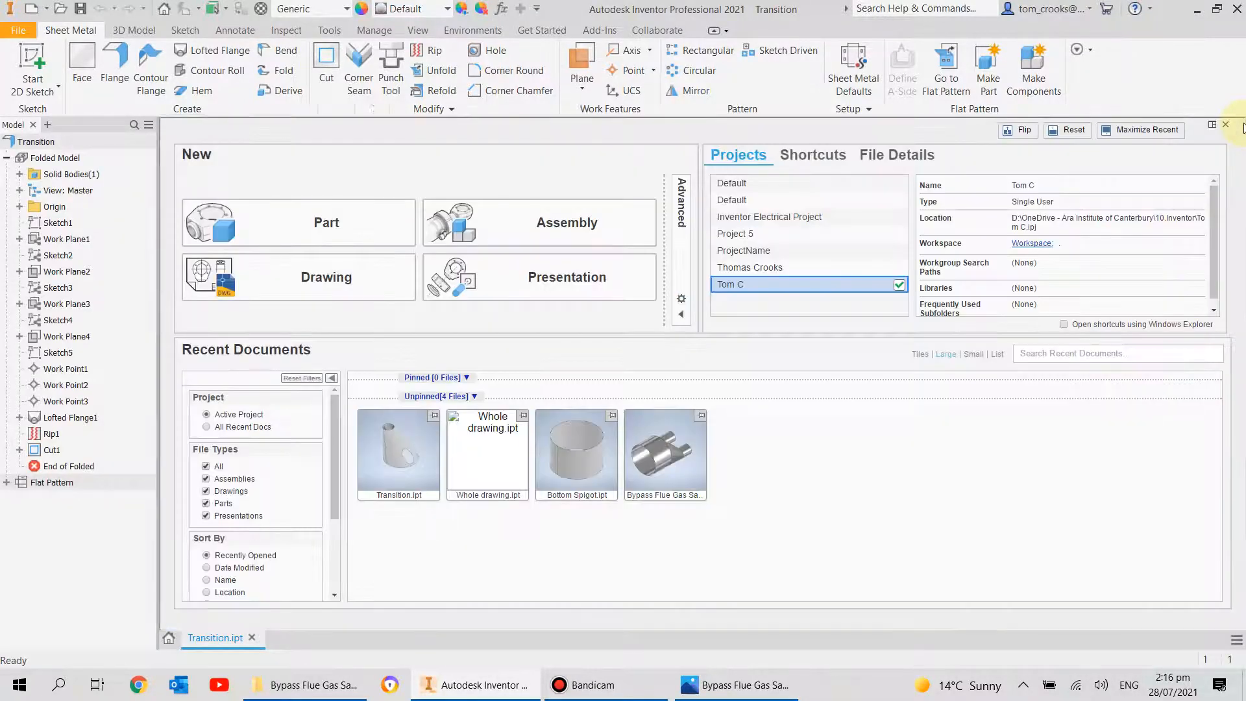
pyautogui.click(490, 466)
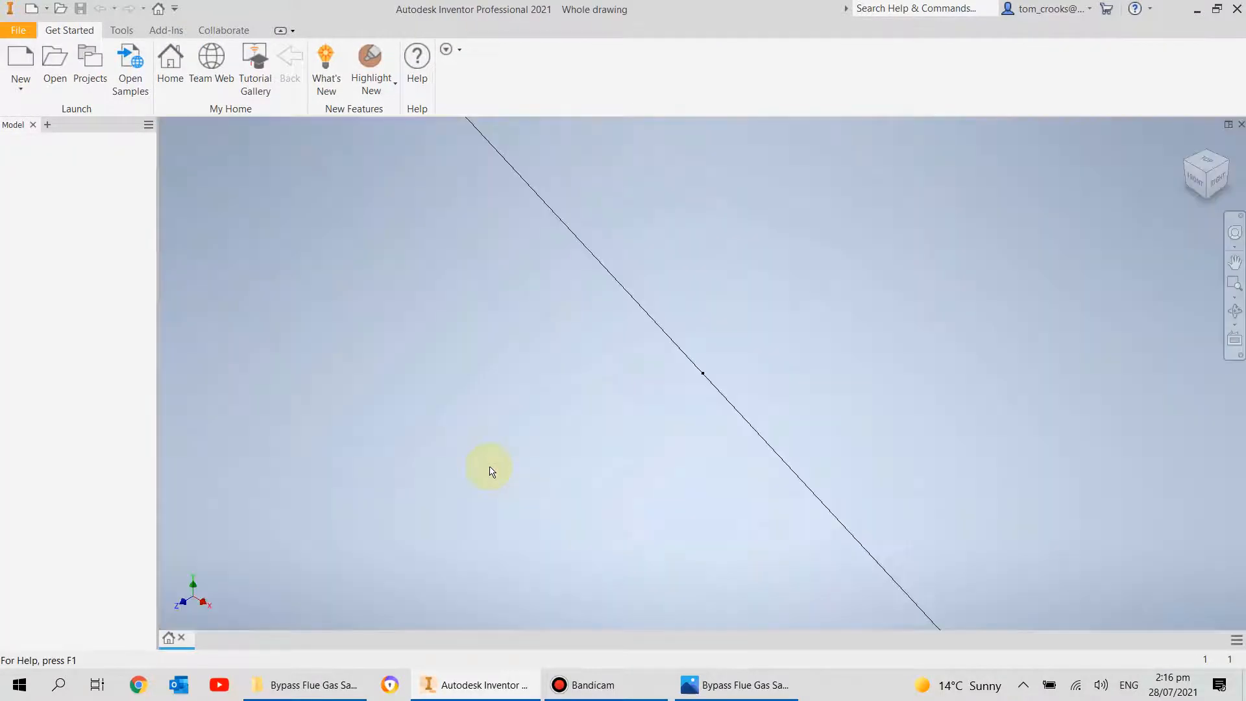
# - Create a Die Formed lofted flange between the two vertically aligned 200 mm circles, using the first offset direction
pyautogui.moveTo(482, 471); pyautogui.dragTo(315, 426, button='middle')
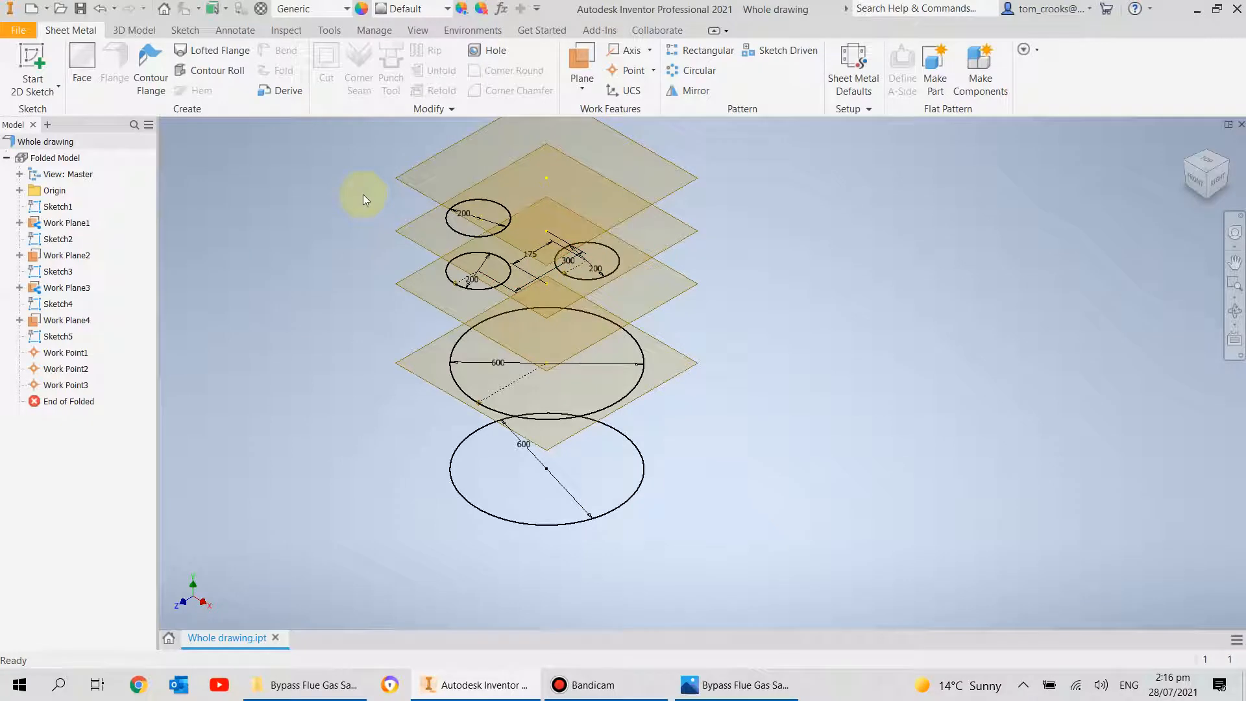
pyautogui.click(220, 50)
pyautogui.click(510, 220)
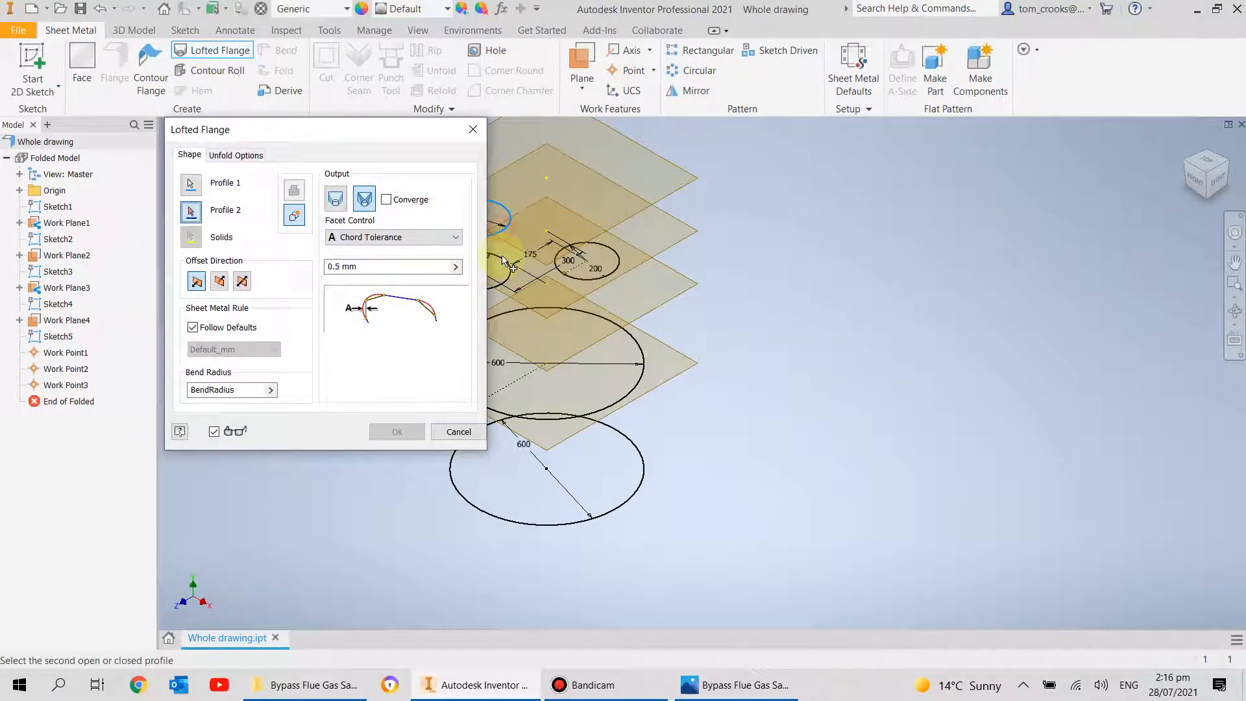
pyautogui.click(513, 283)
pyautogui.scroll(5, 753, 195)
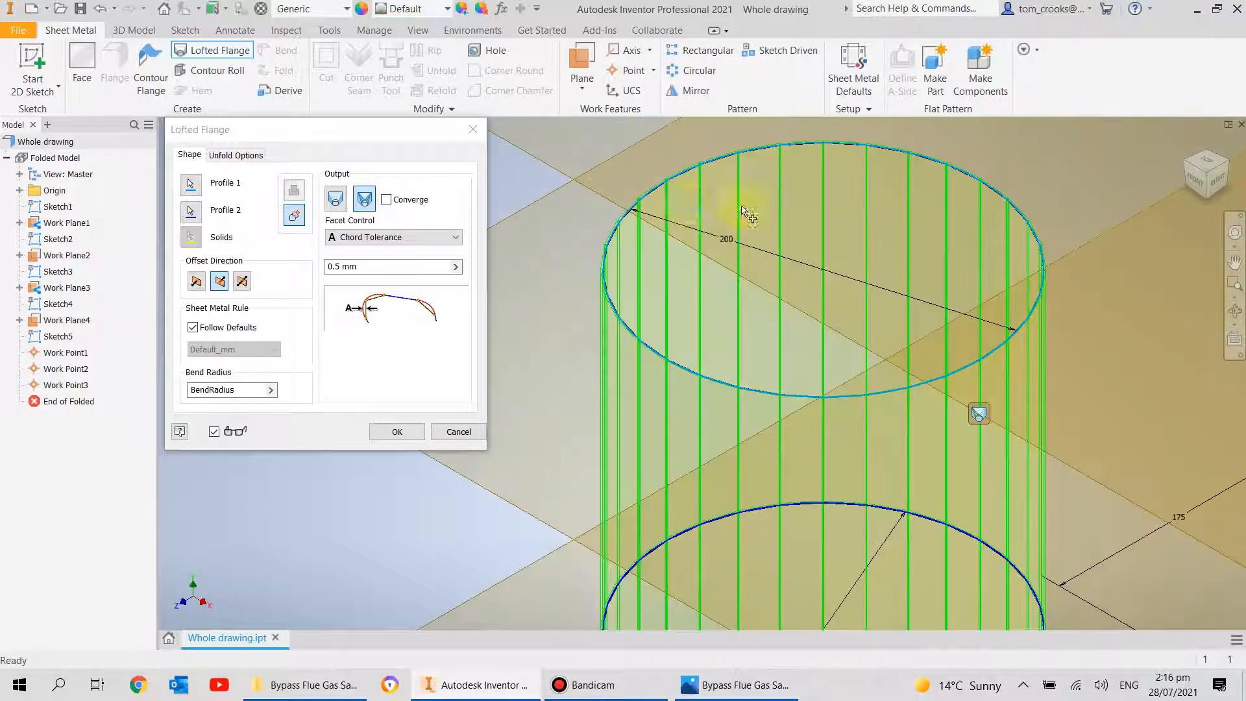
pyautogui.click(335, 198)
pyautogui.scroll(-3, 740, 243)
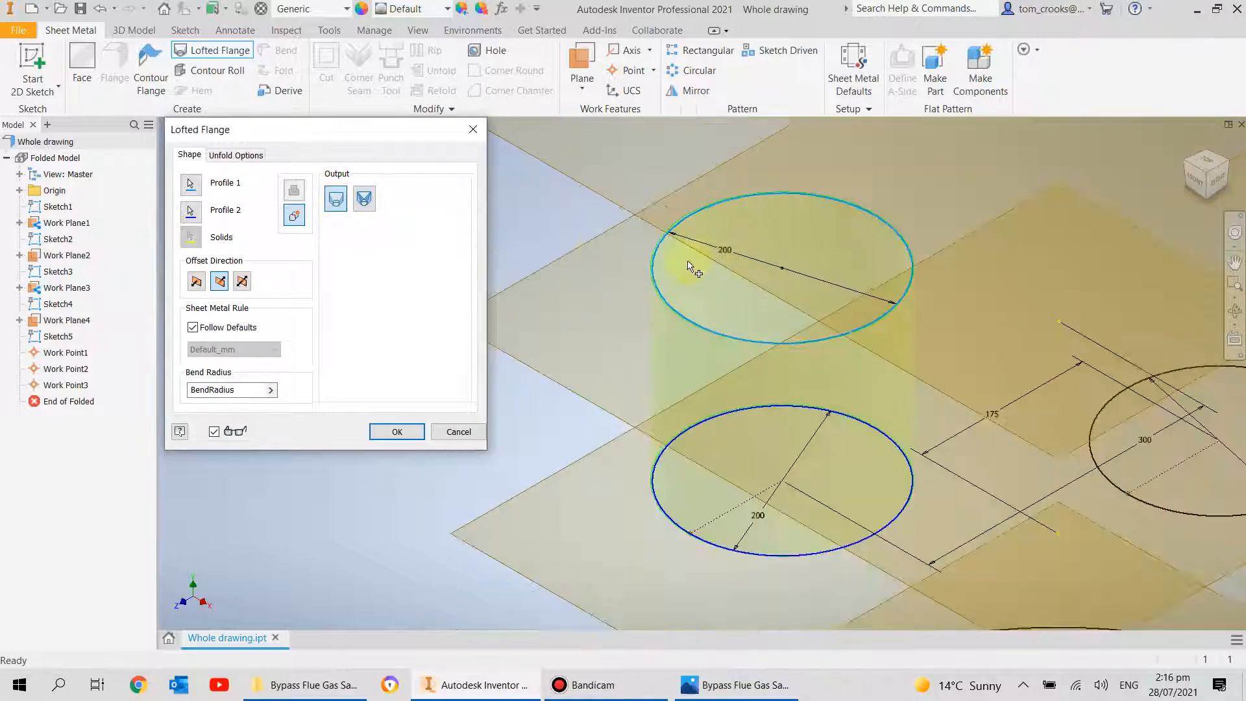
pyautogui.scroll(6, 740, 241)
pyautogui.click(196, 281)
pyautogui.scroll(-6, 986, 202)
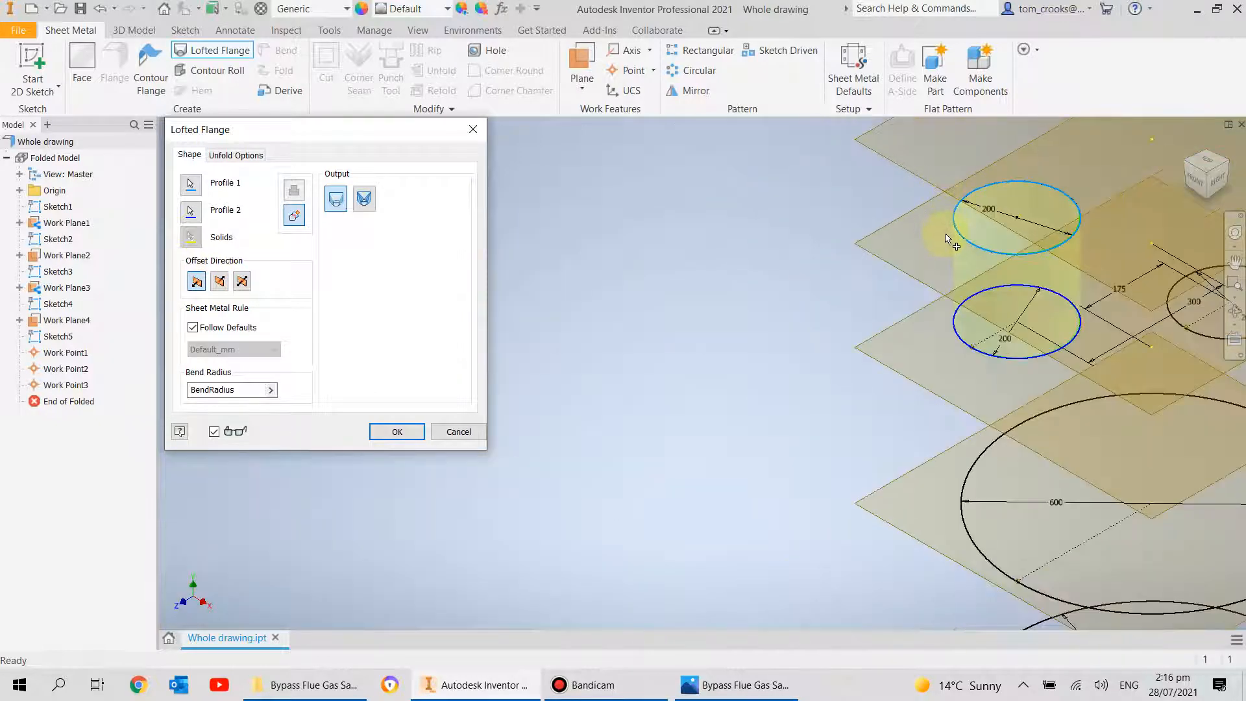
pyautogui.moveTo(978, 222); pyautogui.dragTo(620, 228, button='middle')
pyautogui.click(407, 432)
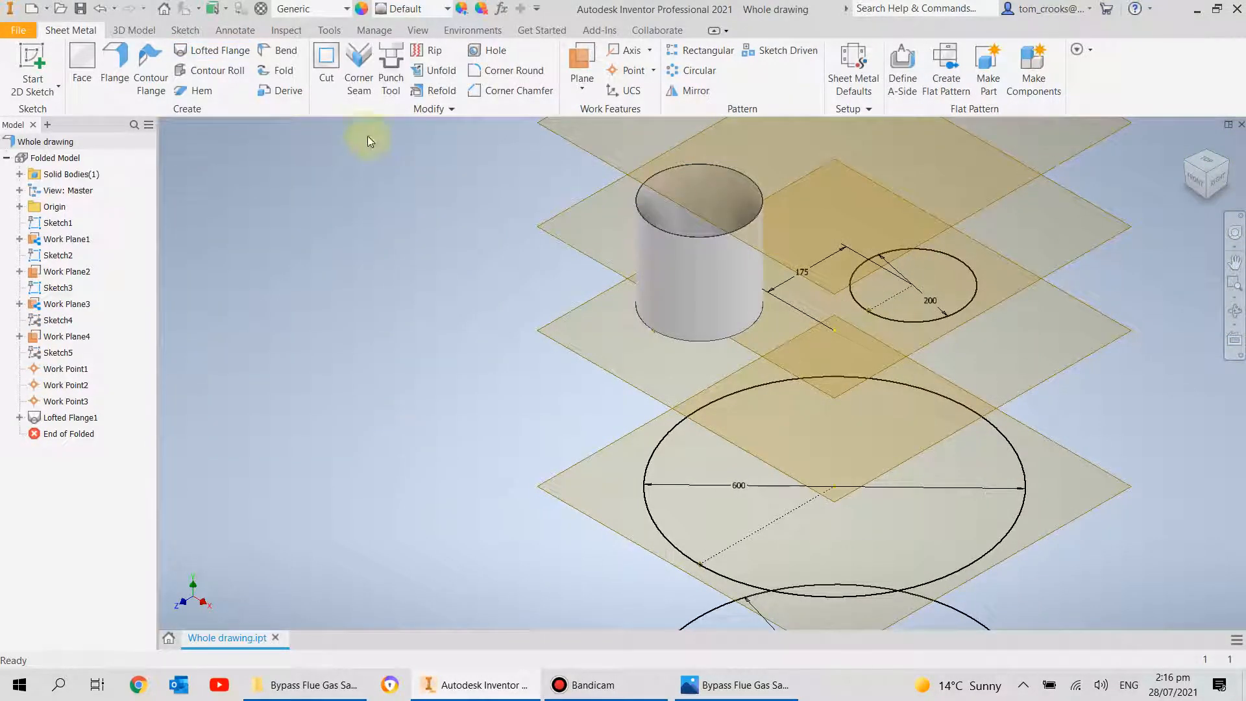
# - Rip the cylindrical spigot's face at the work point on its lower edge with a single-point rip and 0.1 mm gap
pyautogui.click(424, 53)
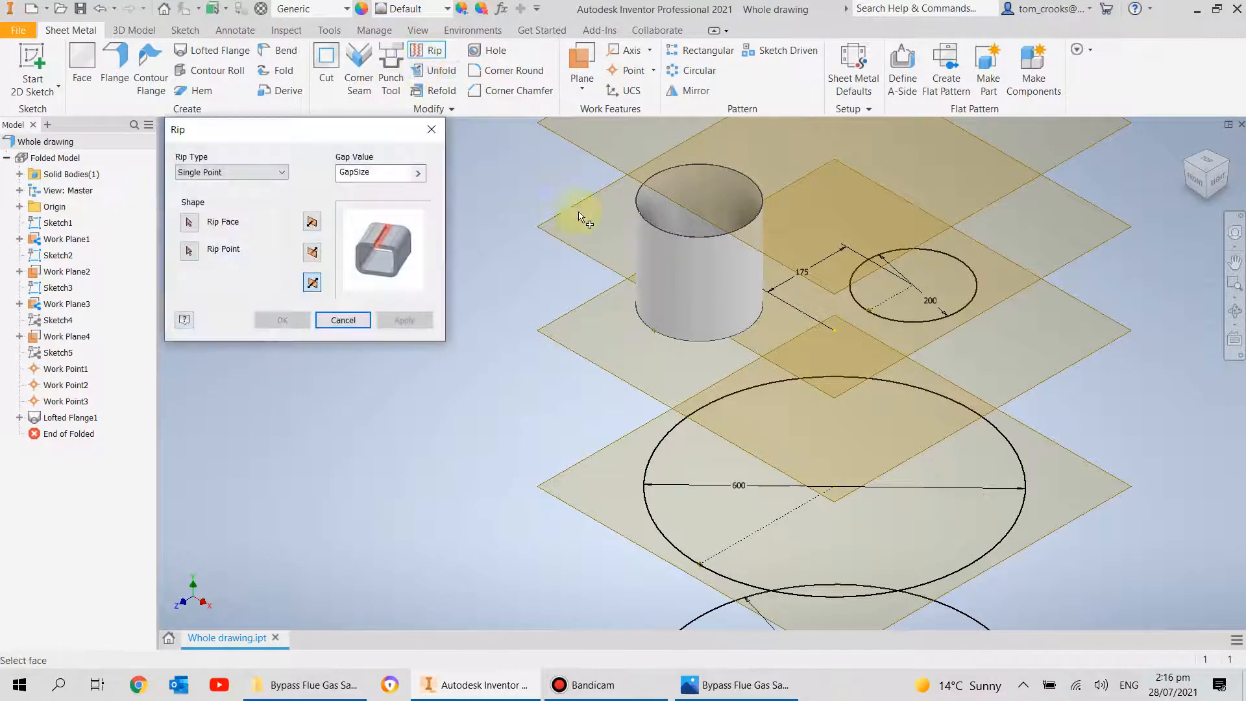
pyautogui.click(657, 279)
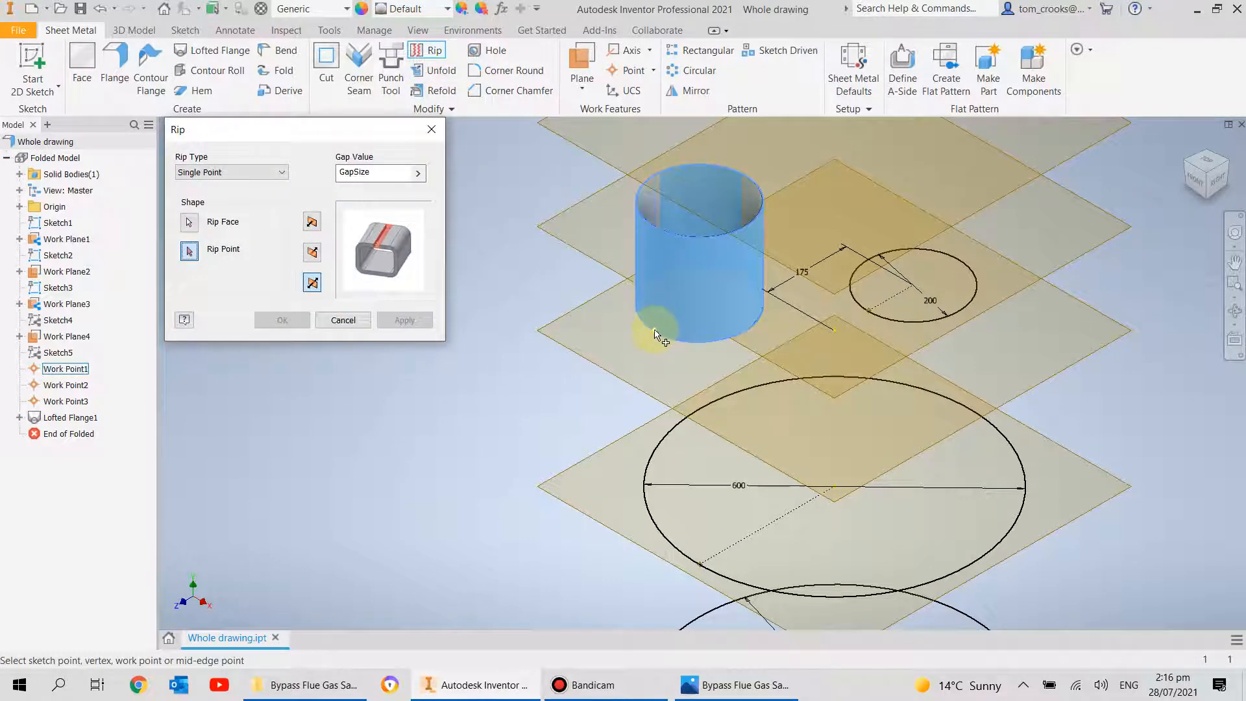
pyautogui.click(655, 333)
pyautogui.click(381, 174)
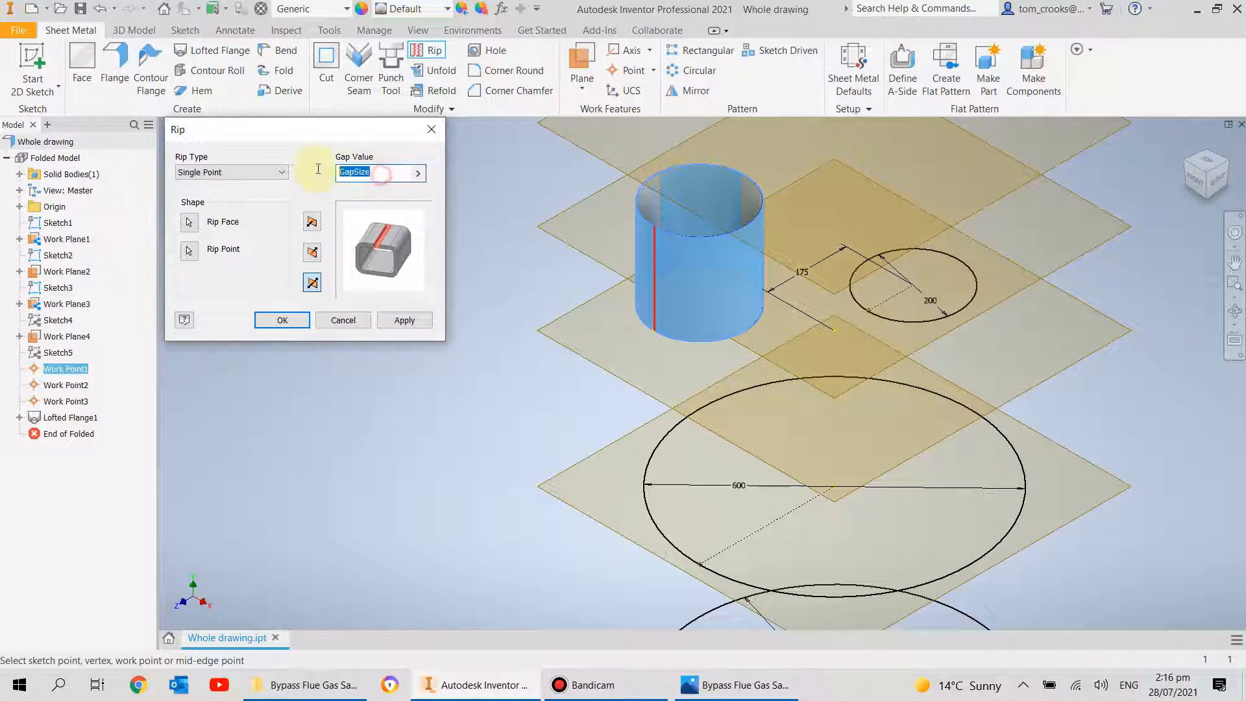
pyautogui.write('0.1')
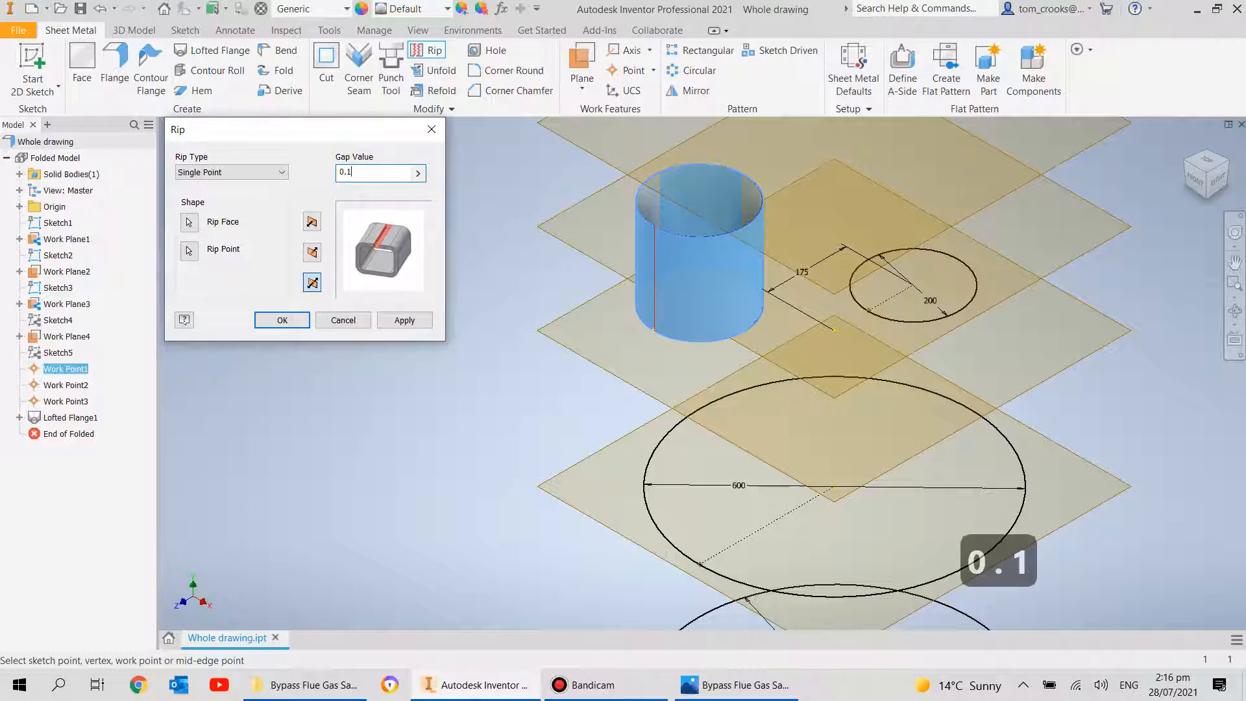
pyautogui.press('Return')
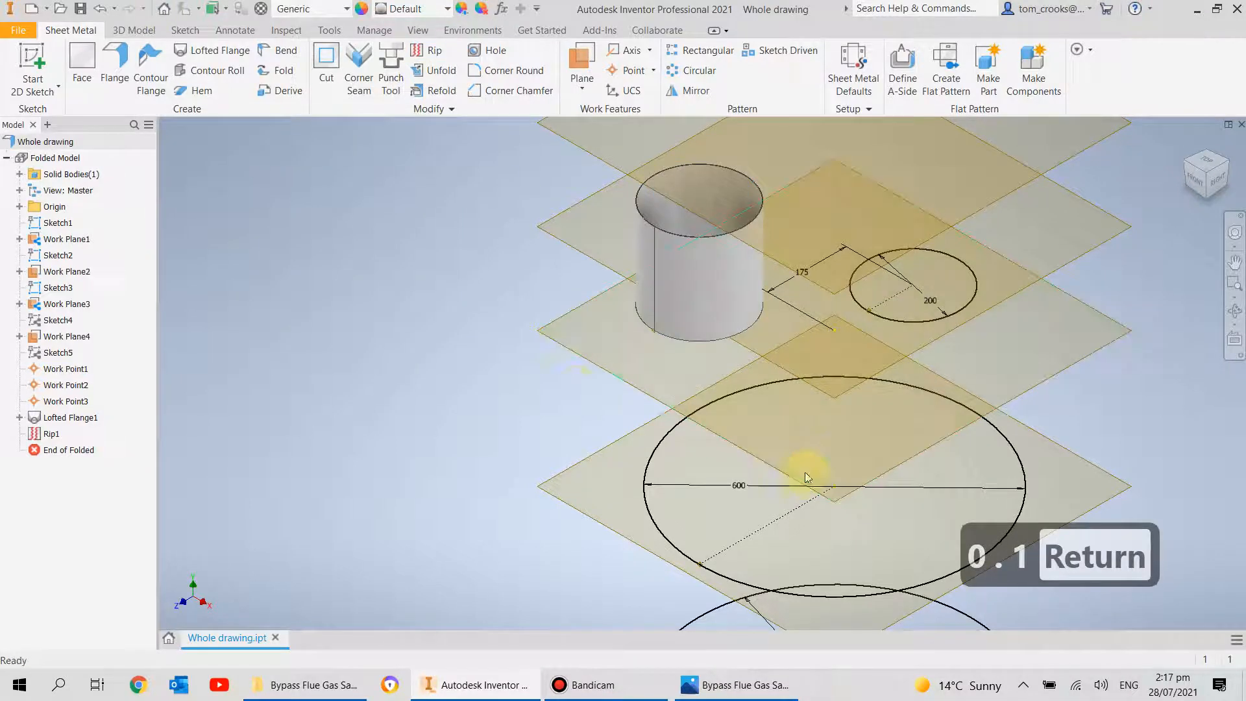
pyautogui.scroll(-5, 578, 384)
pyautogui.scroll(6, 583, 384)
pyautogui.scroll(-5, 560, 342)
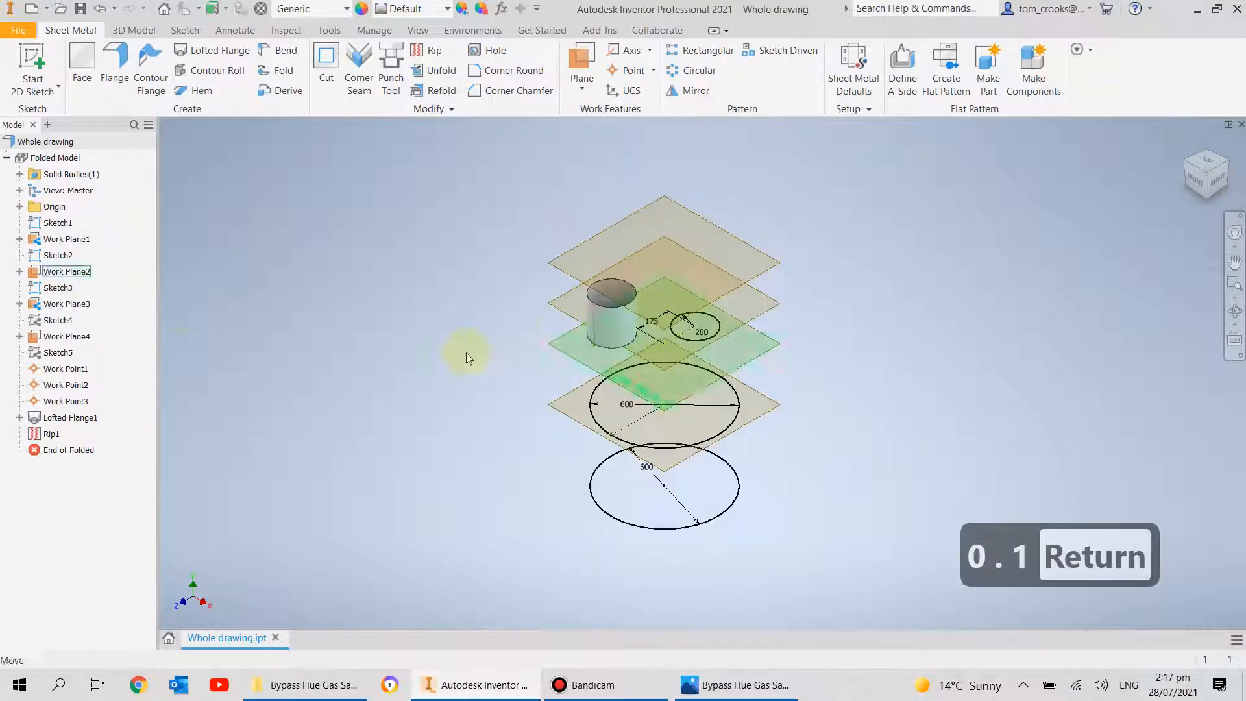
pyautogui.keyDown('shift'); pyautogui.click(56, 402); pyautogui.keyUp('shift')
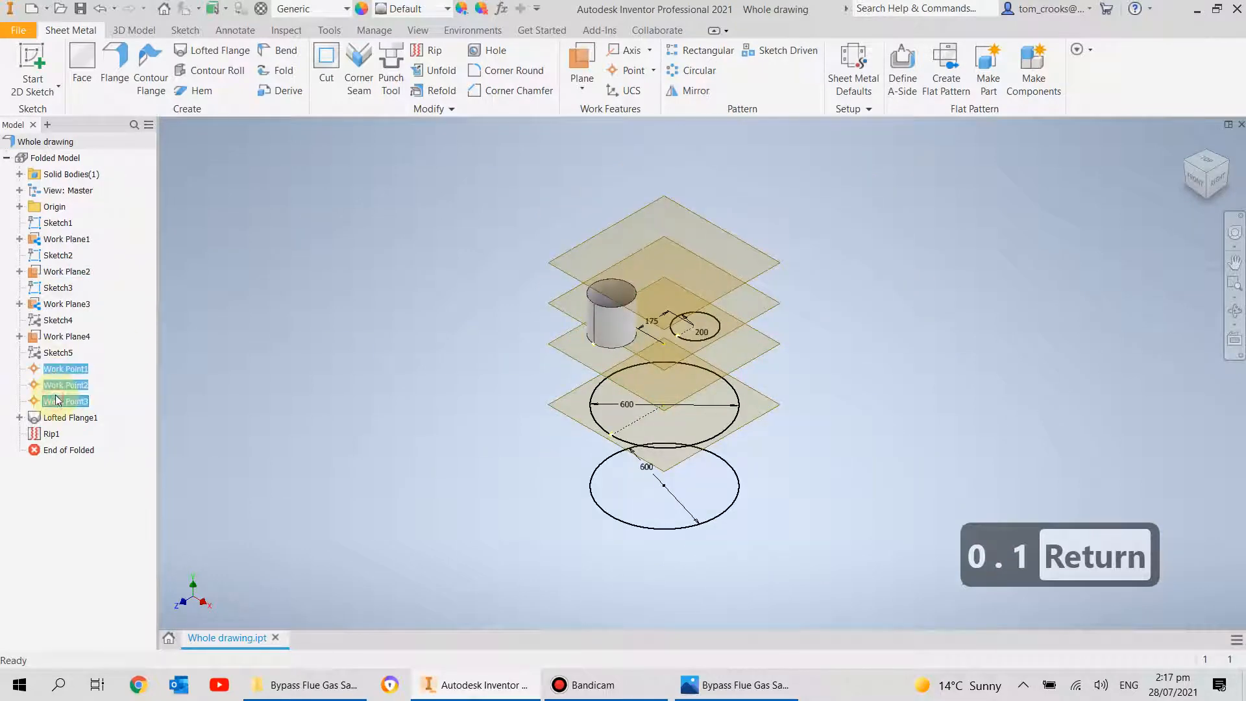
pyautogui.keyDown('shift'); pyautogui.click(55, 207); pyautogui.keyUp('shift')
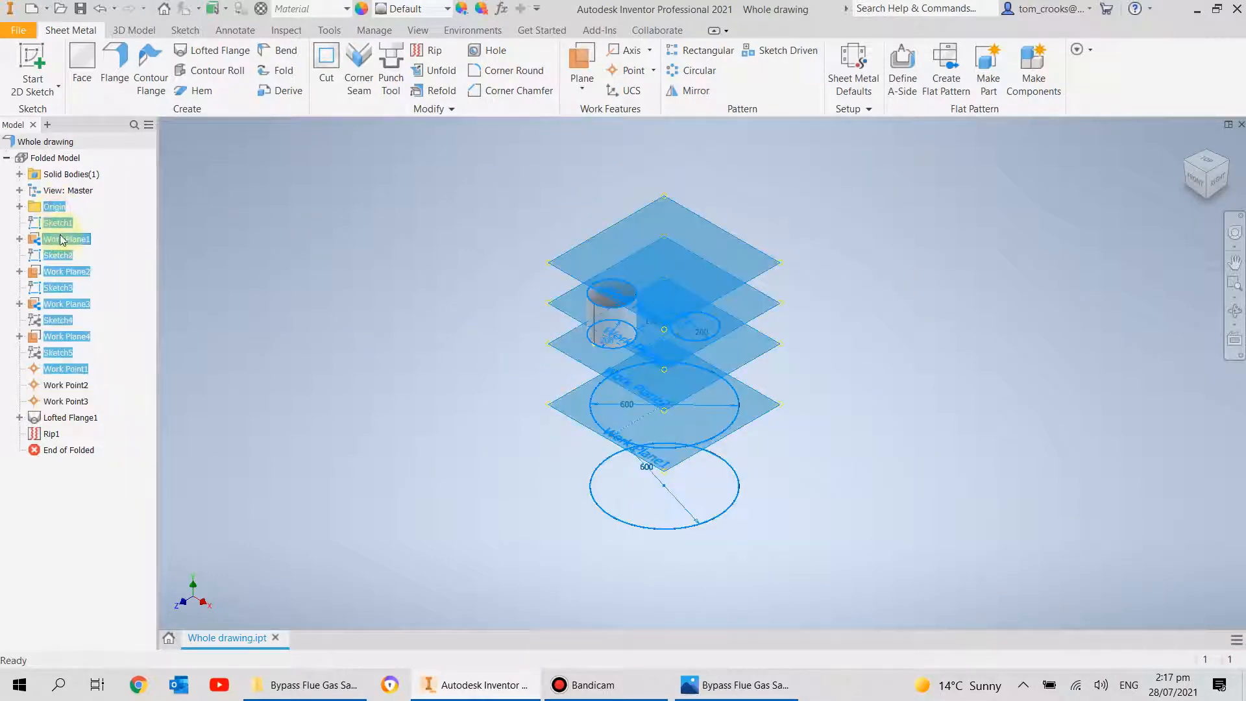
pyautogui.rightClick(52, 336)
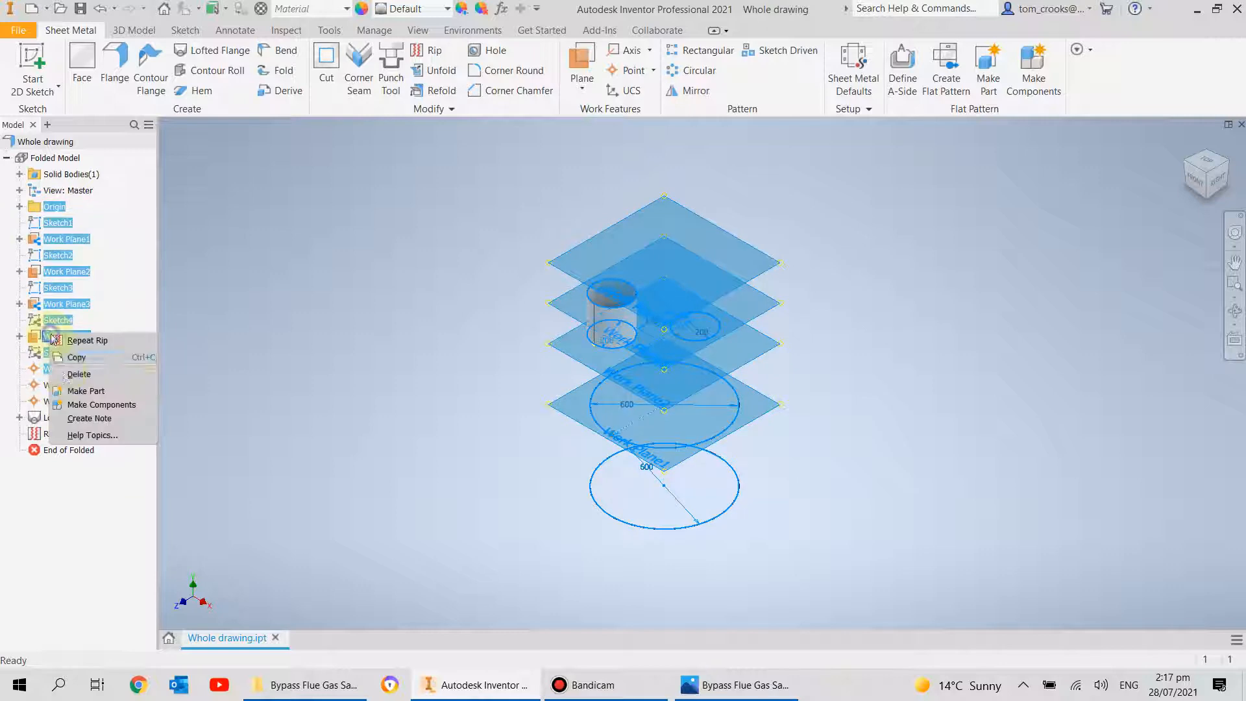
pyautogui.click(187, 253)
pyautogui.click(121, 372)
# - Hide Sketch1 to Sketch5, all four work planes and the three work points, leaving only the ripped cylinder shown
pyautogui.click(55, 402)
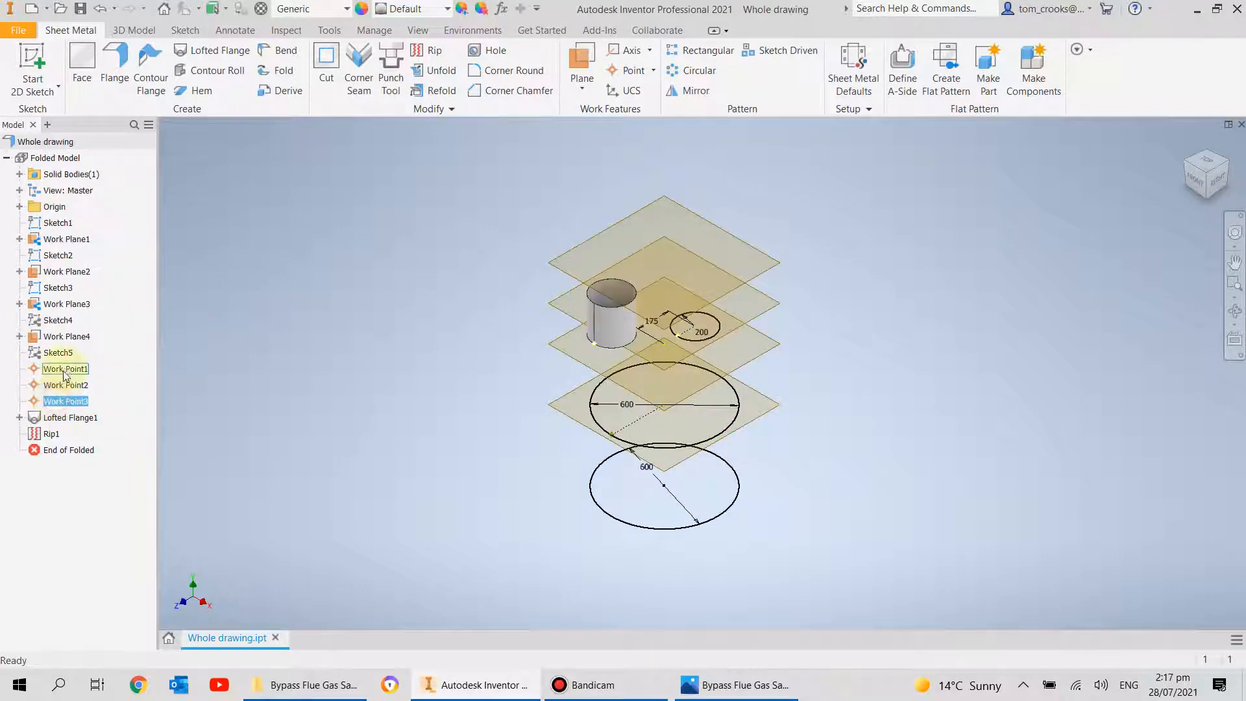
pyautogui.keyDown('shift'); pyautogui.click(61, 369); pyautogui.keyUp('shift')
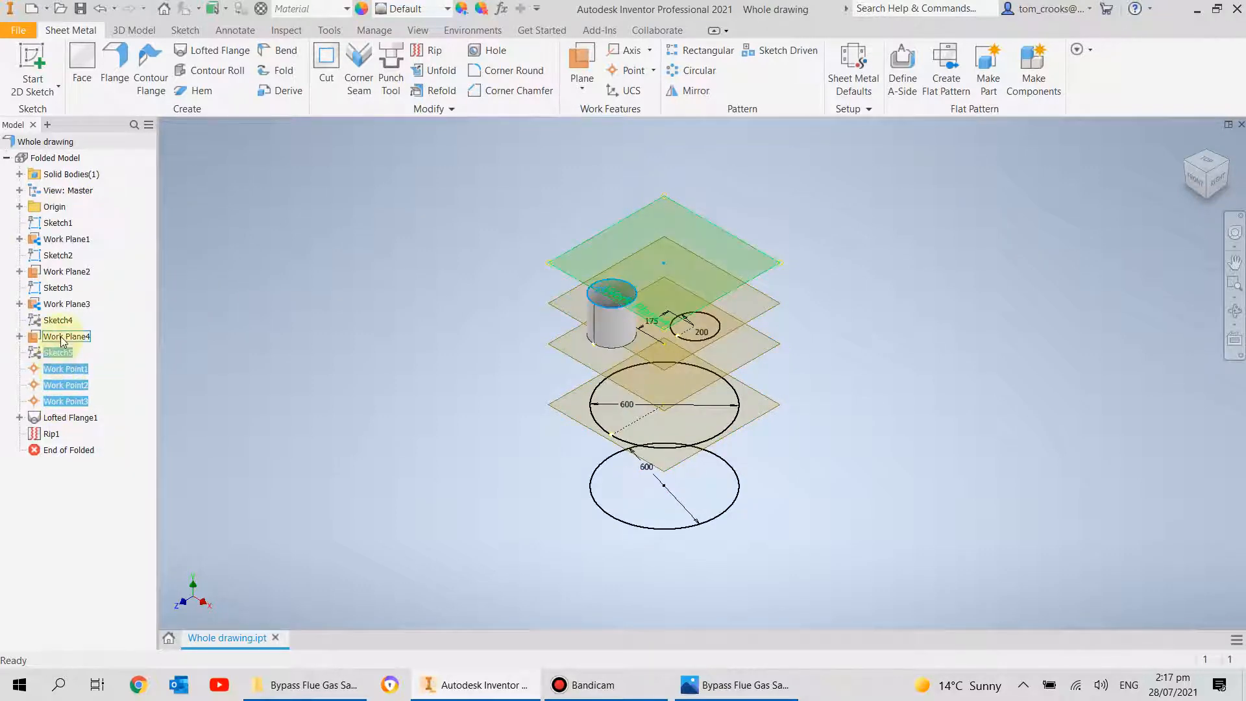
pyautogui.keyDown('shift'); pyautogui.click(64, 336); pyautogui.keyUp('shift')
pyautogui.keyDown('shift'); pyautogui.click(60, 286); pyautogui.keyUp('shift')
pyautogui.keyDown('shift'); pyautogui.click(65, 271); pyautogui.keyUp('shift')
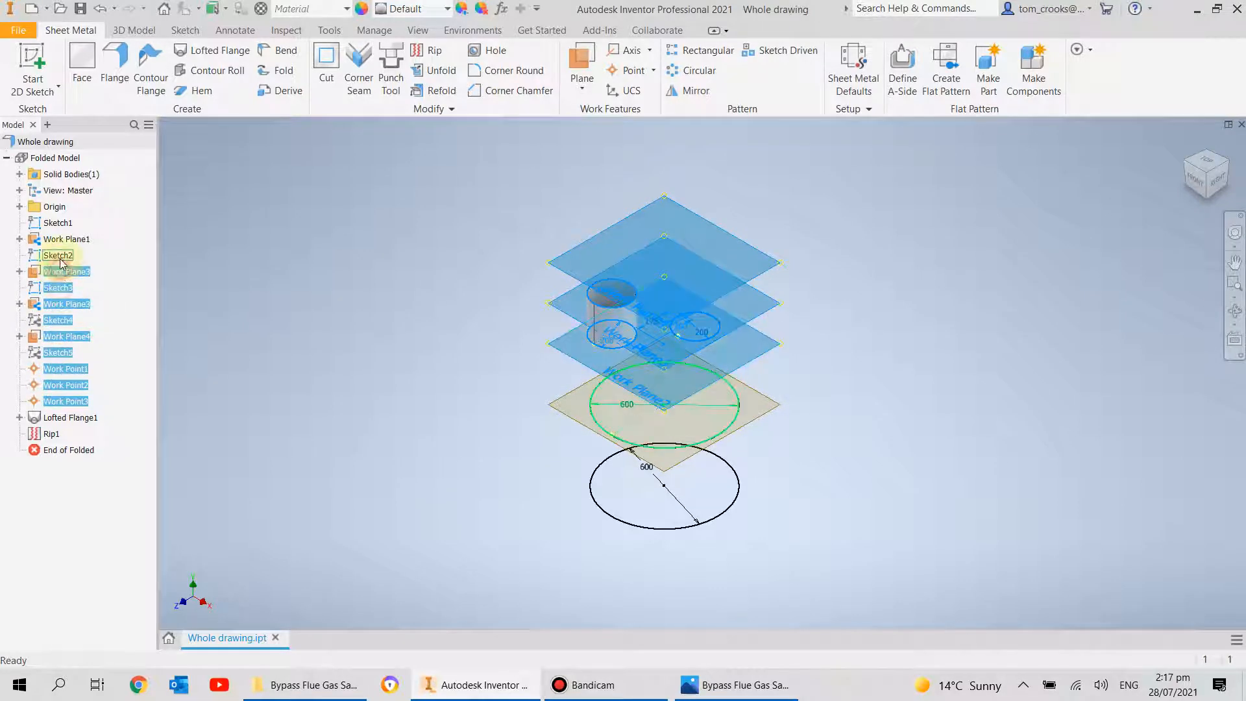
pyautogui.keyDown('shift'); pyautogui.click(65, 239); pyautogui.keyUp('shift')
pyautogui.keyDown('shift'); pyautogui.click(56, 227); pyautogui.keyUp('shift')
pyautogui.rightClick(56, 228)
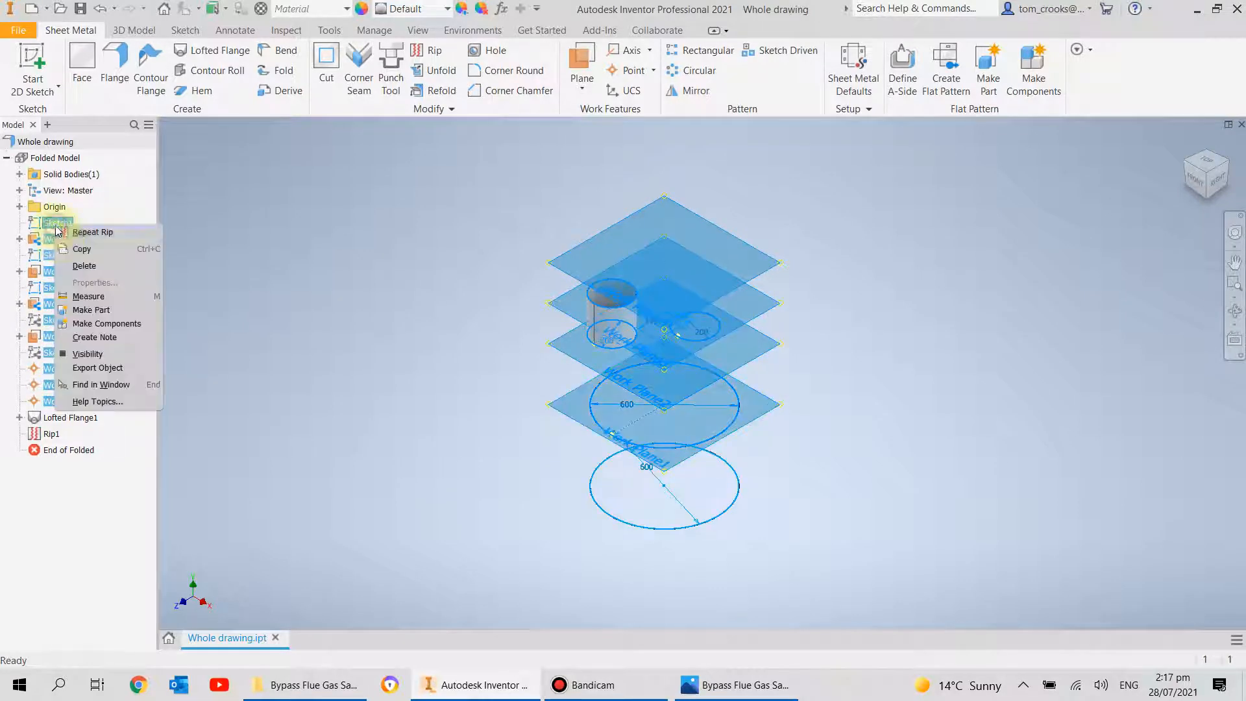
pyautogui.click(104, 368)
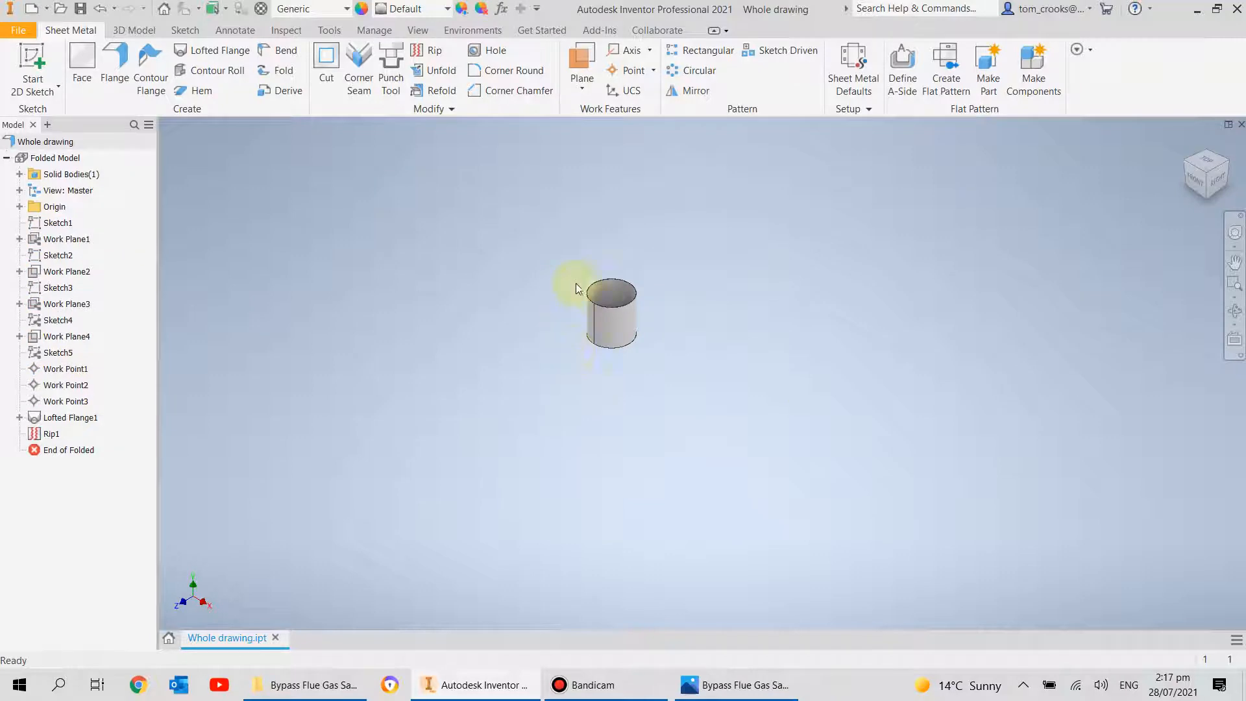
# - Create the flat pattern of the ripped cylinder and return to the folded part
pyautogui.scroll(5, 575, 283)
pyautogui.scroll(-4, 562, 473)
pyautogui.scroll(3, 519, 377)
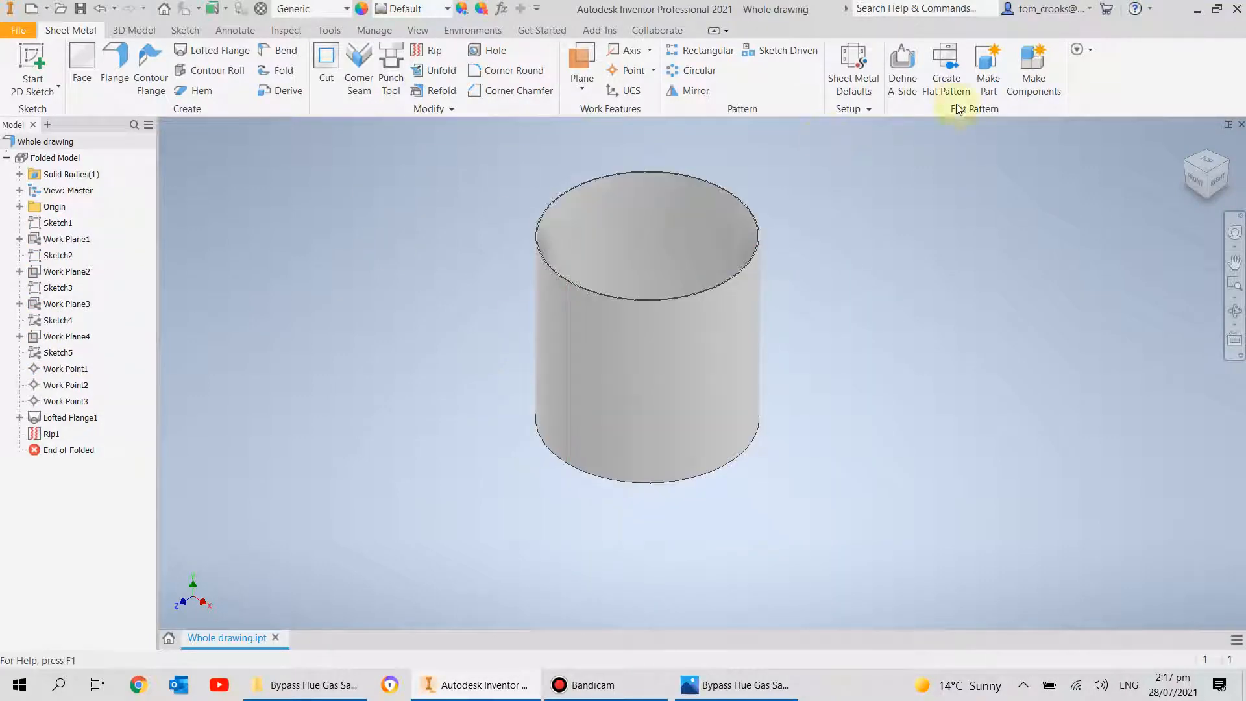
pyautogui.click(948, 70)
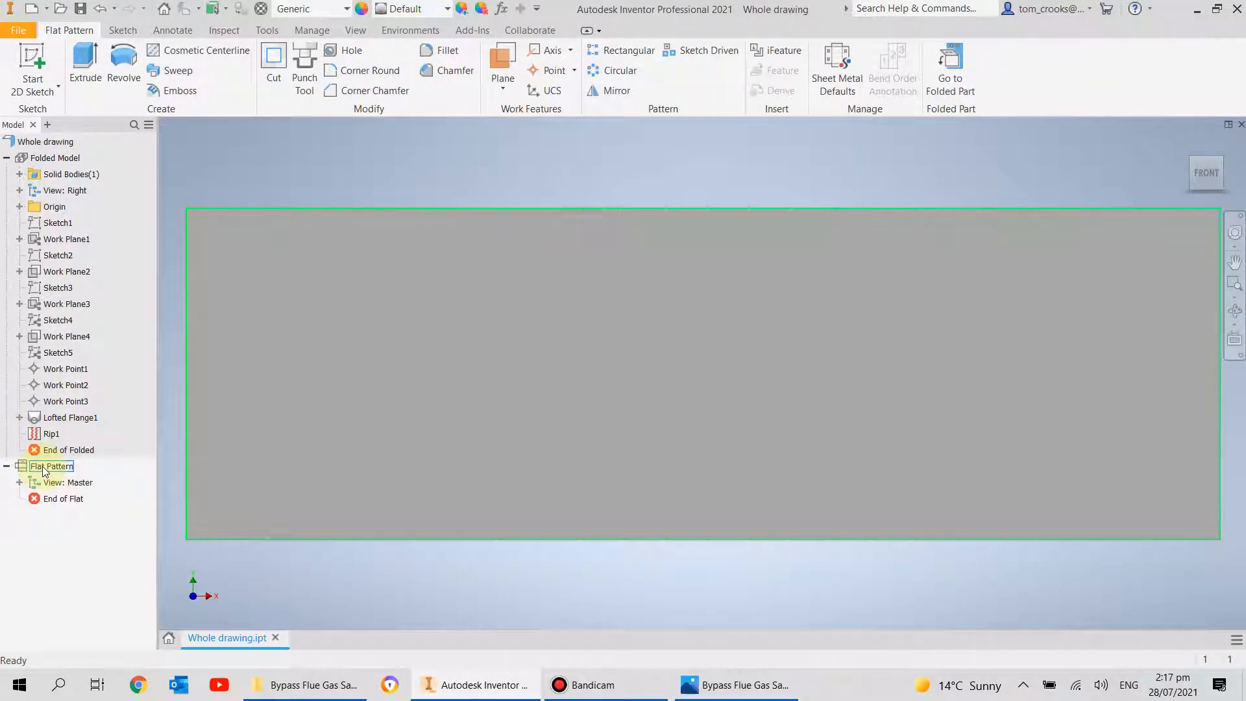
pyautogui.click(956, 65)
pyautogui.moveTo(819, 306); pyautogui.dragTo(787, 364, button='middle')
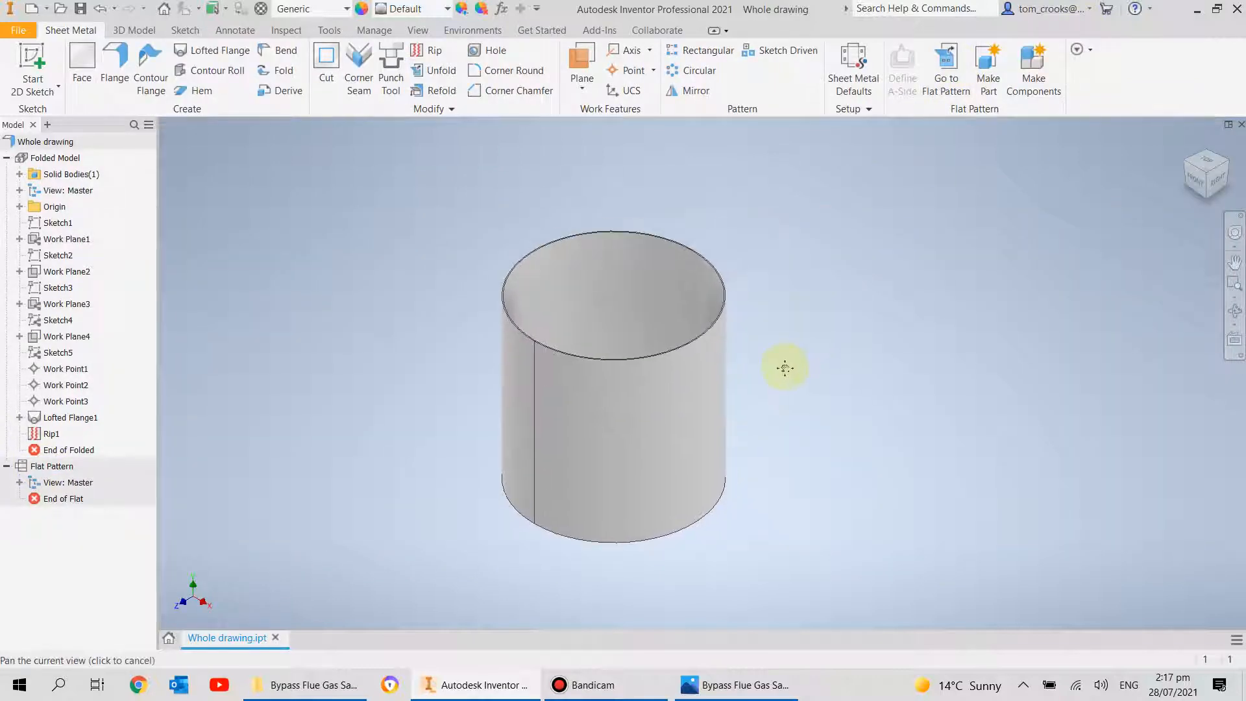
# - Save the part as Top Spigot in the Bypass Flue Gas Sampler folder, replacing the existing file
pyautogui.click(16, 31)
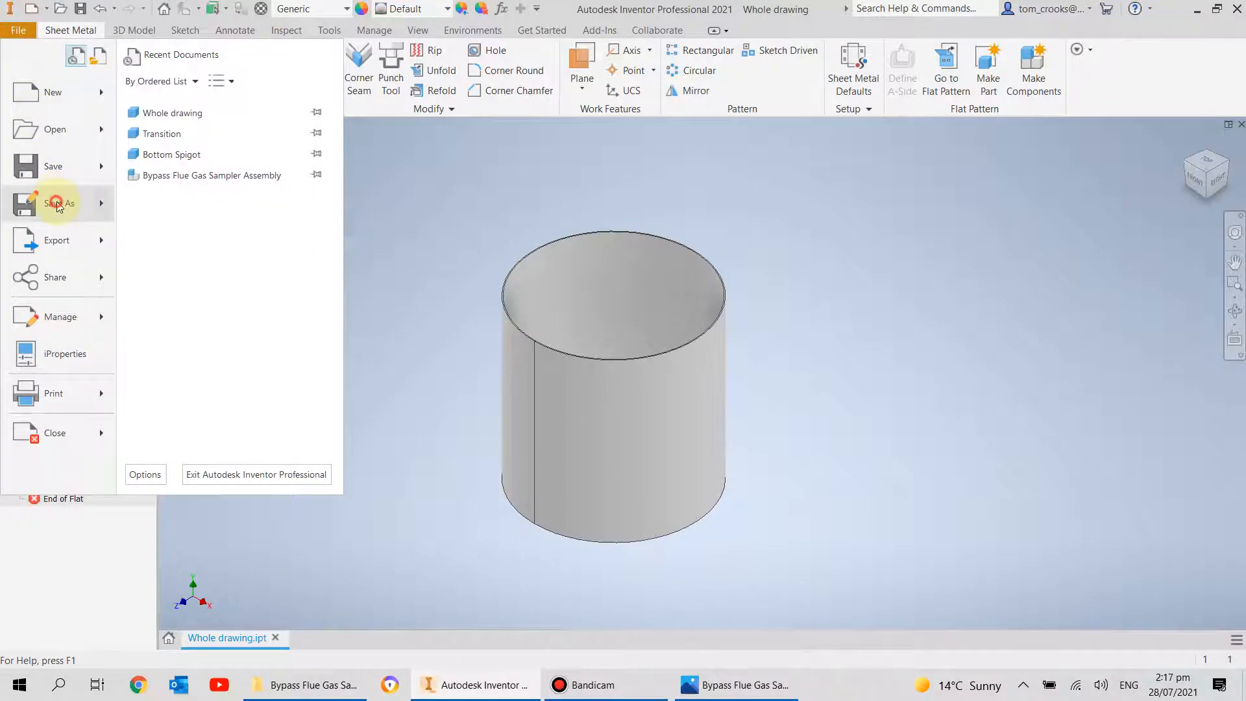
pyautogui.click(57, 202)
pyautogui.click(597, 318)
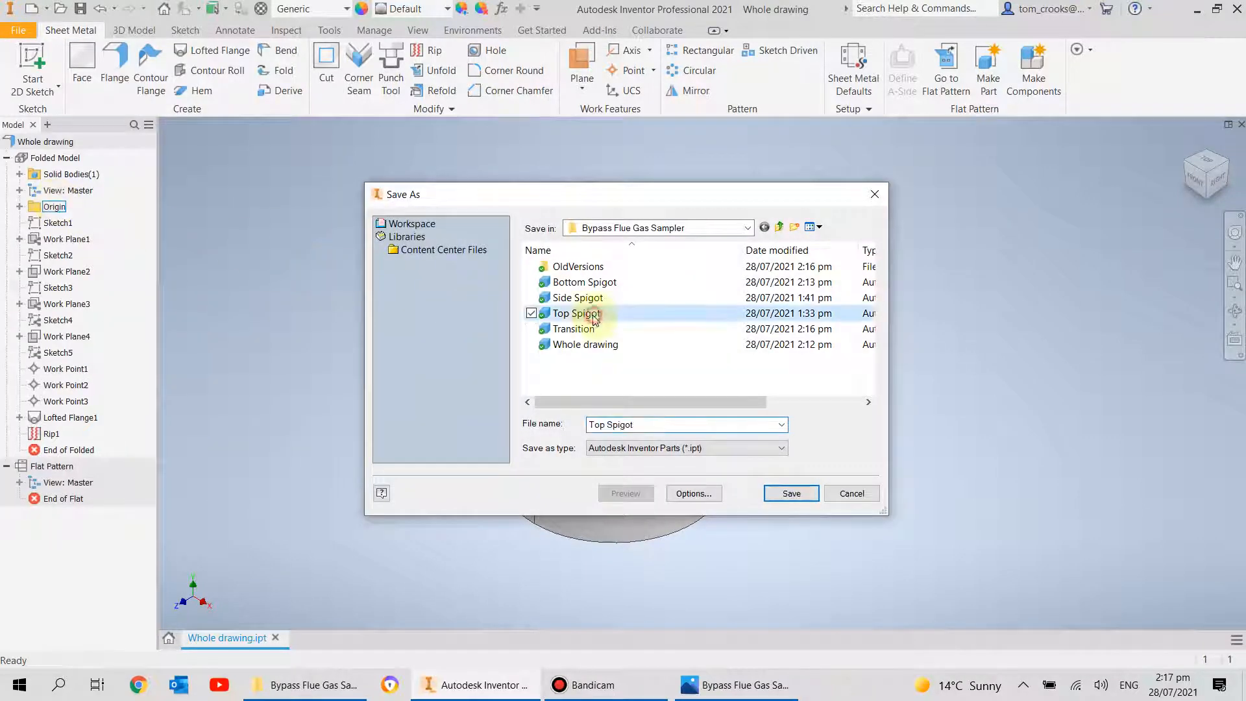
pyautogui.click(790, 494)
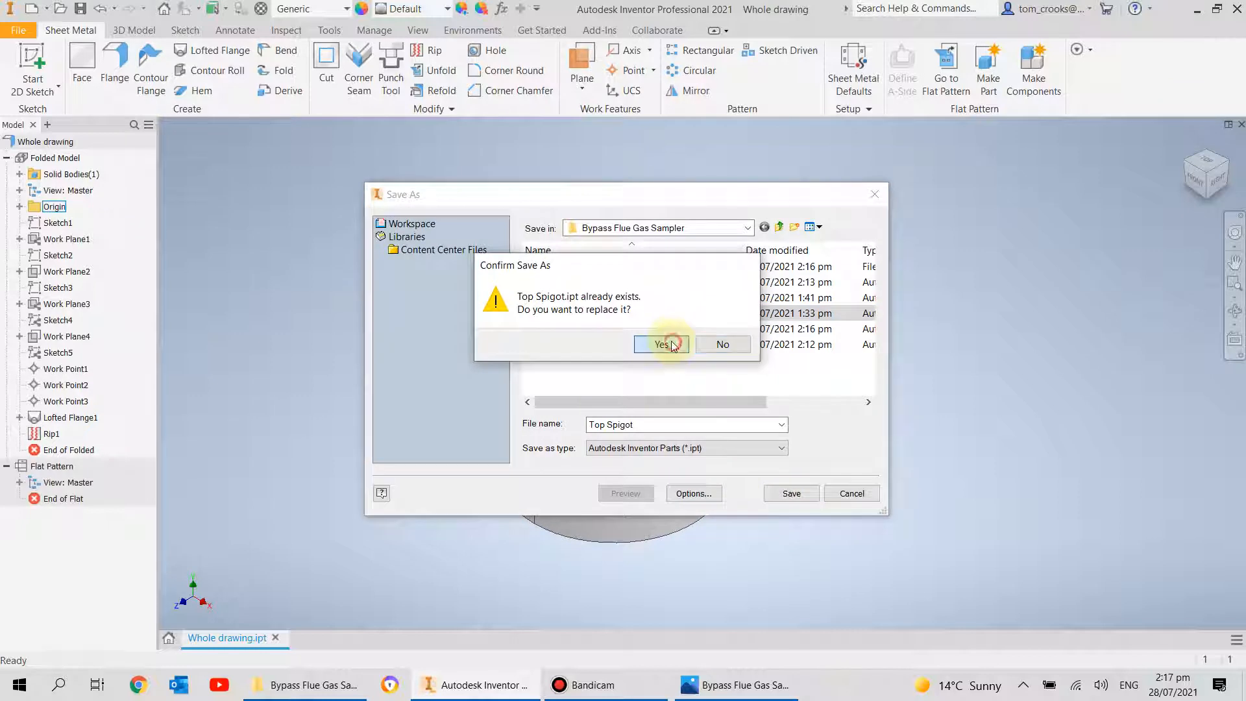
pyautogui.click(668, 344)
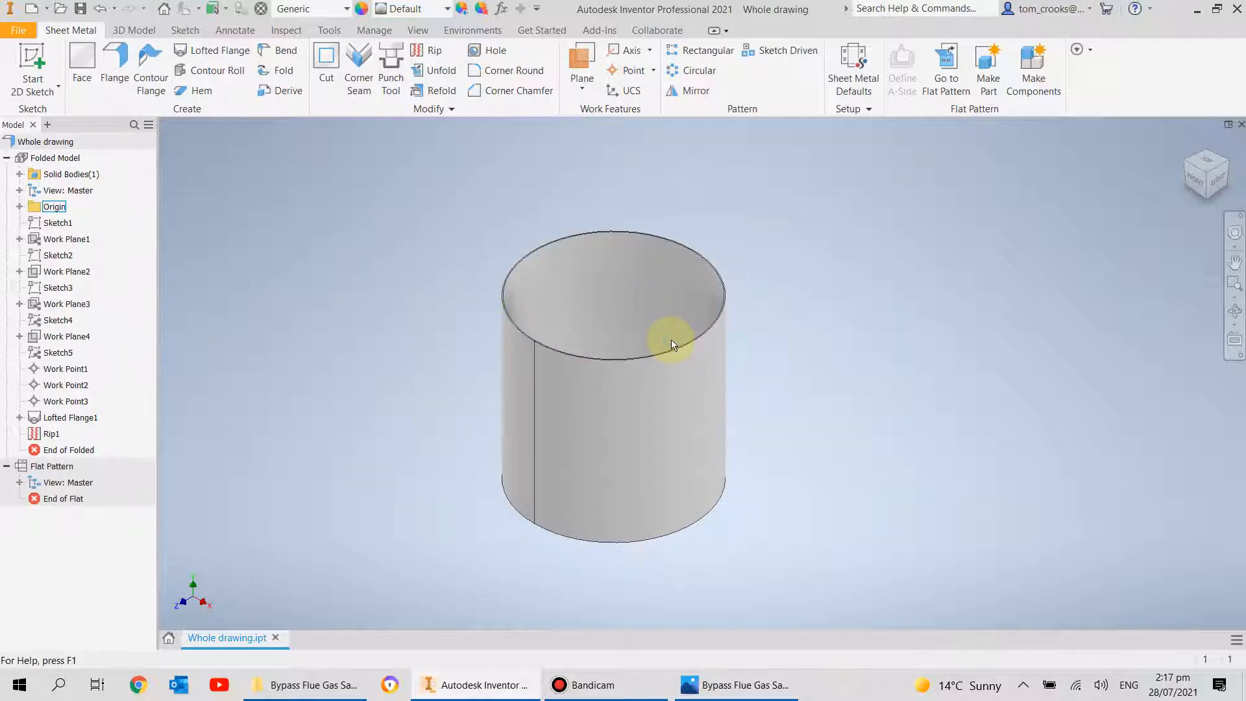
pyautogui.scroll(-3, 552, 335)
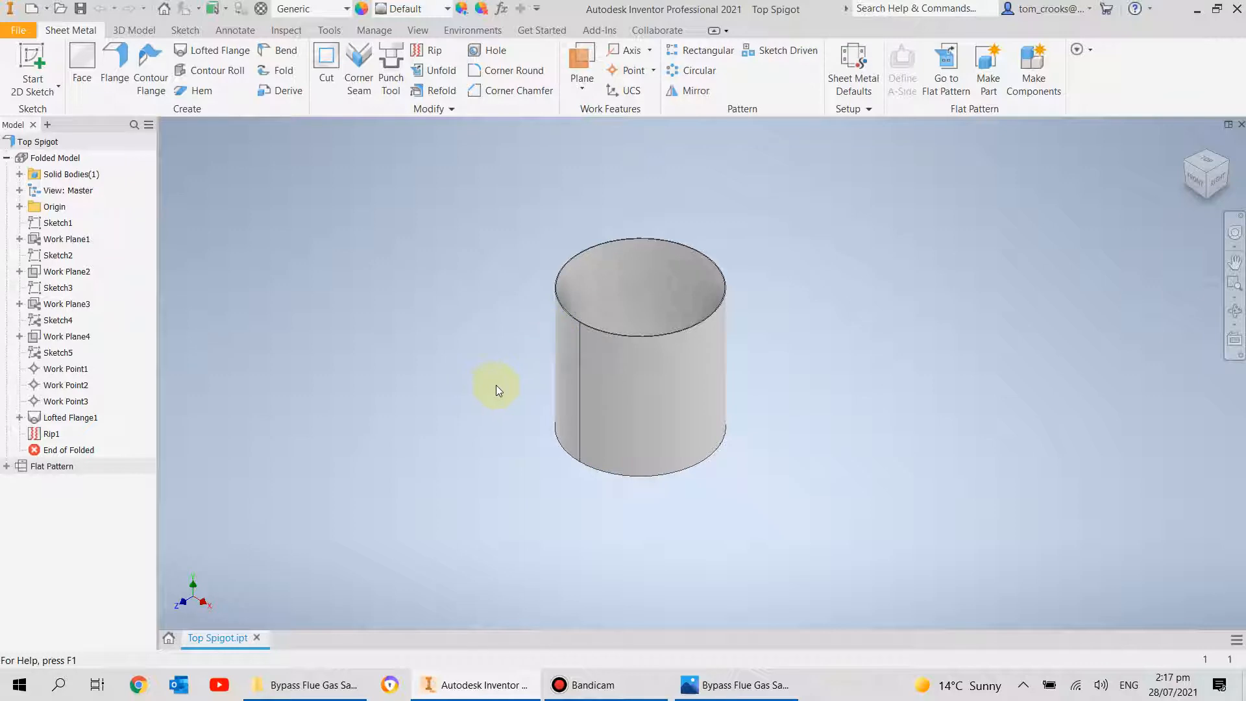
# - Close the Top Spigot part and reopen Whole drawing from the recent documents
pyautogui.click(1239, 125)
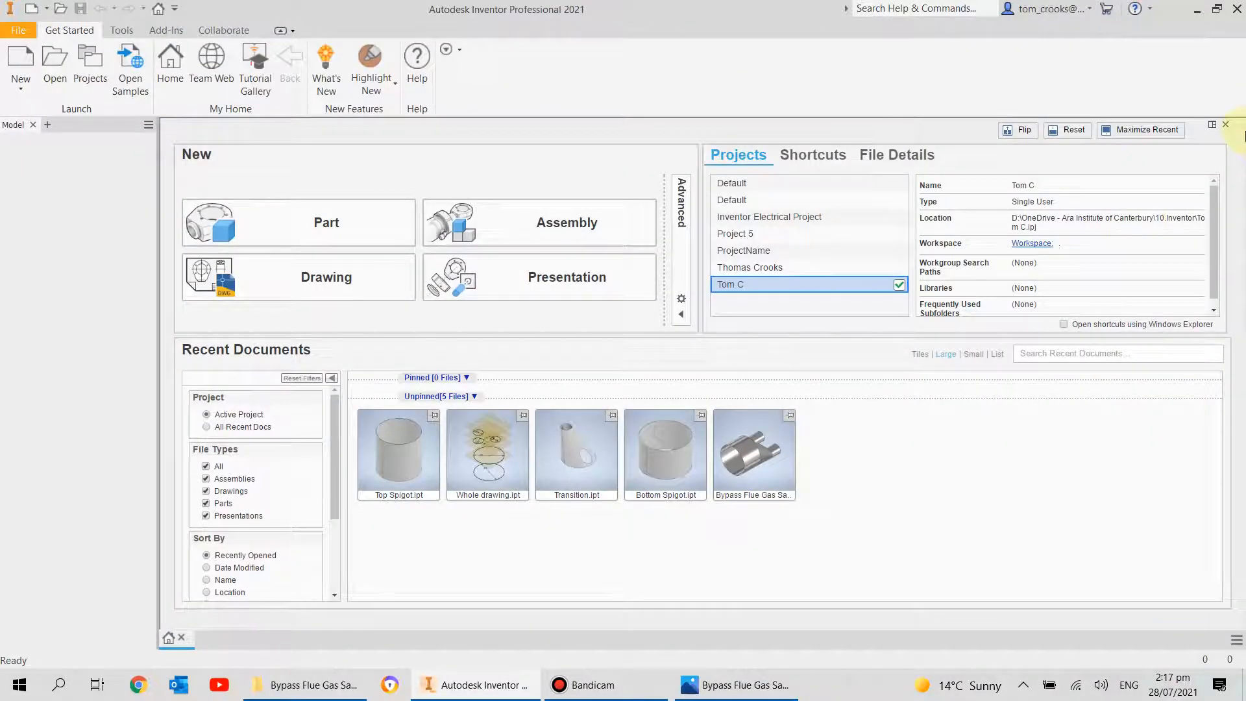
pyautogui.click(480, 458)
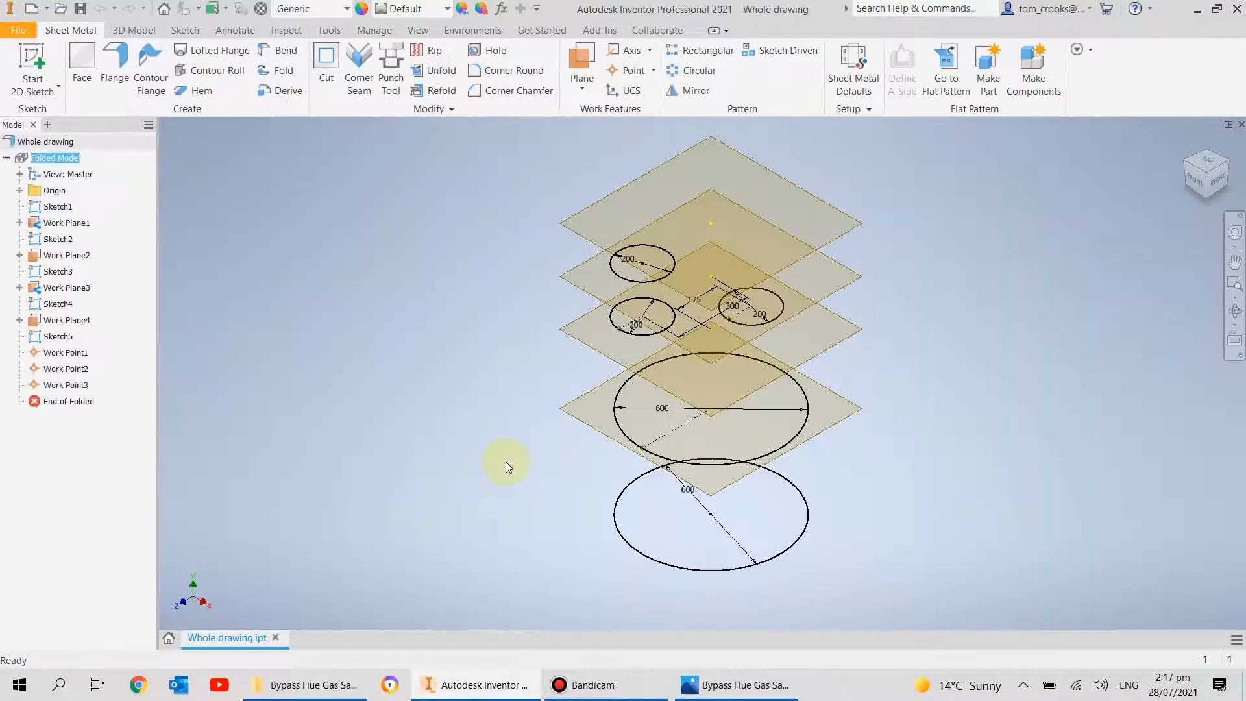
pyautogui.moveTo(571, 412); pyautogui.dragTo(347, 390, button='middle')
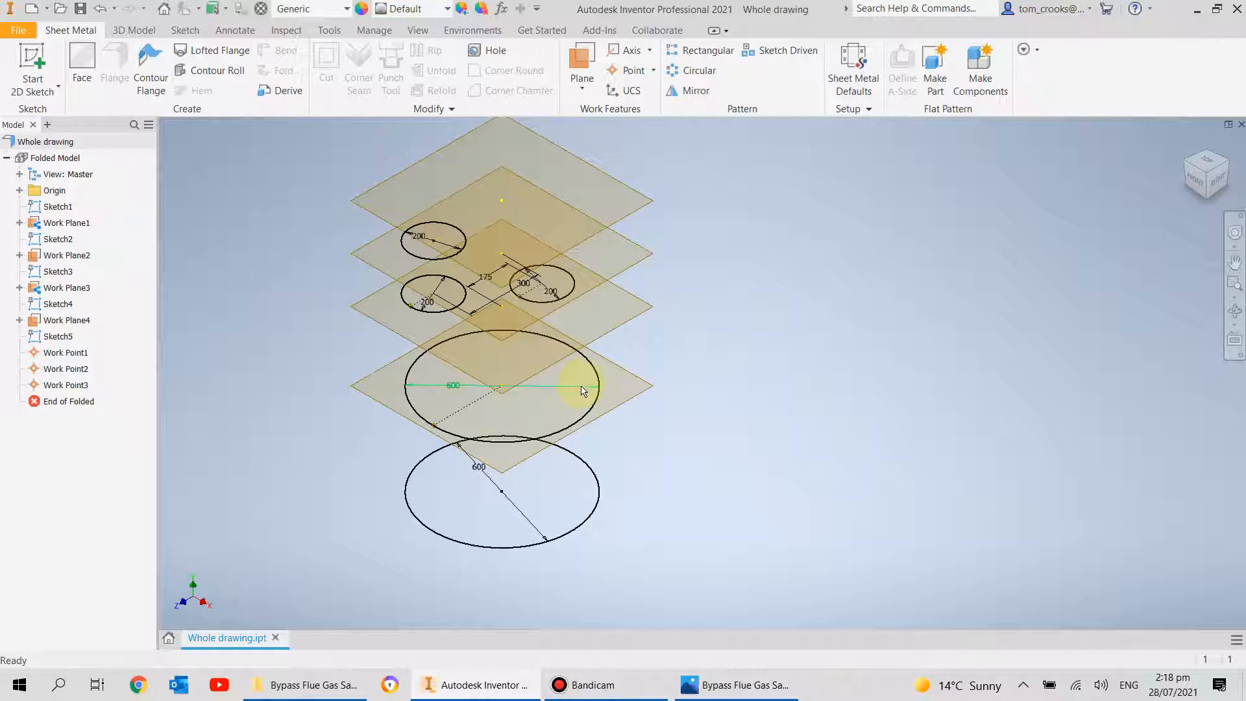
# - Start a 2D sketch on the lowest work plane, through the upper 600 mm circle, and slice the graphics at it
pyautogui.click(23, 65)
pyautogui.click(623, 407)
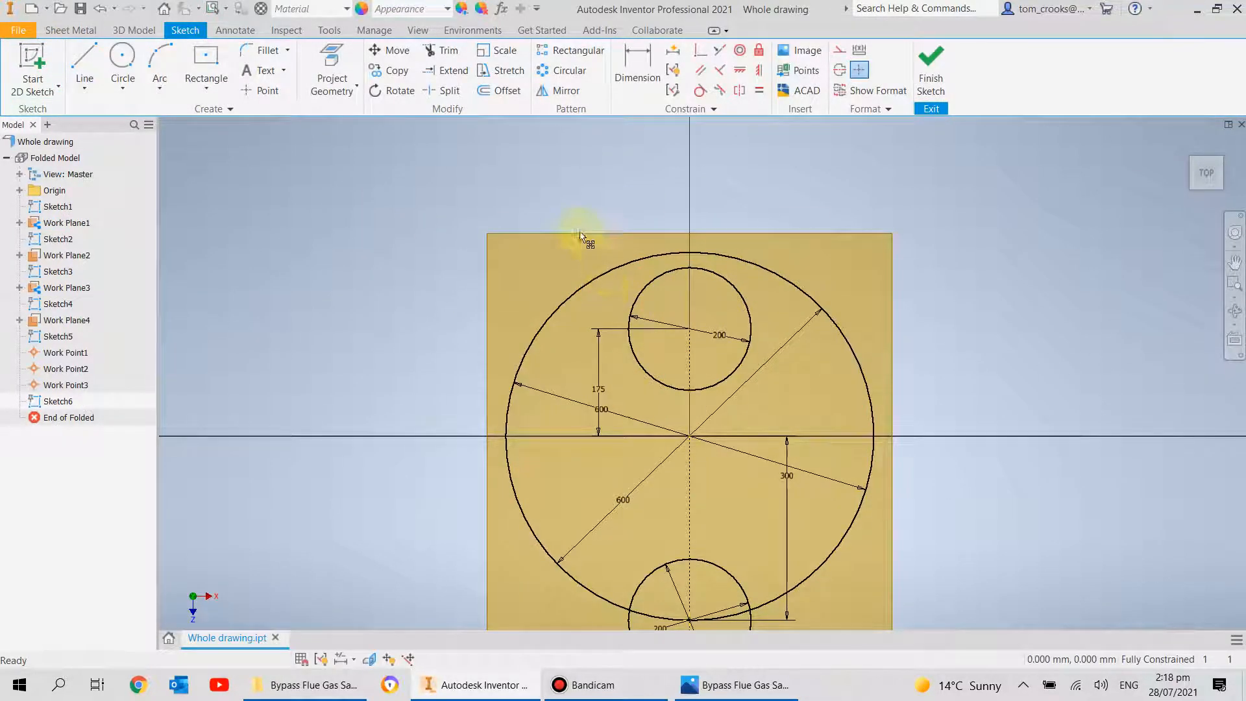
pyautogui.rightClick(562, 197)
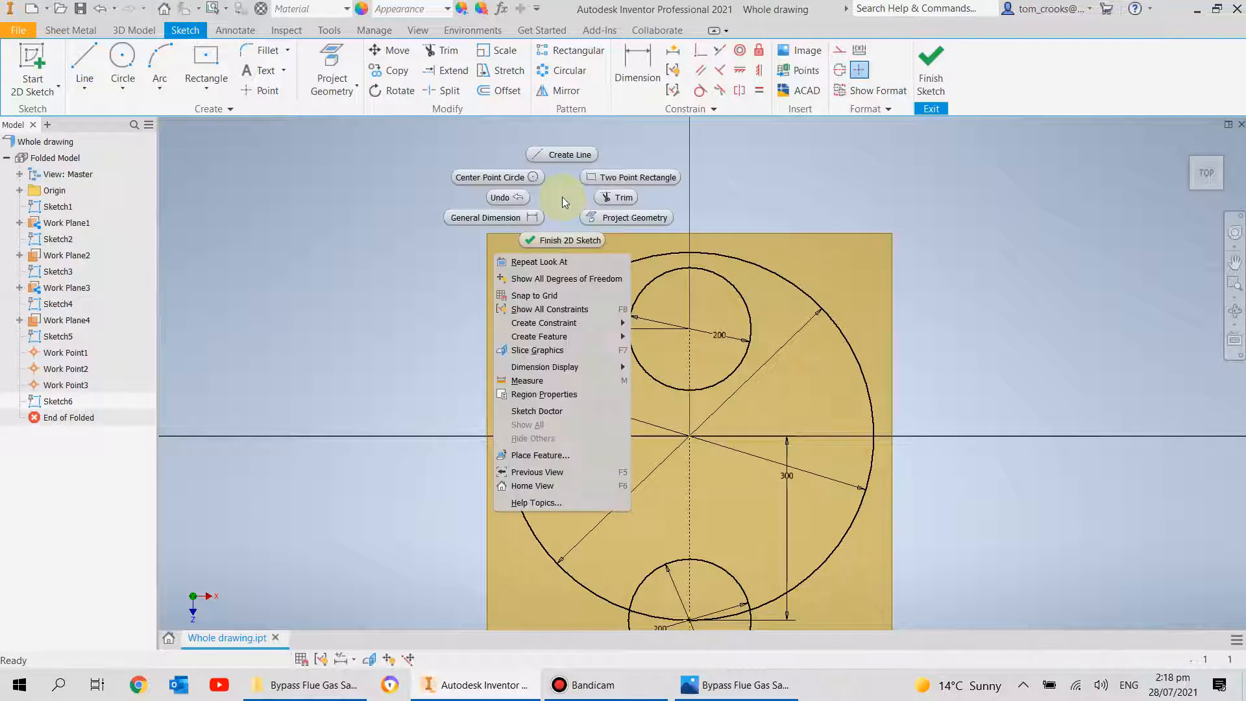
pyautogui.click(536, 348)
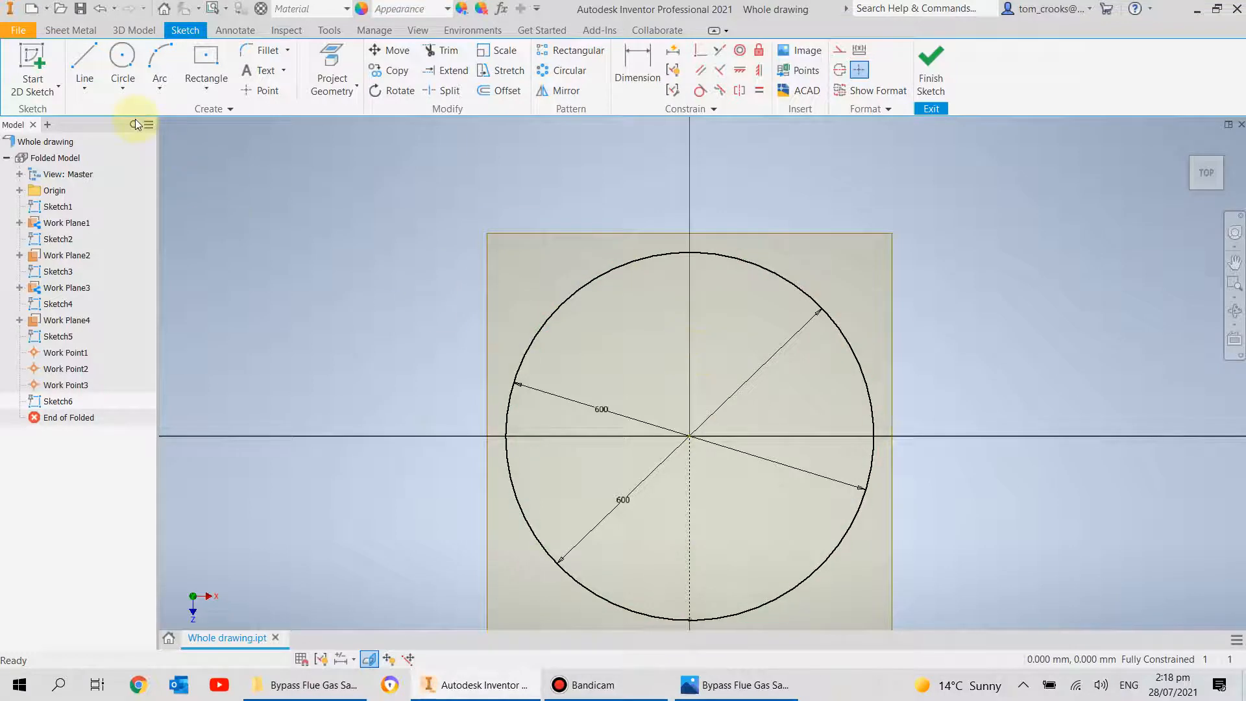
# - Draw a 200 mm diameter circle inside the 600 mm circle, with its centre straight above the large circle's centre
pyautogui.click(115, 61)
pyautogui.click(689, 311)
pyautogui.write('200')
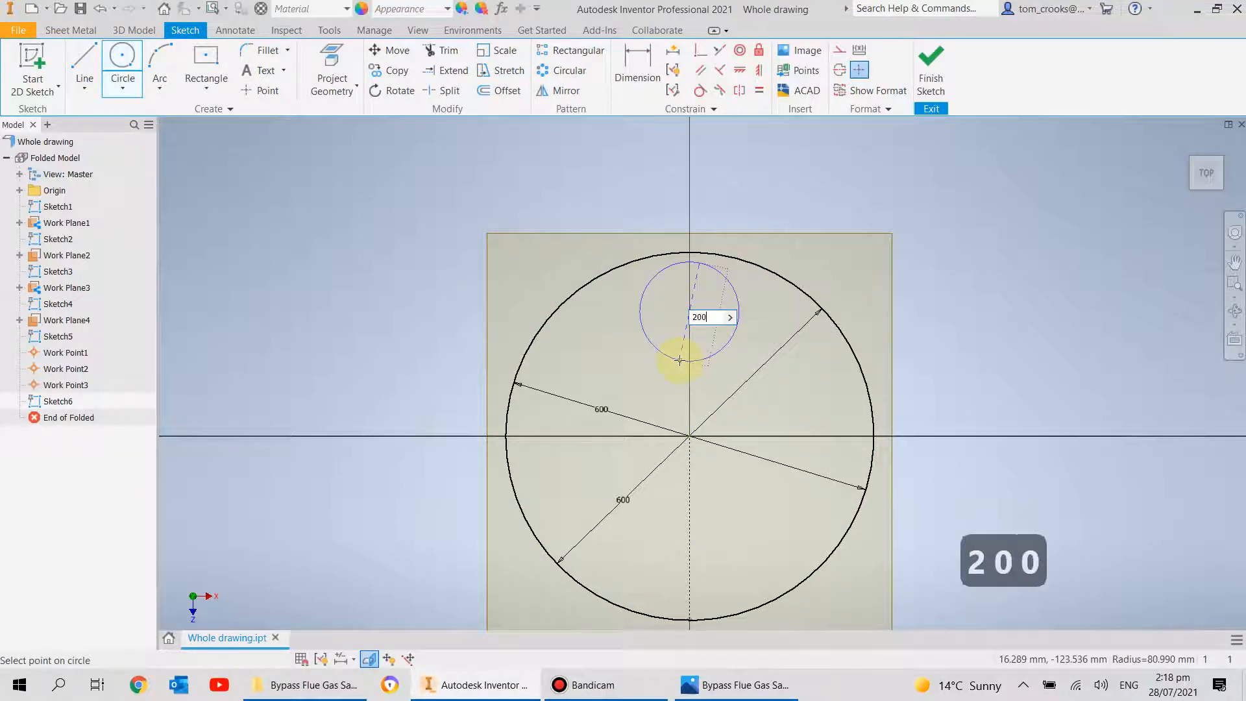
pyautogui.press('Return')
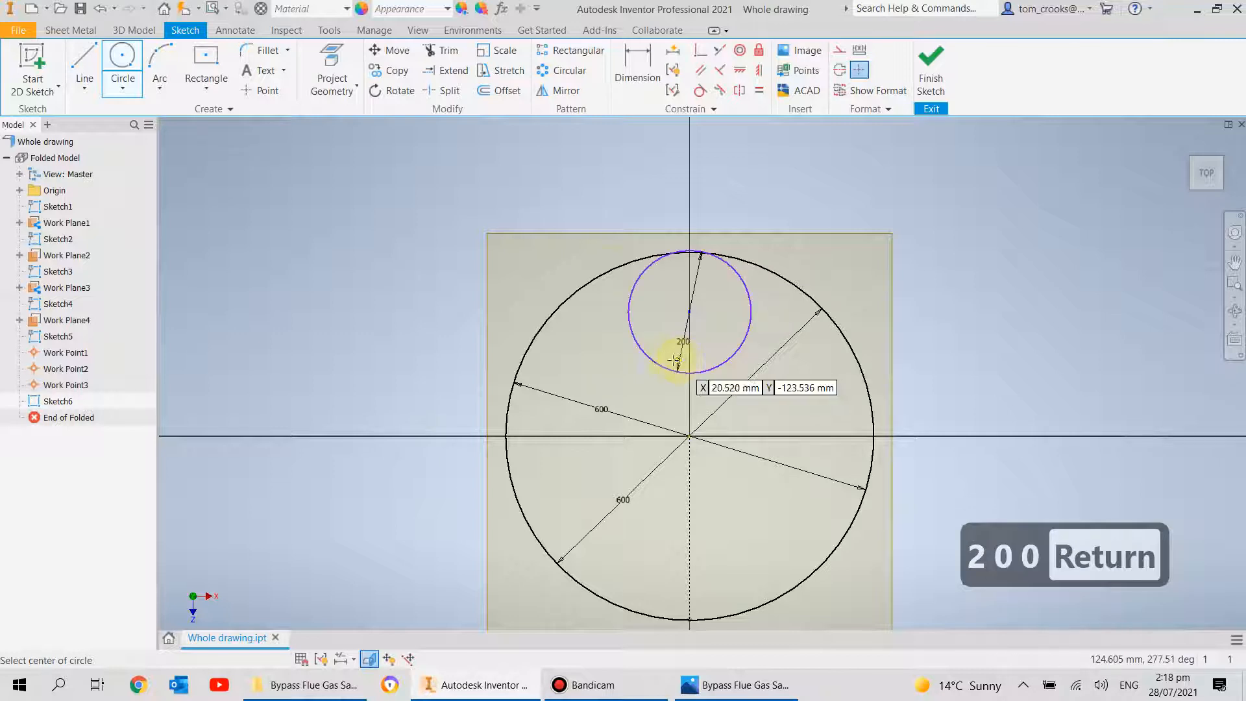
# - Dimension the vertical distance from the 600 mm circle's centre to the small circle's centre as 175 mm
pyautogui.click(635, 56)
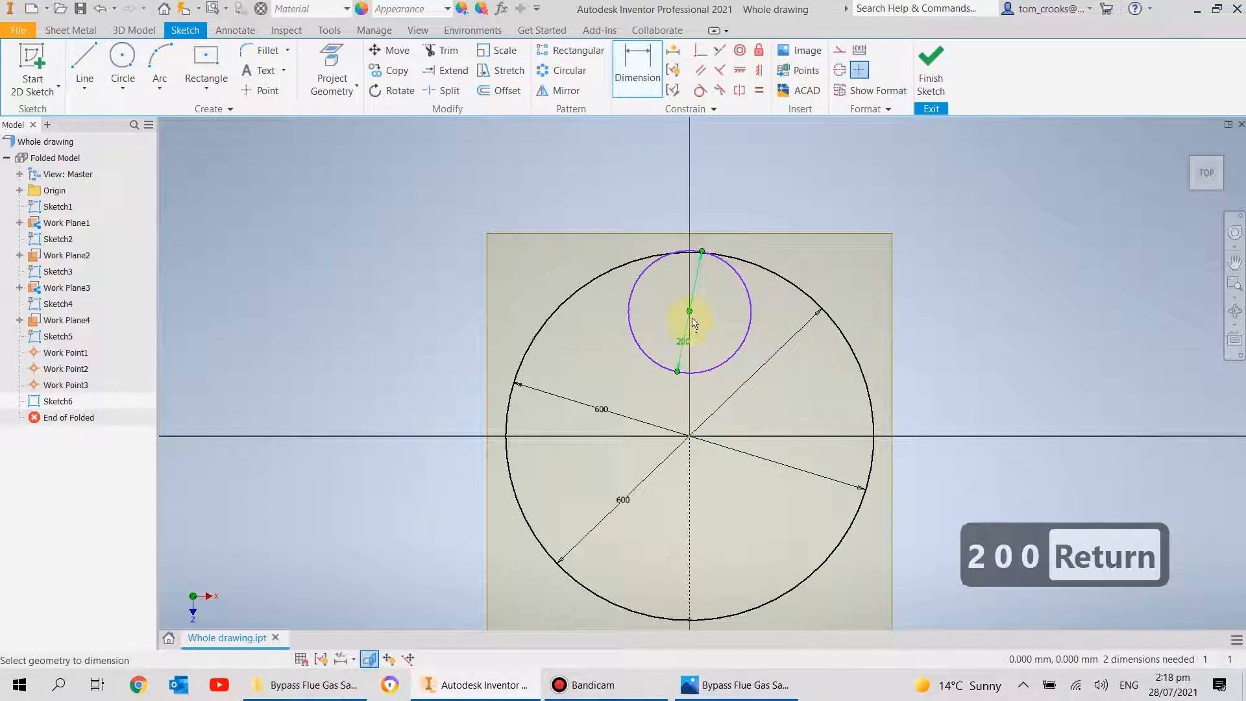
pyautogui.click(686, 438)
pyautogui.click(793, 398)
pyautogui.write('175')
pyautogui.press('Return')
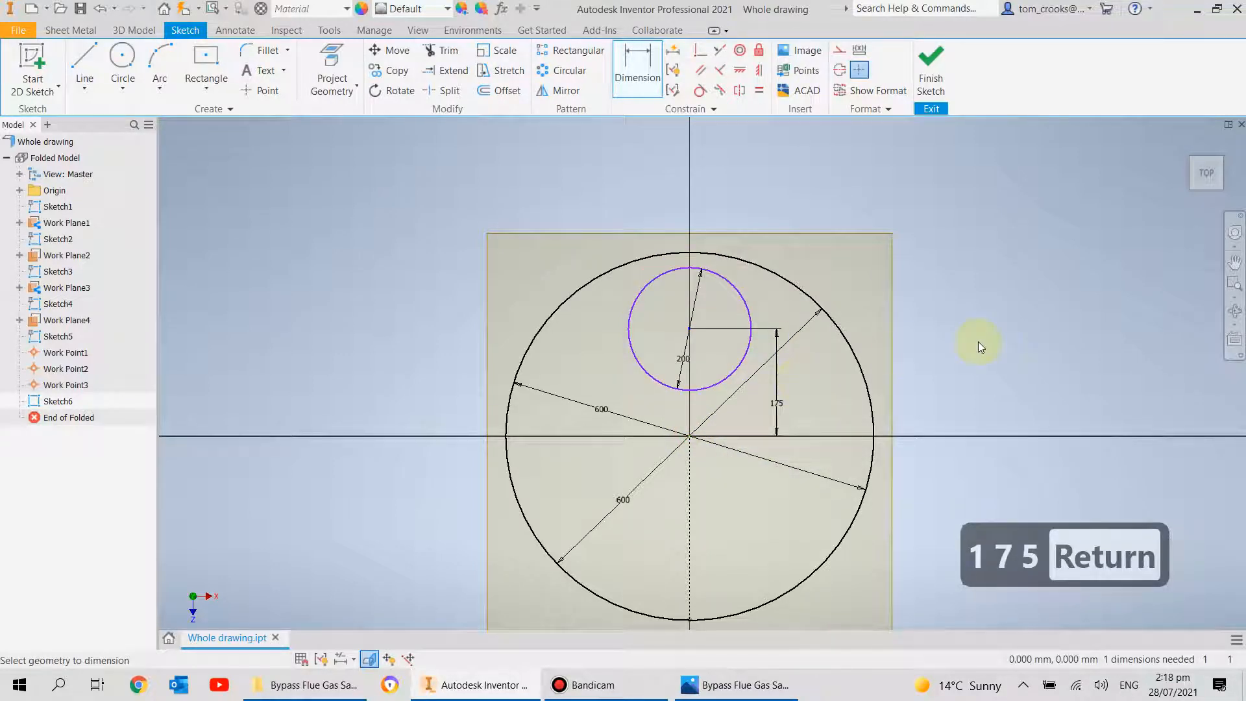
# - Apply a vertical constraint between the centres of the small and 600 mm circles, and finish the sketch
pyautogui.click(760, 70)
pyautogui.click(690, 329)
pyautogui.click(689, 439)
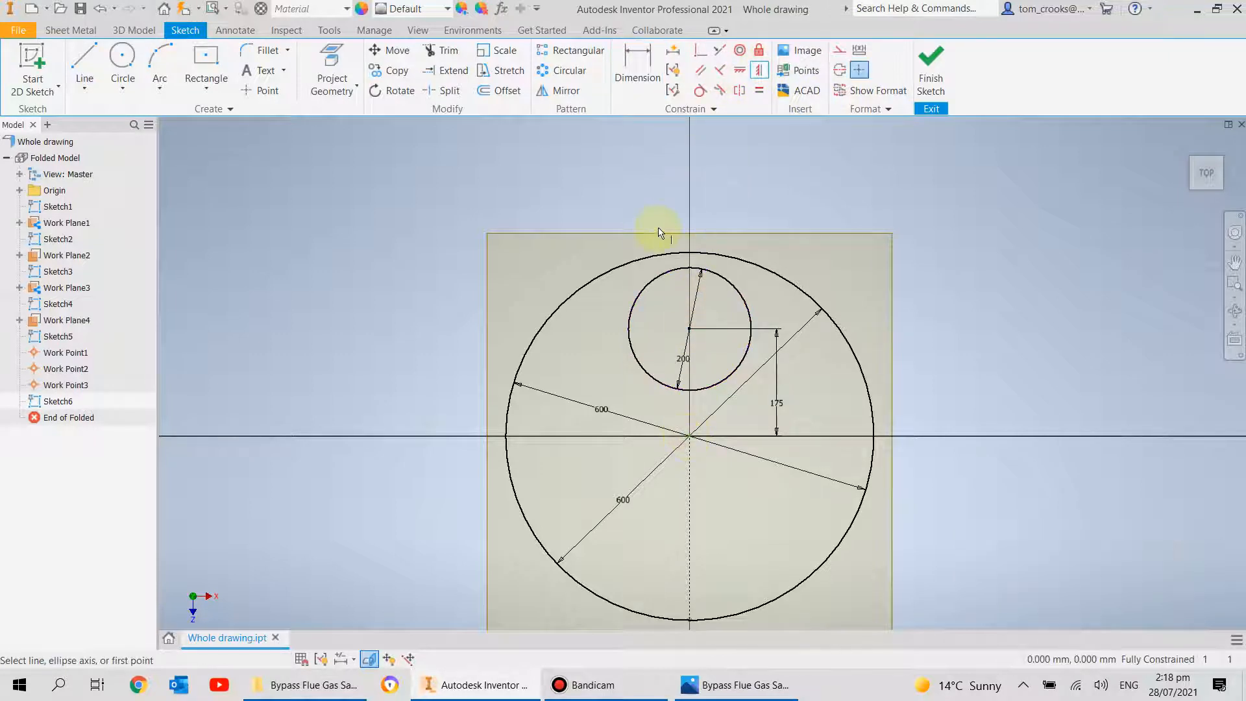
pyautogui.click(931, 65)
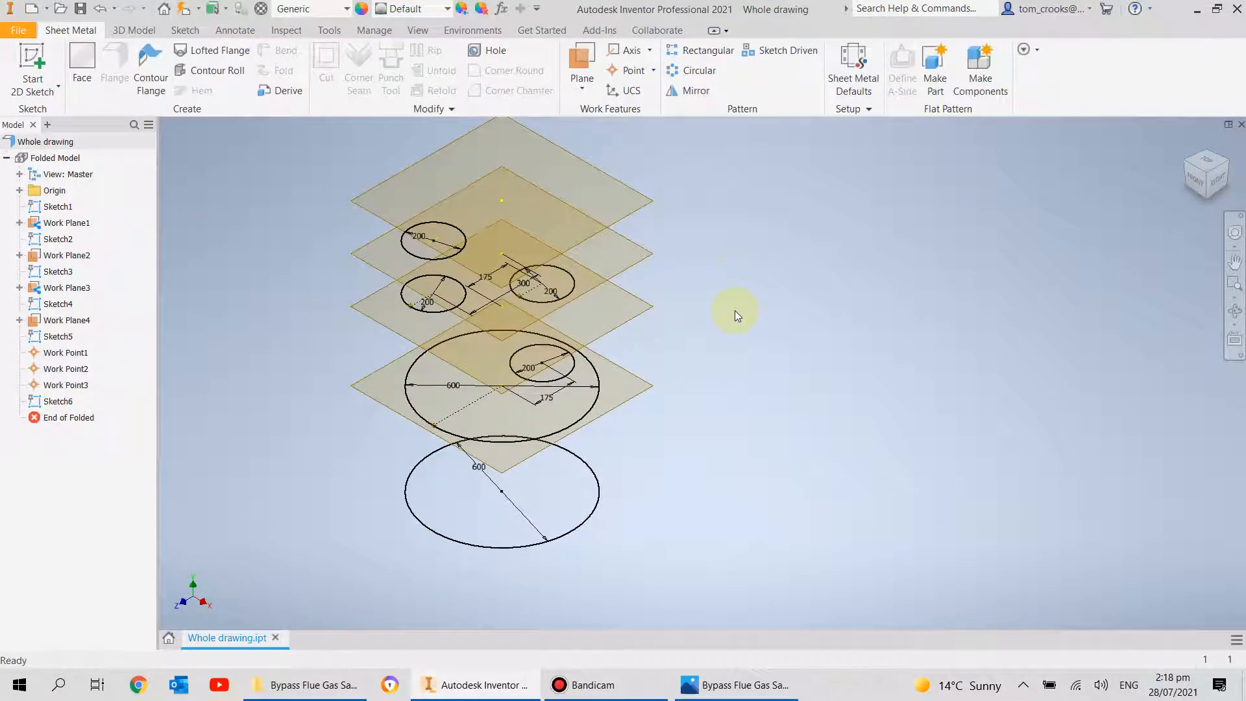
# - Hide Sketch1 with the lowest 600 mm circle and the topmost plane, Work Plane4, and select Work Point1
pyautogui.scroll(2, 743, 315)
pyautogui.scroll(-2, 768, 333)
pyautogui.moveTo(768, 333); pyautogui.dragTo(927, 349, button='middle')
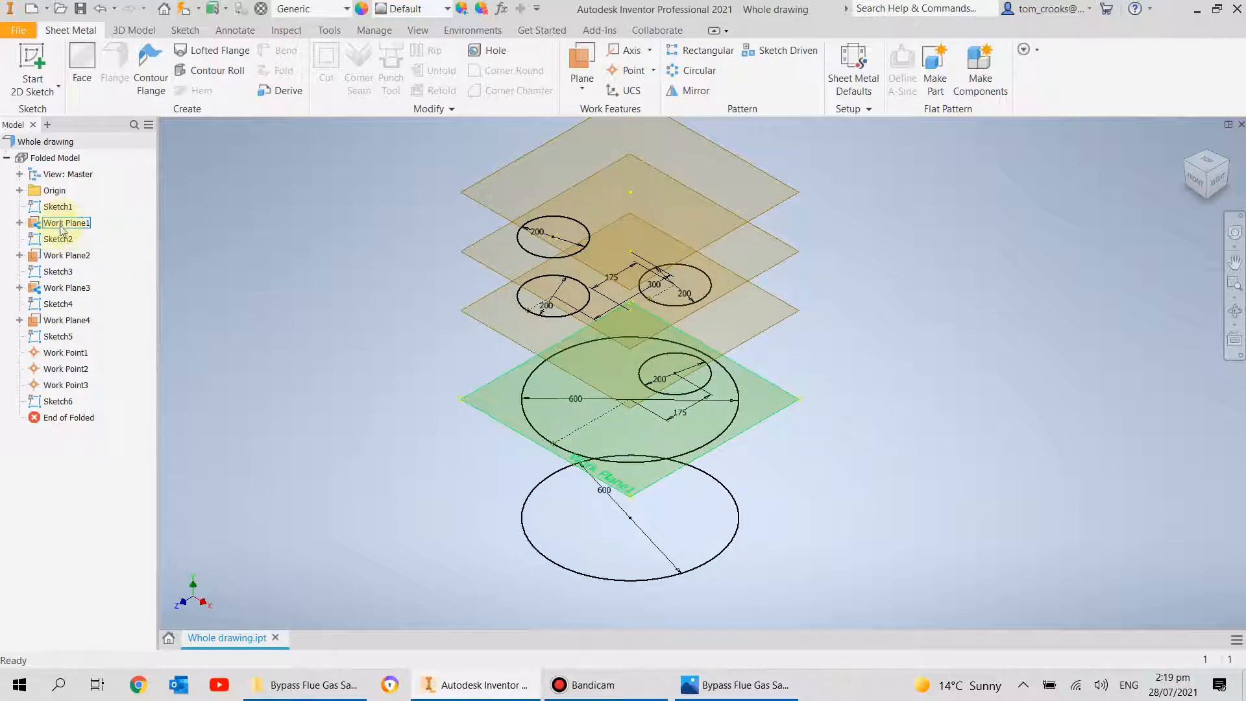
pyautogui.click(53, 208)
pyautogui.rightClick(52, 209)
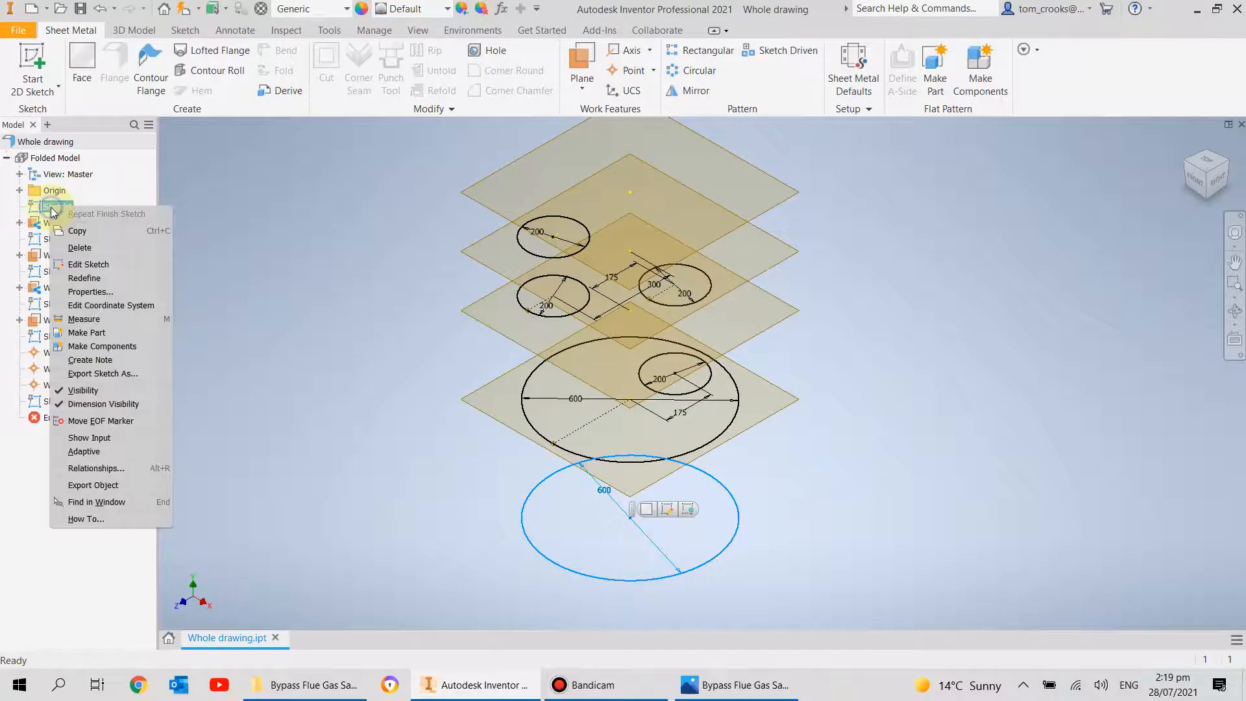
pyautogui.click(79, 389)
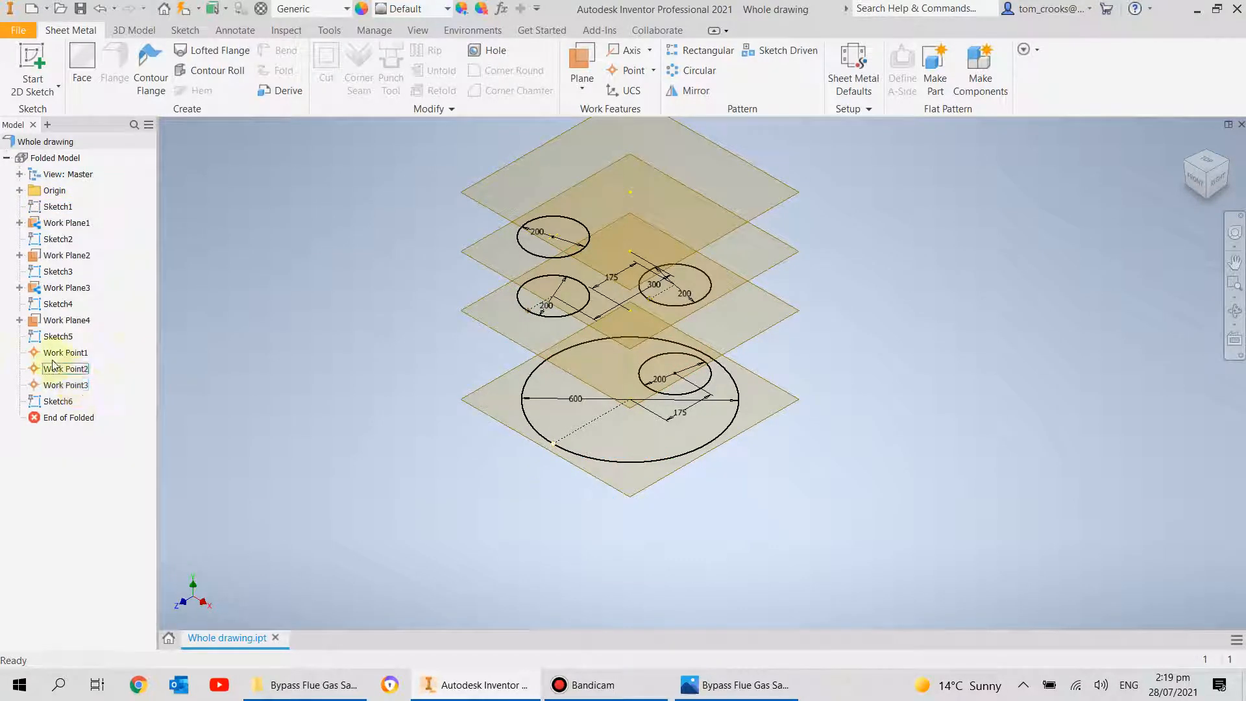
pyautogui.rightClick(37, 325)
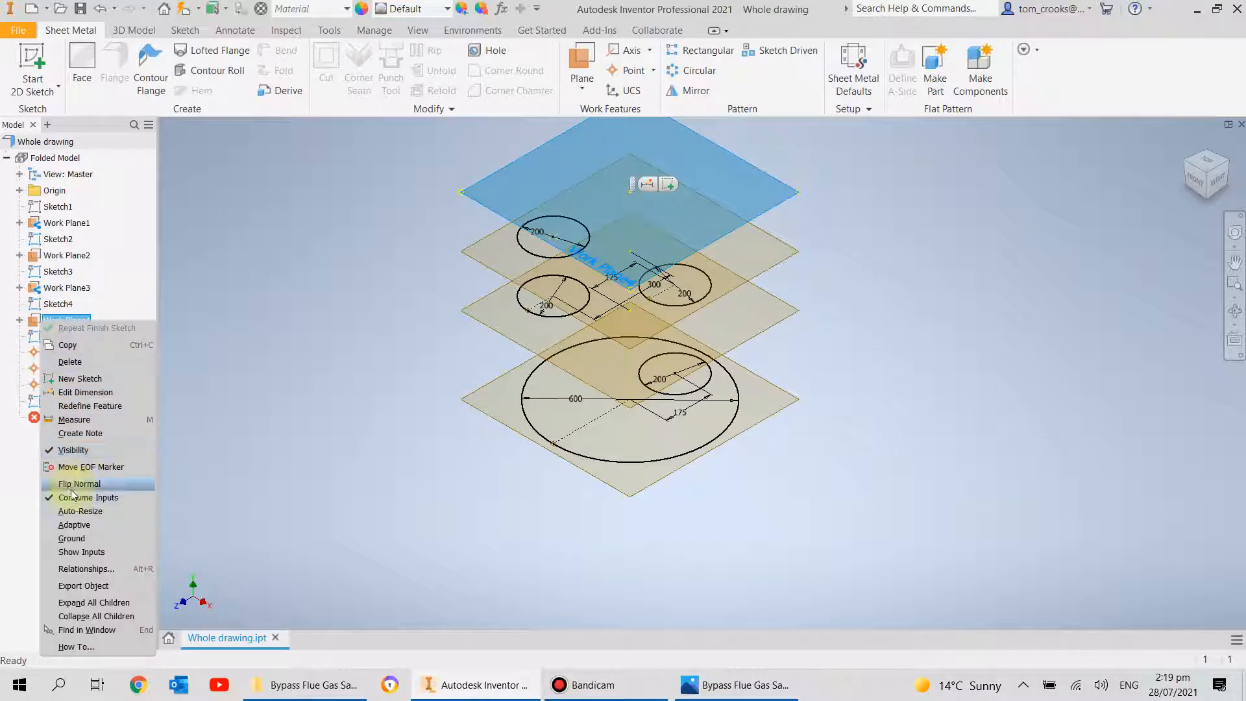
pyautogui.click(73, 449)
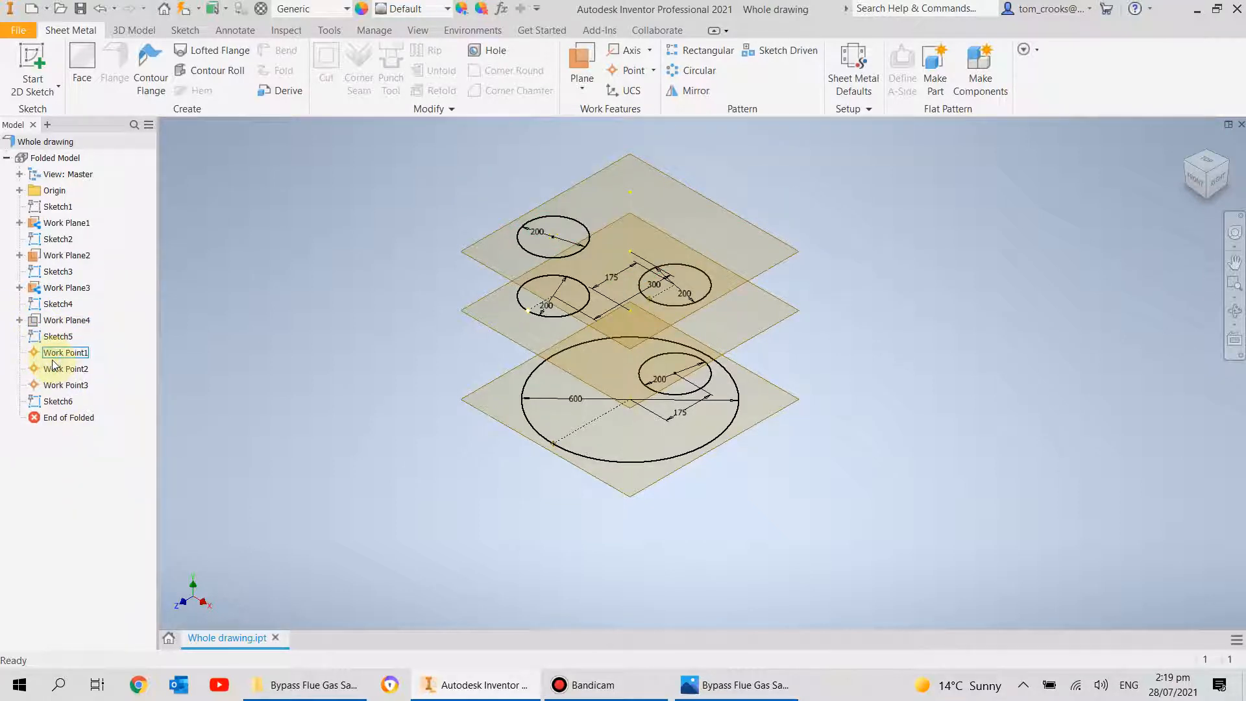
pyautogui.click(83, 354)
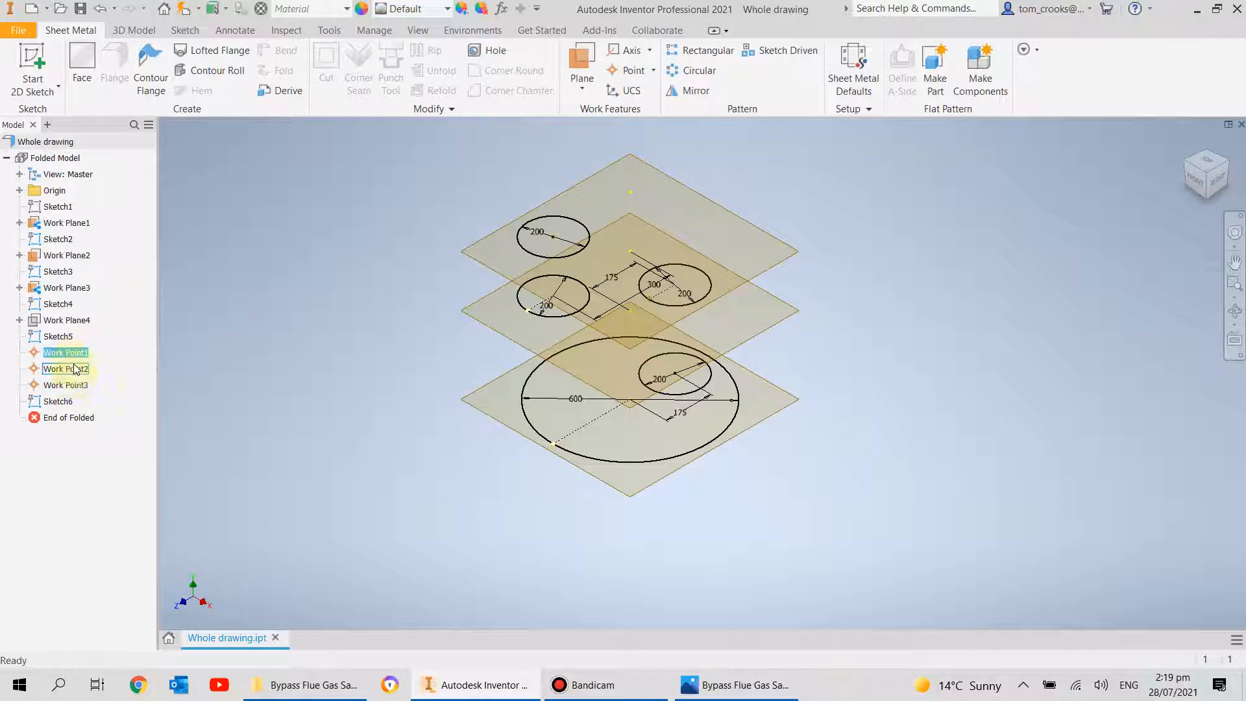
# - Hide Work Point2, Work Point1 and Sketch5 so they no longer show in the model
pyautogui.rightClick(73, 373)
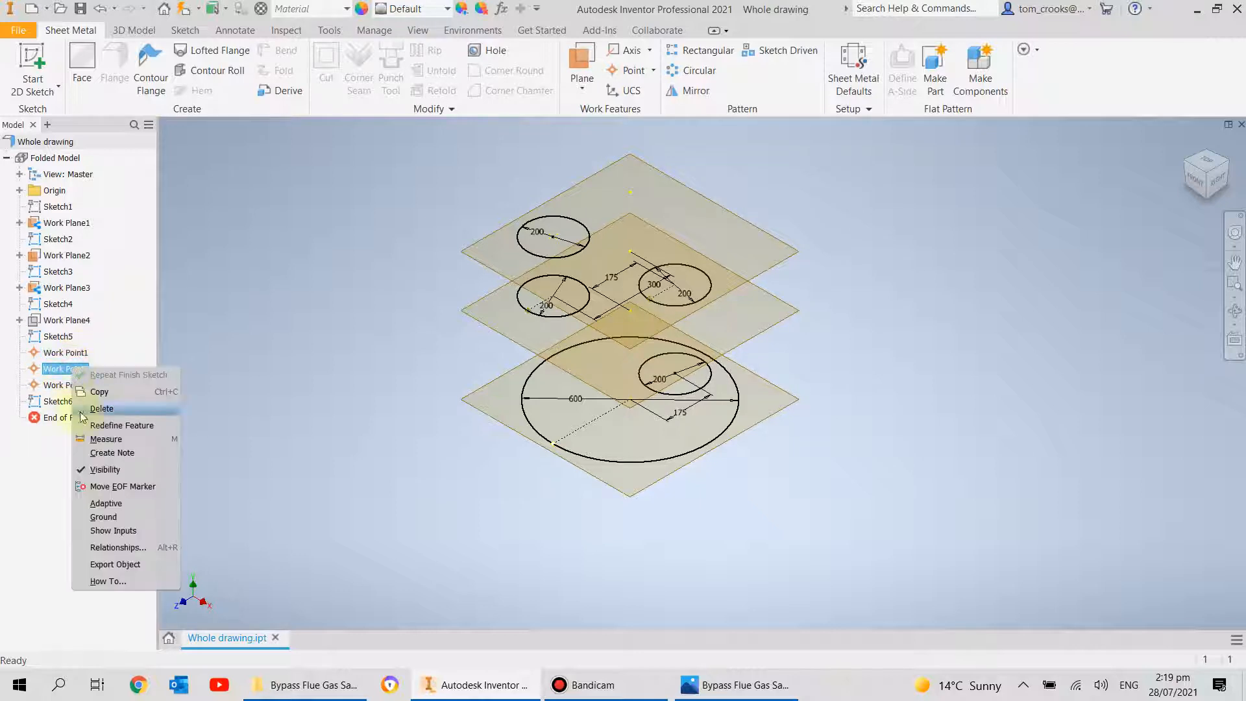
pyautogui.click(99, 467)
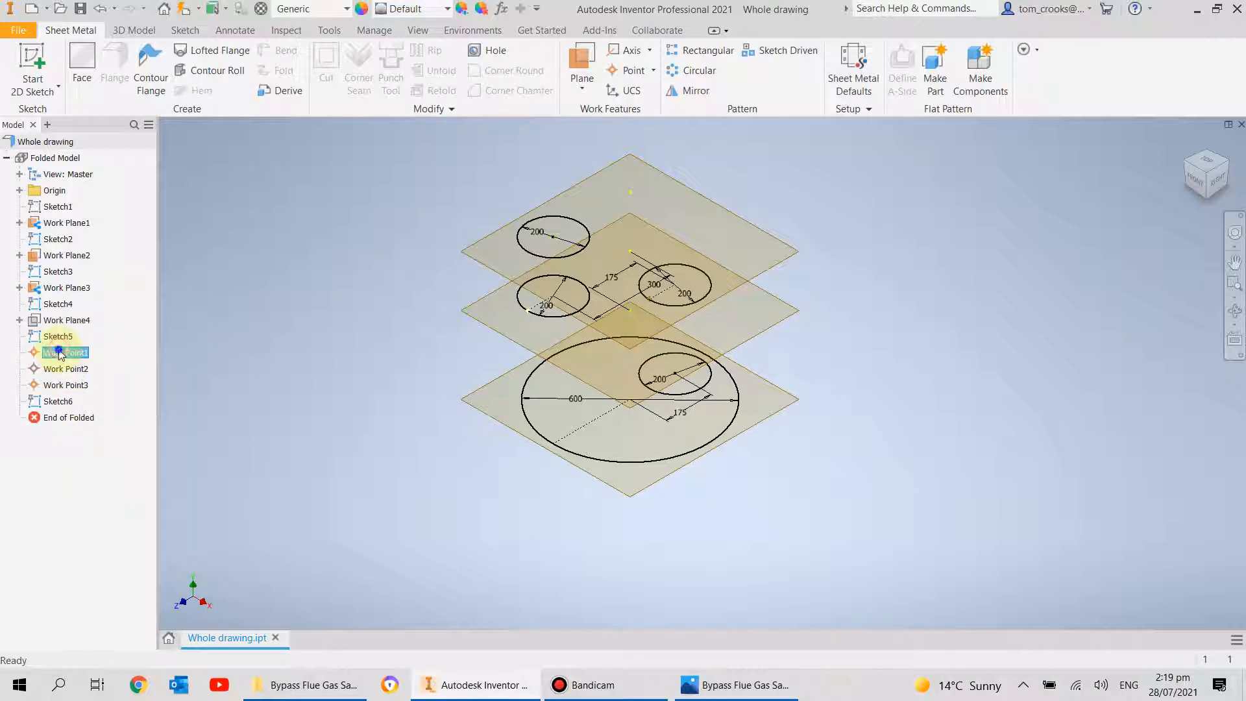
pyautogui.rightClick(59, 352)
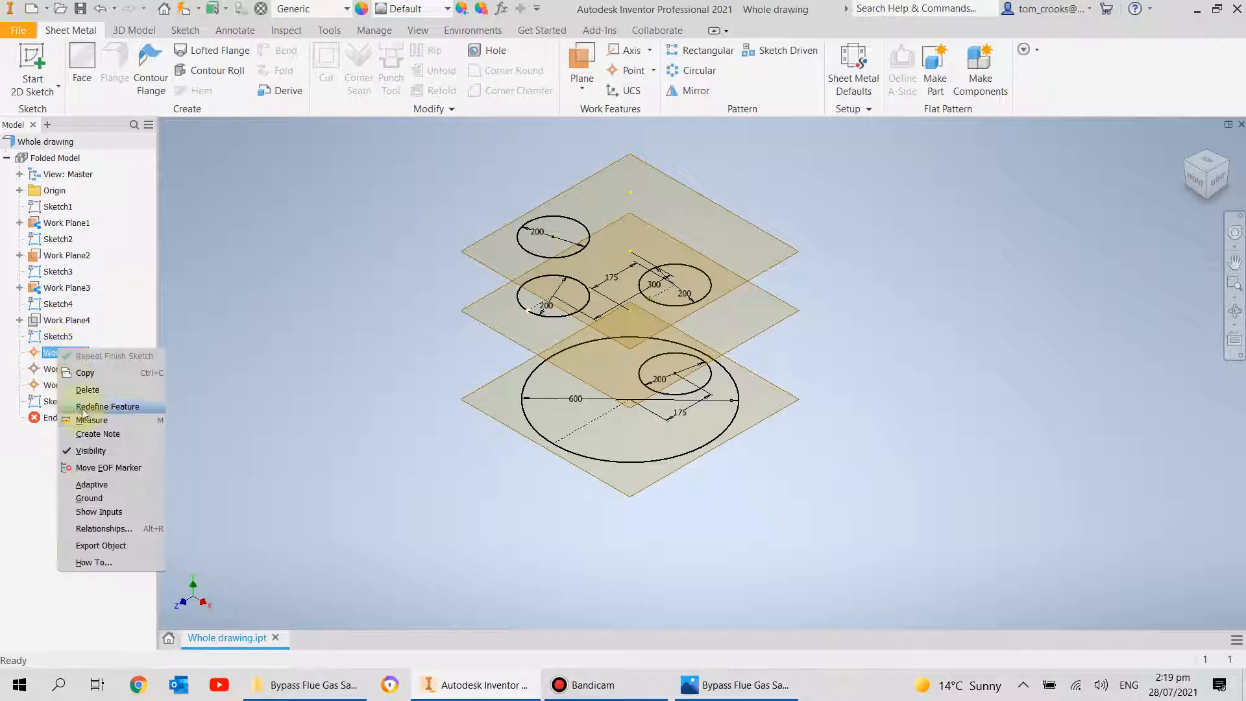
pyautogui.click(92, 450)
pyautogui.keyDown('shift'); pyautogui.moveTo(403, 465); pyautogui.dragTo(369, 425, button='middle'); pyautogui.keyUp('shift')
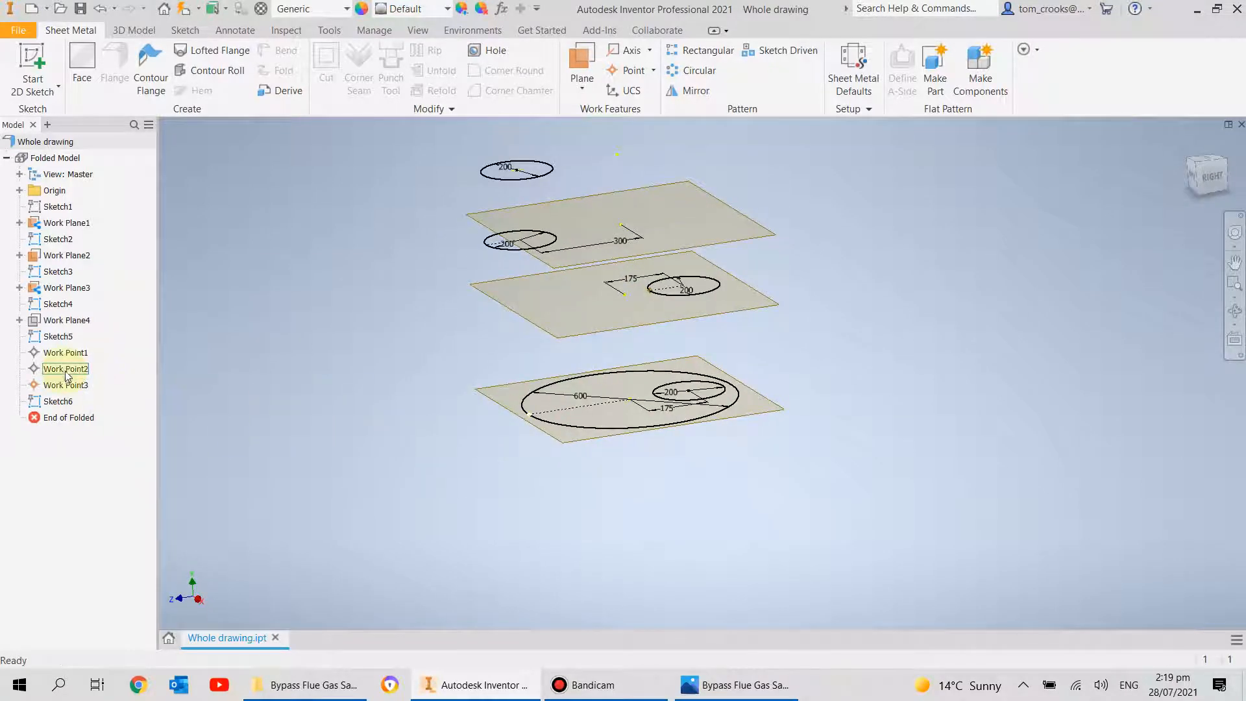
pyautogui.rightClick(61, 338)
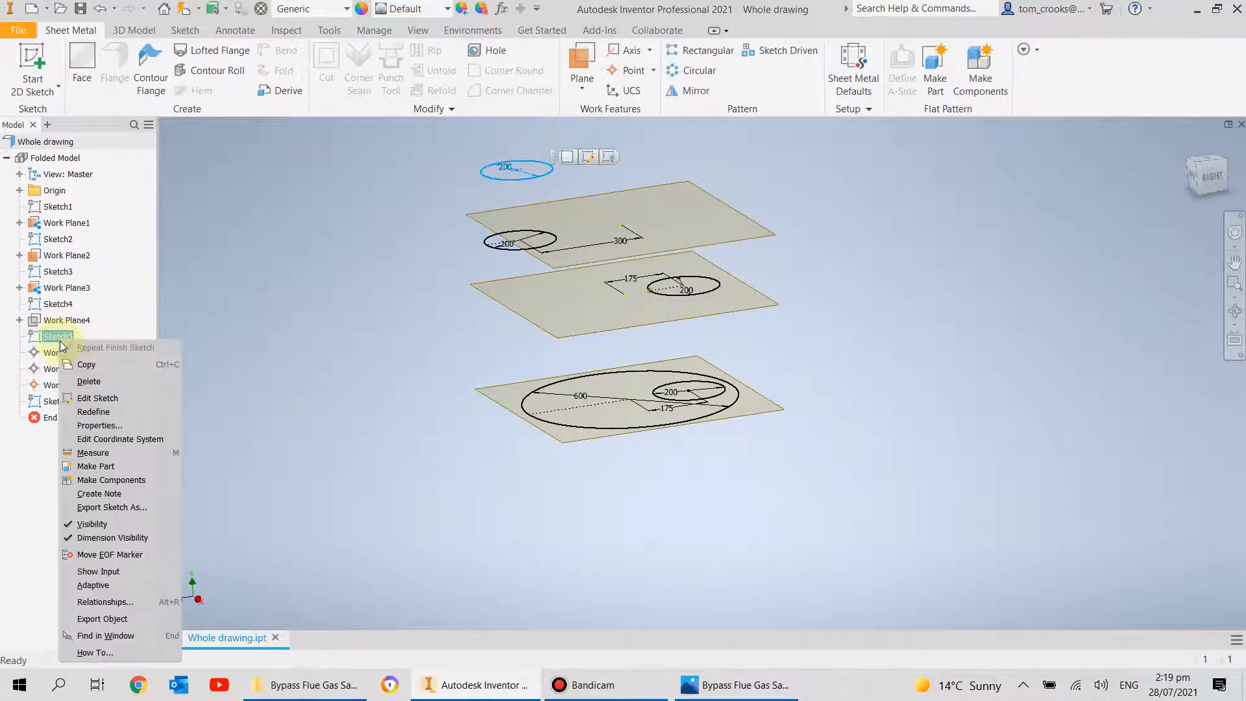
pyautogui.click(85, 524)
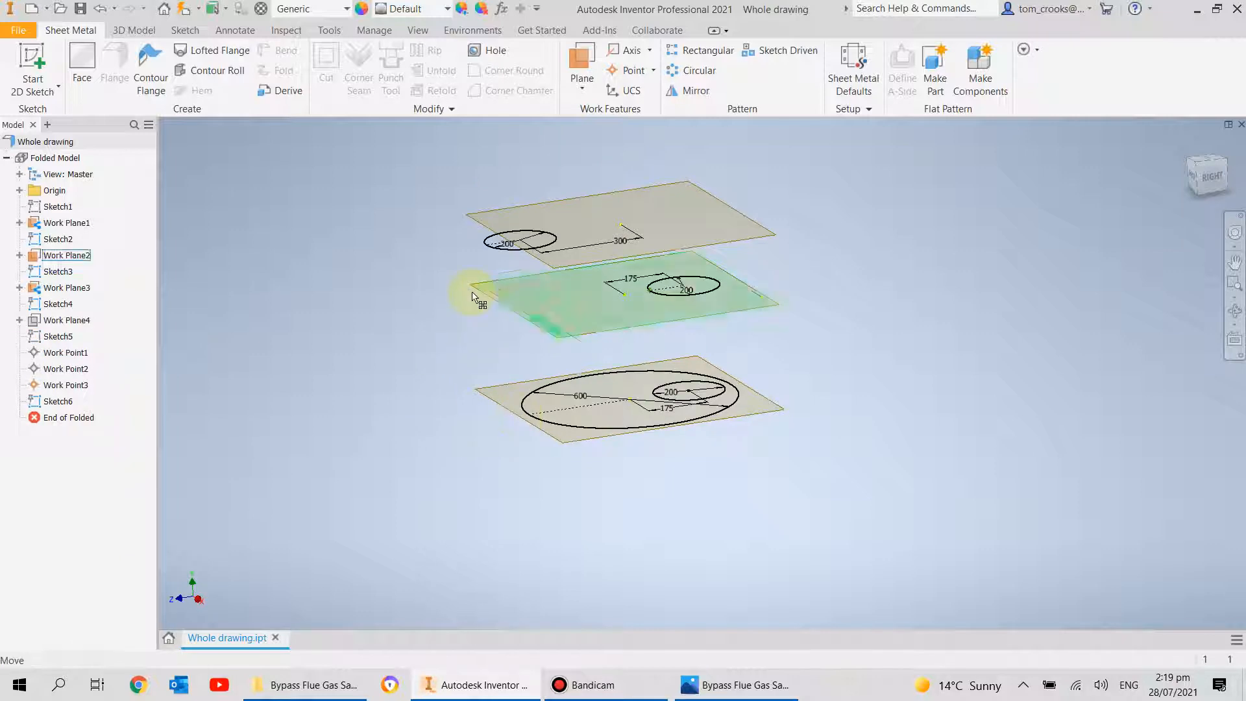
# - Start a new 2D sketch on the origin YZ Plane
pyautogui.scroll(-2, 473, 297)
pyautogui.scroll(2, 462, 321)
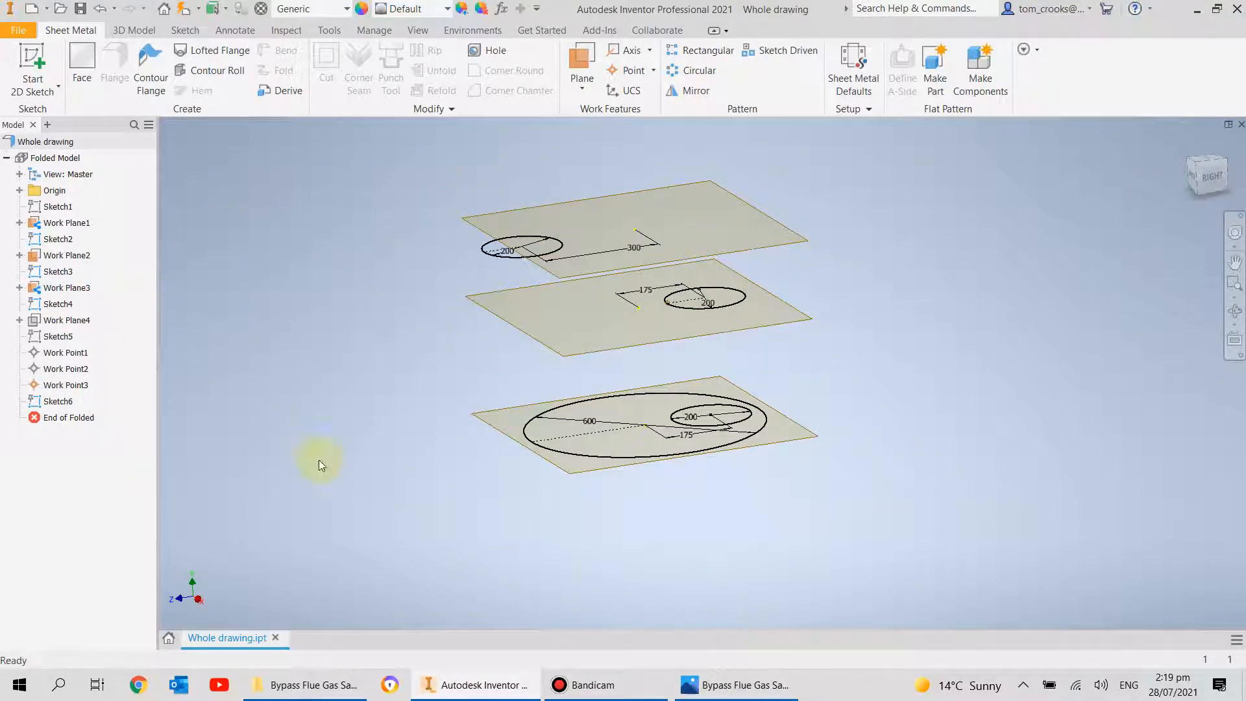
pyautogui.click(26, 57)
pyautogui.click(19, 190)
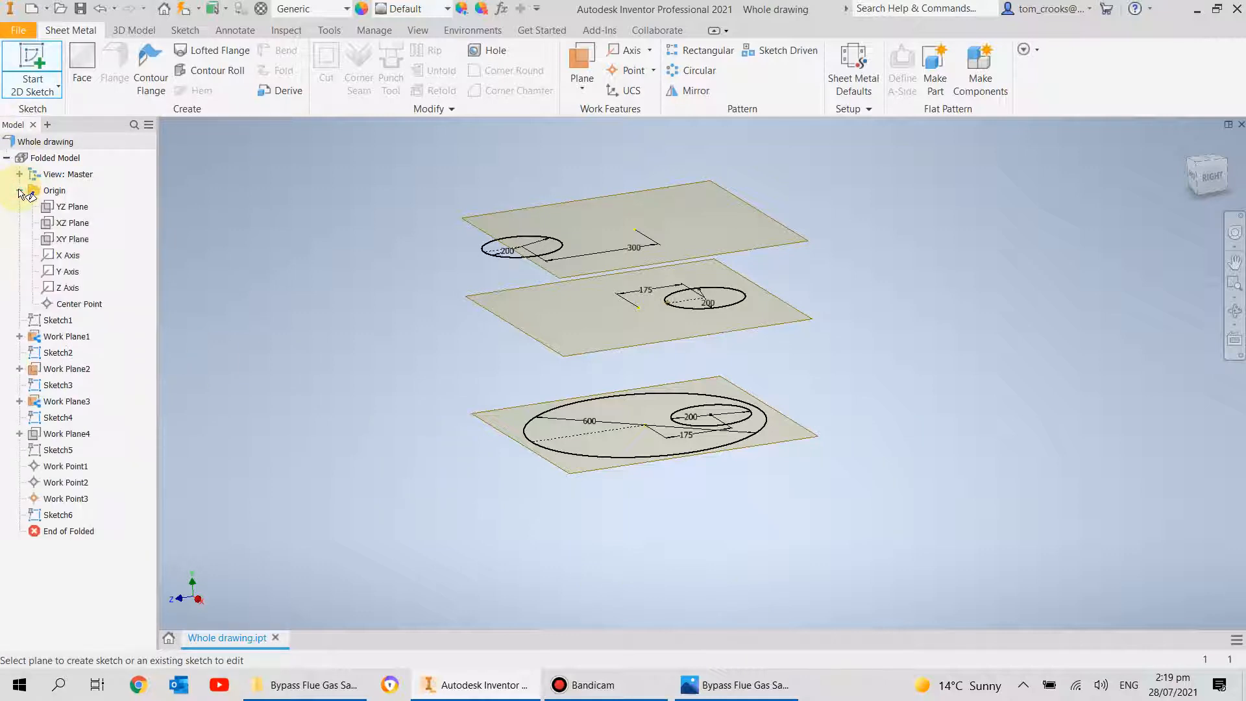
pyautogui.click(63, 213)
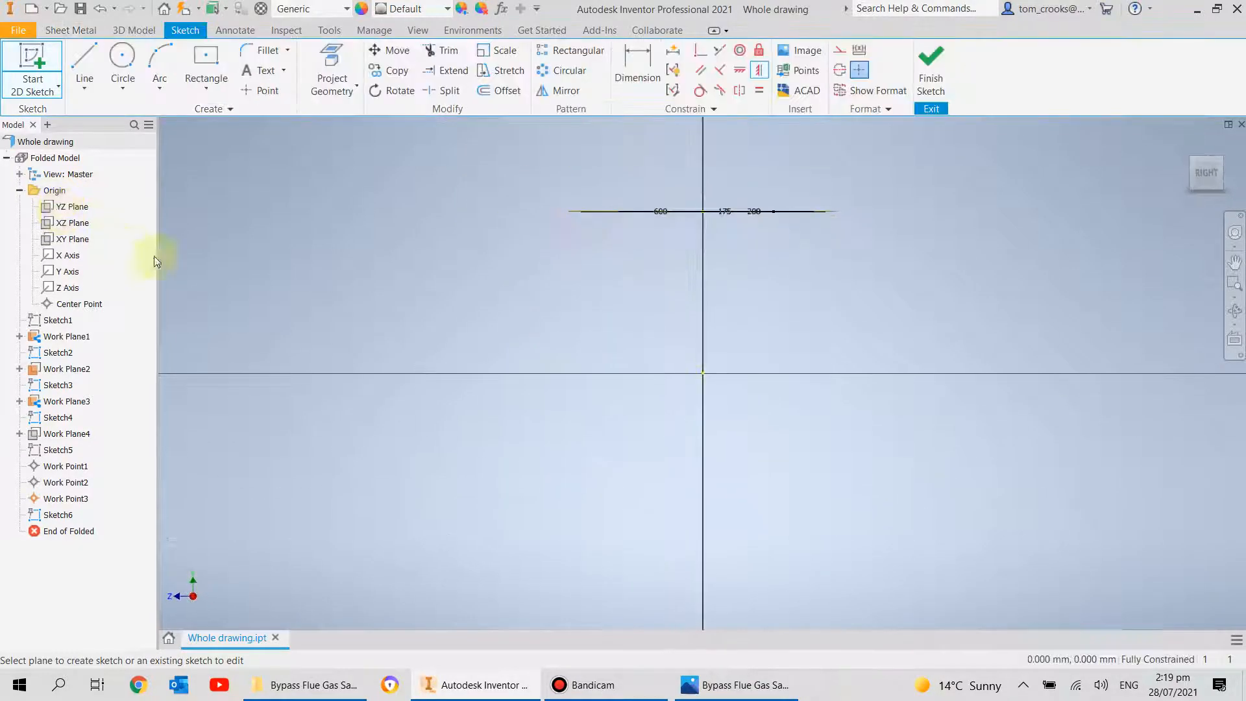
# - Project the 200 mm circle at the uppermost work plane and the 600 mm circle on the lowest work plane into the sketch
pyautogui.moveTo(480, 279); pyautogui.dragTo(435, 383, button='middle')
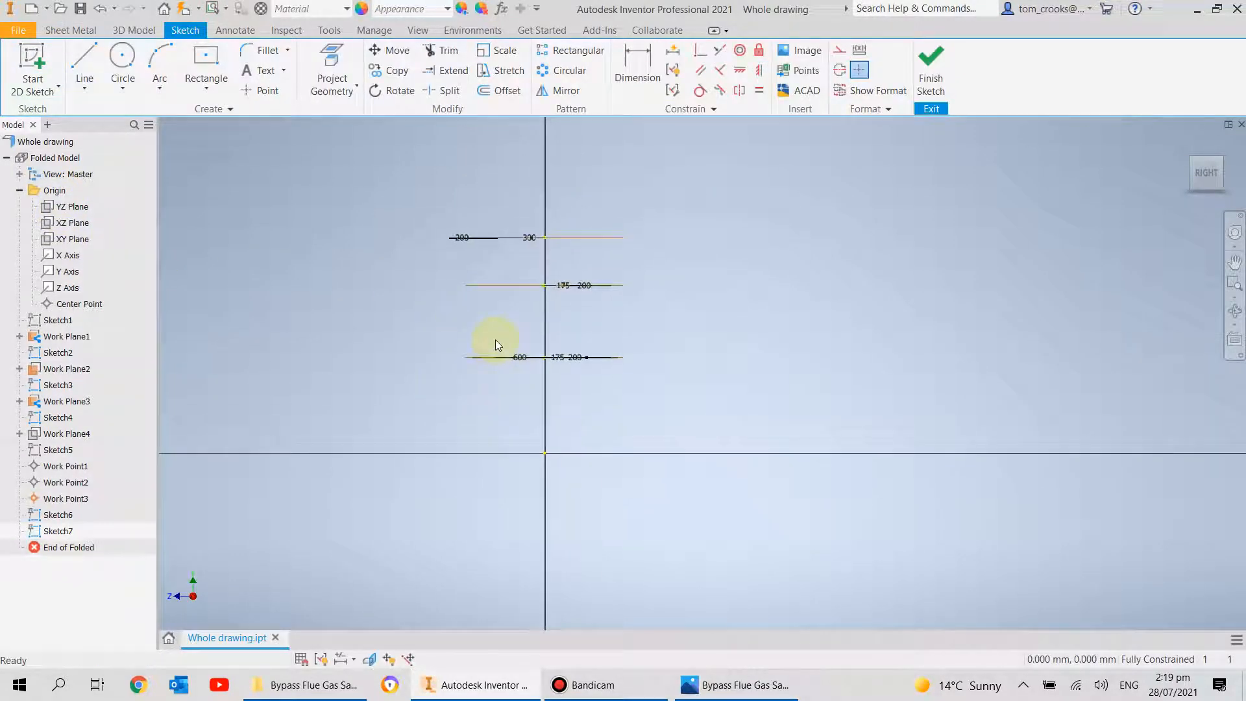
pyautogui.scroll(3, 495, 342)
pyautogui.click(331, 65)
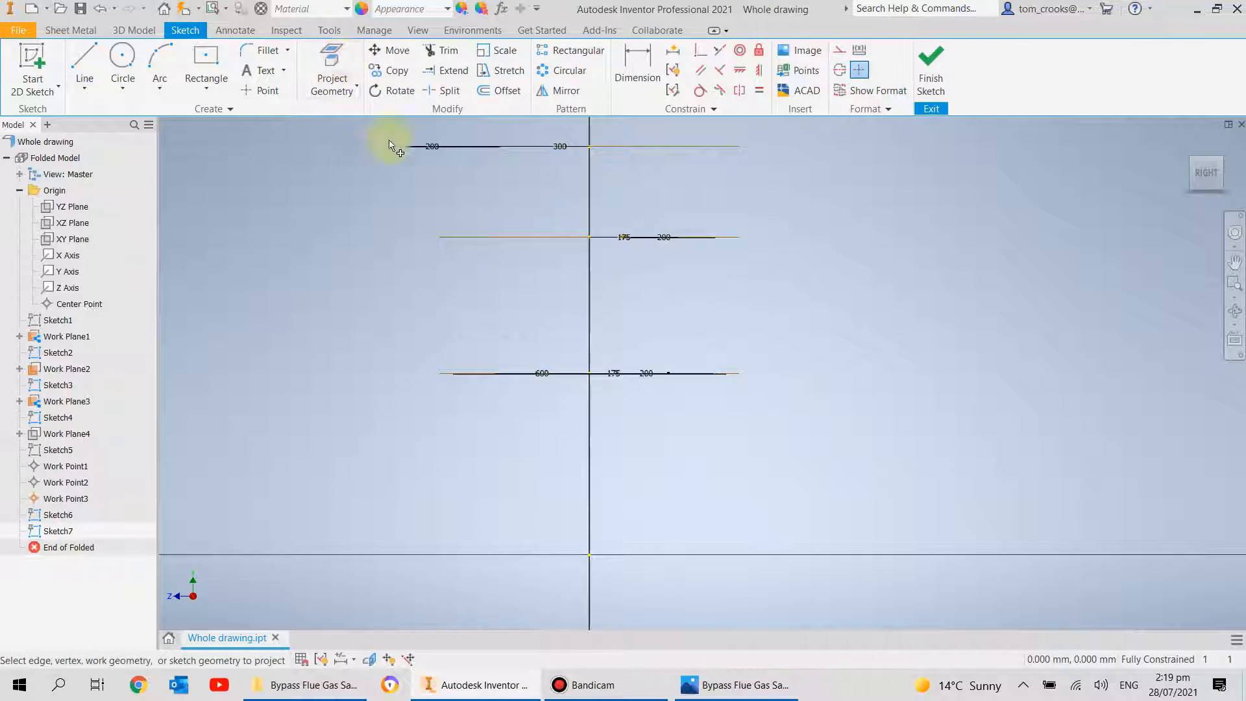
pyautogui.scroll(3, 437, 145)
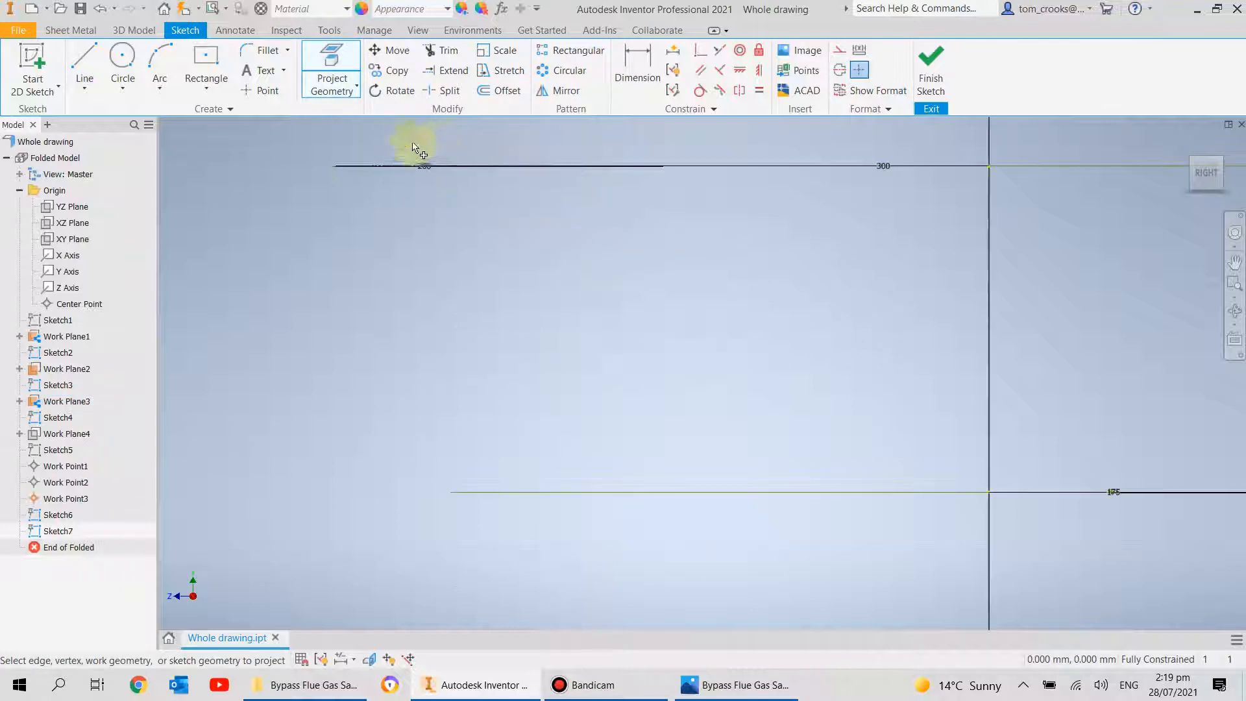
pyautogui.click(335, 168)
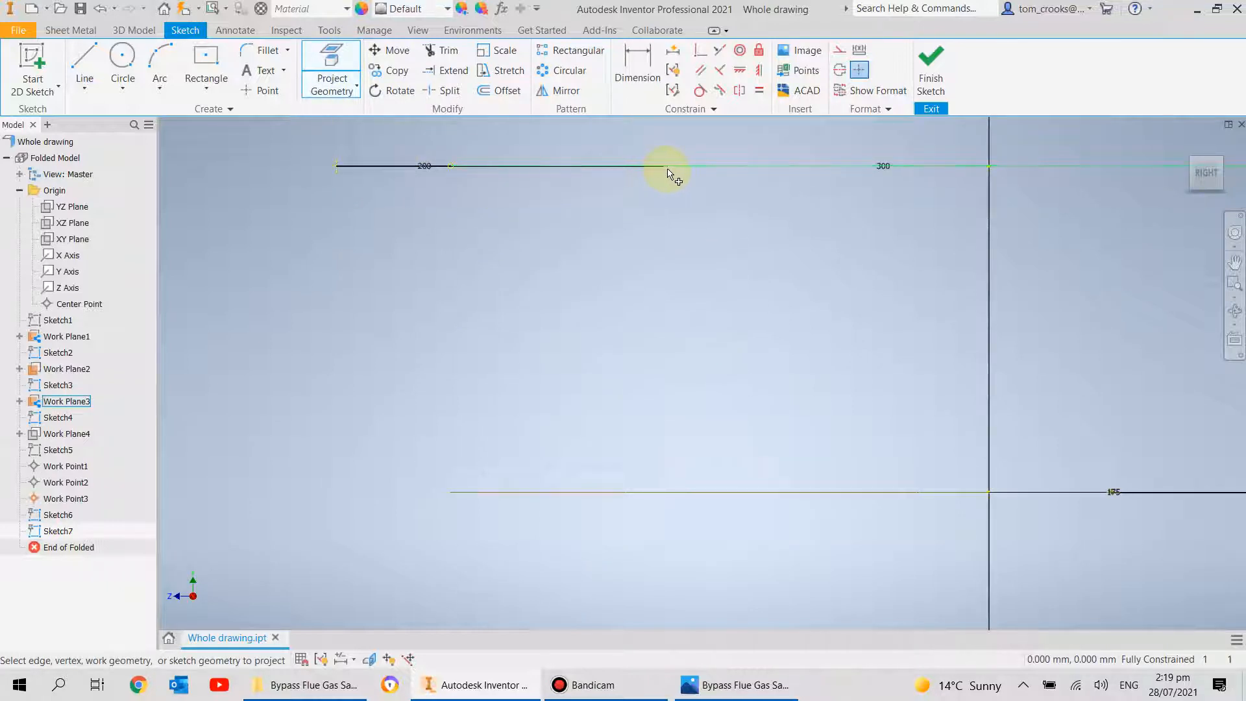
pyautogui.click(668, 168)
pyautogui.scroll(-2, 342, 206)
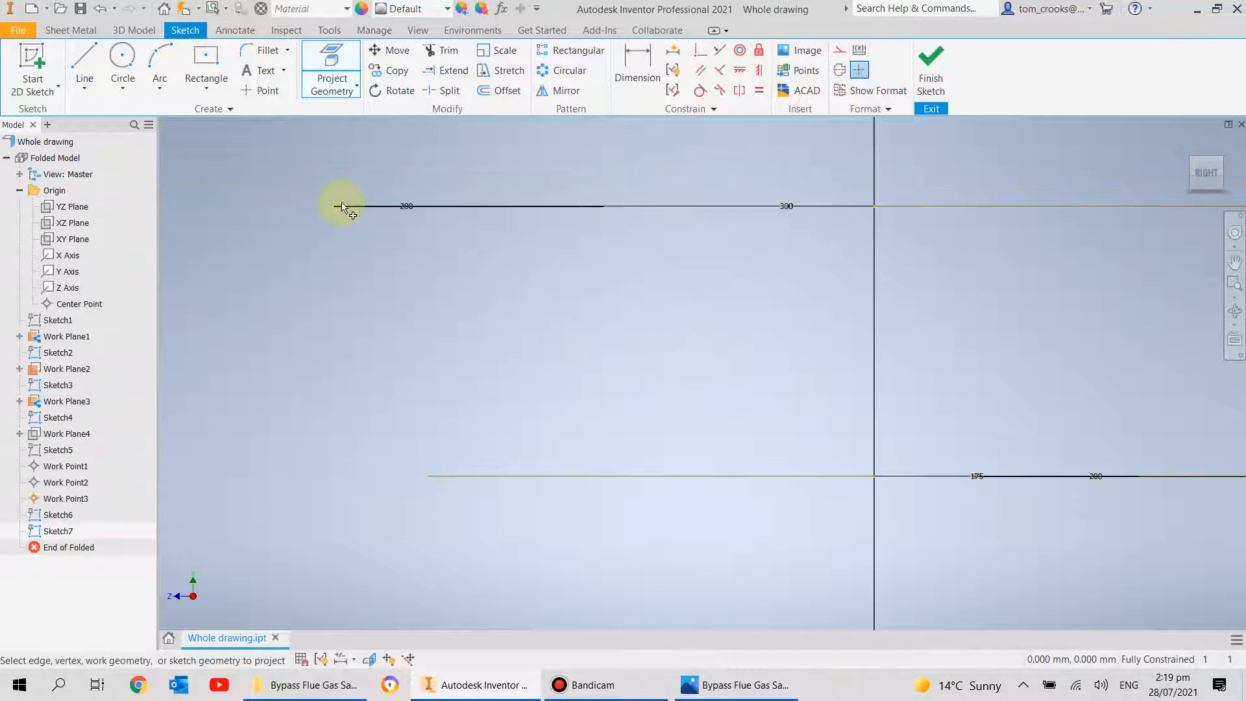
pyautogui.scroll(-5, 582, 213)
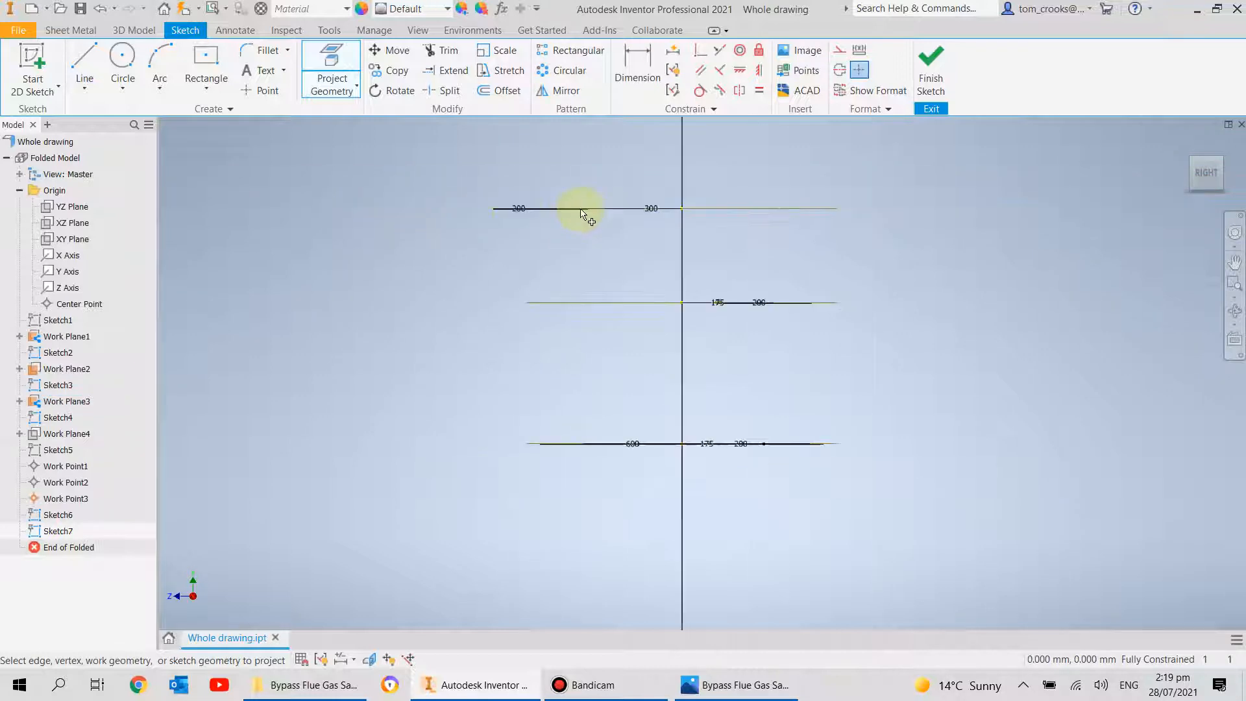
pyautogui.keyDown('shift'); pyautogui.moveTo(582, 203); pyautogui.dragTo(587, 220, button='middle'); pyautogui.keyUp('shift')
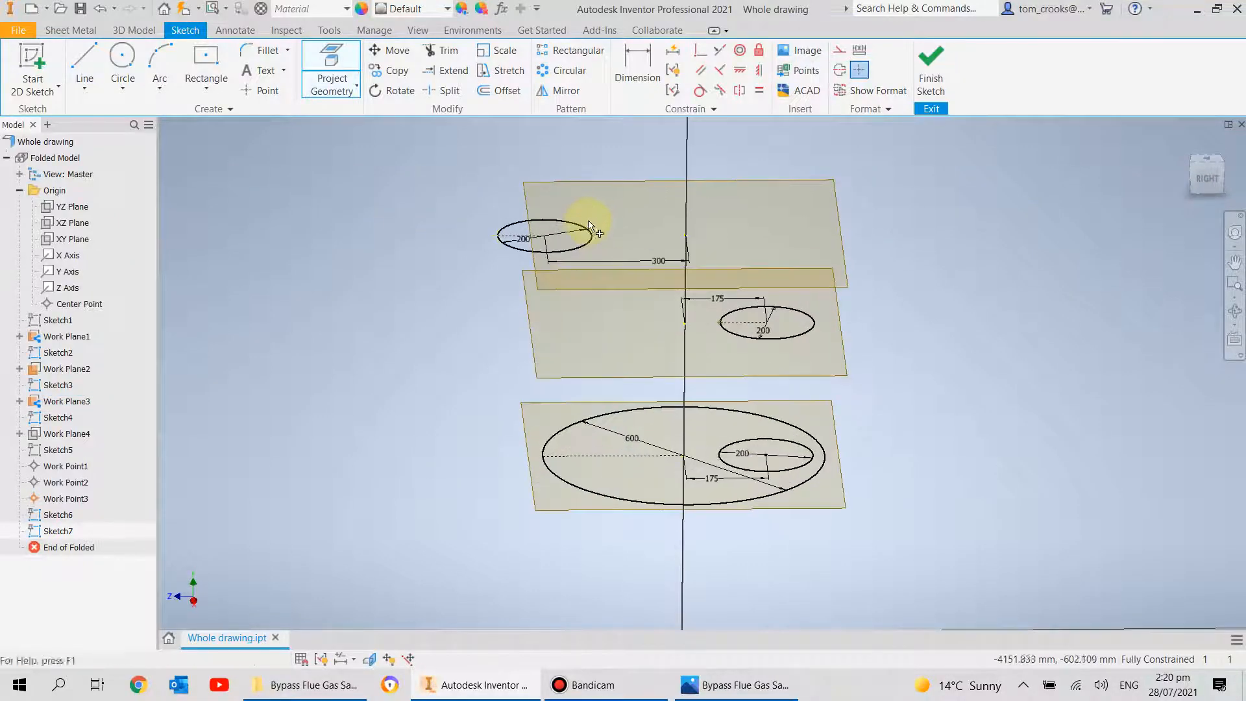
pyautogui.click(588, 232)
pyautogui.click(628, 503)
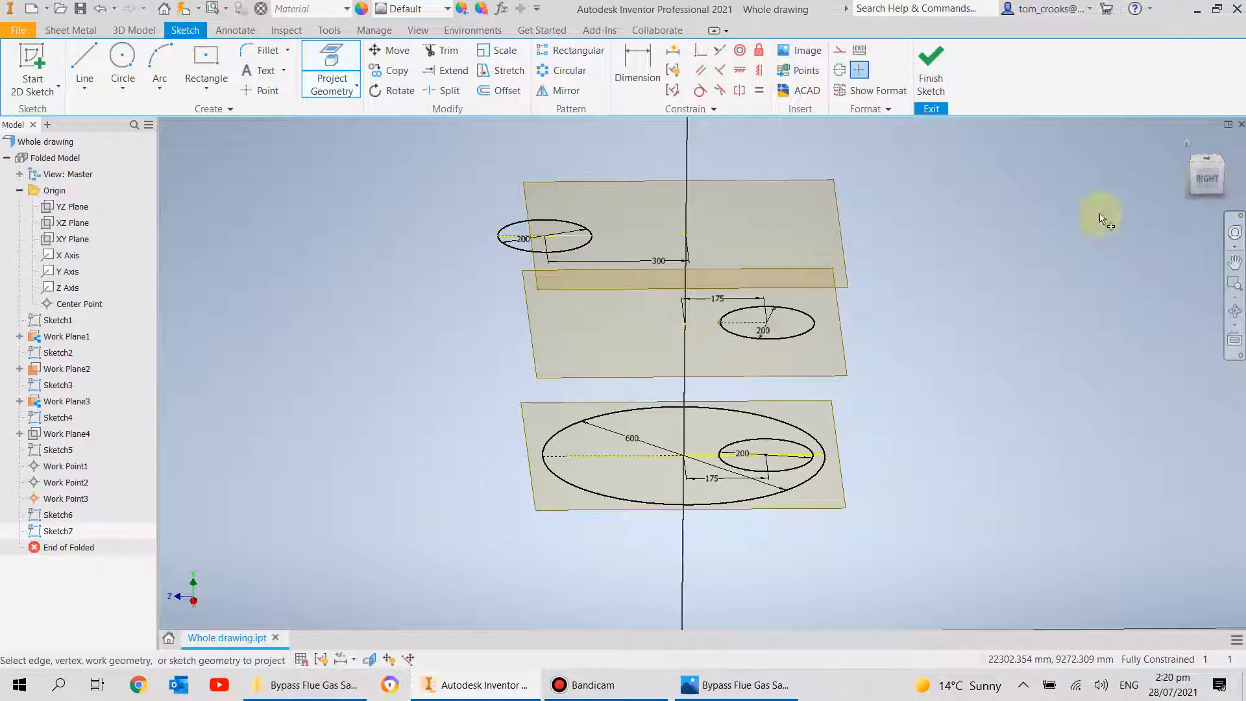
# - Draw two sloped lines joining the corresponding ends of the projected 600 mm and upper 200 mm circles, about 510 mm and 707 mm long
pyautogui.click(1205, 176)
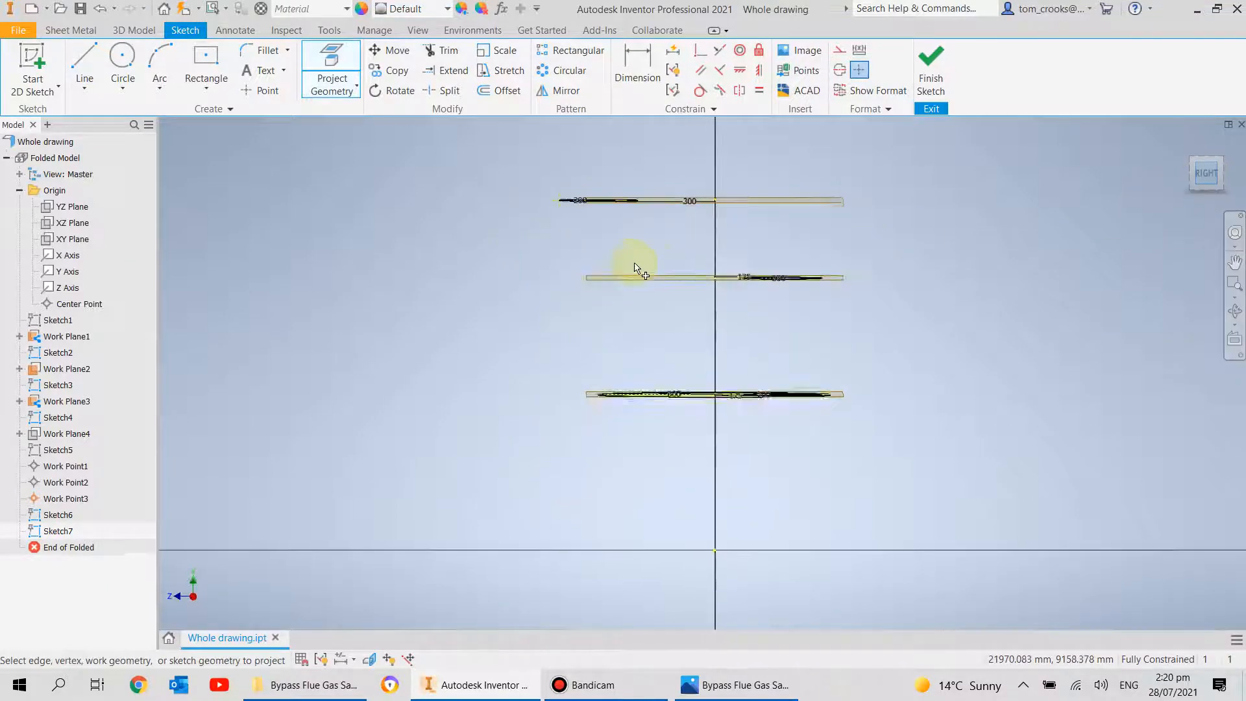
pyautogui.click(78, 70)
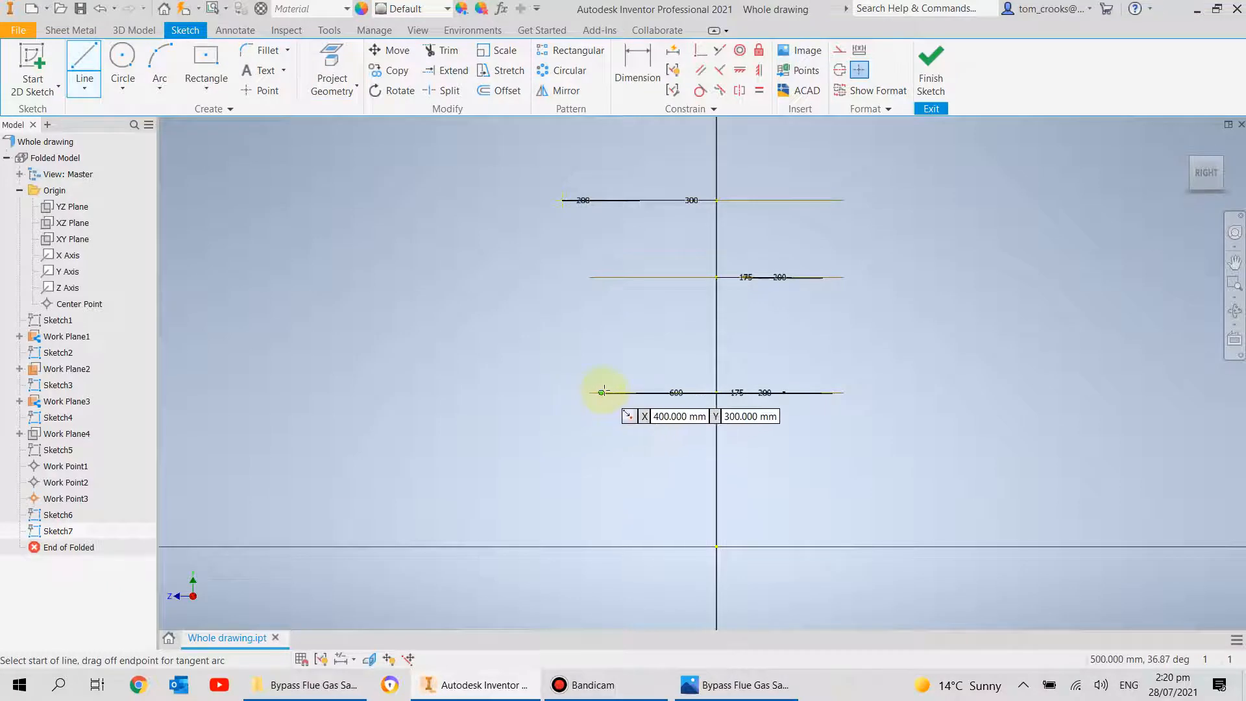
pyautogui.click(600, 392)
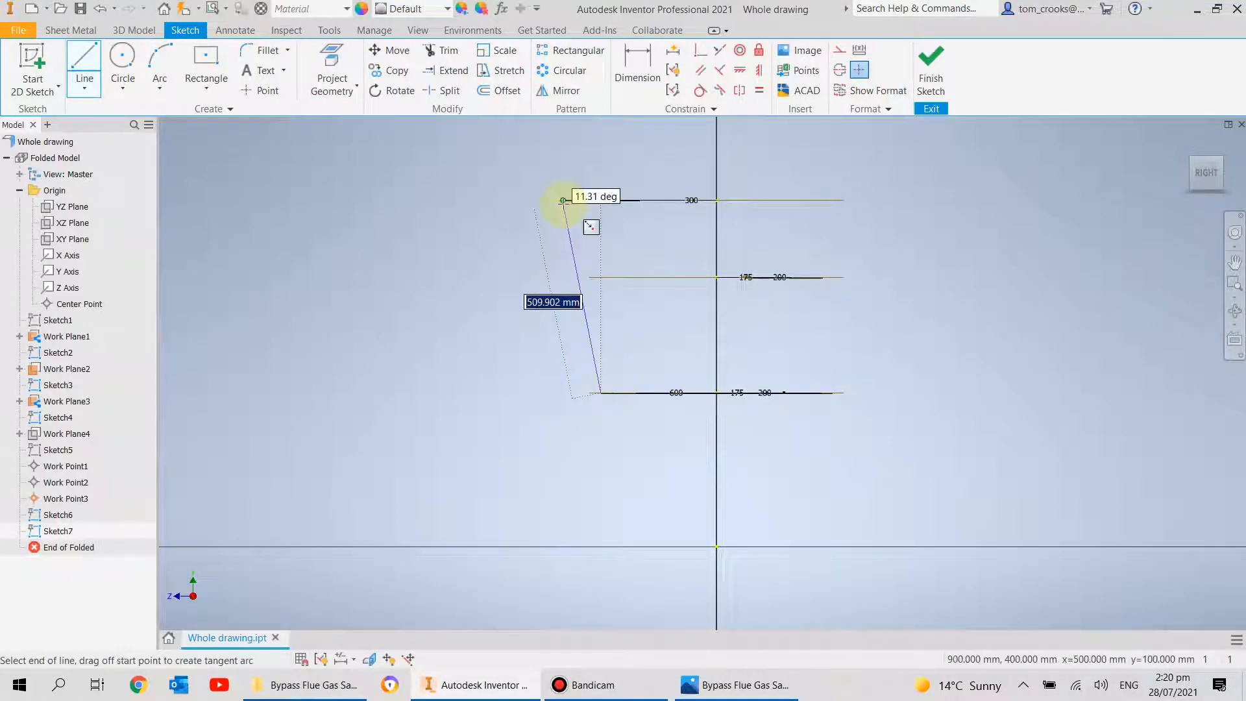
pyautogui.click(562, 200)
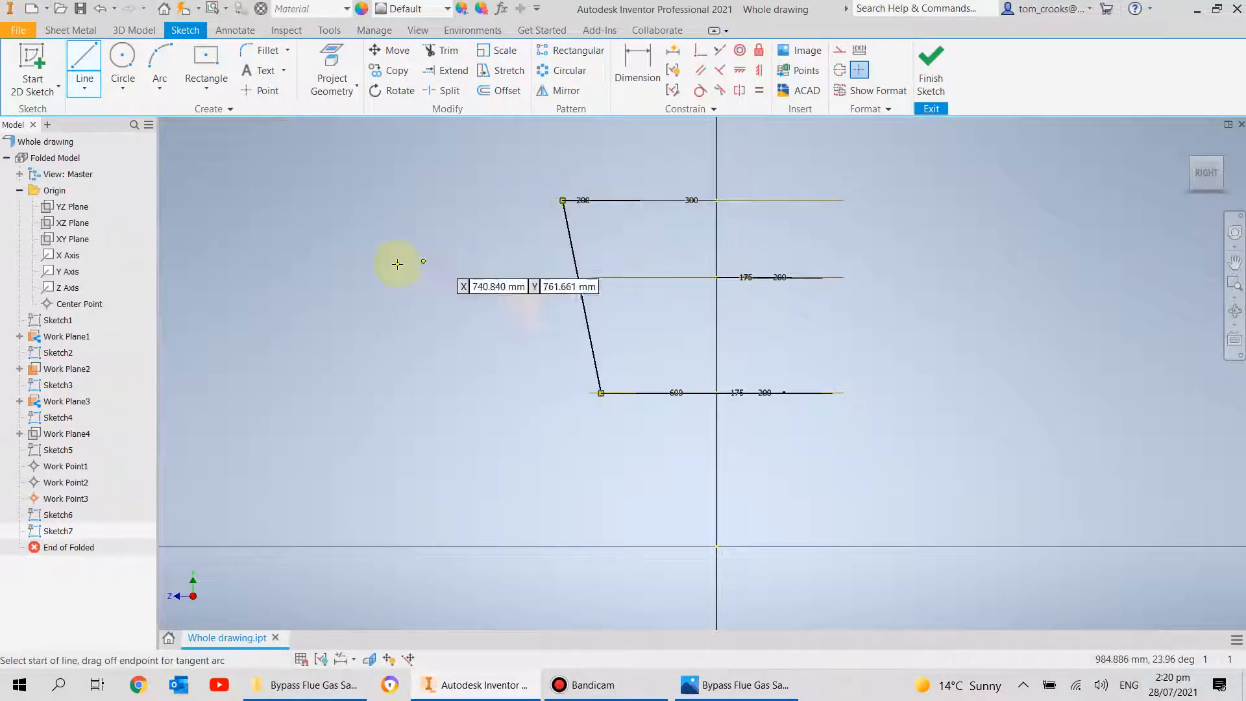
pyautogui.press('Escape')
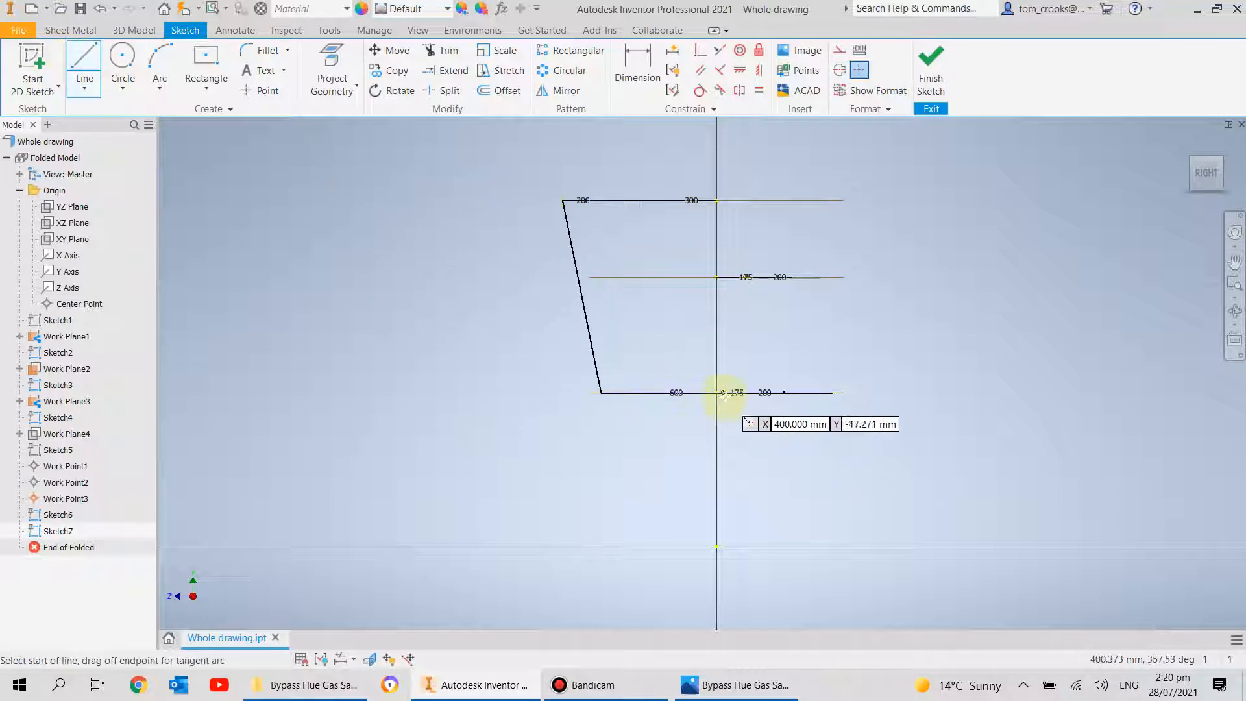
pyautogui.click(833, 393)
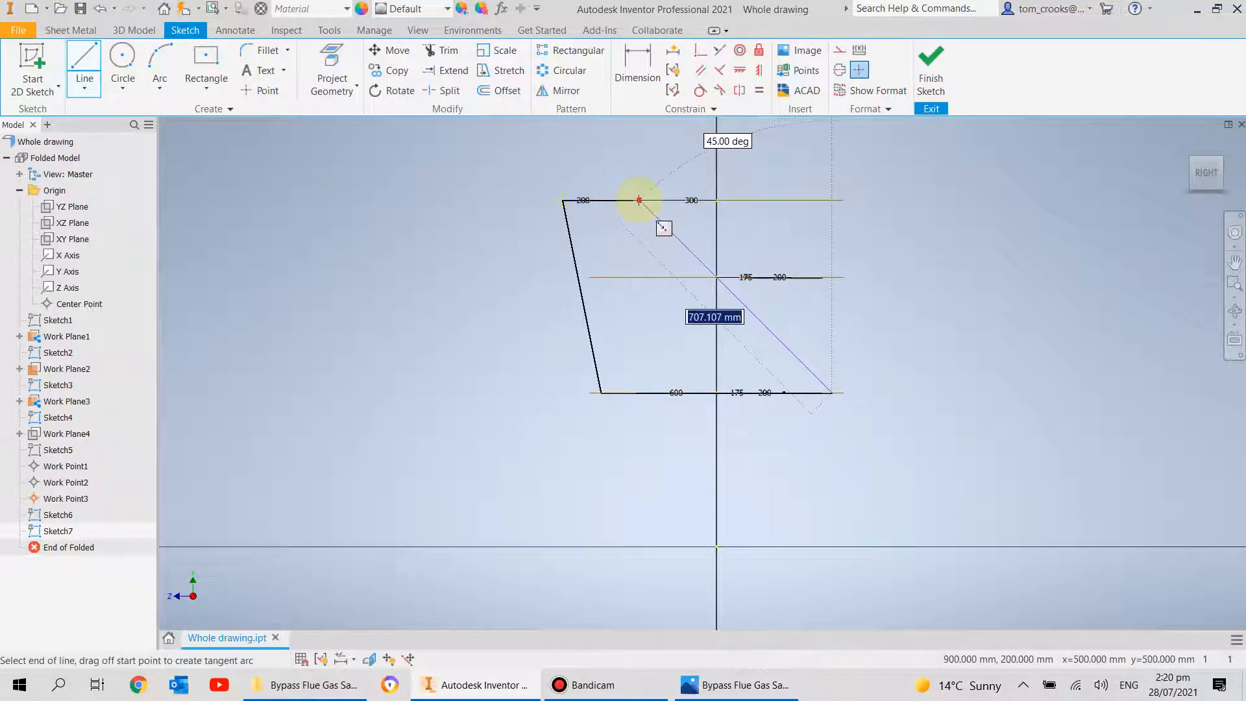
pyautogui.click(640, 200)
pyautogui.press('Escape')
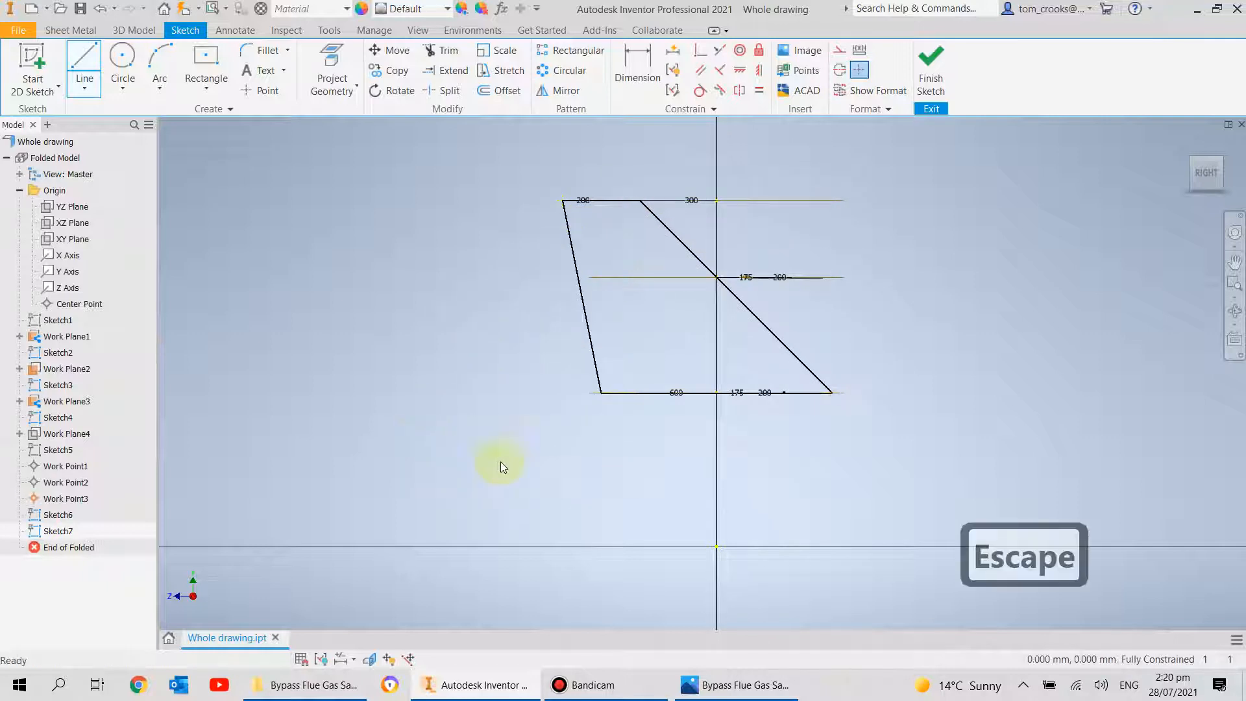
# - Draw a long, nearly horizontal line above the tapered profile, reaching past both of its sides
pyautogui.scroll(-3, 496, 425)
pyautogui.scroll(3, 496, 424)
pyautogui.scroll(-2, 496, 425)
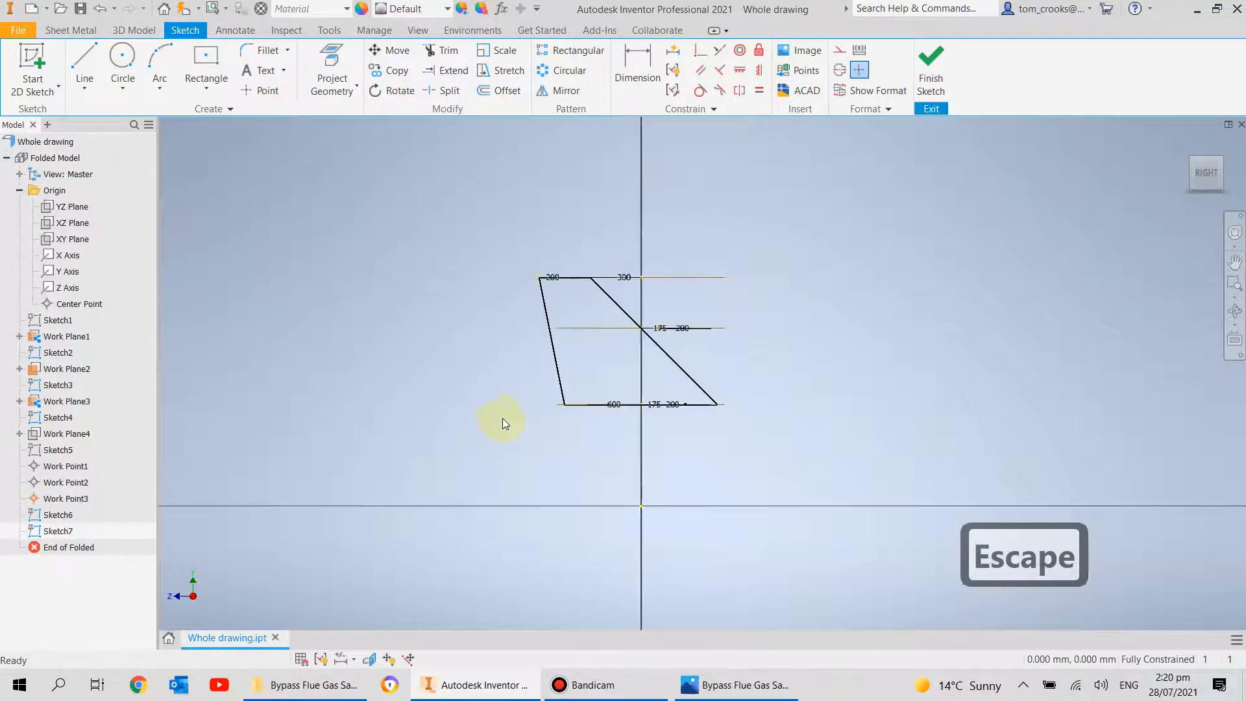
pyautogui.moveTo(491, 326); pyautogui.dragTo(488, 350, button='middle')
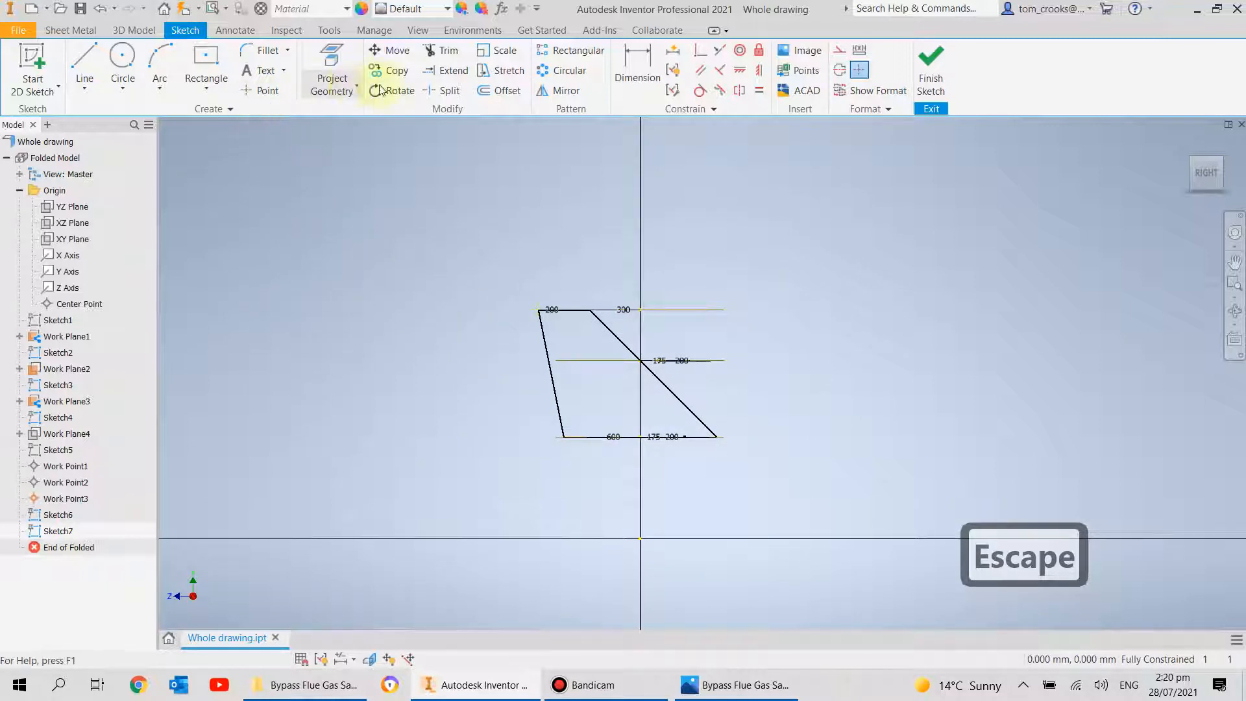
pyautogui.click(79, 65)
pyautogui.scroll(-3, 445, 244)
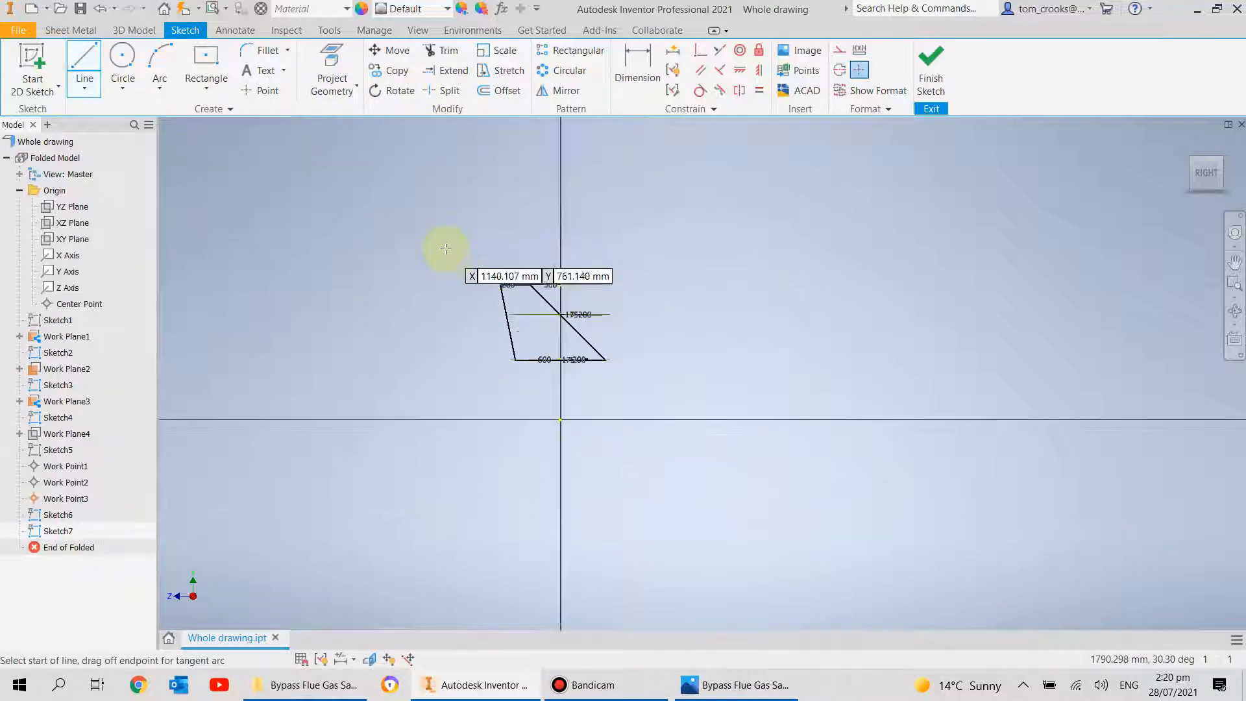
pyautogui.click(352, 178)
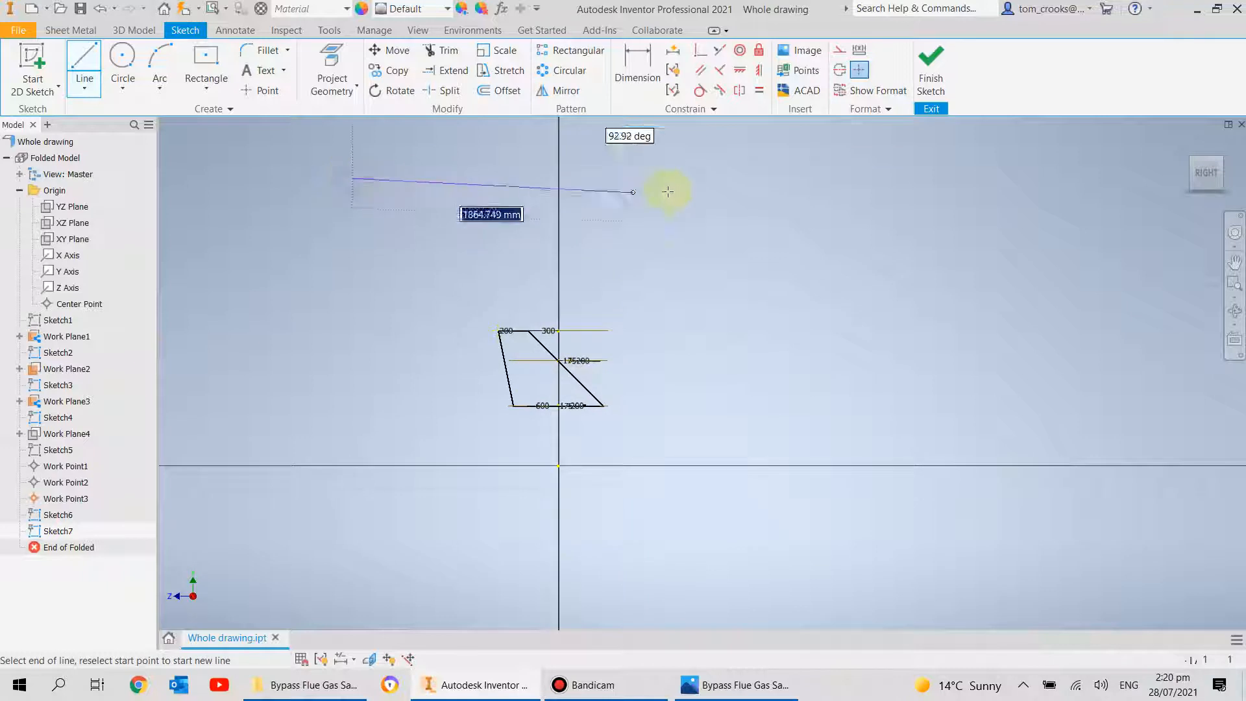
pyautogui.click(737, 182)
pyautogui.press('Escape')
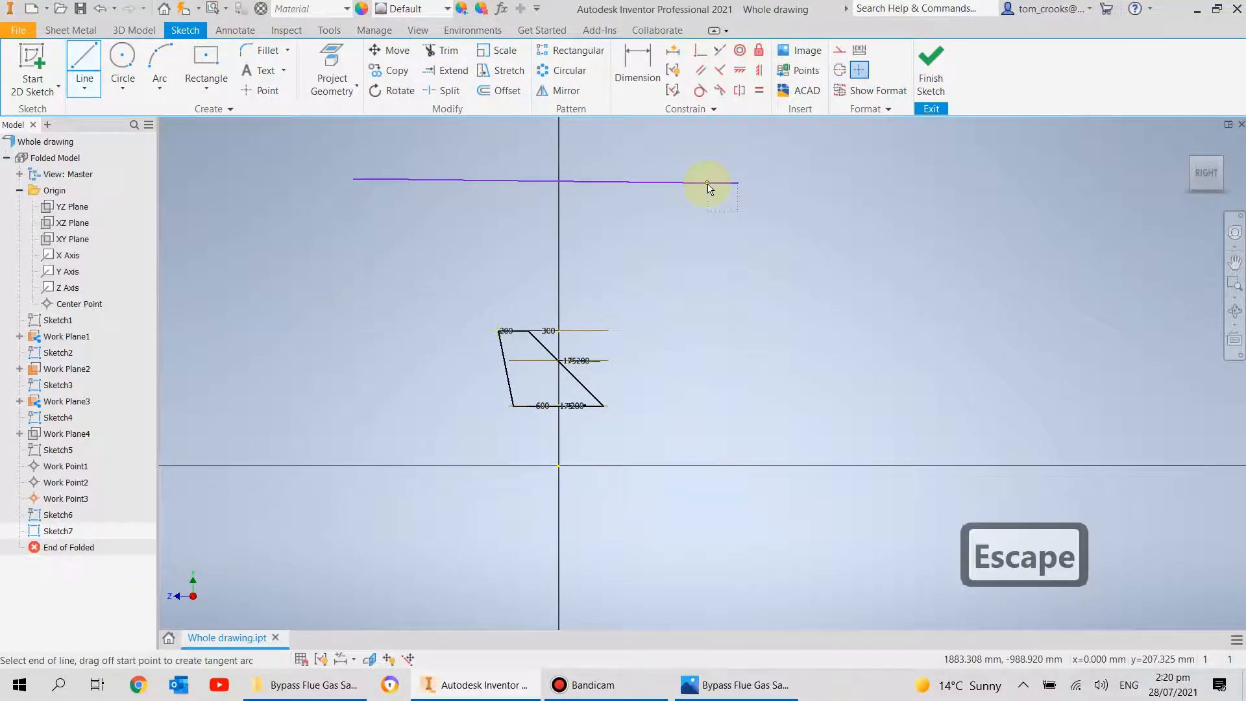
# - Try to extend the longer sloped side of the profile up to the line above it
pyautogui.click(446, 71)
pyautogui.click(540, 350)
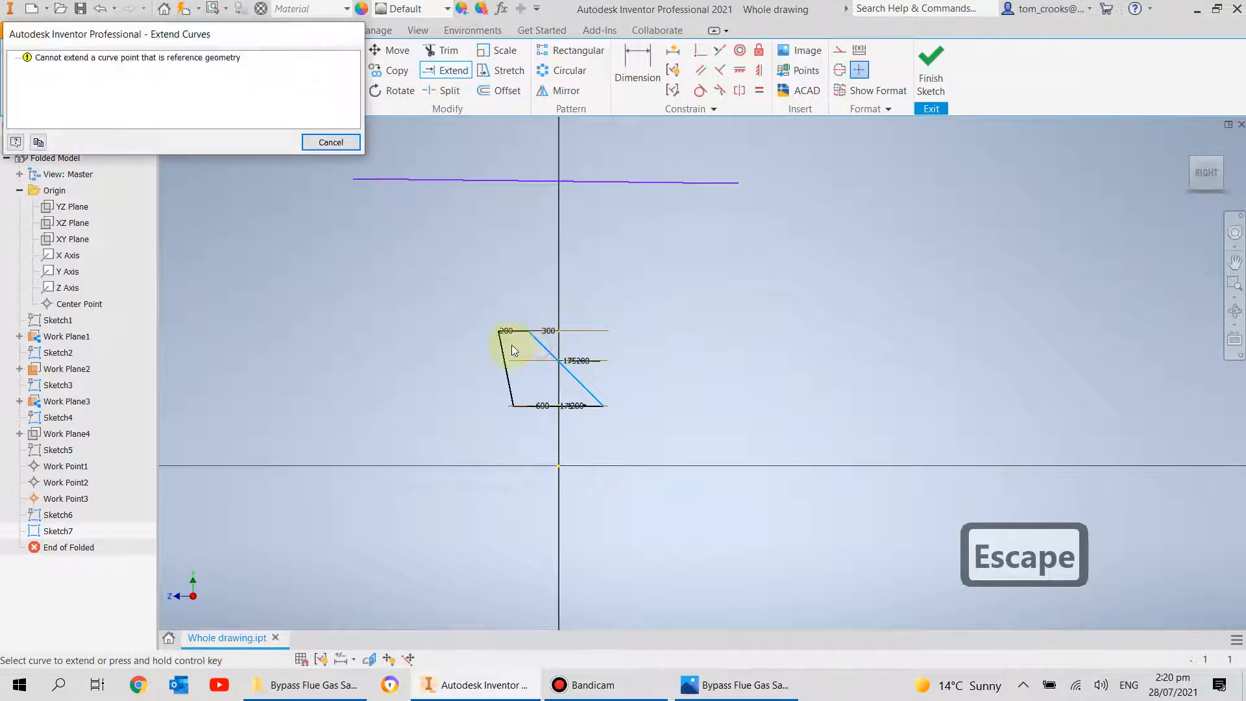
pyautogui.press('Escape')
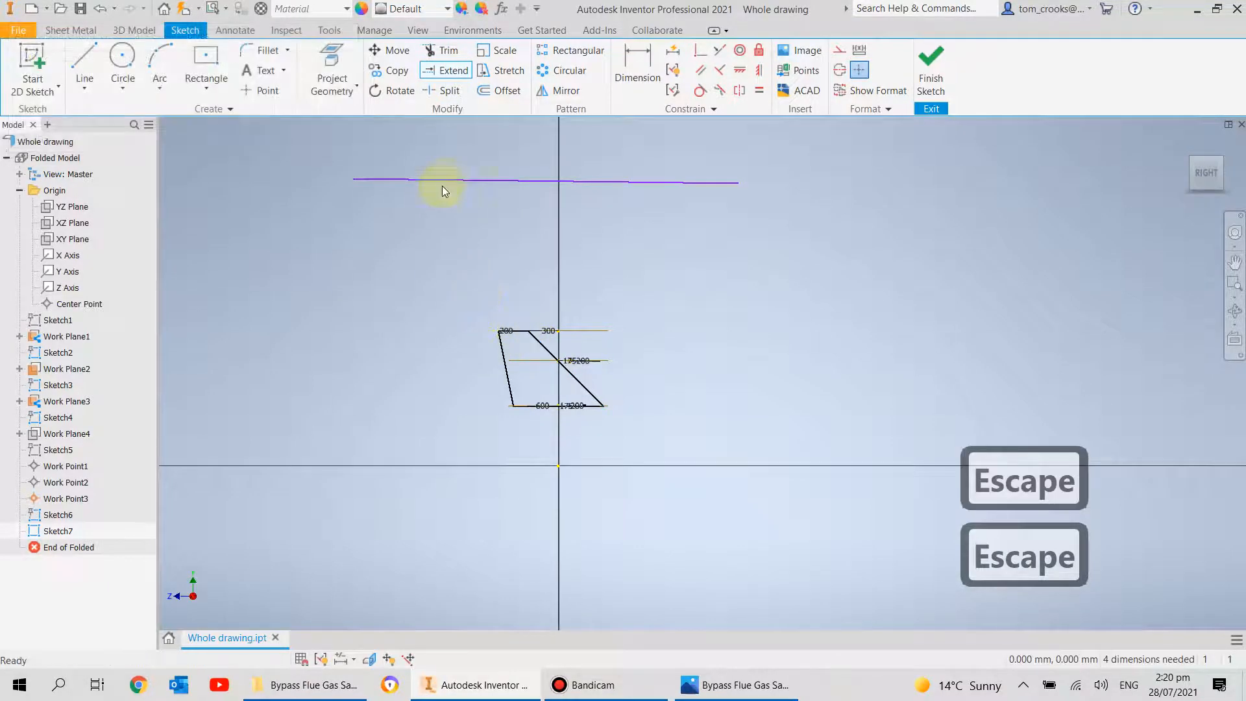
pyautogui.press('Escape')
# - Move the nearly horizontal line closer to the profile and retry extending the longer sloped side to it
pyautogui.moveTo(448, 185)
pyautogui.mouseDown()
pyautogui.moveTo(403, 266)
pyautogui.moveTo(398, 242)
pyautogui.moveTo(415, 235)
pyautogui.mouseUp()
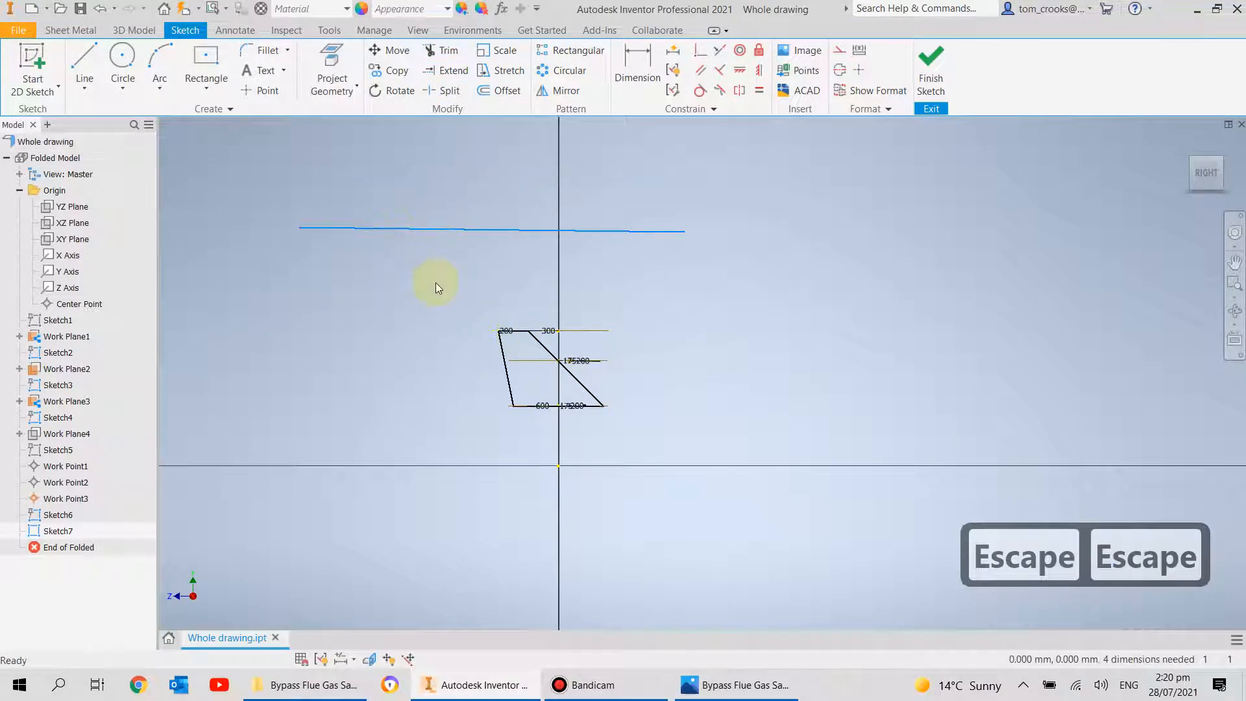
pyautogui.click(445, 70)
pyautogui.click(541, 347)
pyautogui.press('Escape')
pyautogui.moveTo(409, 226); pyautogui.dragTo(410, 283)
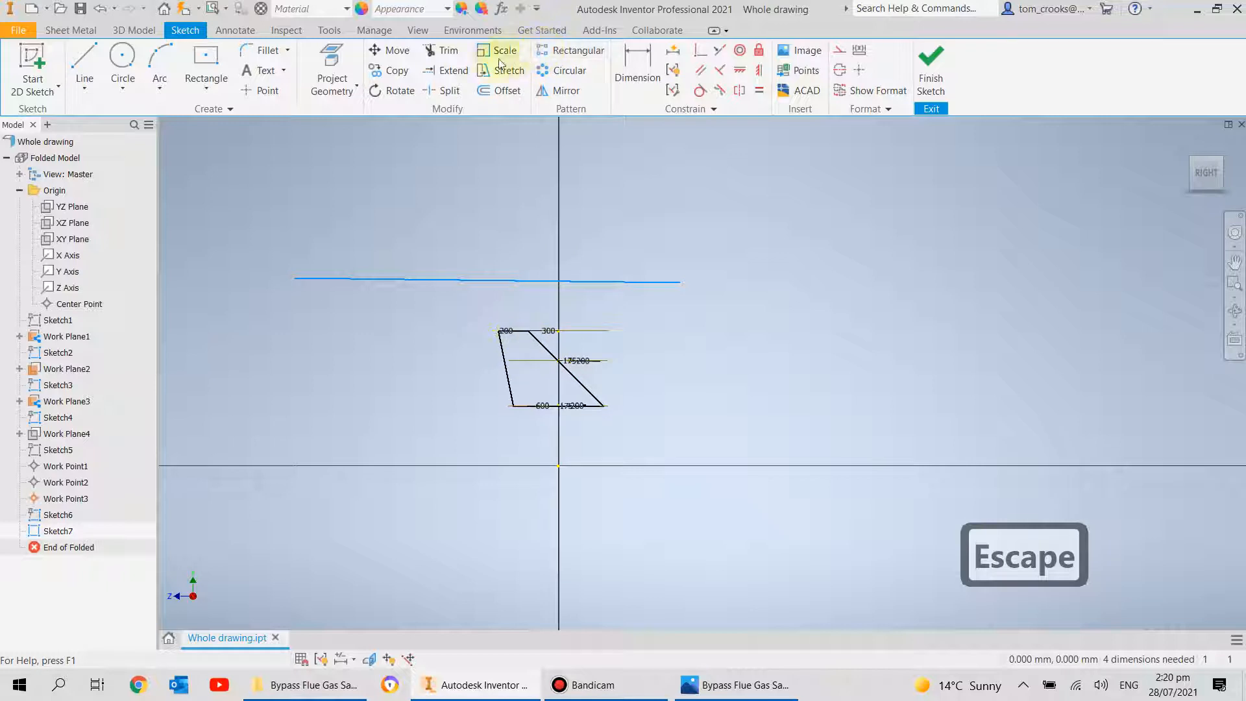
pyautogui.click(445, 70)
pyautogui.click(536, 347)
pyautogui.press('Escape')
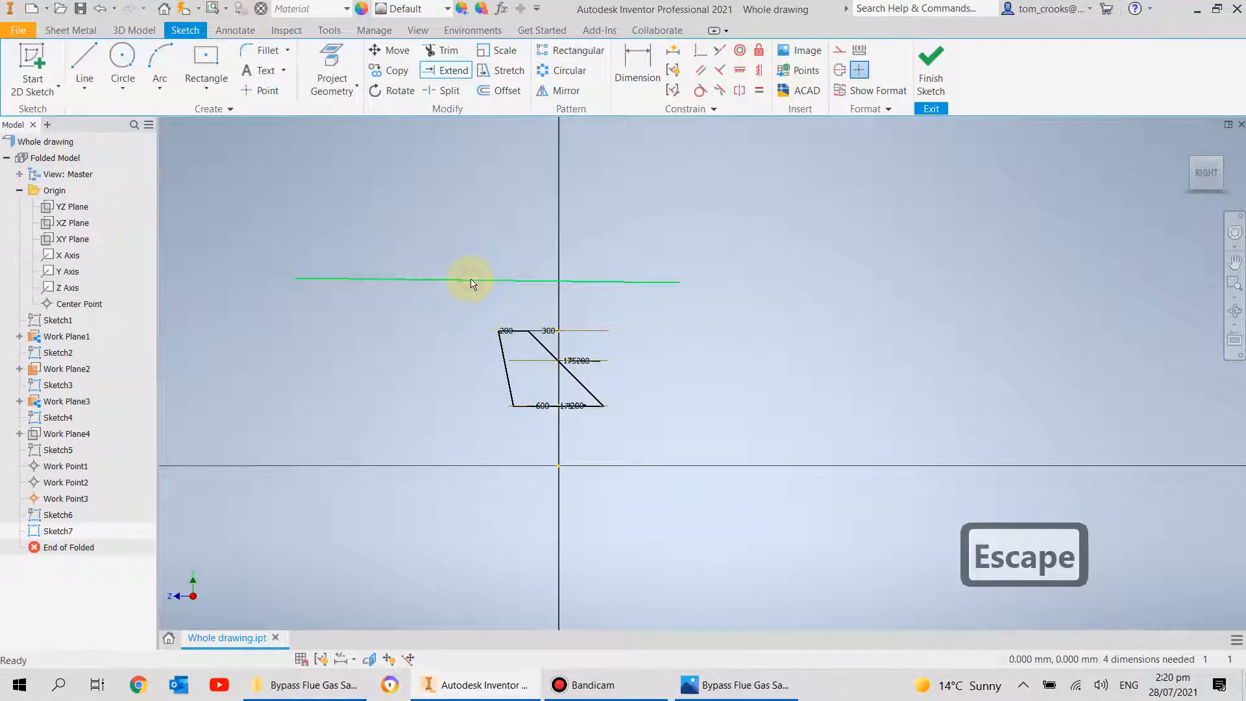
# - Delete the nearly horizontal line above the profile
pyautogui.click(471, 281)
pyautogui.press('Delete')
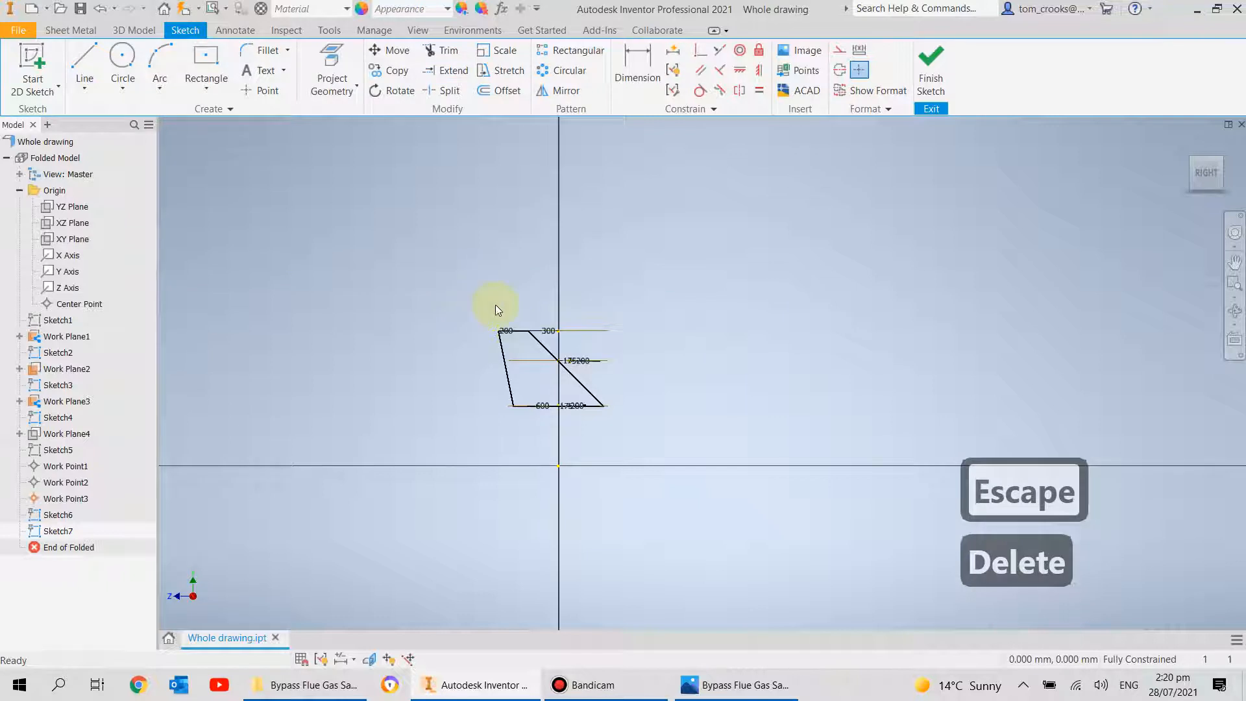
# - Draw two lines from the ends of the profile's upper 200 mm edge, meeting at an apex above it and offset toward the shorter side
pyautogui.click(77, 54)
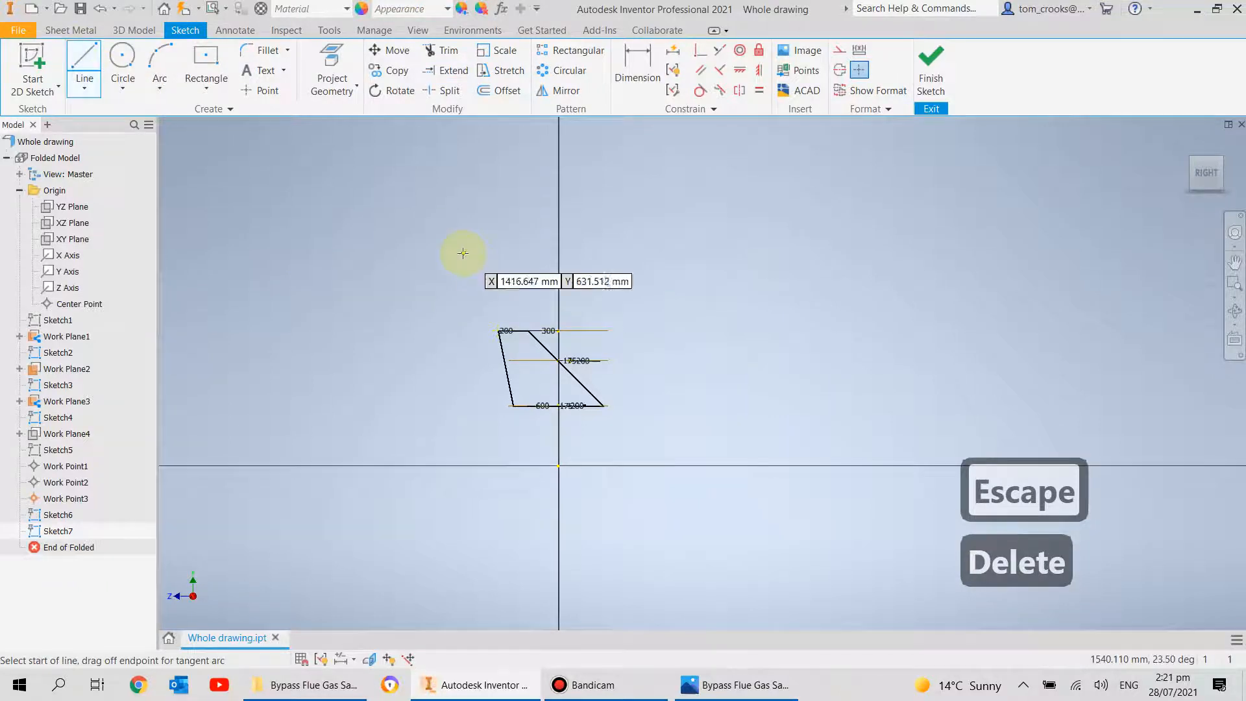
pyautogui.click(527, 331)
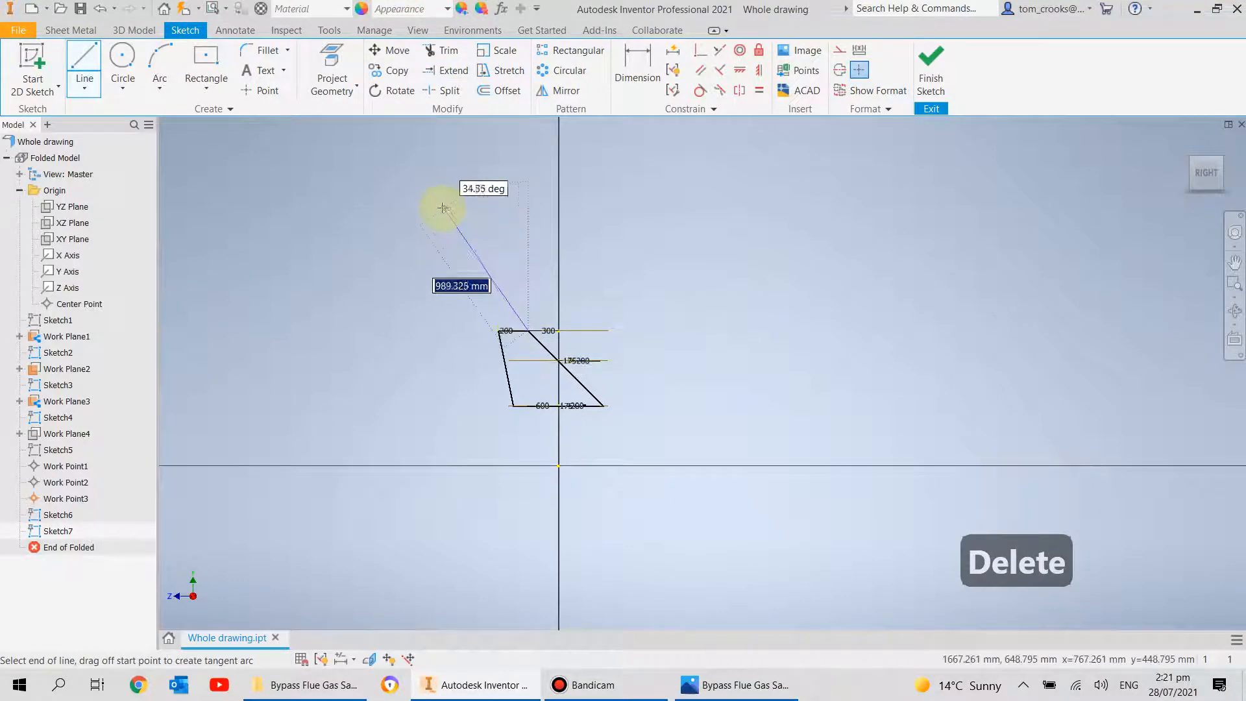
pyautogui.click(447, 217)
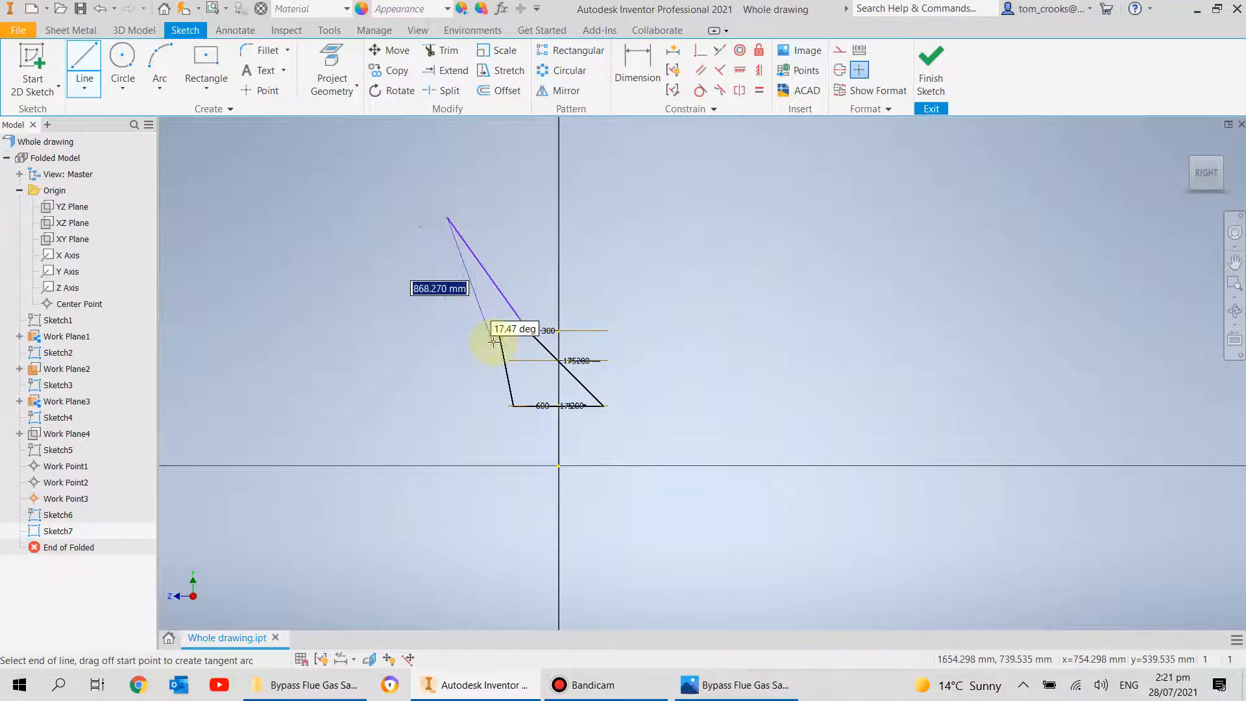
pyautogui.click(498, 331)
pyautogui.scroll(-2, 570, 395)
pyautogui.scroll(3, 558, 383)
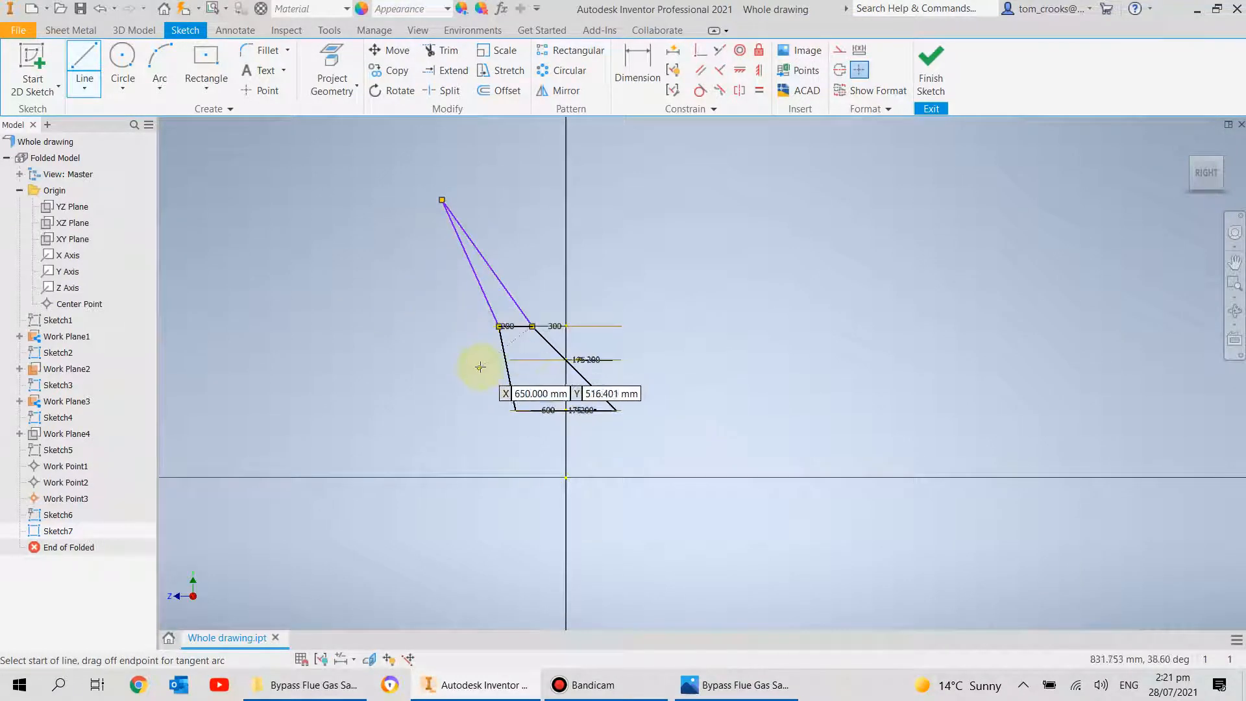
pyautogui.press('Escape')
# - Draw two lines from the ends of the 600 mm base edge, meeting at a point on the horizontal axis below the profile
pyautogui.click(83, 63)
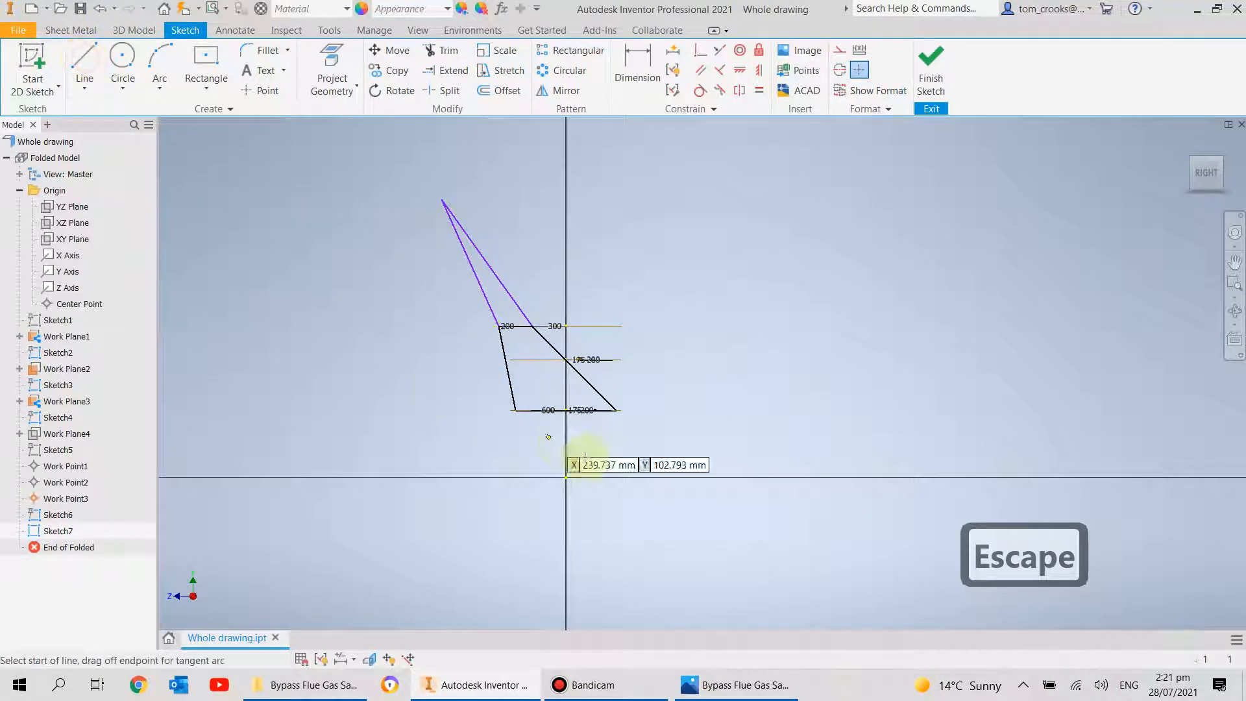
pyautogui.click(614, 410)
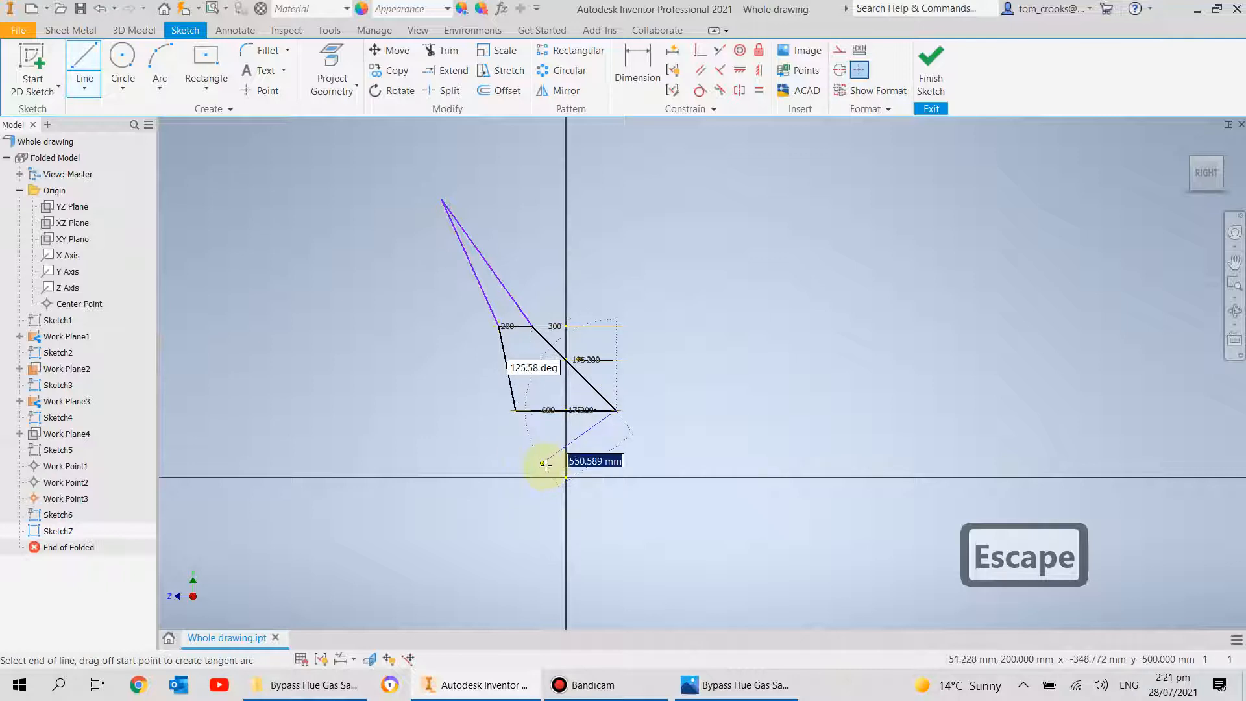
pyautogui.click(529, 477)
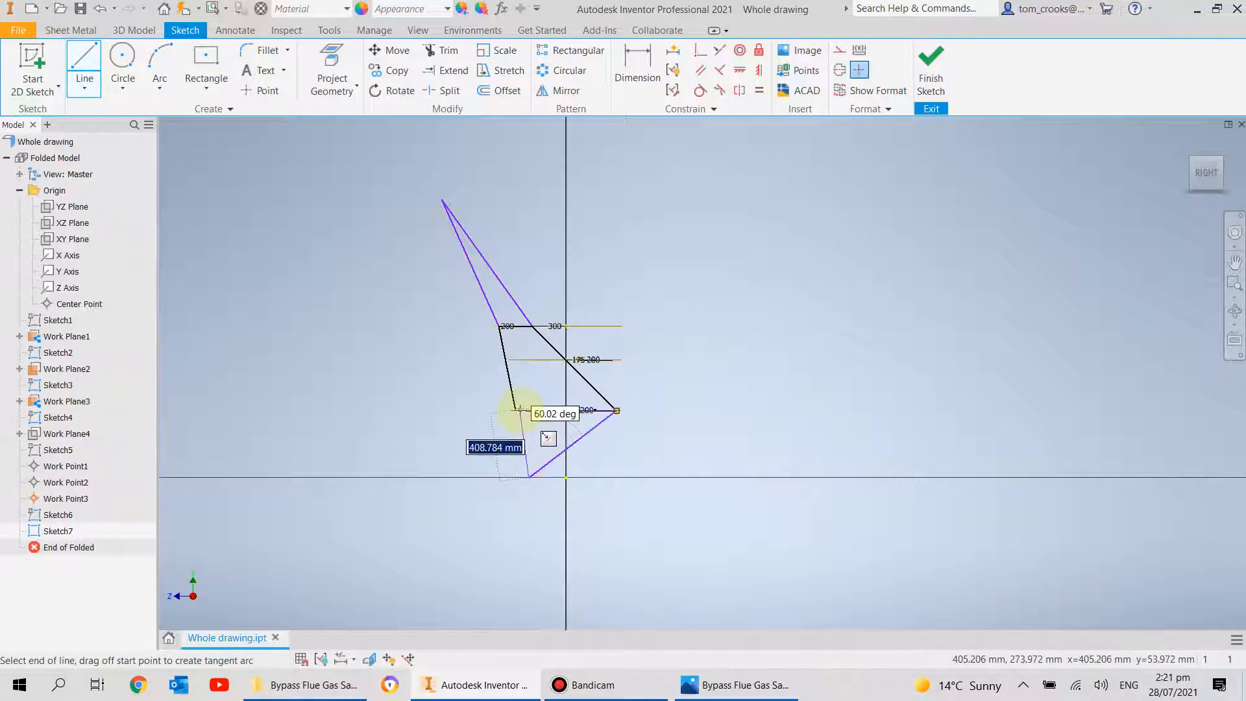
pyautogui.click(513, 409)
pyautogui.scroll(-2, 412, 440)
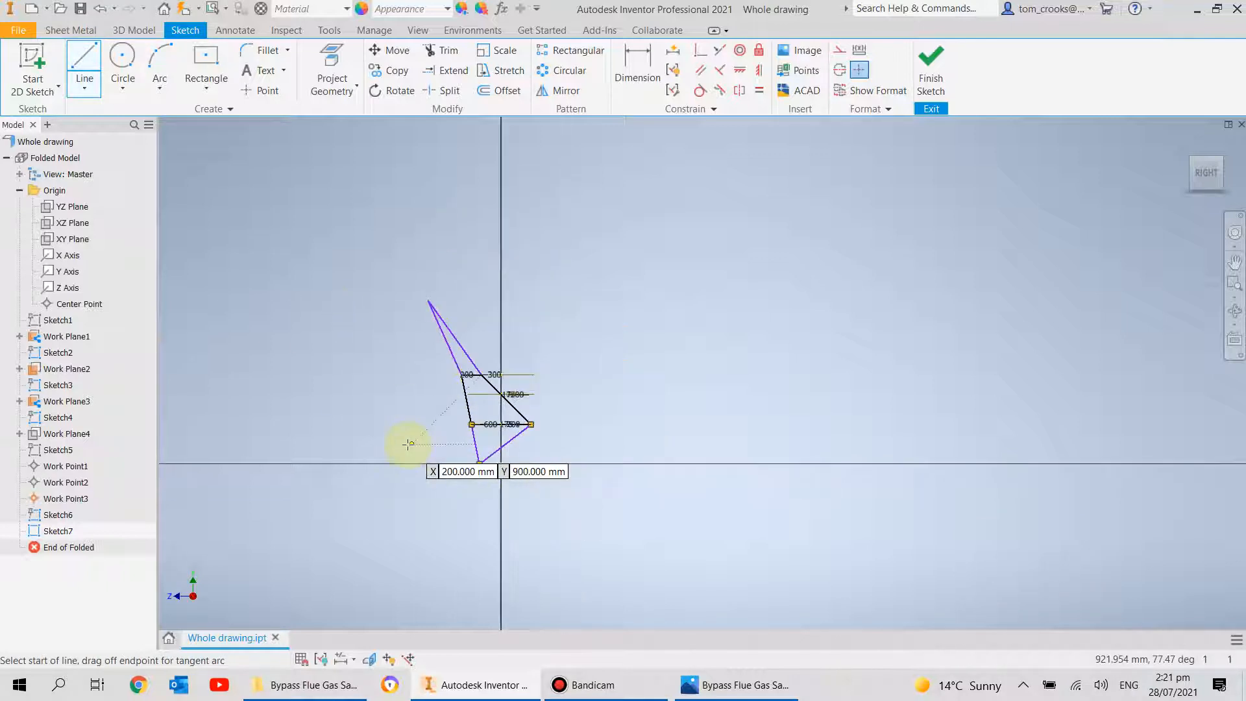
pyautogui.scroll(2, 412, 440)
pyautogui.press('Escape')
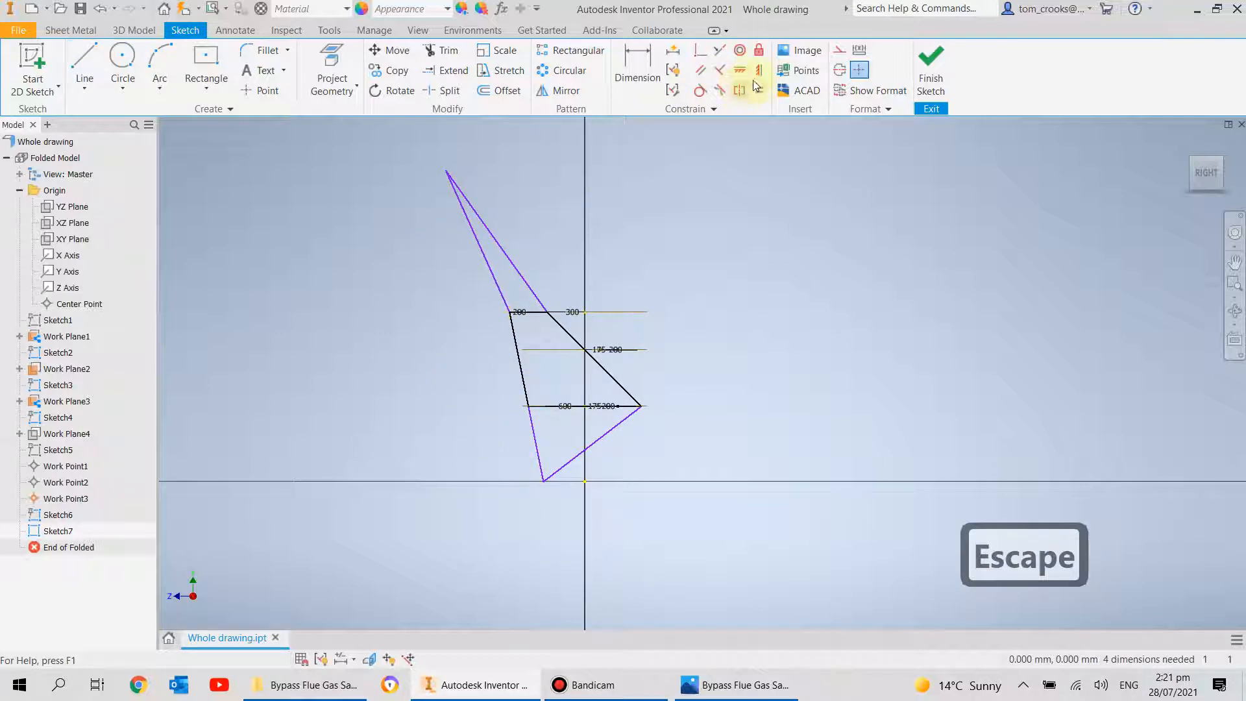
# - Make each of the two upper apex lines parallel to the sloped side of the profile it starts from
pyautogui.click(703, 70)
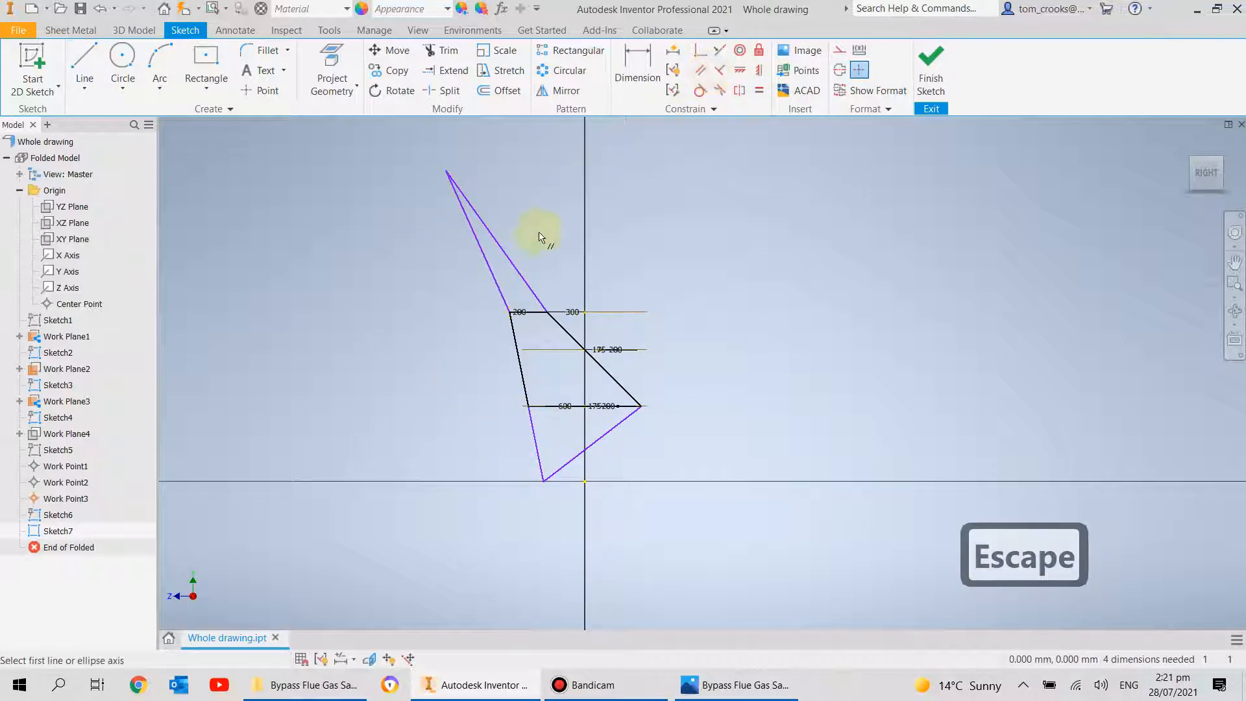
pyautogui.click(515, 281)
pyautogui.click(558, 323)
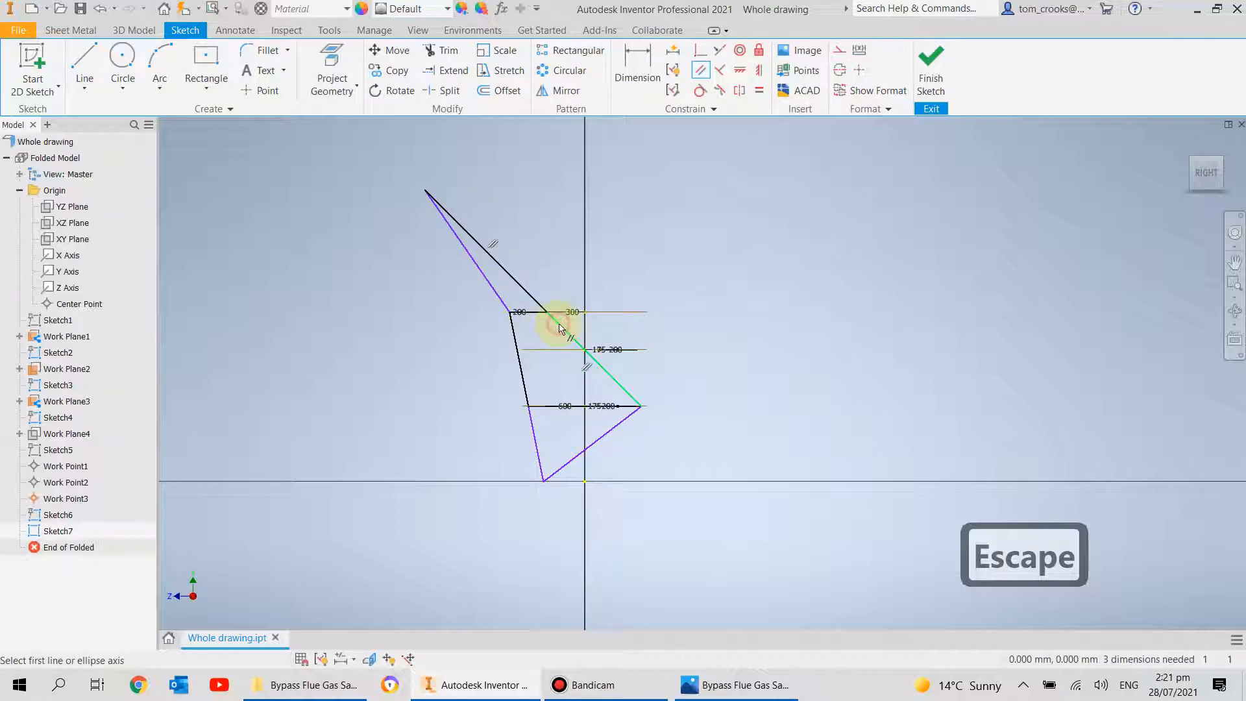
pyautogui.click(494, 293)
pyautogui.click(517, 339)
pyautogui.scroll(5, 606, 476)
pyautogui.scroll(-6, 607, 476)
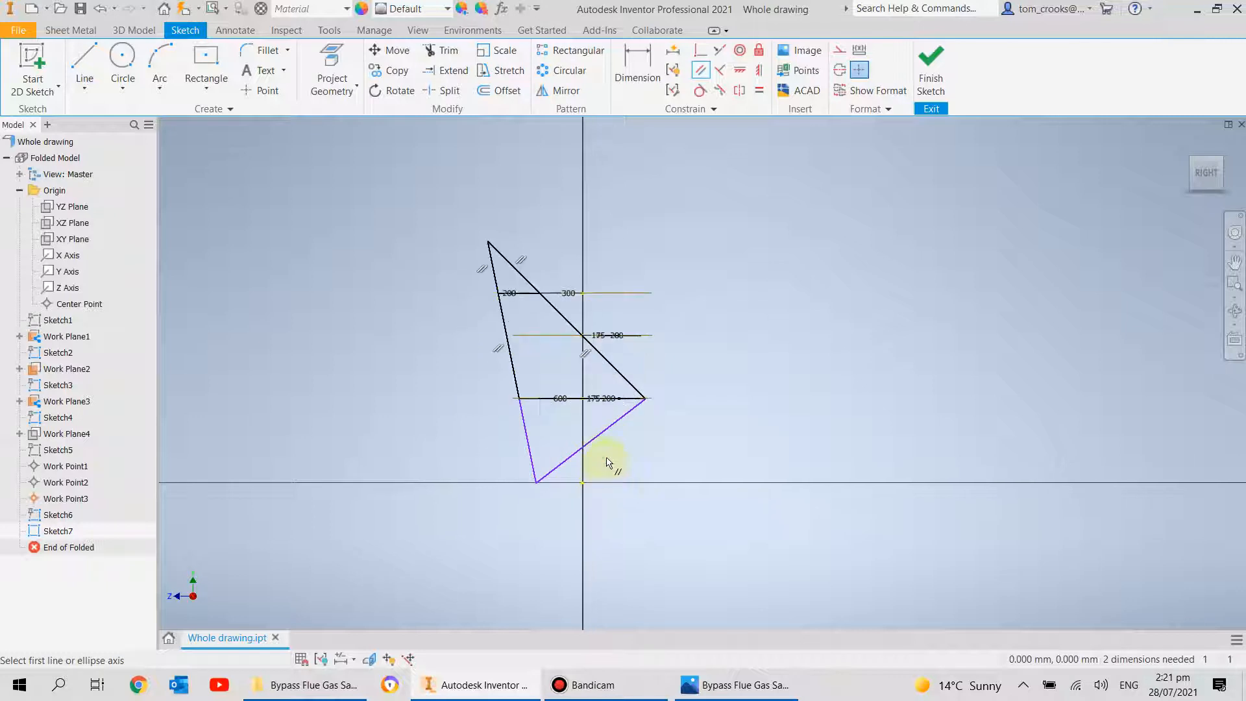
# - Make the shorter line below the base parallel to the profile's shorter sloped side
pyautogui.click(532, 445)
pyautogui.click(515, 376)
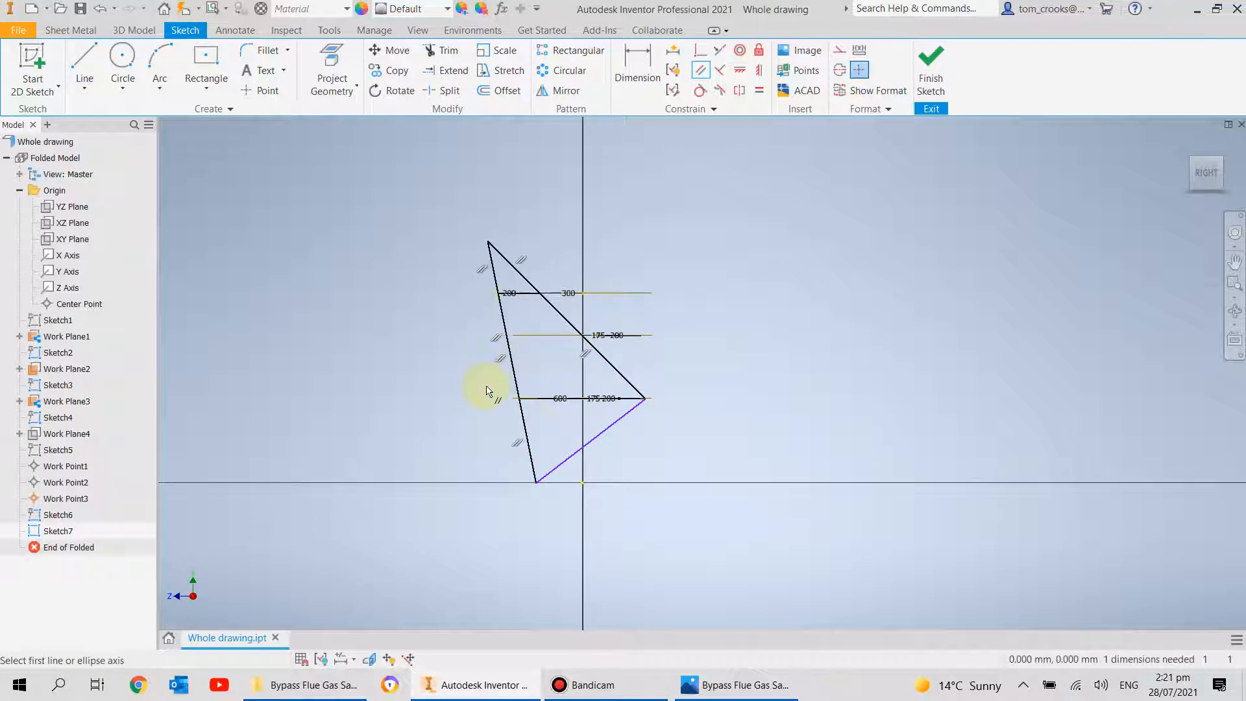
pyautogui.press('Escape')
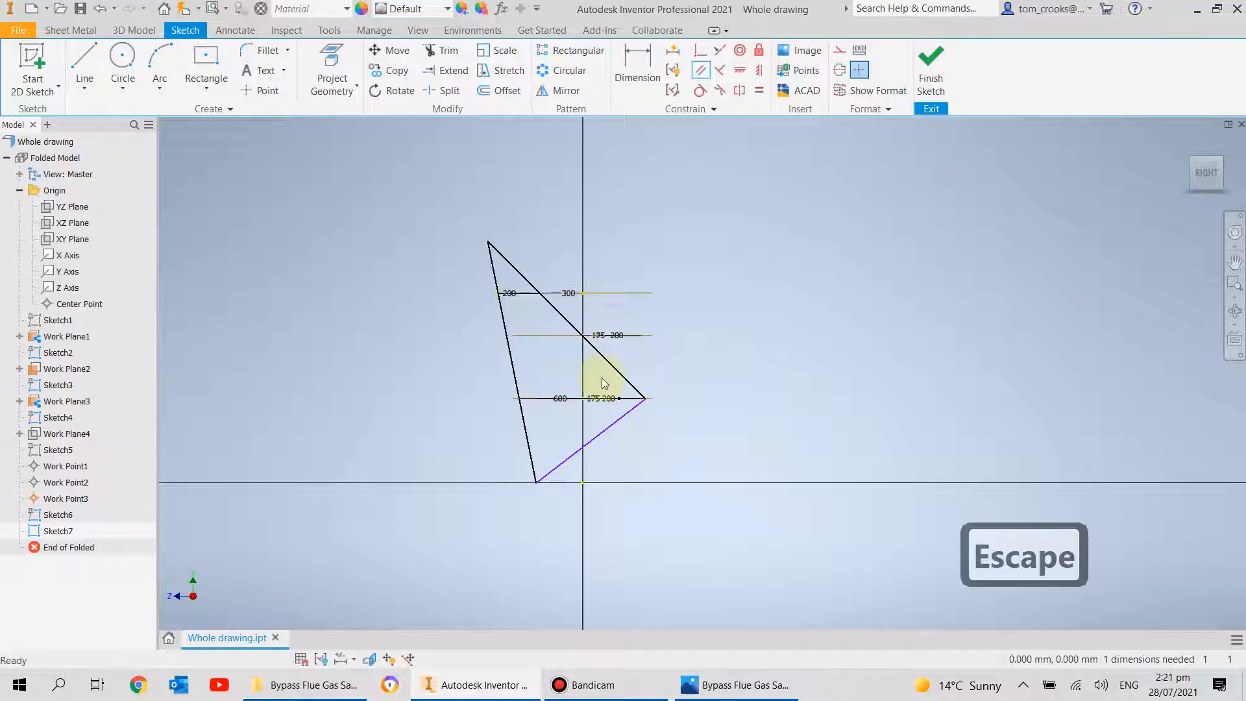
# - Draw a centreline from the apex to the midpoint of the slanted line below the base, and finish the sketch
pyautogui.click(625, 433)
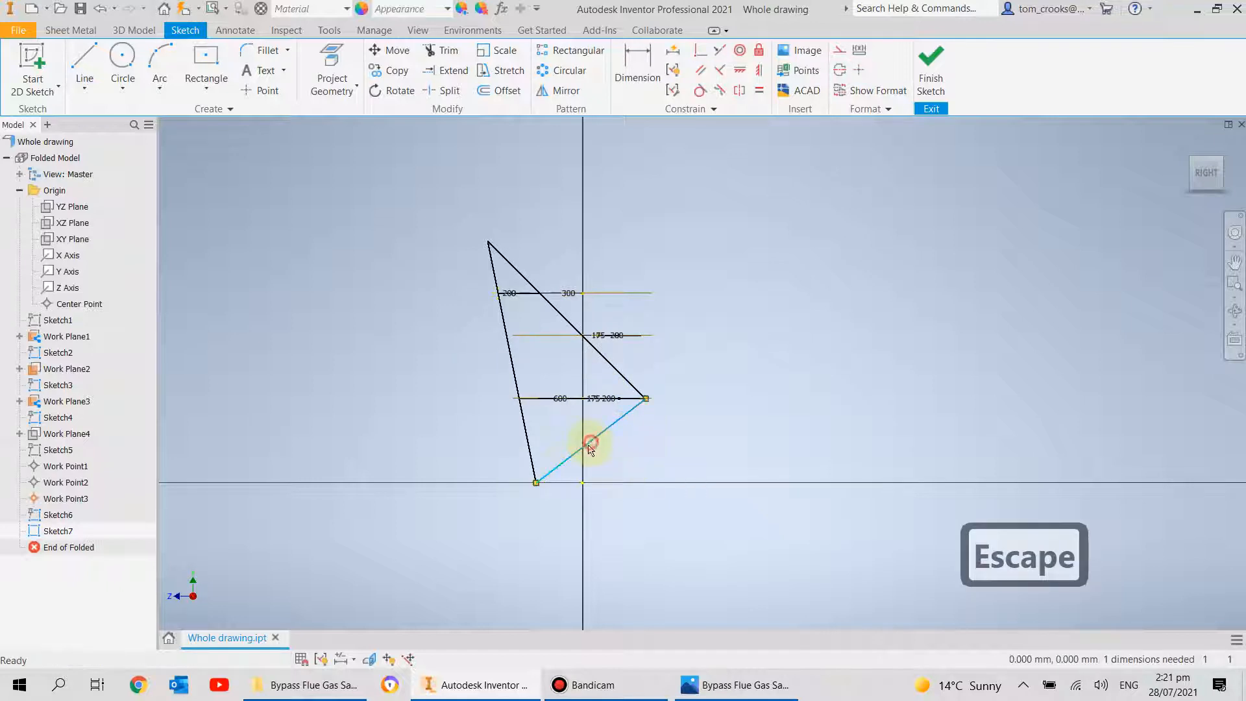
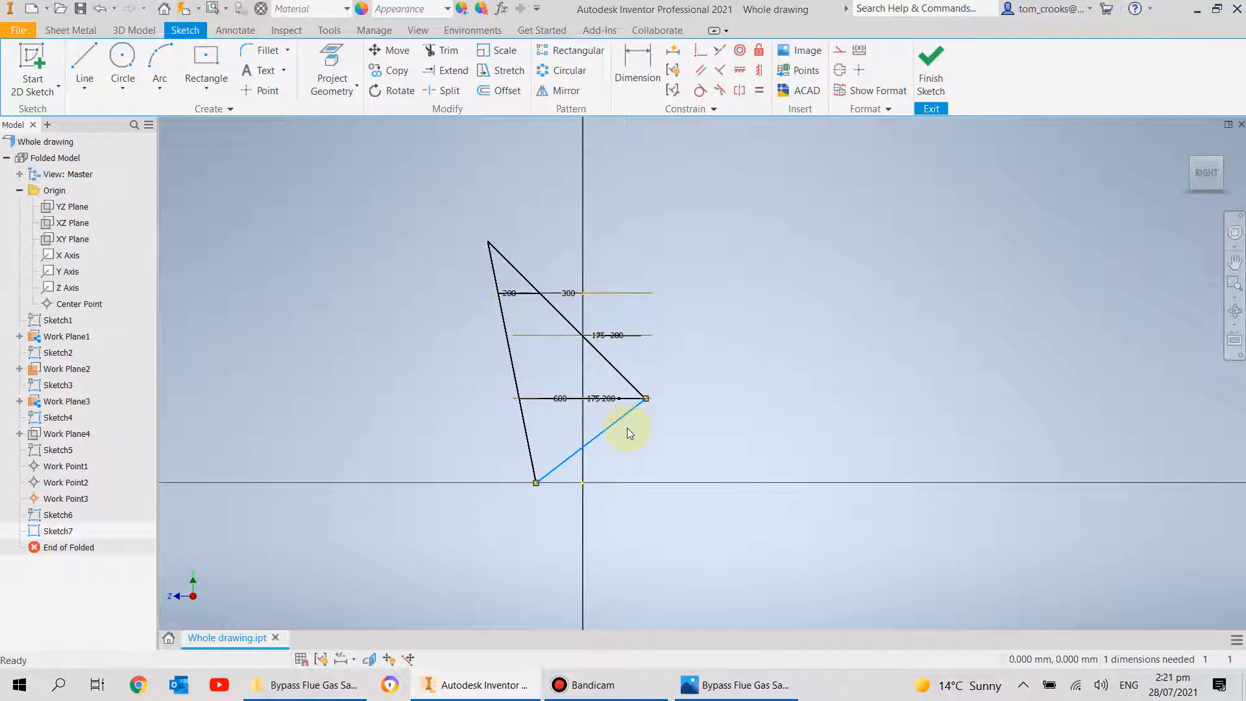
pyautogui.scroll(-2, 500, 399)
pyautogui.scroll(5, 500, 400)
pyautogui.scroll(-2, 499, 406)
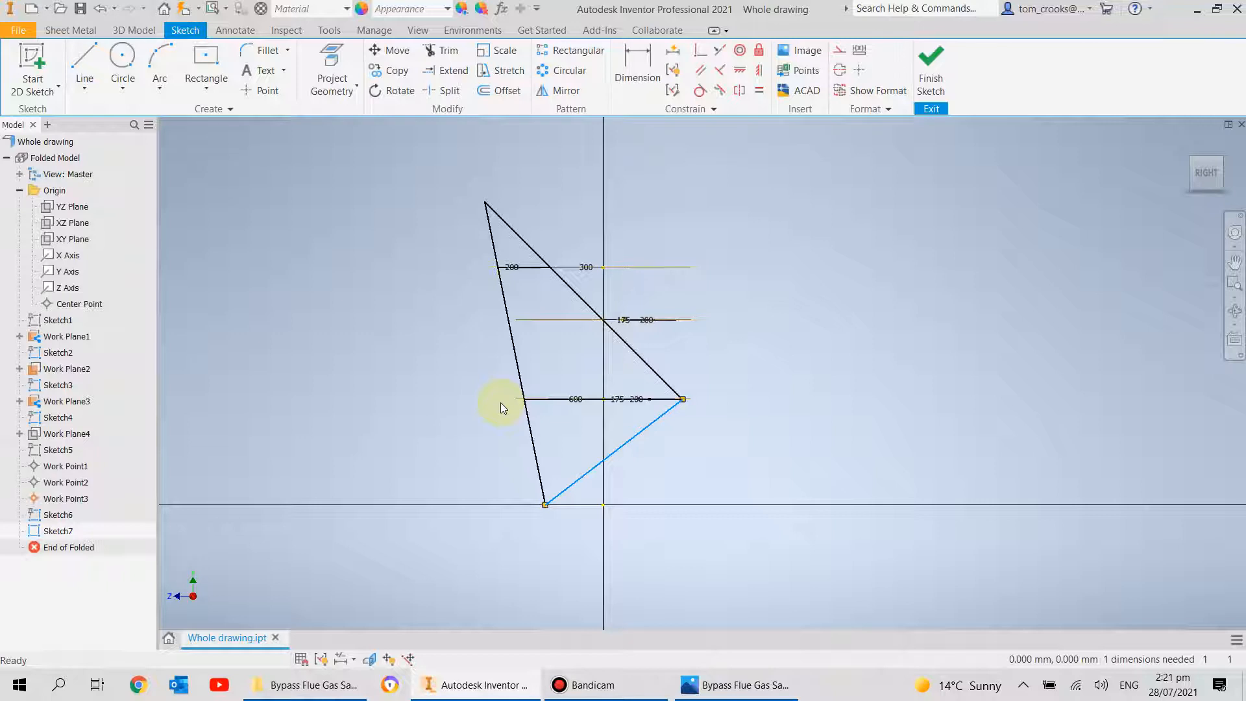
pyautogui.click(85, 62)
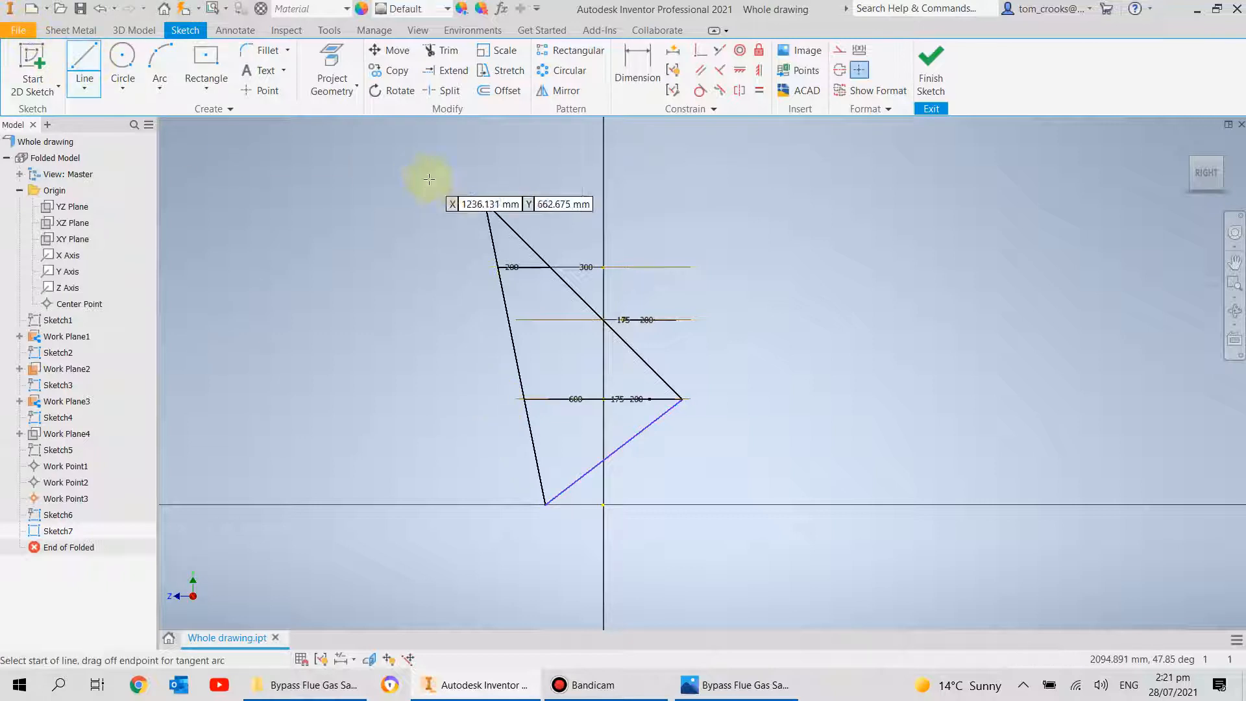
pyautogui.click(484, 200)
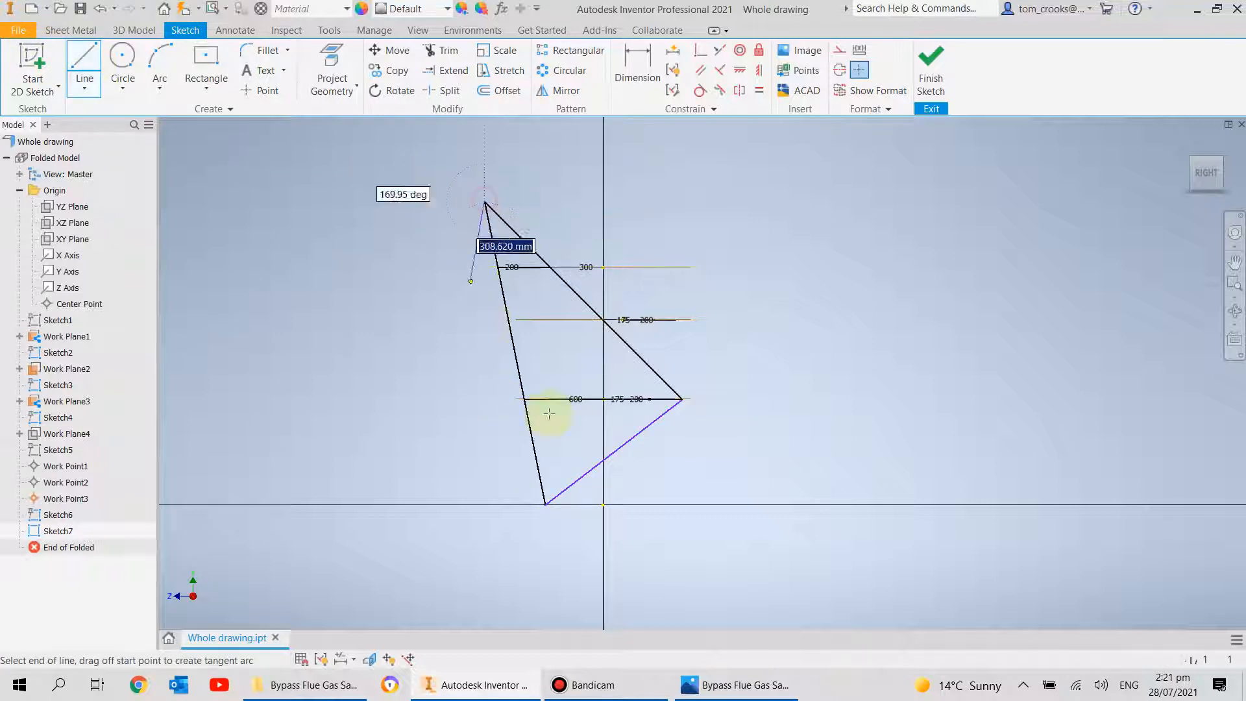
pyautogui.click(615, 452)
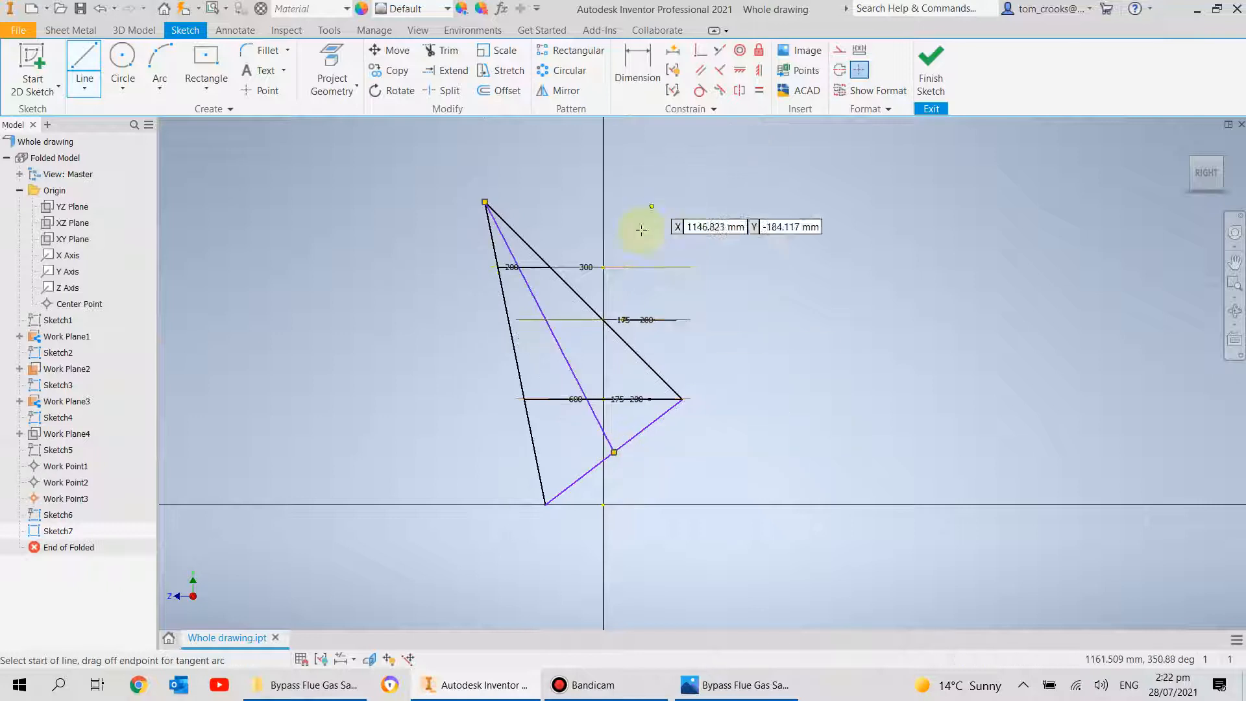
pyautogui.press('Escape')
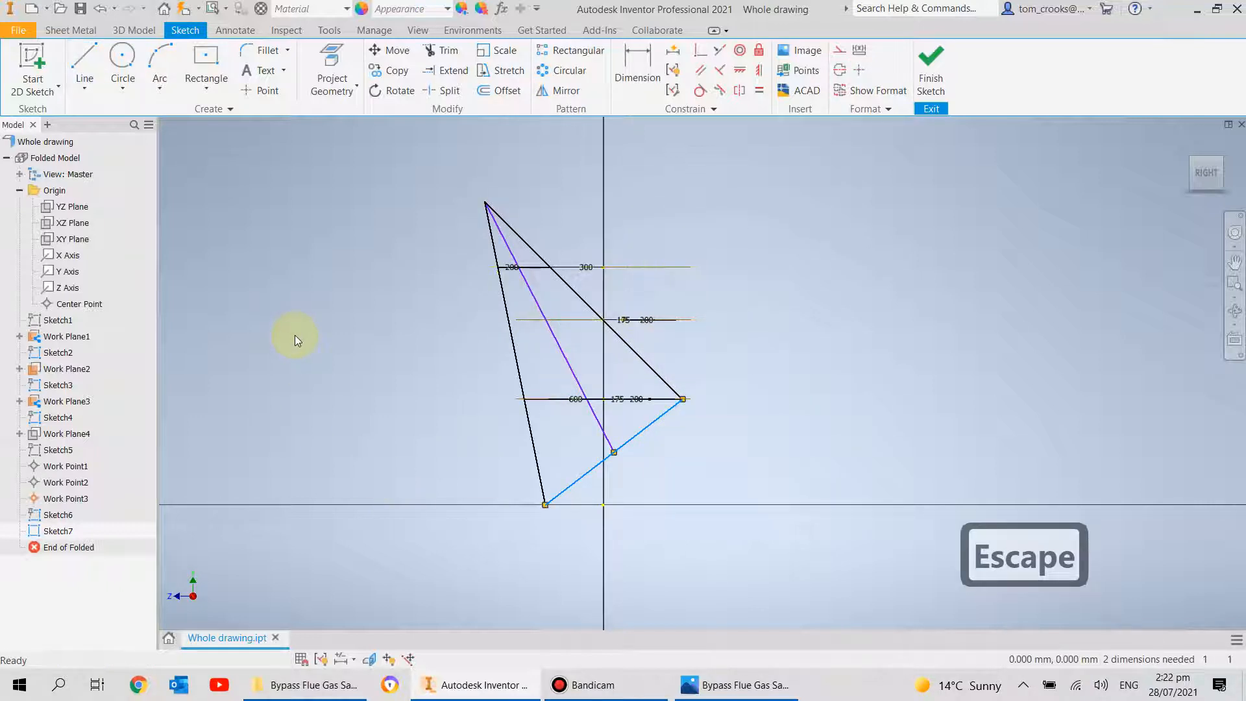
pyautogui.click(935, 68)
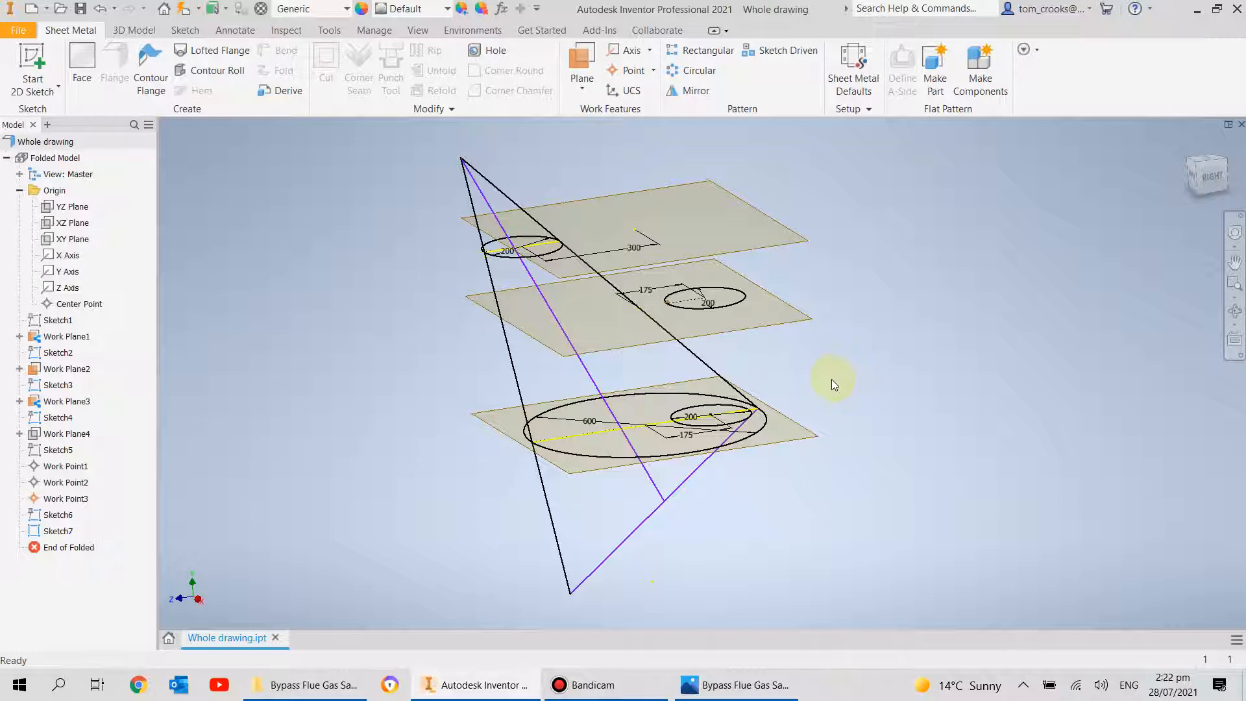
# - Create a die-formed lofted flange between the 200 mm circle on the middle plane and the 200 mm circle on the base plane
pyautogui.scroll(3, 832, 379)
pyautogui.scroll(-3, 832, 379)
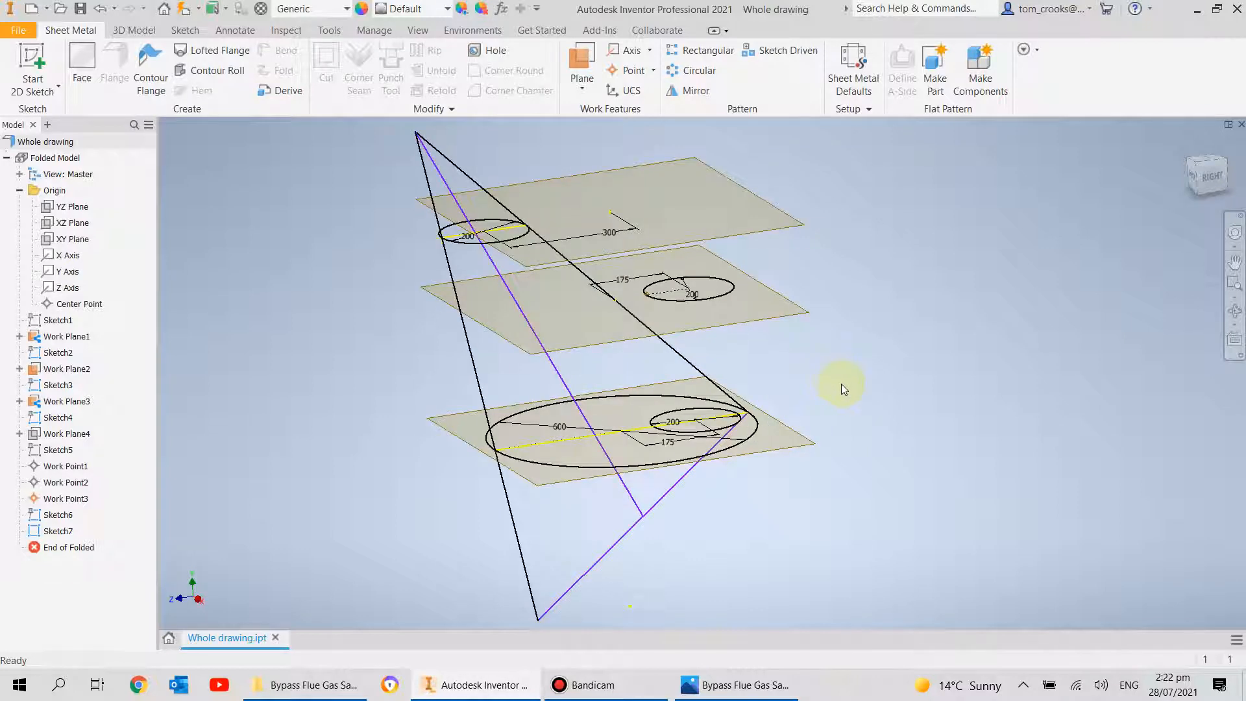
pyautogui.moveTo(908, 442)
pyautogui.keyDown('shift'); pyautogui.mouseDown(button='middle')
pyautogui.moveTo(853, 453)
pyautogui.moveTo(884, 444)
pyautogui.mouseUp(button='middle'); pyautogui.keyUp('shift')
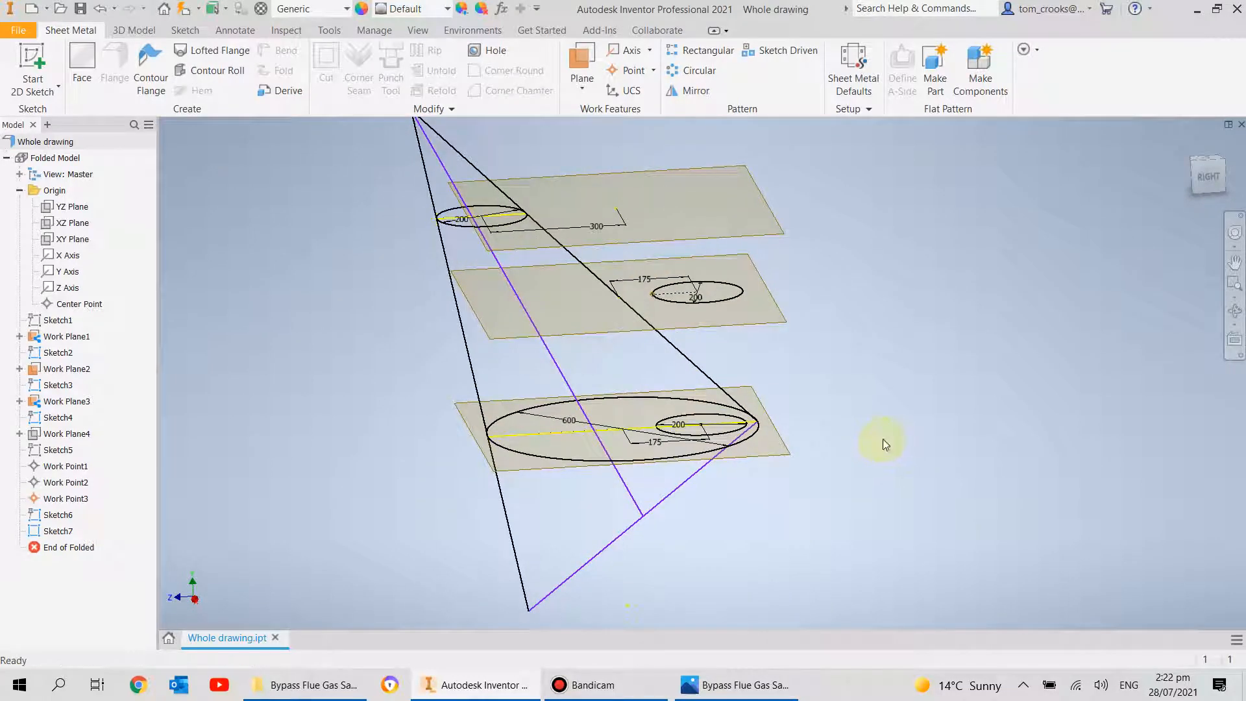
pyautogui.click(209, 50)
pyautogui.click(713, 305)
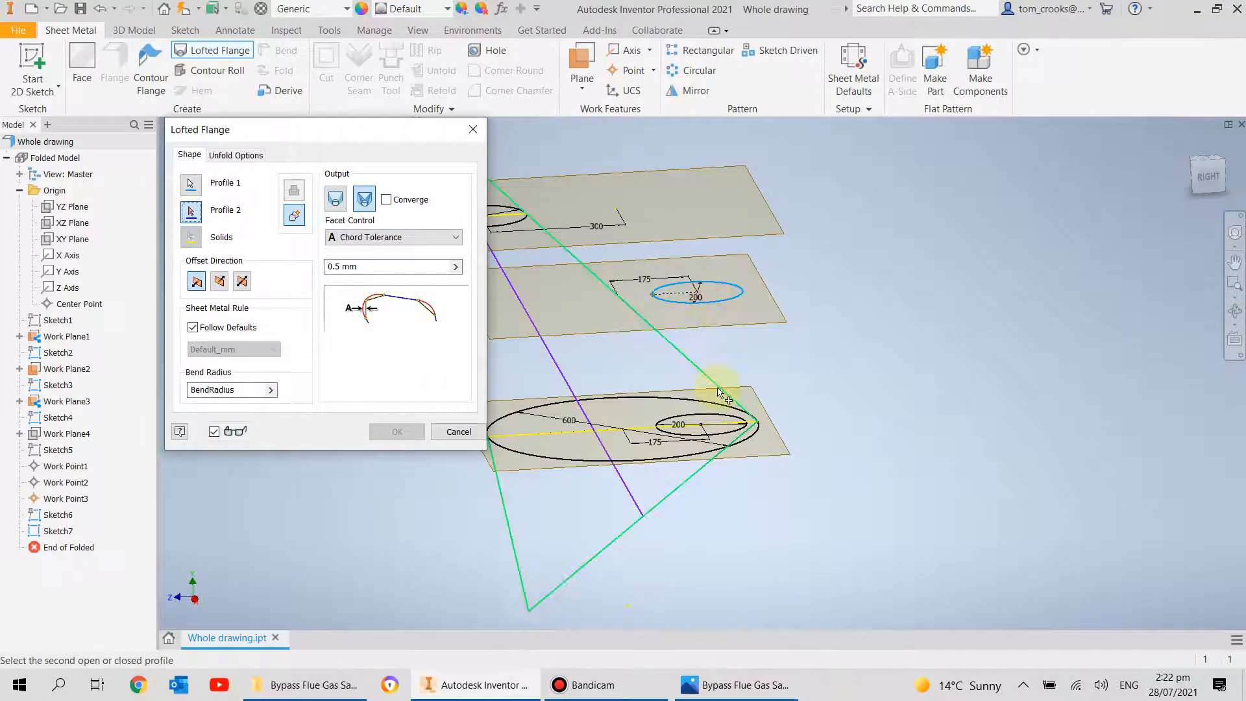
pyautogui.click(726, 419)
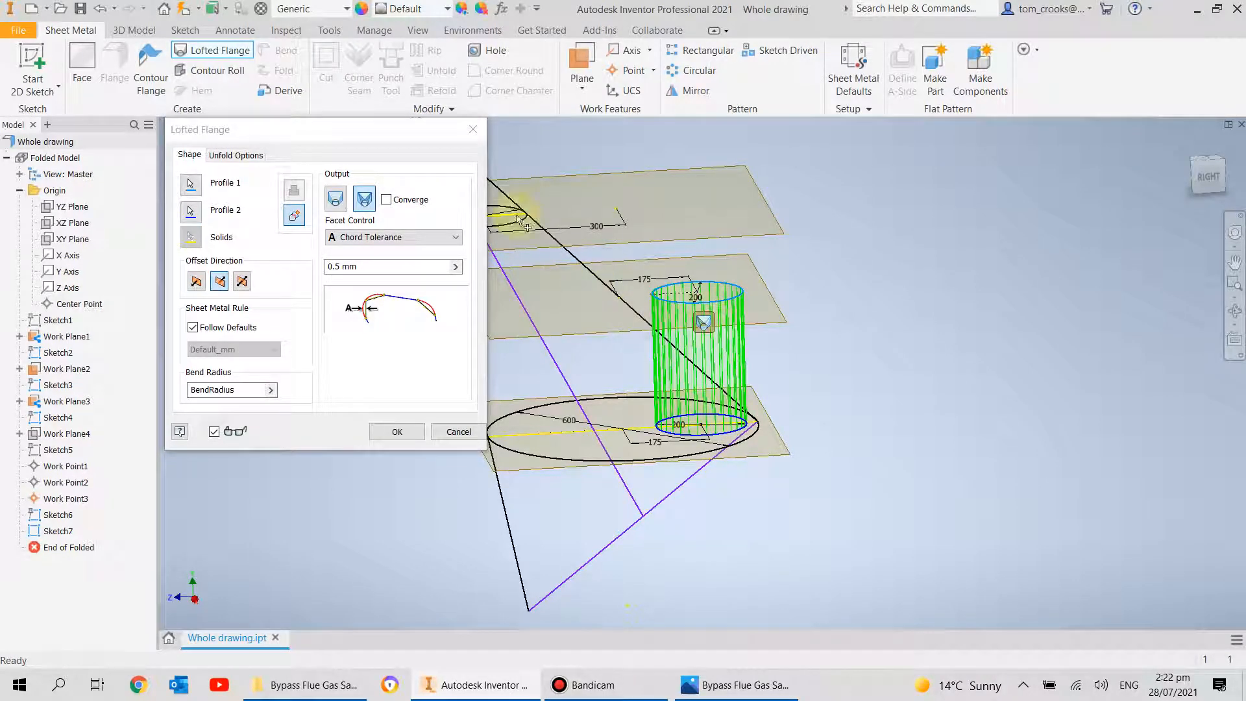
pyautogui.click(340, 205)
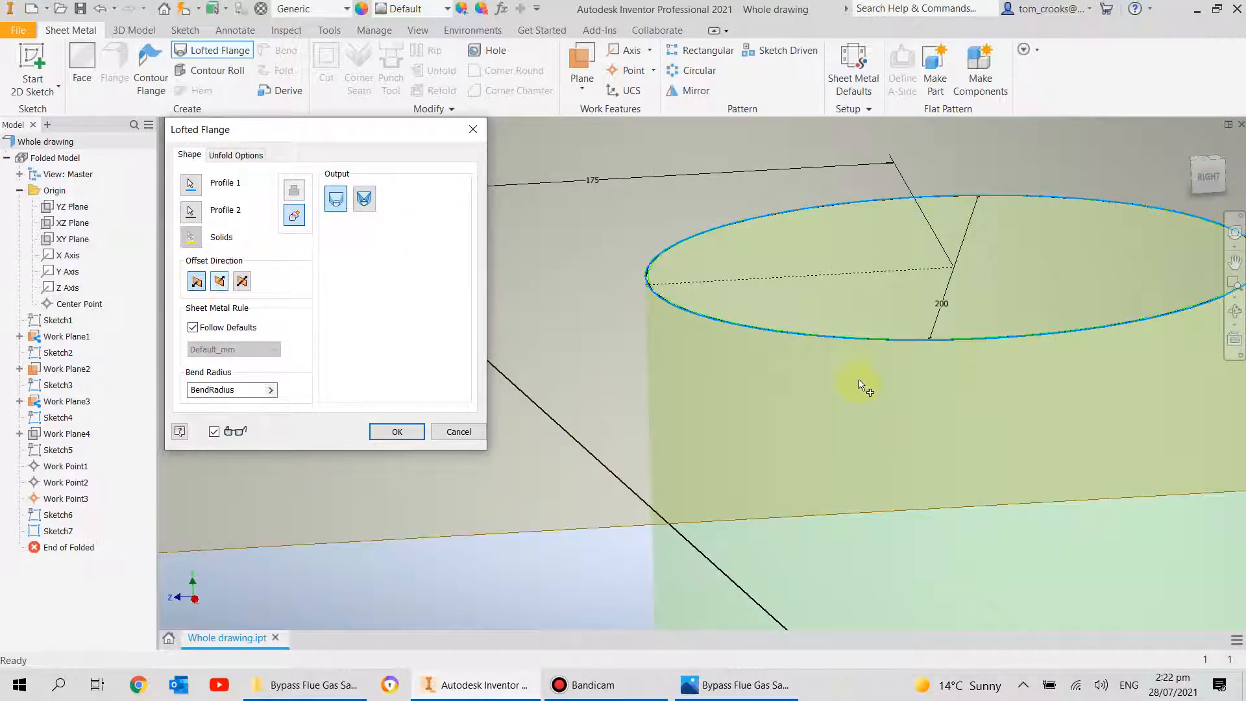
pyautogui.scroll(2, 662, 244)
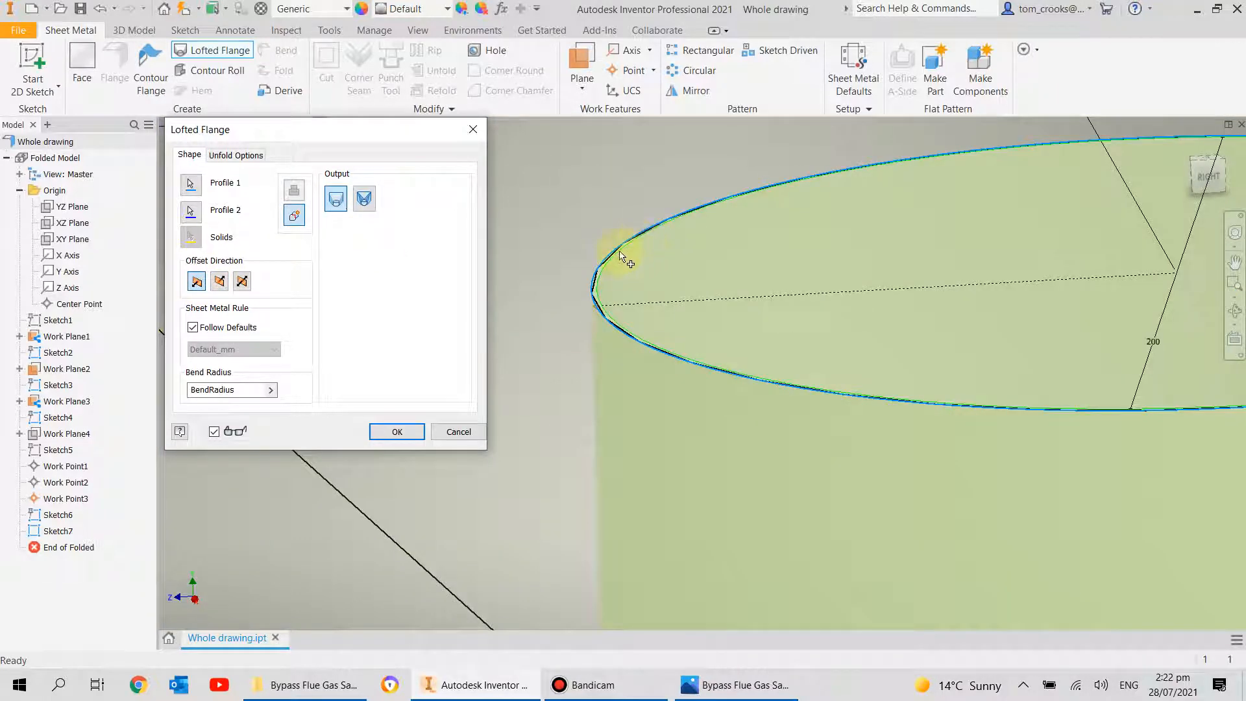
pyautogui.click(396, 431)
pyautogui.scroll(-5, 609, 430)
pyautogui.scroll(-4, 581, 502)
pyautogui.moveTo(562, 506); pyautogui.dragTo(582, 460, button='middle')
pyautogui.scroll(3, 580, 454)
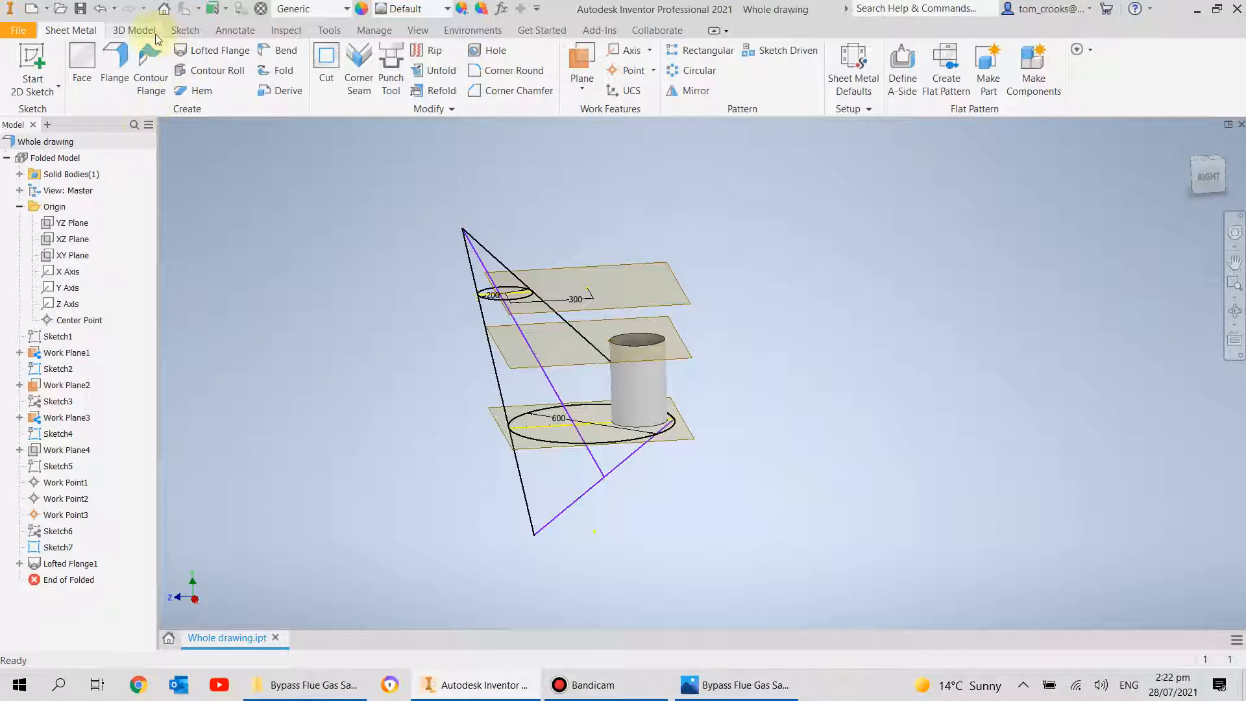
pyautogui.click(133, 31)
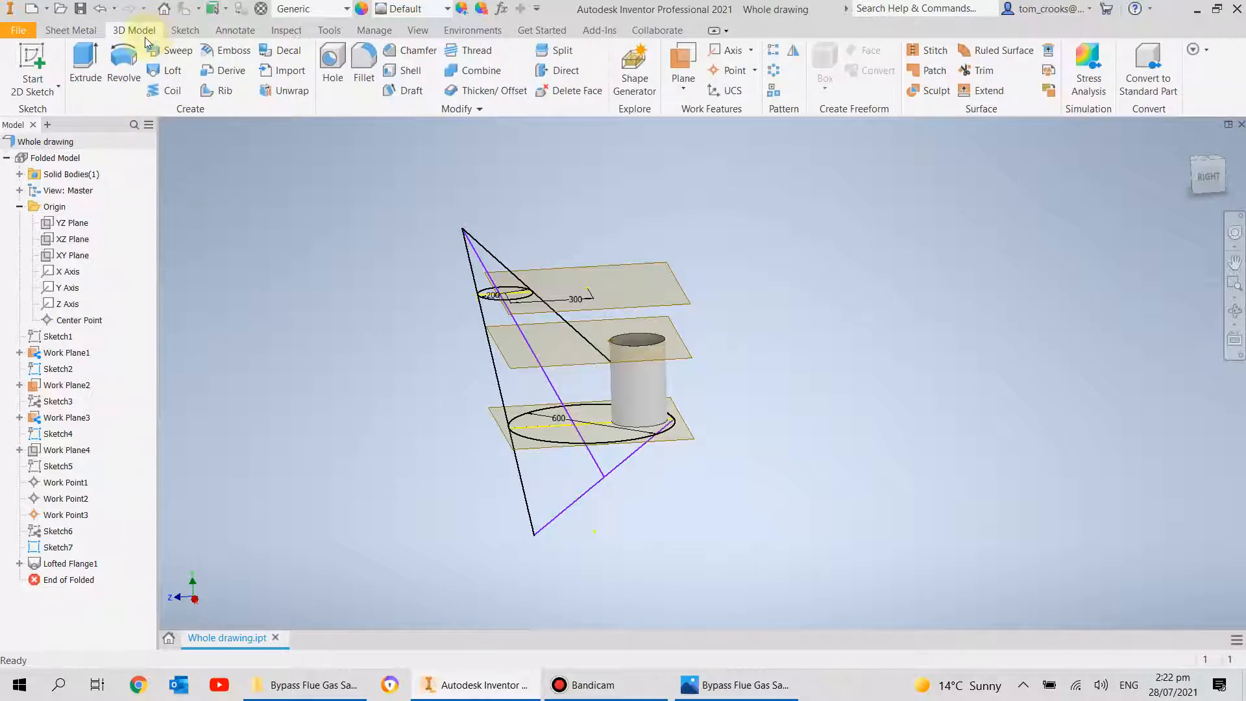
pyautogui.click(128, 64)
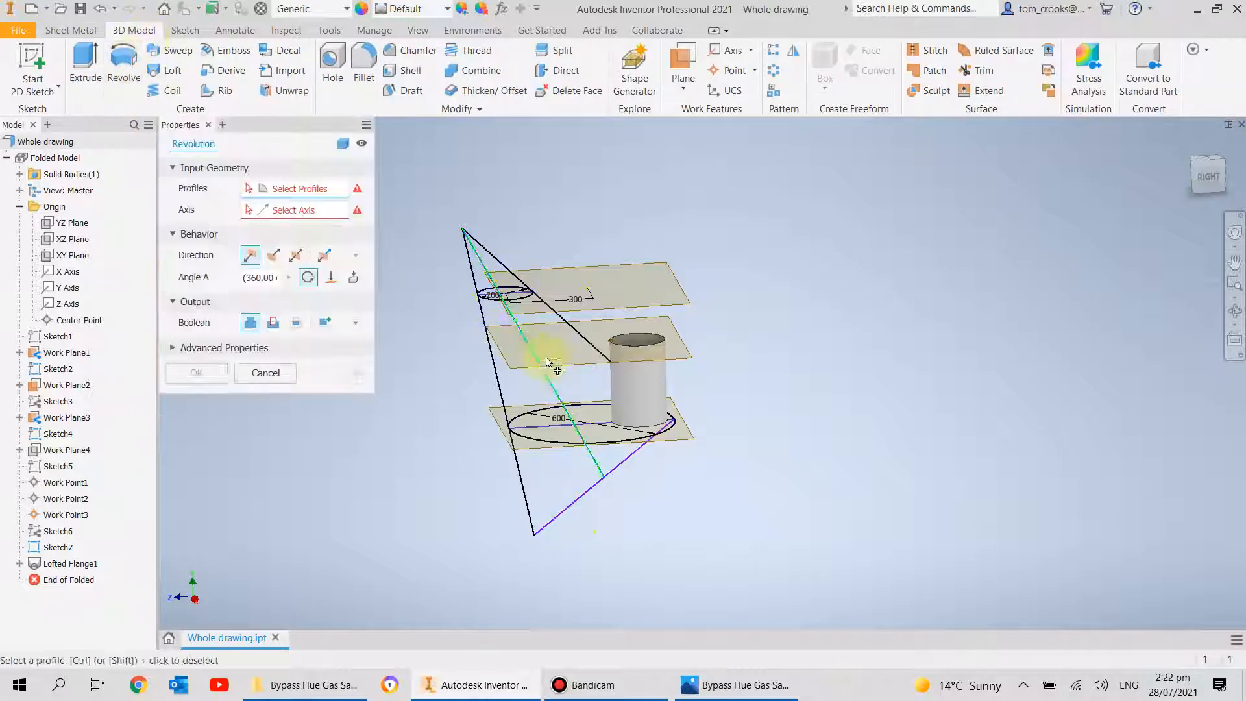
pyautogui.click(586, 378)
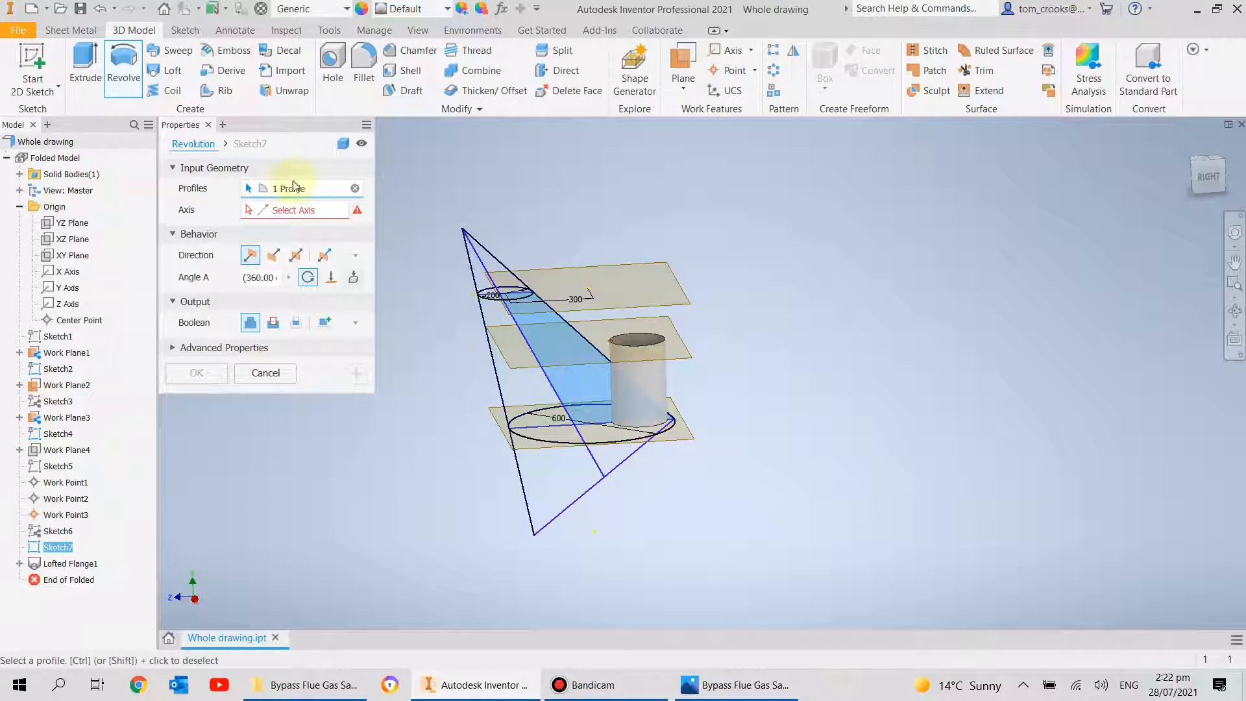
pyautogui.click(547, 374)
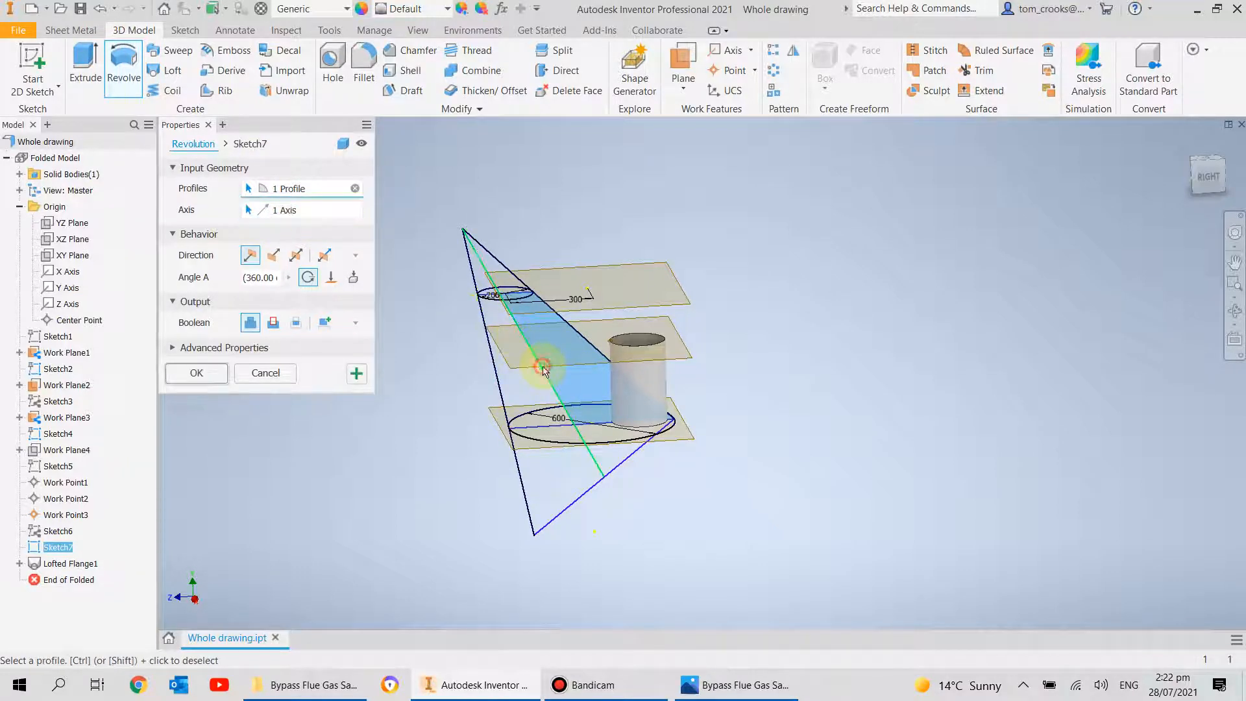
pyautogui.click(273, 255)
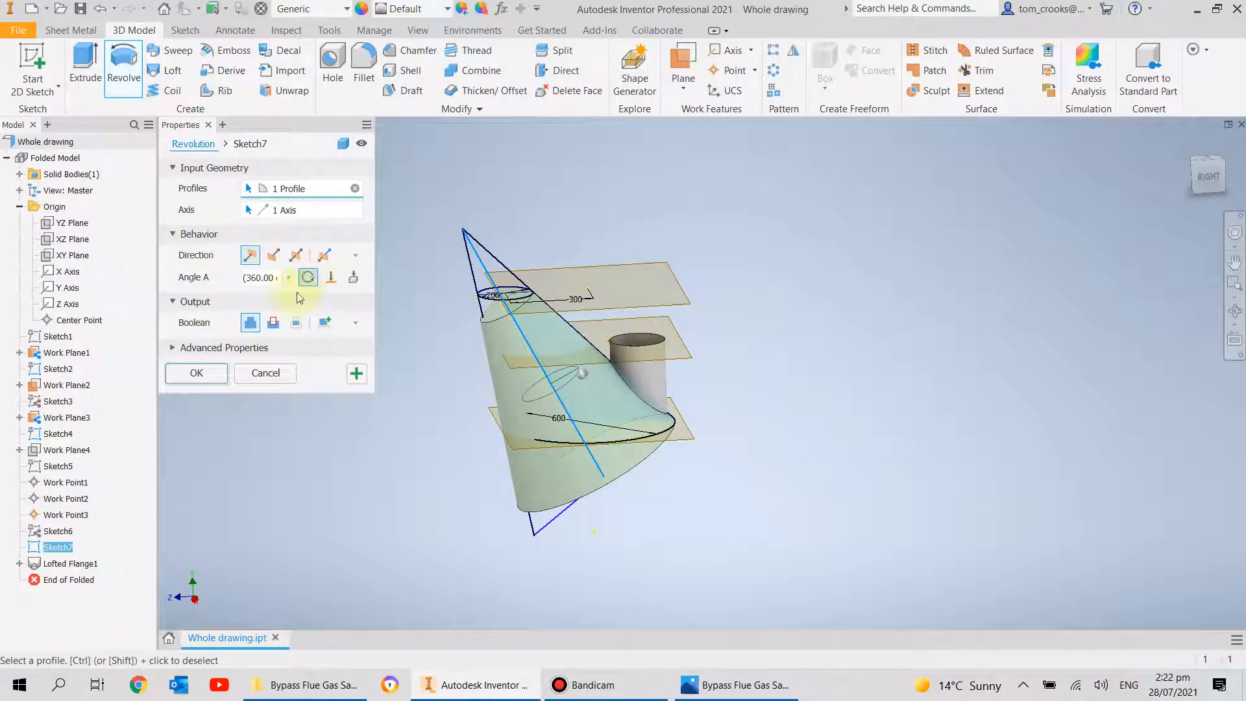
pyautogui.click(273, 323)
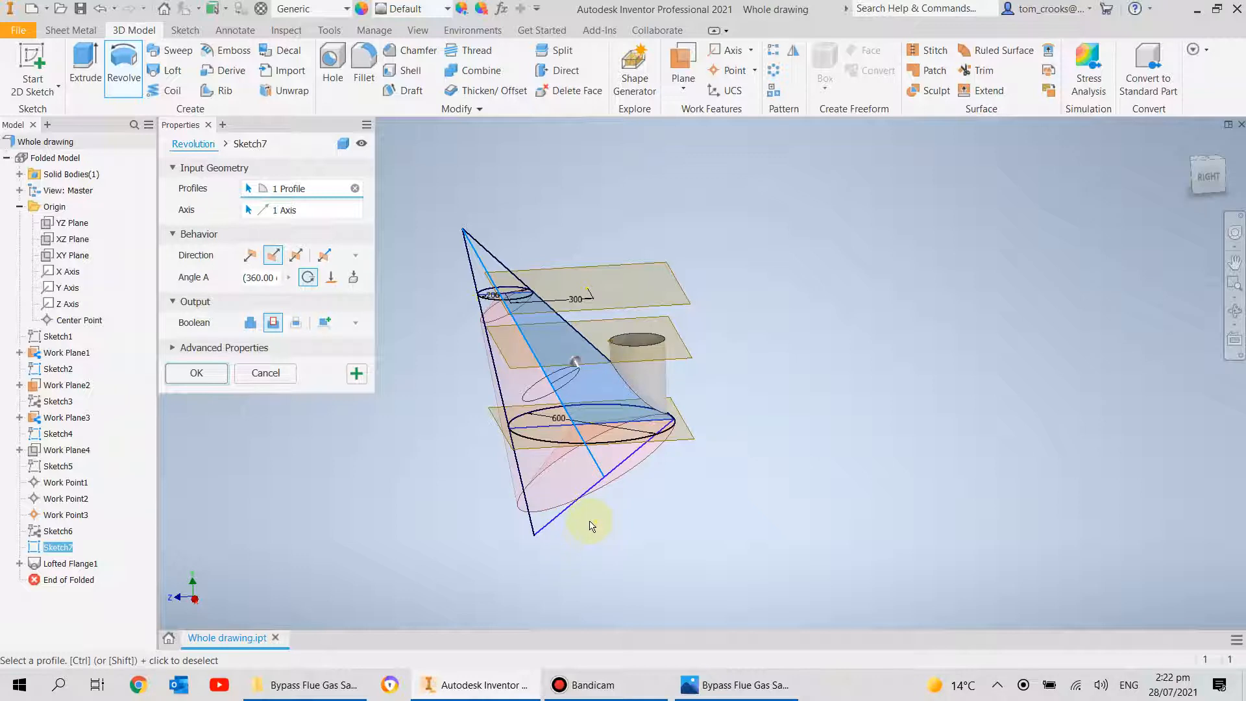
pyautogui.scroll(3, 542, 474)
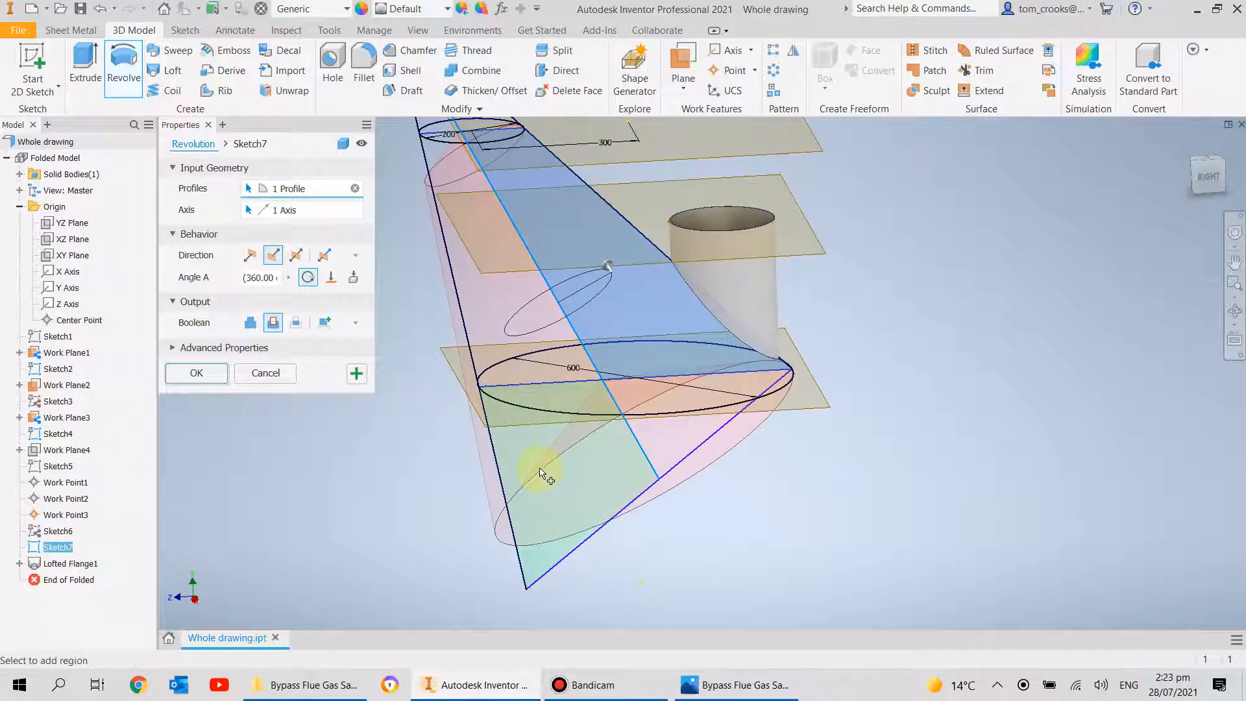
pyautogui.press('Escape')
pyautogui.scroll(-3, 565, 473)
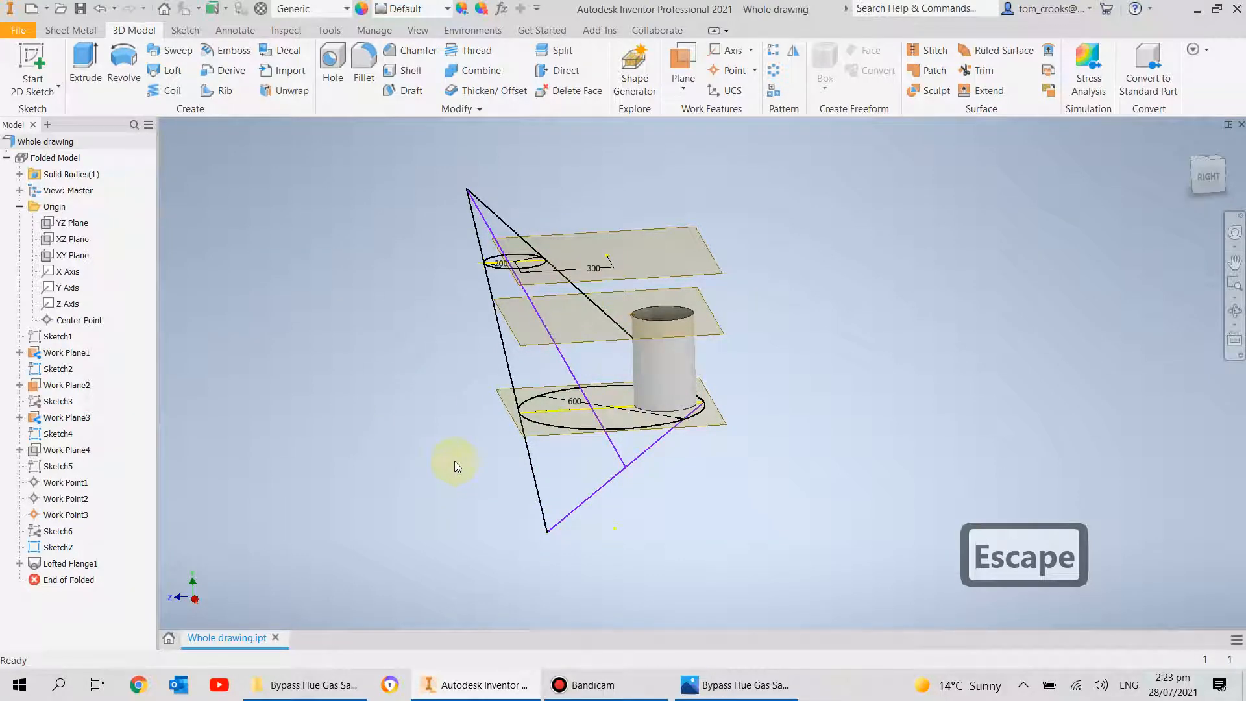
# - Edit Sketch7 and extend the pipe-side sloped edge with a short, in-line segment beyond its corner on the 600 mm base
pyautogui.click(58, 547)
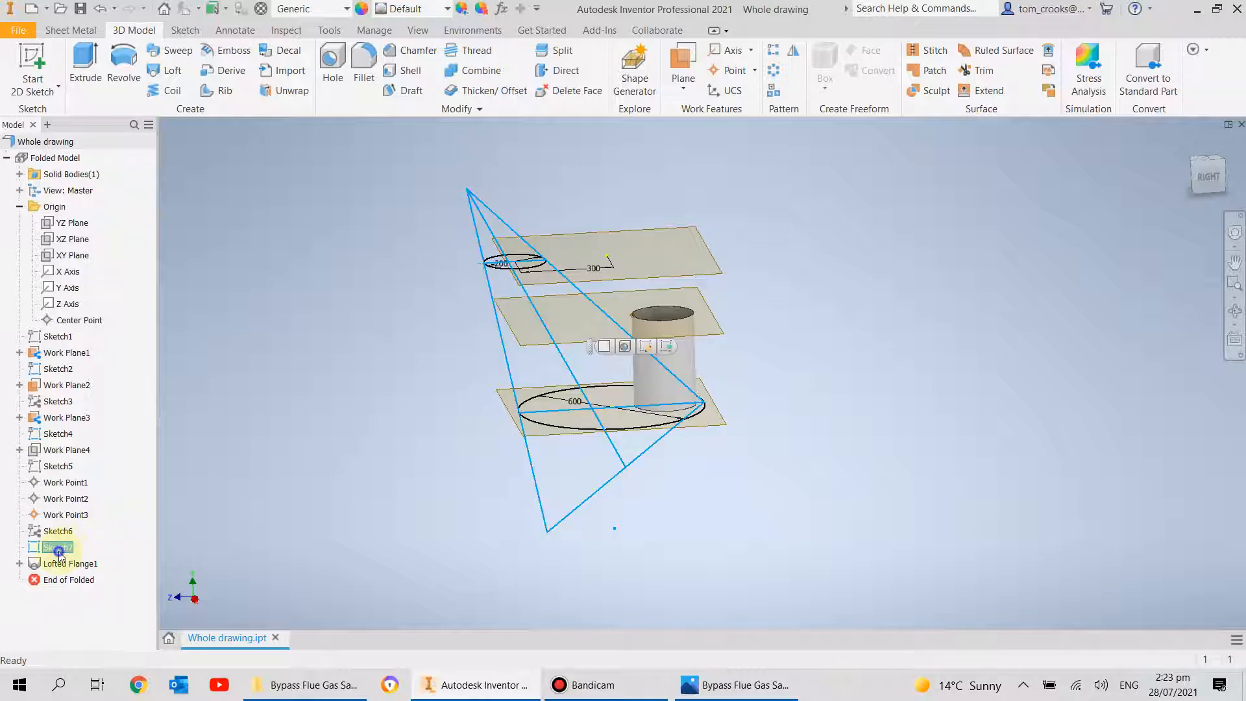
pyautogui.rightClick(58, 547)
pyautogui.click(107, 401)
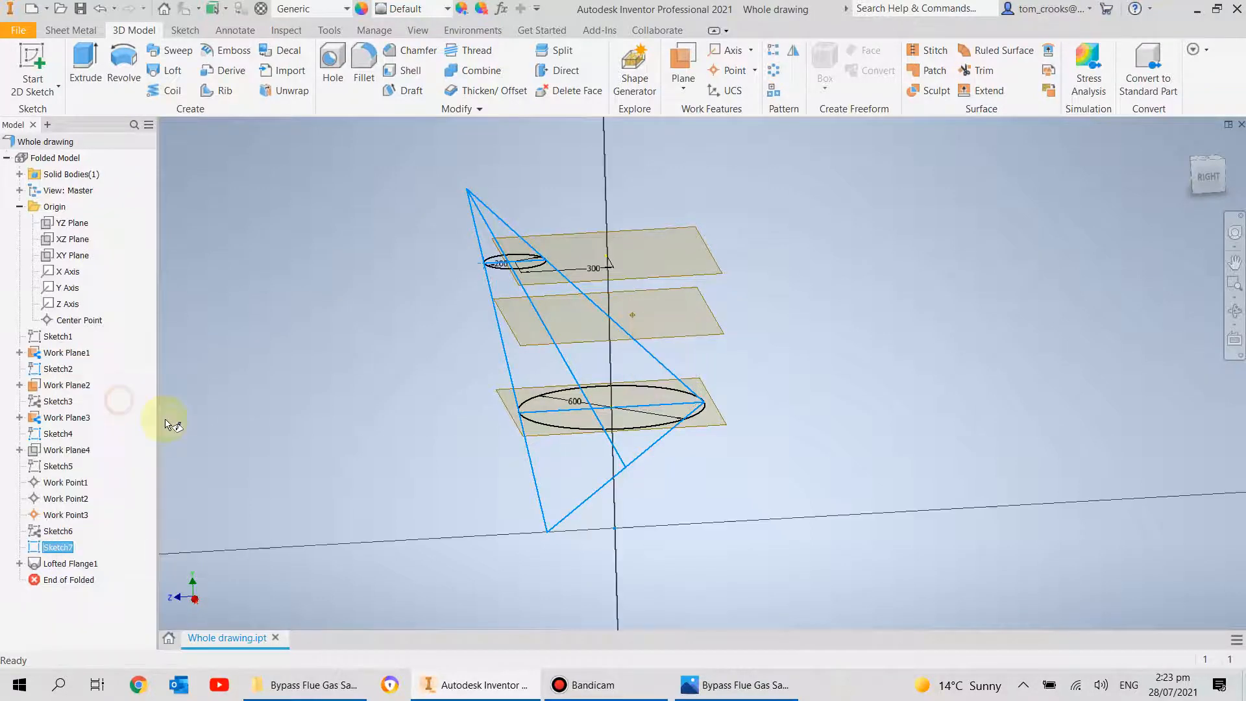
pyautogui.scroll(3, 734, 562)
pyautogui.moveTo(734, 562); pyautogui.dragTo(443, 466, button='middle')
pyautogui.scroll(-3, 437, 417)
pyautogui.scroll(3, 454, 433)
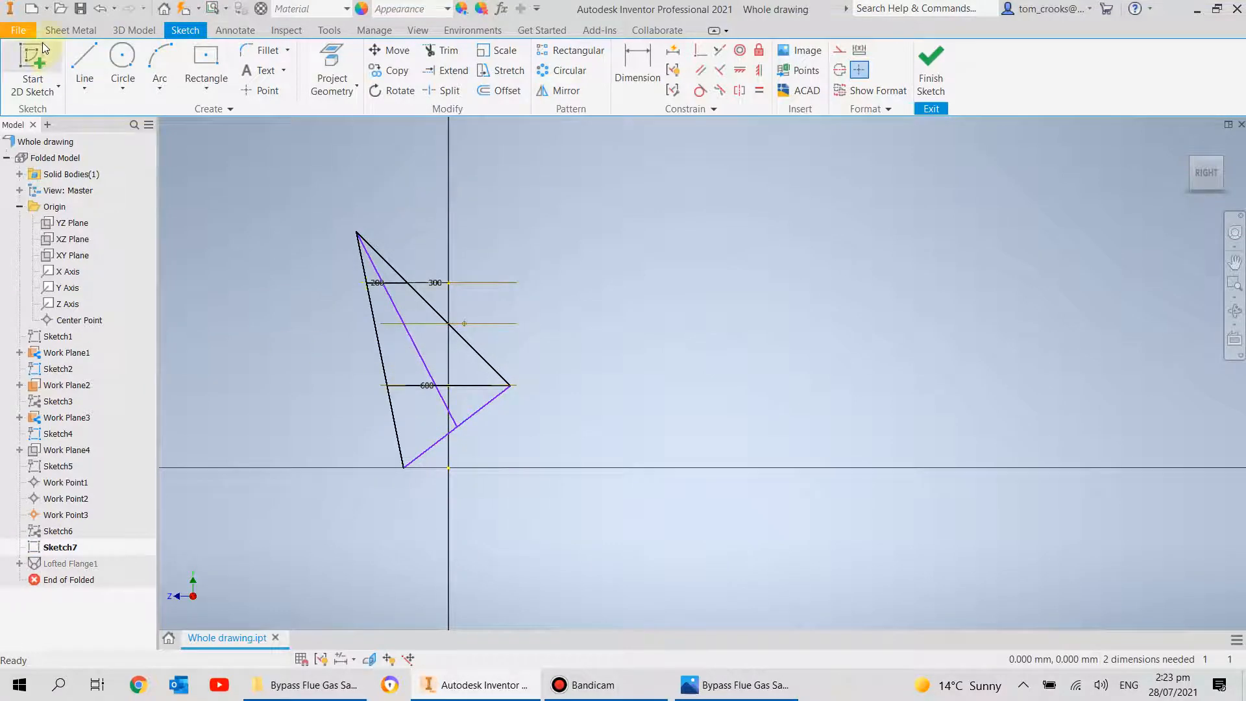
pyautogui.click(81, 55)
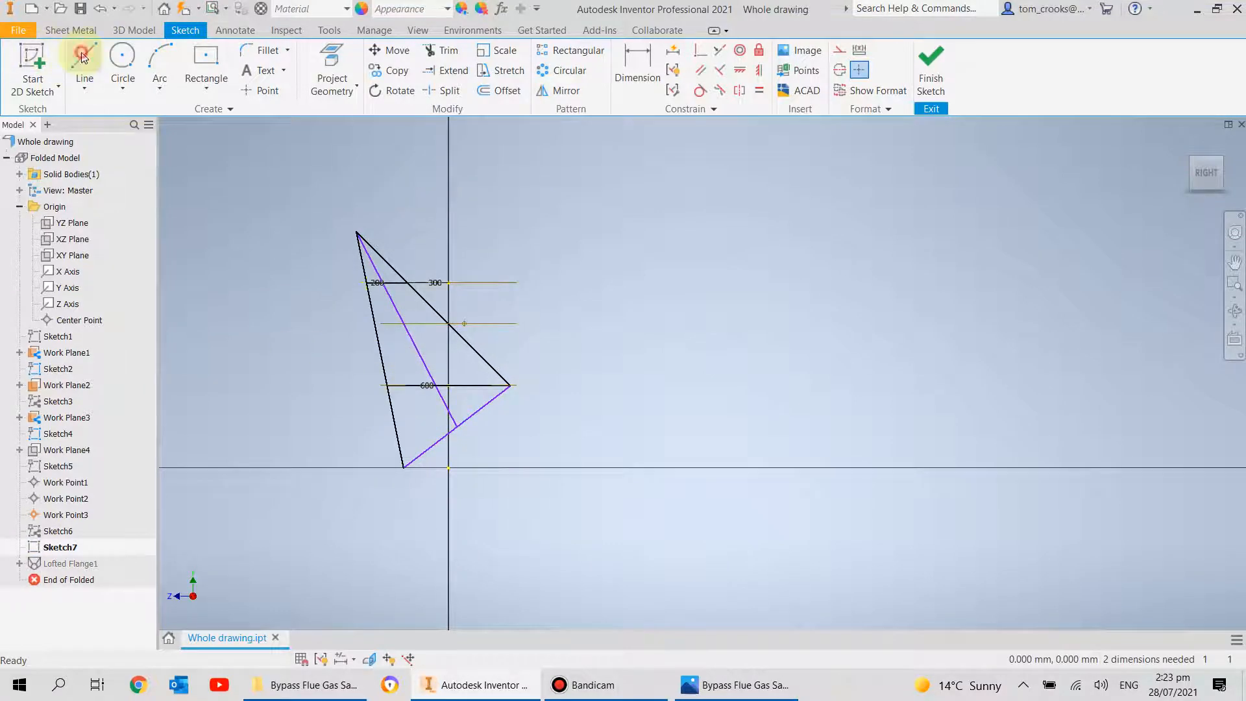
pyautogui.click(508, 385)
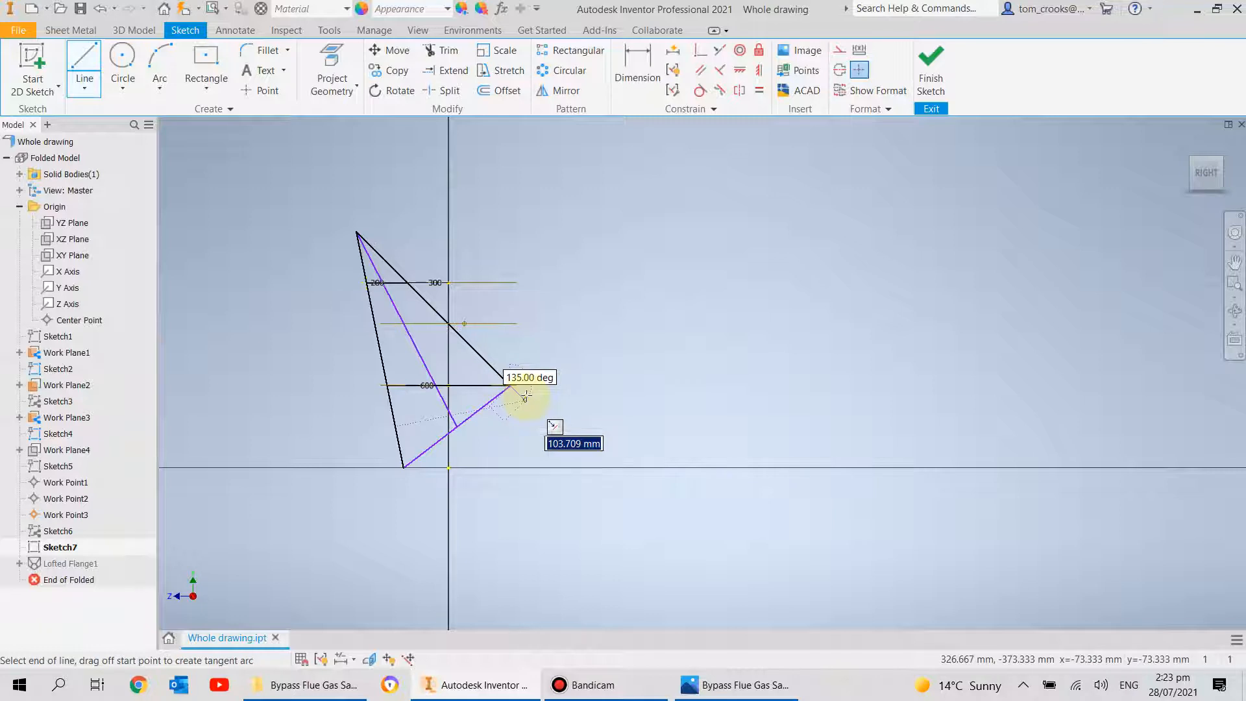
pyautogui.scroll(2, 524, 395)
pyautogui.scroll(-2, 584, 425)
pyautogui.press('Escape')
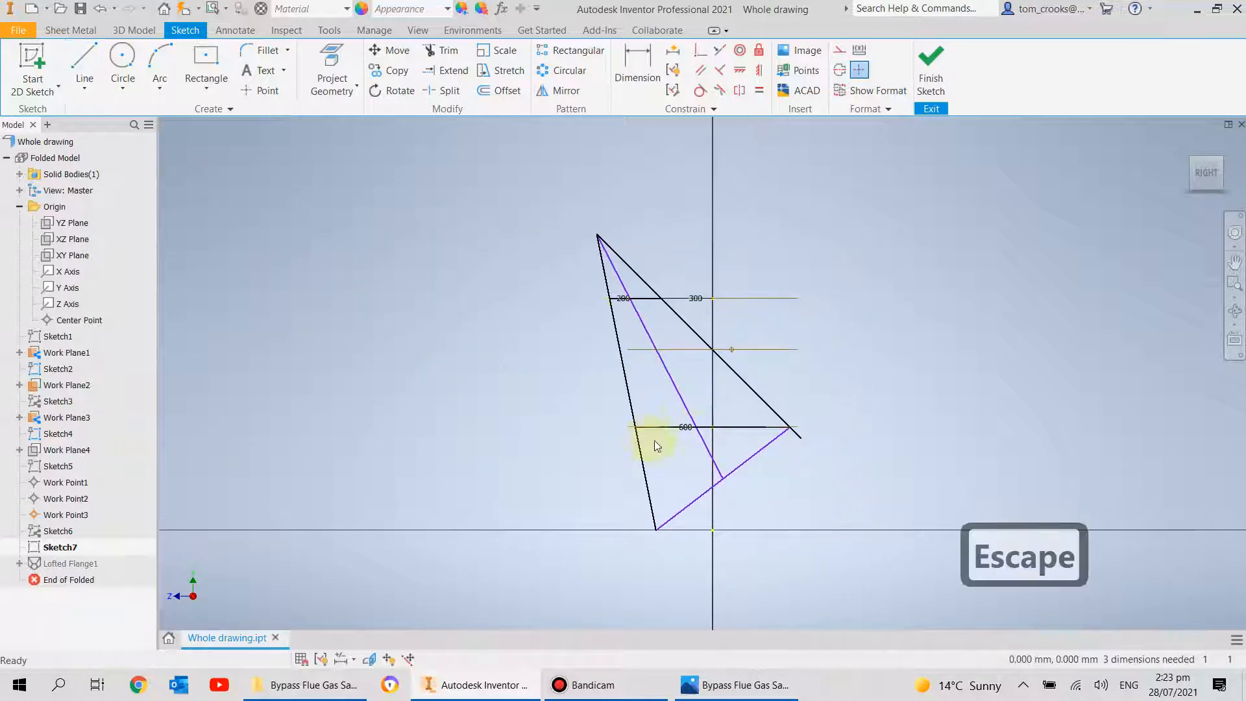
# - Delete the centreline running from the apex to the midpoint of the slanted closing line
pyautogui.click(685, 414)
pyautogui.press('Delete')
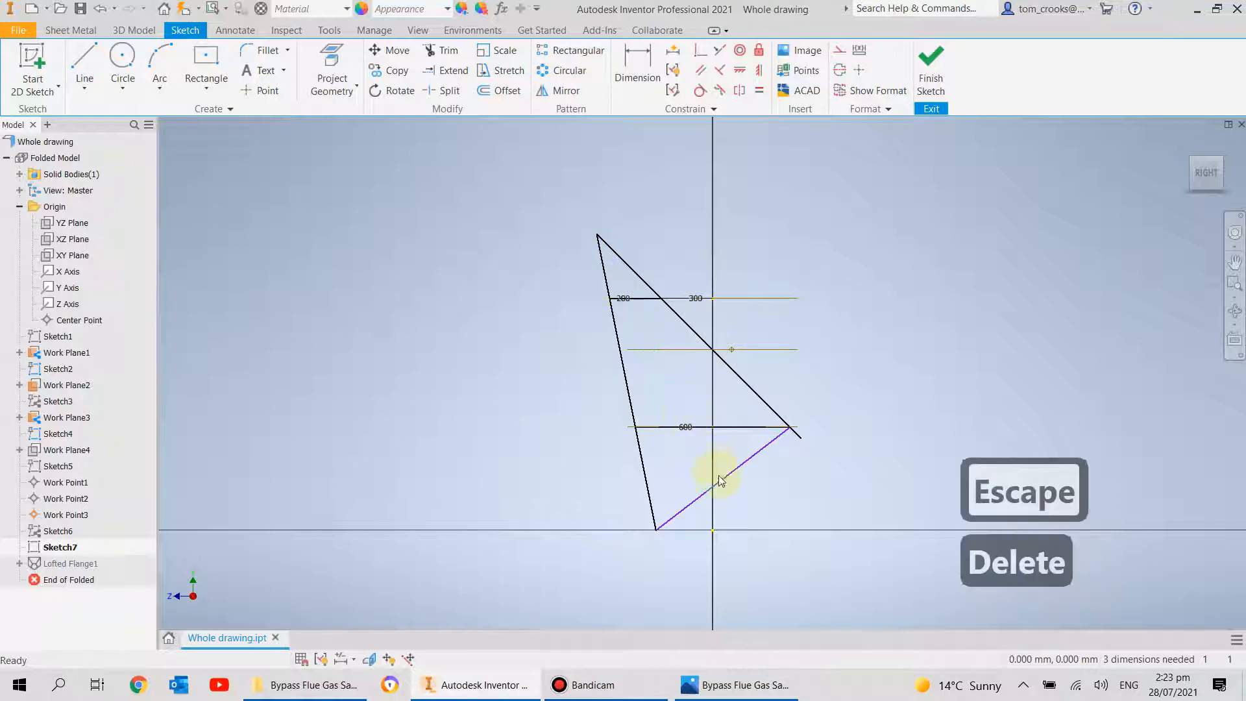
pyautogui.scroll(2, 734, 489)
pyautogui.scroll(-2, 737, 474)
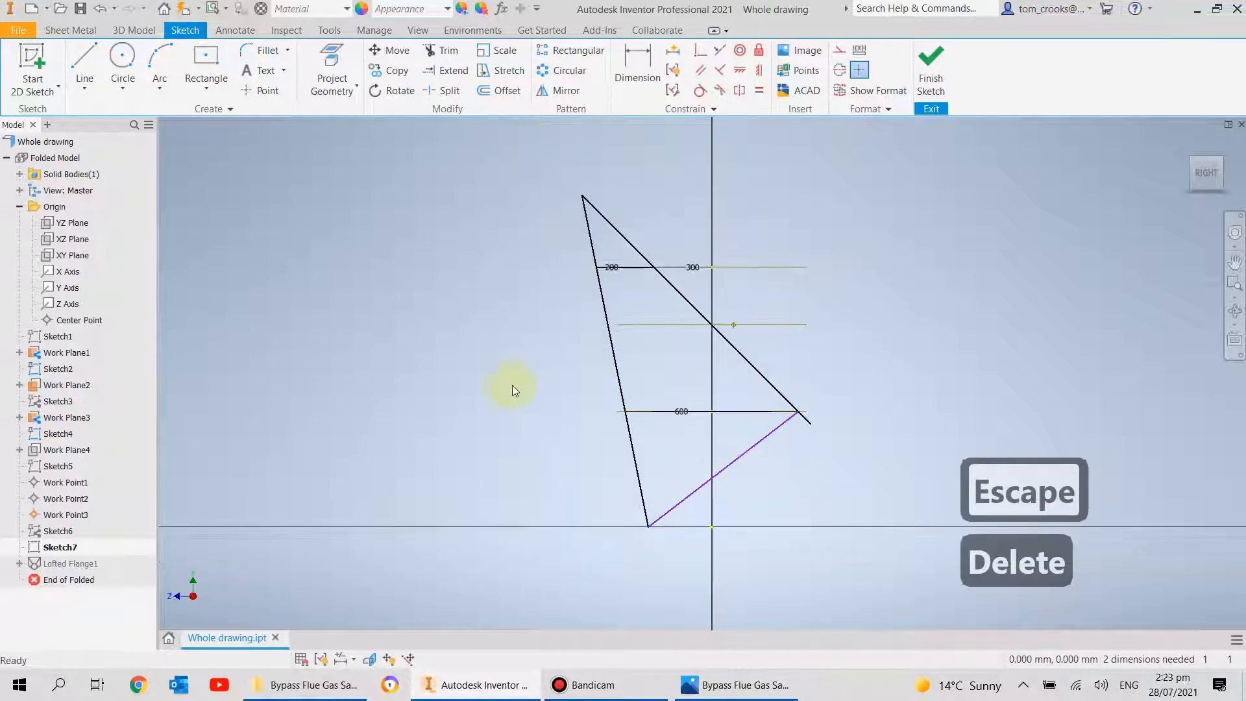
# - Add an aligned length dimension to the steeper cone side, from the apex to its lower end
pyautogui.click(637, 70)
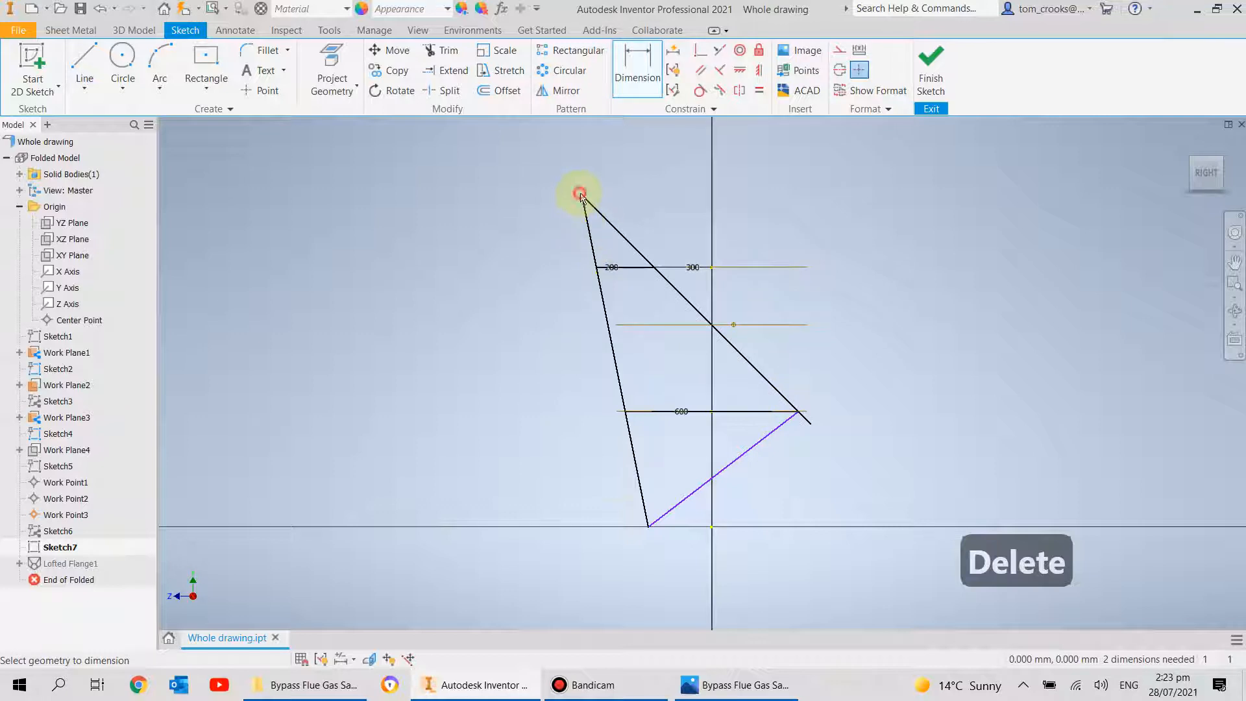
pyautogui.click(648, 525)
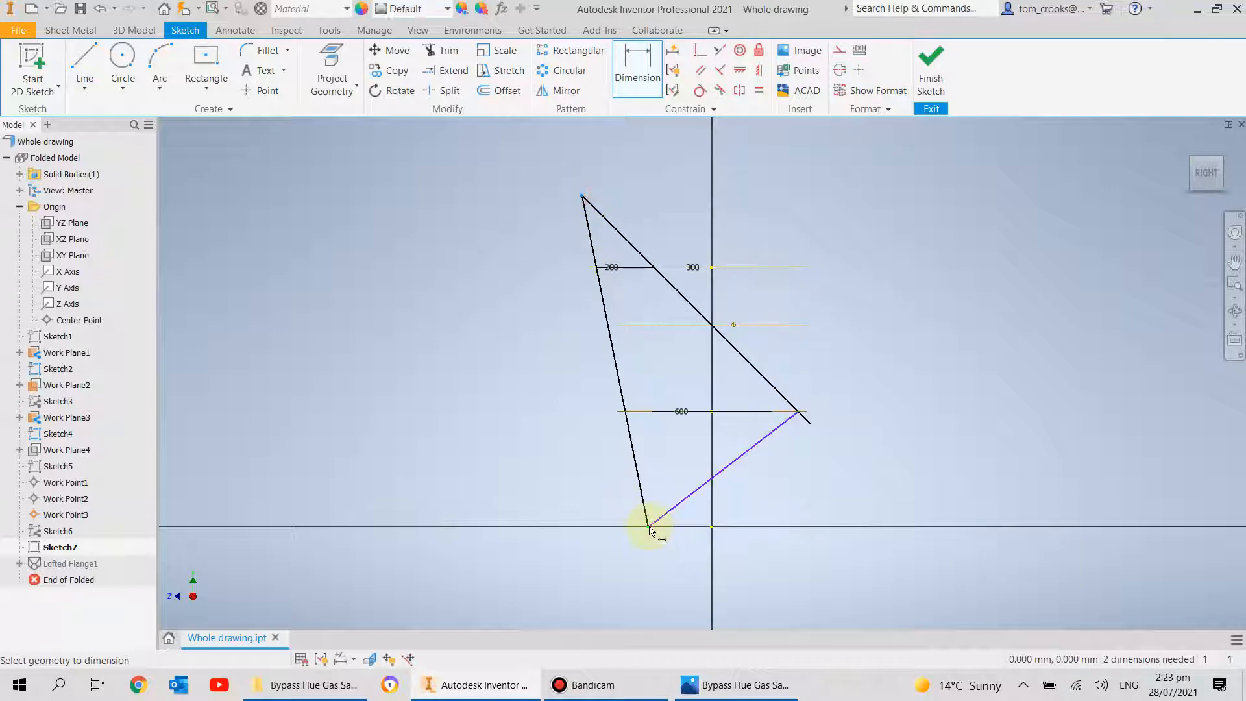
pyautogui.click(605, 376)
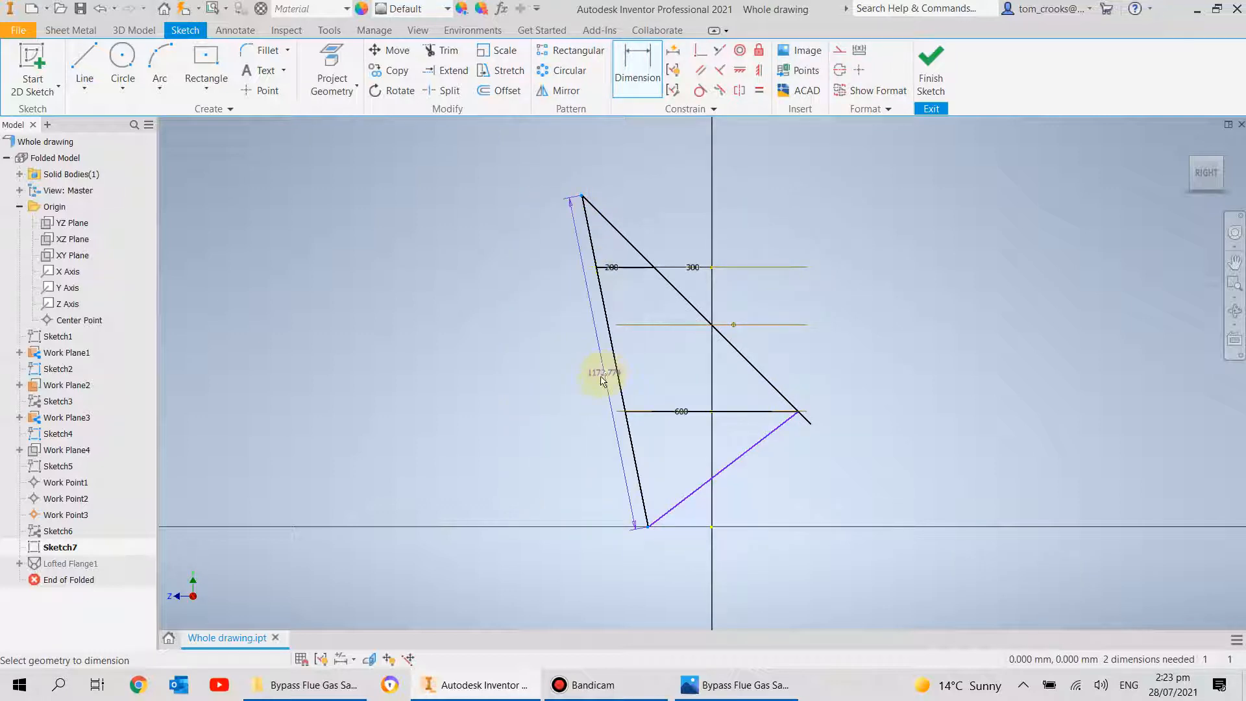
pyautogui.click(569, 390)
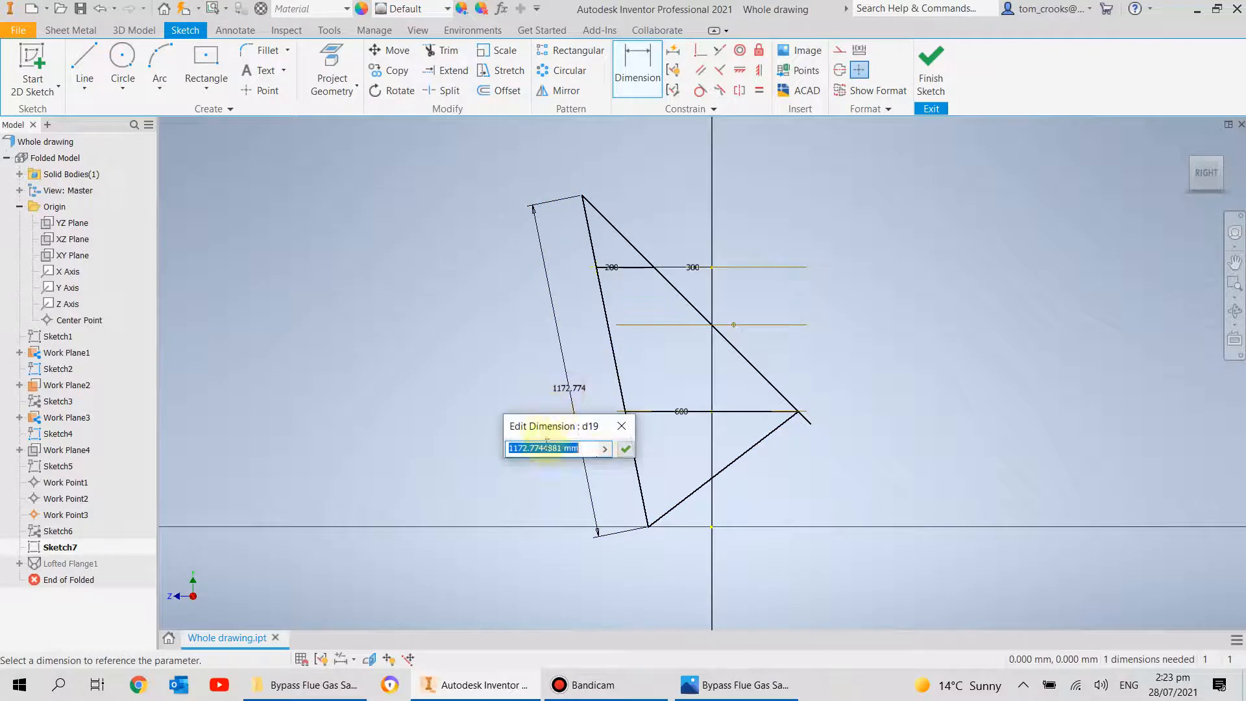
pyautogui.click(626, 450)
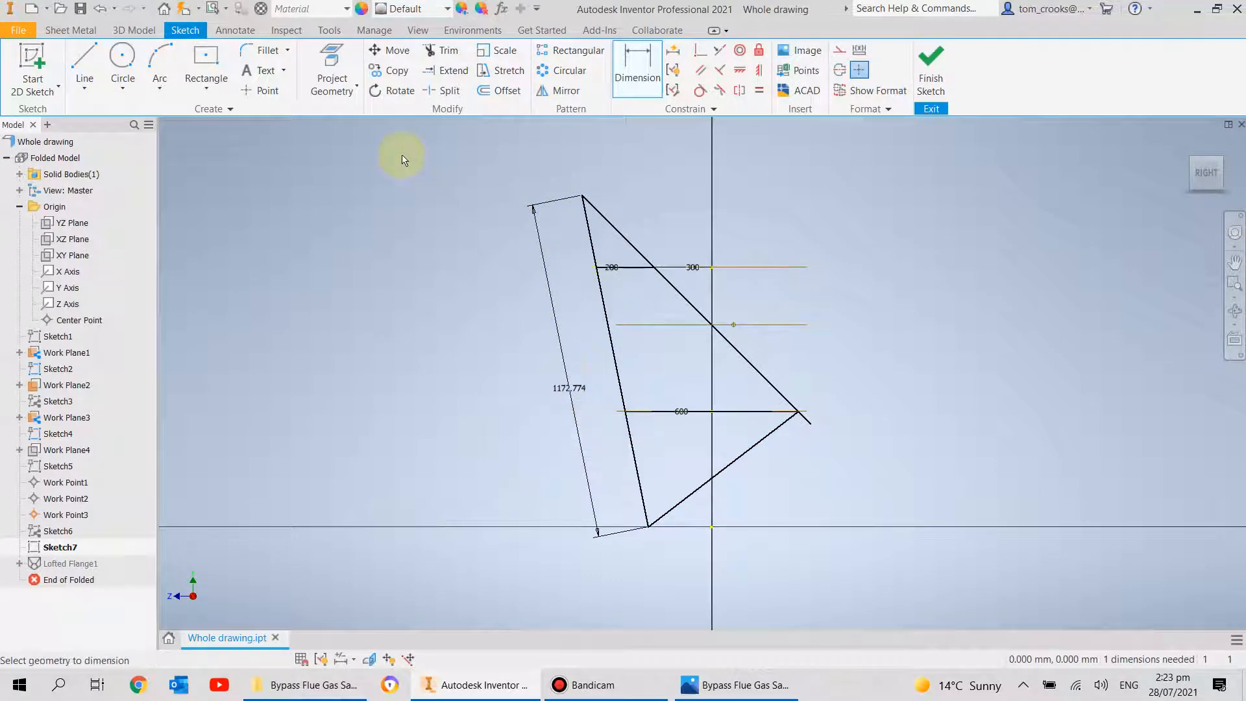
# - Dimension the opposite side from the apex to the end of its short extension, setting it equal to d19
pyautogui.click(637, 68)
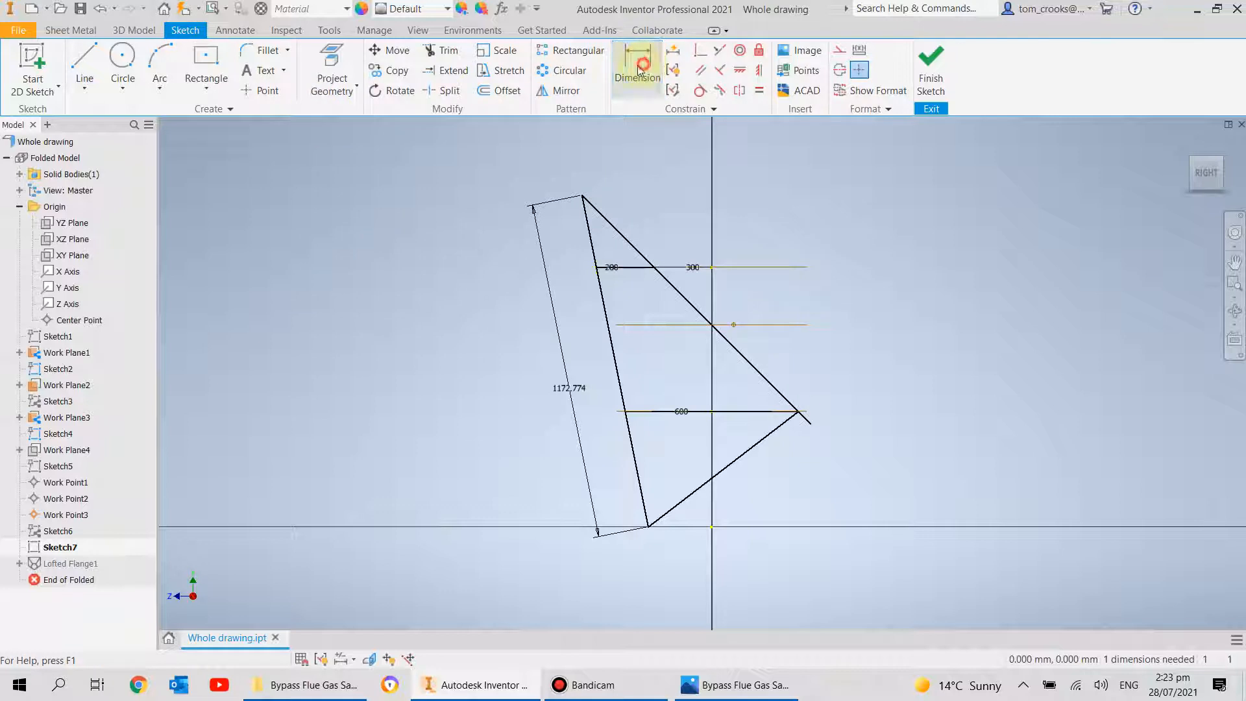
pyautogui.click(584, 196)
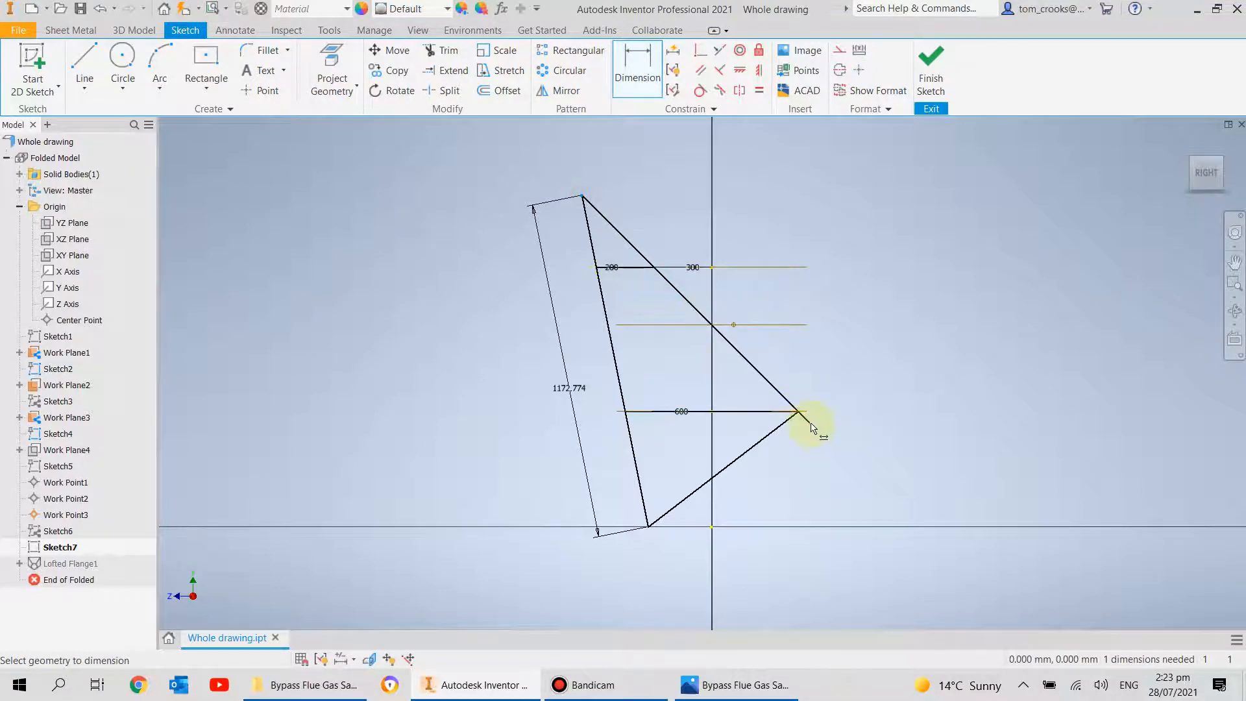
pyautogui.click(810, 424)
pyautogui.click(738, 301)
pyautogui.write('=d19')
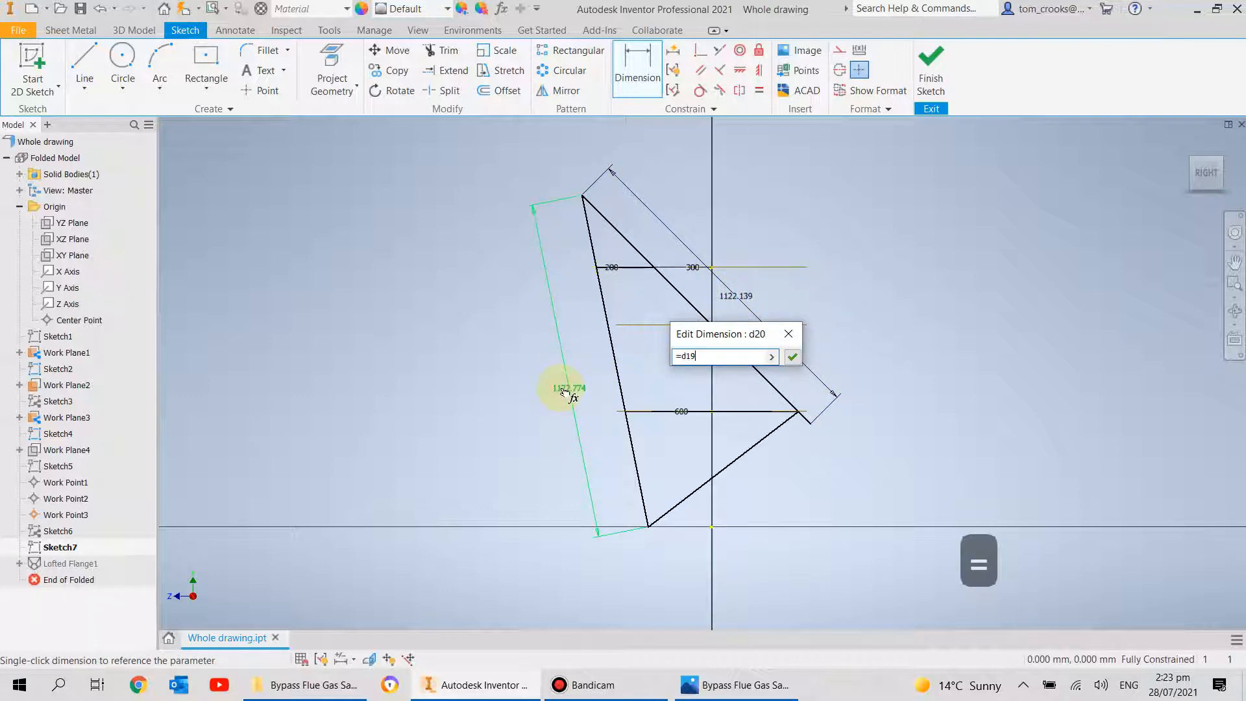
pyautogui.press('Return')
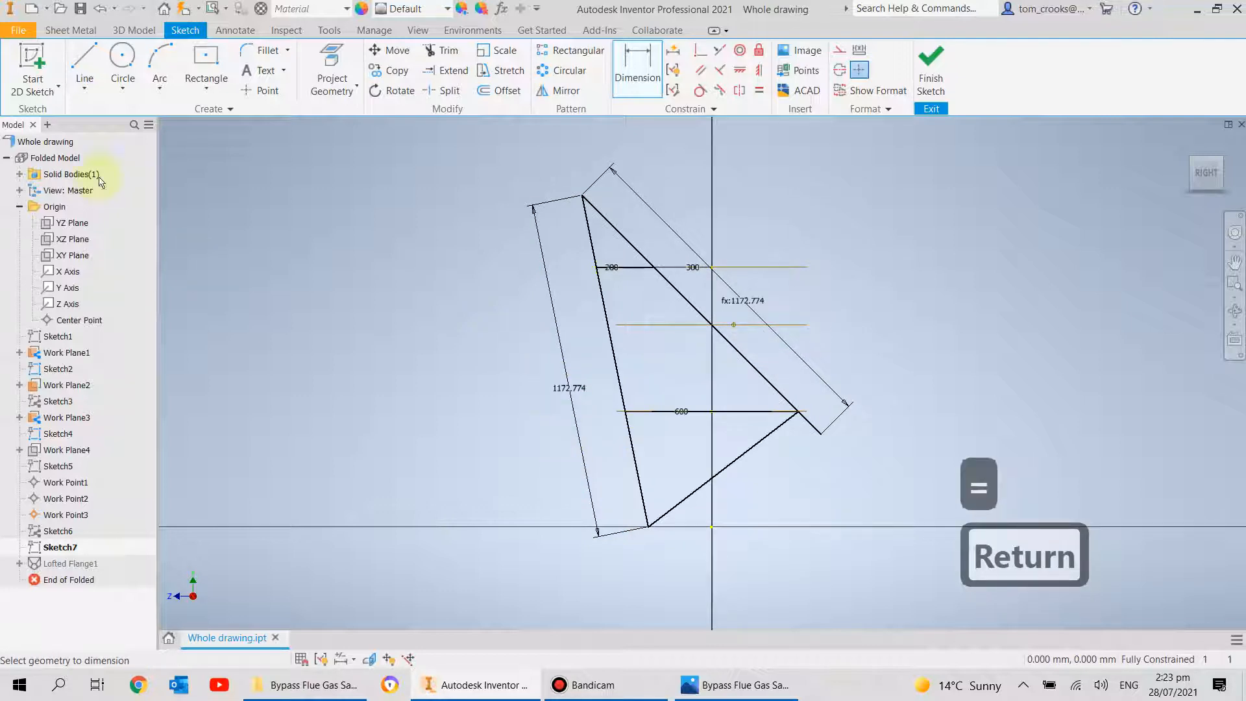
# - Close the cone profile with a line between the lower ends of both equal sides, and delete the old slanted closing line
pyautogui.click(75, 59)
pyautogui.click(822, 433)
pyautogui.click(647, 525)
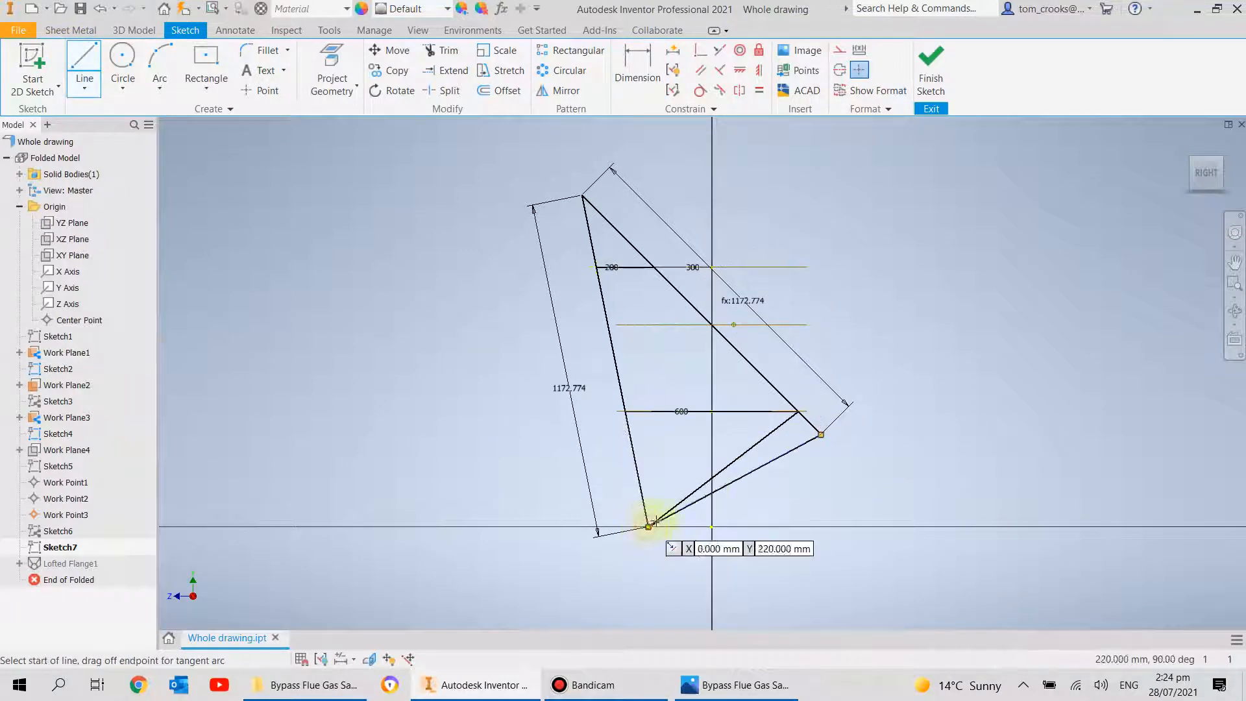
pyautogui.press('Escape')
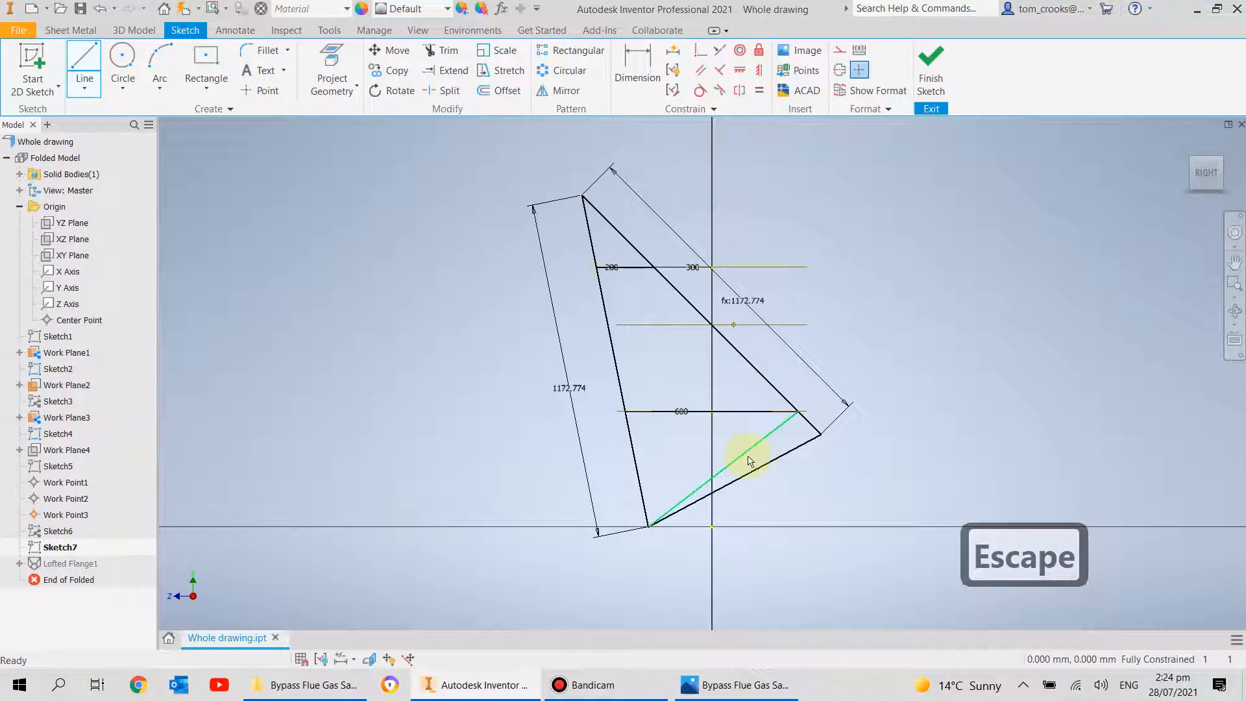
pyautogui.click(750, 460)
pyautogui.press('Delete')
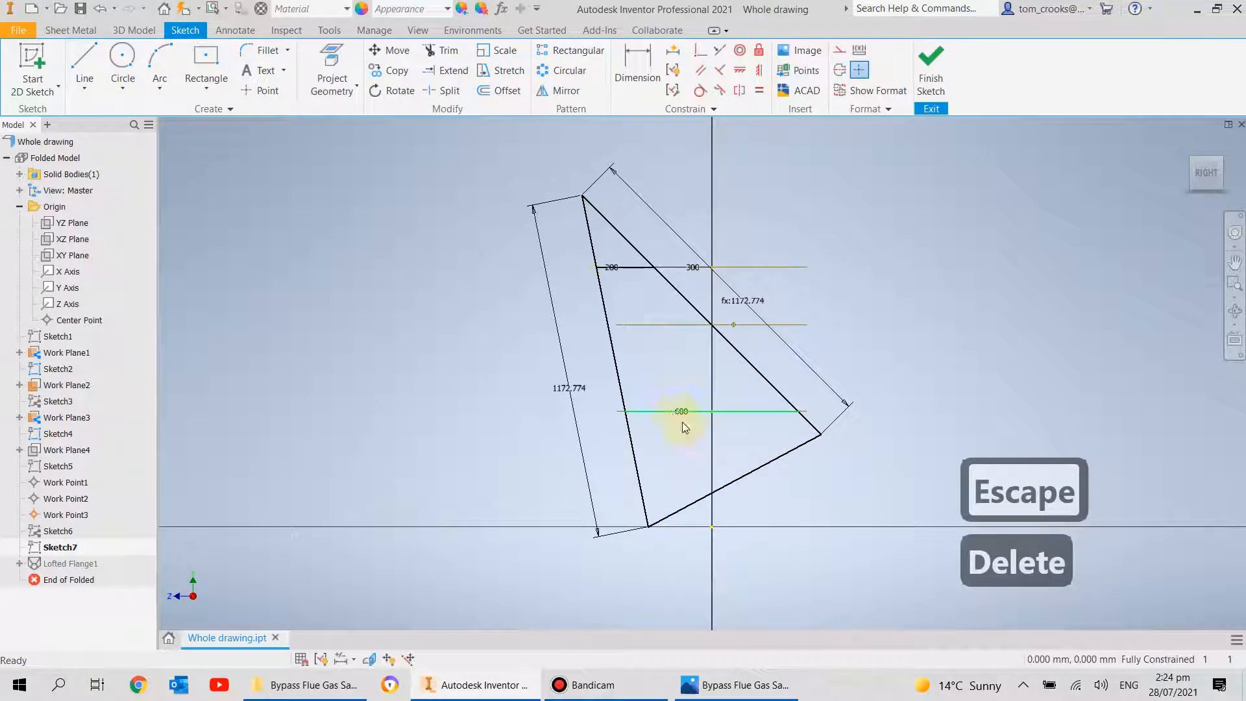
# - Draw a line from the apex to the midpoint of the new closing line, and finish the sketch
pyautogui.click(78, 59)
pyautogui.click(581, 197)
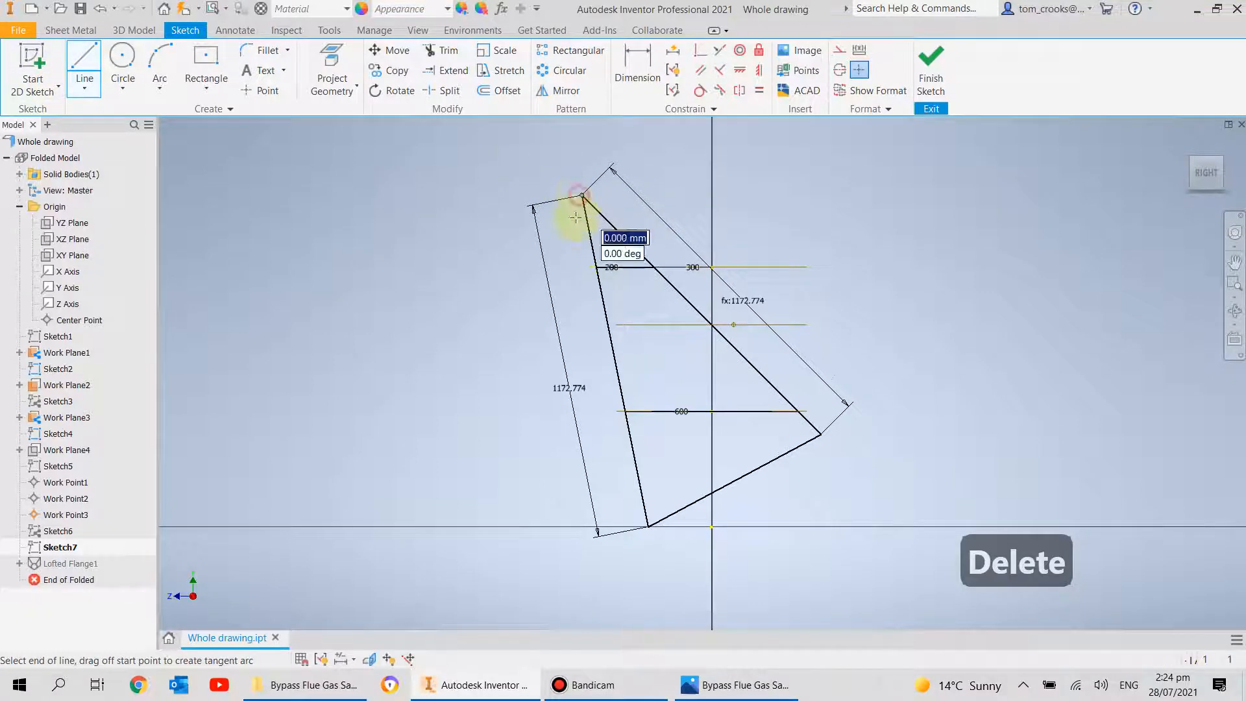
pyautogui.click(735, 479)
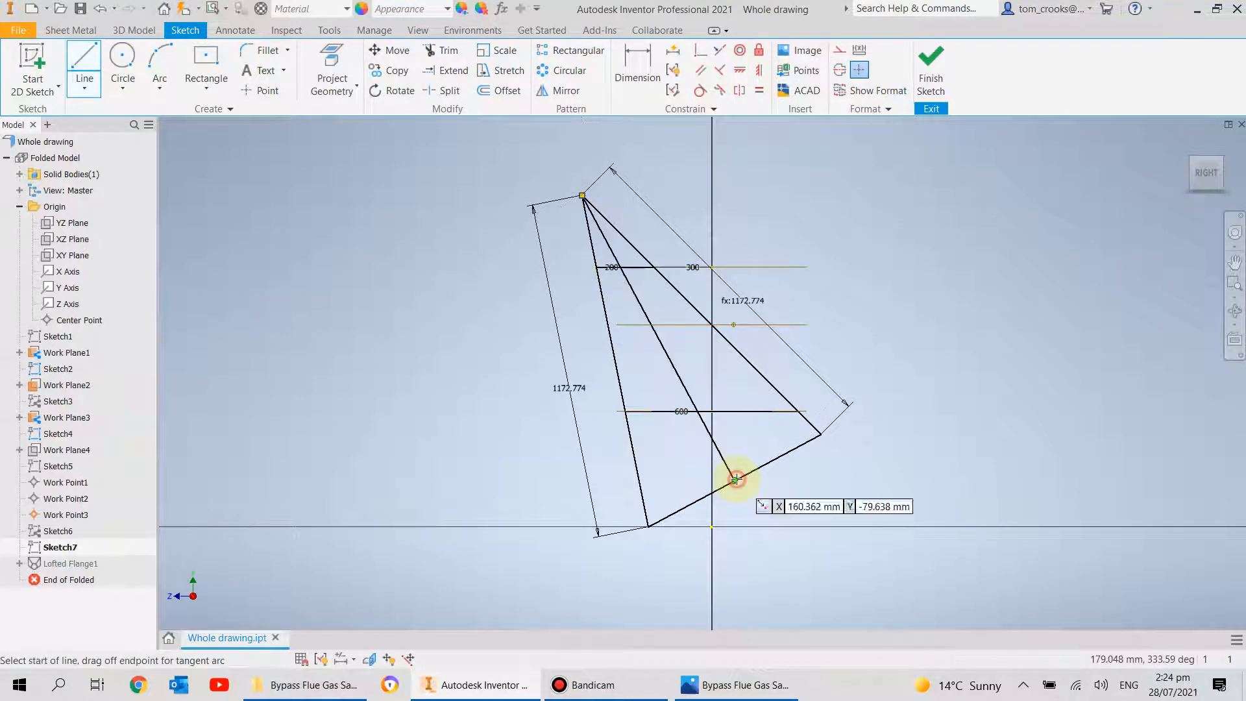
pyautogui.click(929, 76)
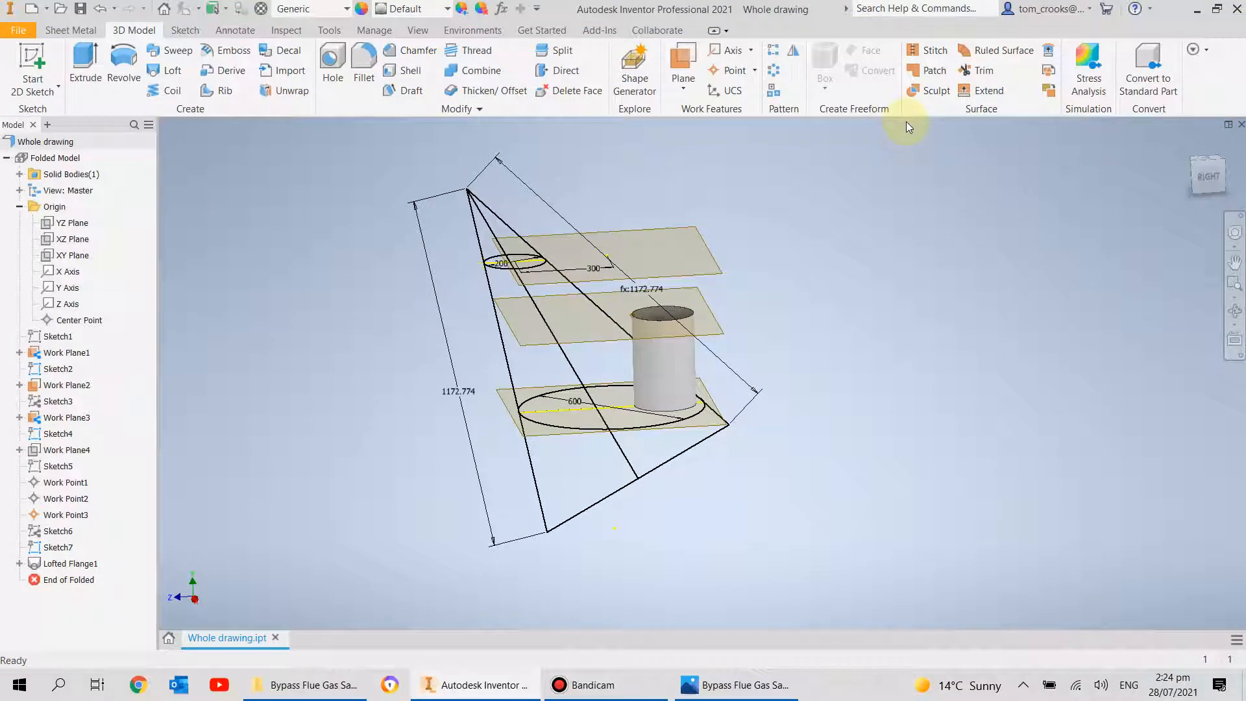
# - Revolve the half-cone profile a full 360 degrees about the cone's centreline as a cut through the pipe
pyautogui.click(118, 61)
pyautogui.click(587, 348)
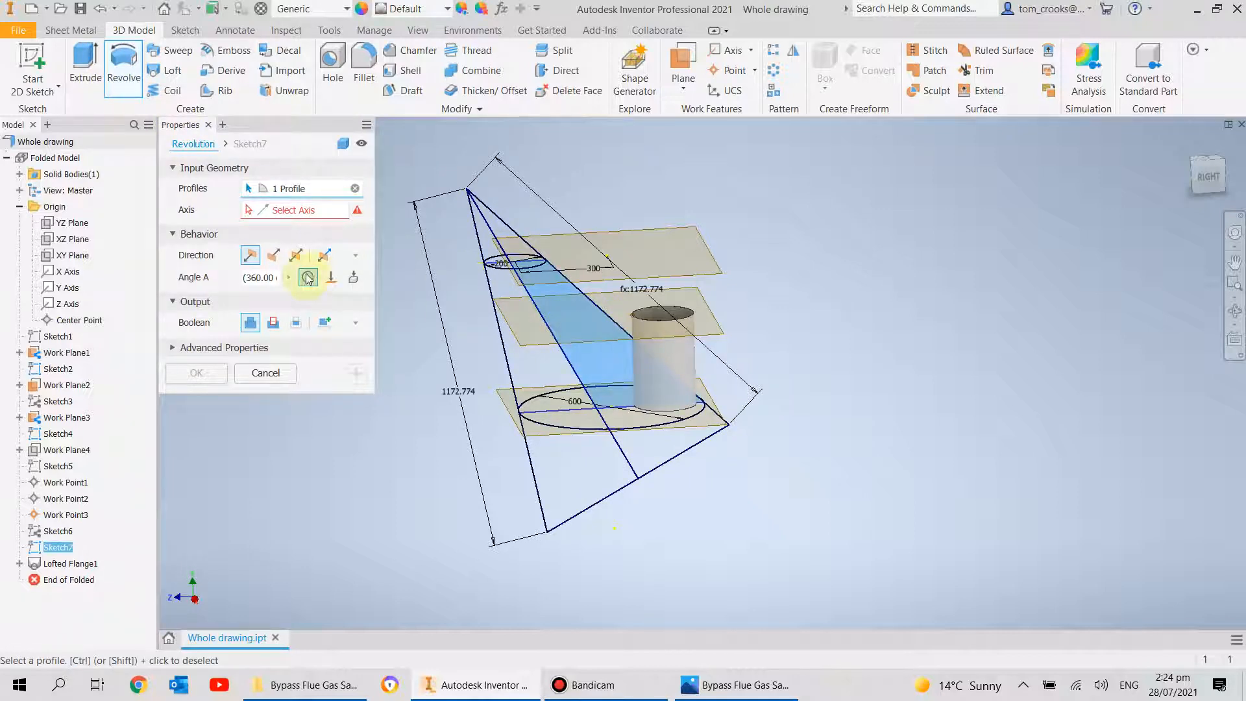
pyautogui.click(274, 210)
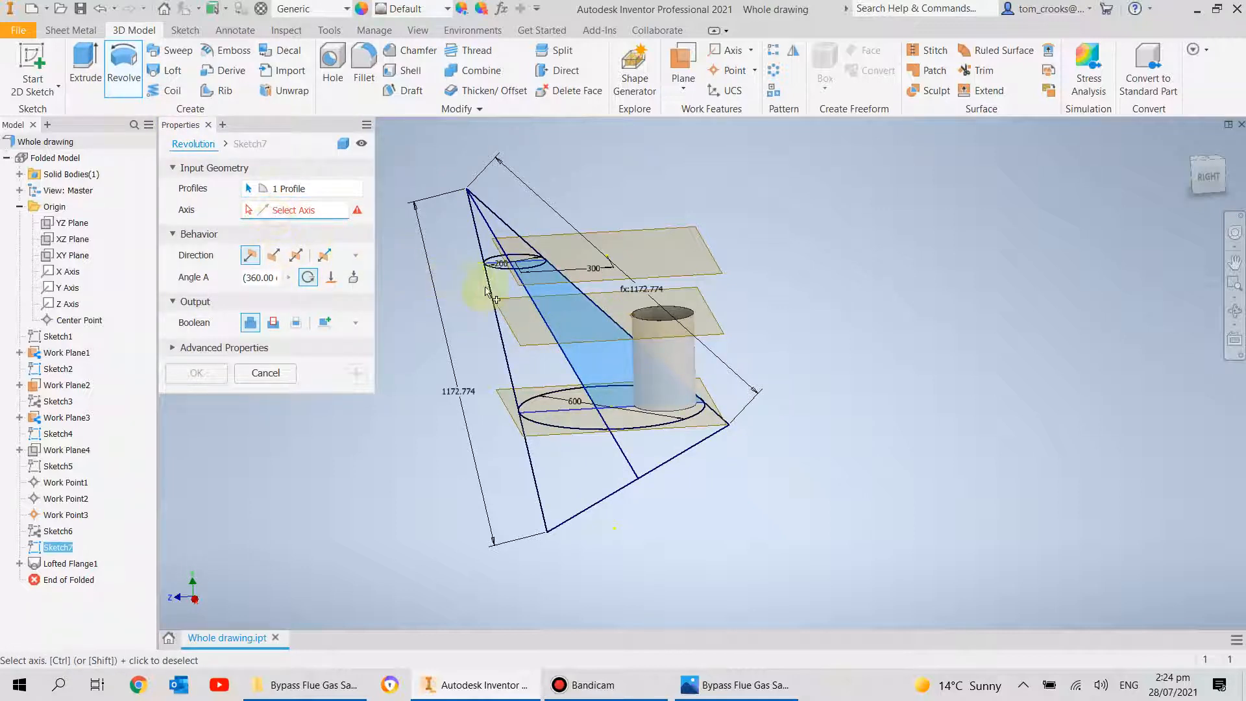
pyautogui.click(535, 305)
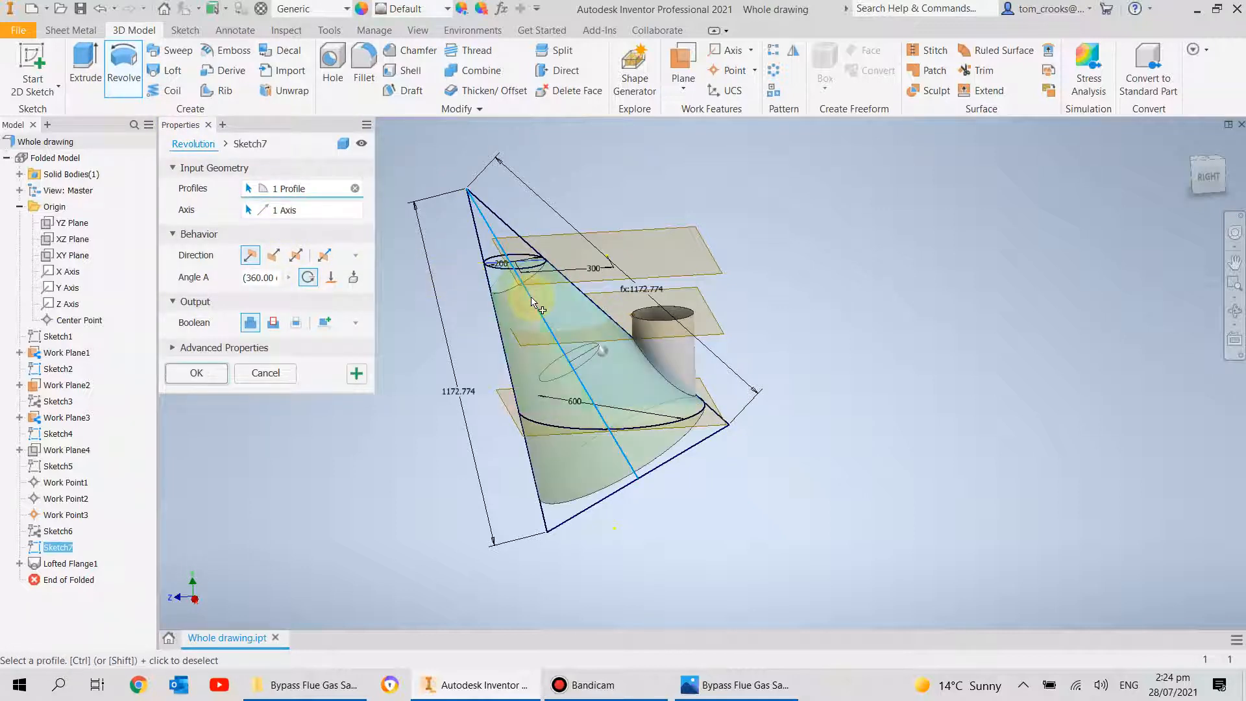
pyautogui.click(275, 322)
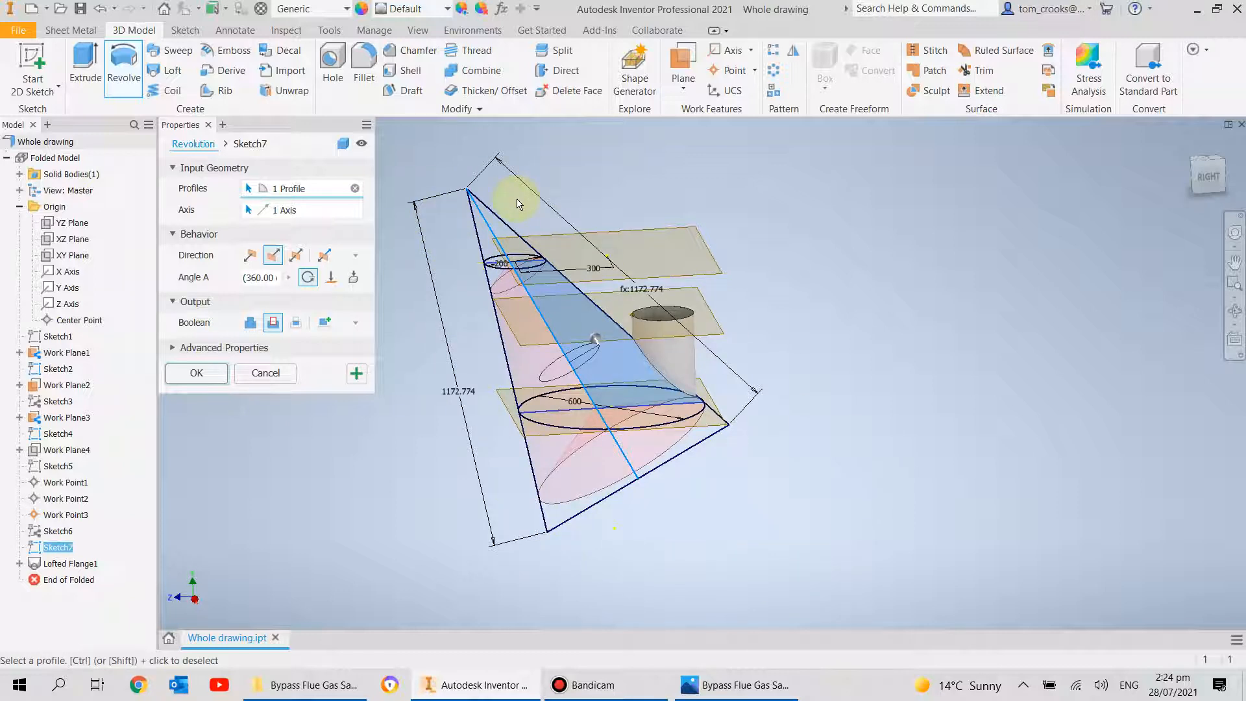
pyautogui.click(196, 375)
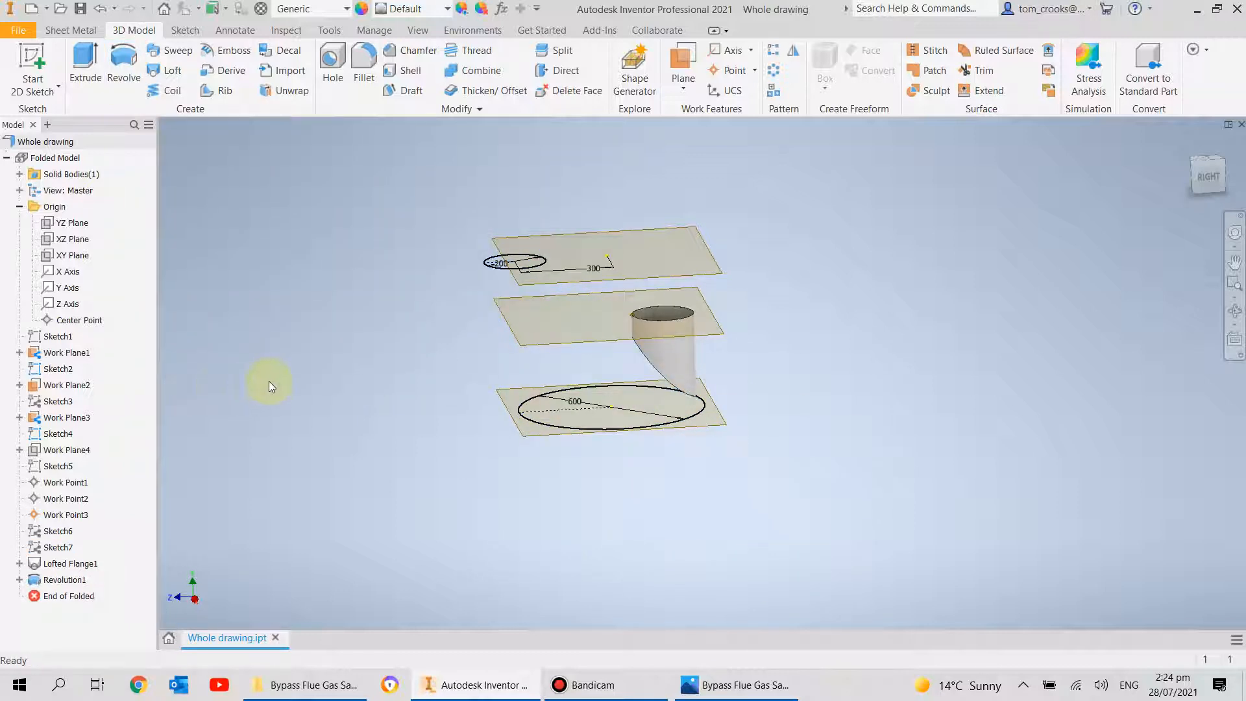
# - Hide Work Plane3, Work Plane2 and Work Plane1
pyautogui.moveTo(634, 417)
pyautogui.keyDown('shift'); pyautogui.mouseDown(button='middle')
pyautogui.moveTo(593, 389)
pyautogui.moveTo(592, 333)
pyautogui.moveTo(593, 384)
pyautogui.moveTo(634, 431)
pyautogui.mouseUp(button='middle'); pyautogui.keyUp('shift')
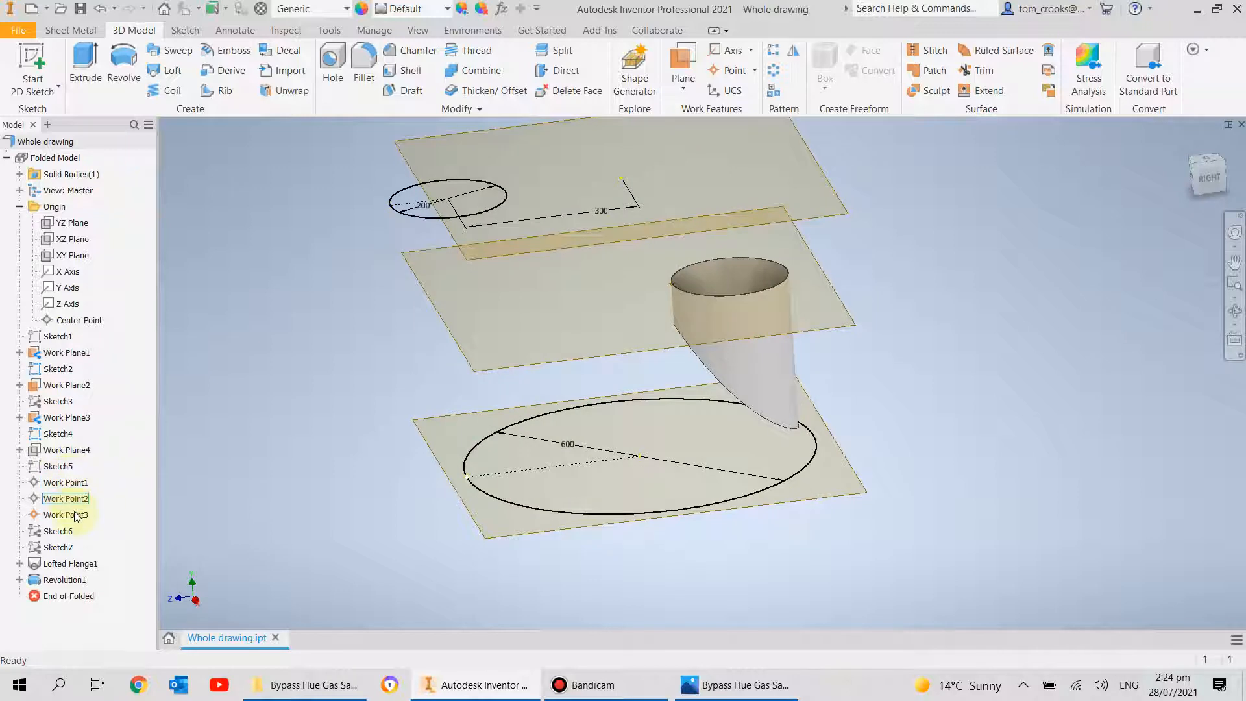
pyautogui.click(62, 417)
pyautogui.rightClick(60, 417)
pyautogui.click(94, 458)
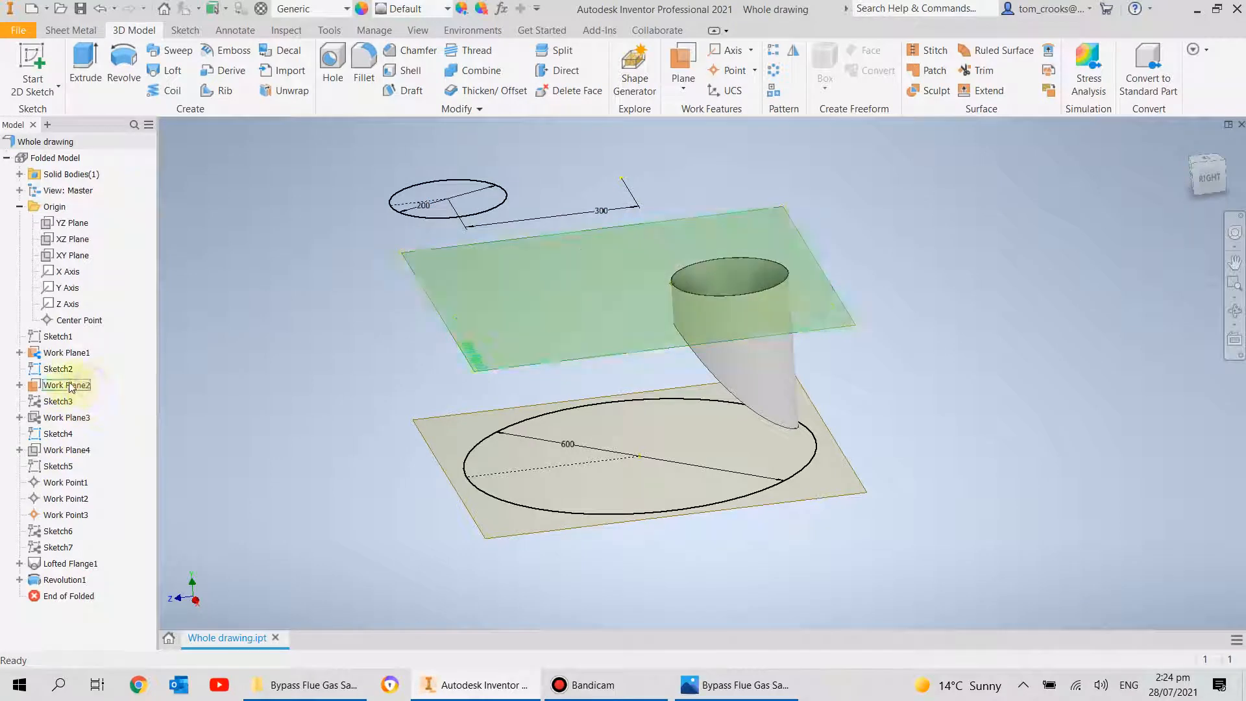
pyautogui.rightClick(91, 386)
pyautogui.click(95, 459)
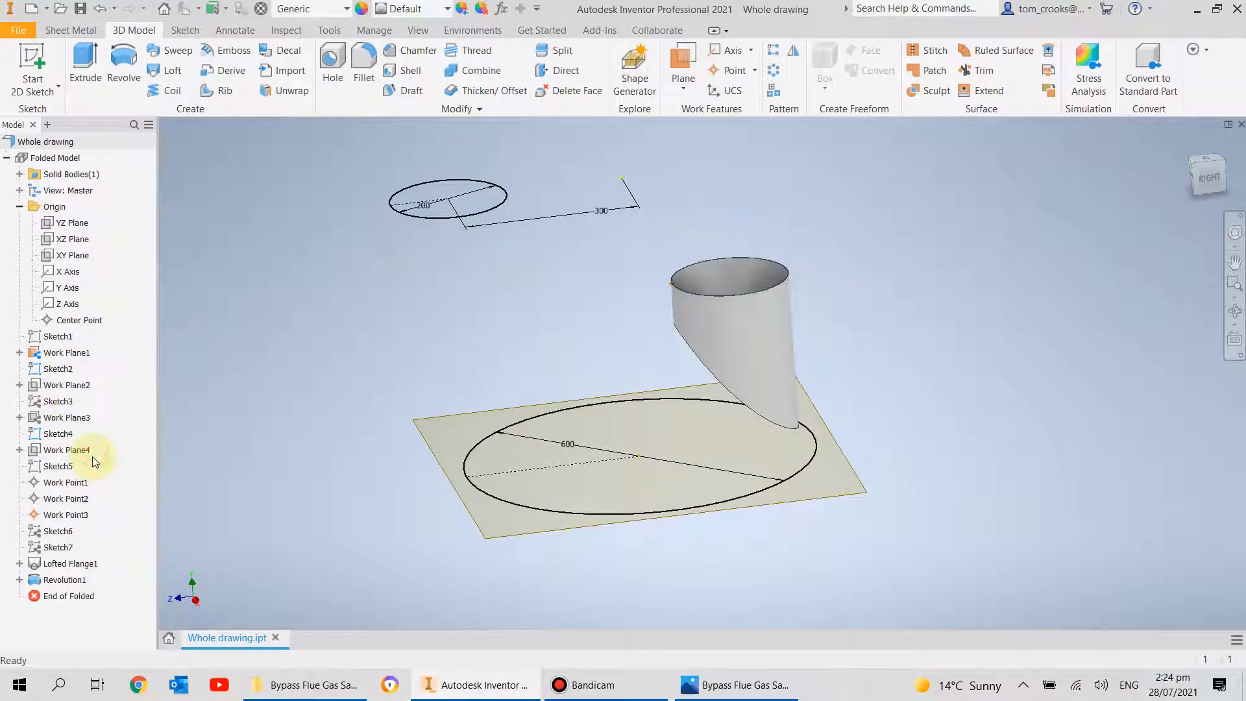
pyautogui.rightClick(67, 354)
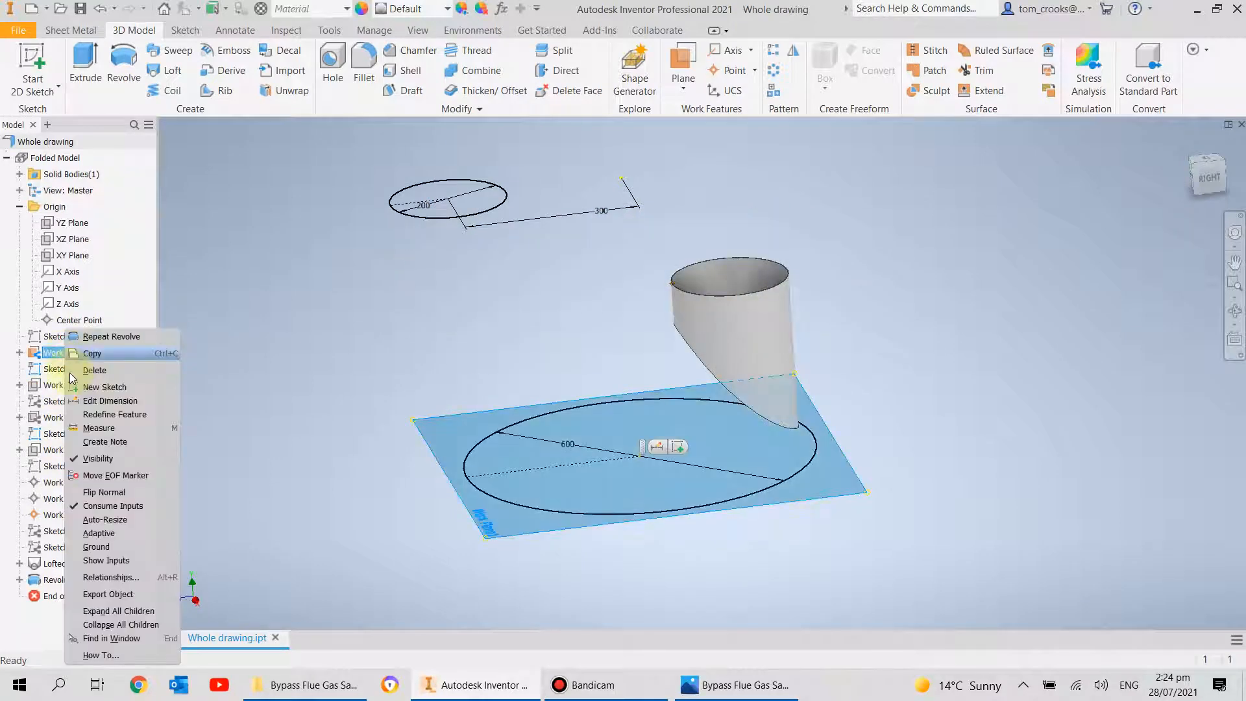
pyautogui.click(92, 459)
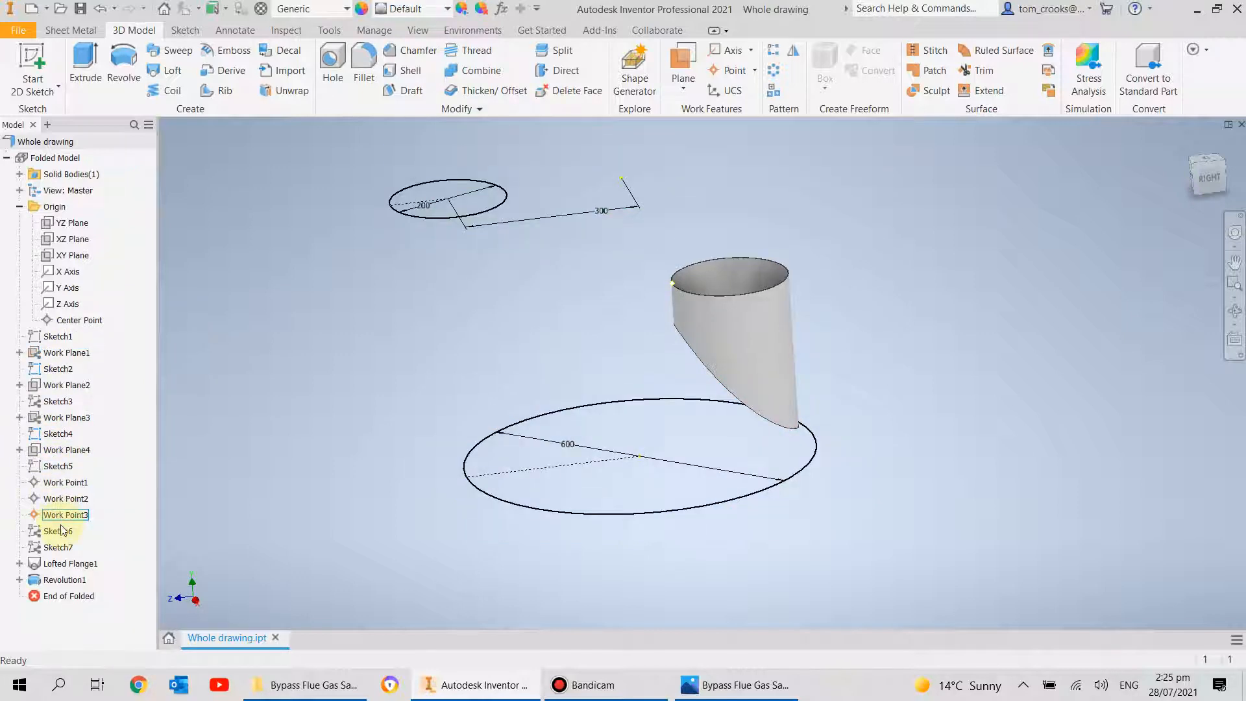
# - Hide Sketch2 with the 600 circle and Sketch4 with the 200 circle
pyautogui.rightClick(55, 368)
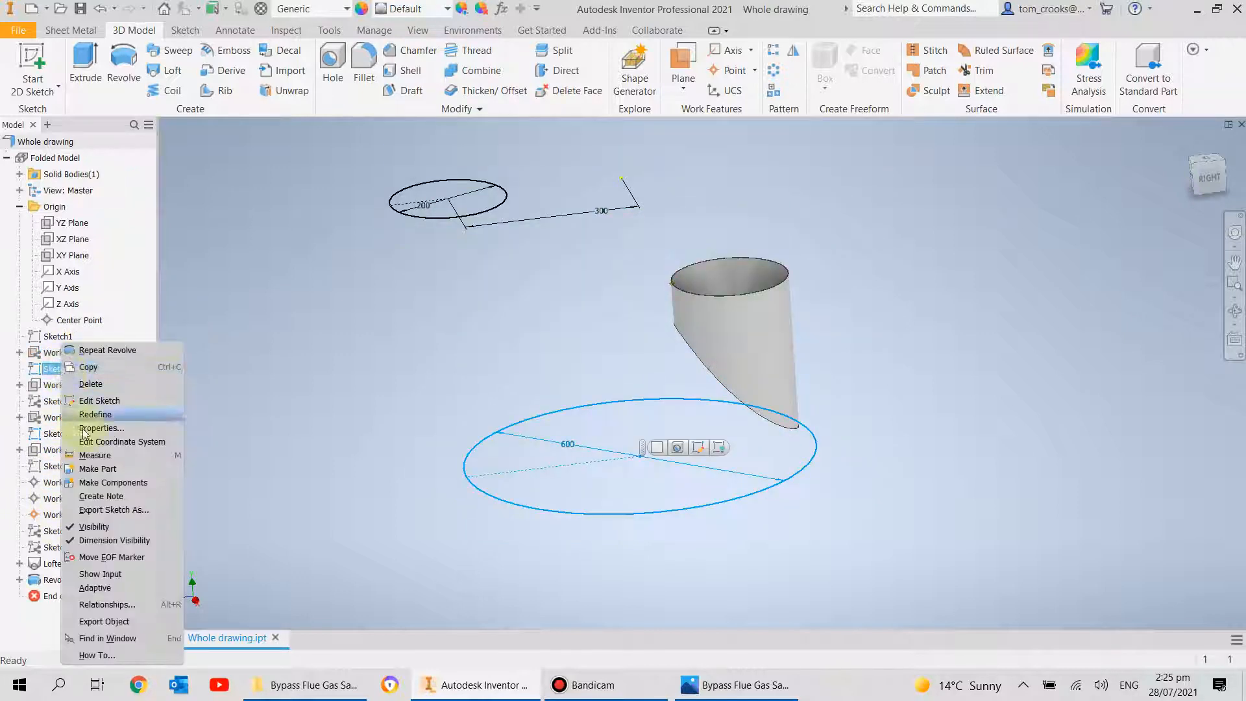
pyautogui.click(94, 526)
pyautogui.rightClick(54, 434)
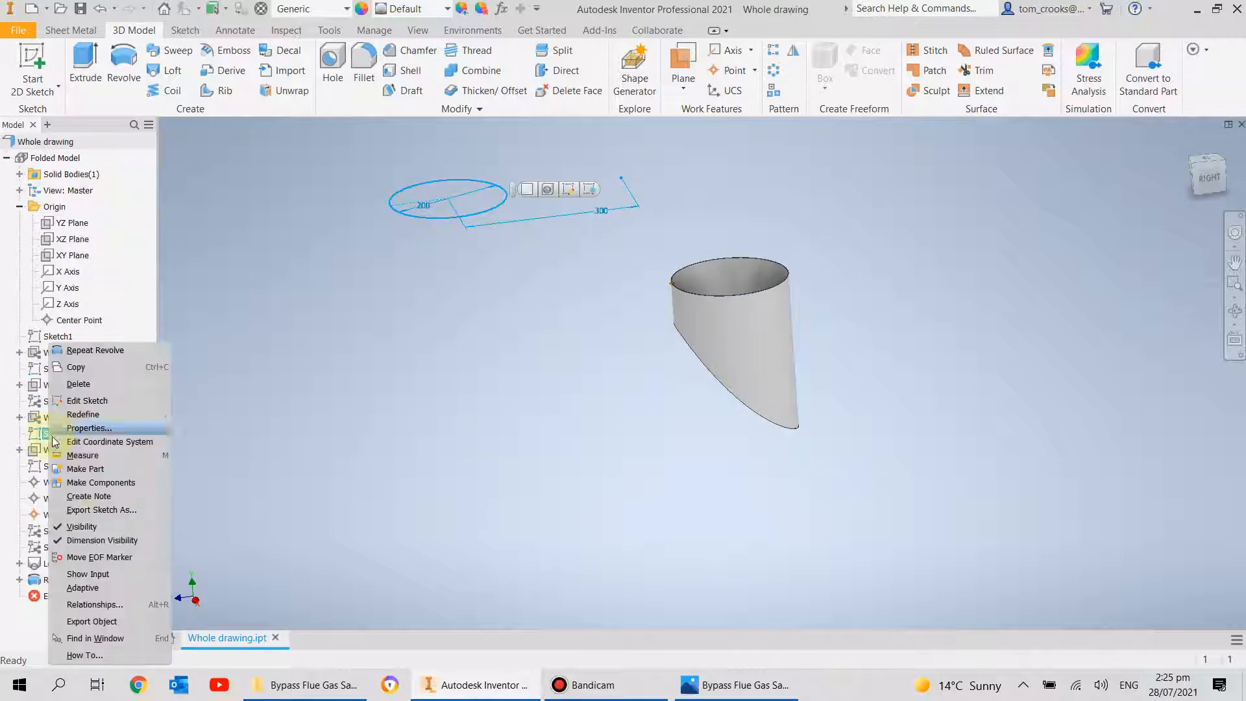
pyautogui.click(97, 527)
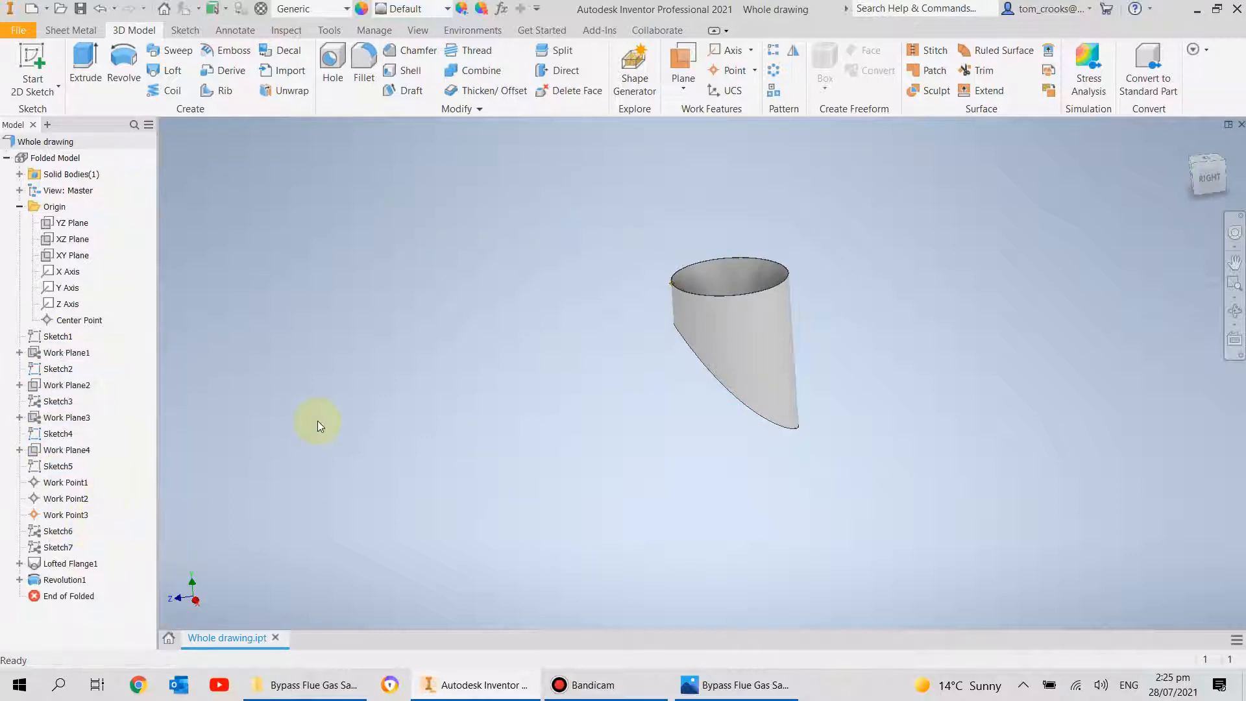
# - Rip the pipe's outer face at the work point on its upper rim, using a single-point rip with a 0.1 gap
pyautogui.scroll(2, 636, 271)
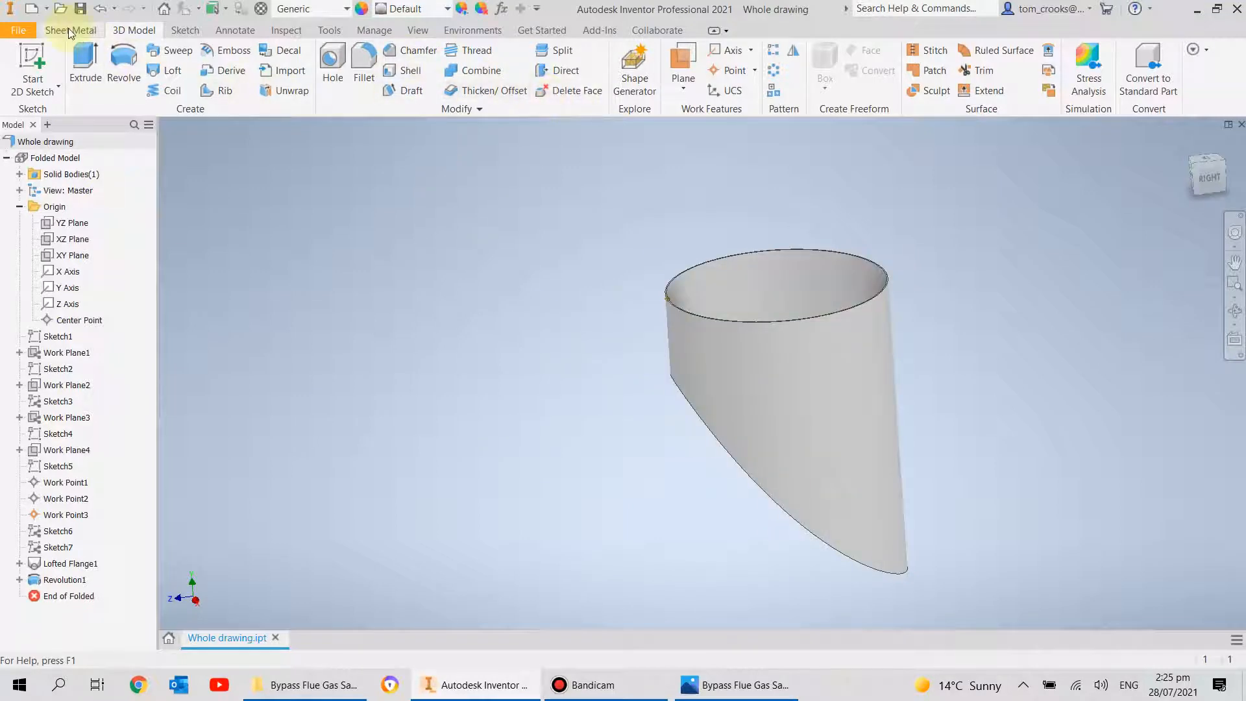
pyautogui.click(70, 31)
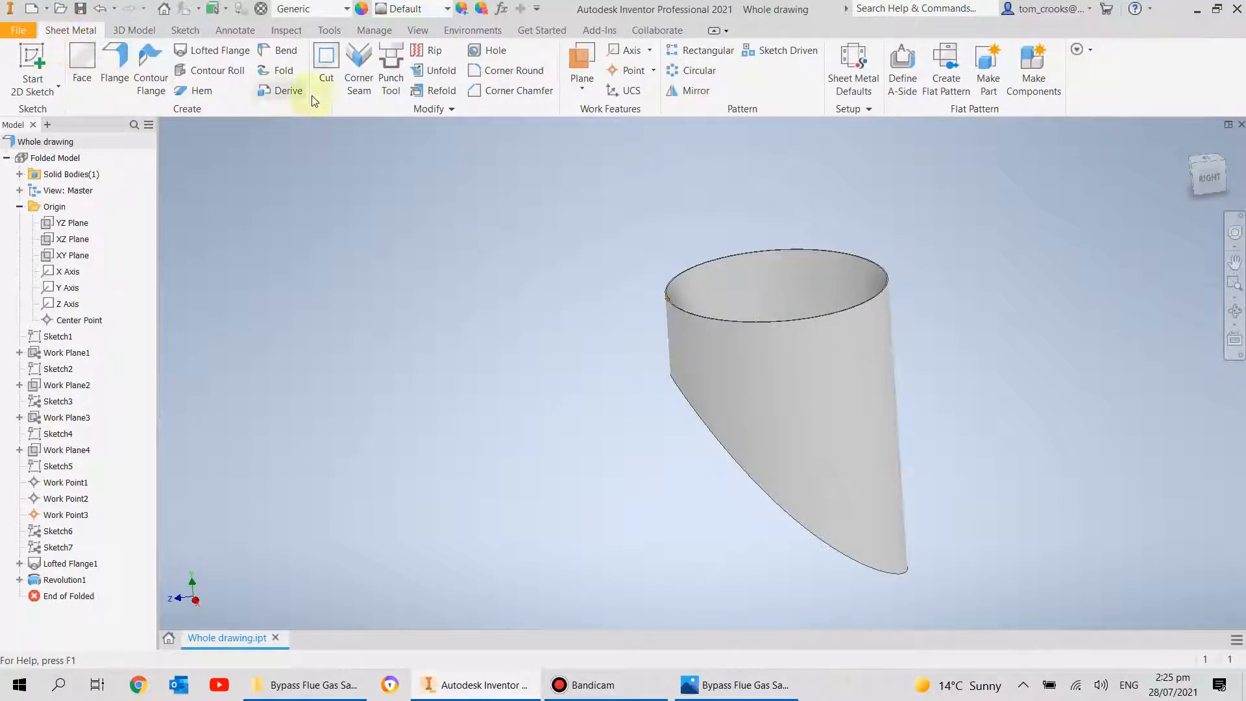
pyautogui.click(434, 52)
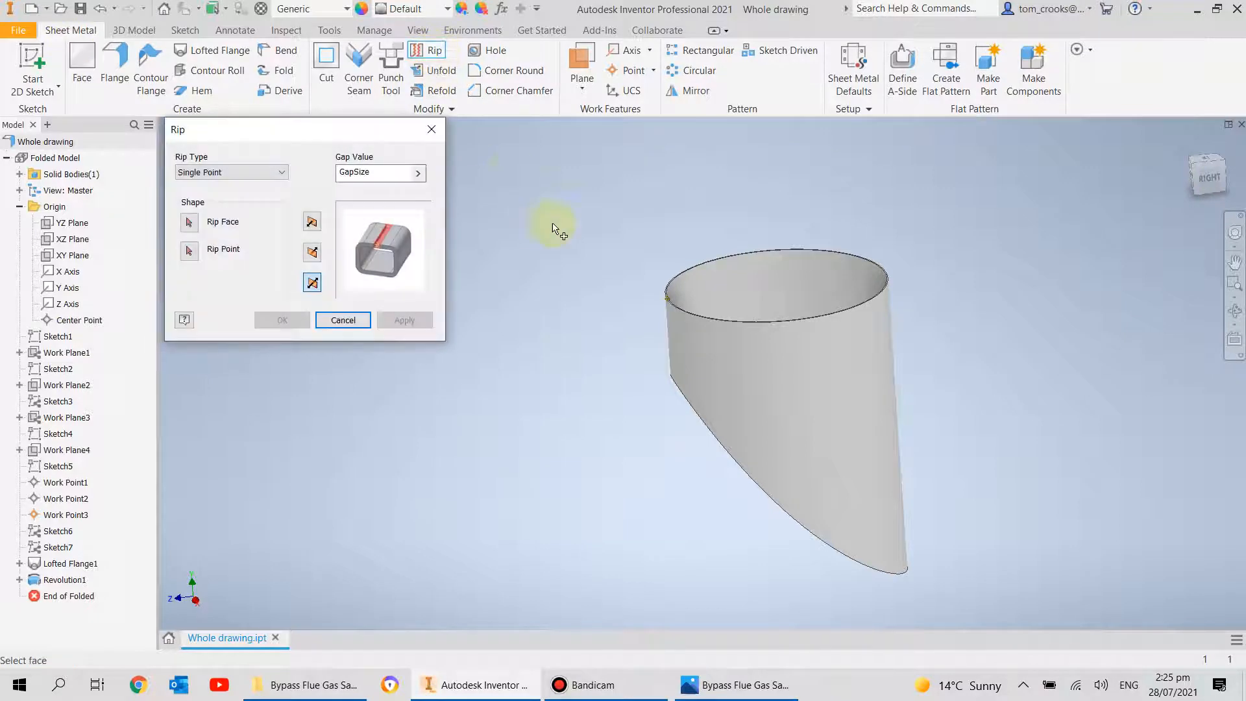
pyautogui.click(693, 346)
pyautogui.click(662, 306)
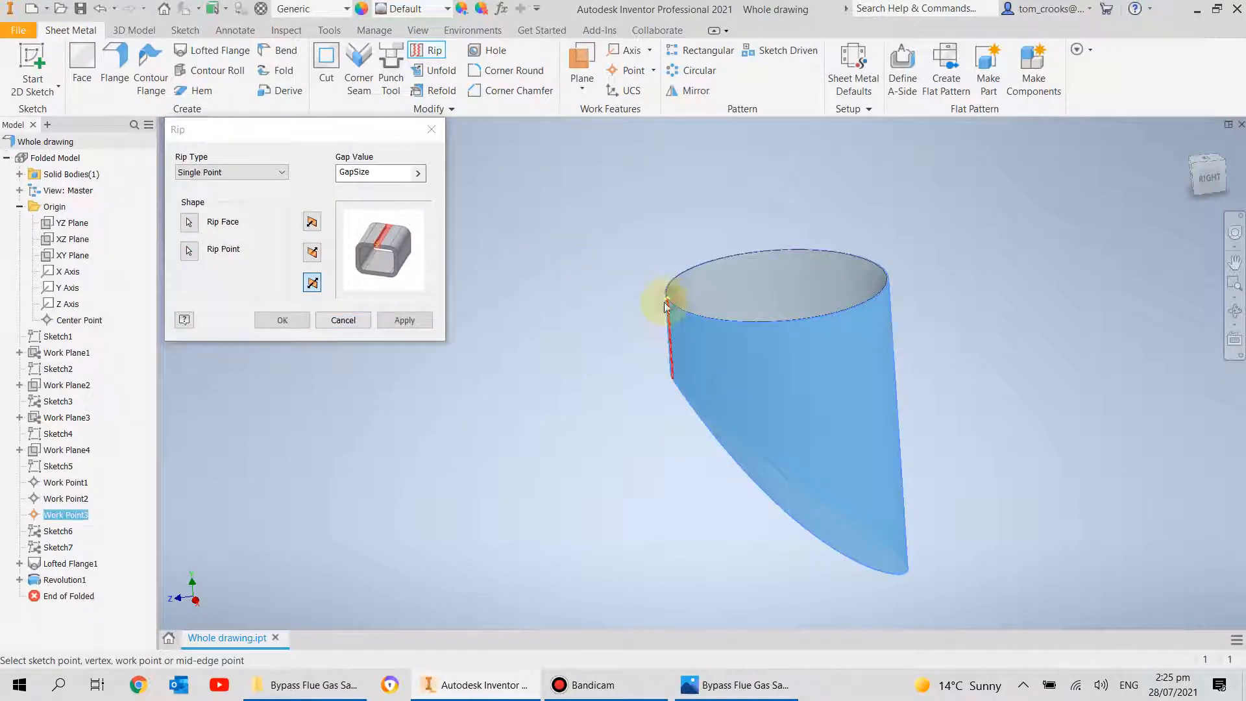
pyautogui.scroll(-3, 626, 315)
pyautogui.scroll(-3, 746, 337)
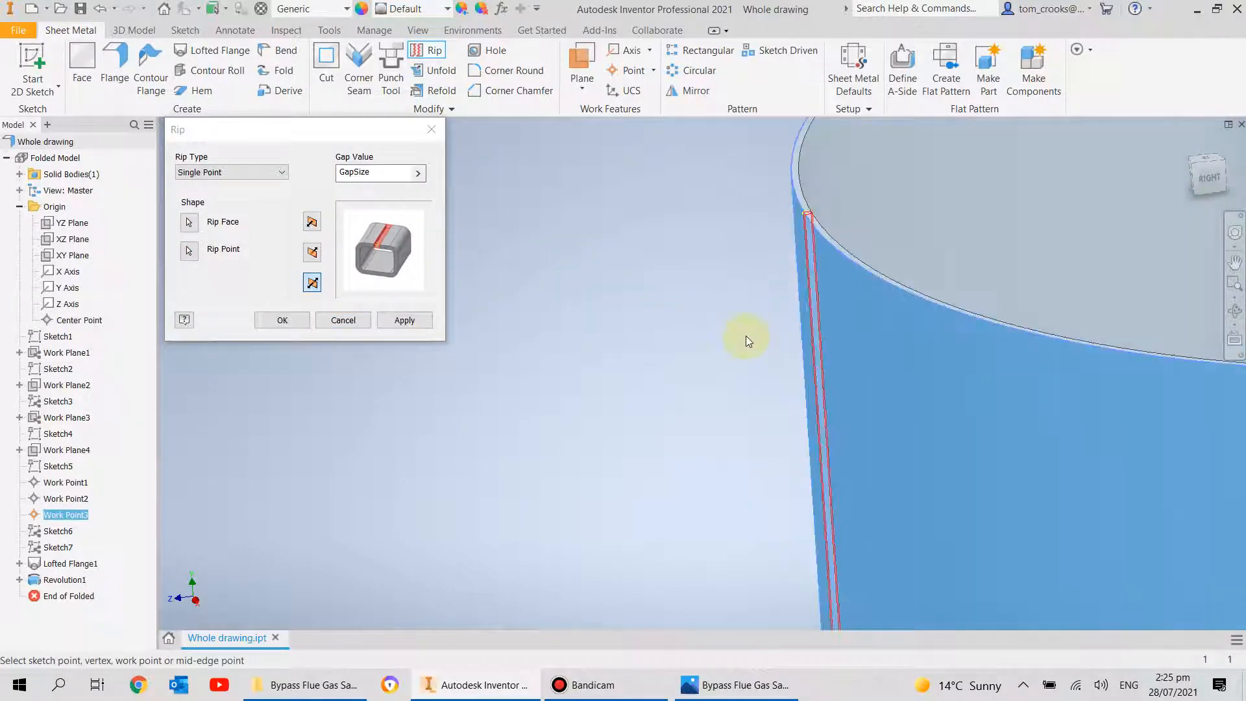
pyautogui.doubleClick(391, 174)
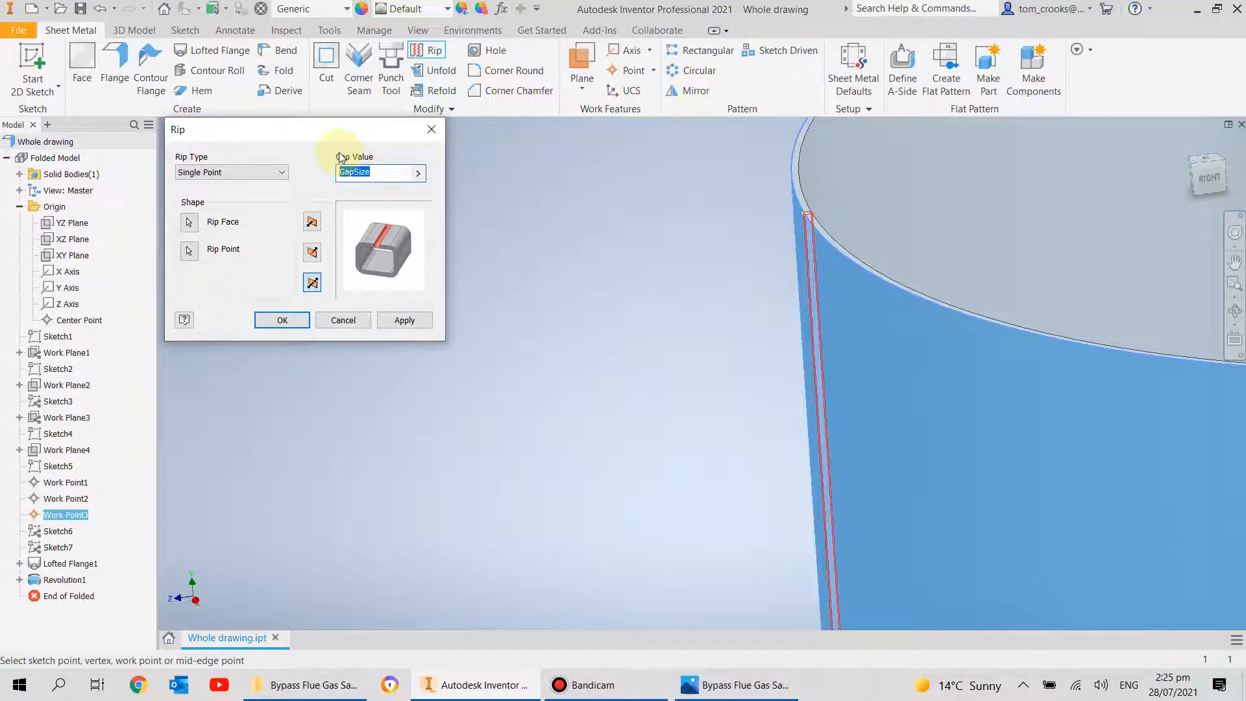
pyautogui.write('0.1')
pyautogui.press('Return')
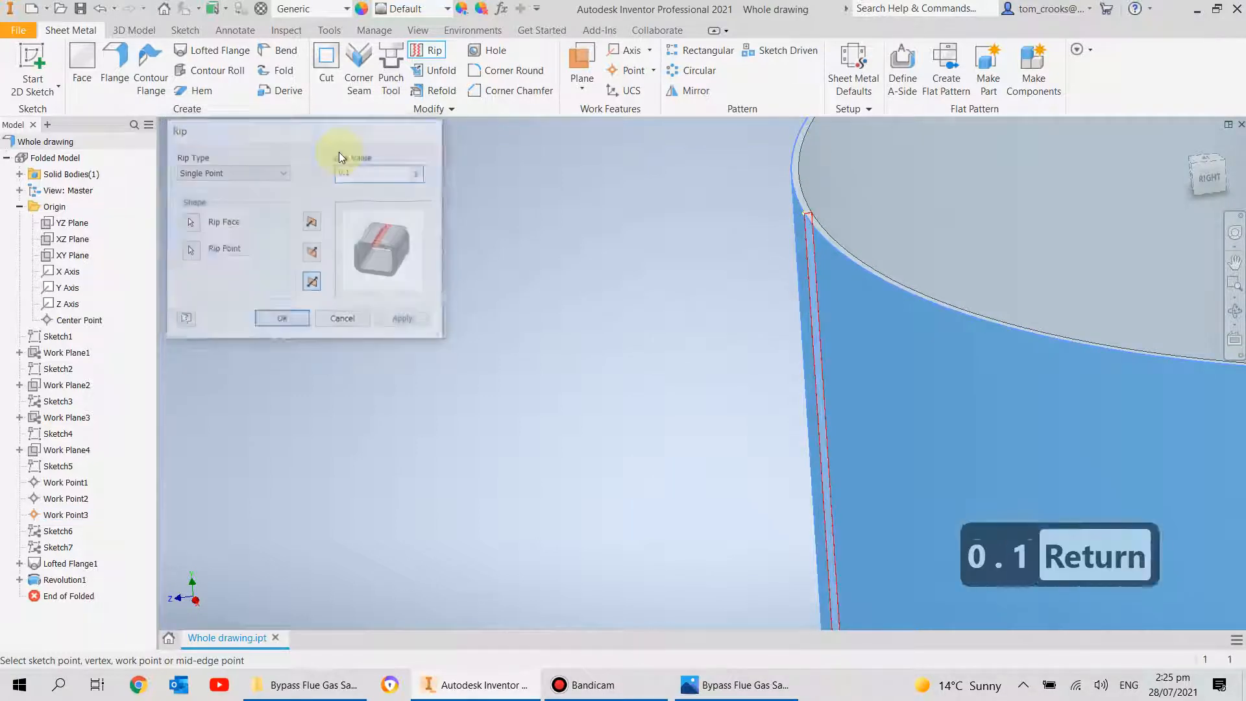
# - Create the flat pattern of the ripped pipe and return to the folded part
pyautogui.scroll(5, 621, 220)
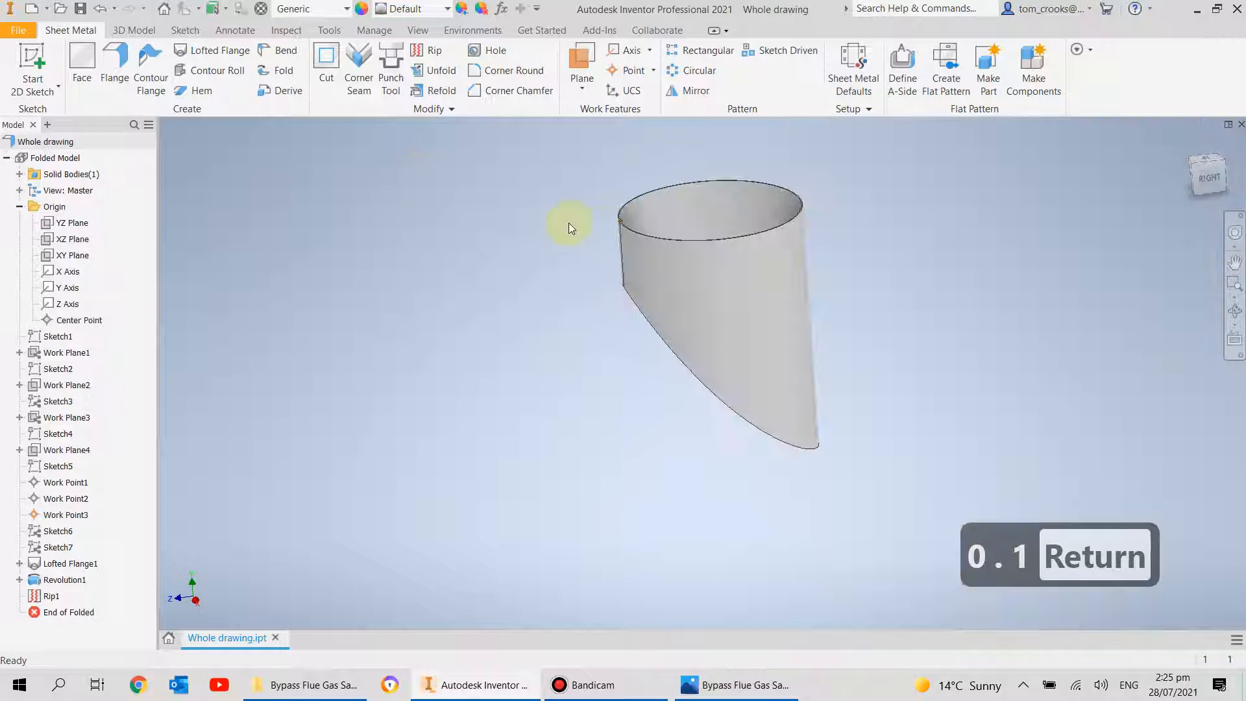
pyautogui.click(945, 70)
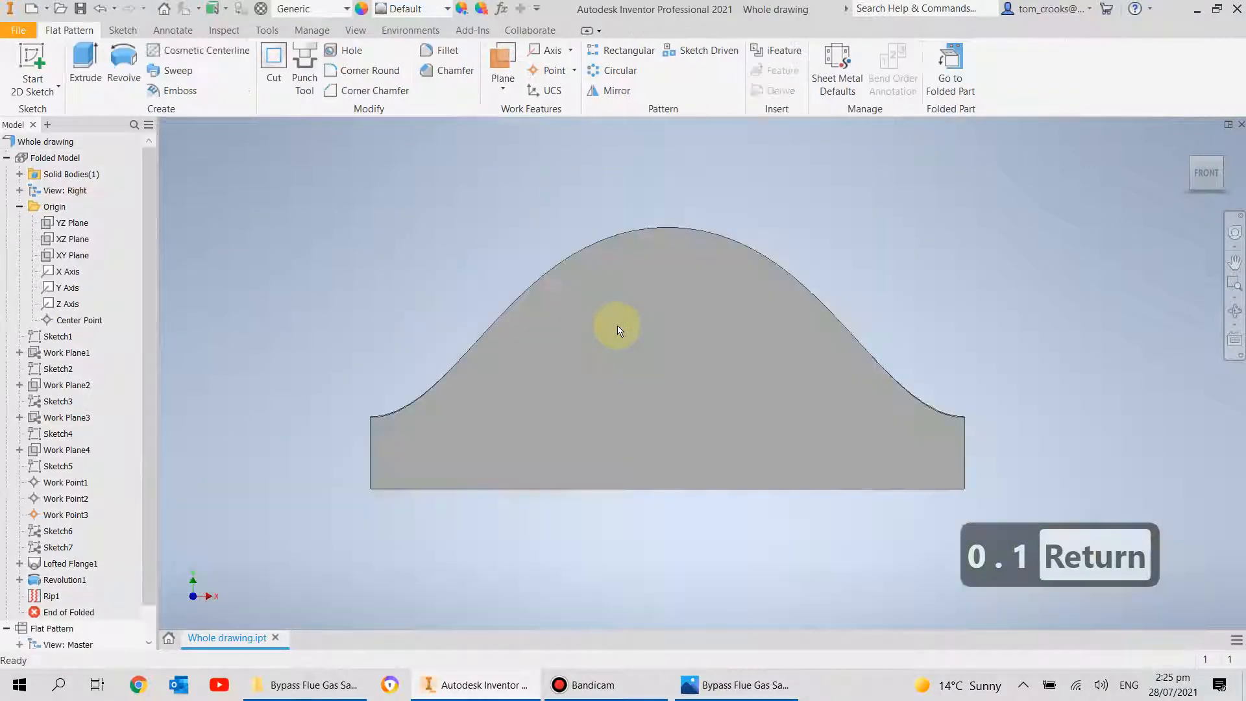
pyautogui.click(949, 81)
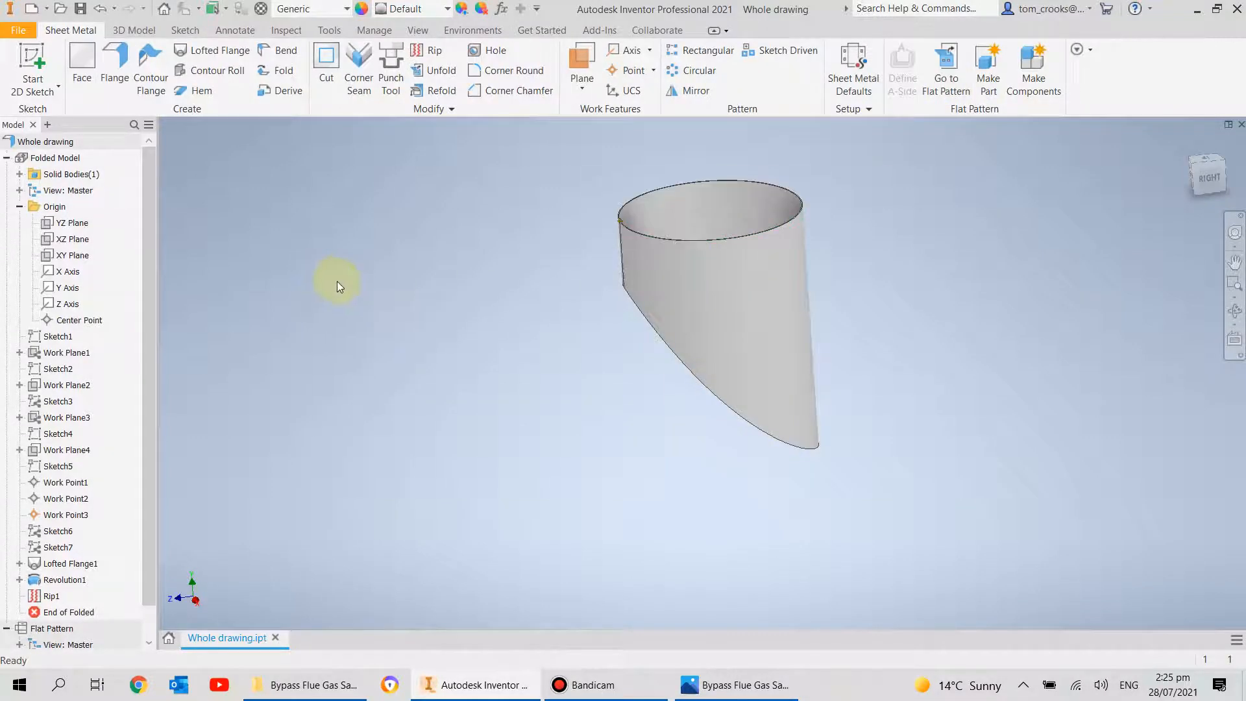
# - Save the part as Side Spigot in the Bypass Flue Gas Sampler folder, replacing the existing file
pyautogui.click(7, 158)
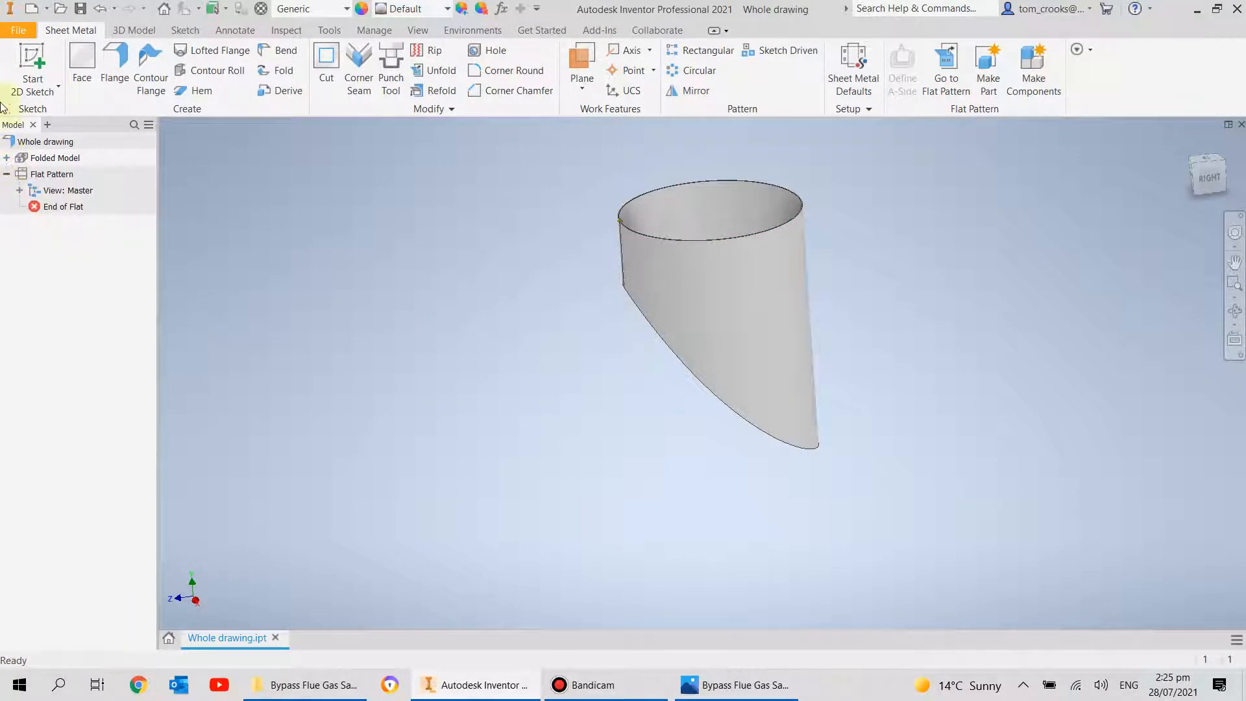
pyautogui.click(19, 30)
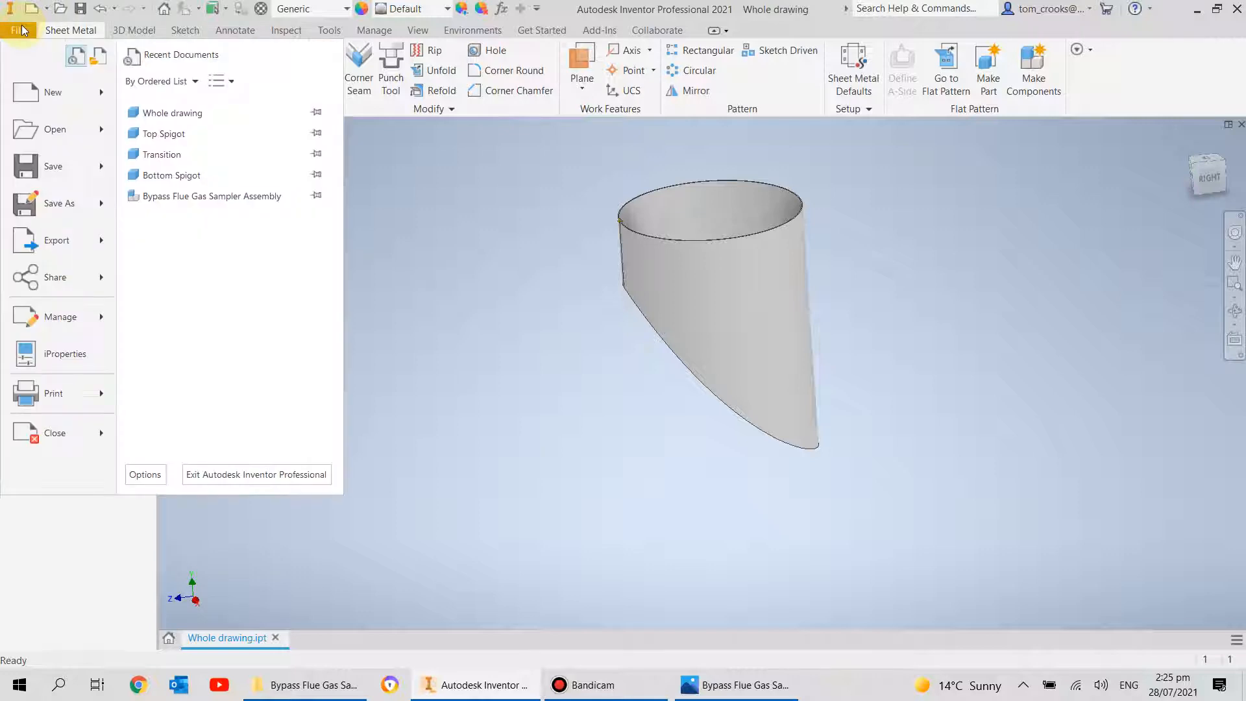
pyautogui.click(52, 203)
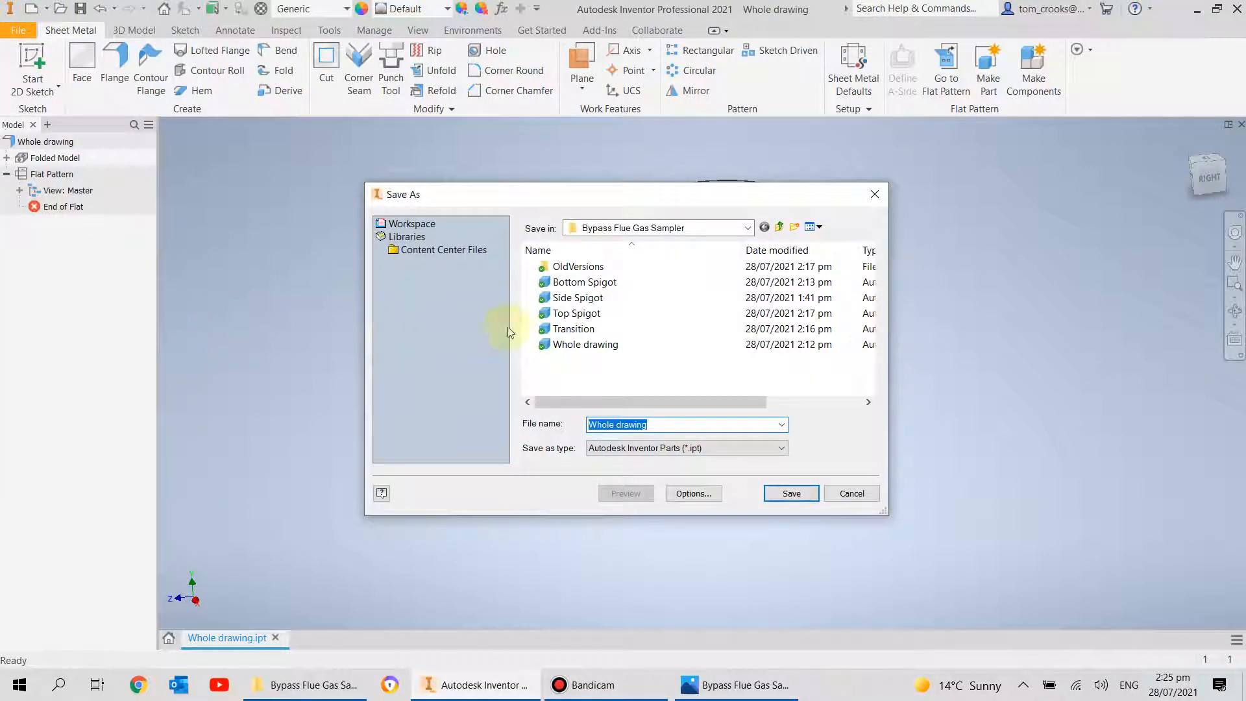
pyautogui.click(571, 300)
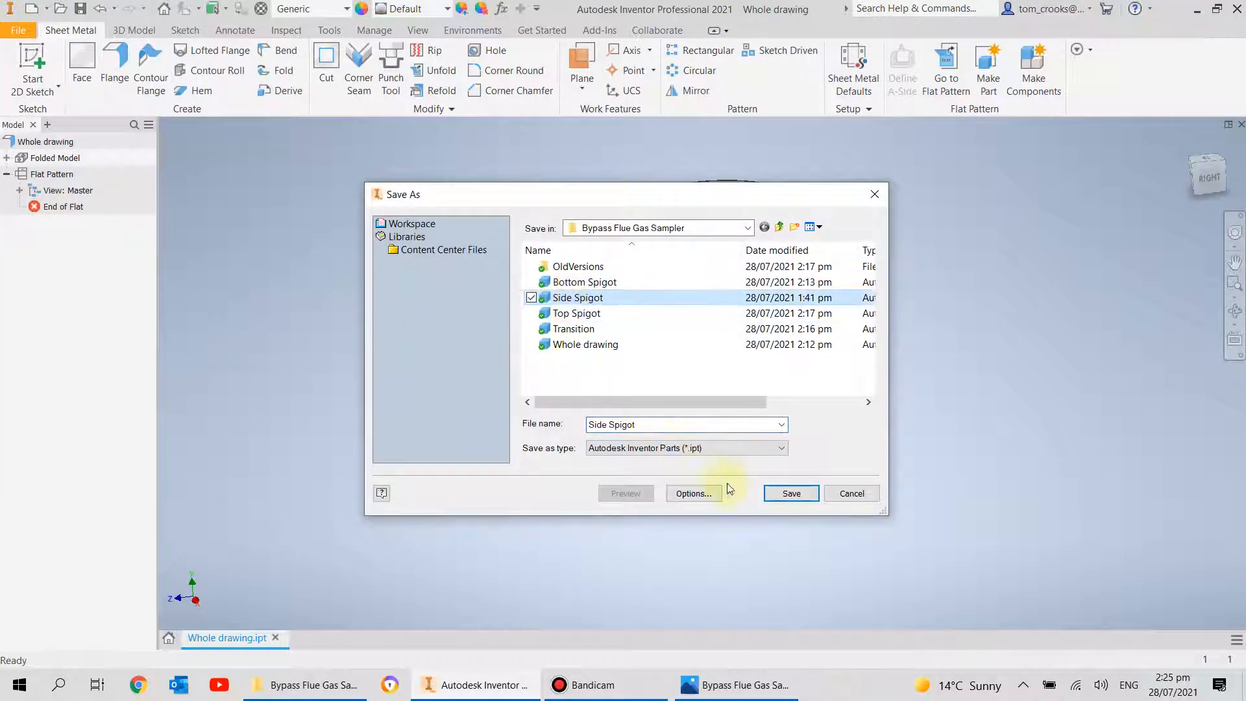
pyautogui.click(781, 495)
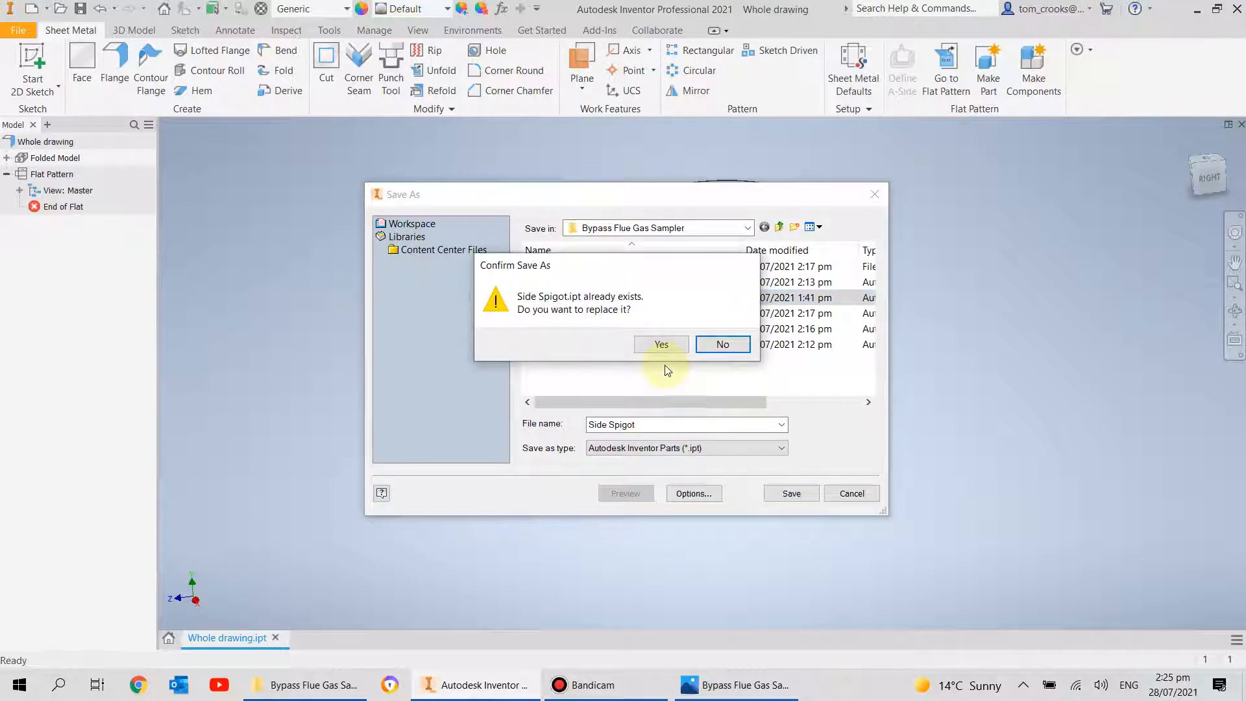
pyautogui.click(661, 344)
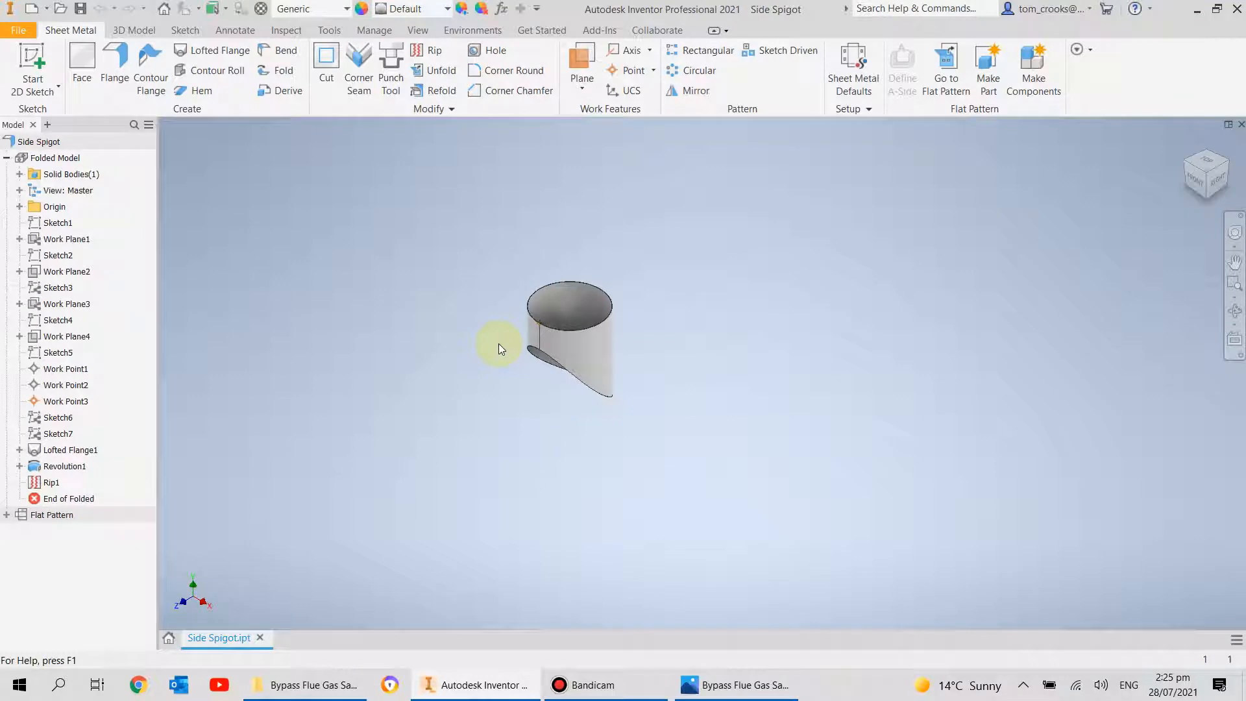
# - Hide Work Point3 on the side spigot and save the part
pyautogui.rightClick(67, 401)
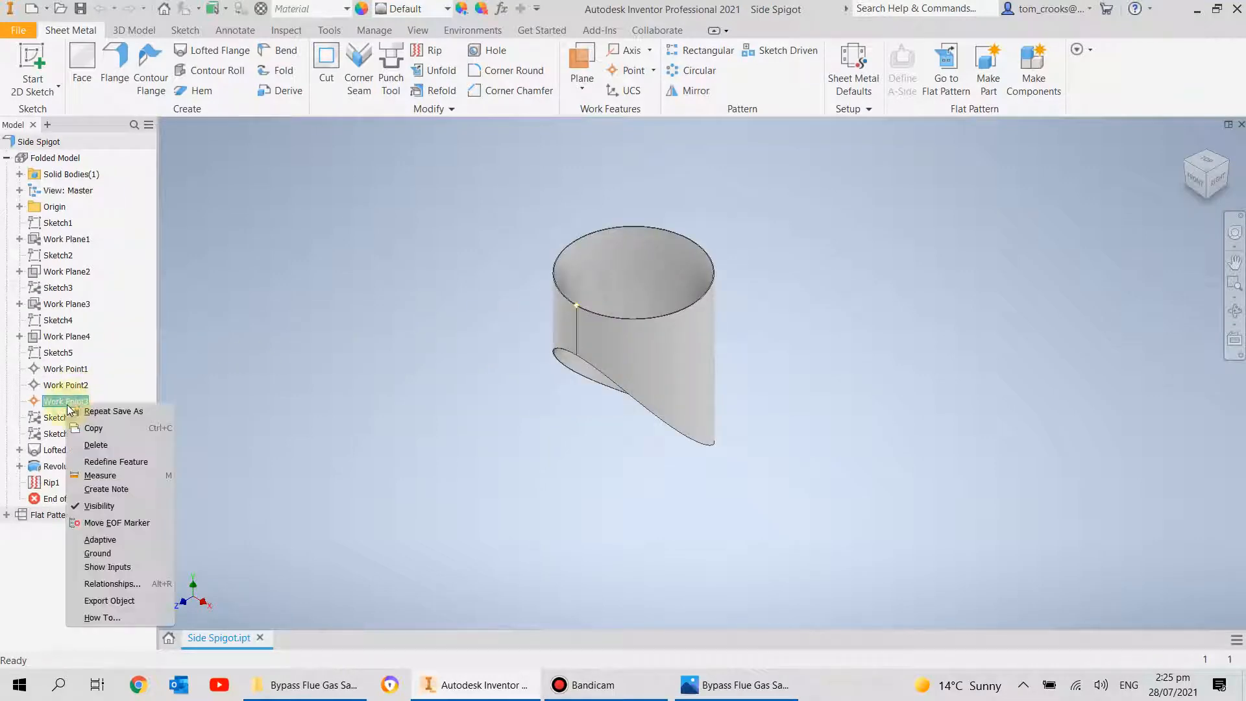
pyautogui.click(99, 507)
pyautogui.hotkey('ctrl', 's')
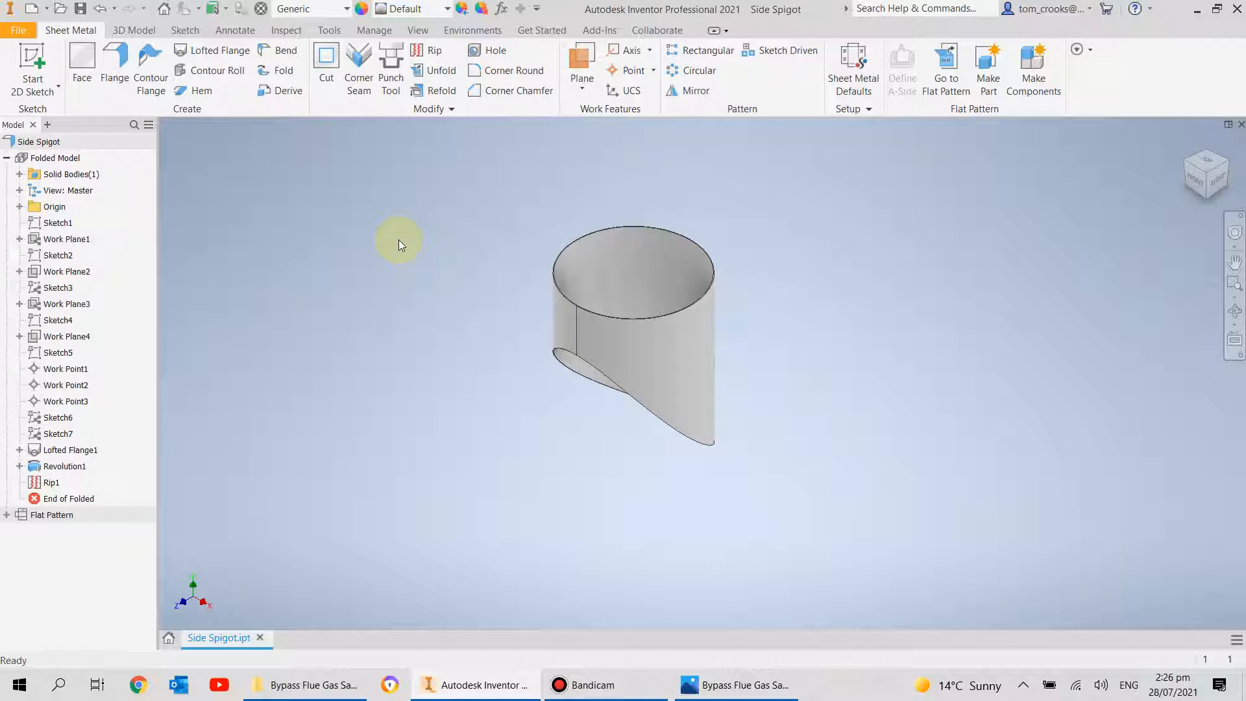
# - Close the side spigot part and create a new assembly from the Standard (mm).iam template
pyautogui.click(1241, 124)
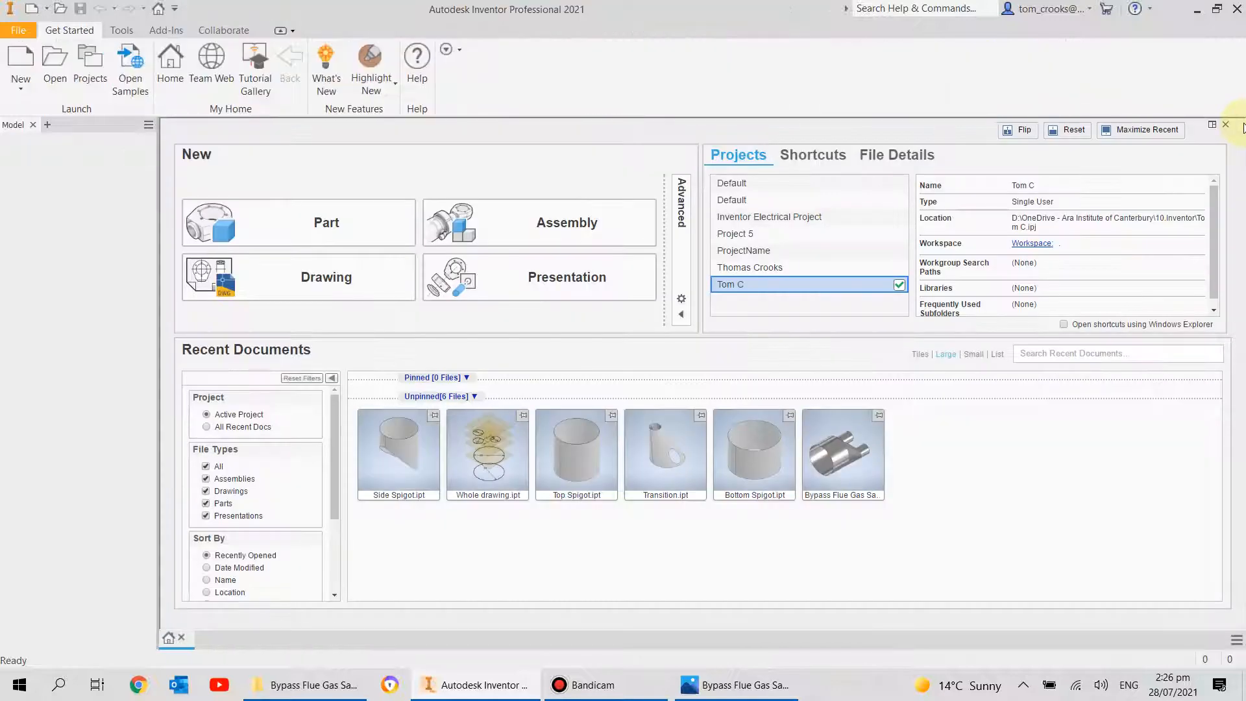
pyautogui.click(31, 55)
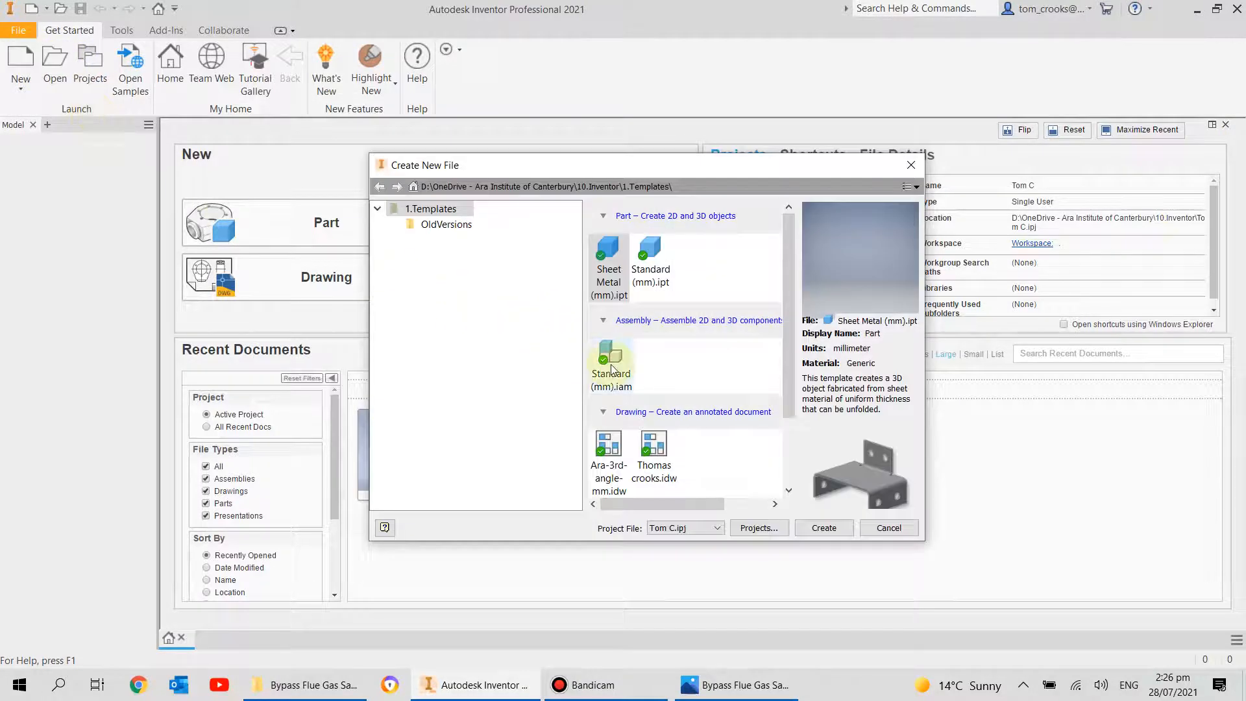
pyautogui.doubleClick(610, 366)
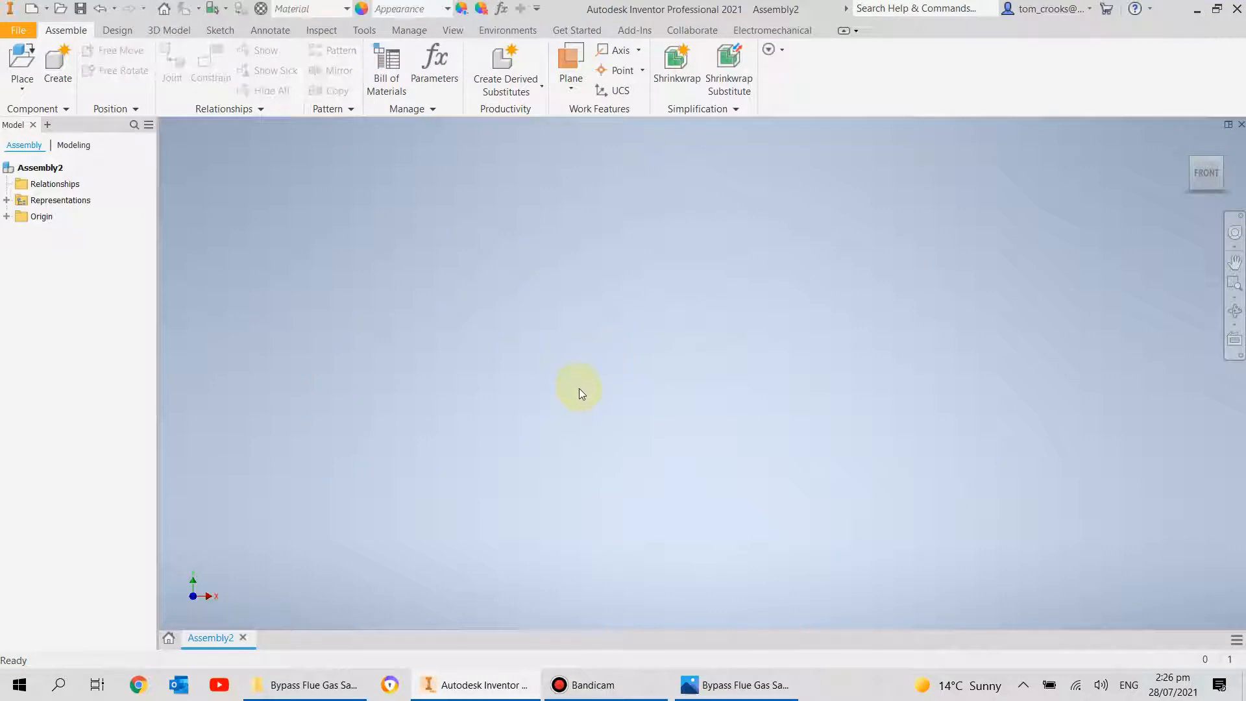
# - Make the assembly's YZ, XZ and XY origin planes visible
pyautogui.click(7, 217)
pyautogui.click(39, 233)
pyautogui.rightClick(38, 235)
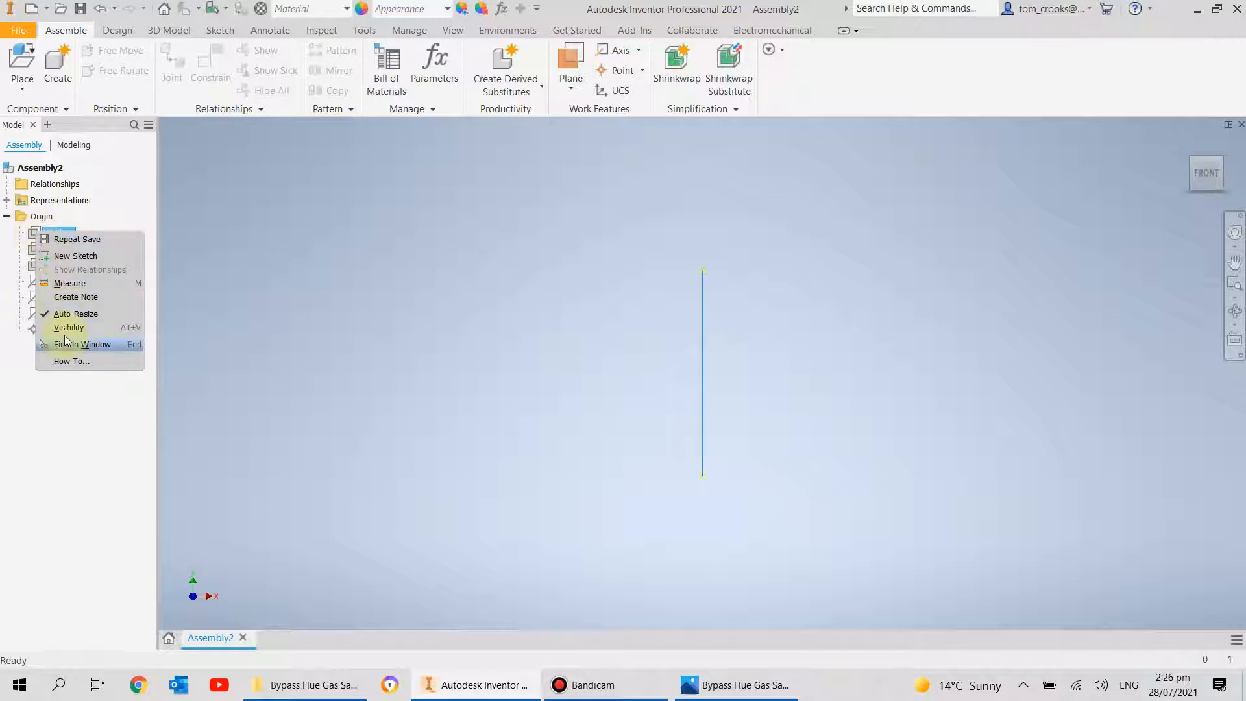
pyautogui.click(68, 328)
pyautogui.click(49, 251)
pyautogui.rightClick(49, 251)
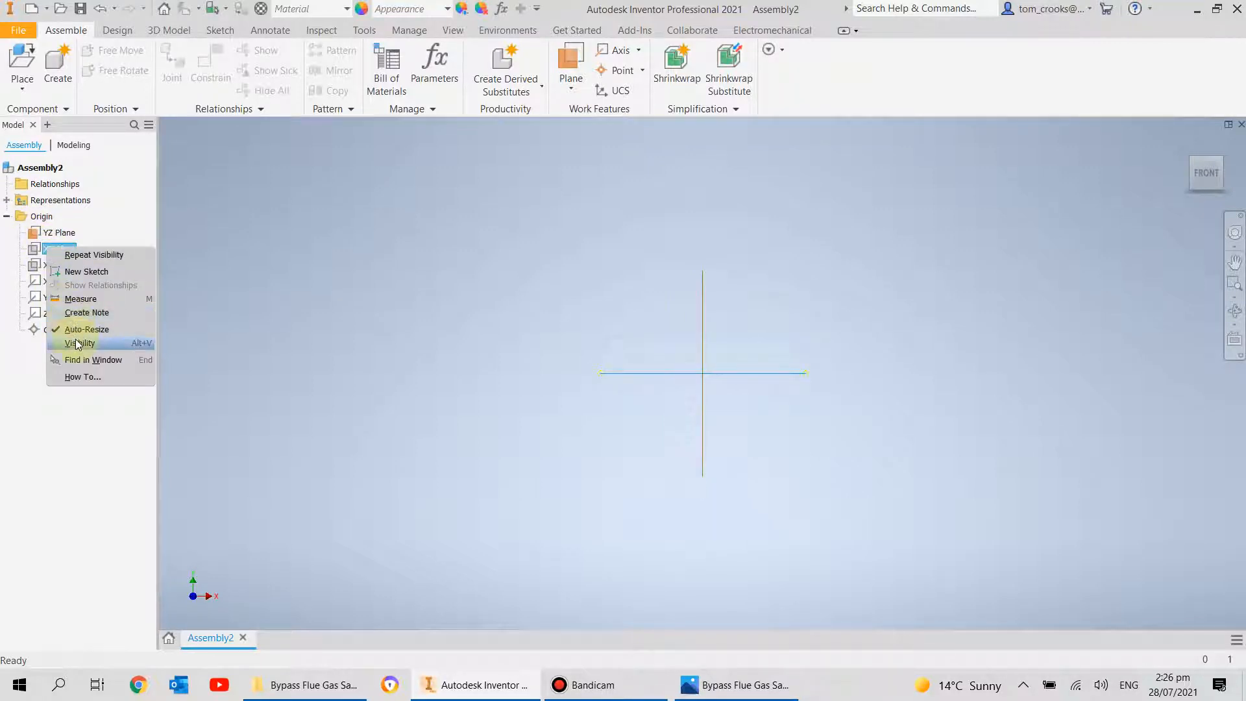
pyautogui.click(71, 329)
pyautogui.click(60, 266)
pyautogui.rightClick(61, 266)
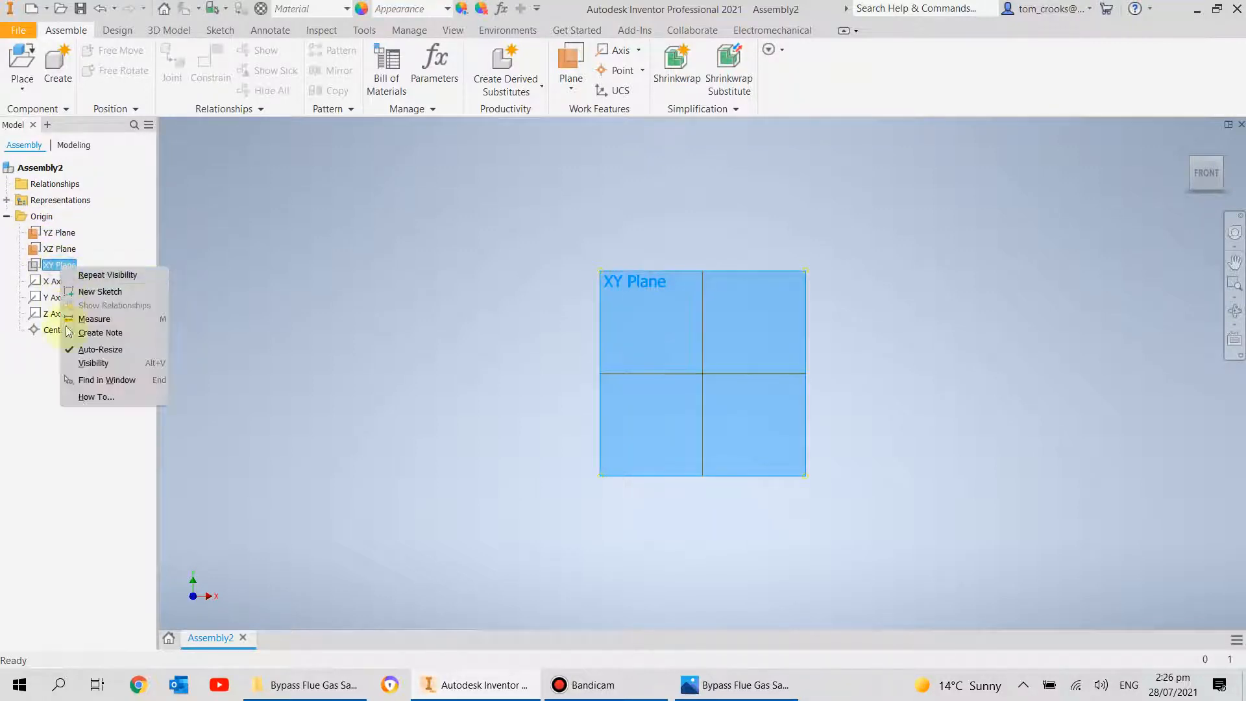
pyautogui.click(78, 361)
pyautogui.keyDown('shift'); pyautogui.moveTo(387, 379); pyautogui.dragTo(407, 384, button='middle'); pyautogui.keyUp('shift')
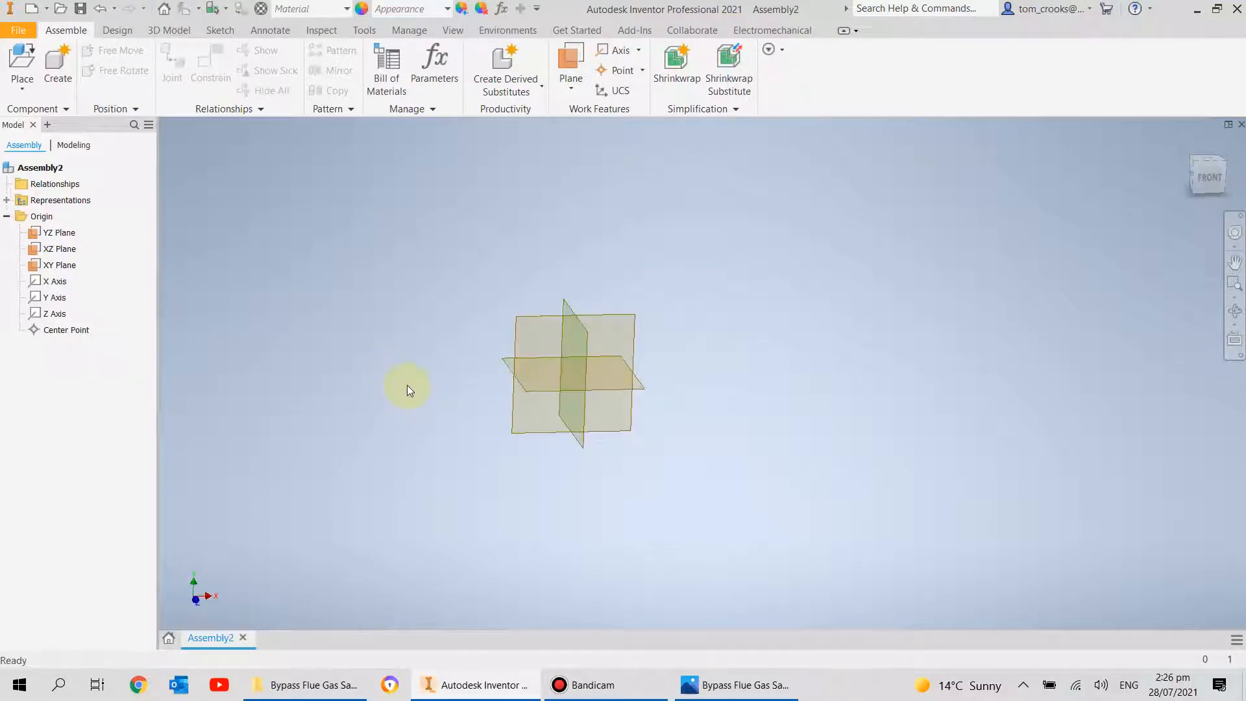
# - Place one Bottom Spigot part from the Bypass Flue Gas Sampler folder in the assembly
pyautogui.click(19, 78)
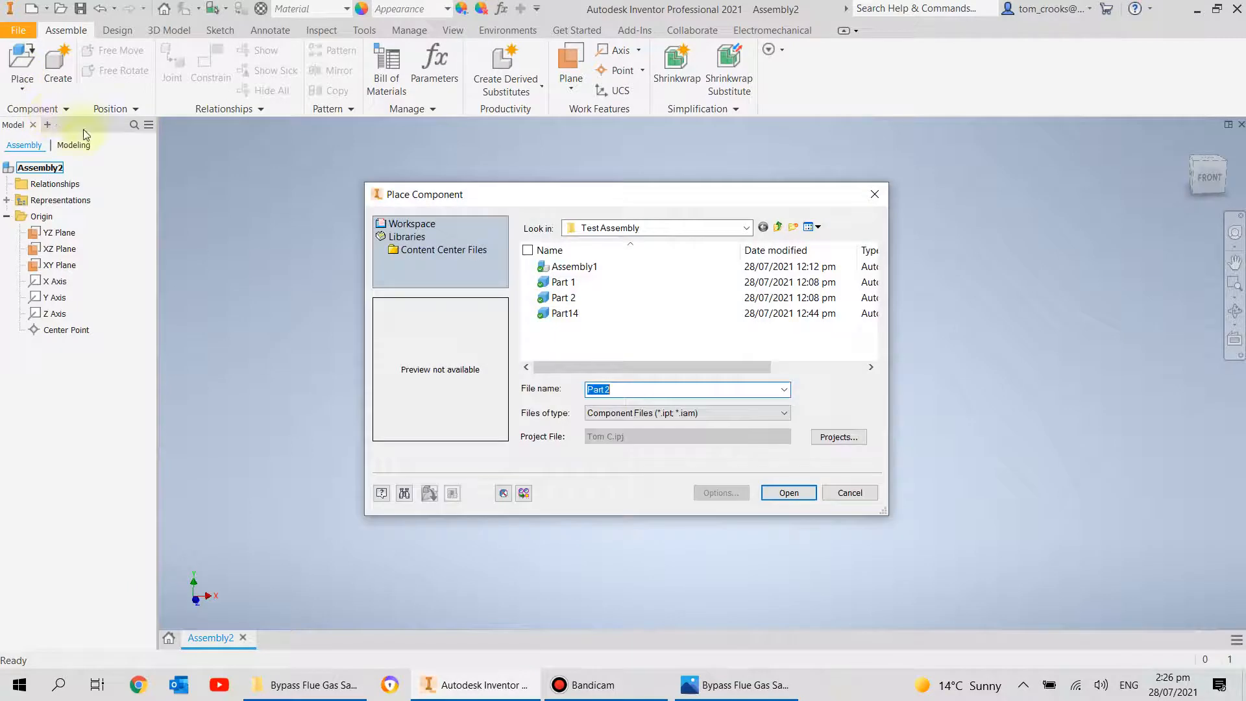
pyautogui.click(780, 228)
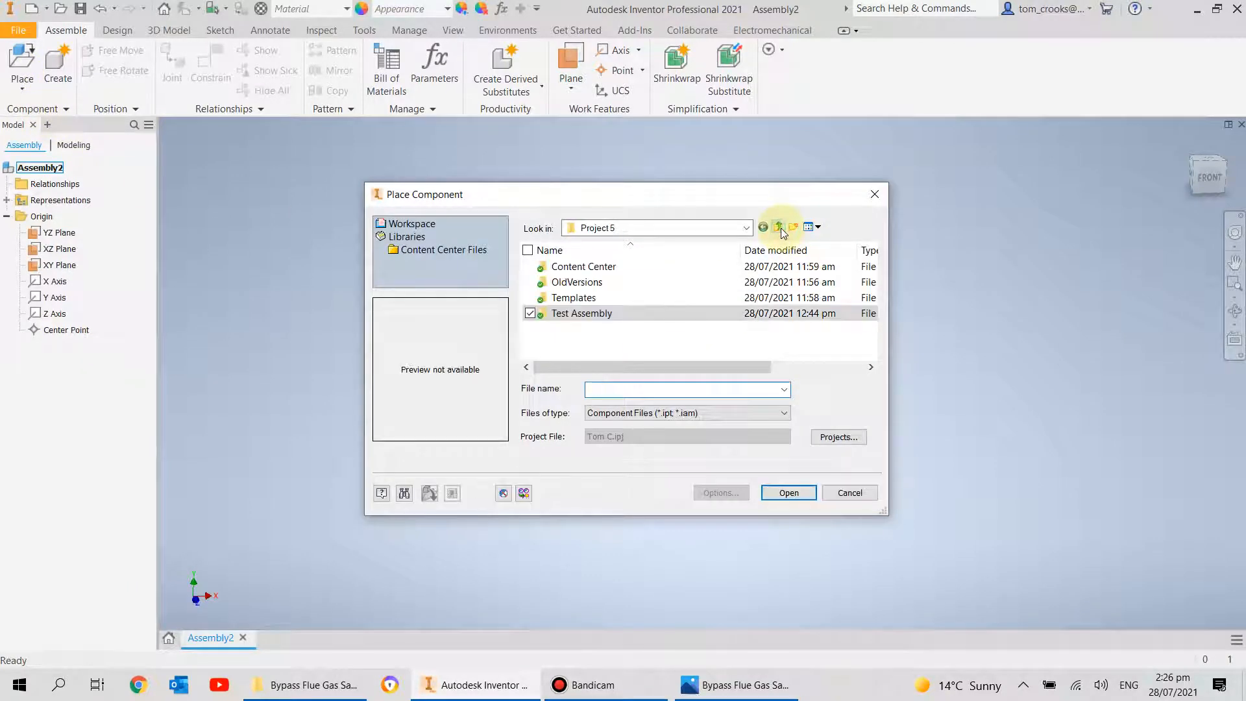
pyautogui.click(780, 227)
pyautogui.doubleClick(584, 266)
pyautogui.doubleClick(588, 267)
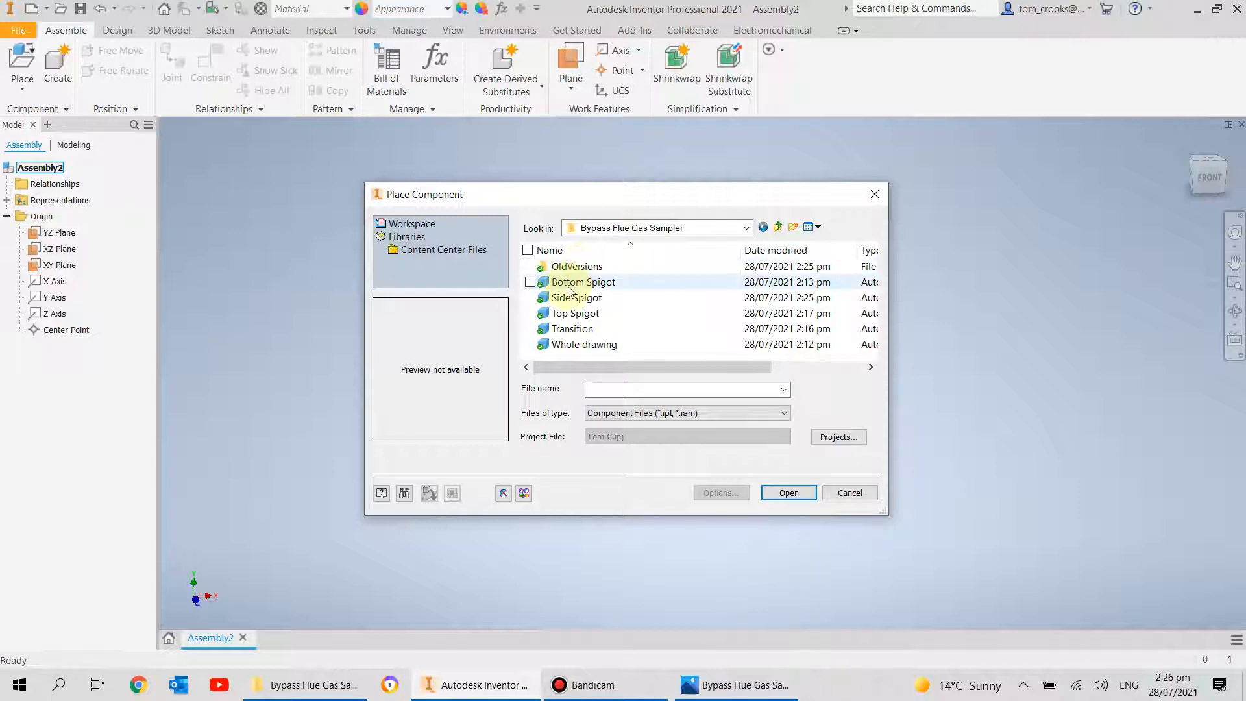
pyautogui.click(569, 286)
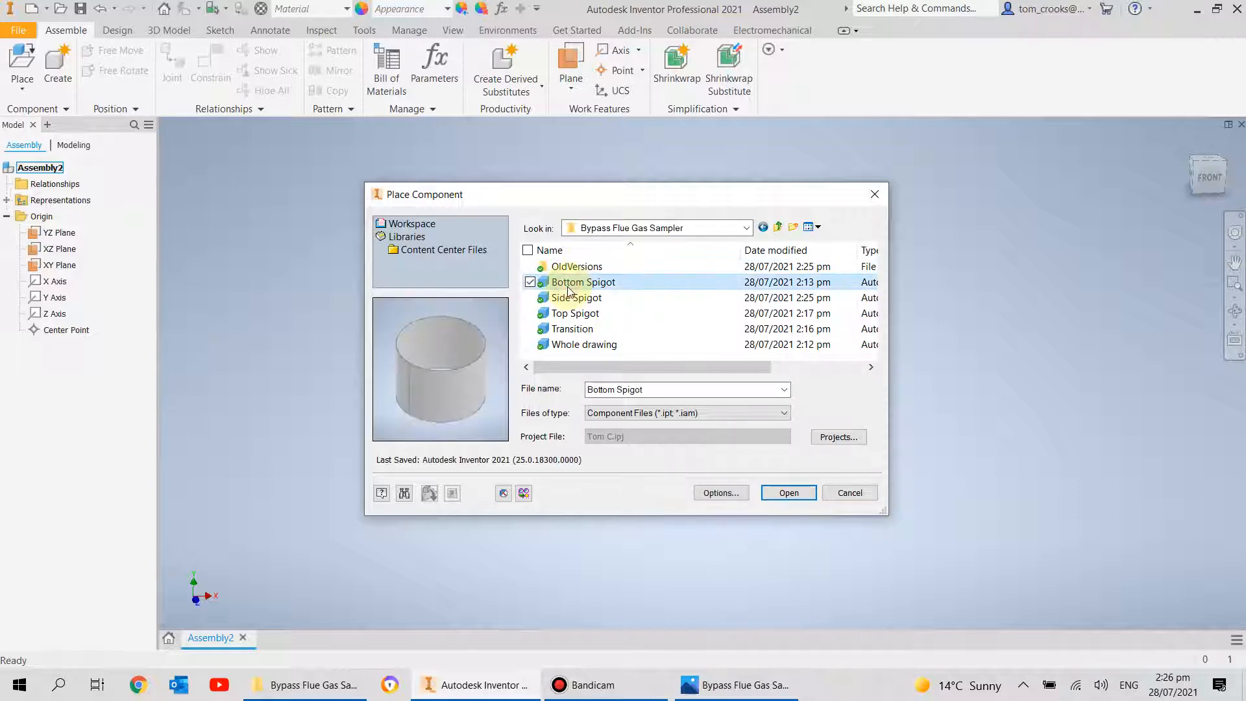
pyautogui.click(780, 493)
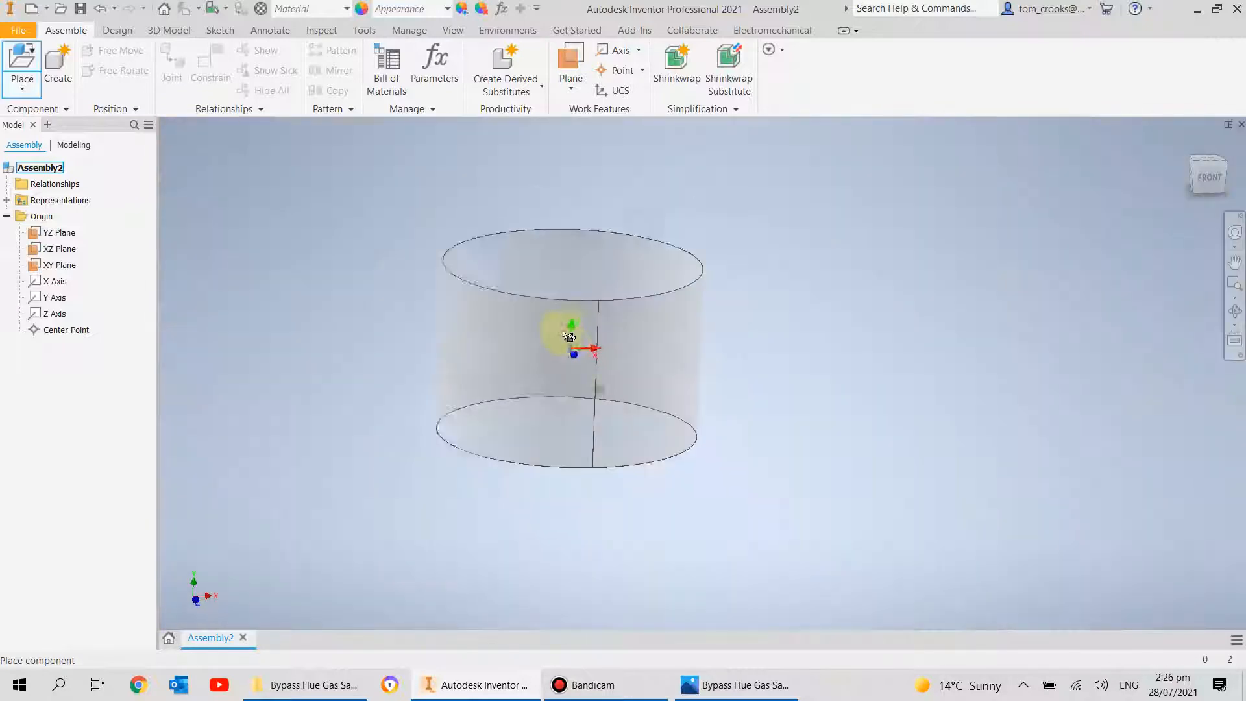
pyautogui.click(569, 337)
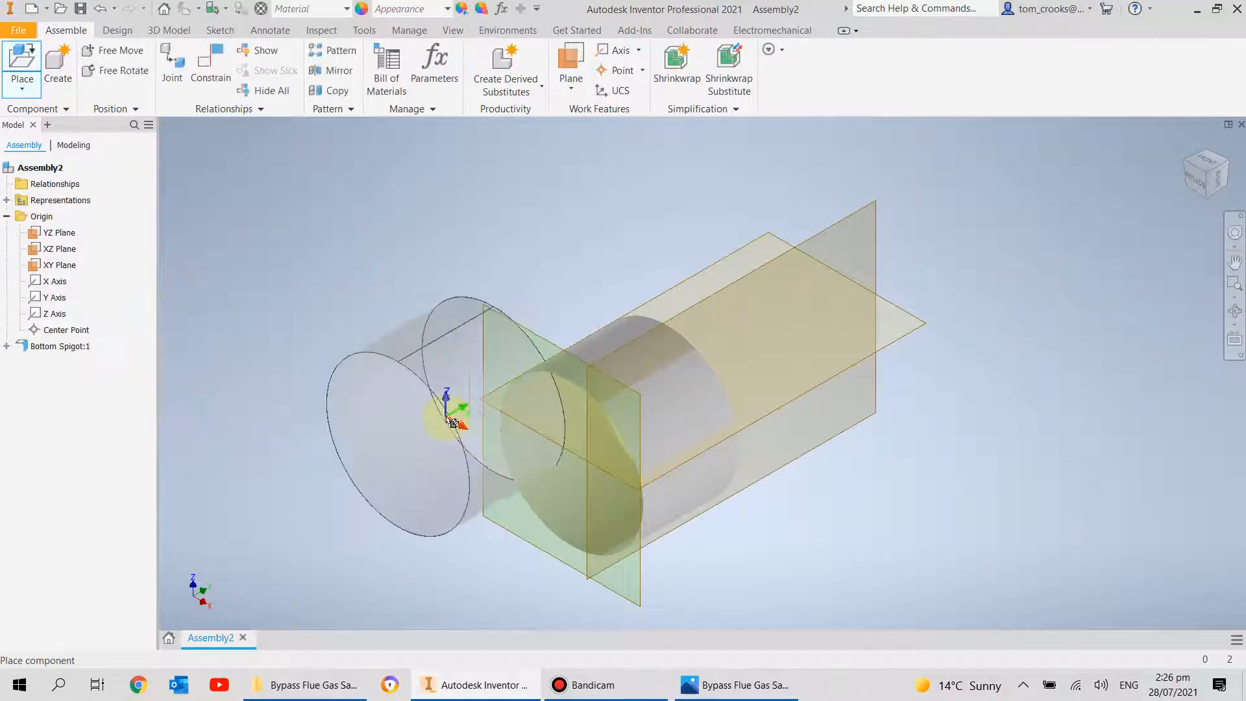
pyautogui.scroll(3, 454, 416)
pyautogui.press('Escape')
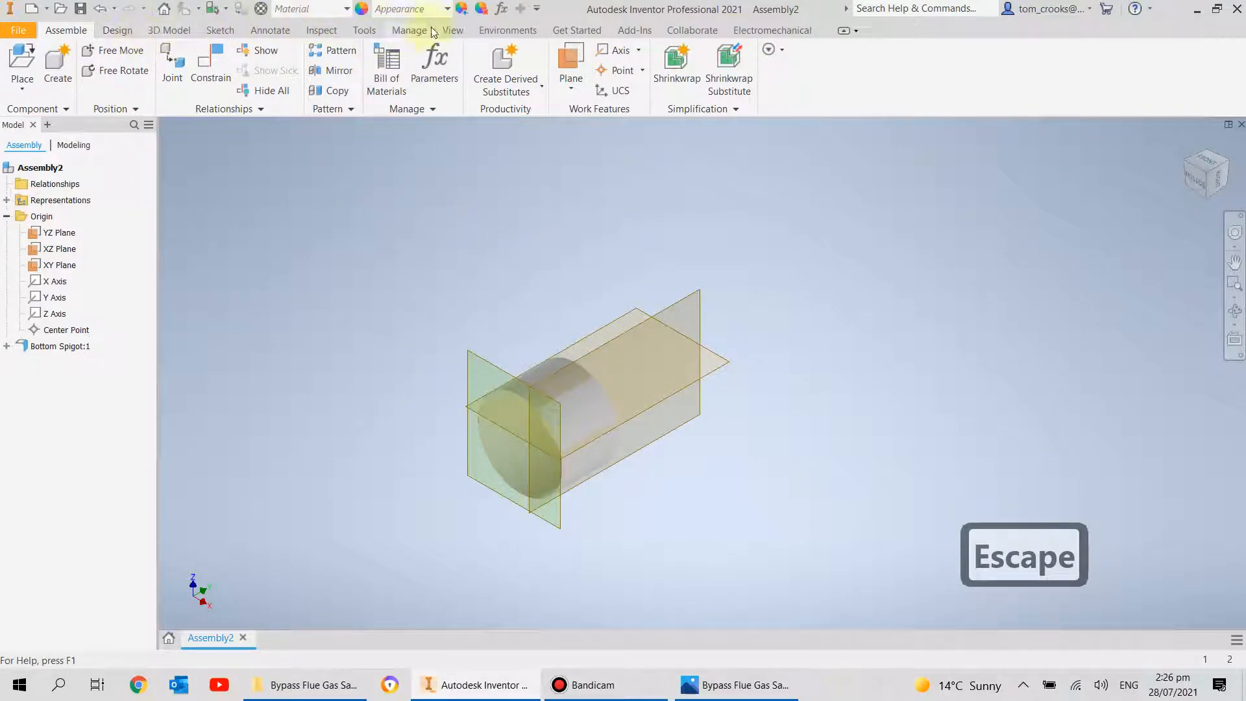
# - Set the assembly's visual style to Shaded with Edges
pyautogui.click(452, 30)
pyautogui.click(321, 89)
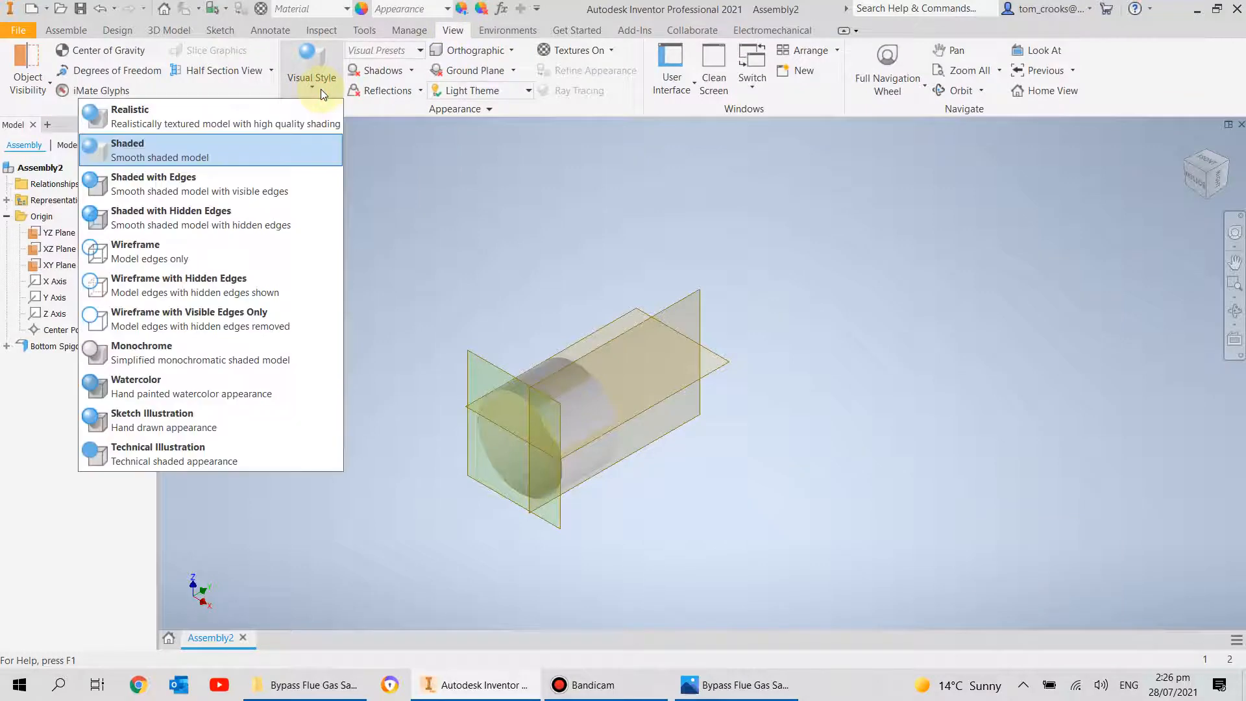
pyautogui.click(206, 188)
pyautogui.press('F4')
pyautogui.moveTo(362, 320); pyautogui.dragTo(245, 356)
pyautogui.moveTo(537, 416)
pyautogui.mouseDown()
pyautogui.moveTo(362, 344)
pyautogui.moveTo(761, 441)
pyautogui.moveTo(437, 465)
pyautogui.moveTo(531, 427)
pyautogui.moveTo(534, 410)
pyautogui.mouseUp()
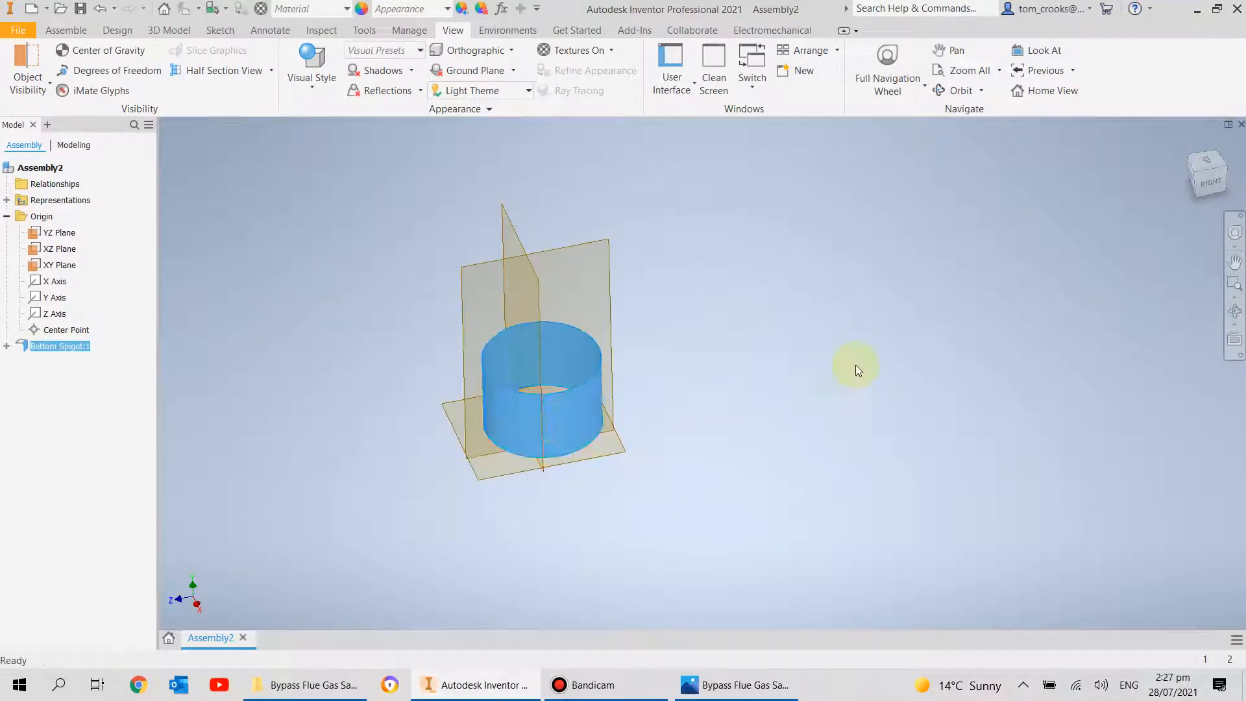
pyautogui.click(719, 409)
# - Constrain the Bottom Spigot's YZ plane flush with the assembly's YZ plane at 0 mm offset
pyautogui.click(6, 346)
pyautogui.click(20, 363)
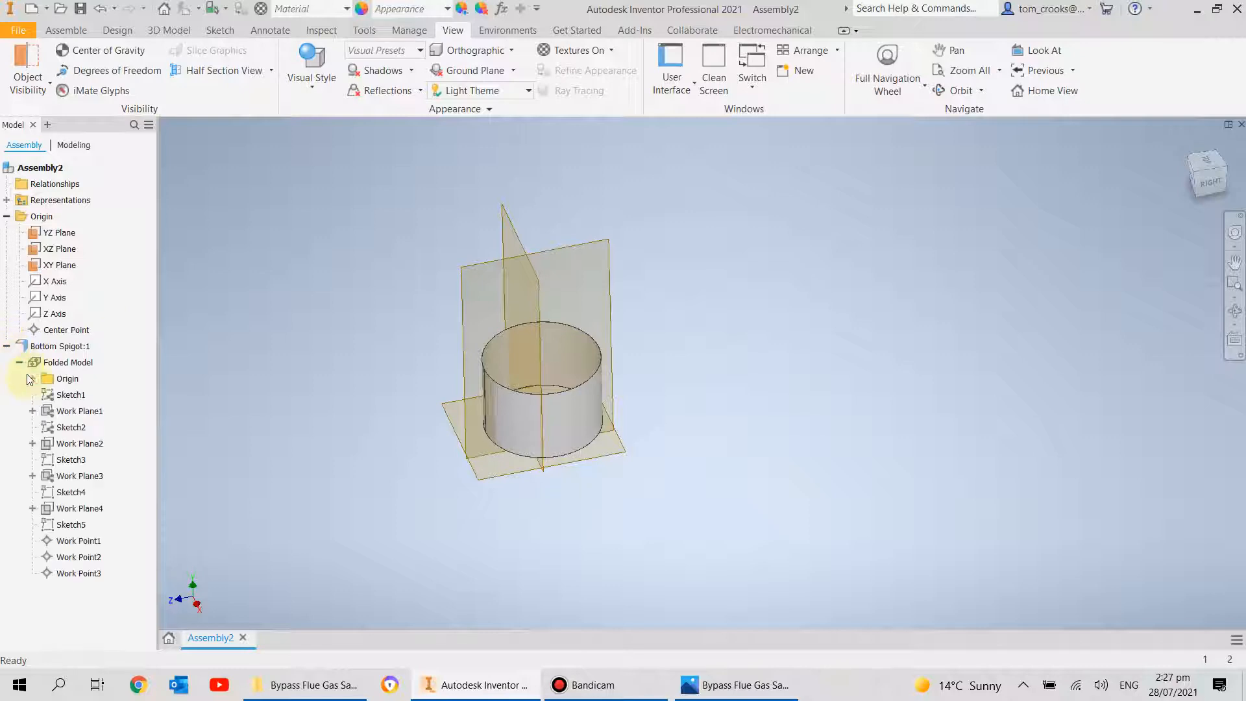
pyautogui.click(32, 380)
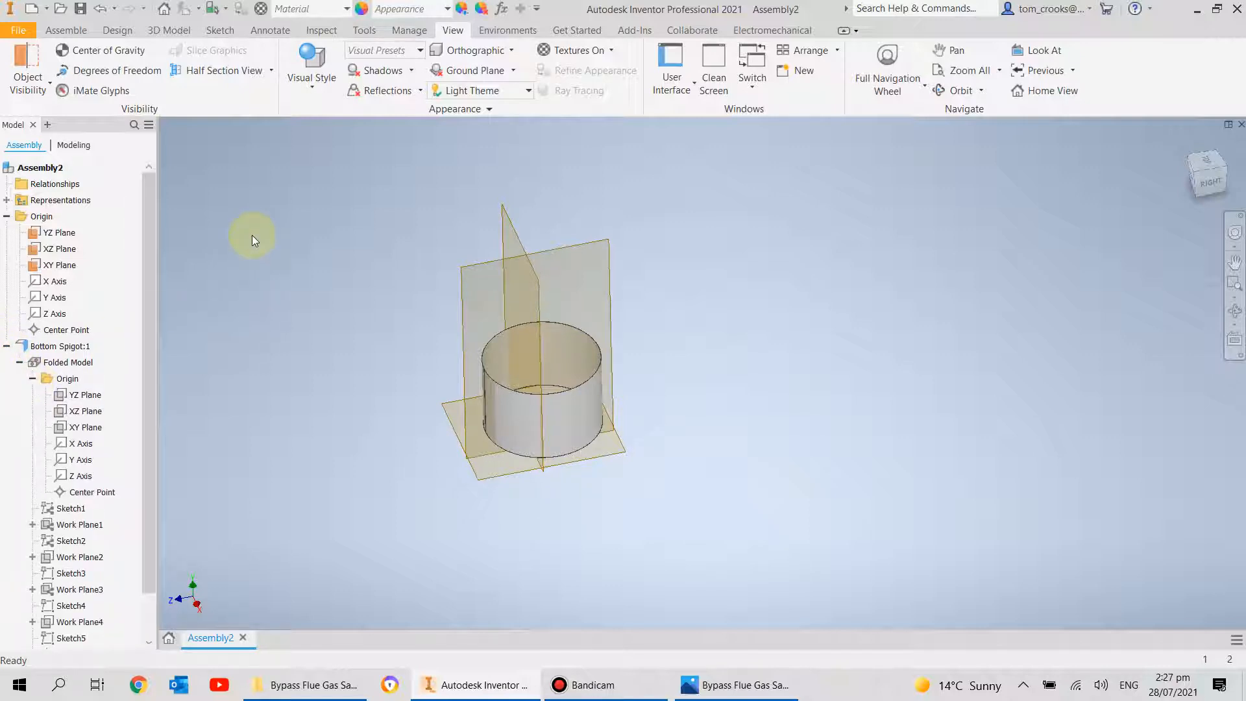
pyautogui.click(71, 32)
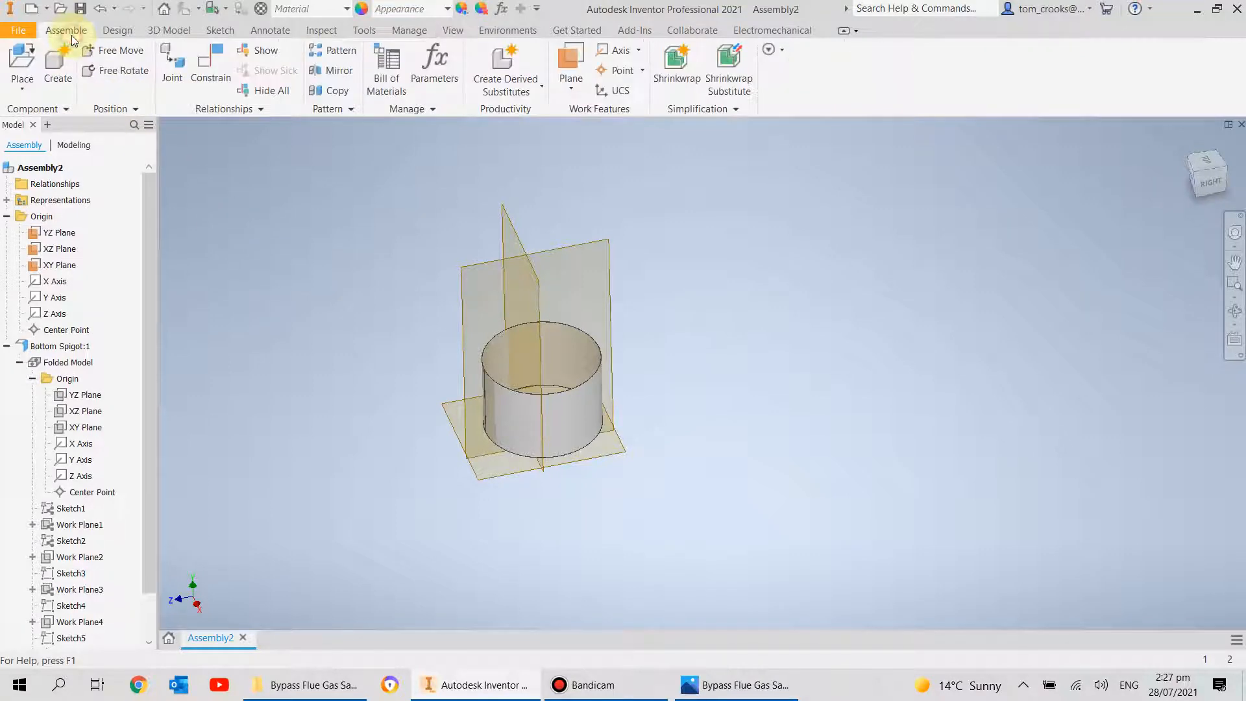
pyautogui.click(214, 73)
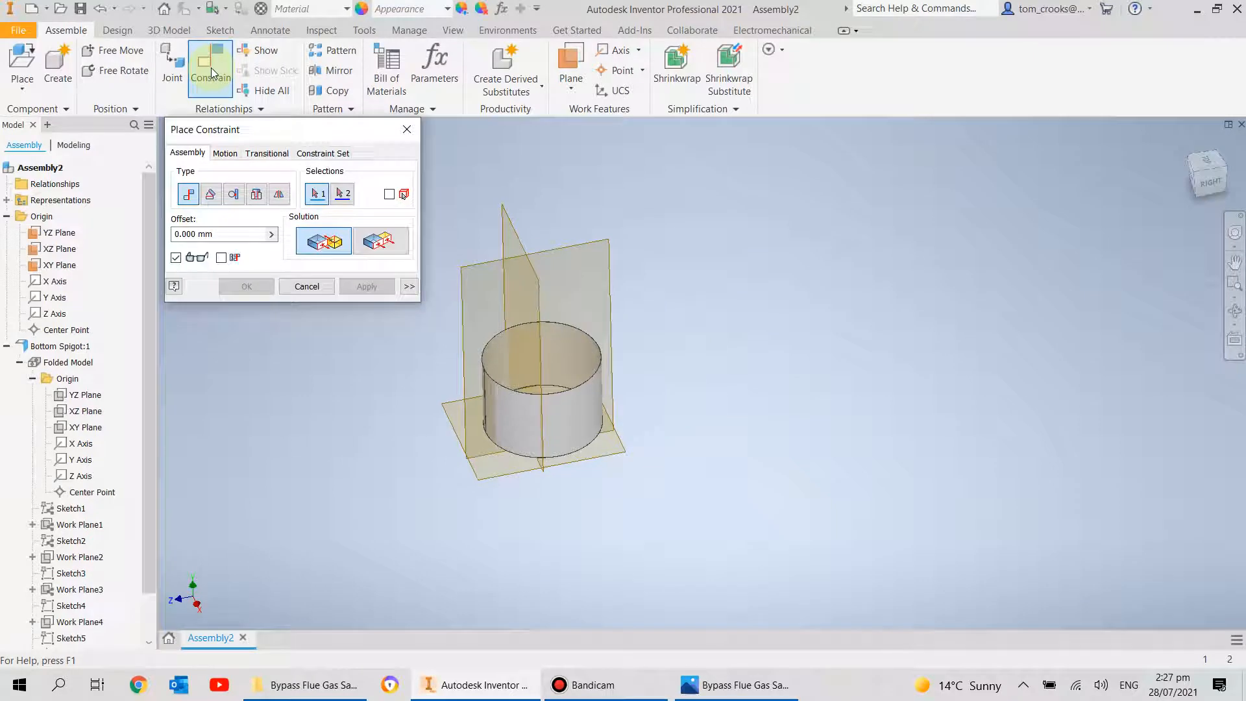
pyautogui.click(58, 232)
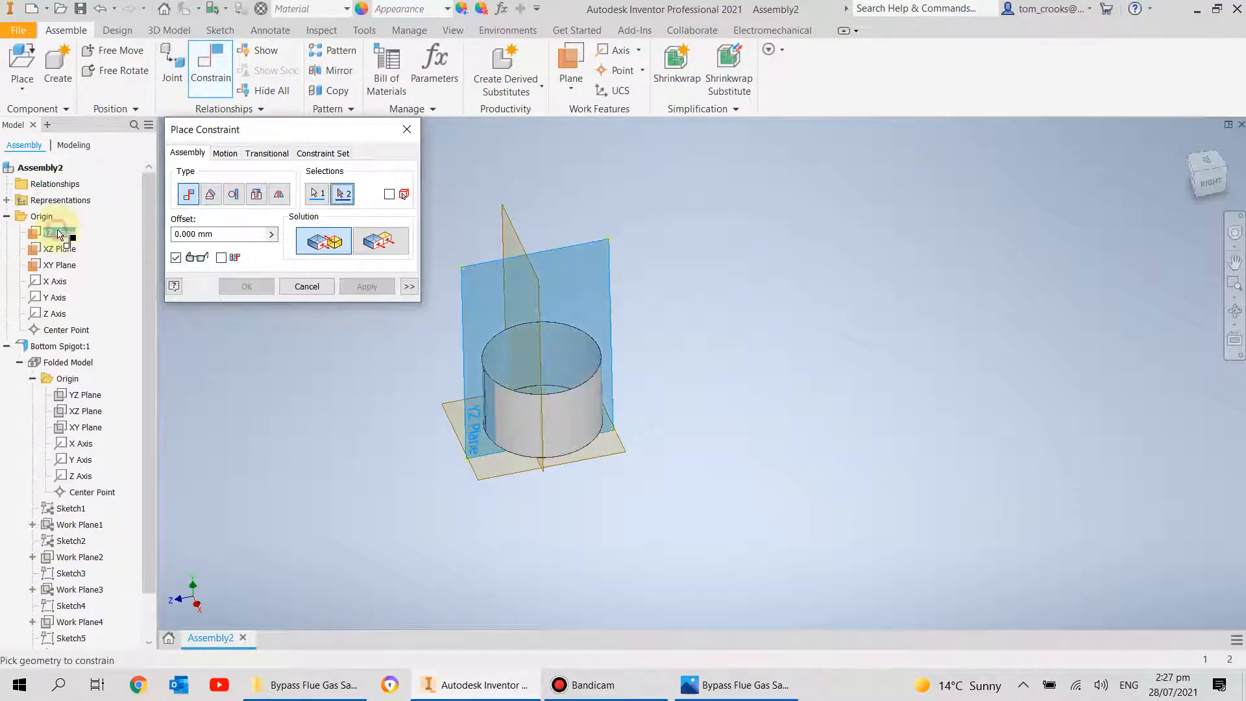
pyautogui.click(86, 394)
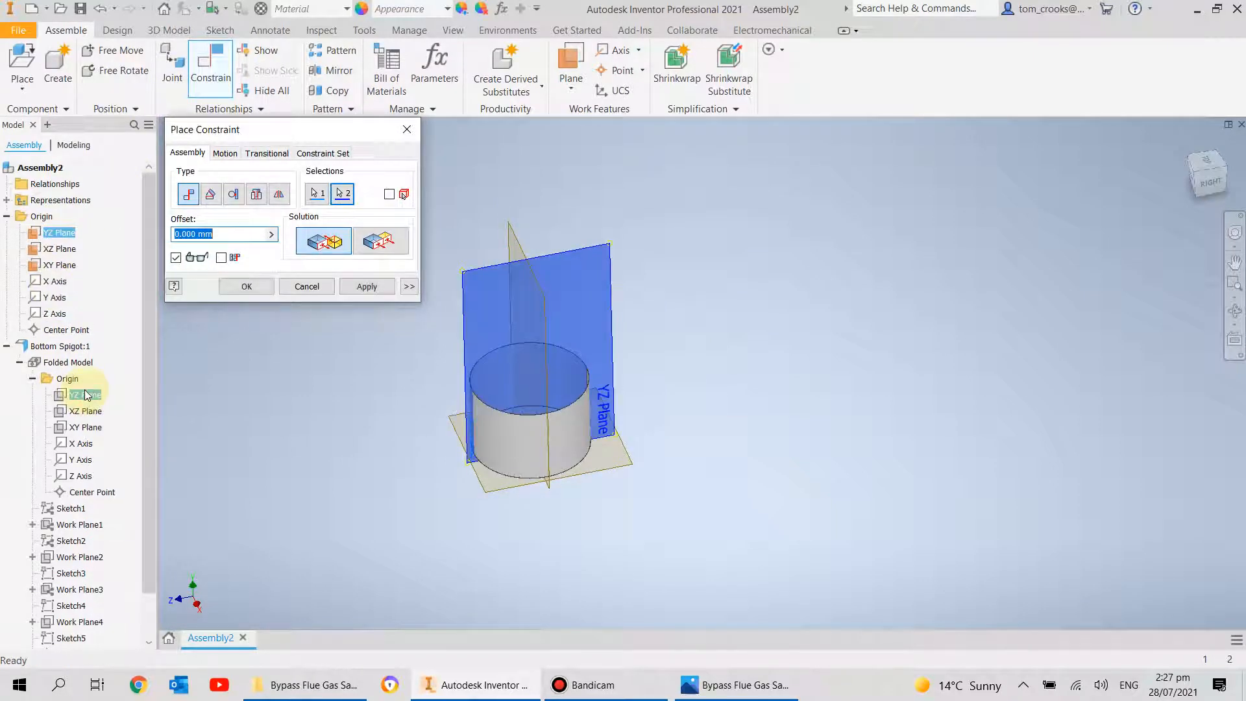
pyautogui.click(373, 253)
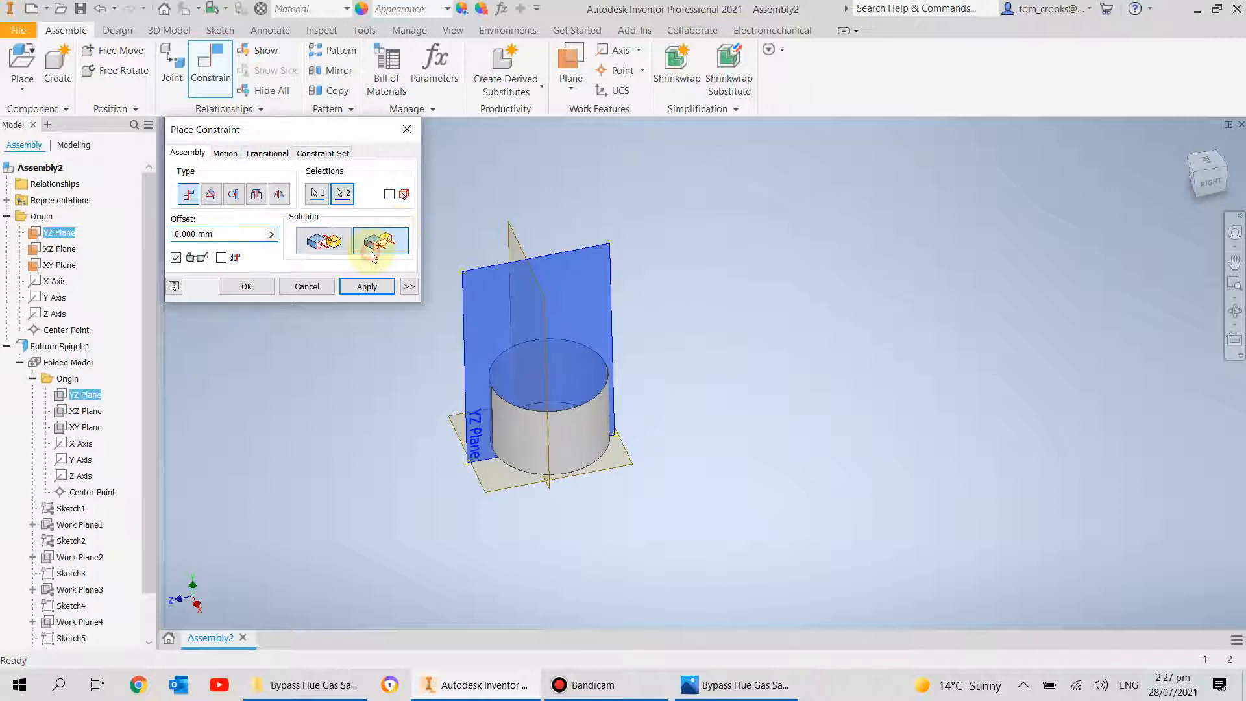
pyautogui.click(367, 285)
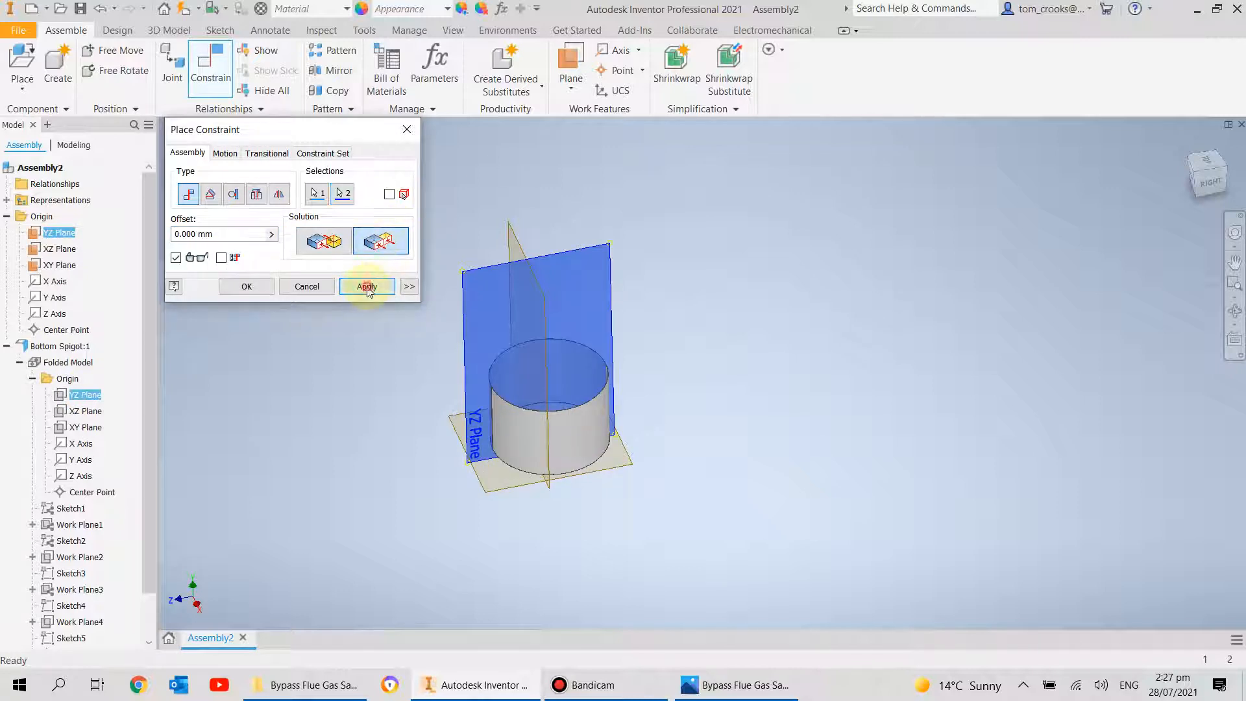
# - Constrain the Bottom Spigot's XZ plane flush with the assembly's XZ plane at 0 mm offset
pyautogui.click(89, 412)
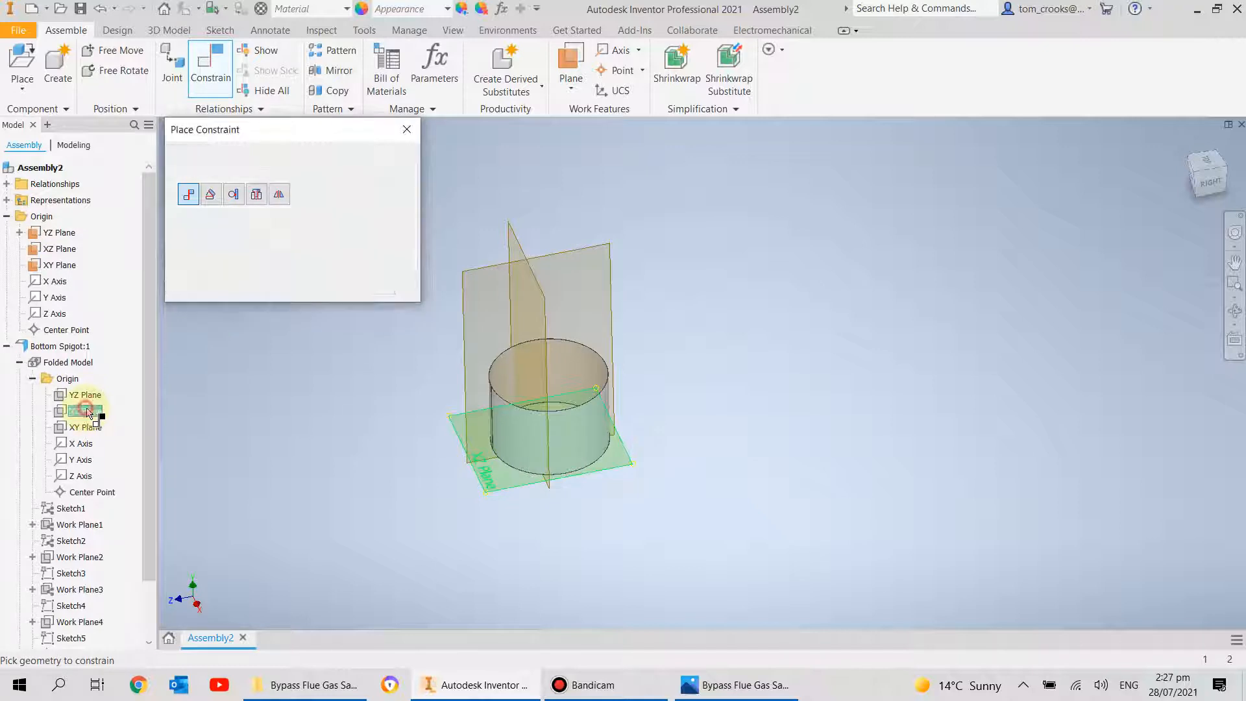
pyautogui.click(58, 252)
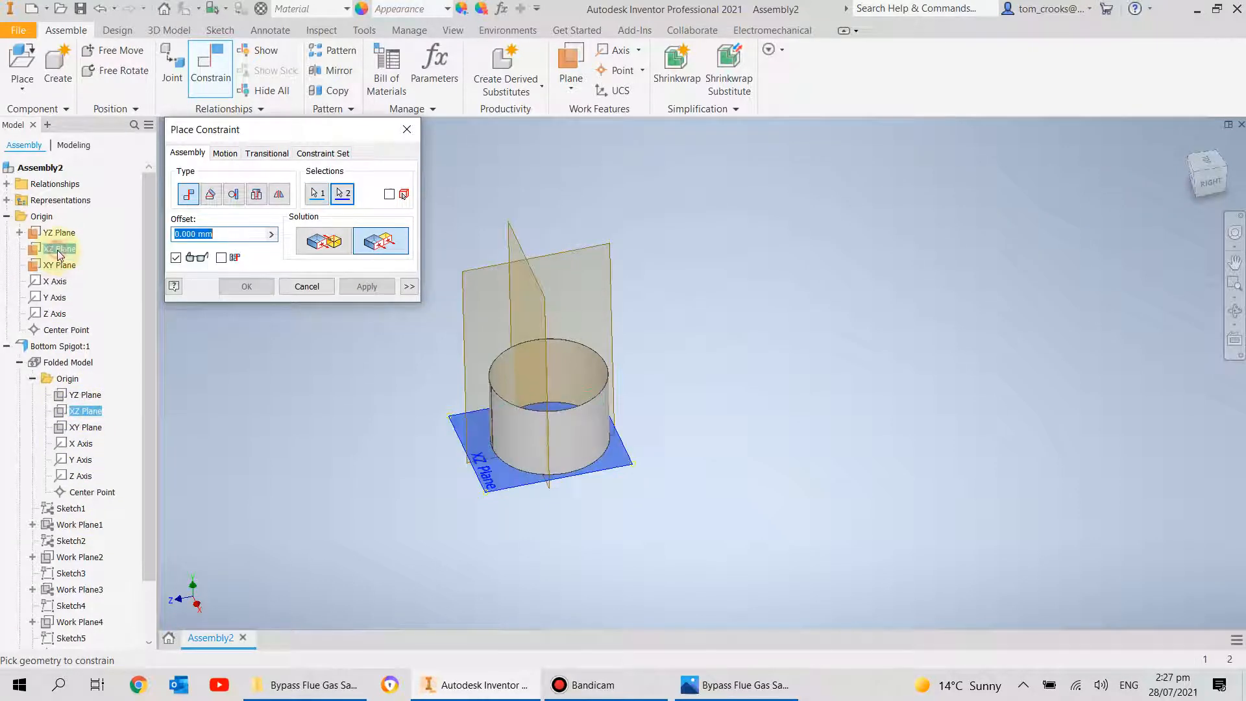
pyautogui.click(362, 289)
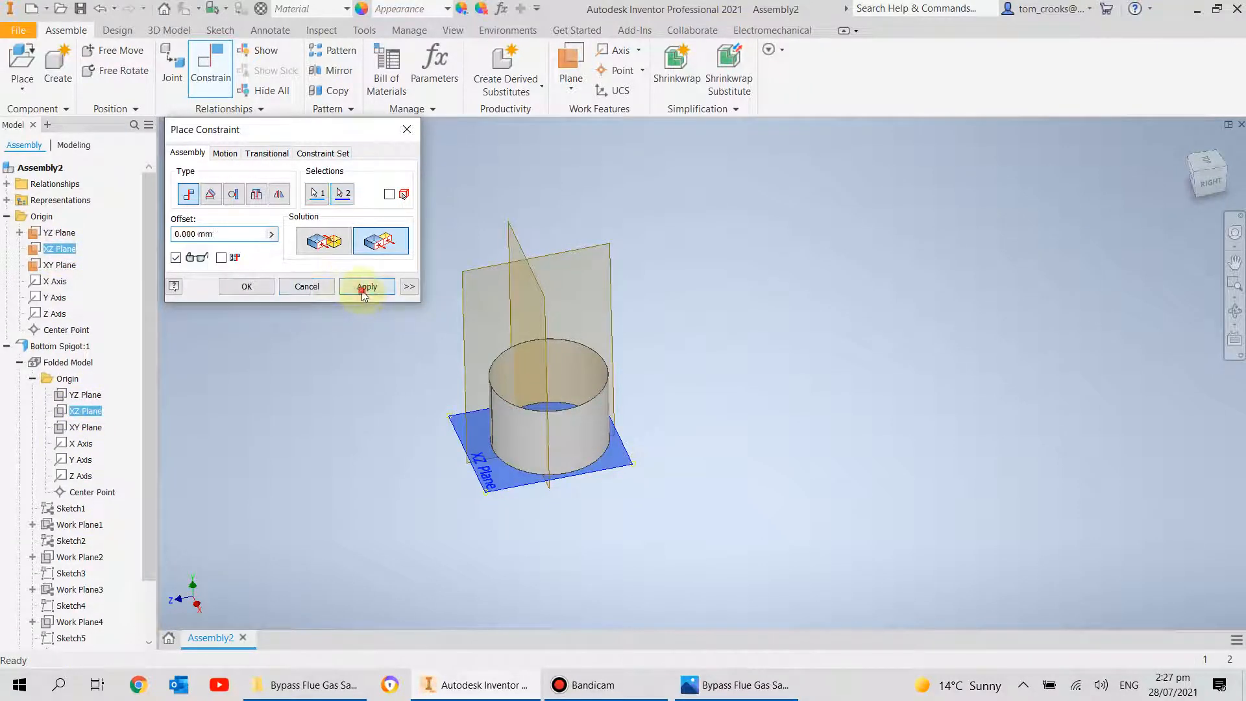
# - Constrain the Bottom Spigot's XY plane flush with the assembly's XY plane at 0 mm offset and finish constraining
pyautogui.click(49, 272)
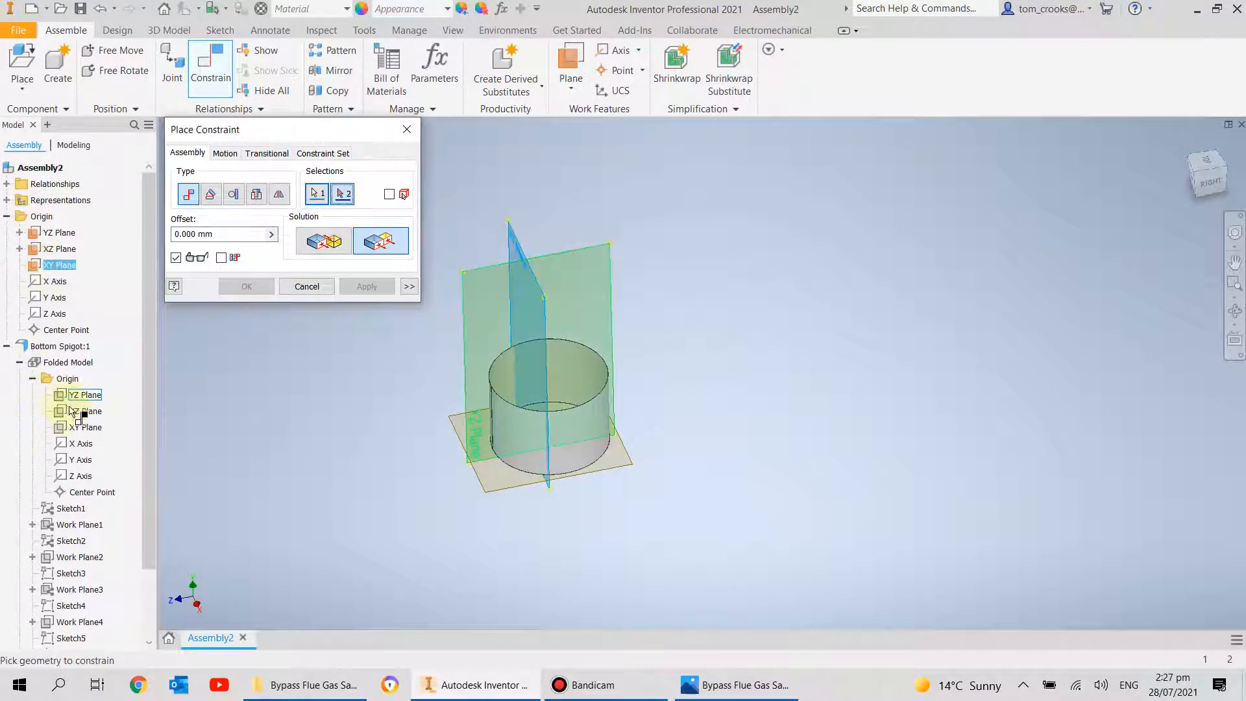
pyautogui.click(82, 429)
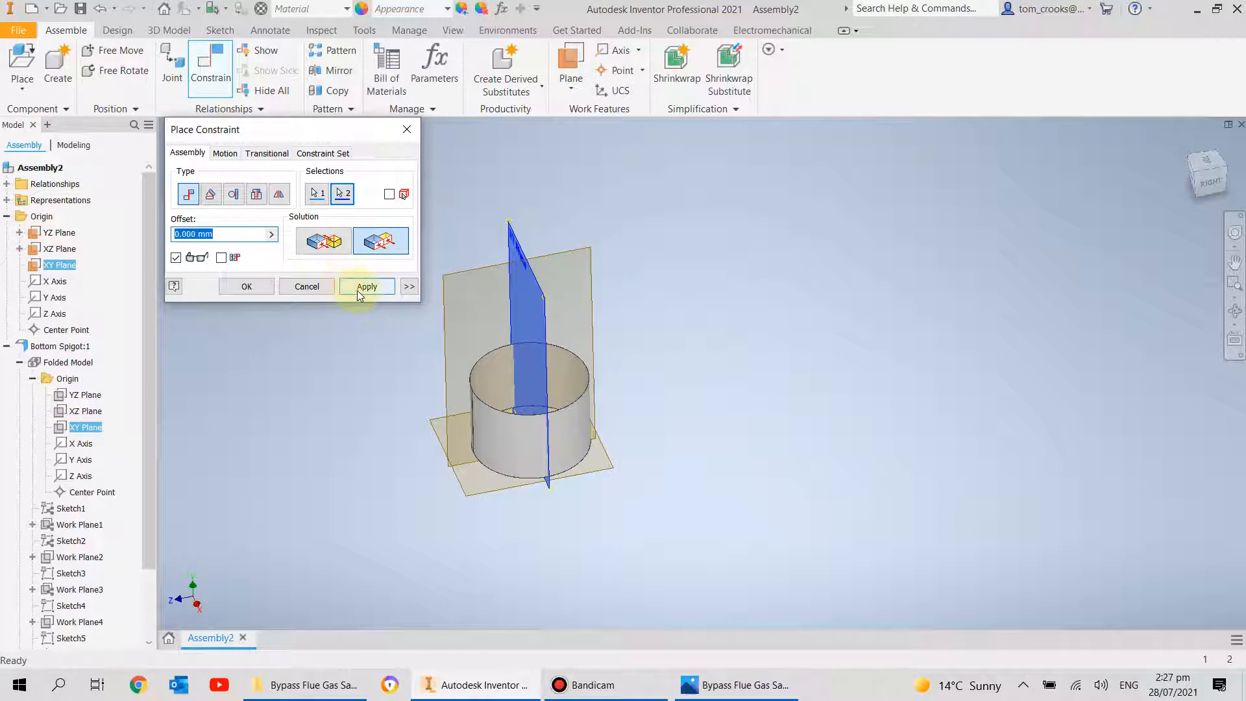
pyautogui.click(365, 287)
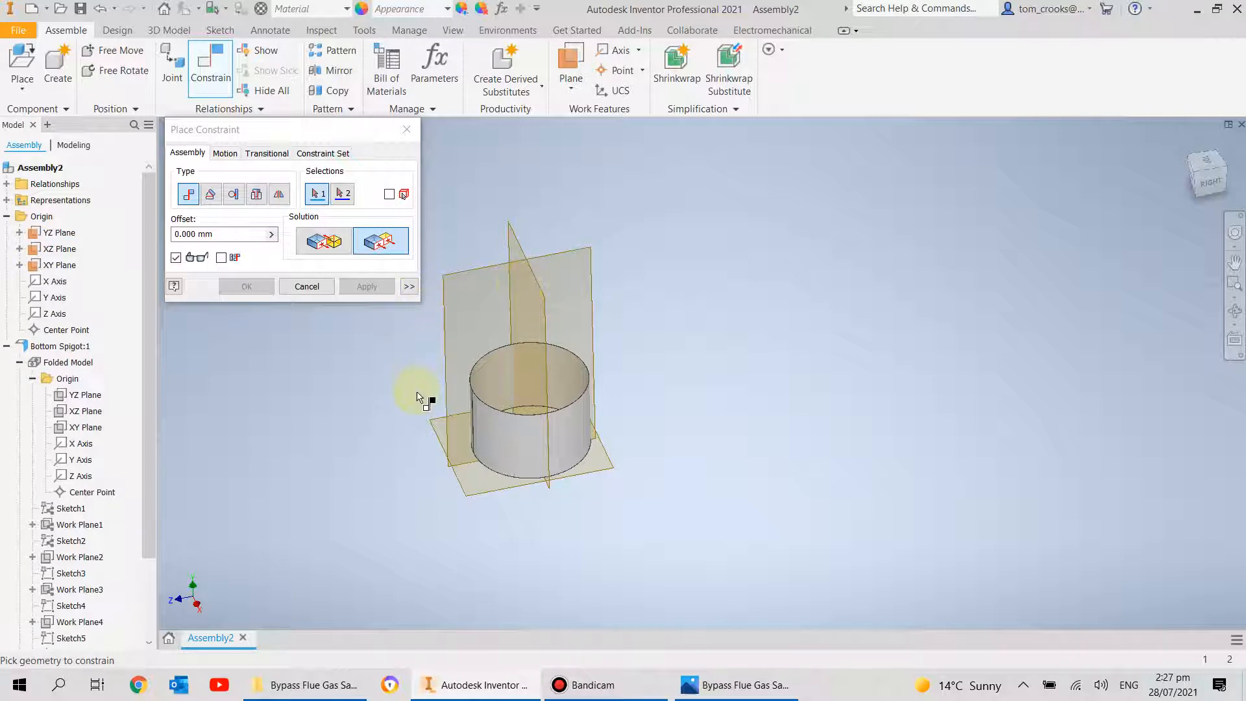
pyautogui.click(8, 346)
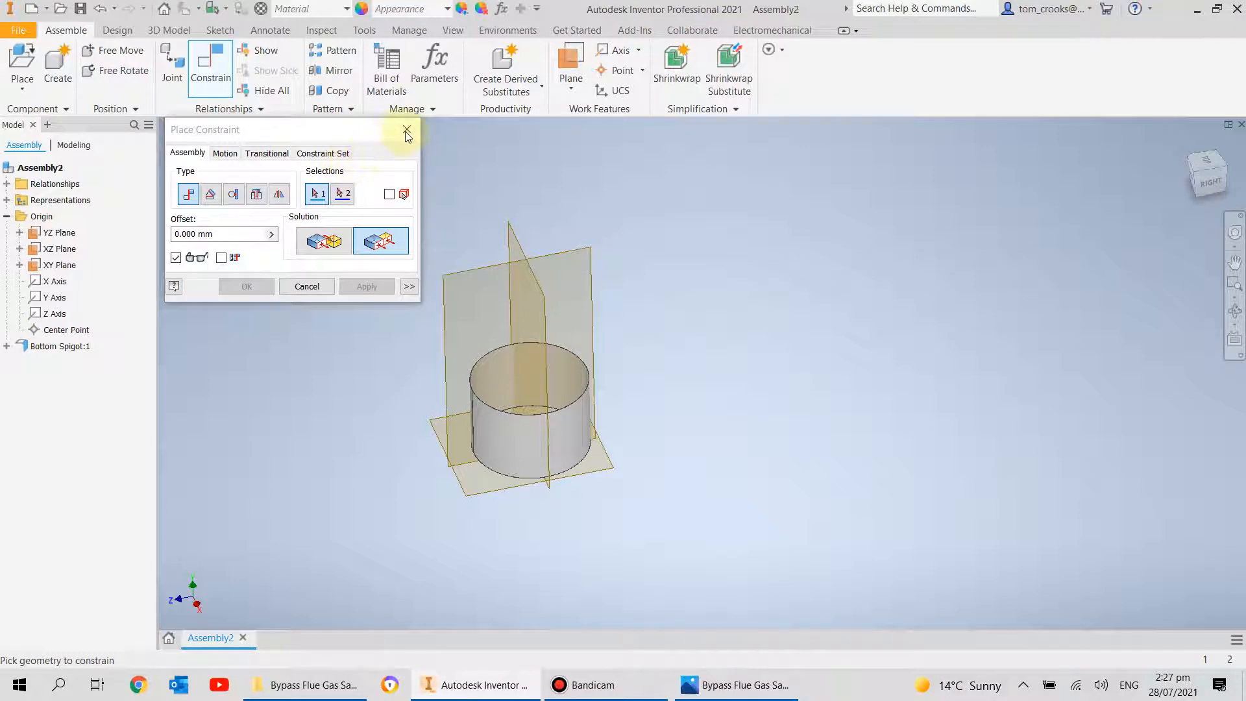
pyautogui.click(406, 131)
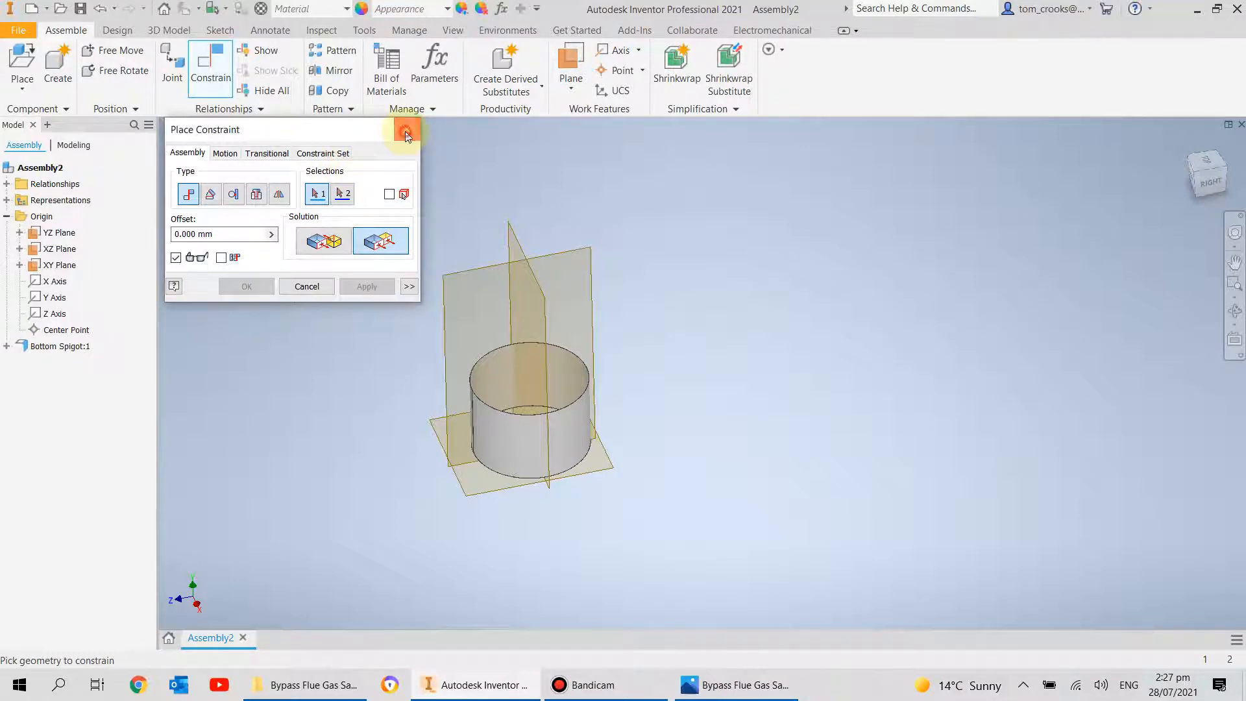
# - Place one Transition part from the Bypass Flue Gas Sampler folder beside the origin planes
pyautogui.click(22, 60)
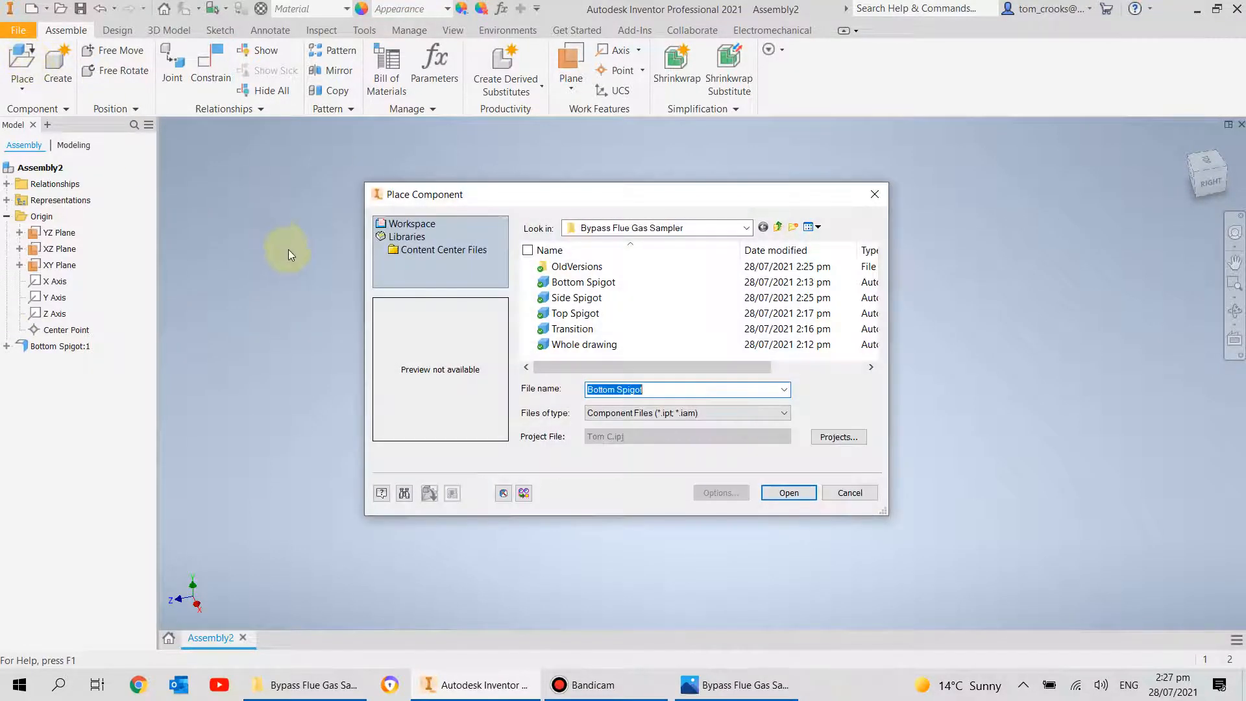
pyautogui.doubleClick(565, 329)
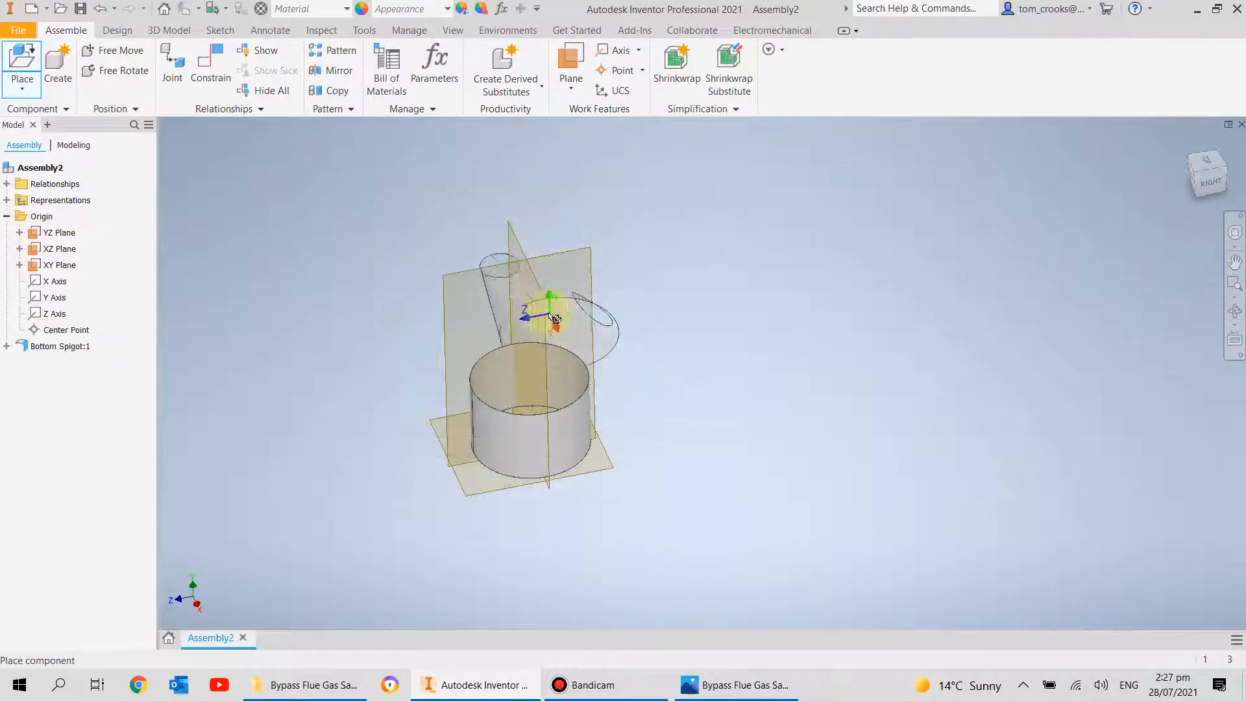
pyautogui.click(367, 202)
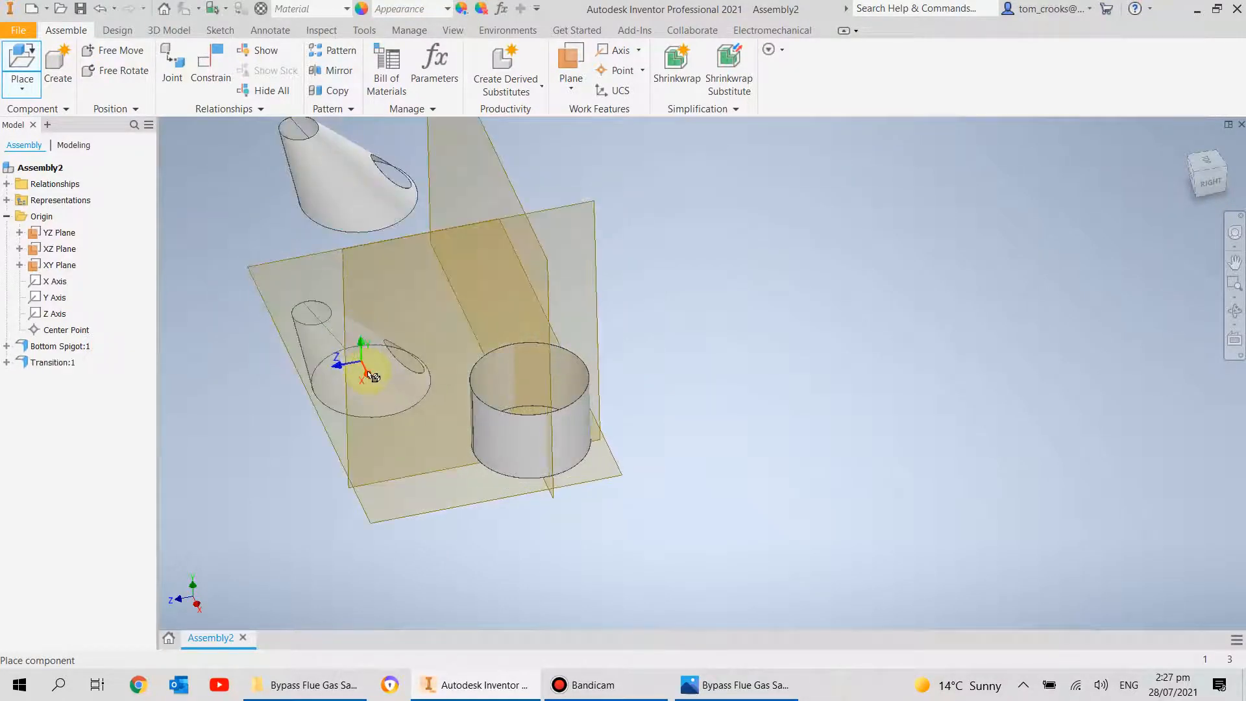
pyautogui.scroll(-3, 366, 368)
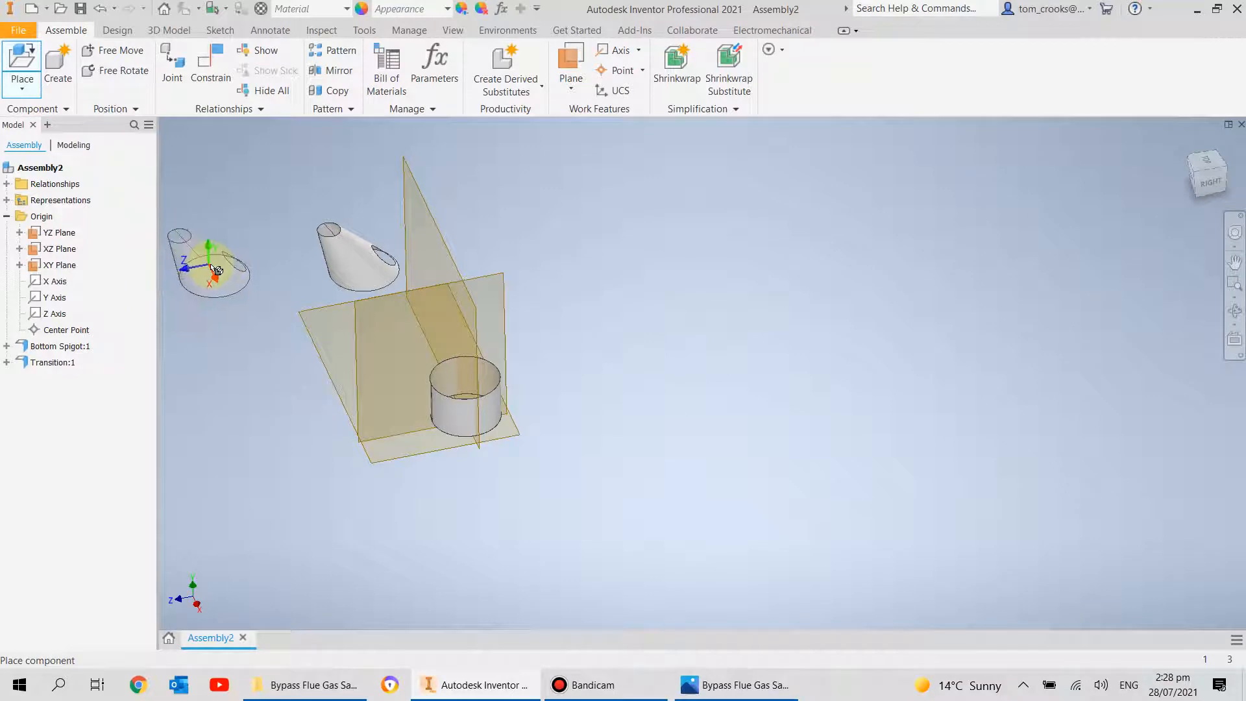
pyautogui.press('Escape')
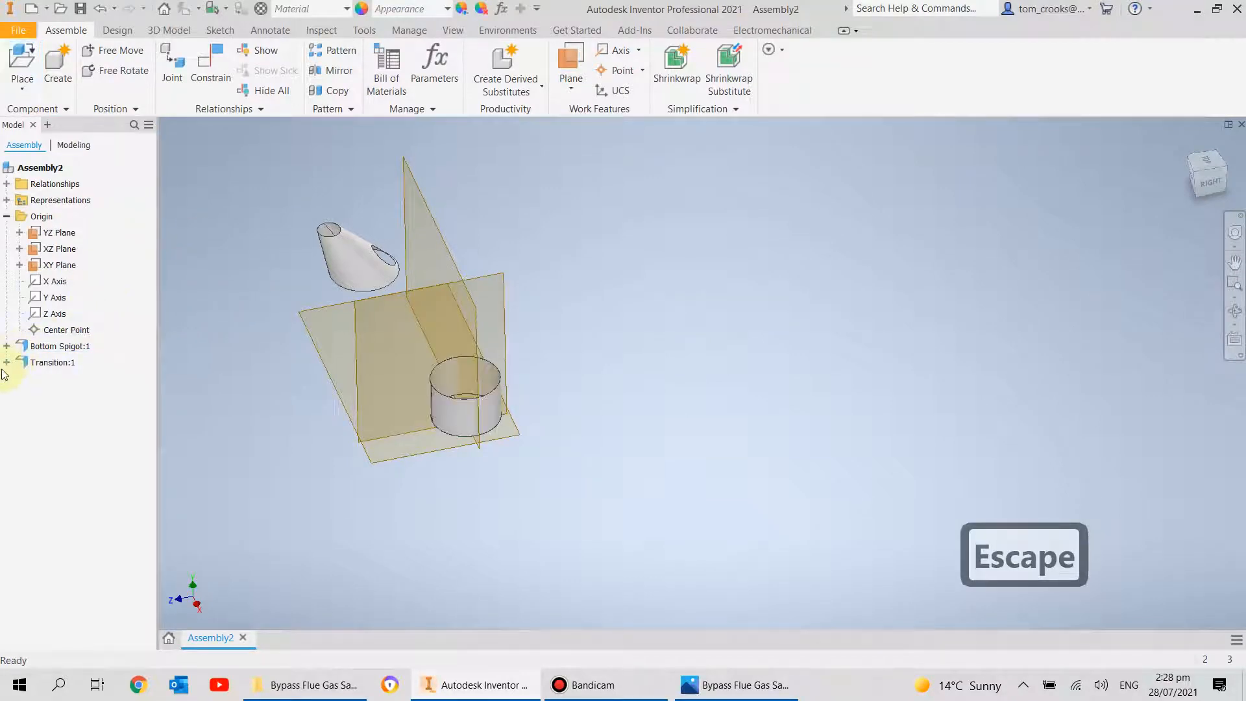
# - Constrain the Transition's YZ plane flush with the assembly's YZ plane at 0 mm offset
pyautogui.click(6, 363)
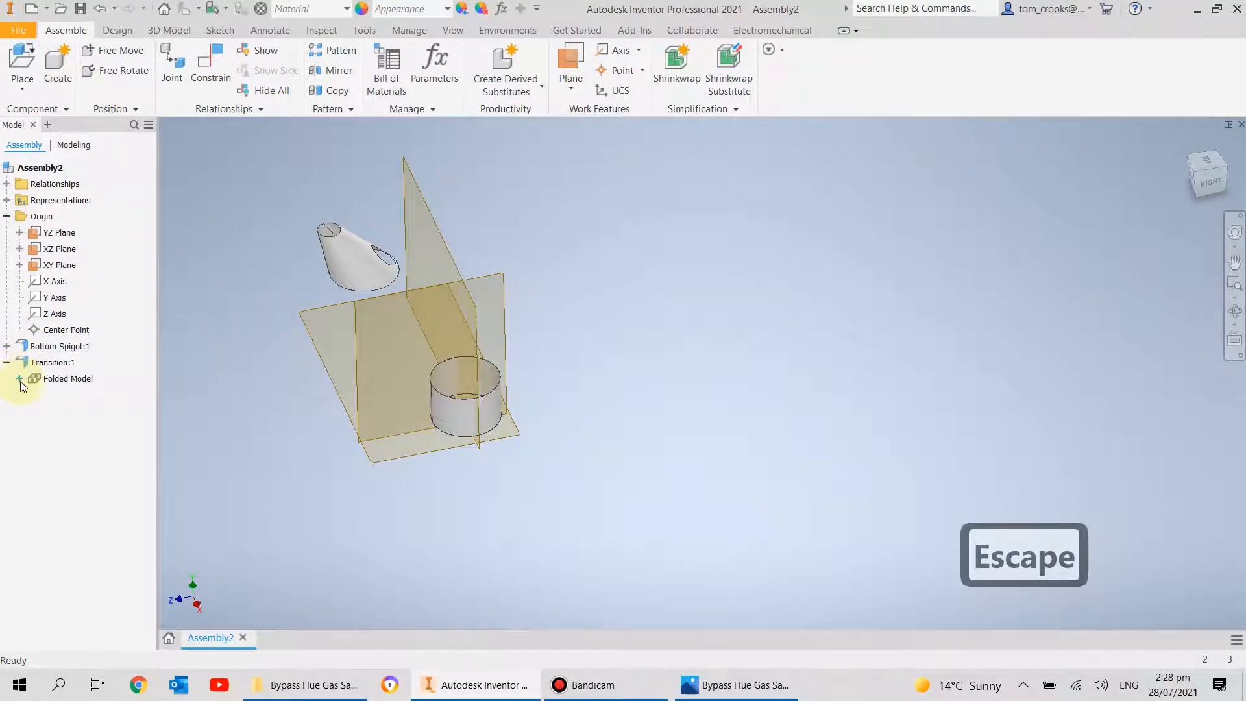
pyautogui.click(19, 378)
pyautogui.click(32, 395)
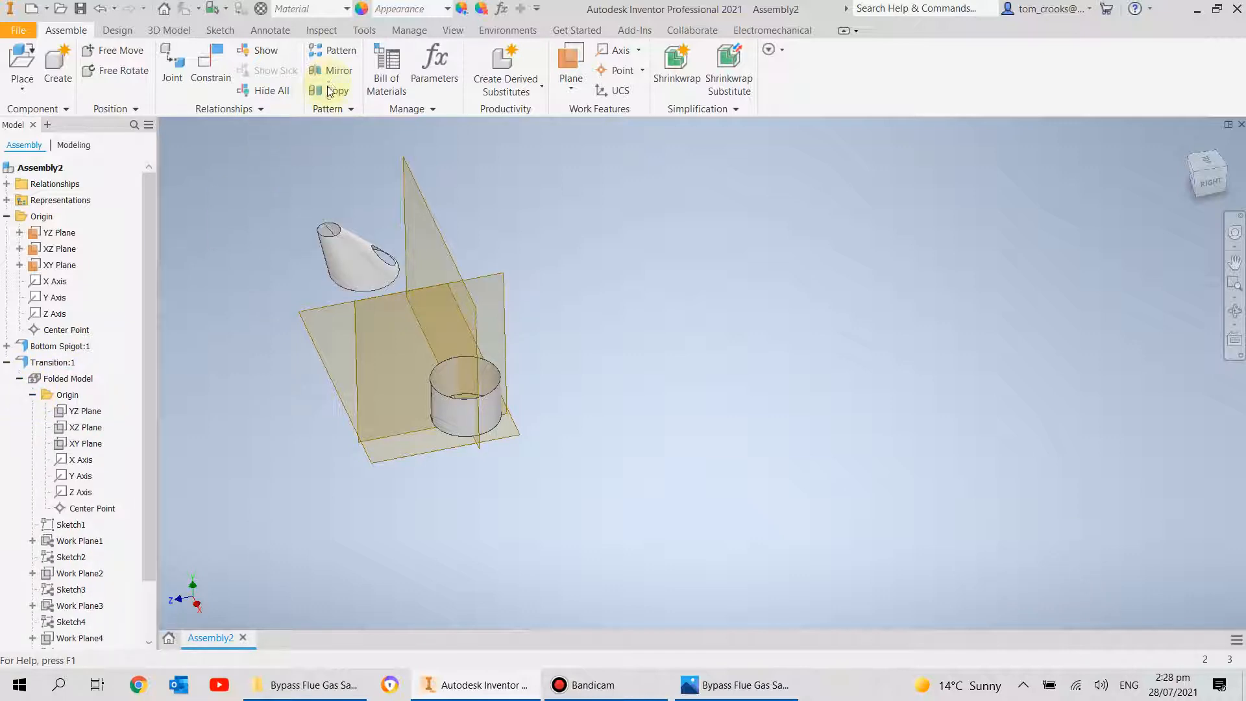
pyautogui.click(205, 82)
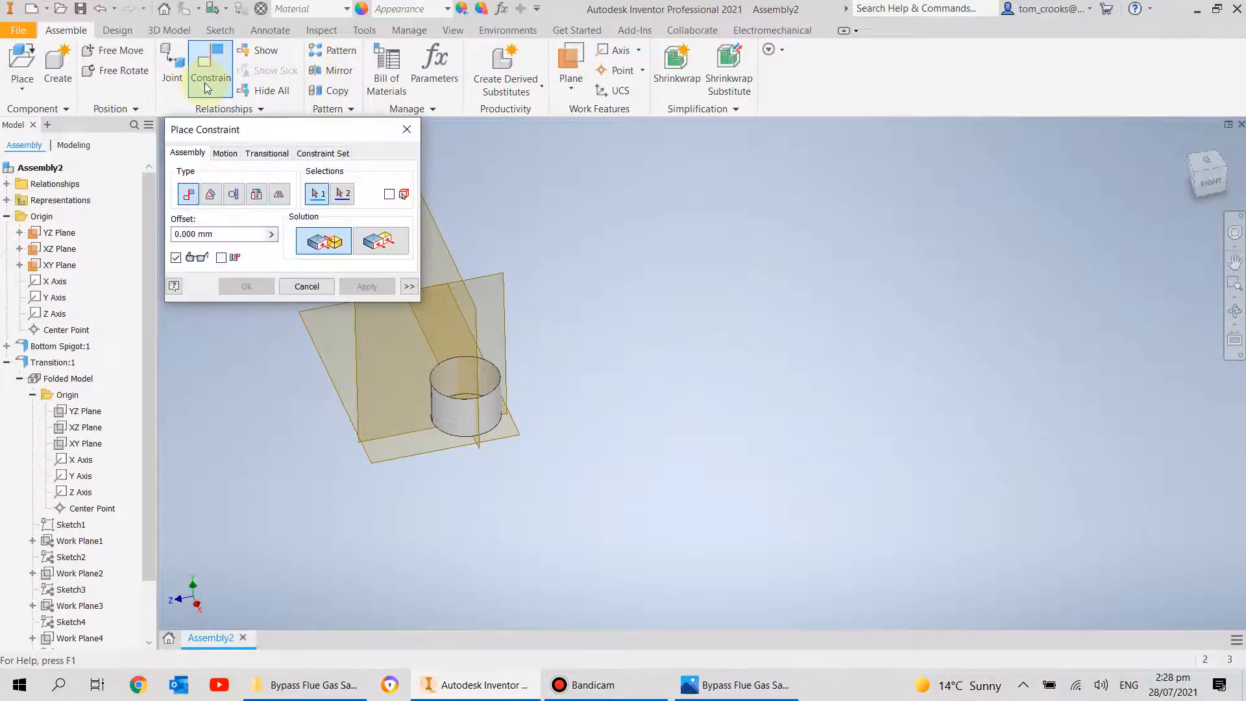
pyautogui.click(63, 234)
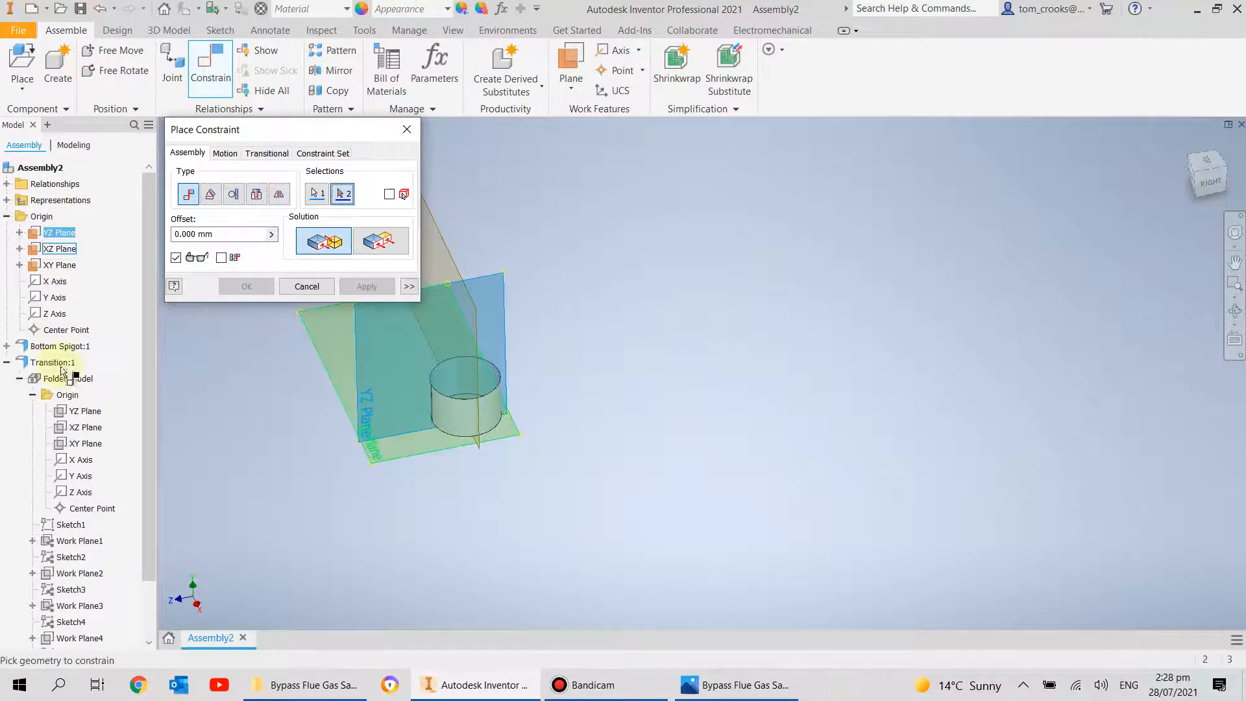
pyautogui.click(83, 414)
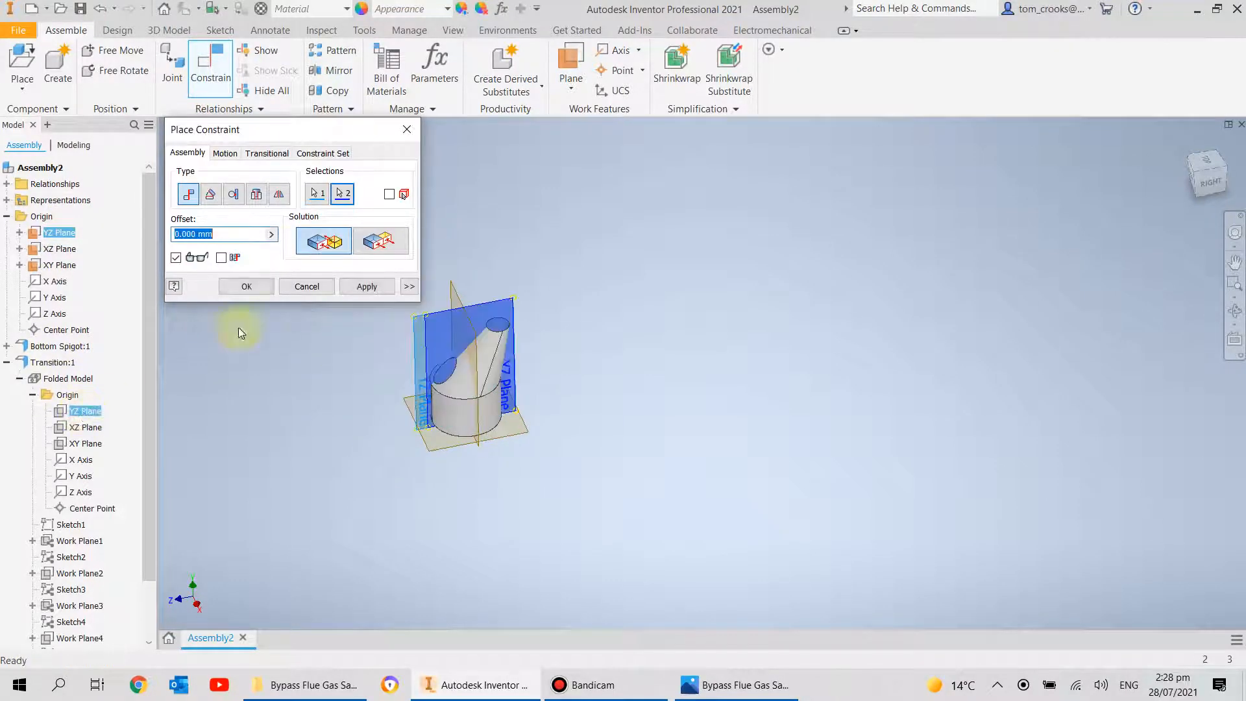
pyautogui.click(379, 252)
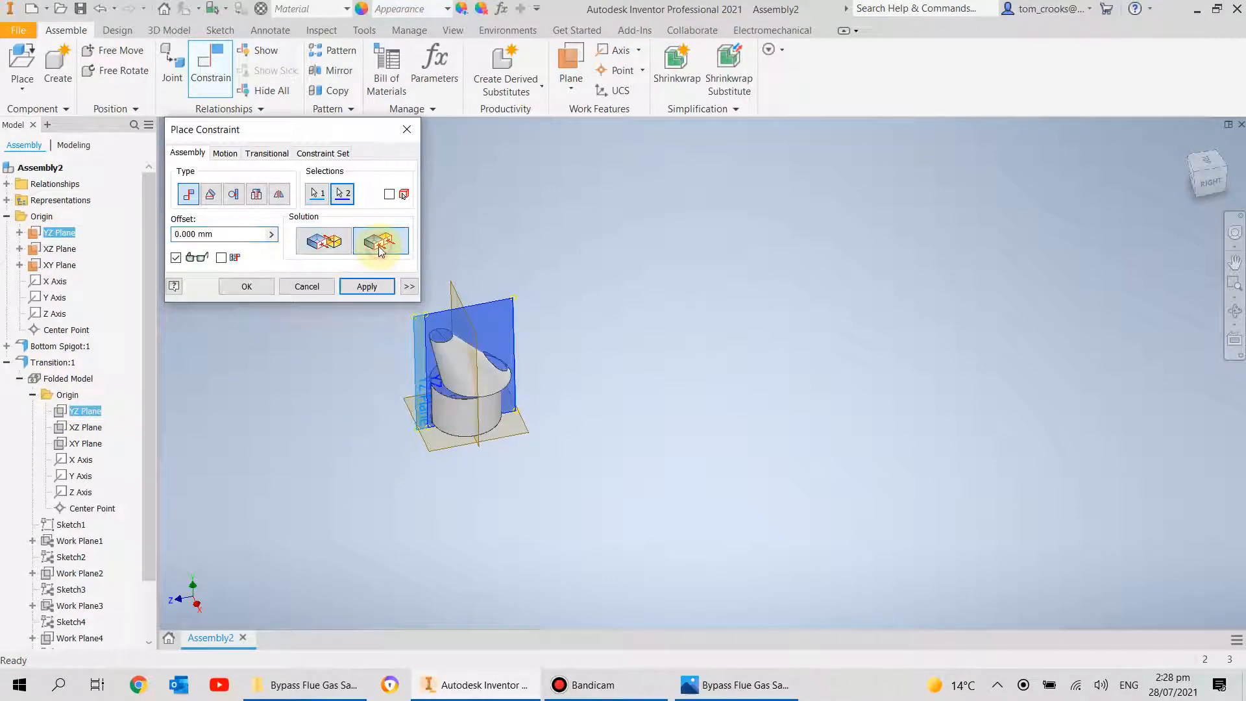
pyautogui.click(362, 286)
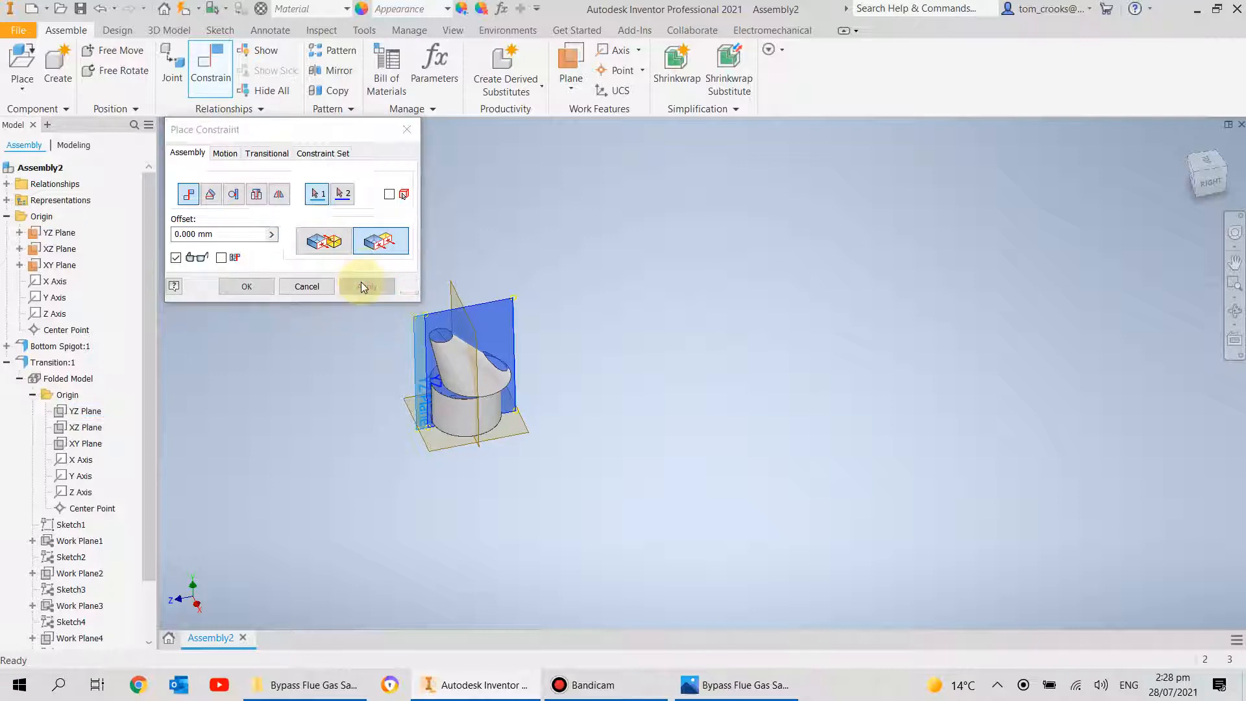
# - Constrain the Transition's XZ plane flush with the assembly's XZ plane at 0 mm offset
pyautogui.click(83, 428)
pyautogui.click(60, 249)
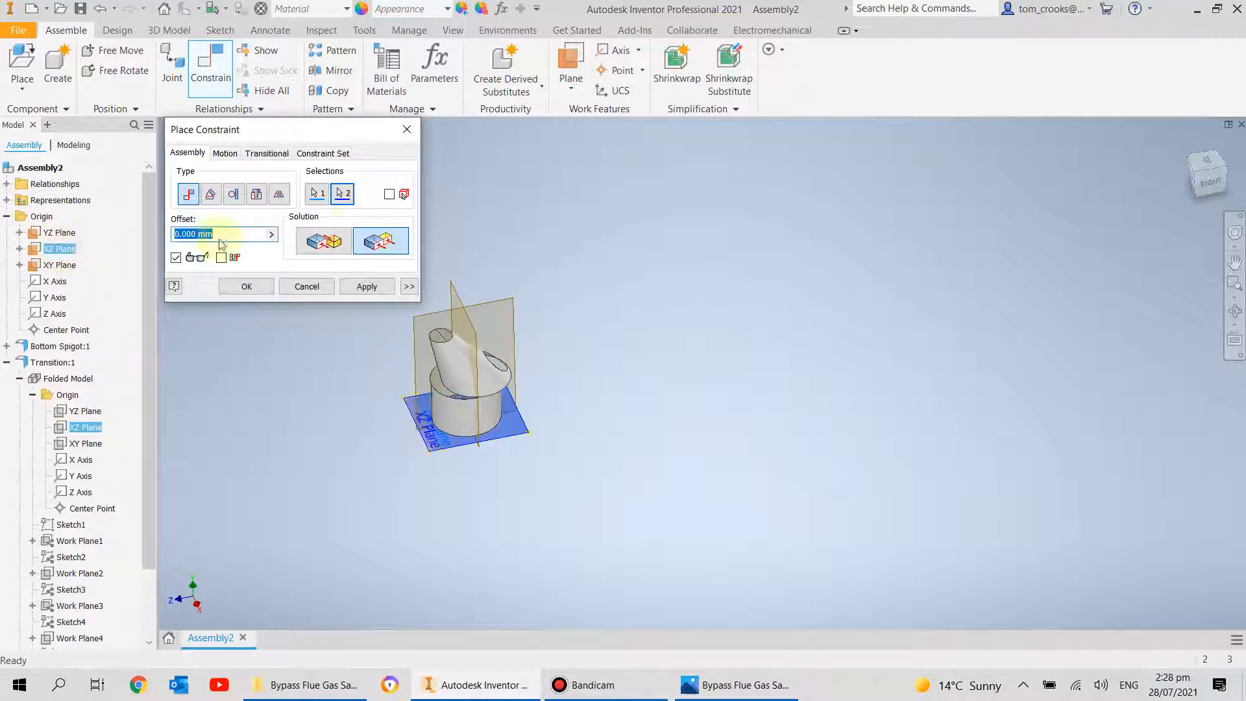
pyautogui.click(367, 286)
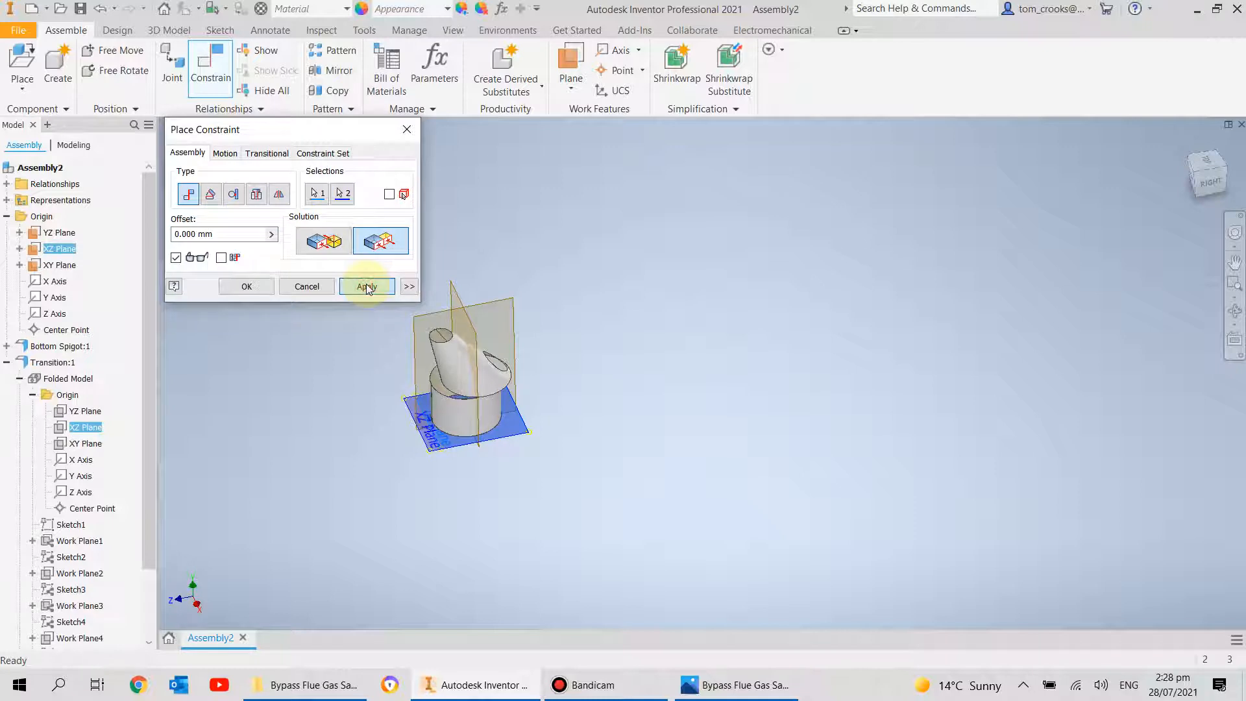
# - Constrain the Transition's XY plane flush with the assembly's XY plane at 0 mm offset and finish constraining
pyautogui.click(86, 444)
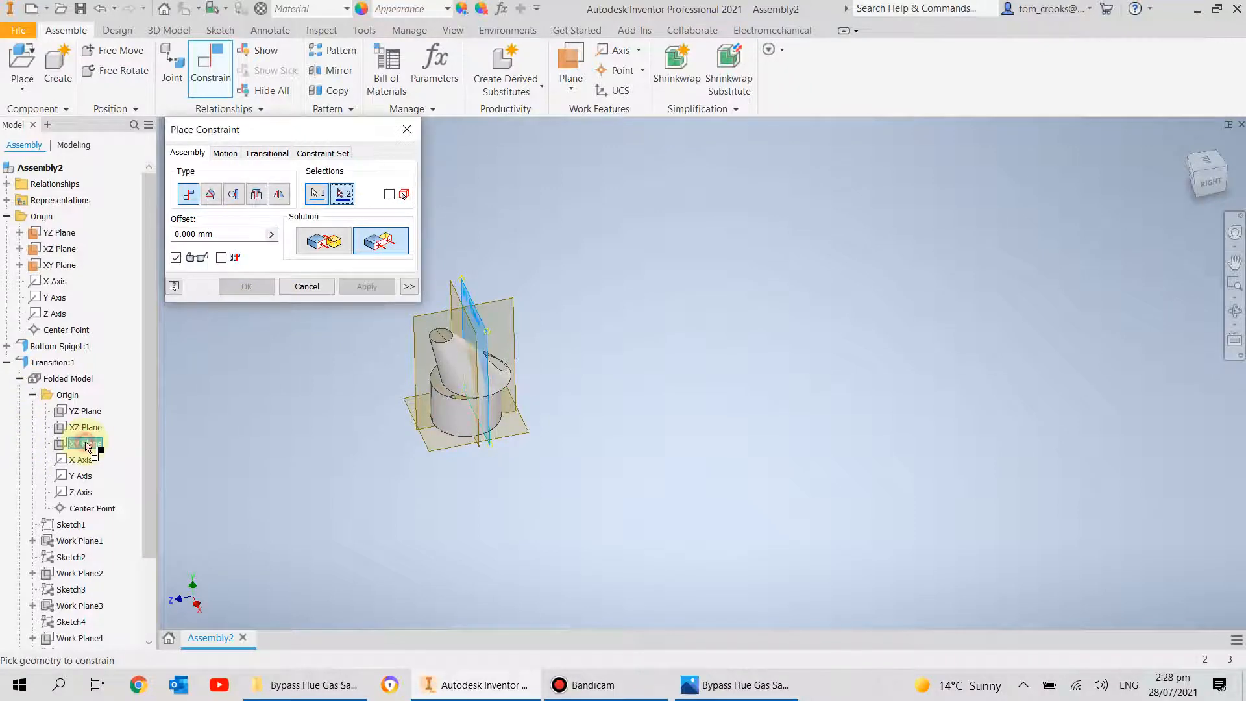
pyautogui.click(65, 265)
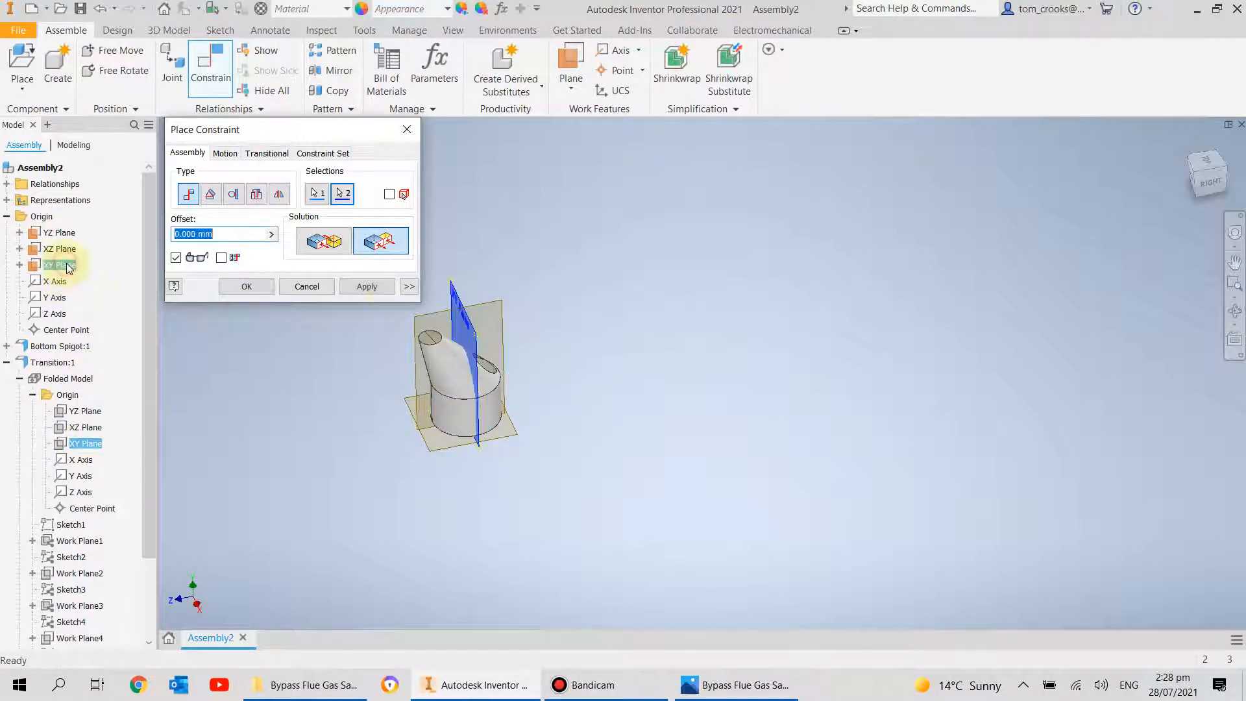
pyautogui.click(366, 287)
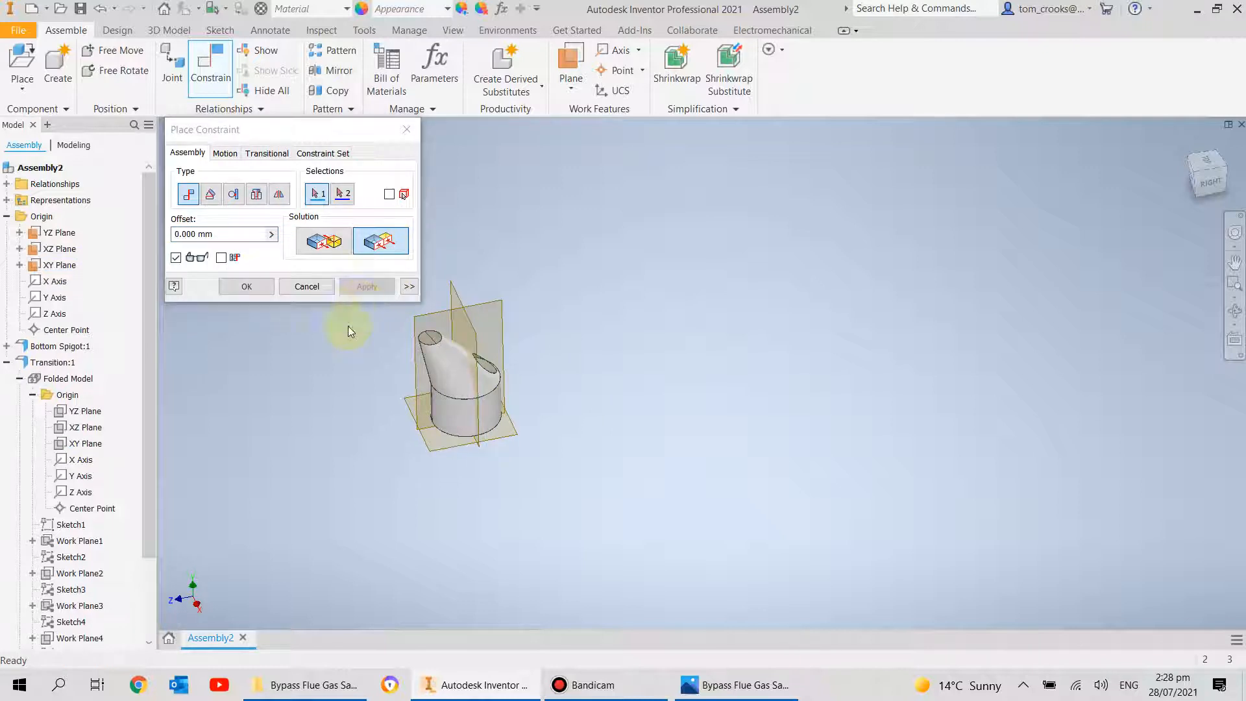
pyautogui.click(407, 130)
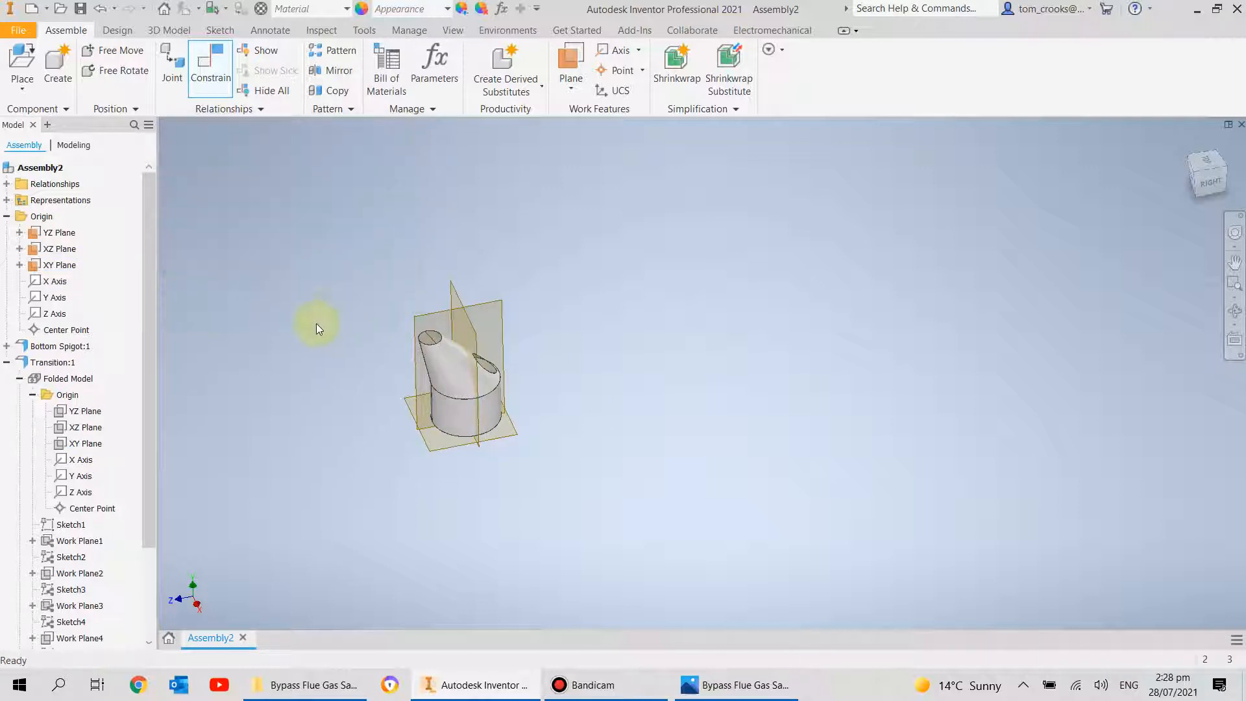
pyautogui.click(7, 362)
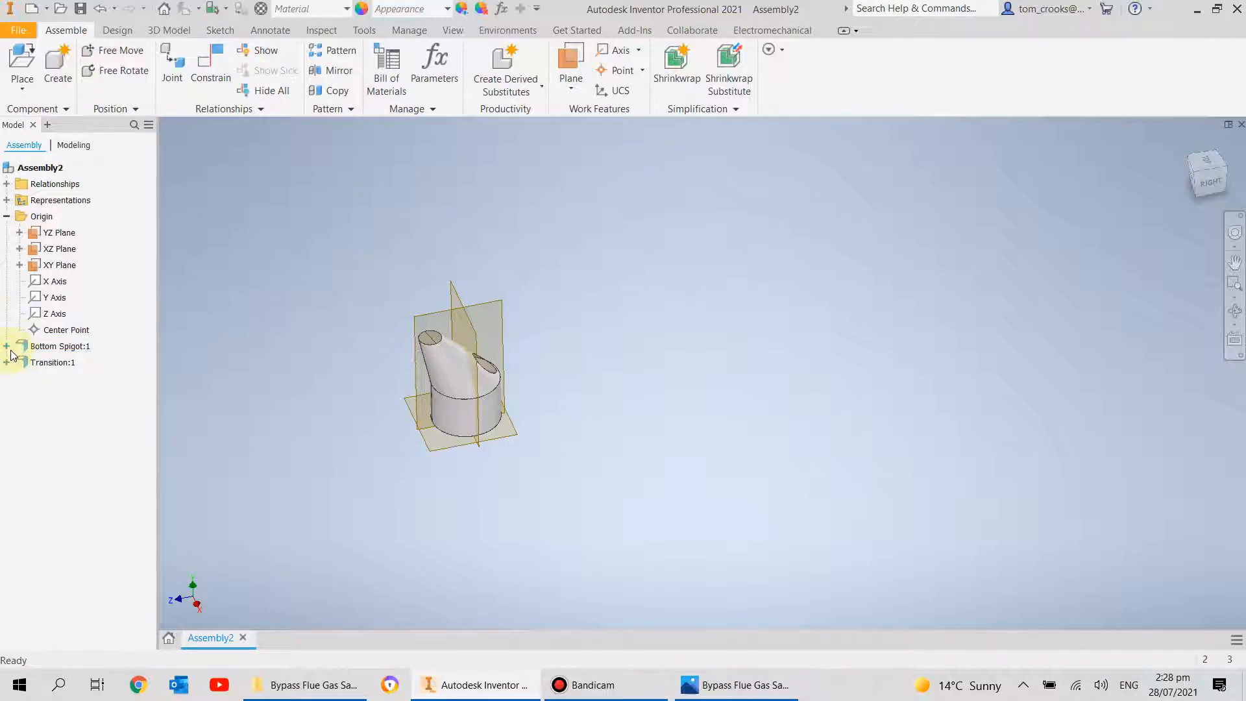
# - Place one Side Spigot part from the Bypass Flue Gas Sampler folder in empty space away from the assembled parts
pyautogui.click(22, 61)
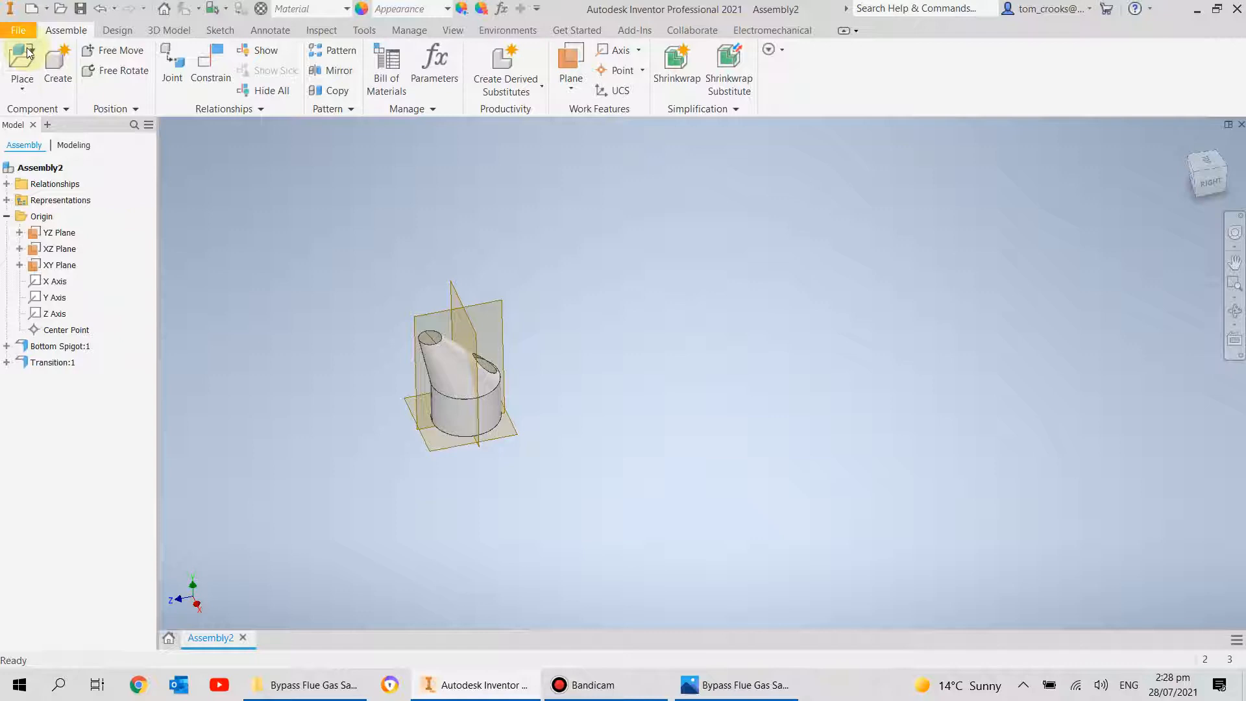
pyautogui.click(574, 297)
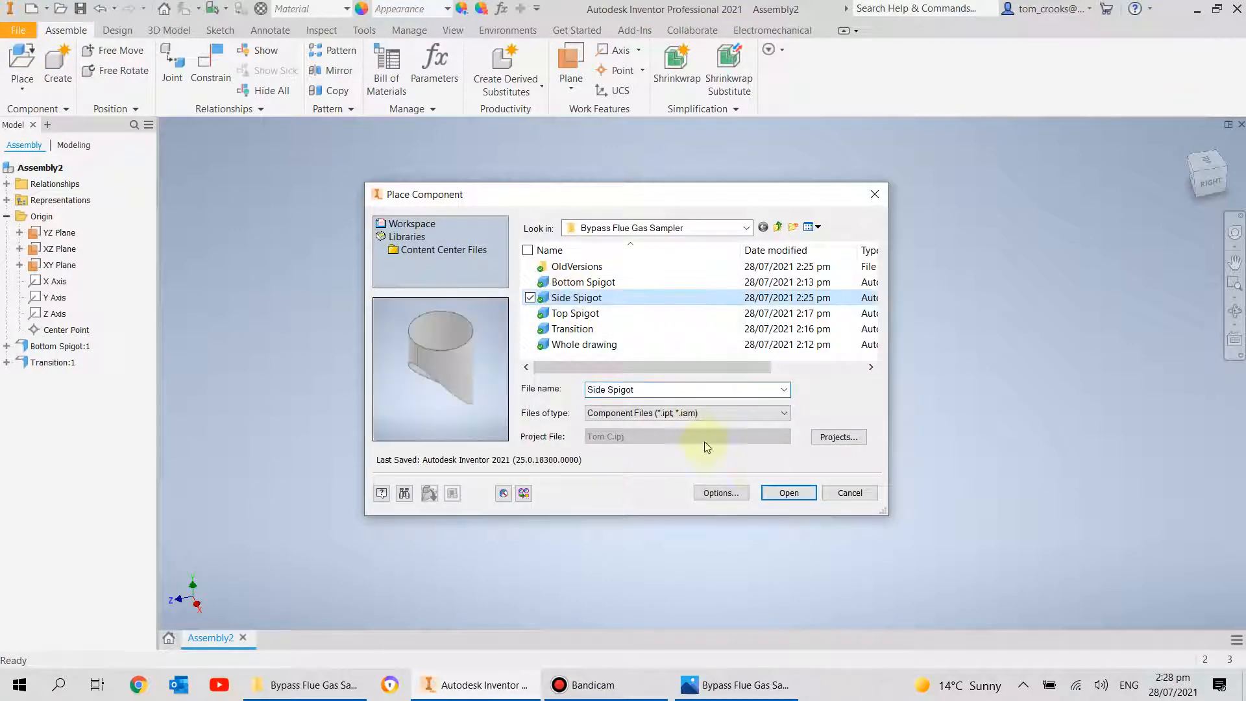
pyautogui.click(781, 493)
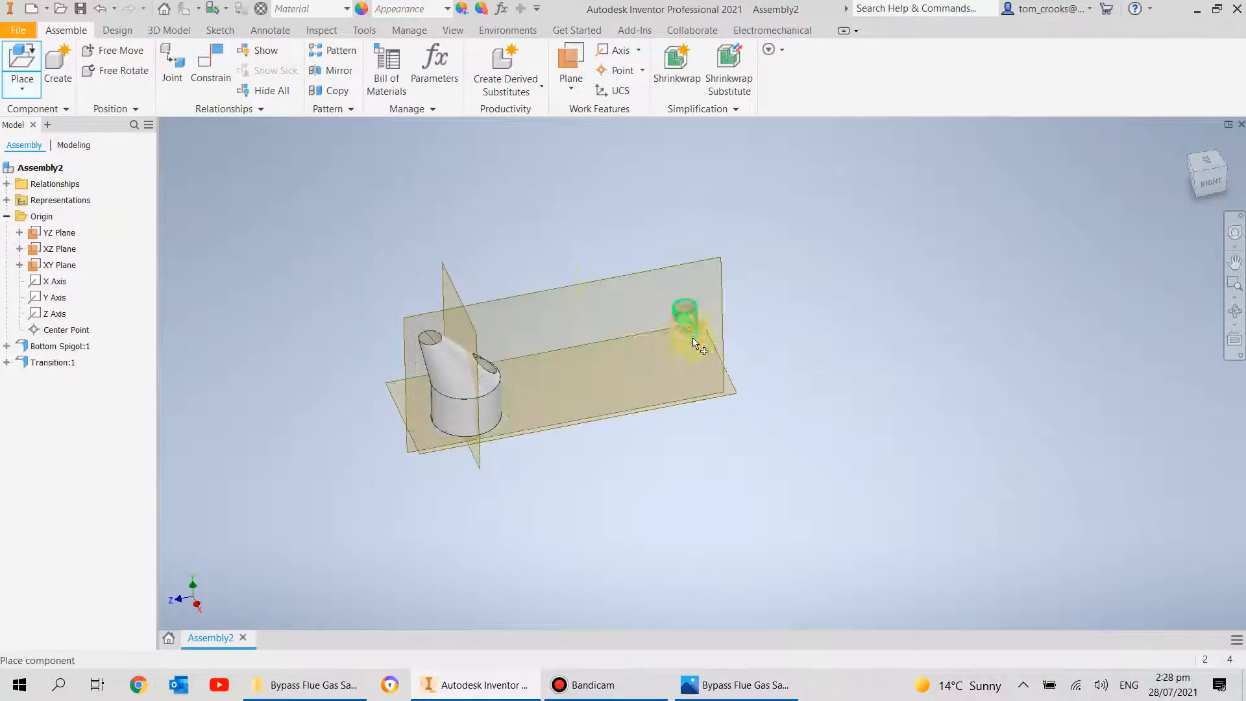
pyautogui.click(687, 318)
pyautogui.press('Escape')
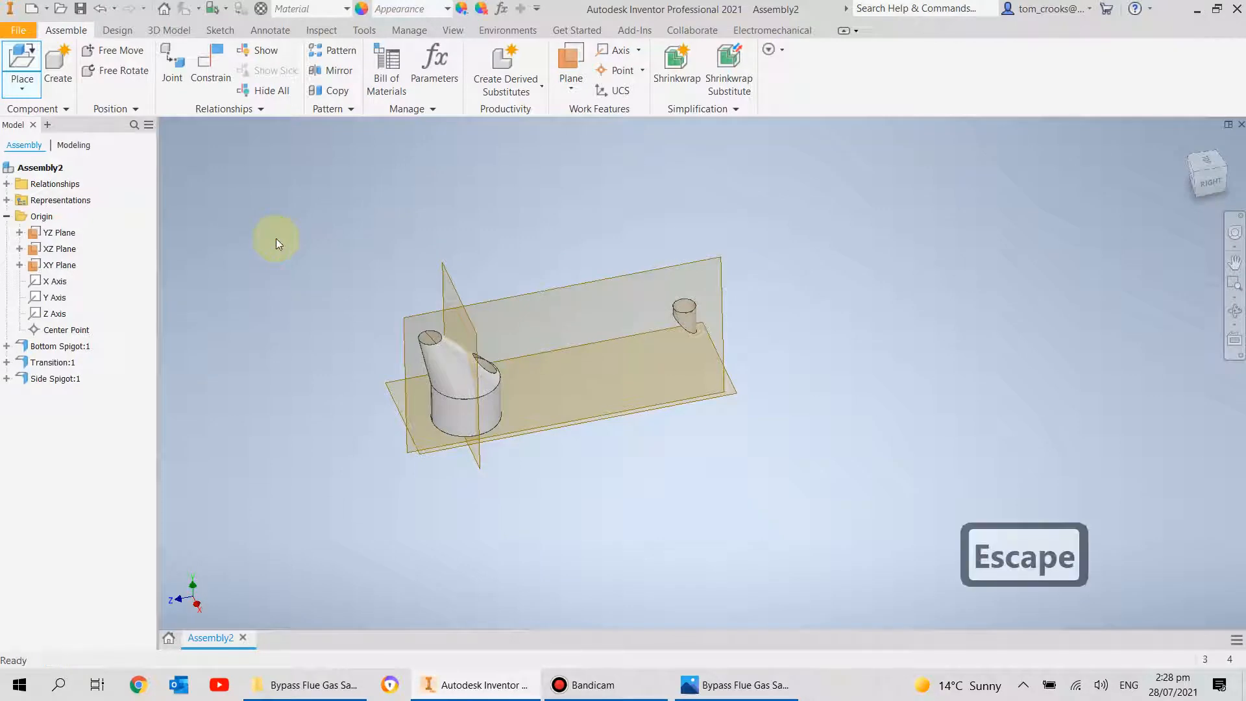
# - Constrain the Side Spigot's YZ plane flush with the assembly's YZ plane at 0 mm offset
pyautogui.click(7, 379)
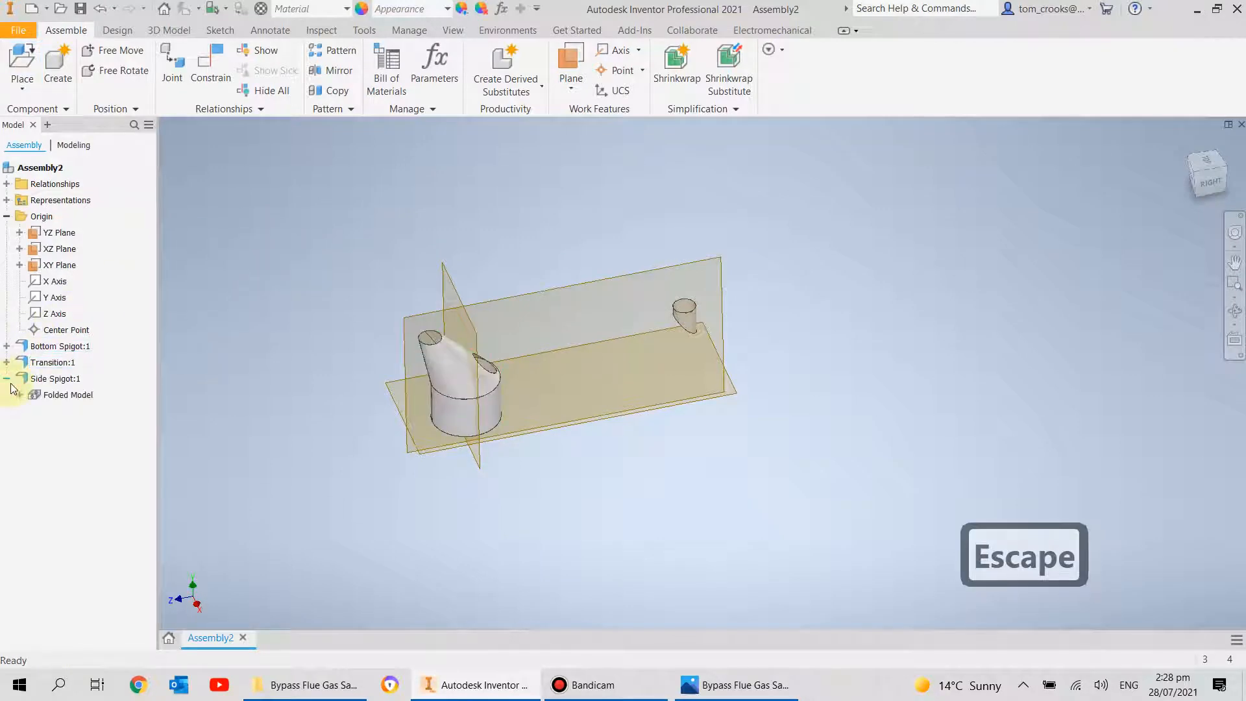
pyautogui.click(20, 395)
pyautogui.click(32, 411)
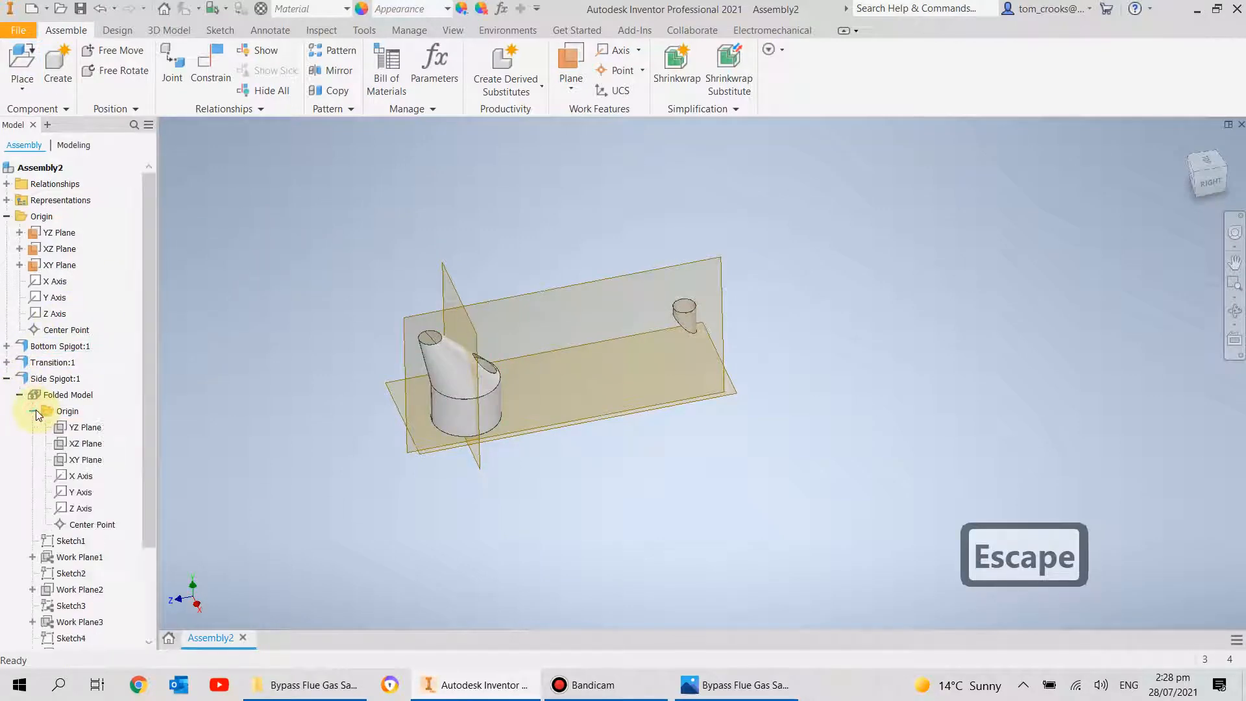
pyautogui.click(210, 65)
pyautogui.click(59, 233)
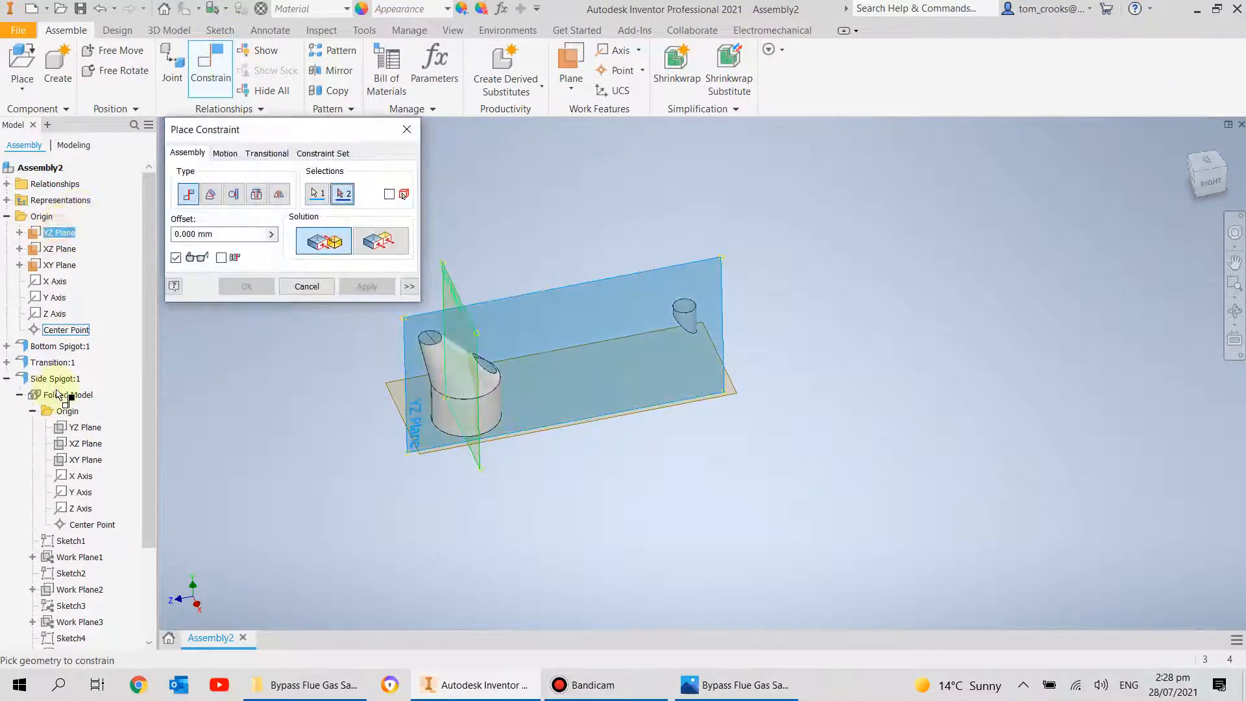
pyautogui.click(85, 427)
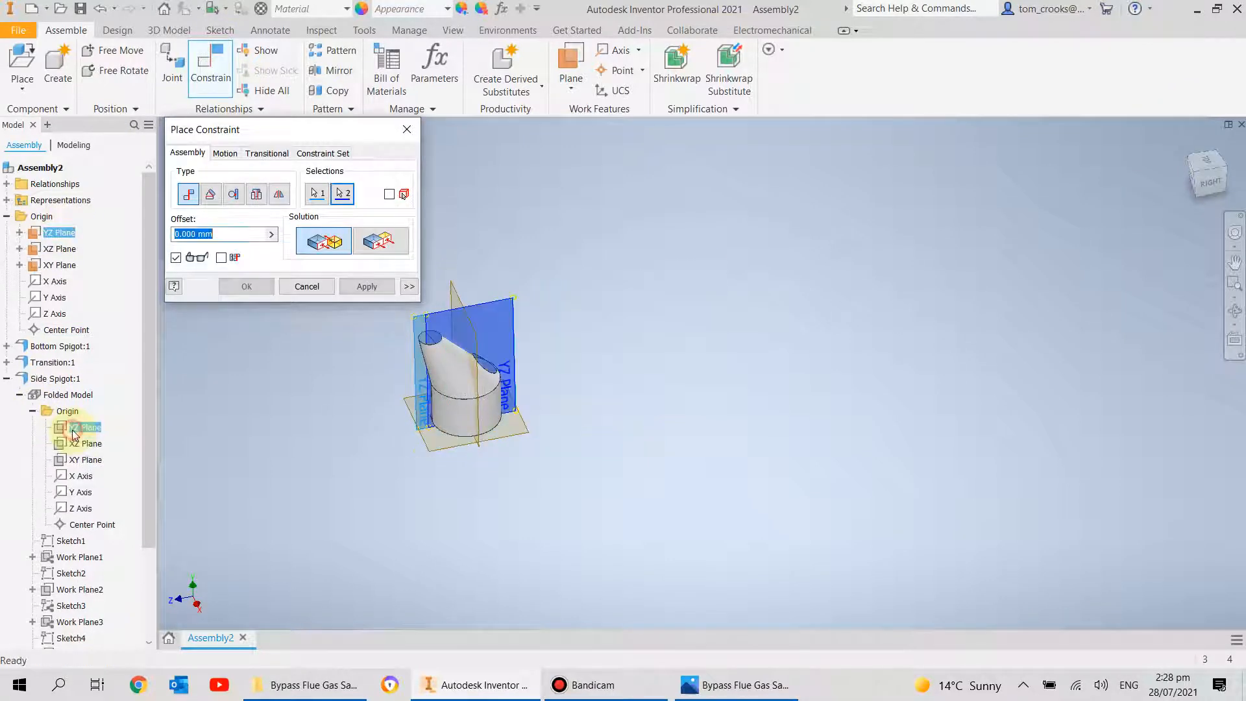
pyautogui.click(384, 242)
pyautogui.click(365, 288)
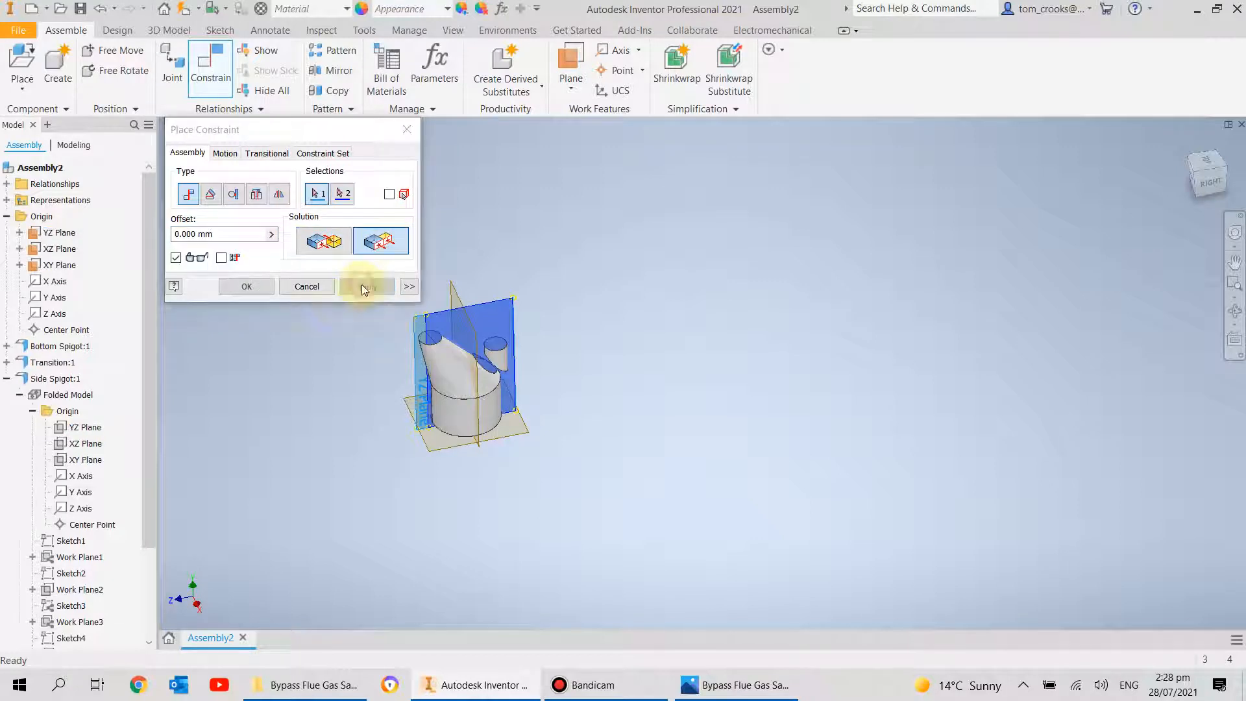
# - Constrain the Side Spigot's XZ plane flush with the assembly's XZ plane at 0 mm offset
pyautogui.click(85, 443)
pyautogui.click(64, 252)
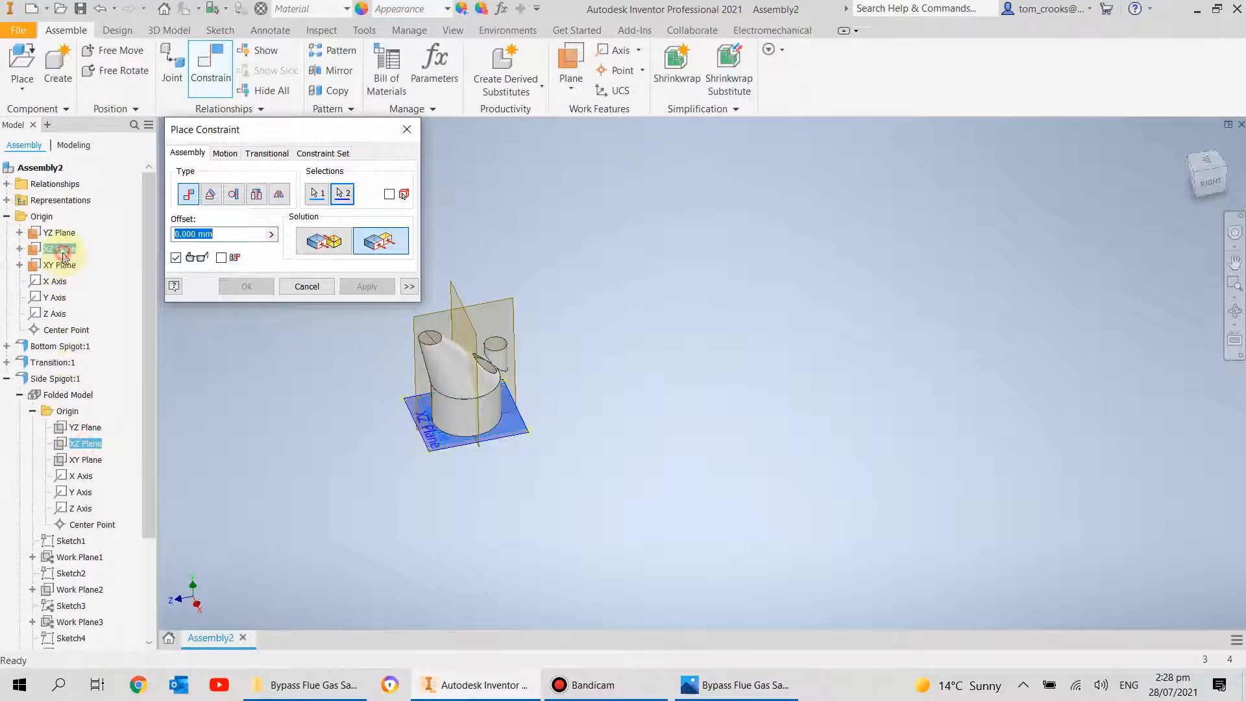
pyautogui.click(379, 285)
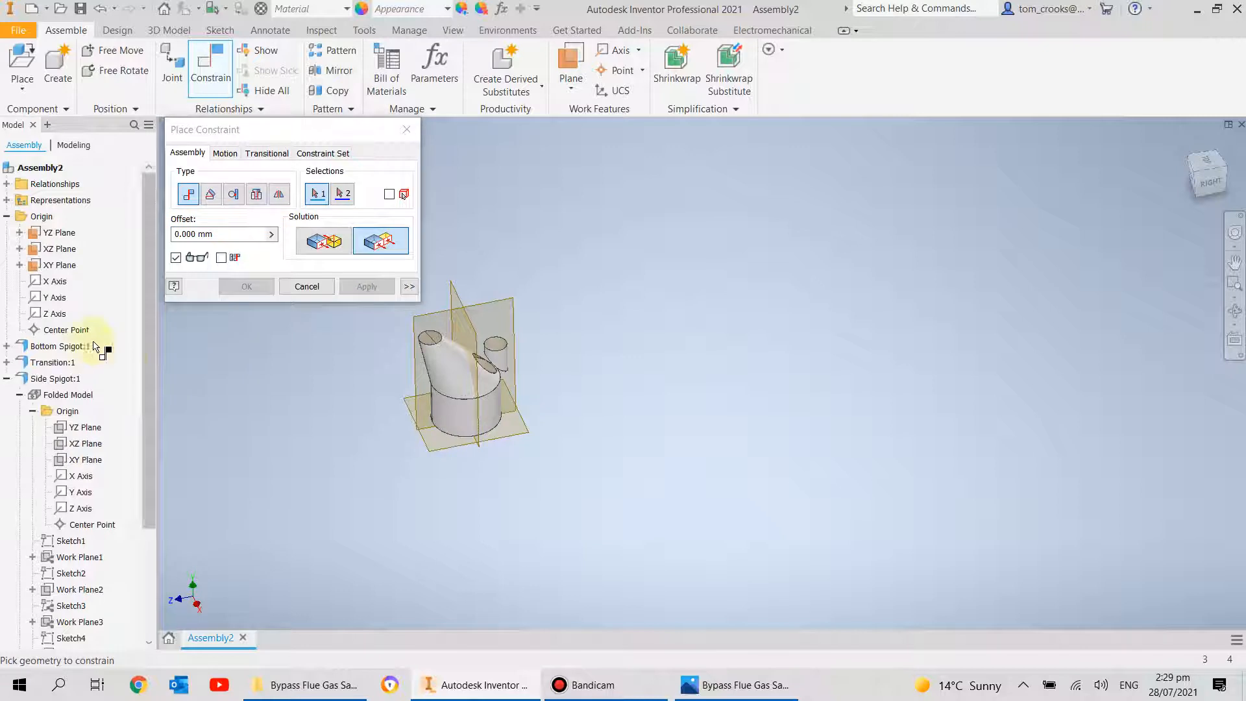
# - Constrain the Side Spigot's XY plane flush with the assembly's XY plane at 0 mm offset and finish constraining
pyautogui.click(49, 266)
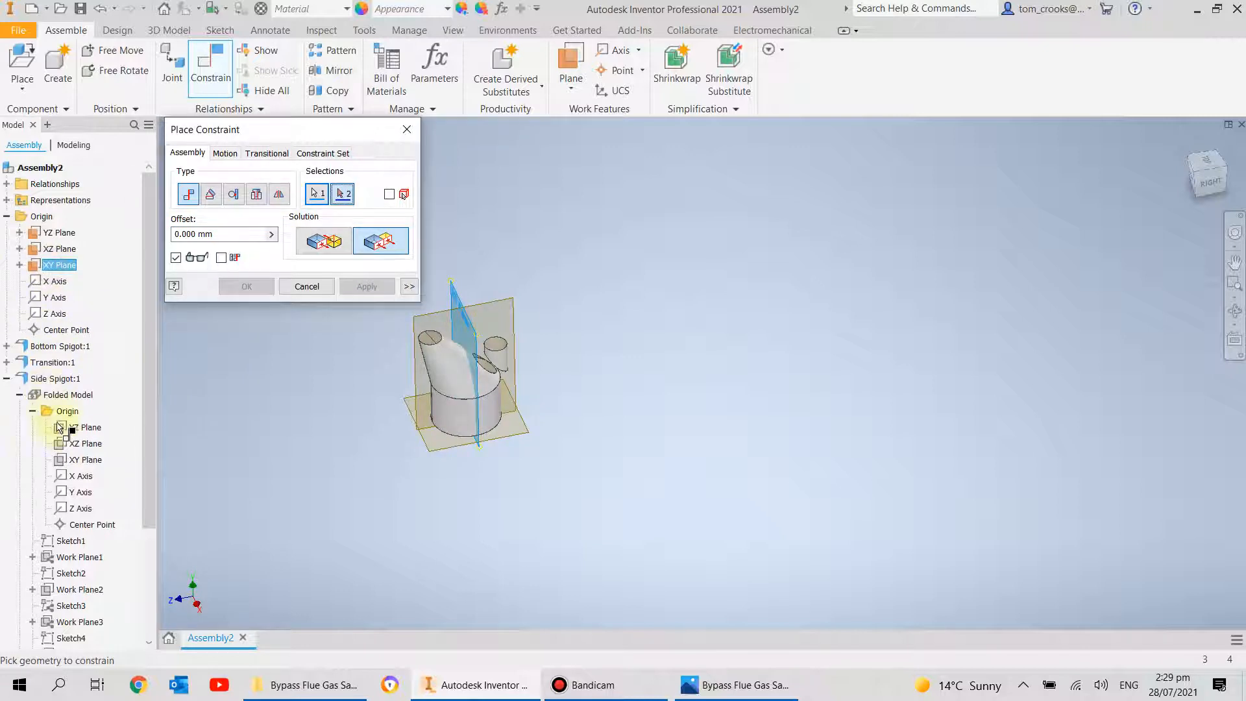
pyautogui.click(85, 460)
pyautogui.click(364, 289)
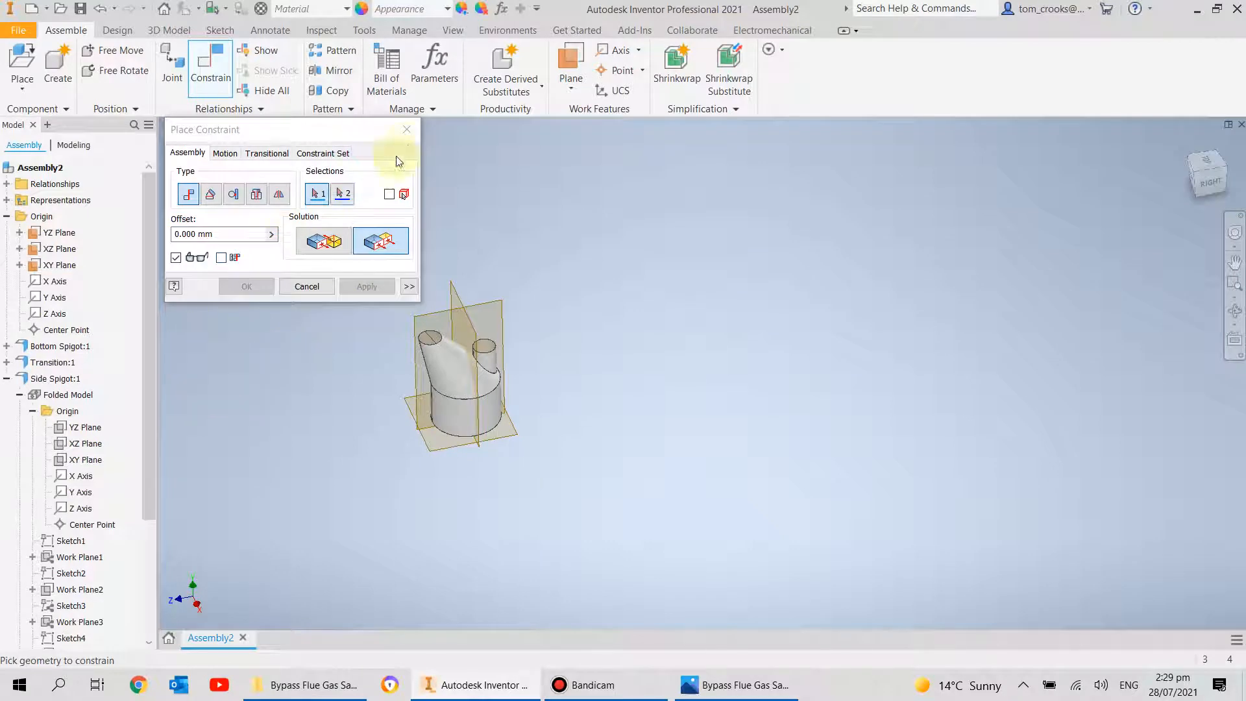
pyautogui.click(407, 129)
pyautogui.click(7, 379)
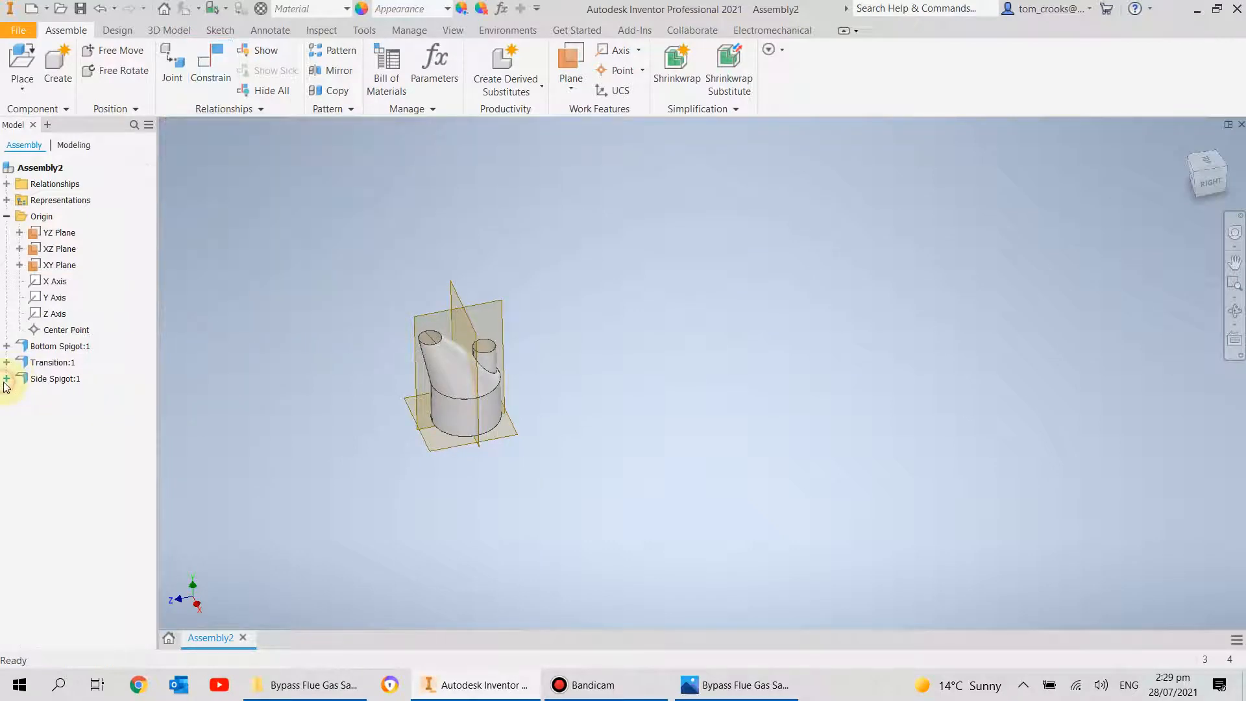
# - Place one Top Spigot part from the Bypass Flue Gas Sampler folder in empty space away from the assembled parts
pyautogui.click(30, 60)
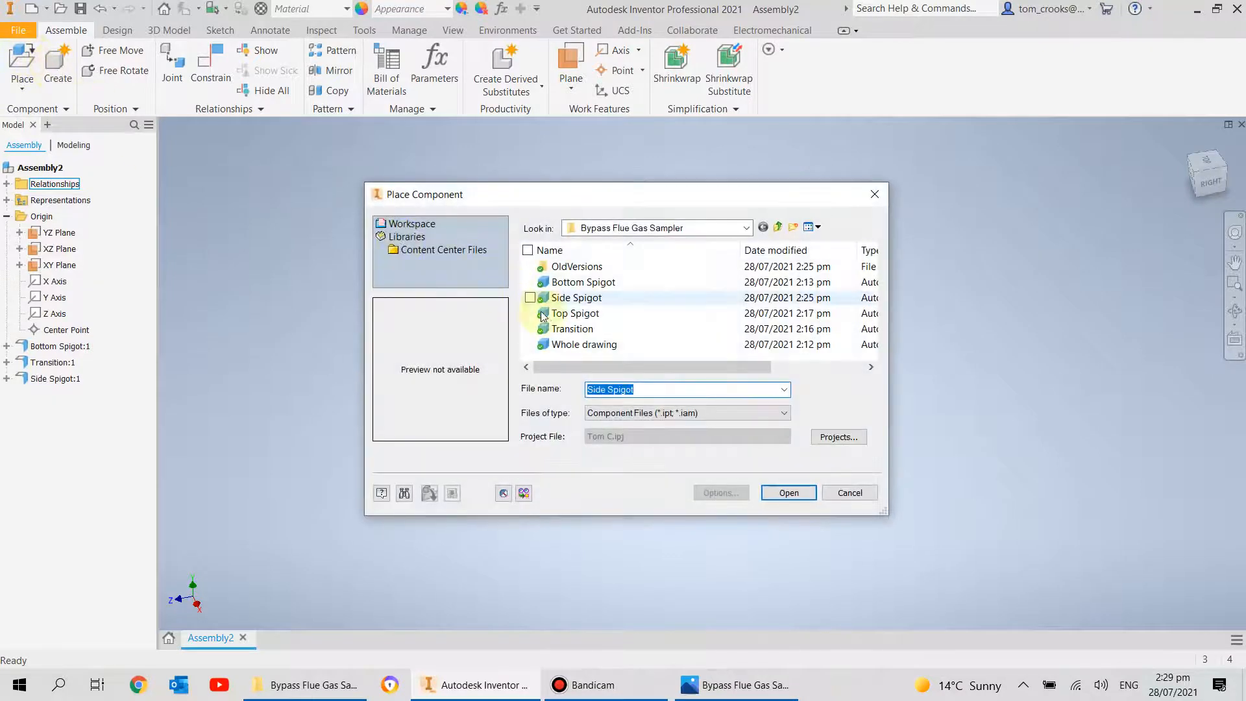
pyautogui.click(546, 313)
pyautogui.click(788, 493)
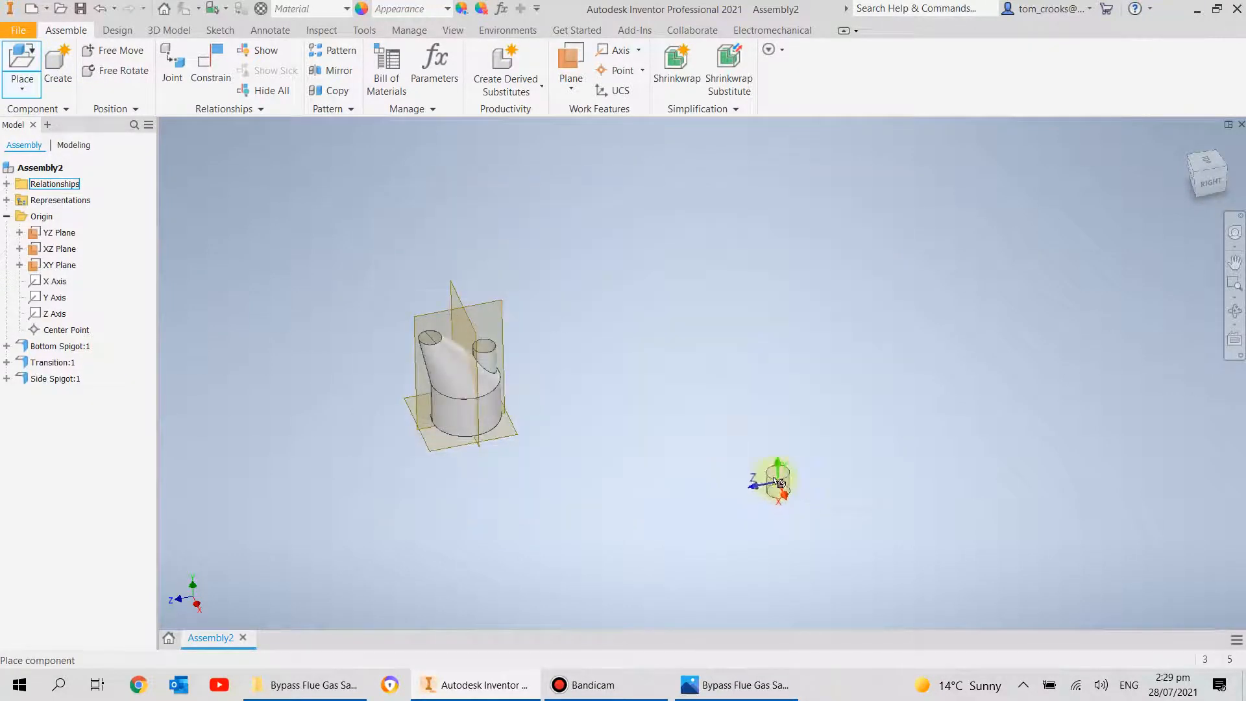
pyautogui.click(652, 286)
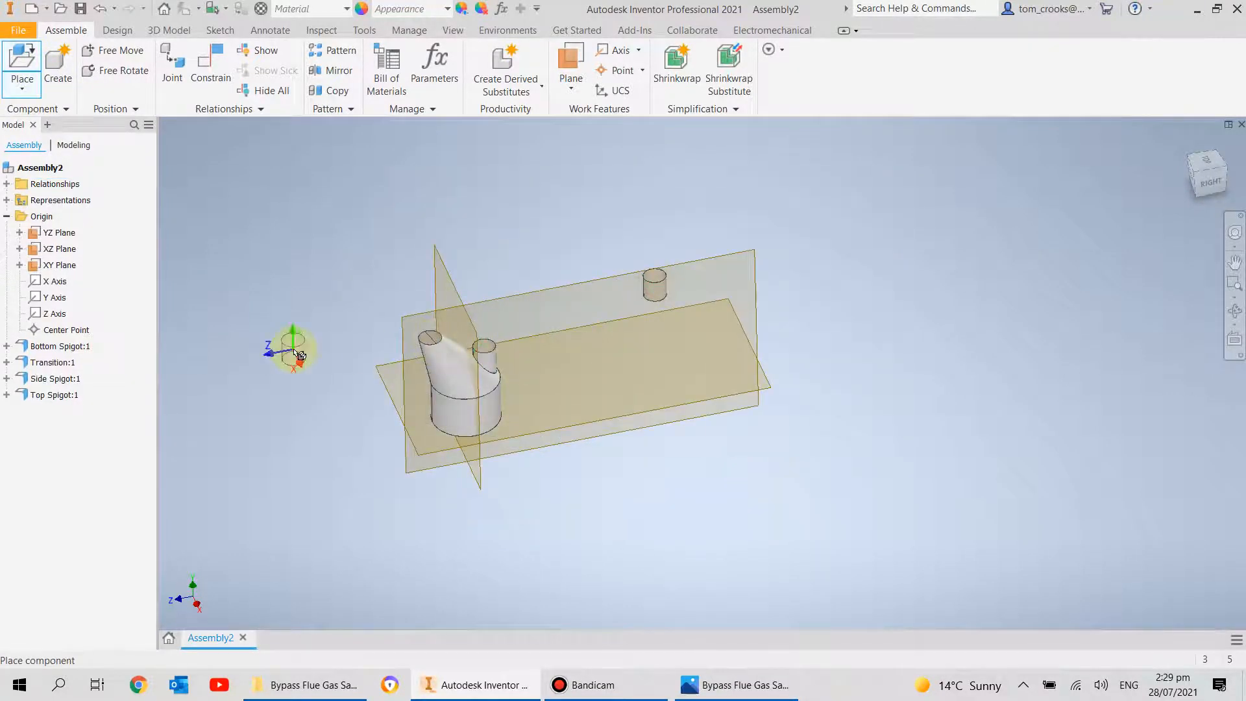
pyautogui.press('Escape')
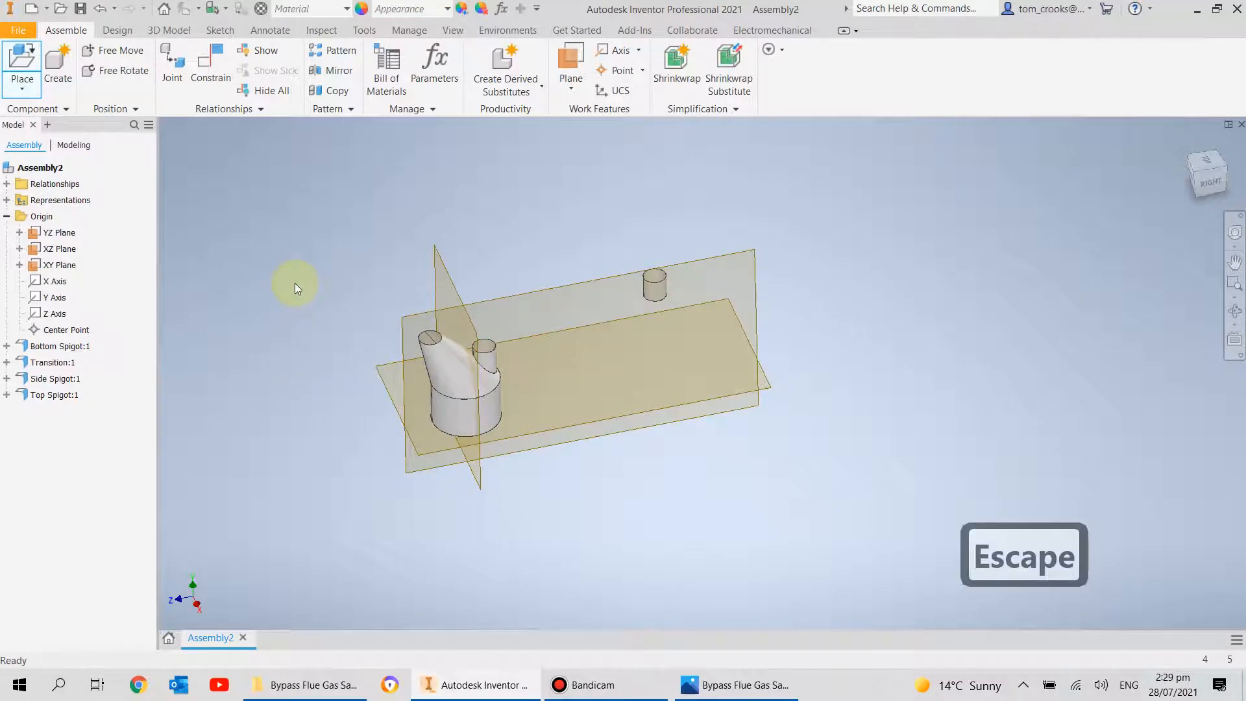
# - Constrain the Top Spigot's YZ plane flush with the assembly's YZ plane at 0 mm offset
pyautogui.click(7, 395)
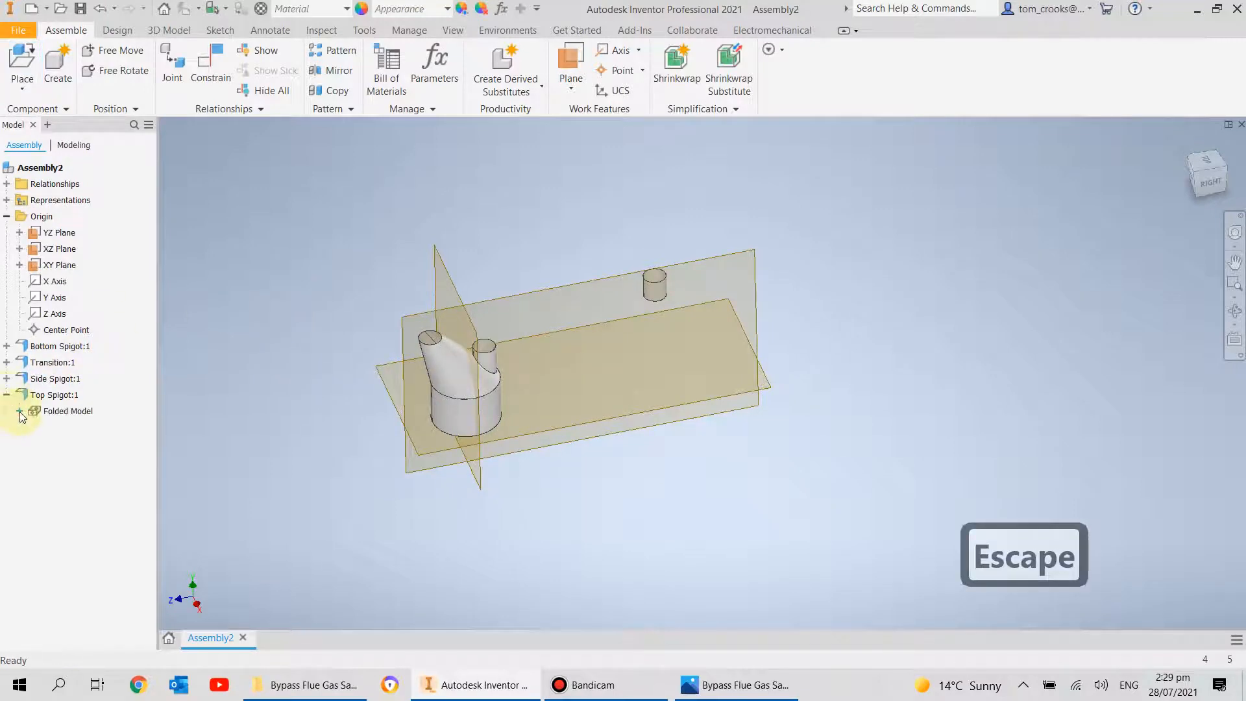
pyautogui.click(20, 411)
pyautogui.click(32, 427)
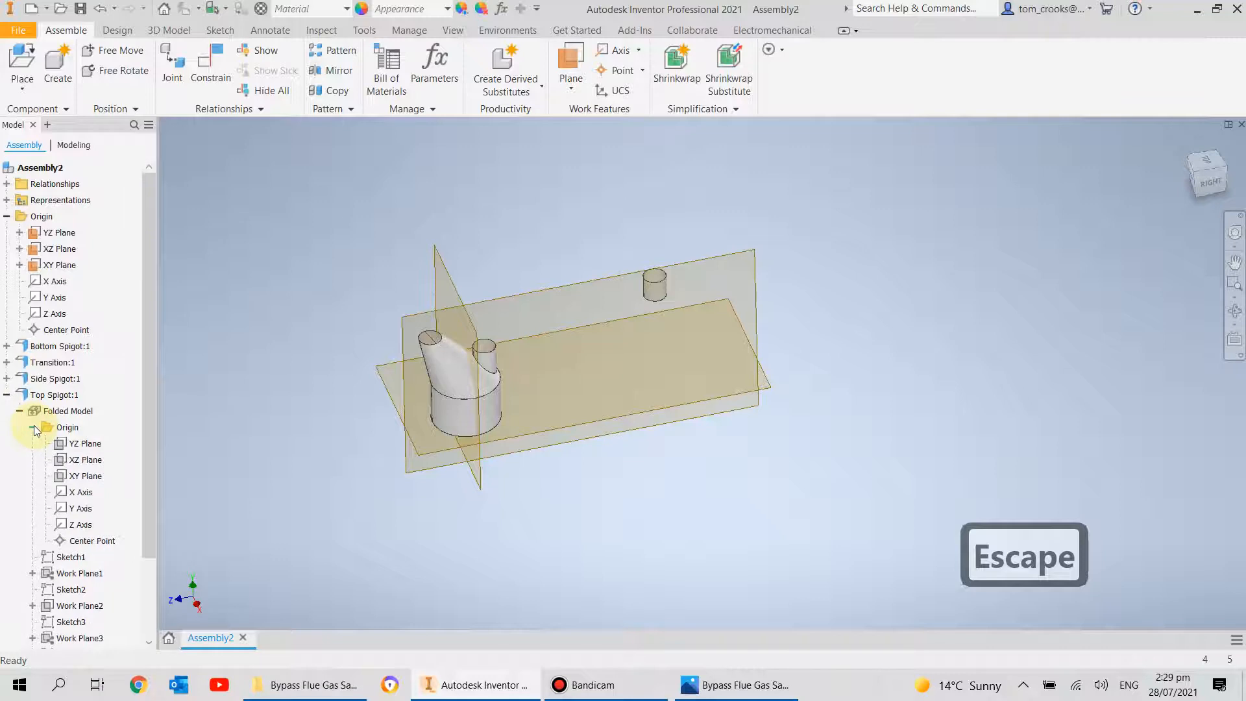
pyautogui.click(216, 68)
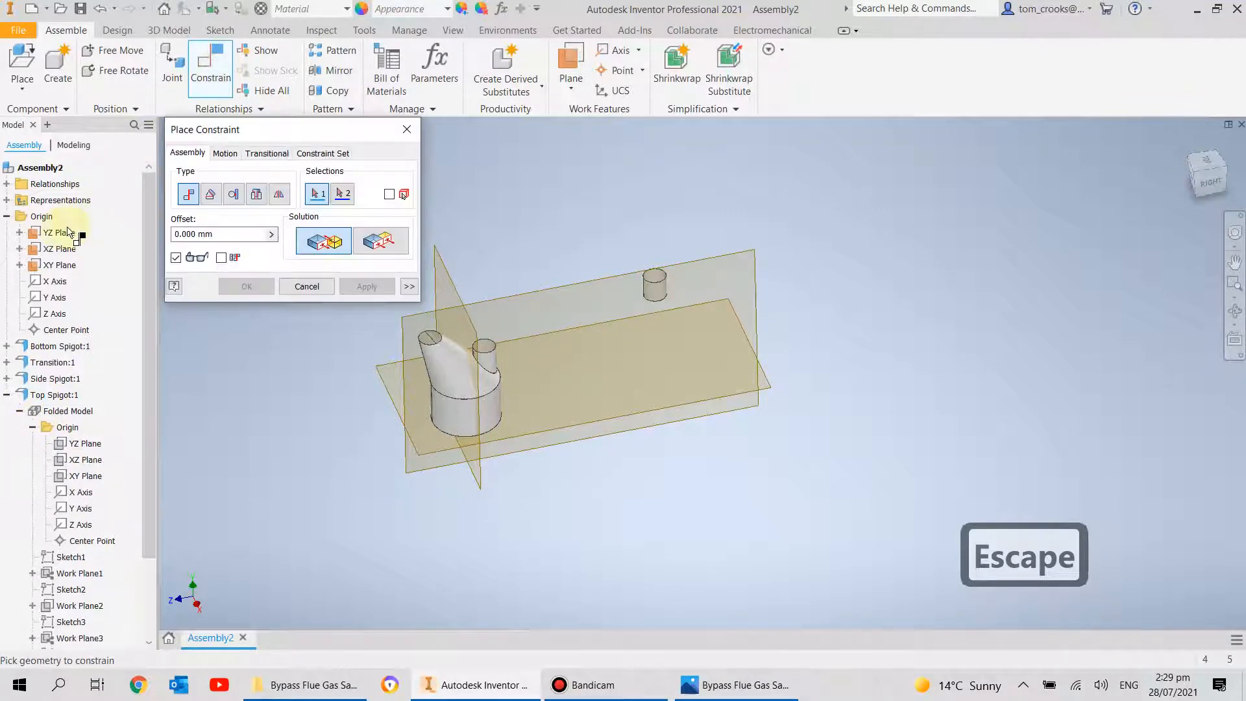
pyautogui.click(59, 233)
pyautogui.click(90, 444)
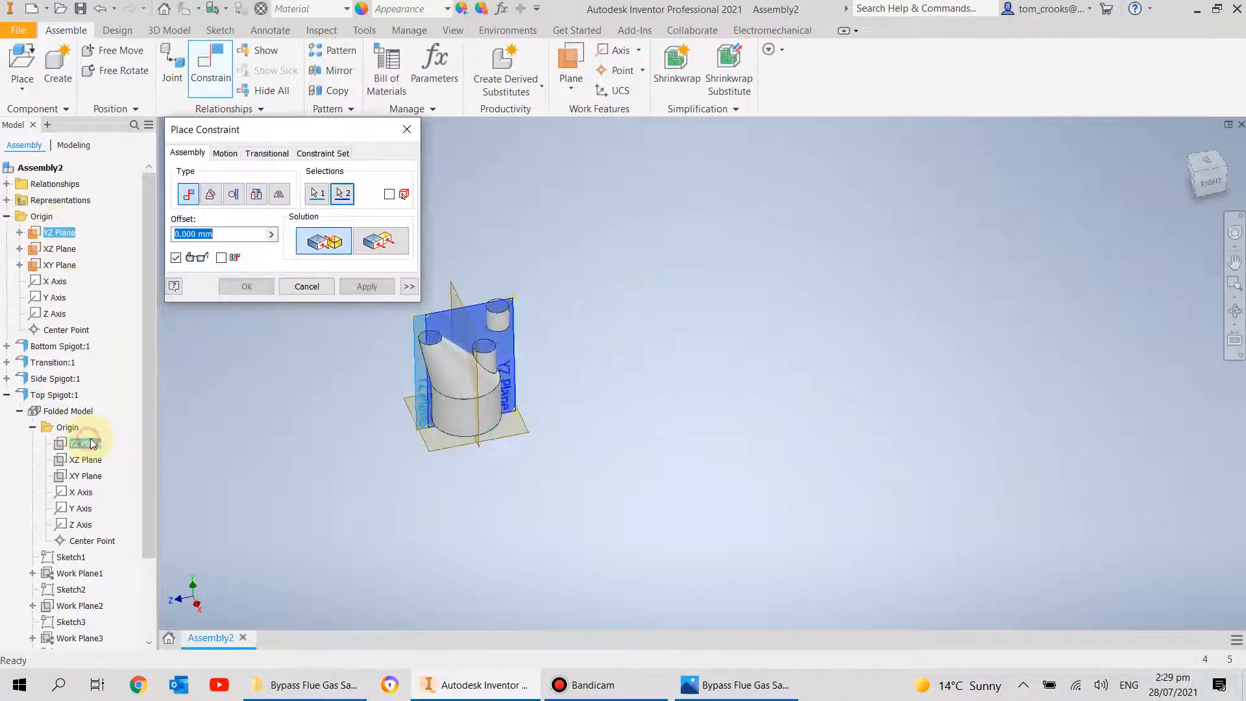
pyautogui.click(382, 244)
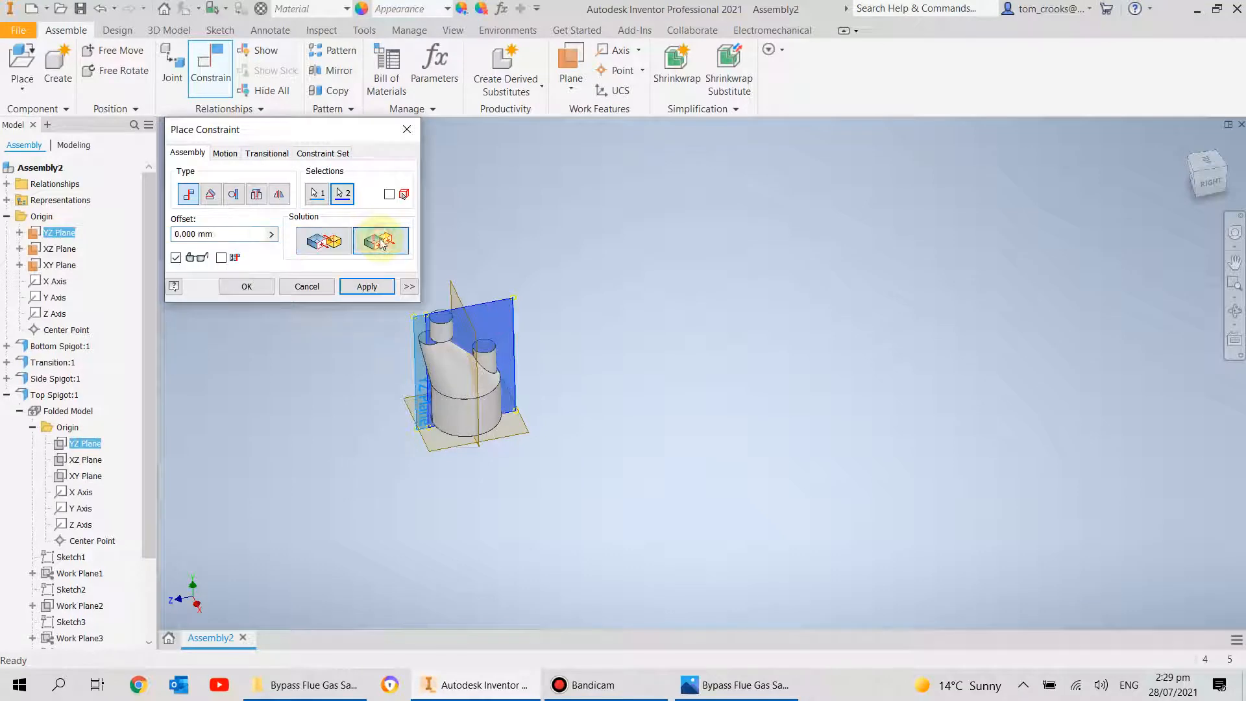
pyautogui.click(361, 287)
# - Constrain the Top Spigot's XZ plane flush with the assembly's XZ plane at 0 mm offset
pyautogui.click(91, 459)
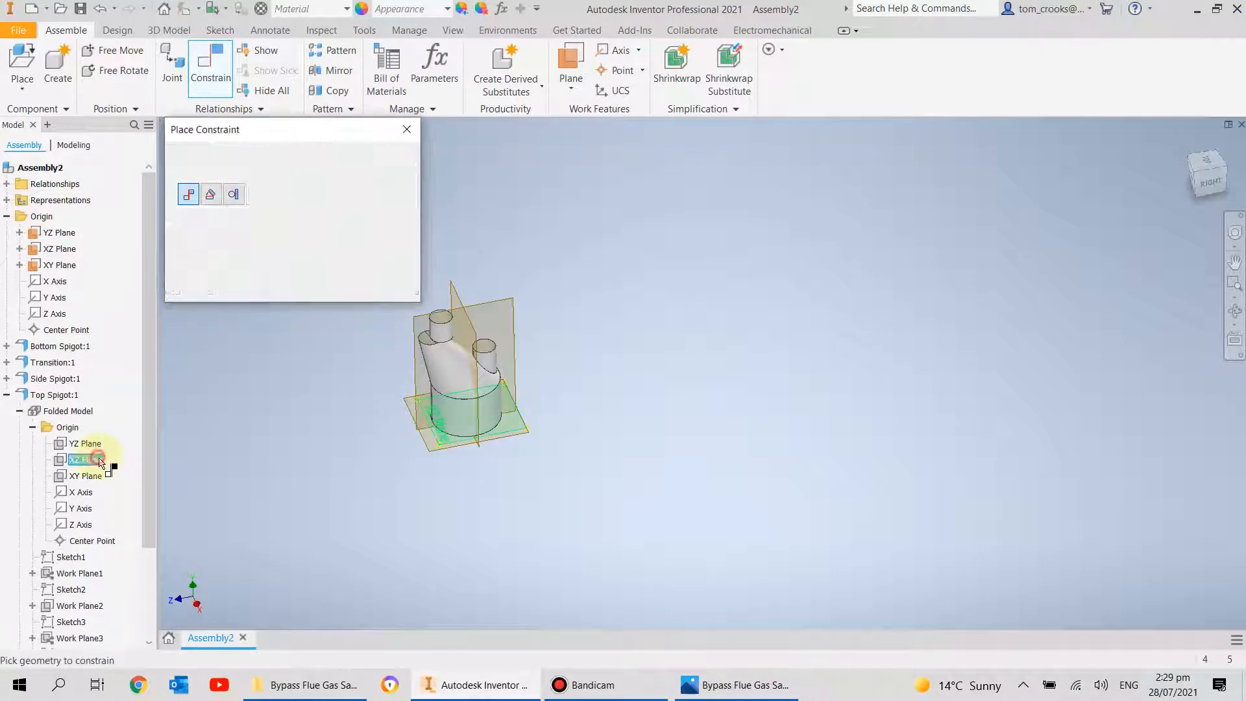
pyautogui.click(60, 249)
pyautogui.click(365, 287)
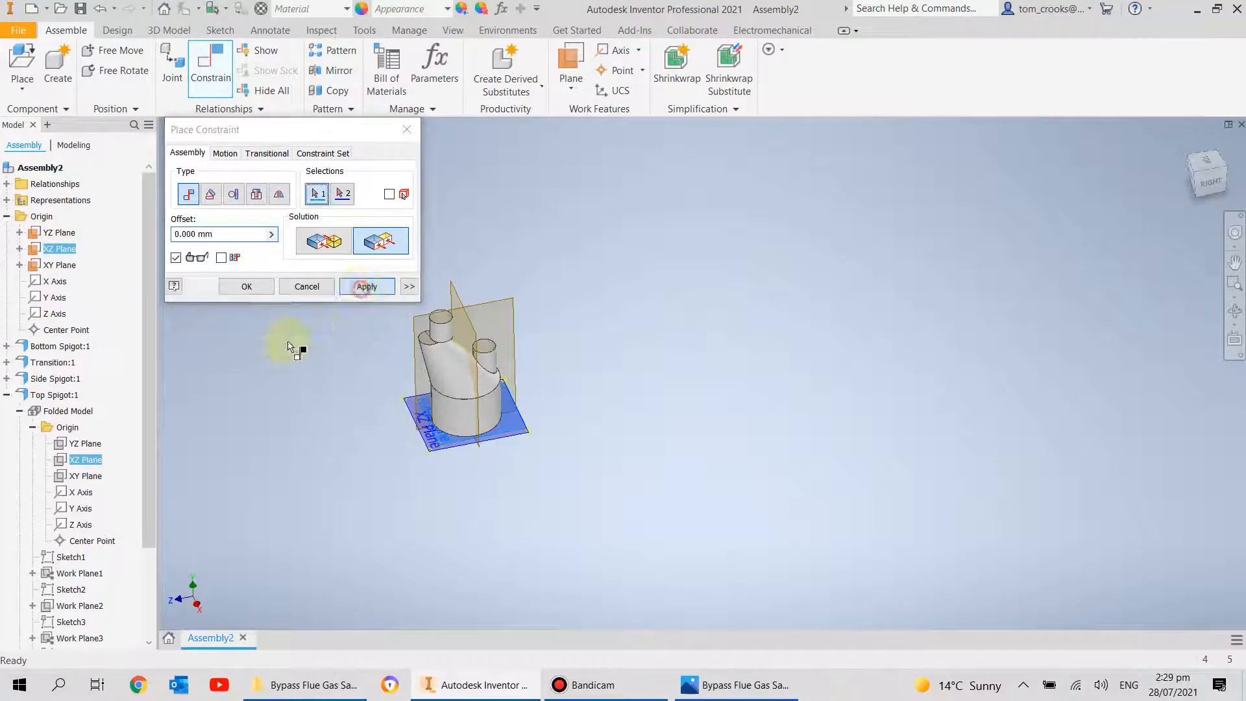
# - Constrain the Top Spigot's XY plane flush with the assembly's XY plane at 0 mm offset and finish constraining
pyautogui.click(86, 476)
pyautogui.click(60, 266)
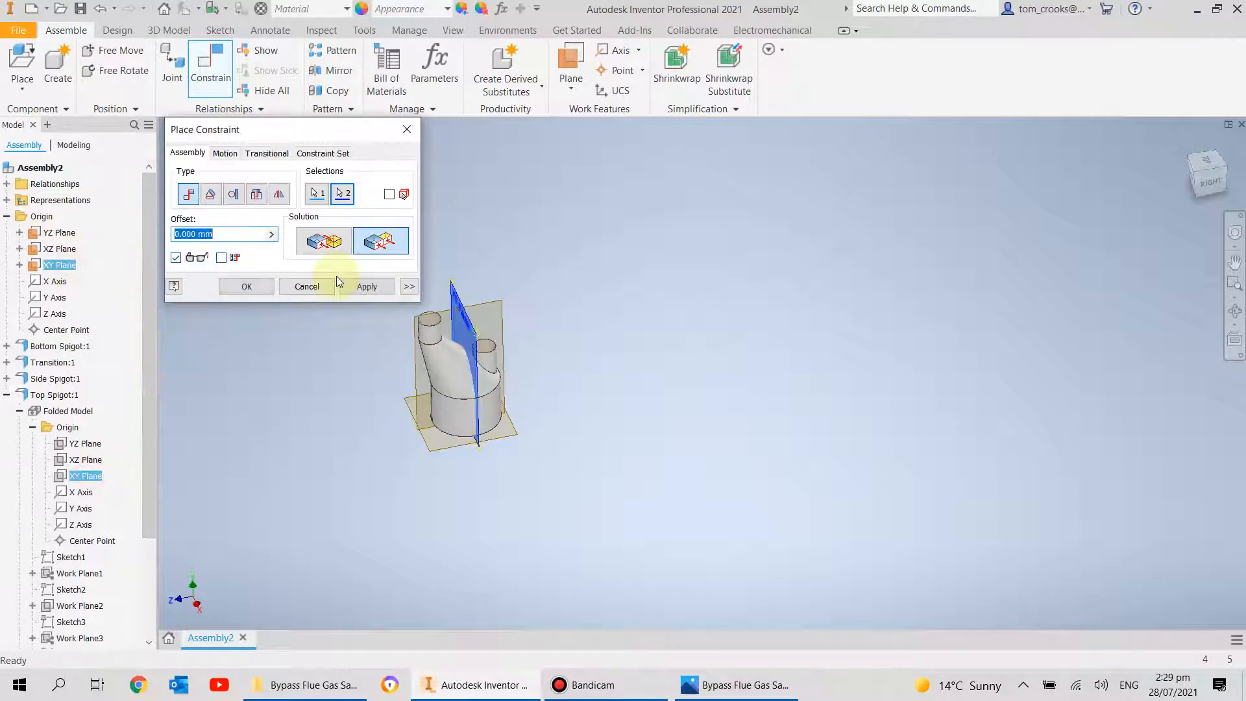
pyautogui.click(367, 287)
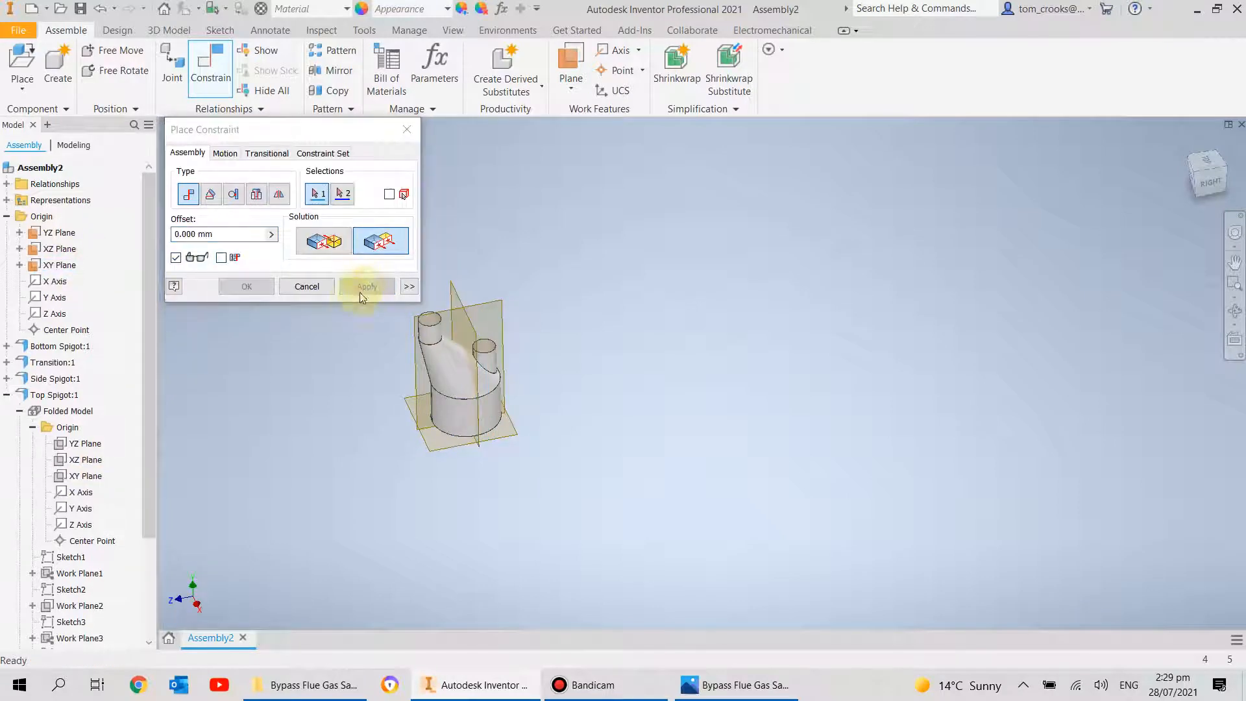
pyautogui.click(406, 130)
pyautogui.click(7, 396)
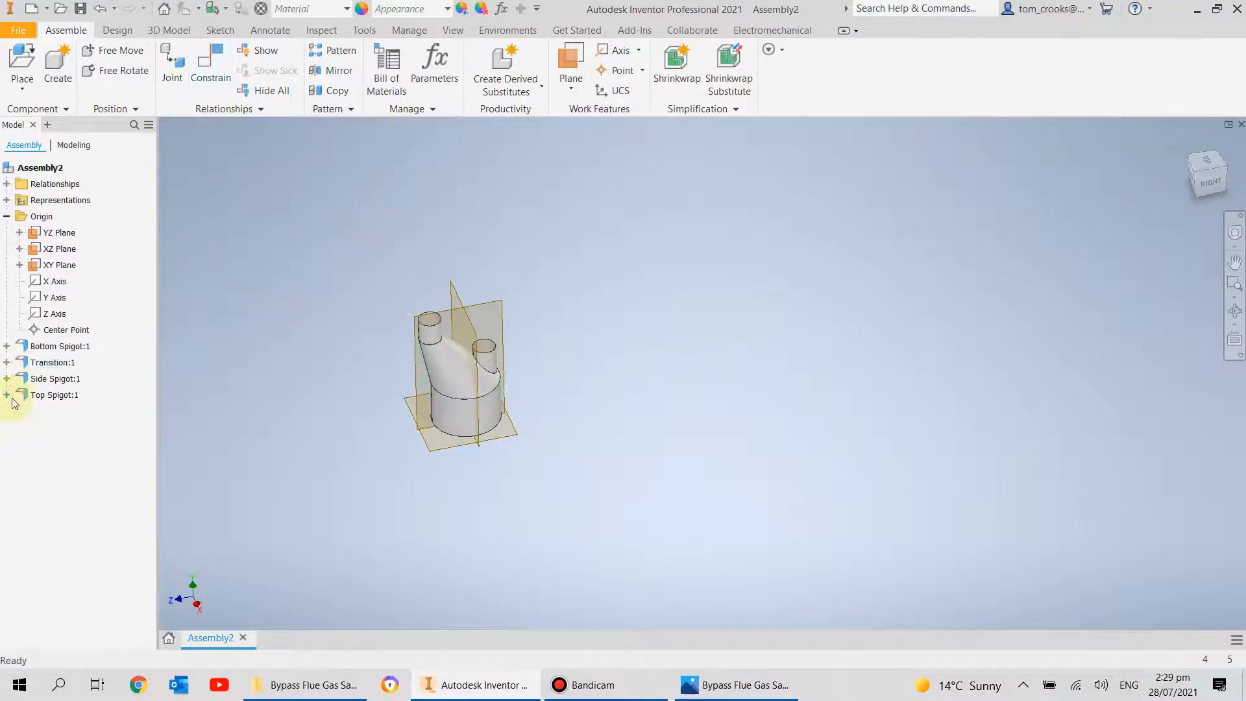
# - Turn off the visibility of the assembly's YZ, XZ and XY origin planes
pyautogui.scroll(-5, 421, 354)
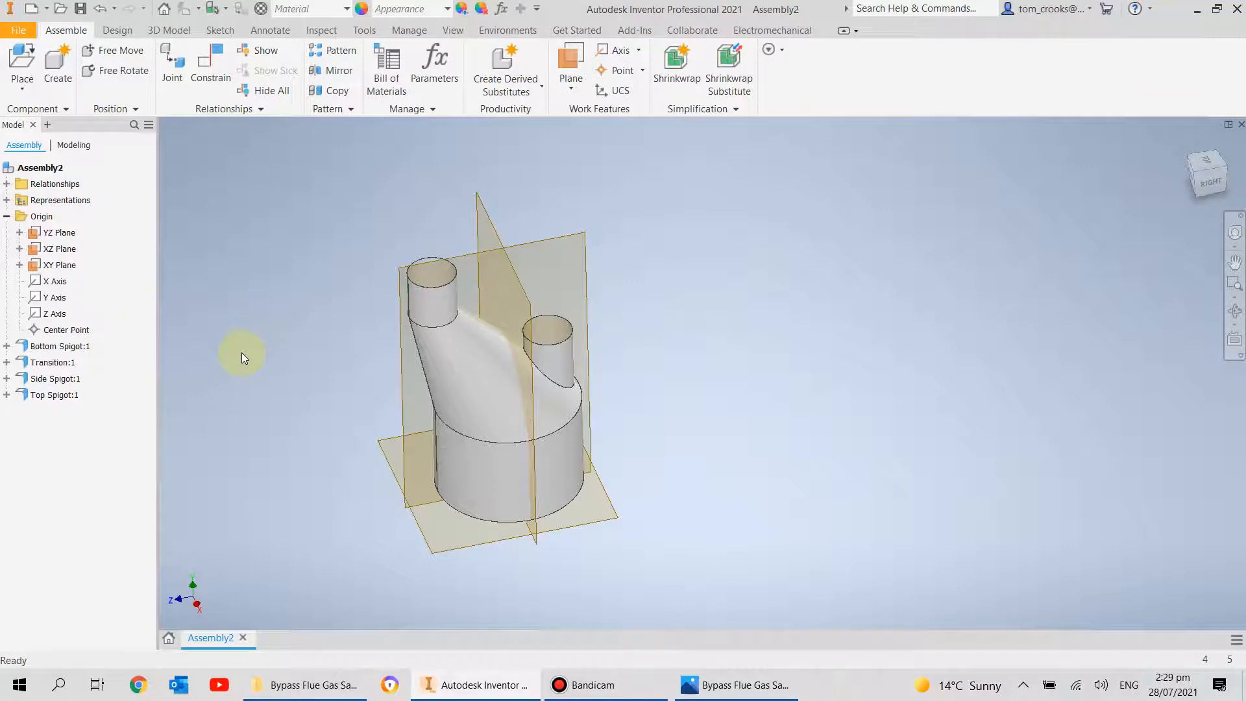
pyautogui.rightClick(39, 233)
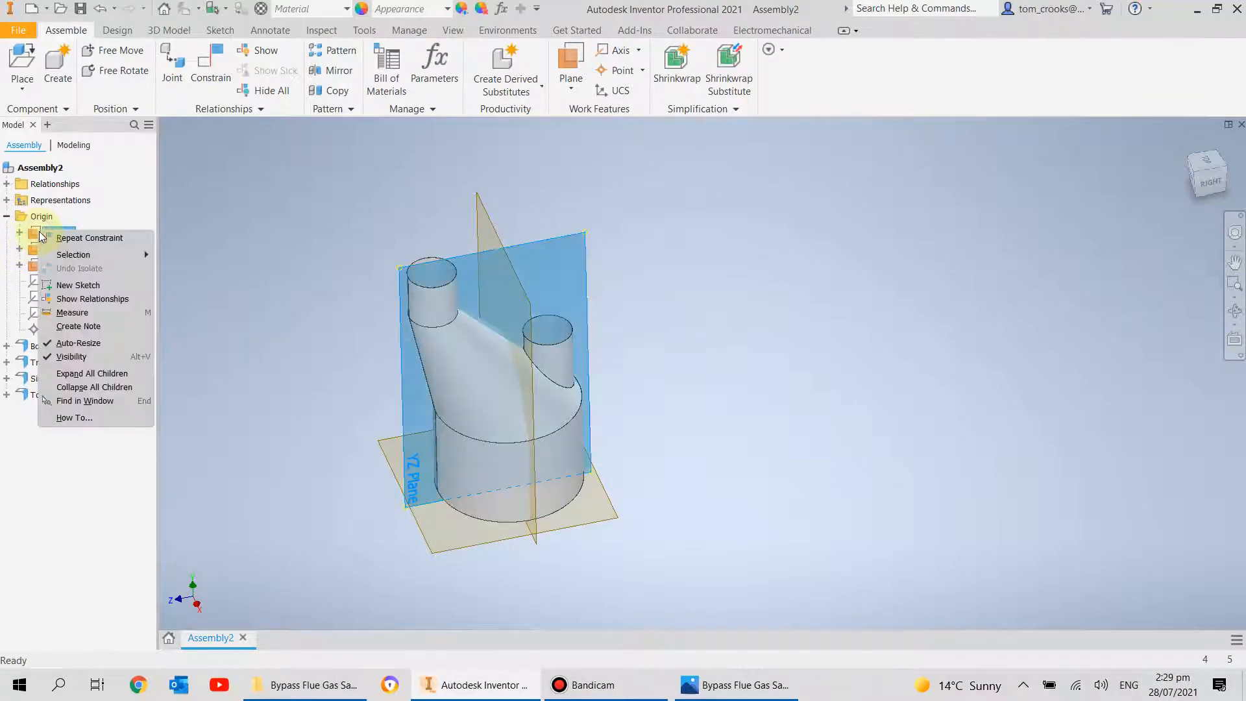
pyautogui.click(41, 249)
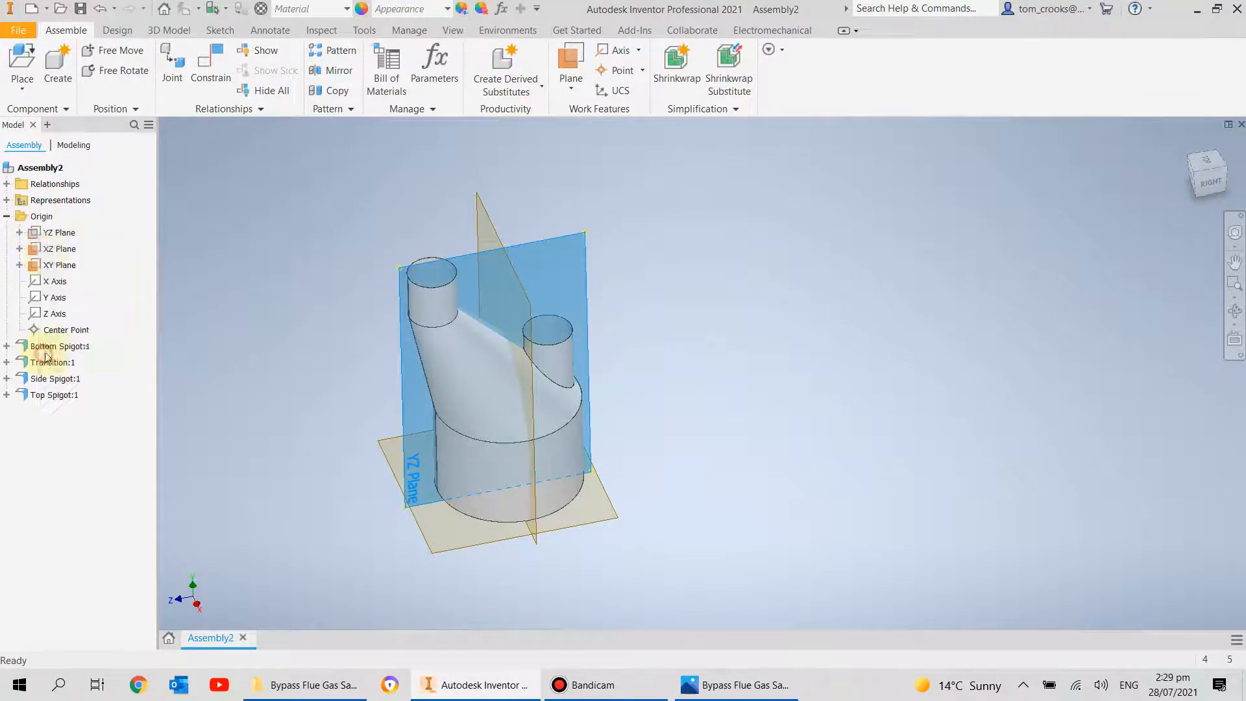
pyautogui.rightClick(41, 250)
pyautogui.click(72, 377)
pyautogui.click(50, 266)
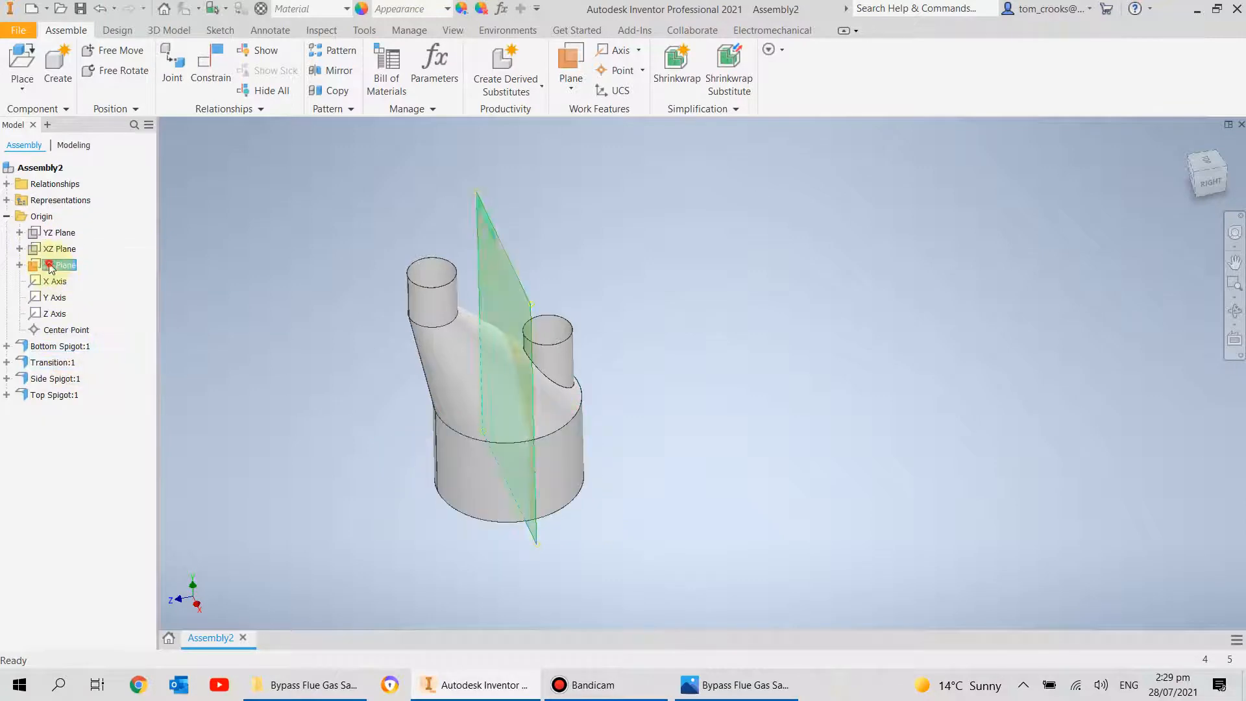
pyautogui.rightClick(51, 266)
pyautogui.click(86, 393)
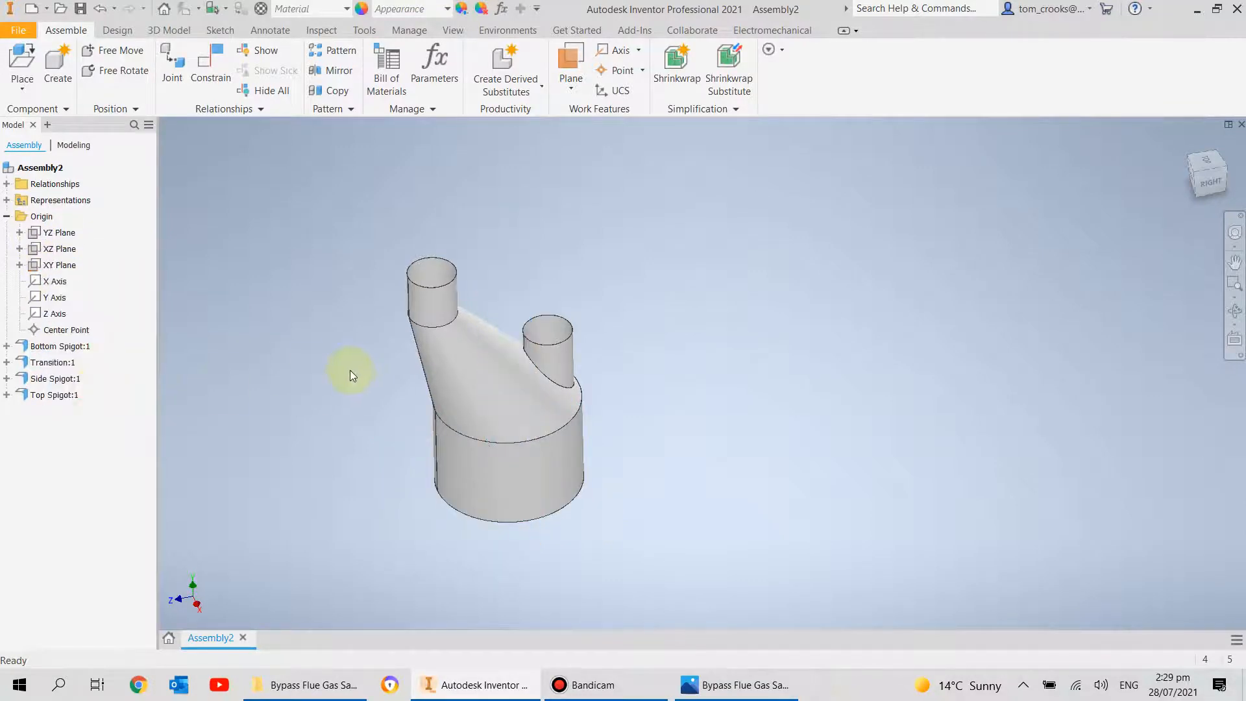
# - Edit the Transition part from the assembly to examine its flat pattern, and return to the folded part
pyautogui.moveTo(358, 462); pyautogui.dragTo(458, 346)
pyautogui.press('Escape')
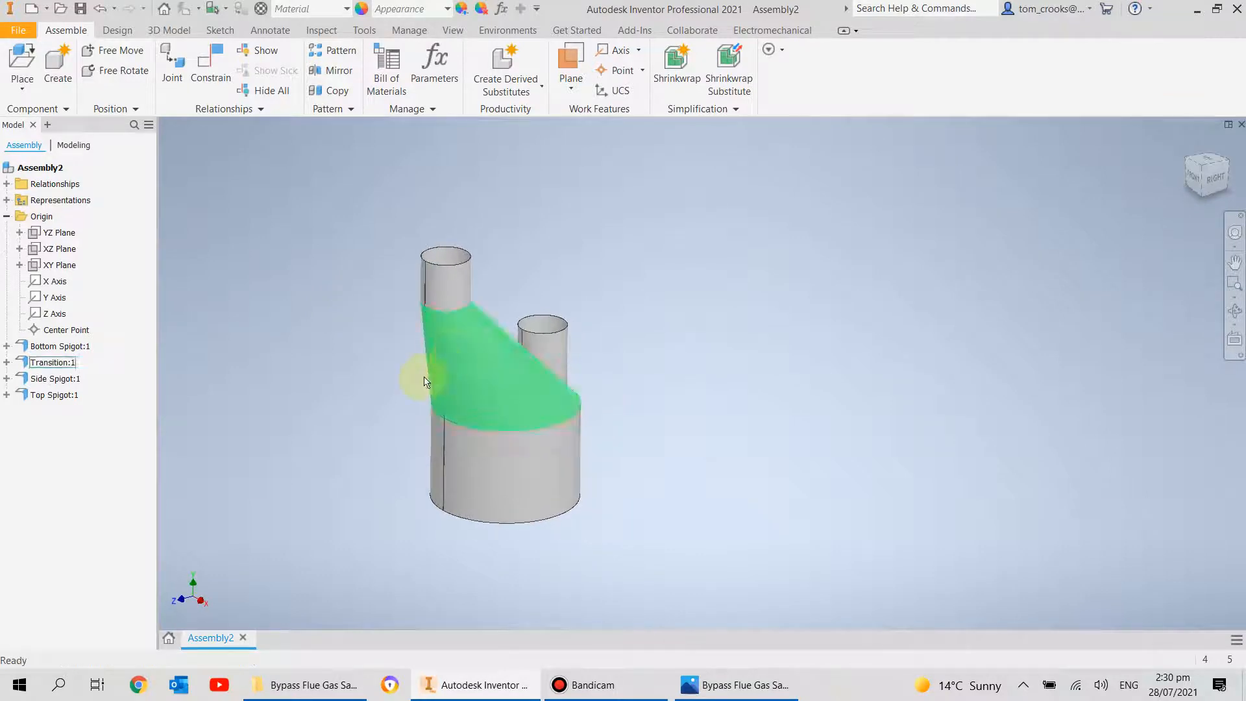
pyautogui.doubleClick(465, 346)
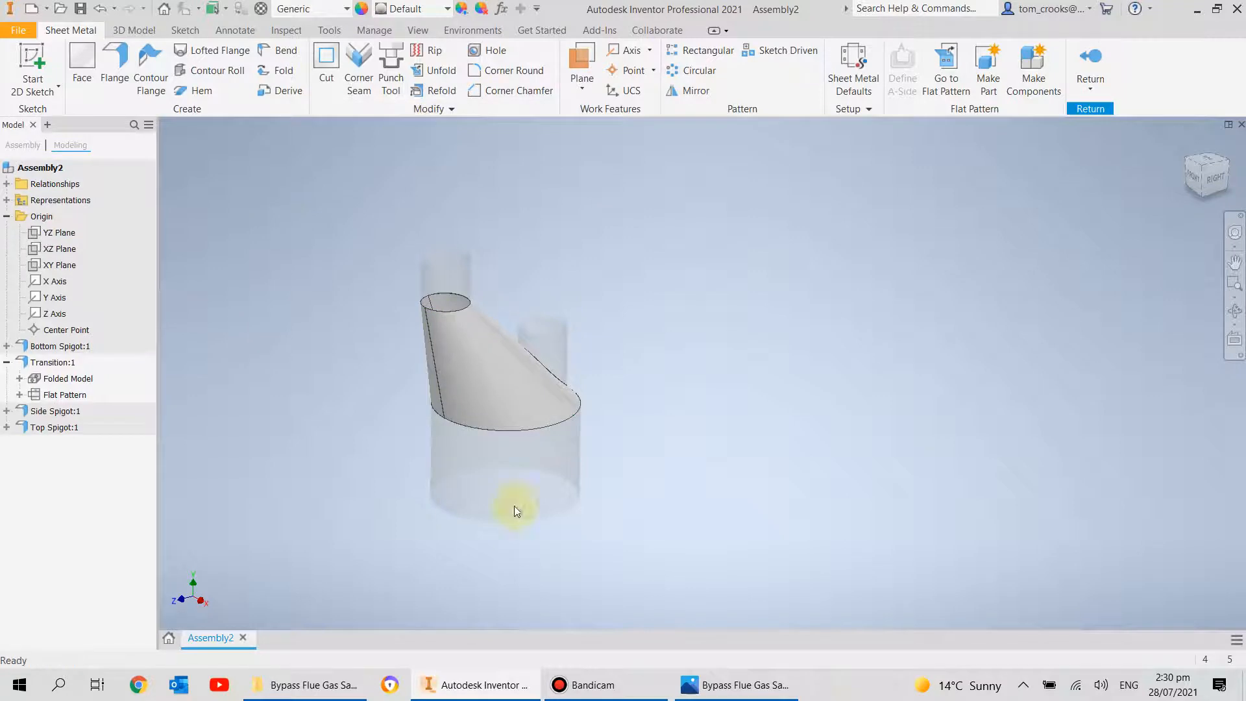
pyautogui.click(960, 69)
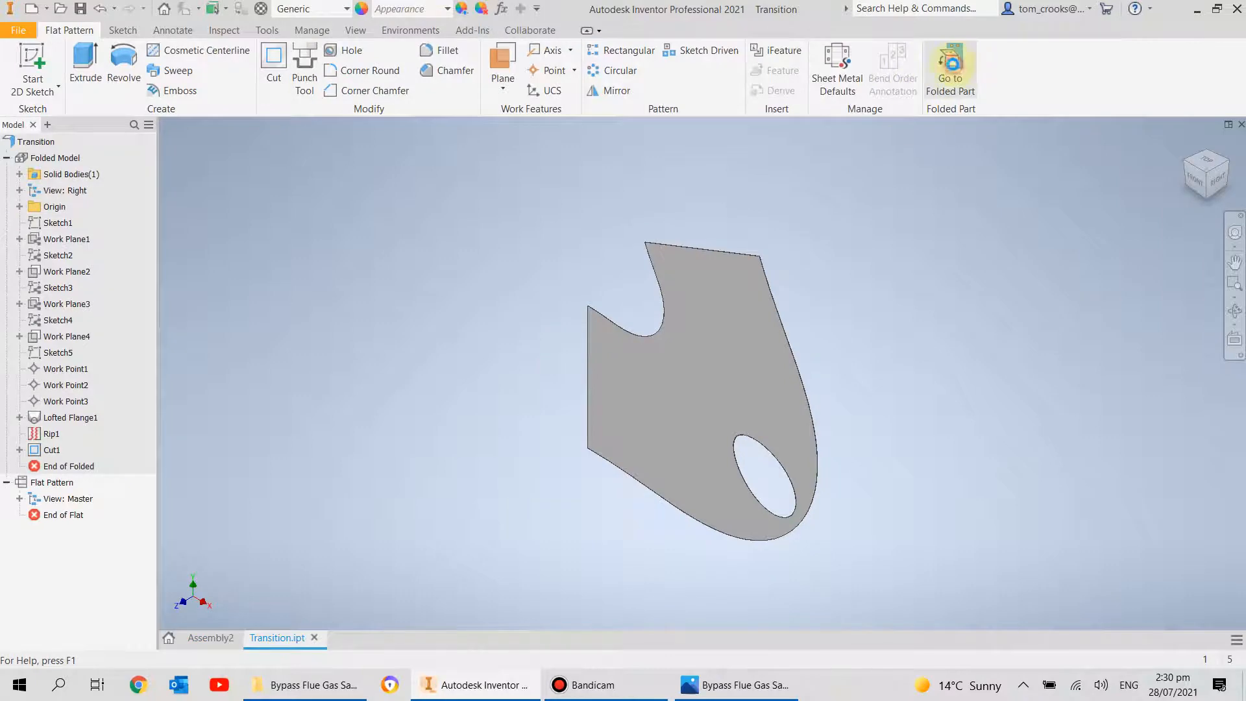
pyautogui.click(950, 61)
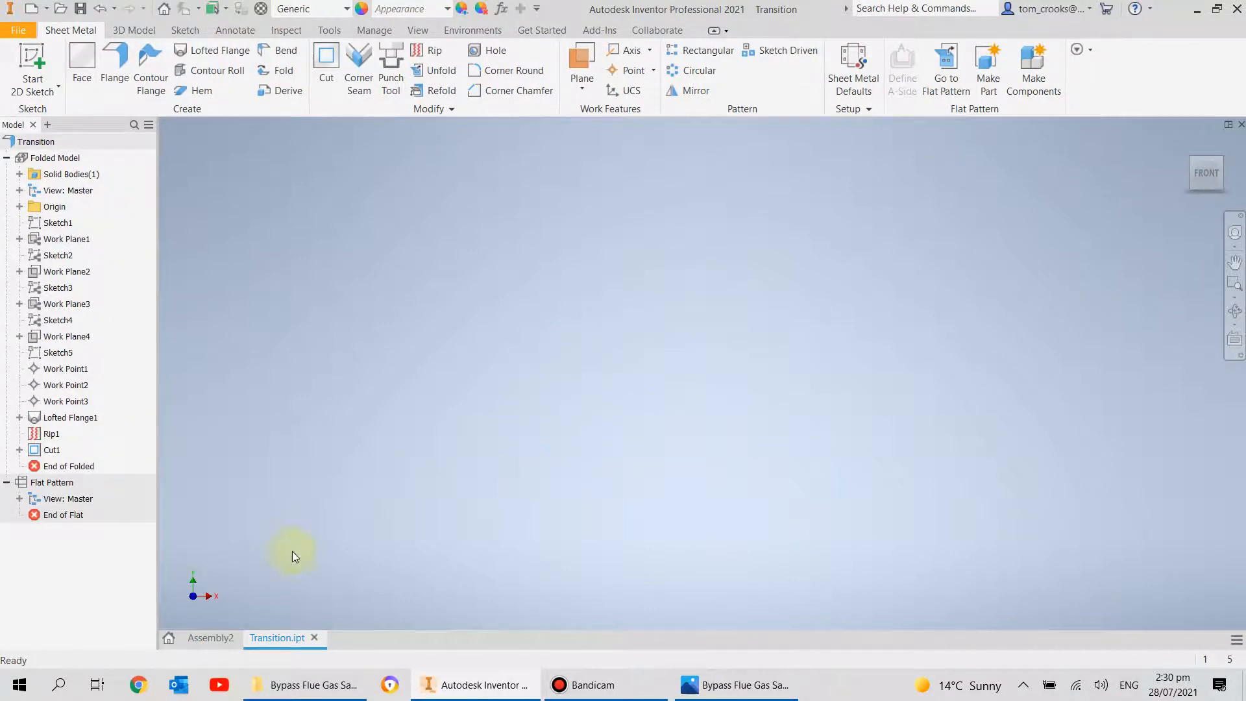
# - Close the Transition part file and return to the assembly
pyautogui.click(206, 639)
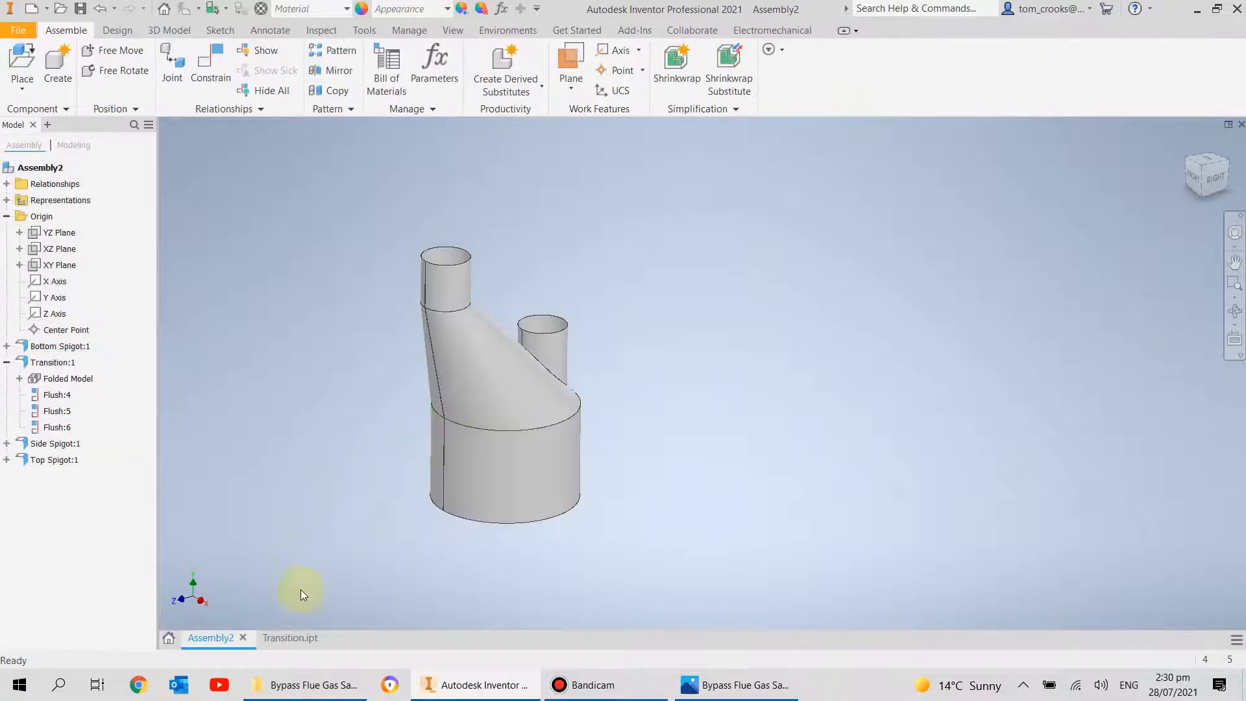
pyautogui.click(308, 638)
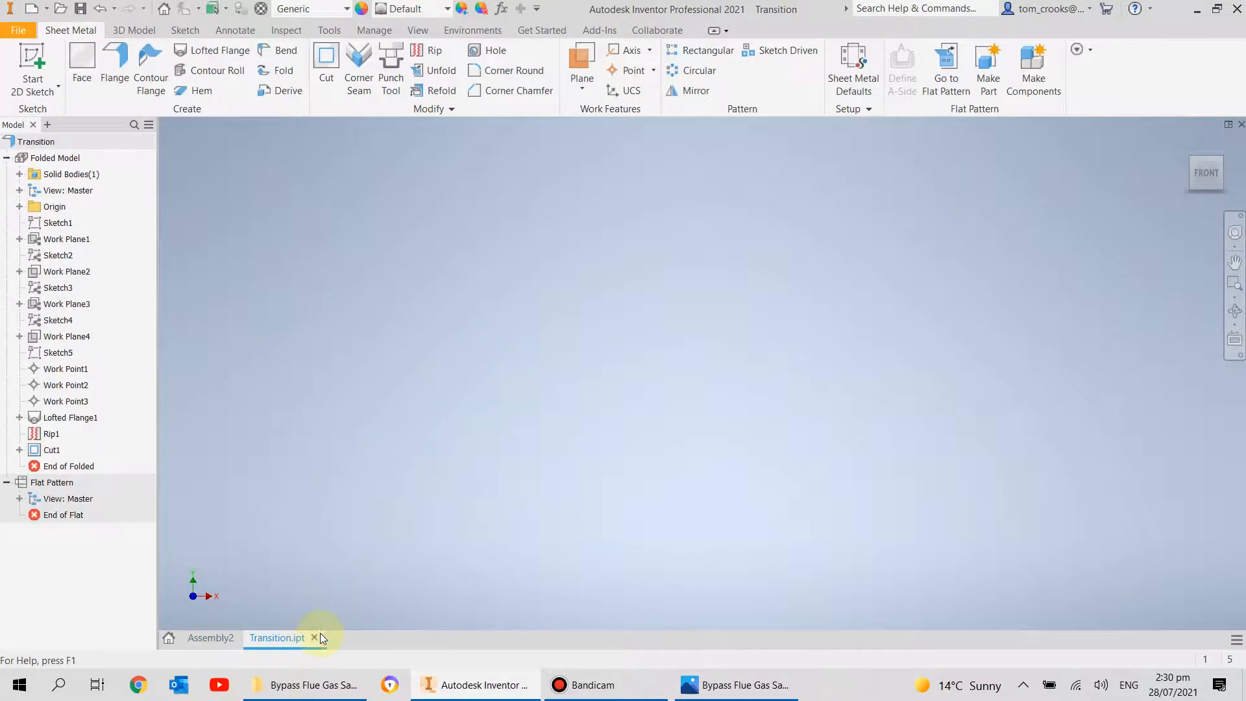
pyautogui.click(316, 638)
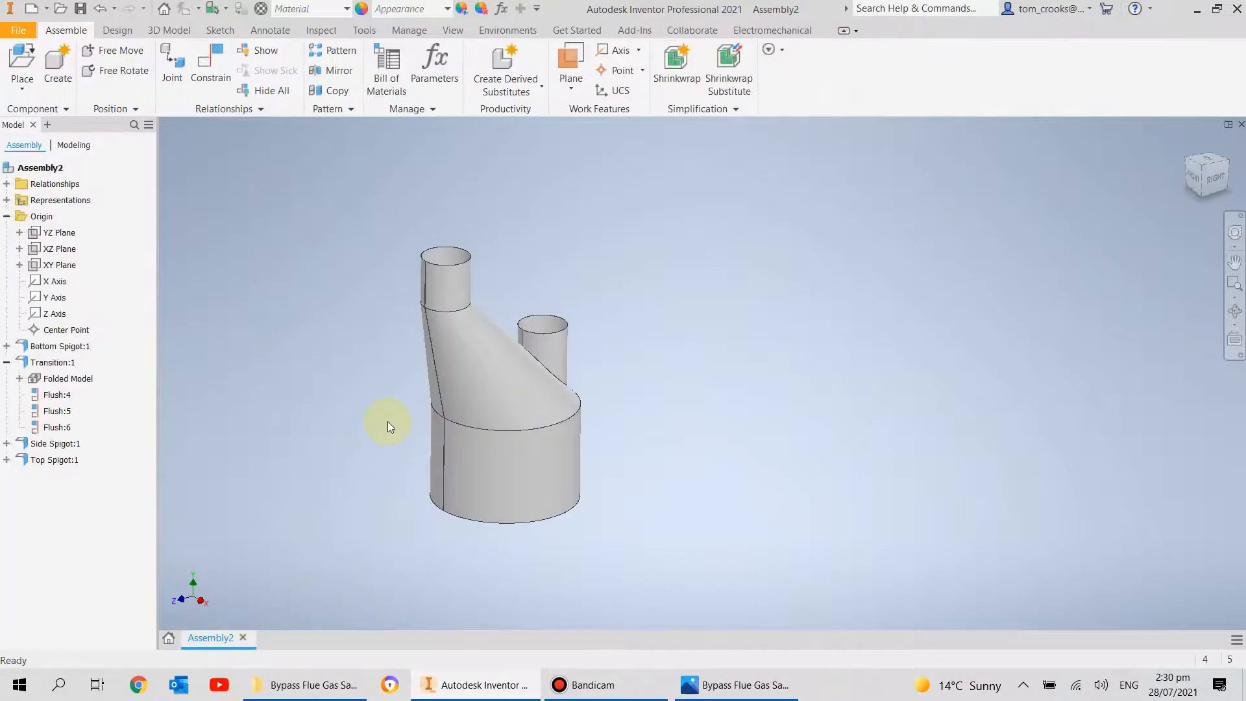